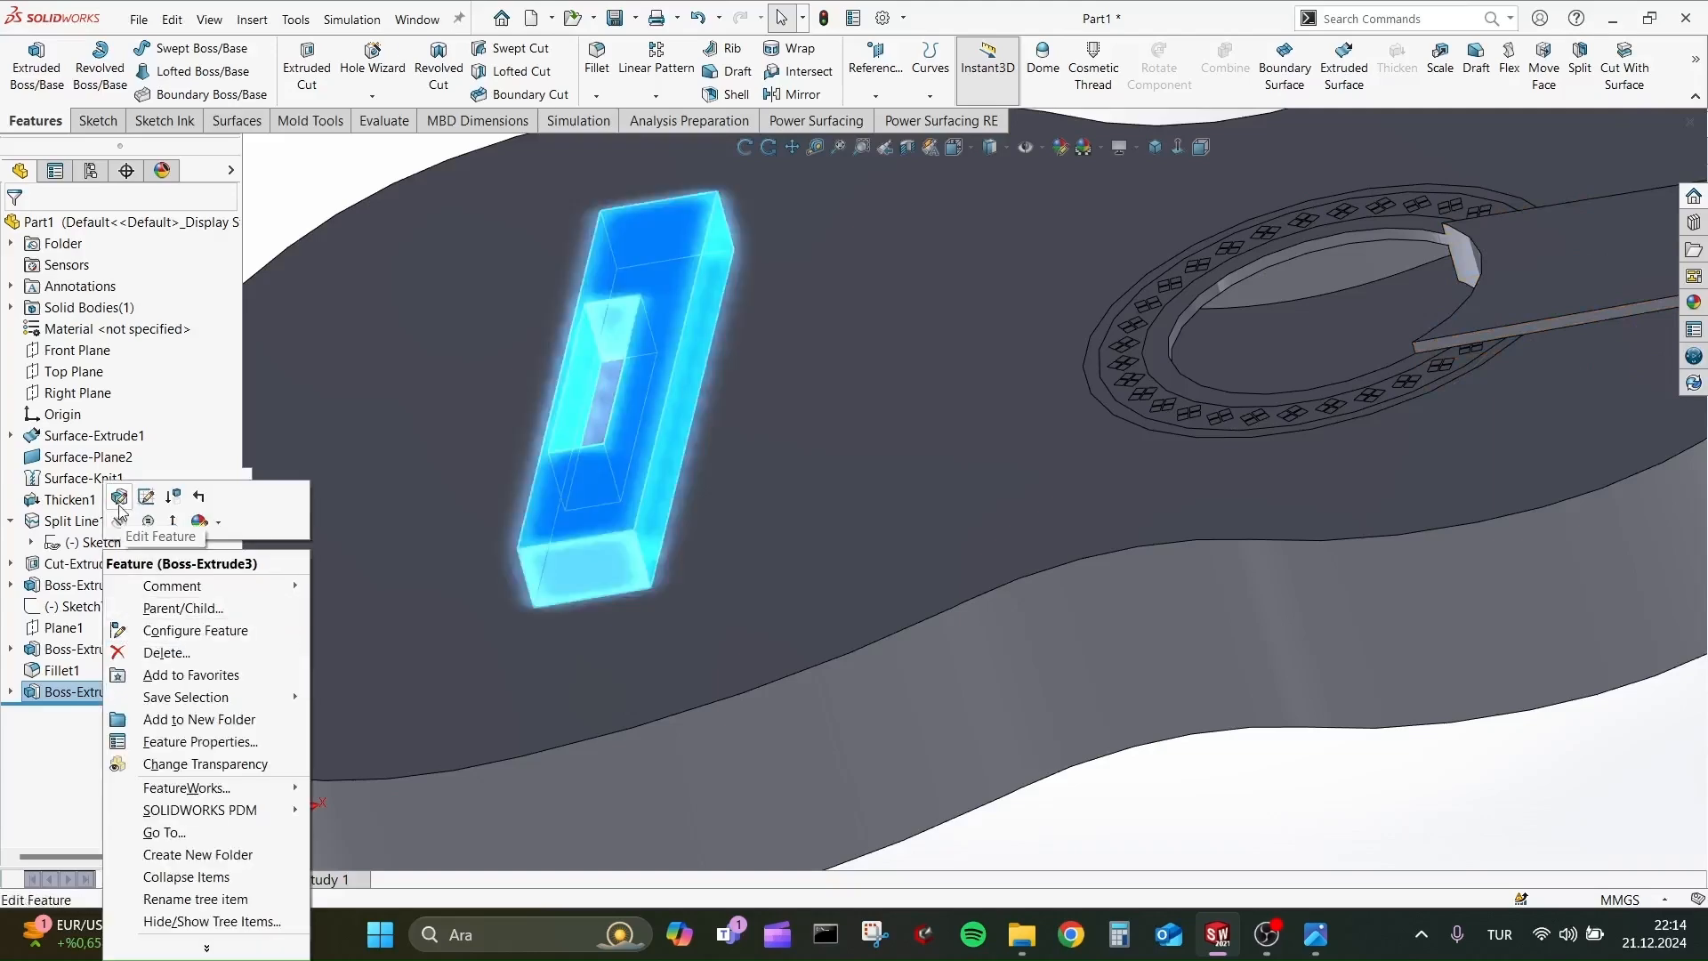
left_click(129, 496)
type("15")
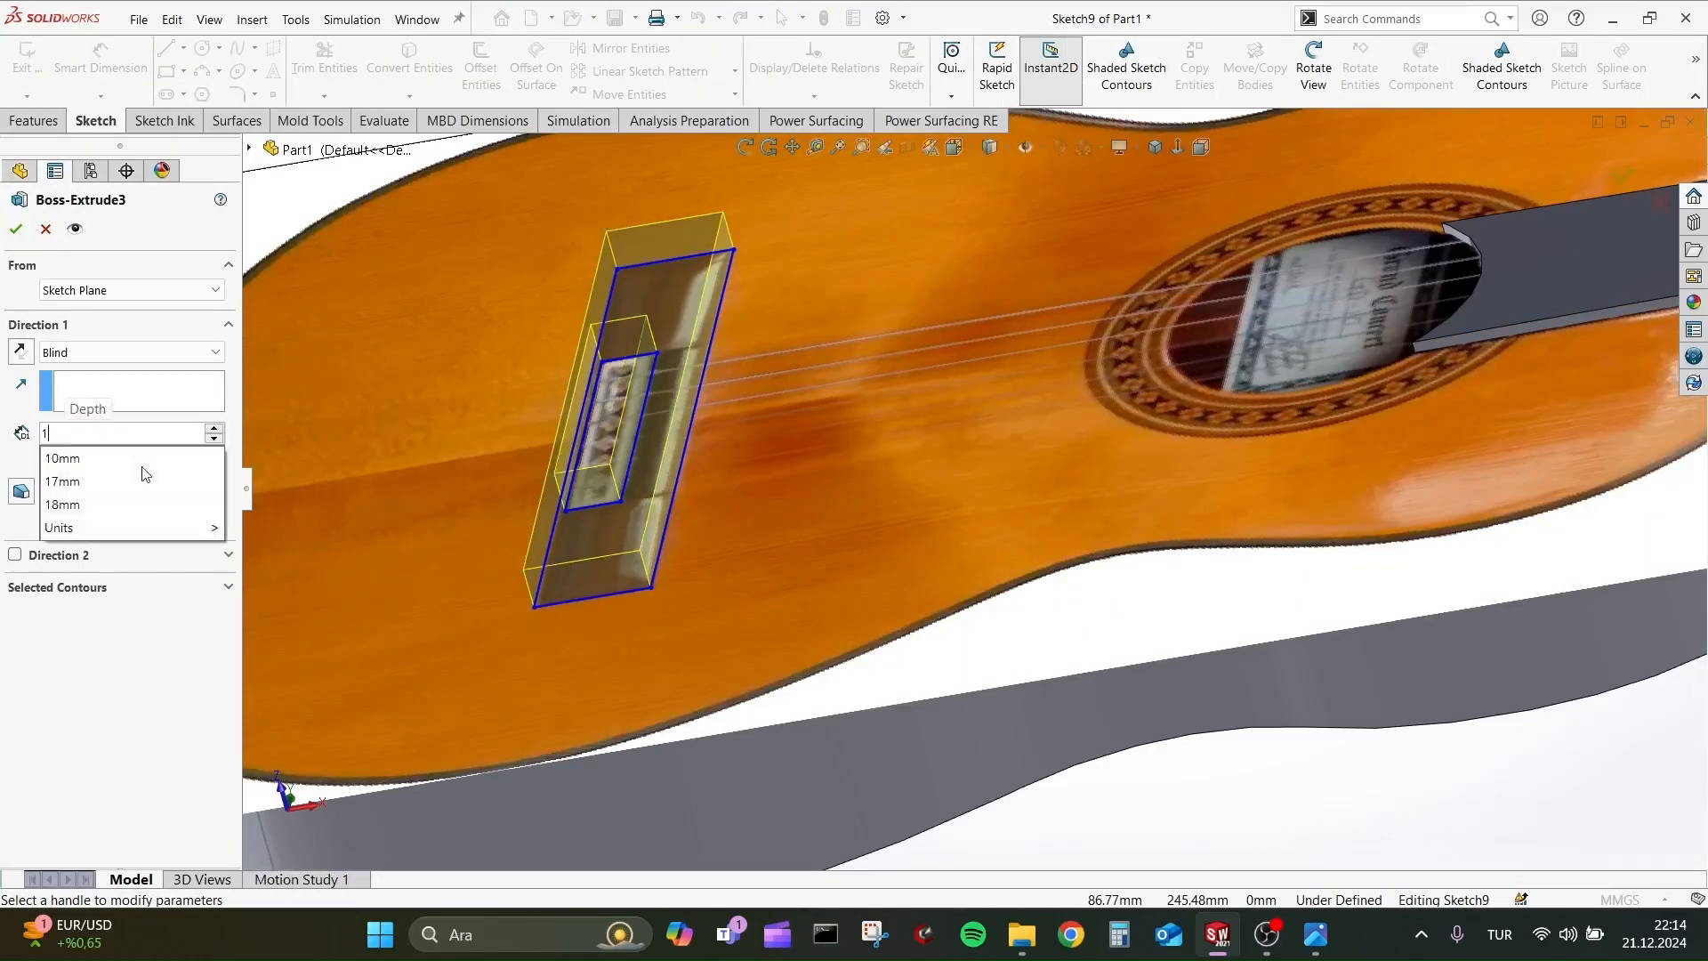
key("Return")
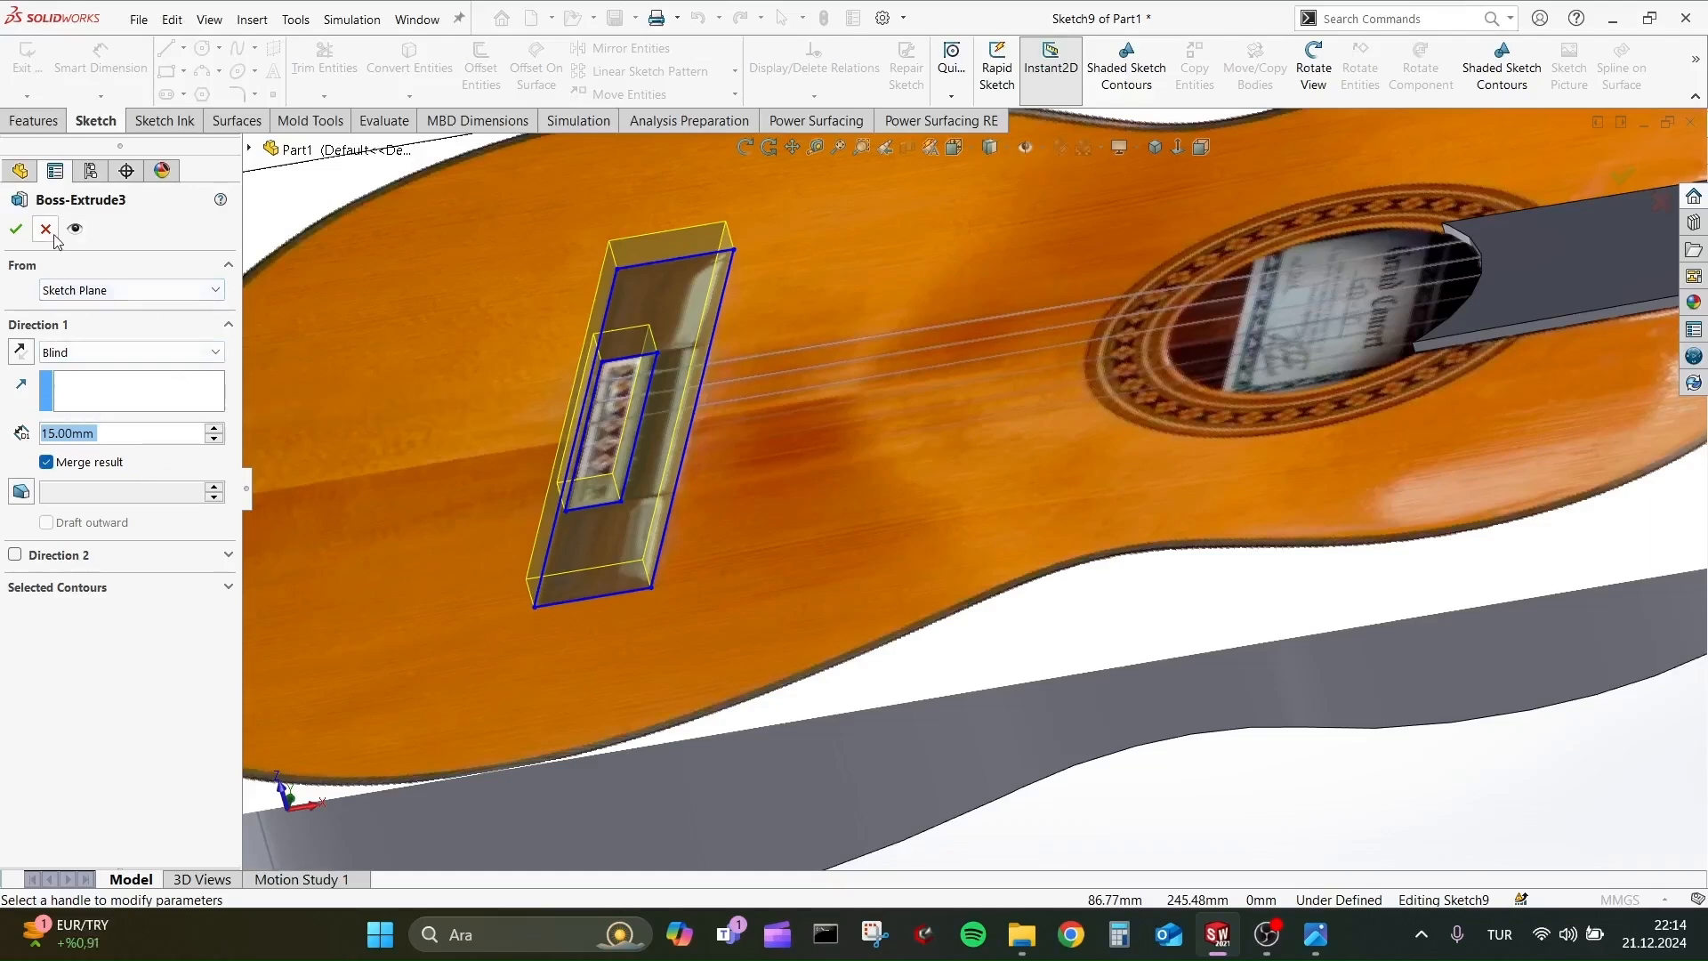
left_click(16, 228)
Open the bridge sketch and draw a horizontal line from the inner rectangle's upper-right corner to the outer rectangle's right edge.
left_click(55, 714)
left_click(92, 658)
key("space")
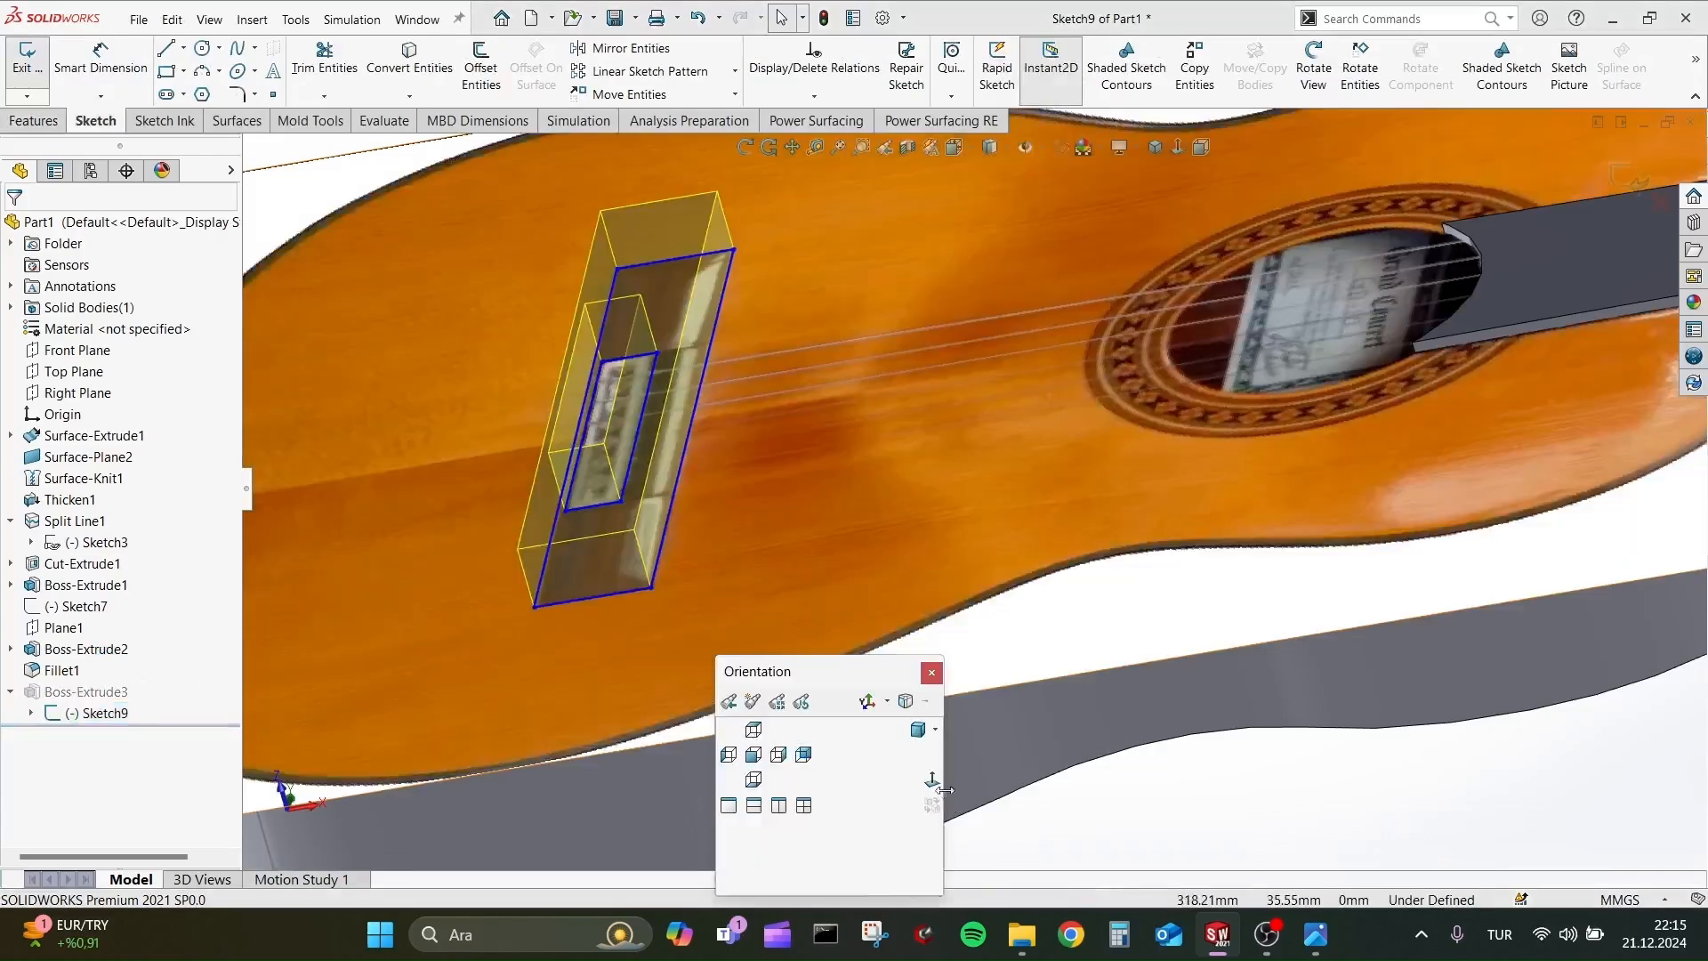
left_click(755, 755)
scroll(658, 502, "down", 5)
left_click(166, 48)
left_click(626, 434)
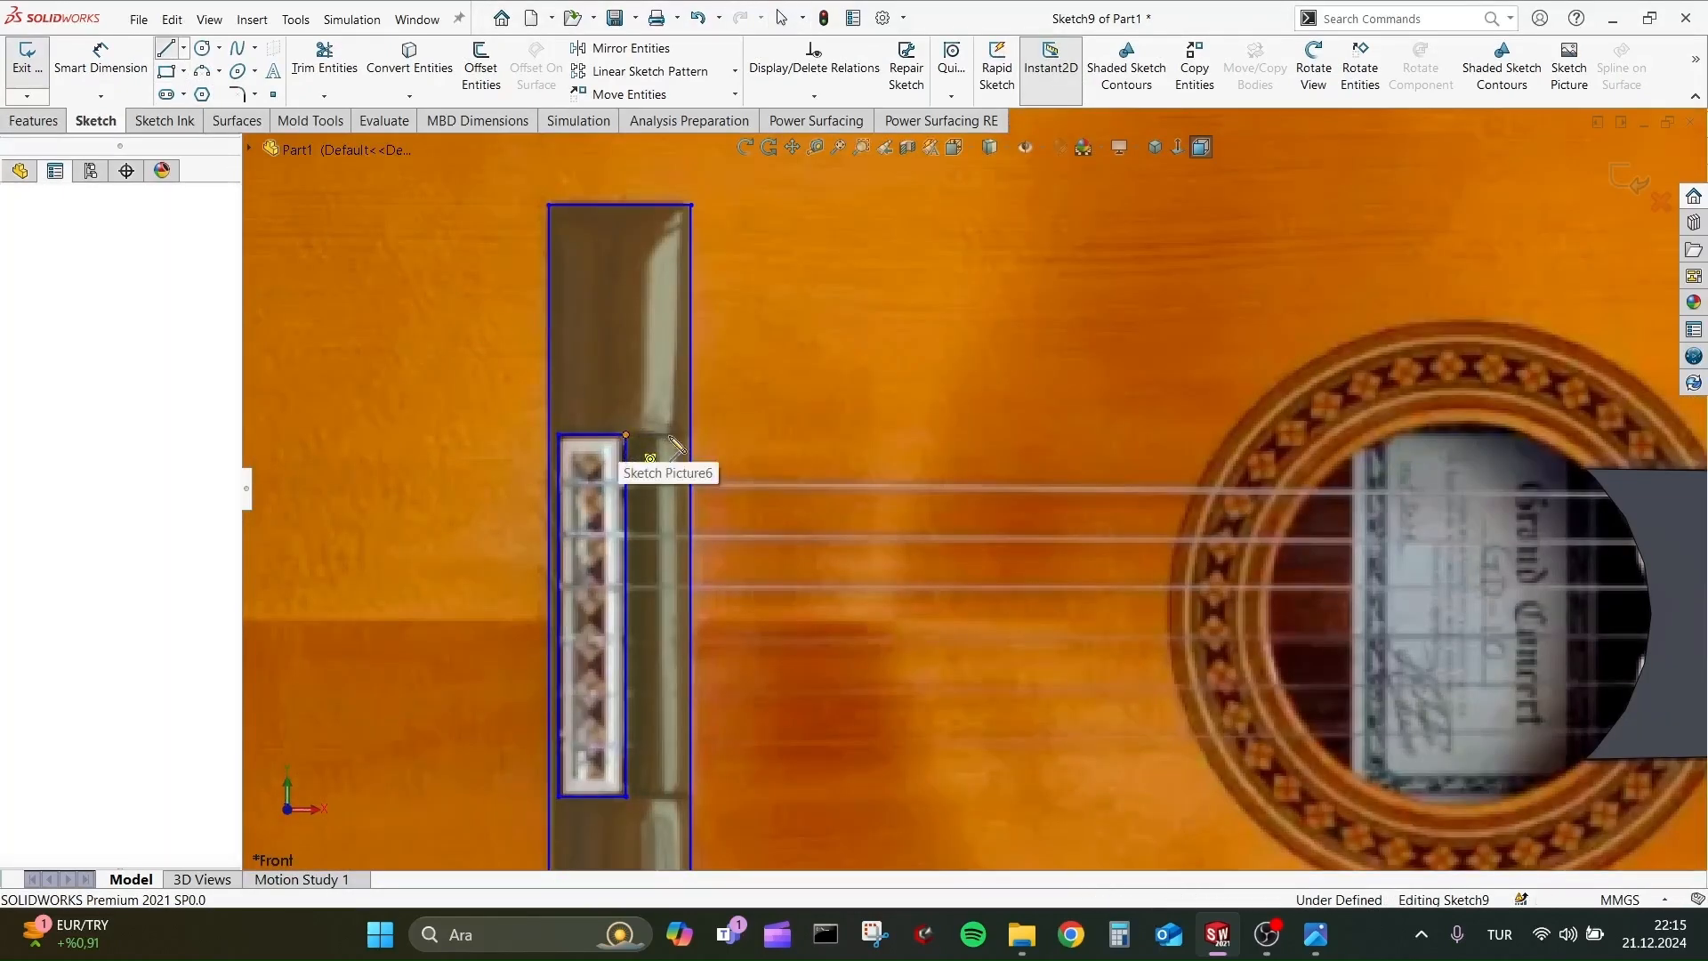
left_click(692, 434)
key("Escape")
Draw a second horizontal line from the inner rectangle's lower-right corner to the outer rectangle's right edge.
key("l")
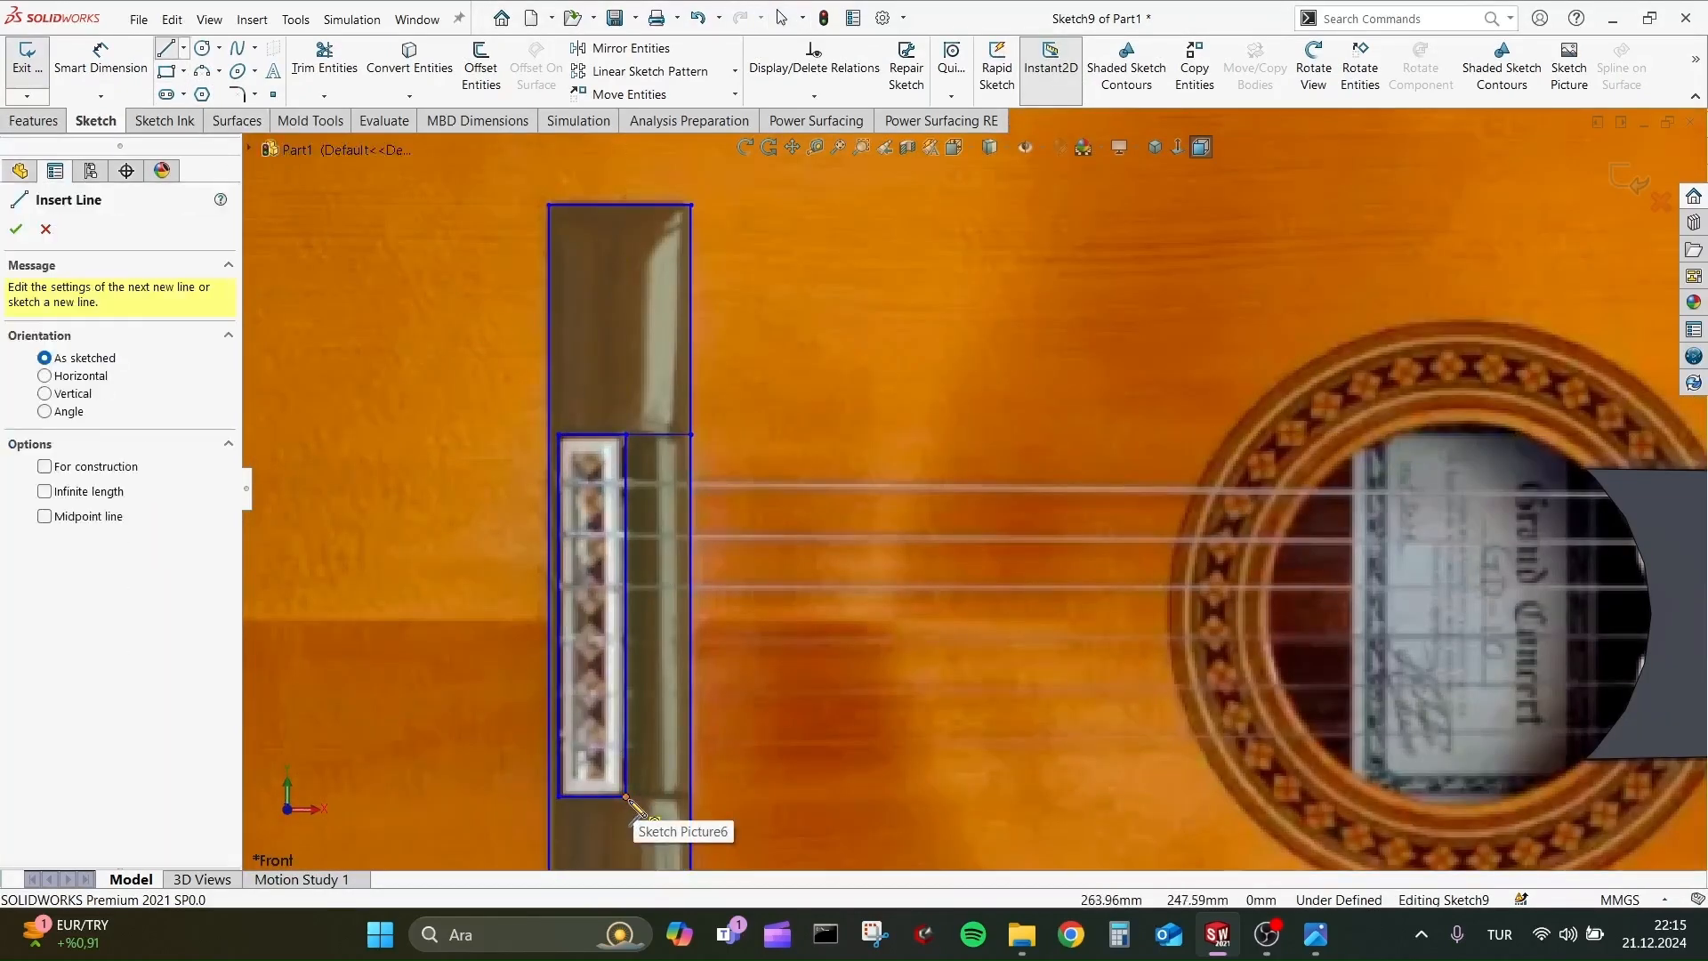
left_click(626, 797)
left_click(692, 796)
key("Escape")
Try to exit the edited bridge sketch, opening Repair Sketch to check its contours and closing it.
left_click(36, 120)
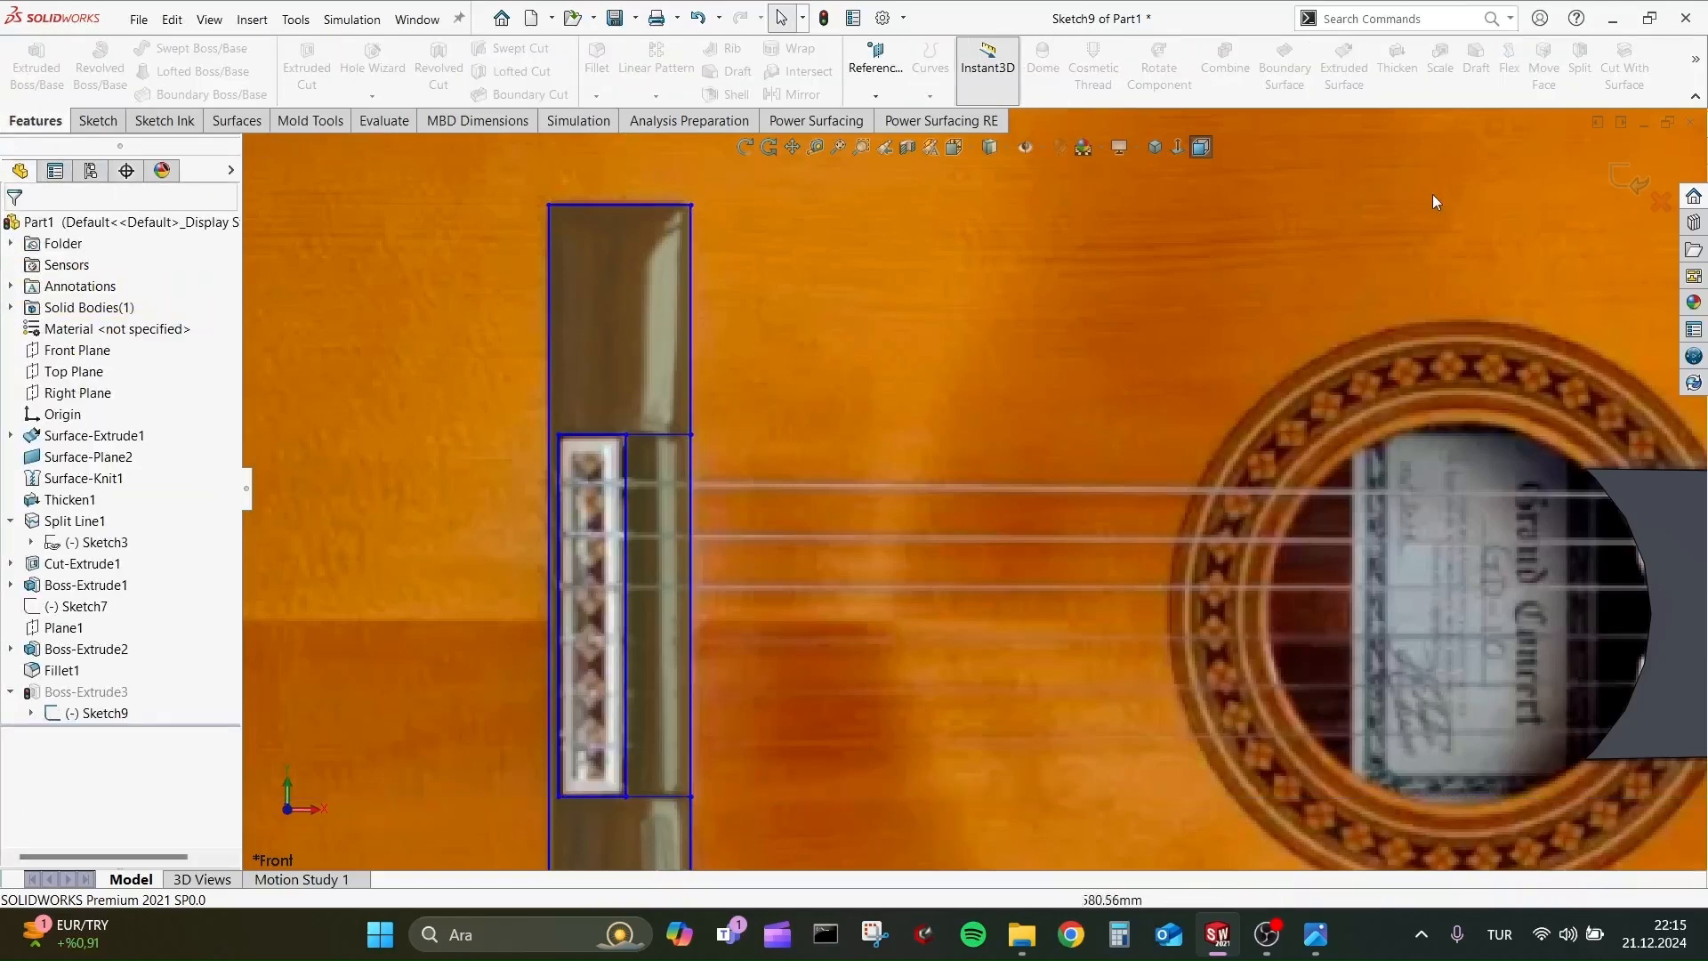
left_click(1629, 178)
left_click(814, 426)
left_click(899, 476)
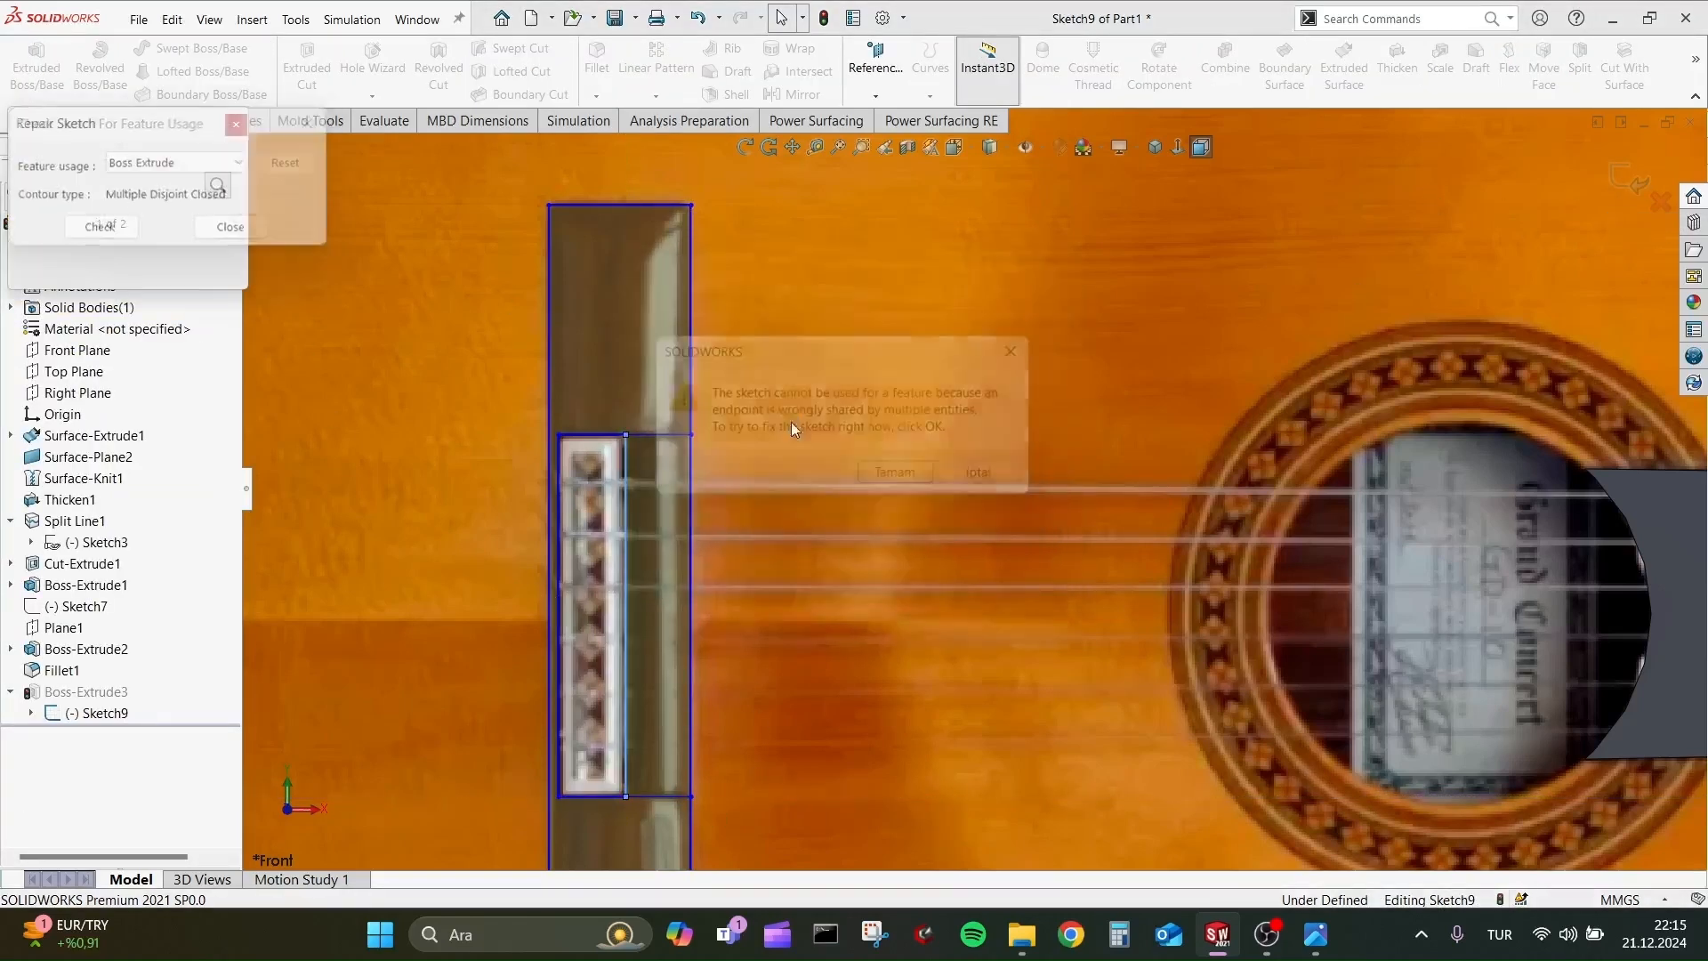
left_click(235, 126)
Exit the bridge sketch and delete Boss-Extrude3 while keeping its sketch.
scroll(674, 576, "up", 3)
middle_click_drag(898, 577, 921, 445)
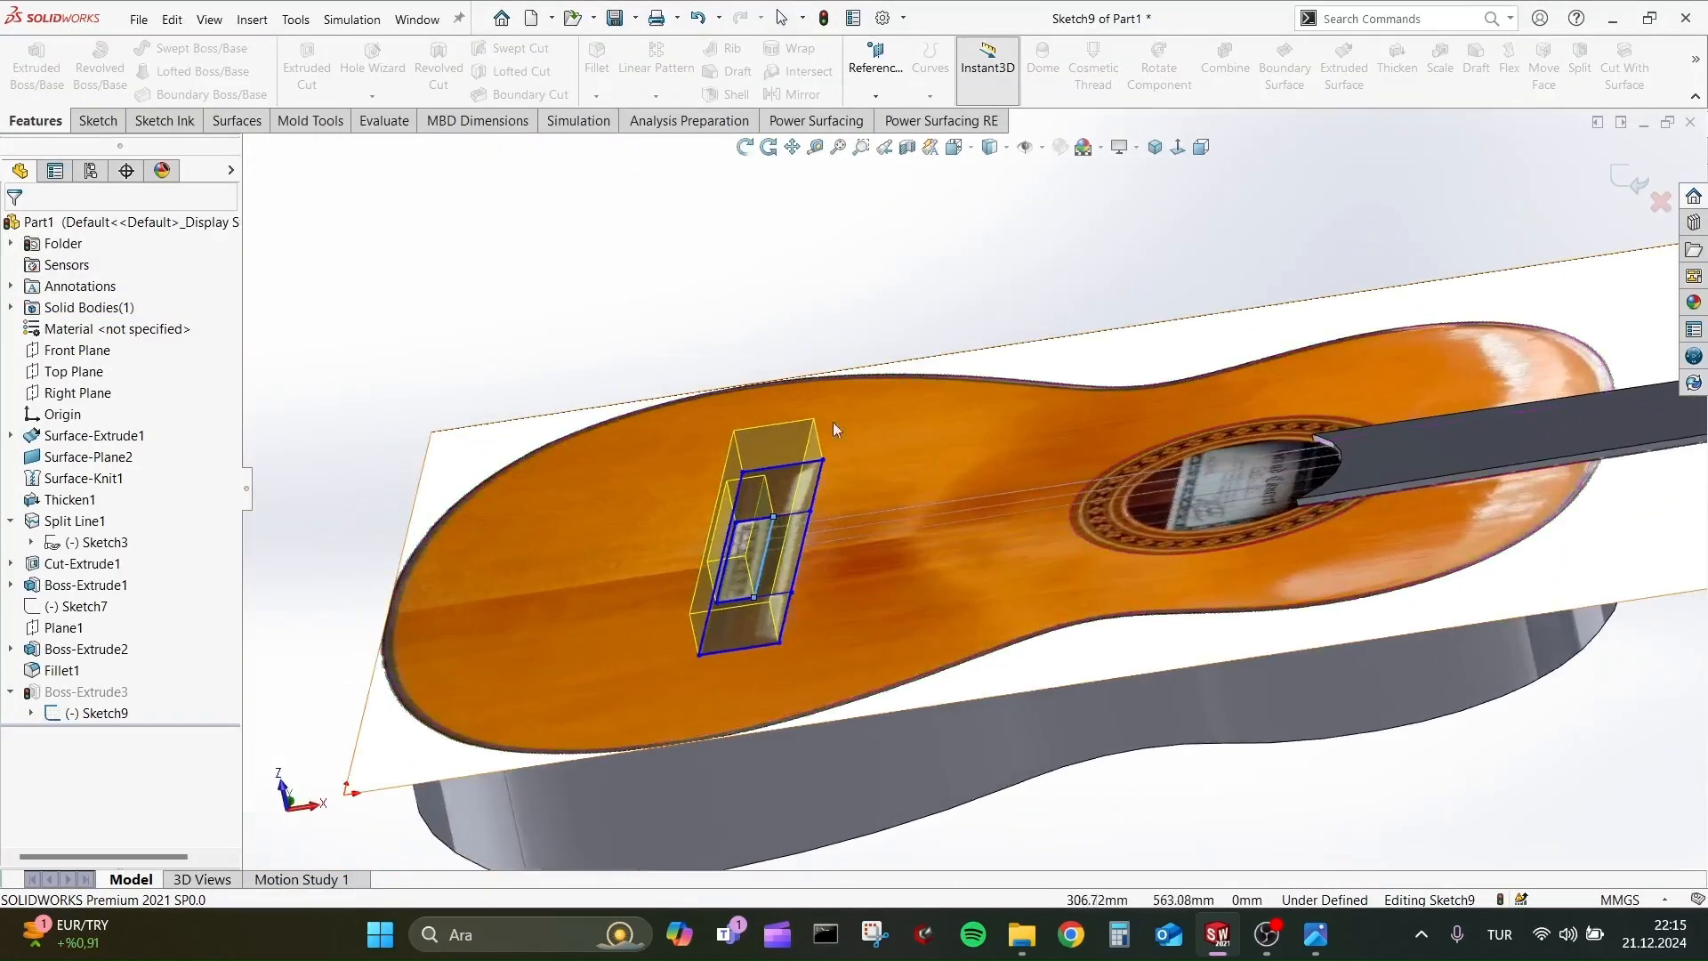
left_click(1630, 178)
left_click(738, 488)
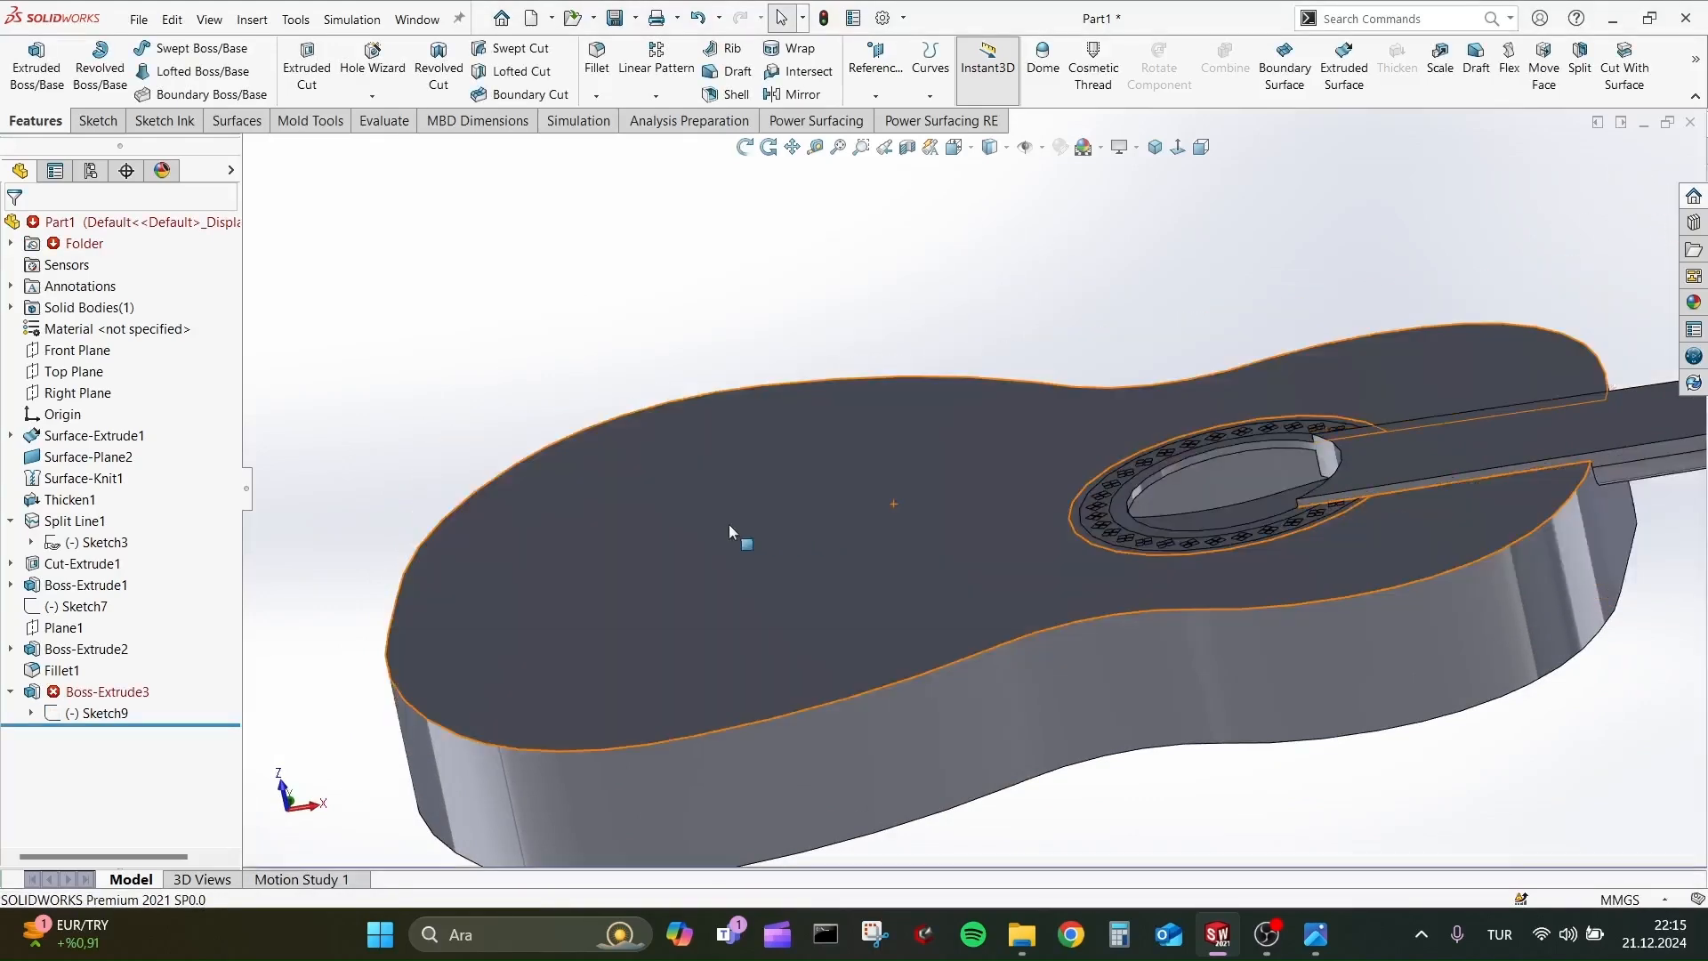
left_click(102, 691)
left_click(84, 693)
Extrude the C-shaped outer region of the bridge sketch 10 mm, blind from the sketch plane with merged result.
left_click(109, 644)
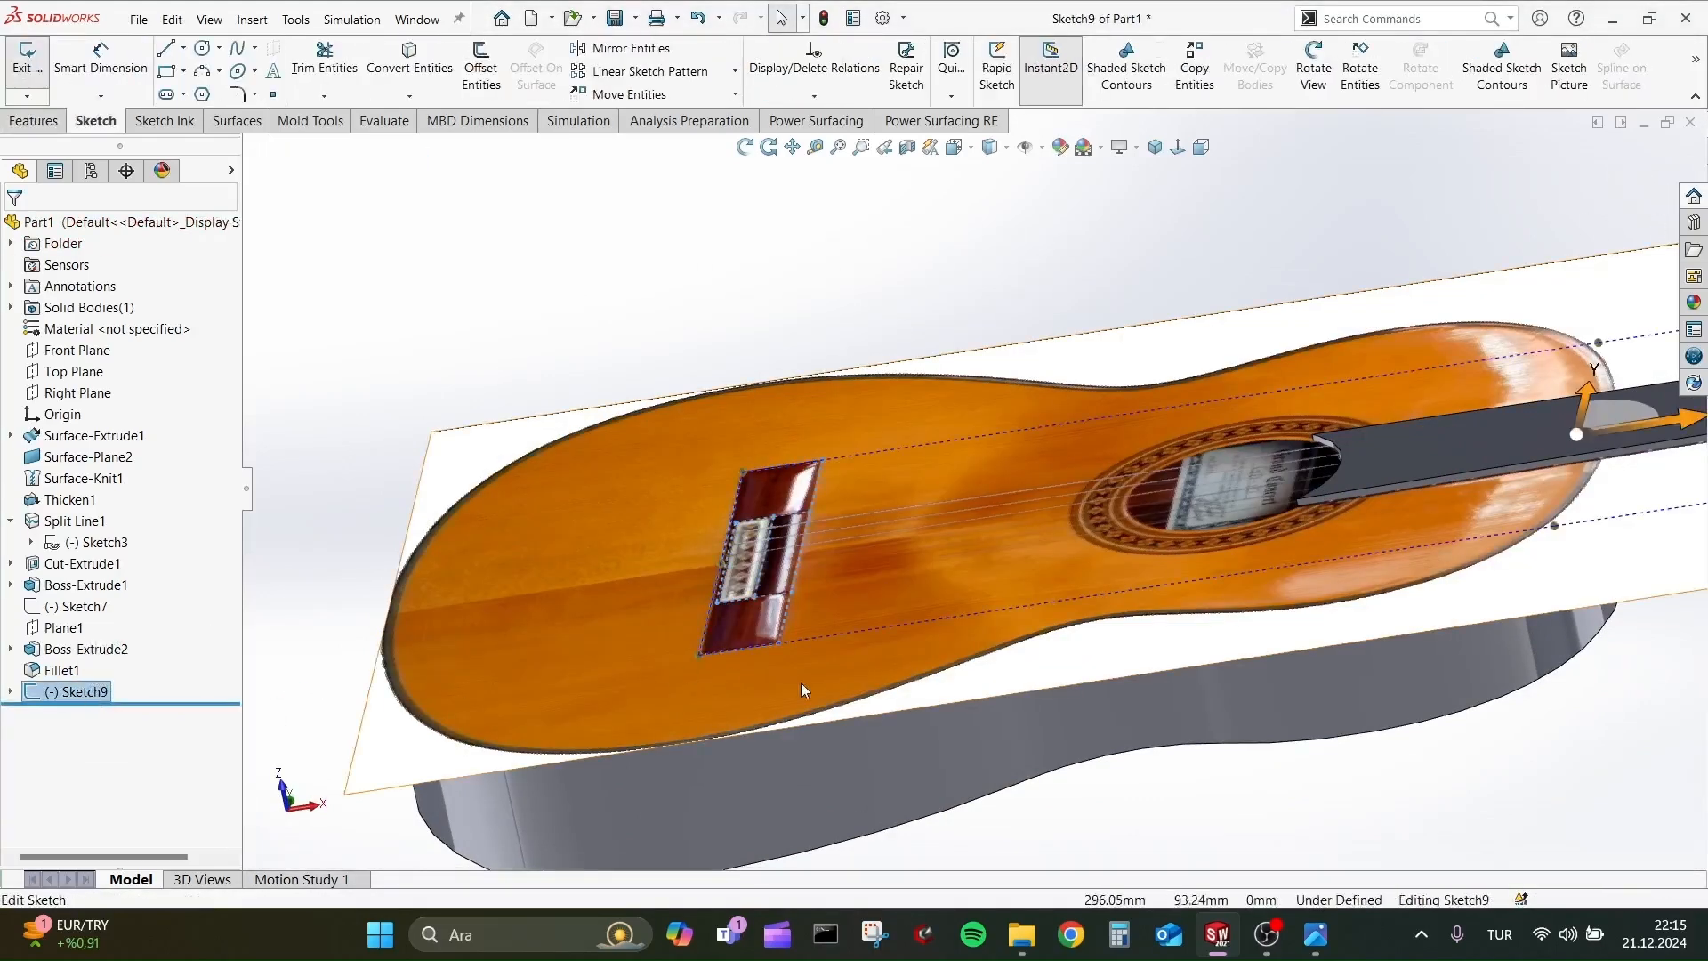
mouse_move(695, 452)
middle_mouse_down()
mouse_move(930, 703)
mouse_move(999, 637)
mouse_move(987, 578)
middle_mouse_up()
scroll(988, 729, "down", 3)
left_click(34, 121)
left_click(36, 68)
left_click(698, 255)
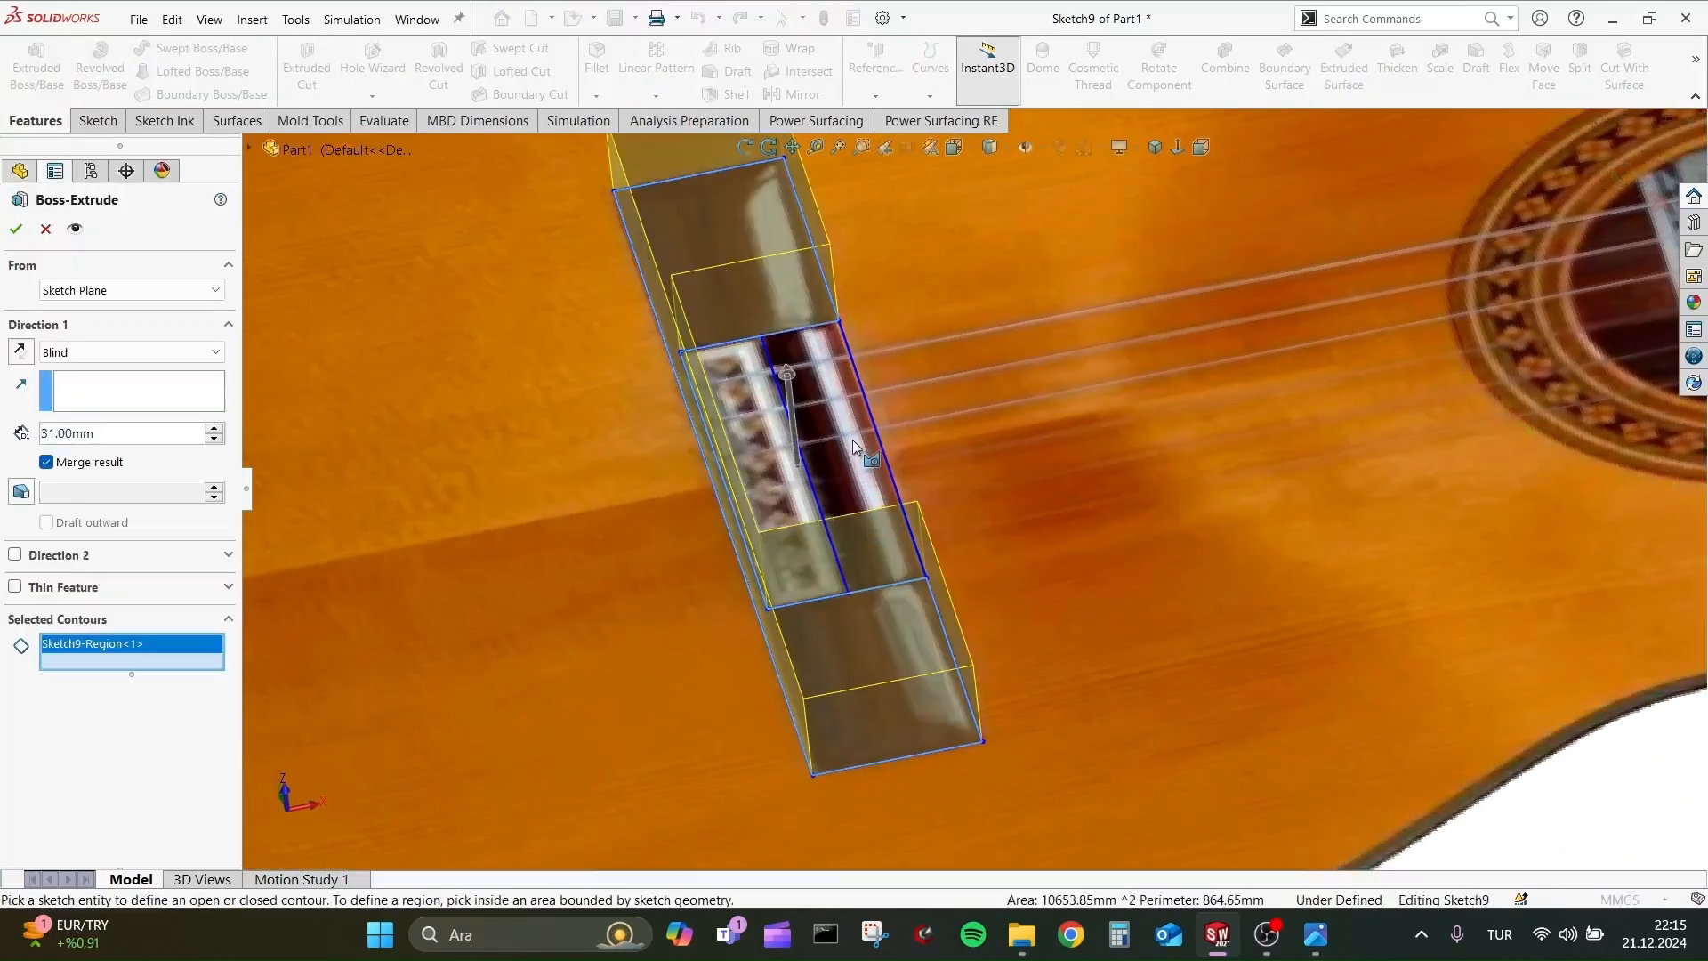
left_click(847, 449)
left_click(847, 450)
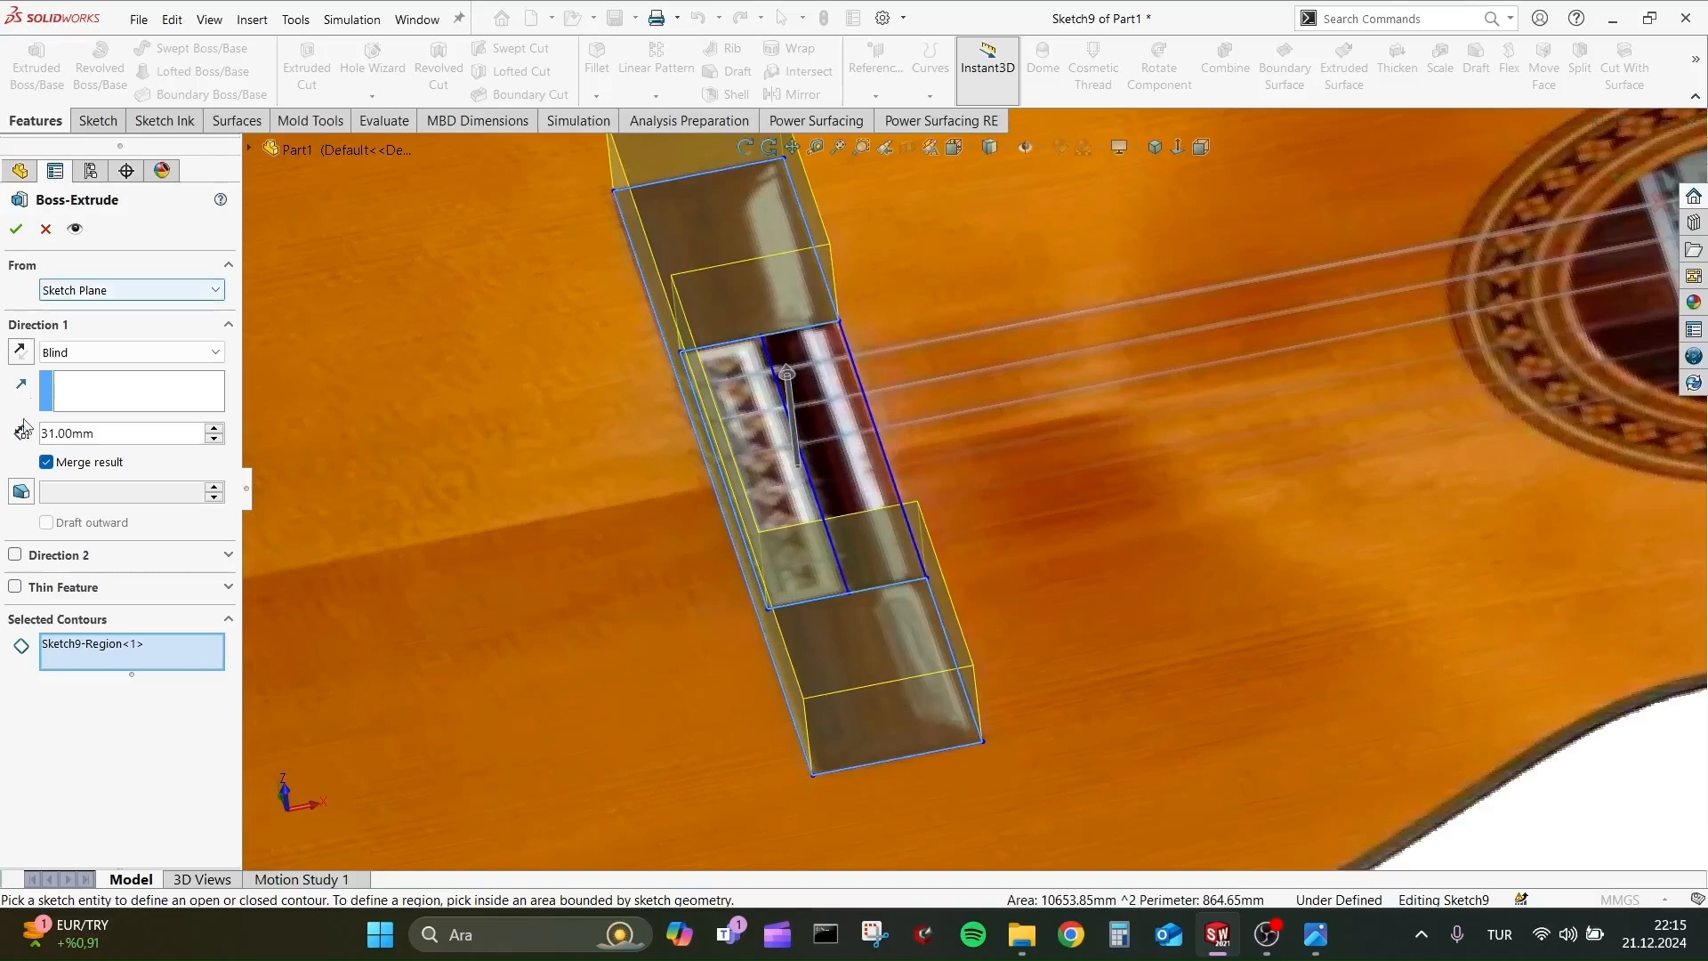
type("10")
key("Return")
left_click(13, 233)
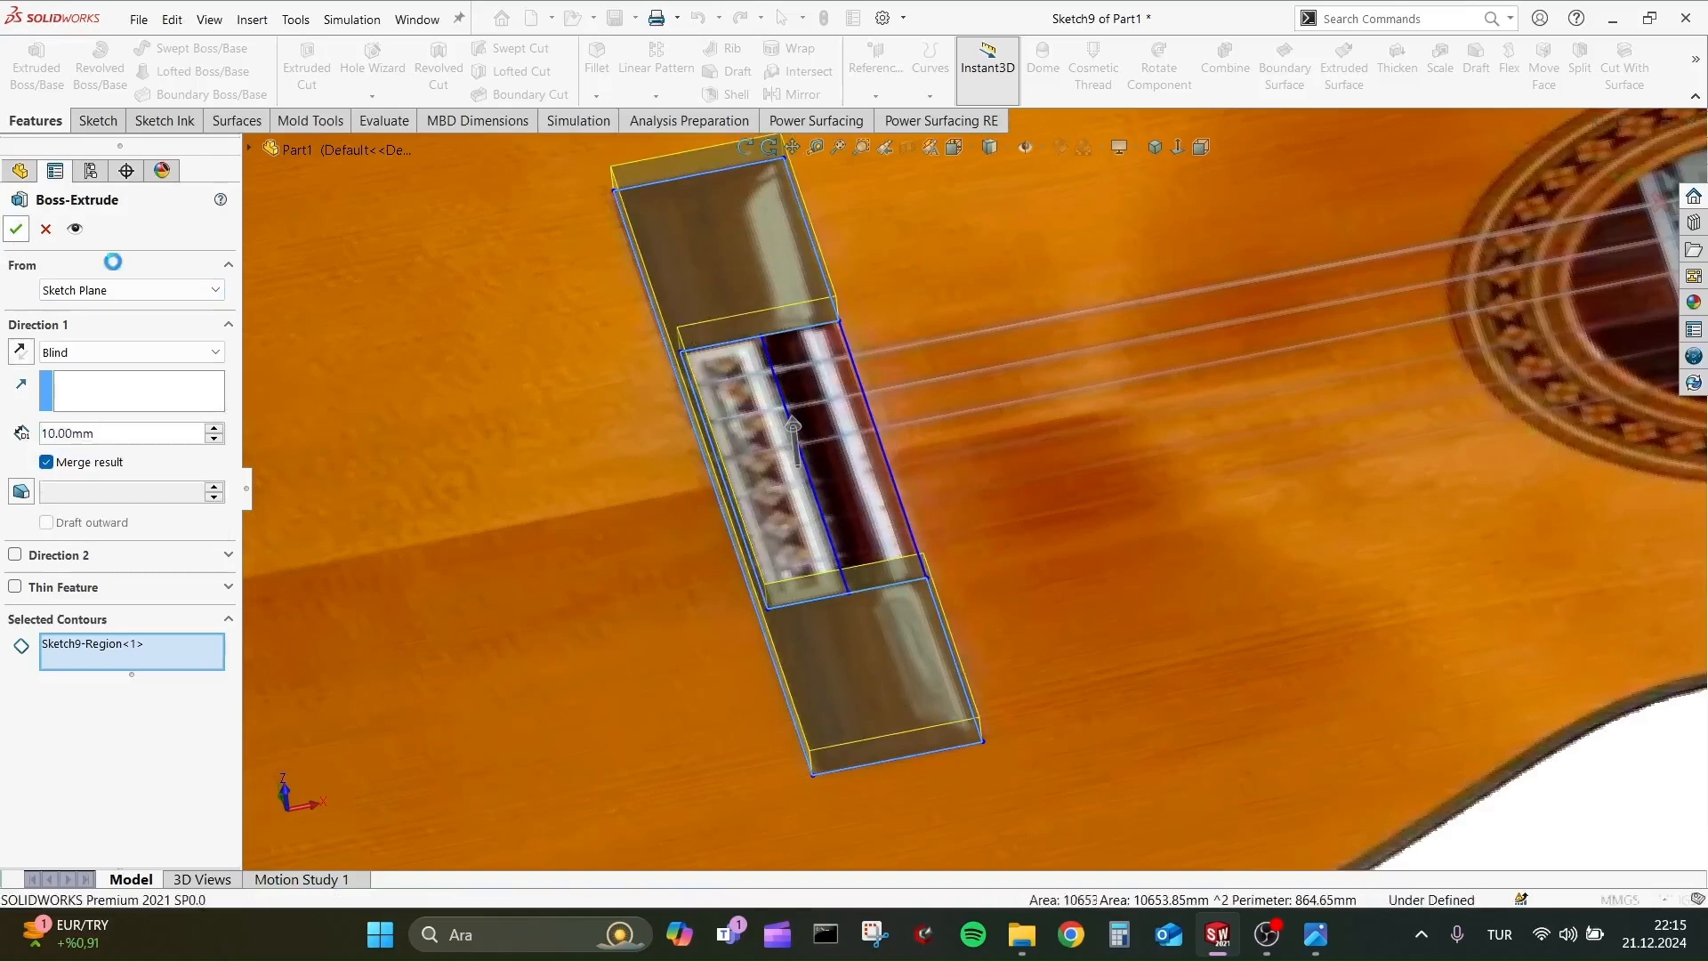
mouse_move(845, 452)
middle_mouse_down()
mouse_move(797, 382)
mouse_move(765, 427)
middle_mouse_up()
left_click(10, 691)
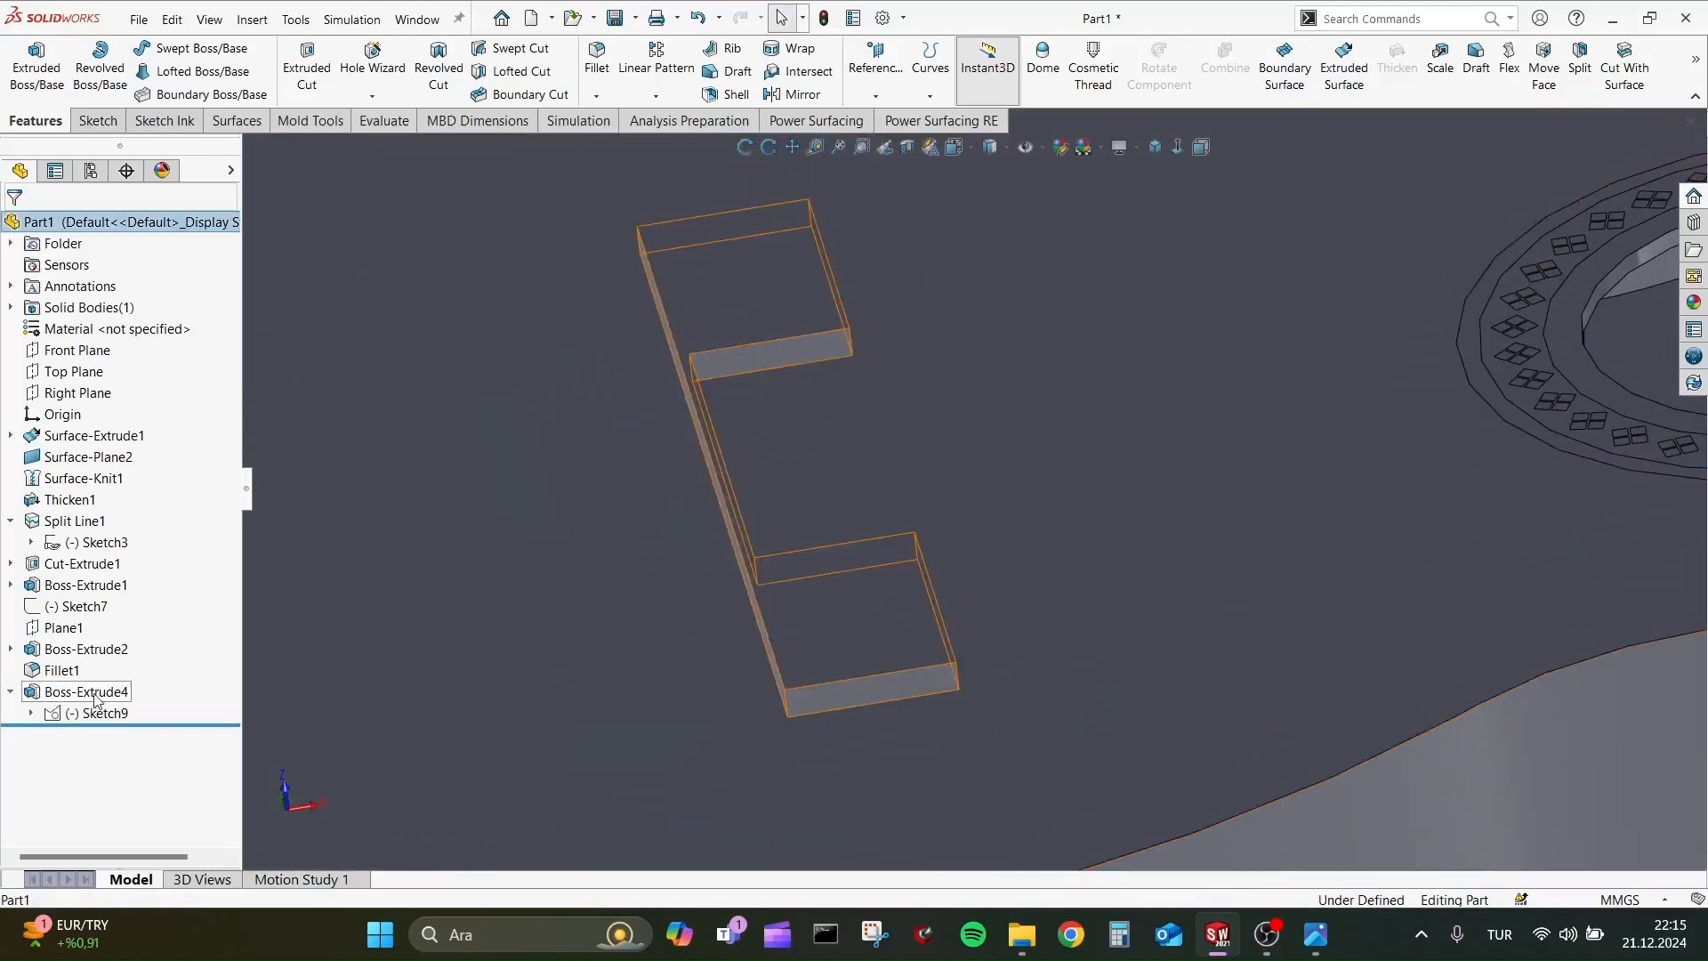
left_click(90, 712)
left_click(114, 650)
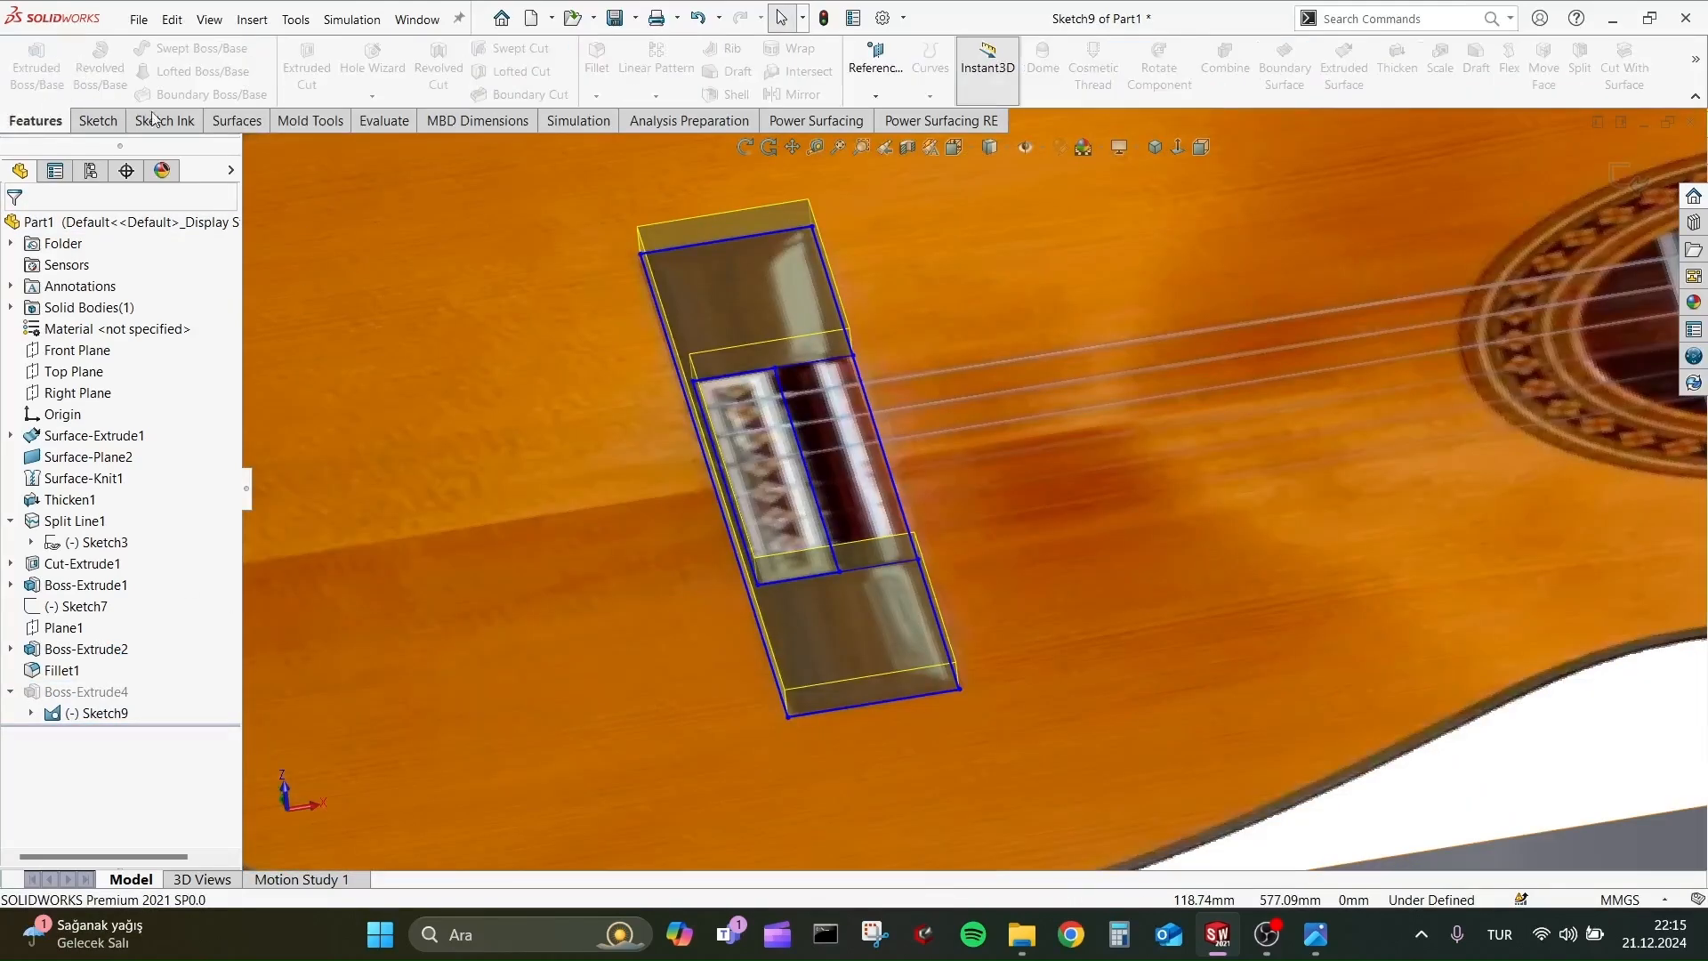
left_click(1634, 184)
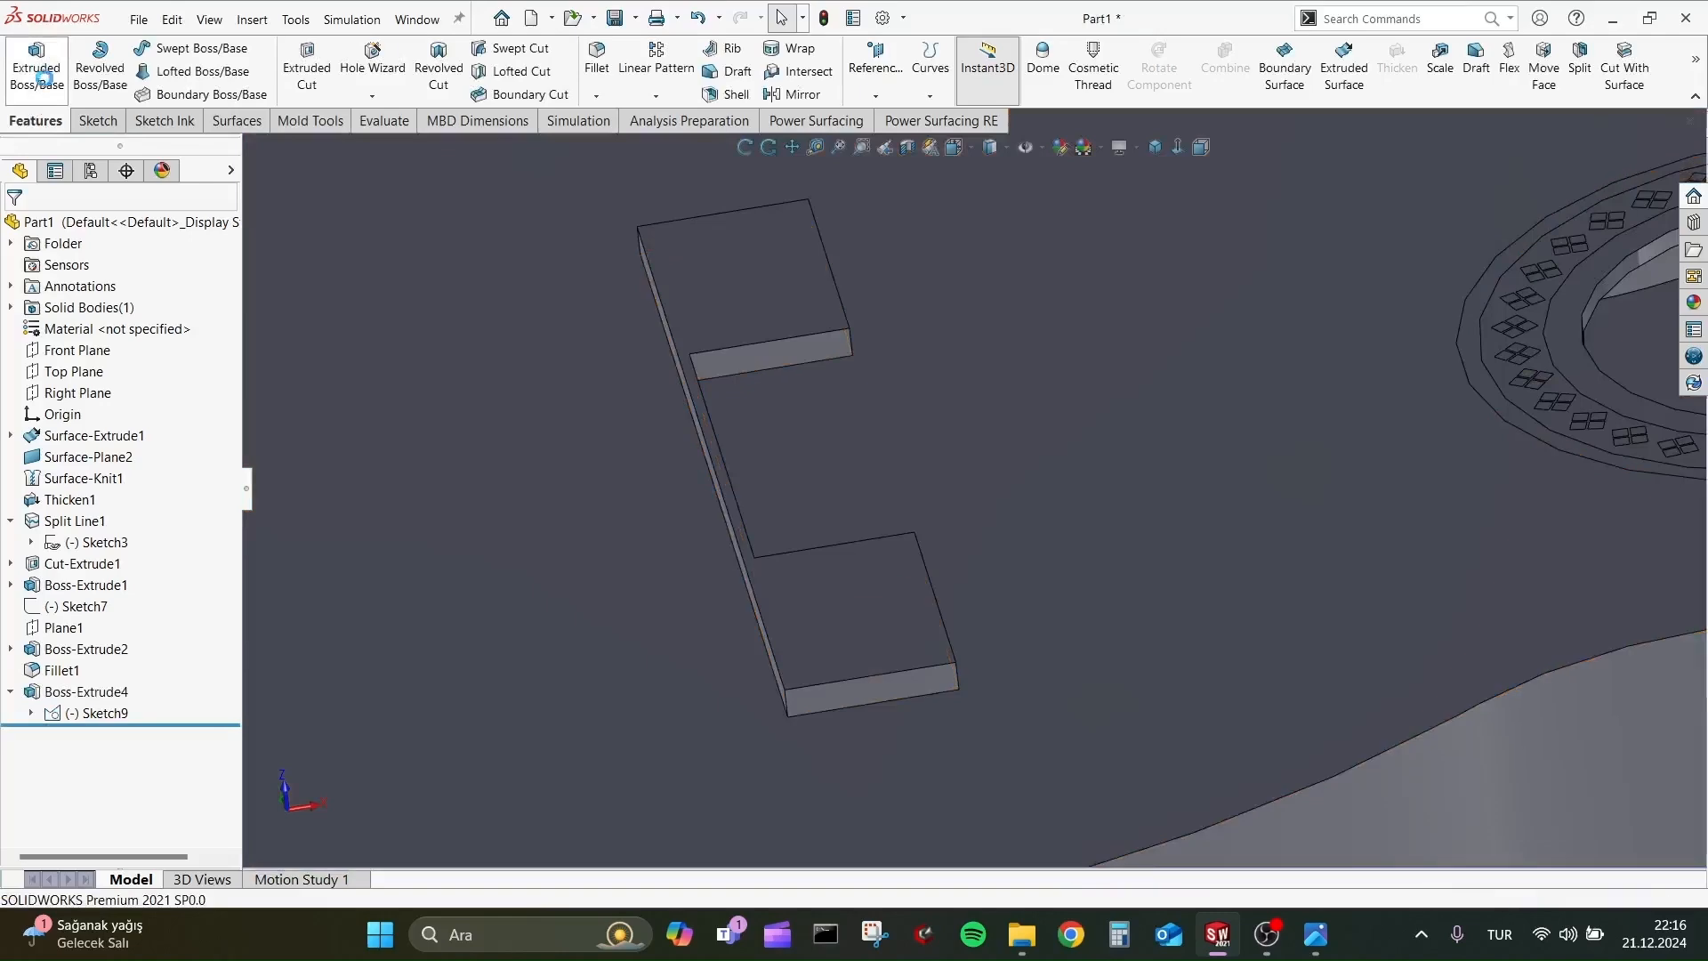
Extrude the narrow region beside the inner rectangle of the shared bridge sketch 8 mm, merged with the body.
left_click(251, 148)
left_click(285, 599)
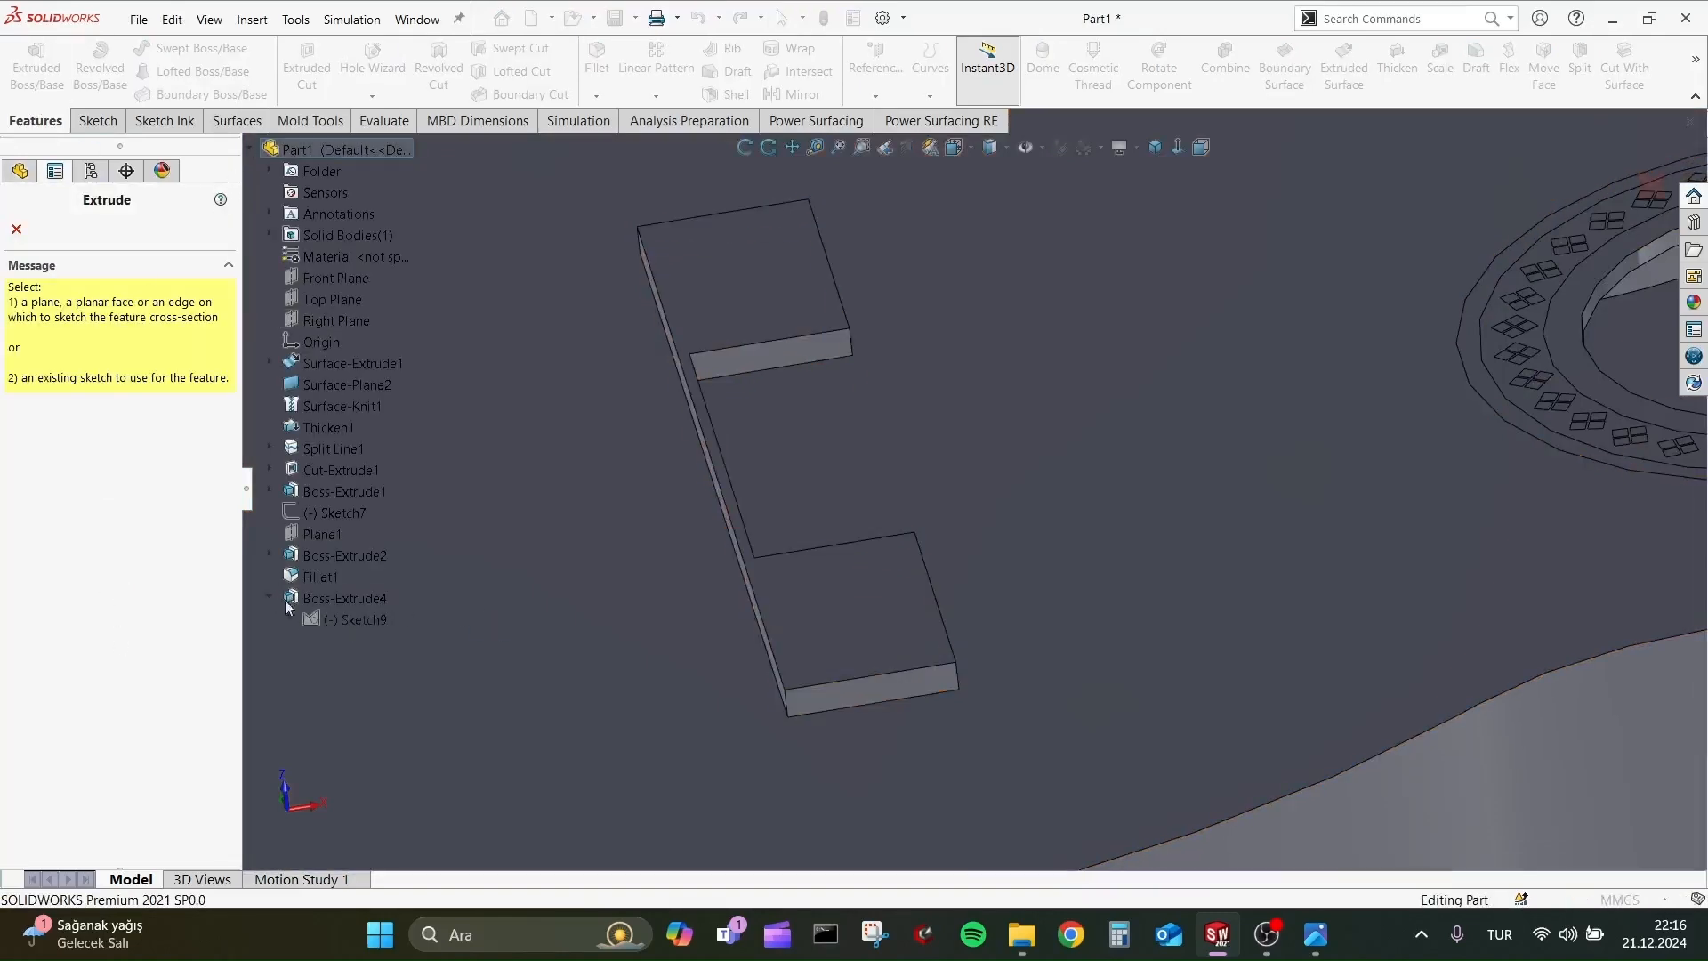
left_click(359, 618)
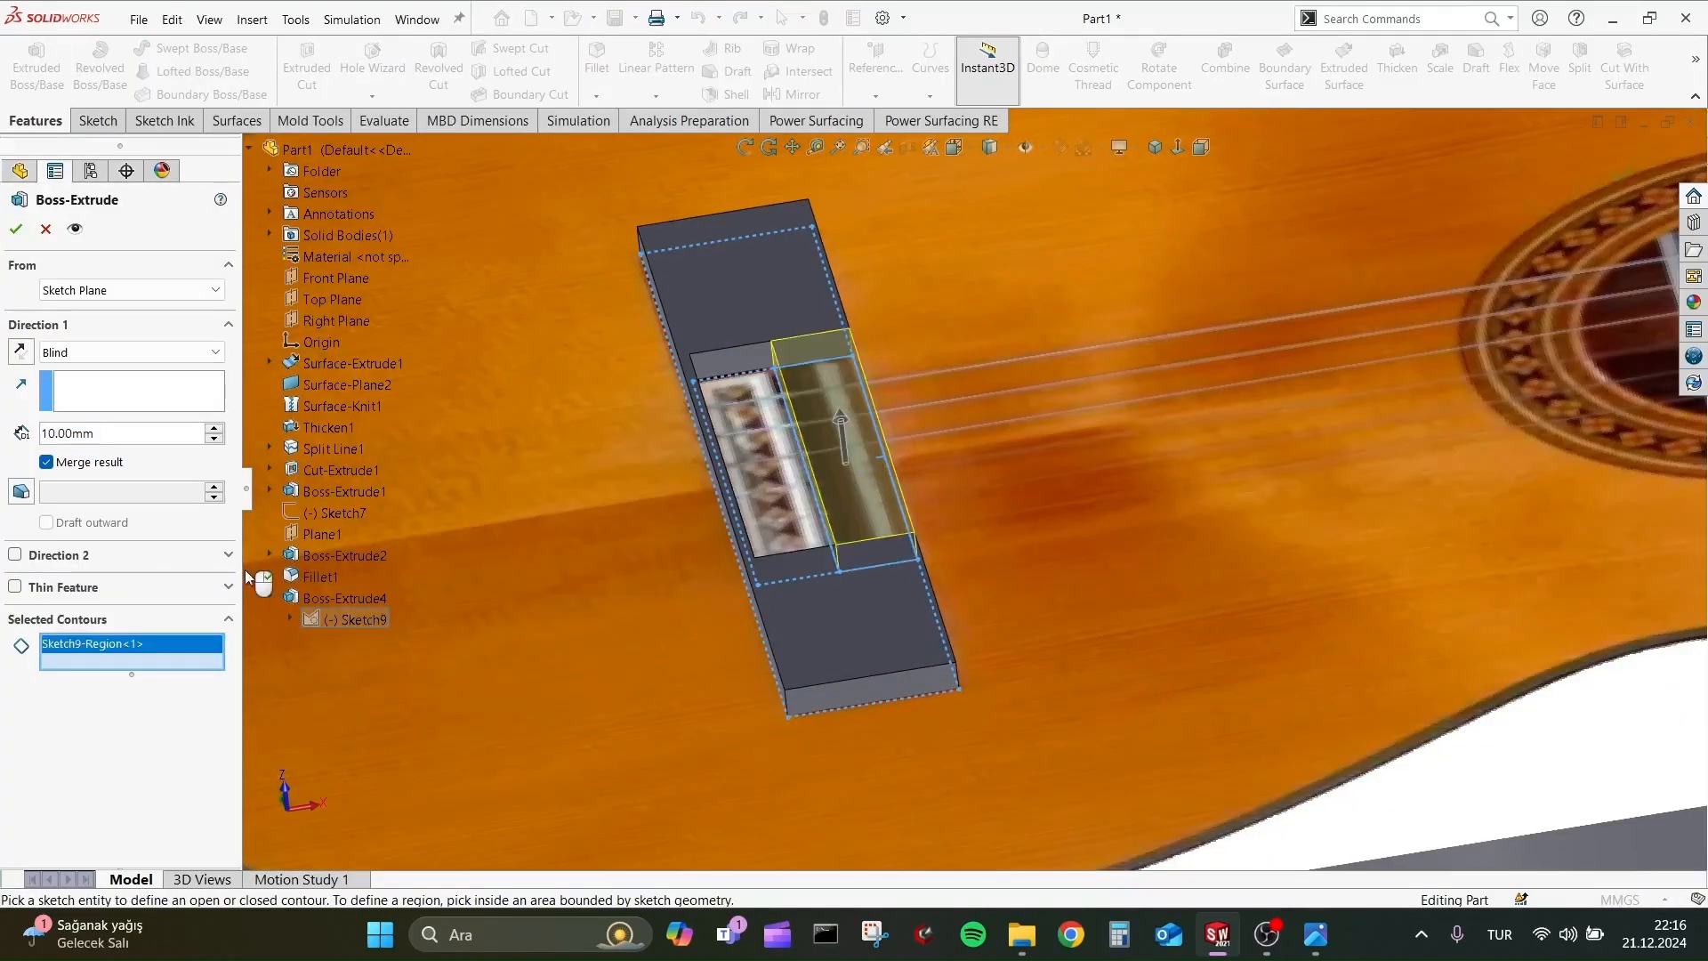
scroll(149, 434, "down", 2)
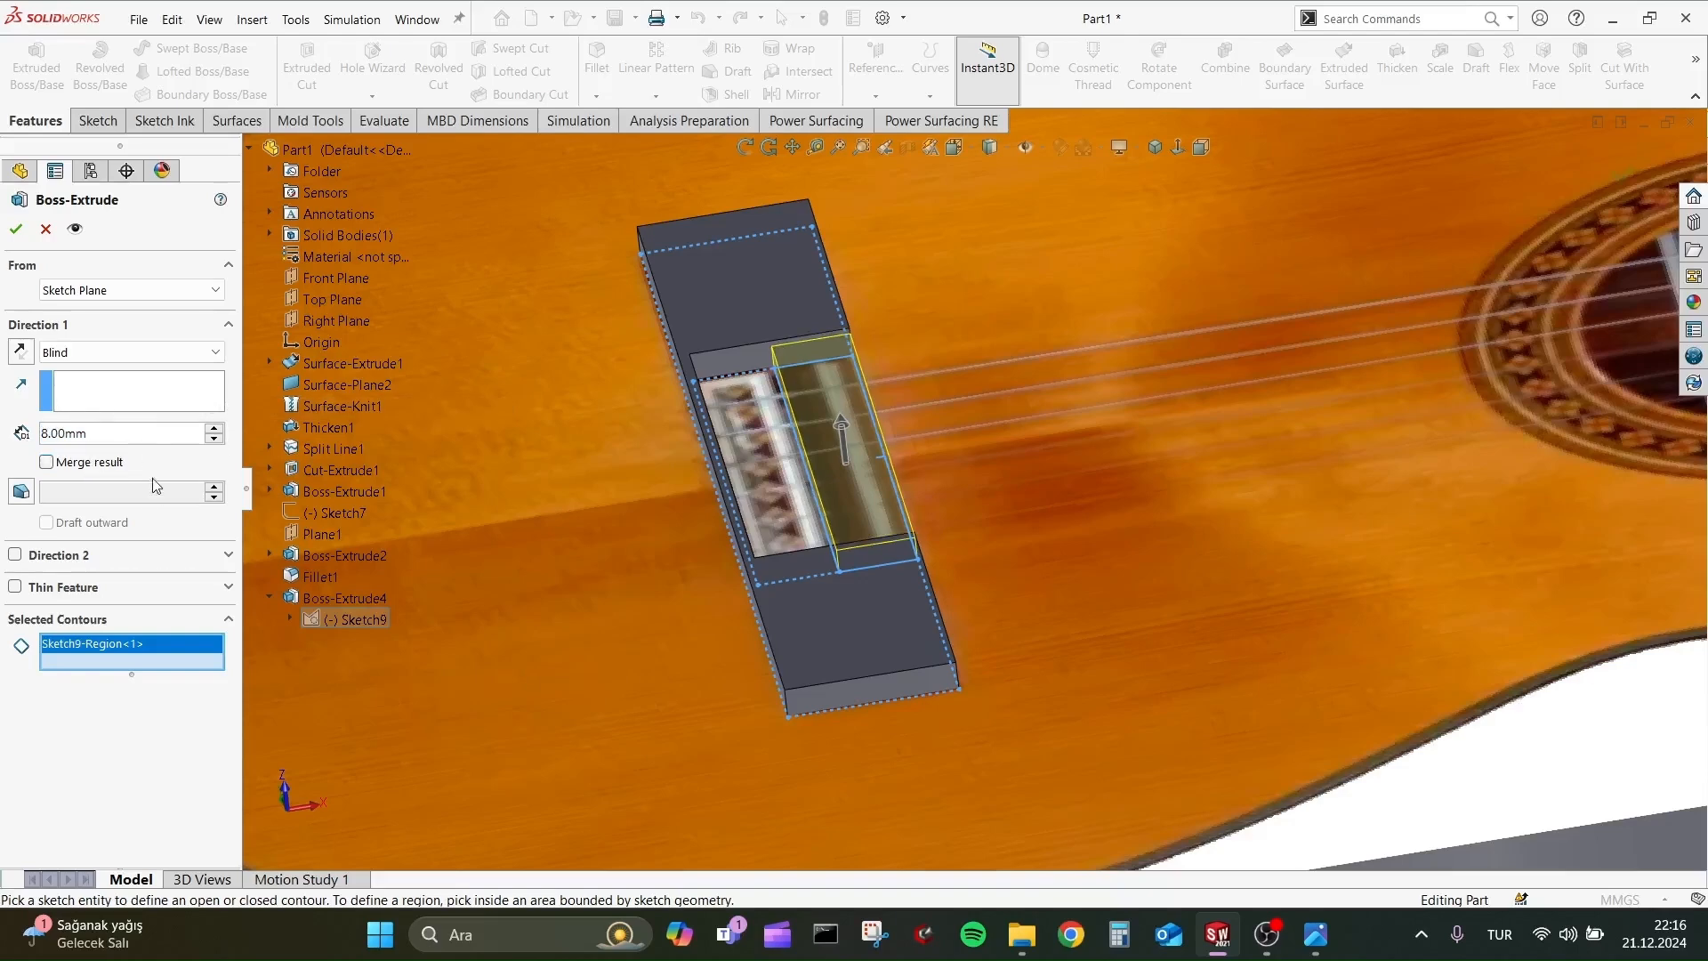
left_click(17, 230)
key("Escape")
Fillet the two long upper edges of the bridge's narrow middle block with a 10 mm radius.
scroll(898, 370, "down", 2)
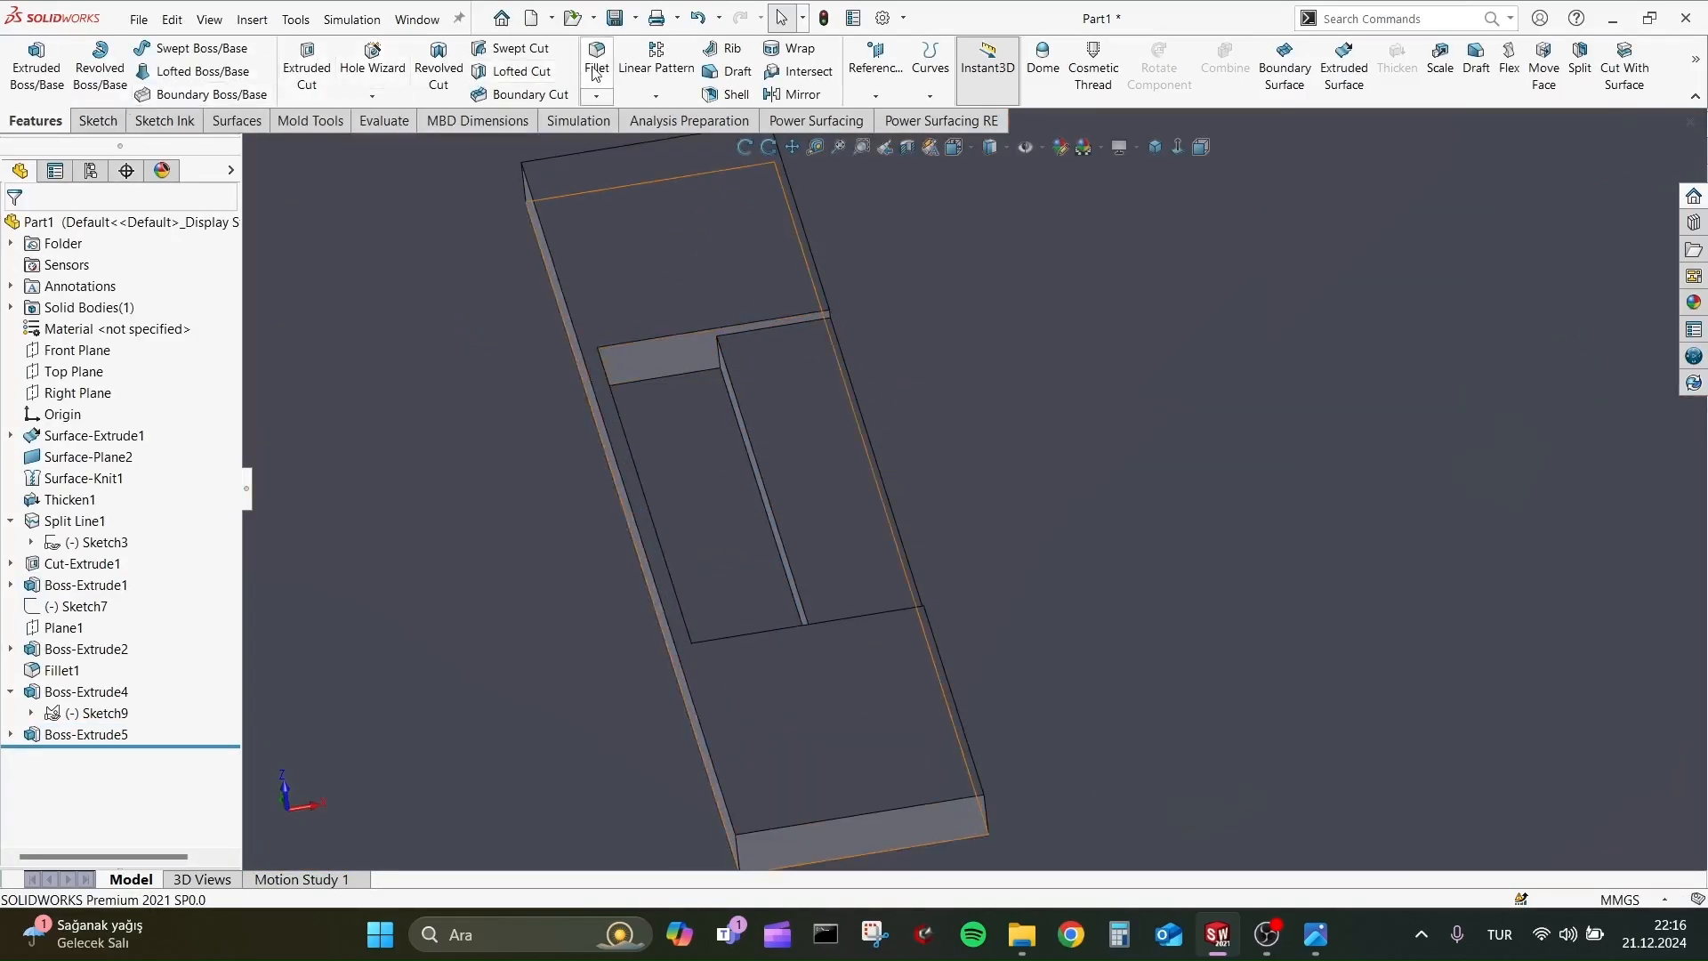
left_click(595, 73)
left_click(749, 439)
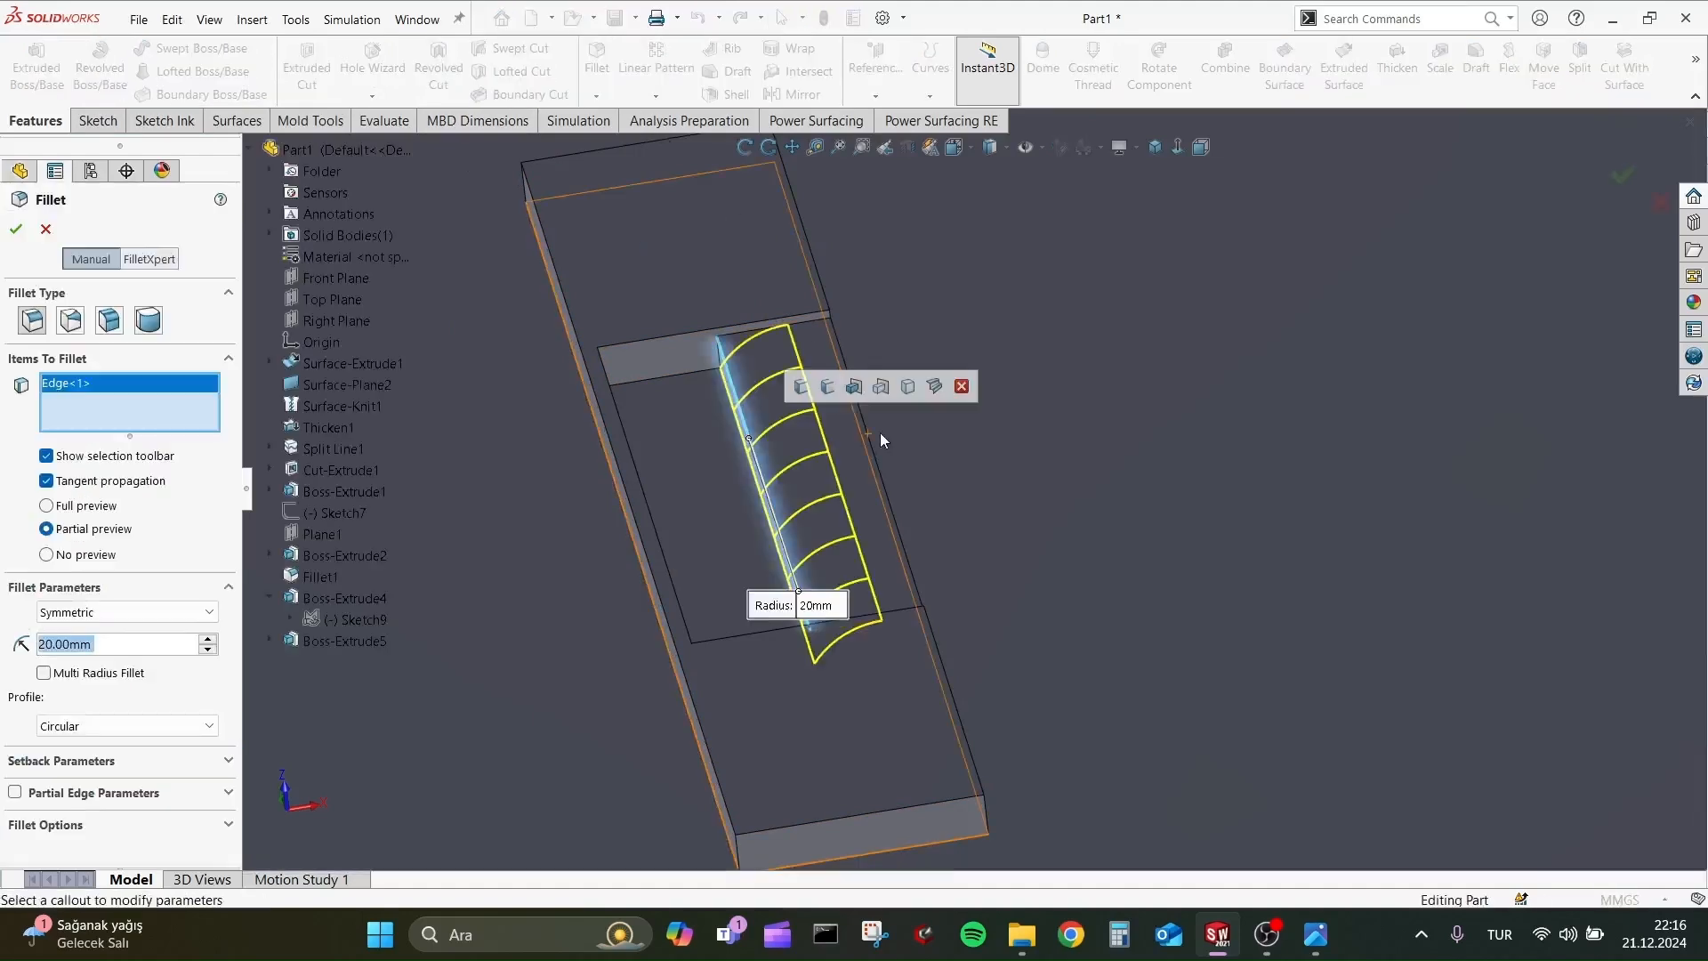
left_click(892, 516)
scroll(129, 631, "down", 10)
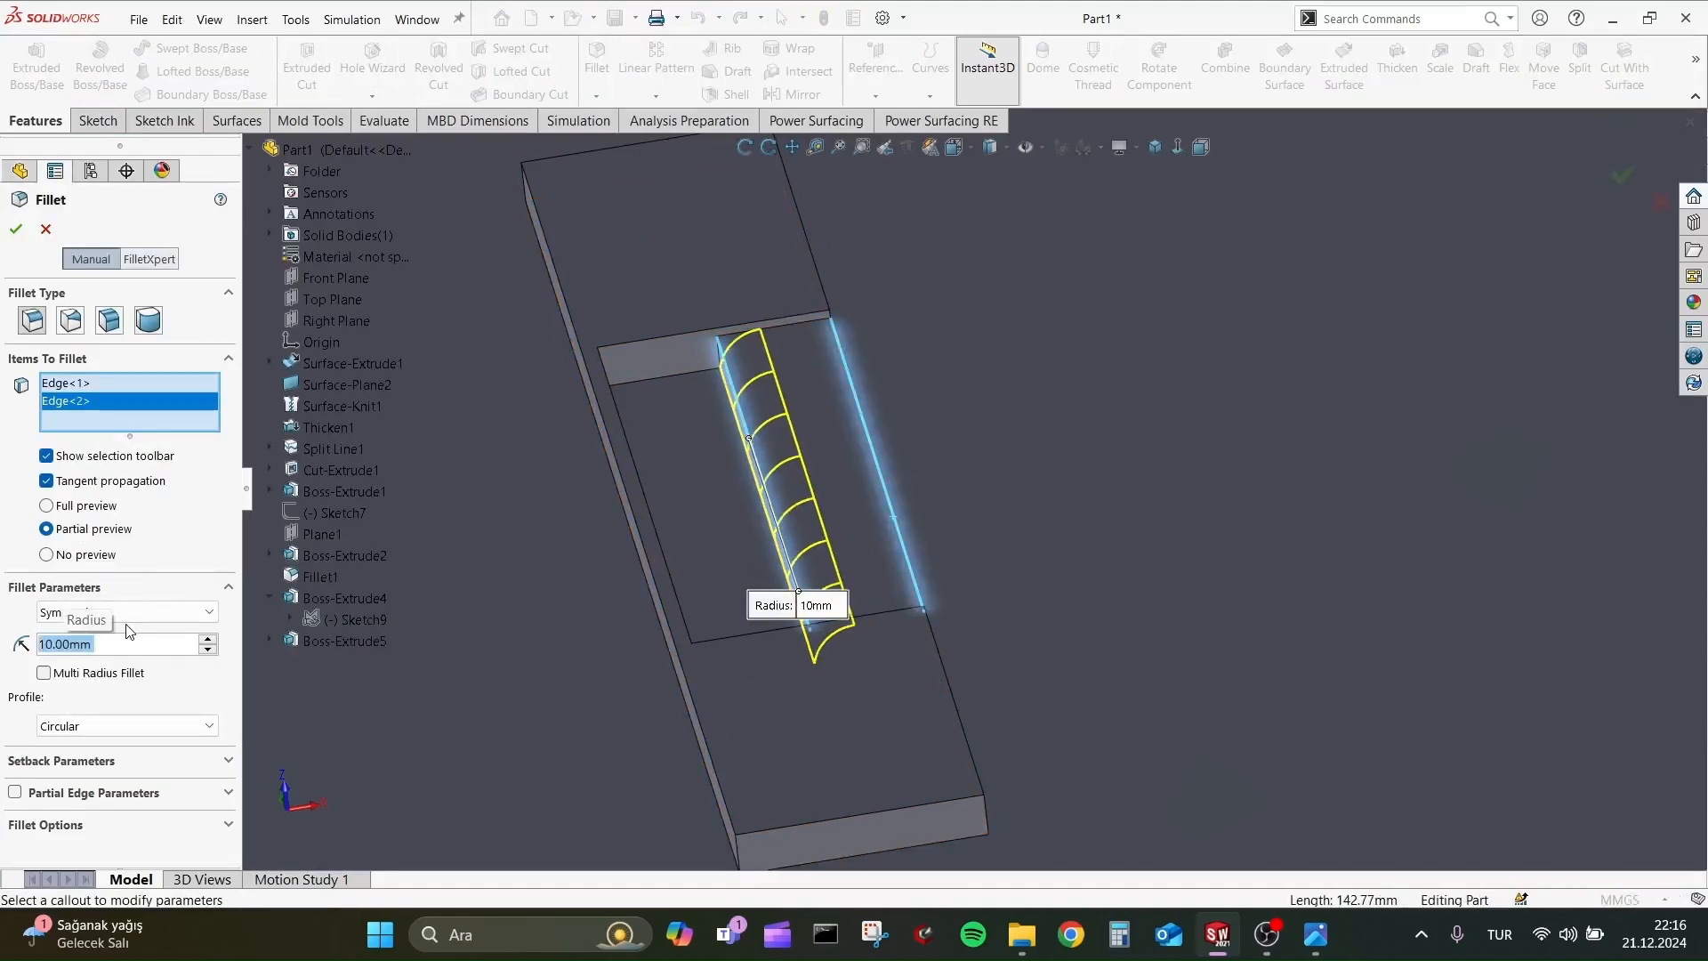
left_click(21, 237)
Fillet the edges of the bridge's top face with a 5 mm symmetric radius.
scroll(637, 572, "up", 2)
middle_click_drag(637, 572, 620, 596)
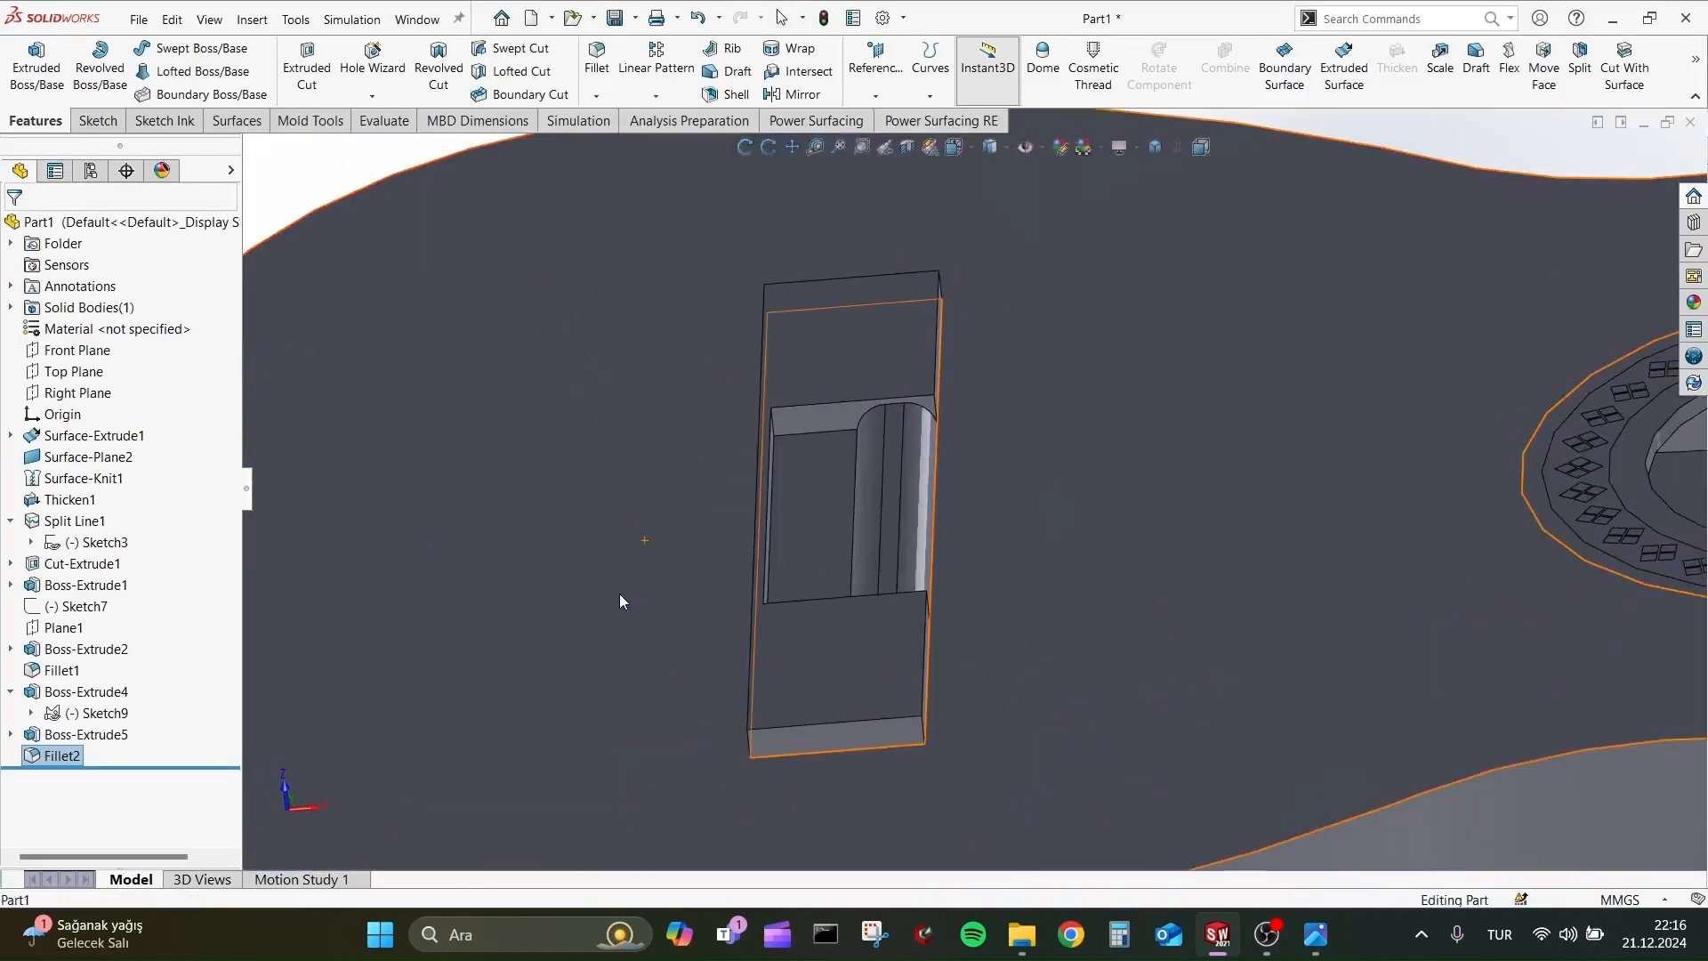
scroll(620, 596, "up", 2)
scroll(890, 569, "down", 2)
left_click(598, 71)
left_click(902, 251)
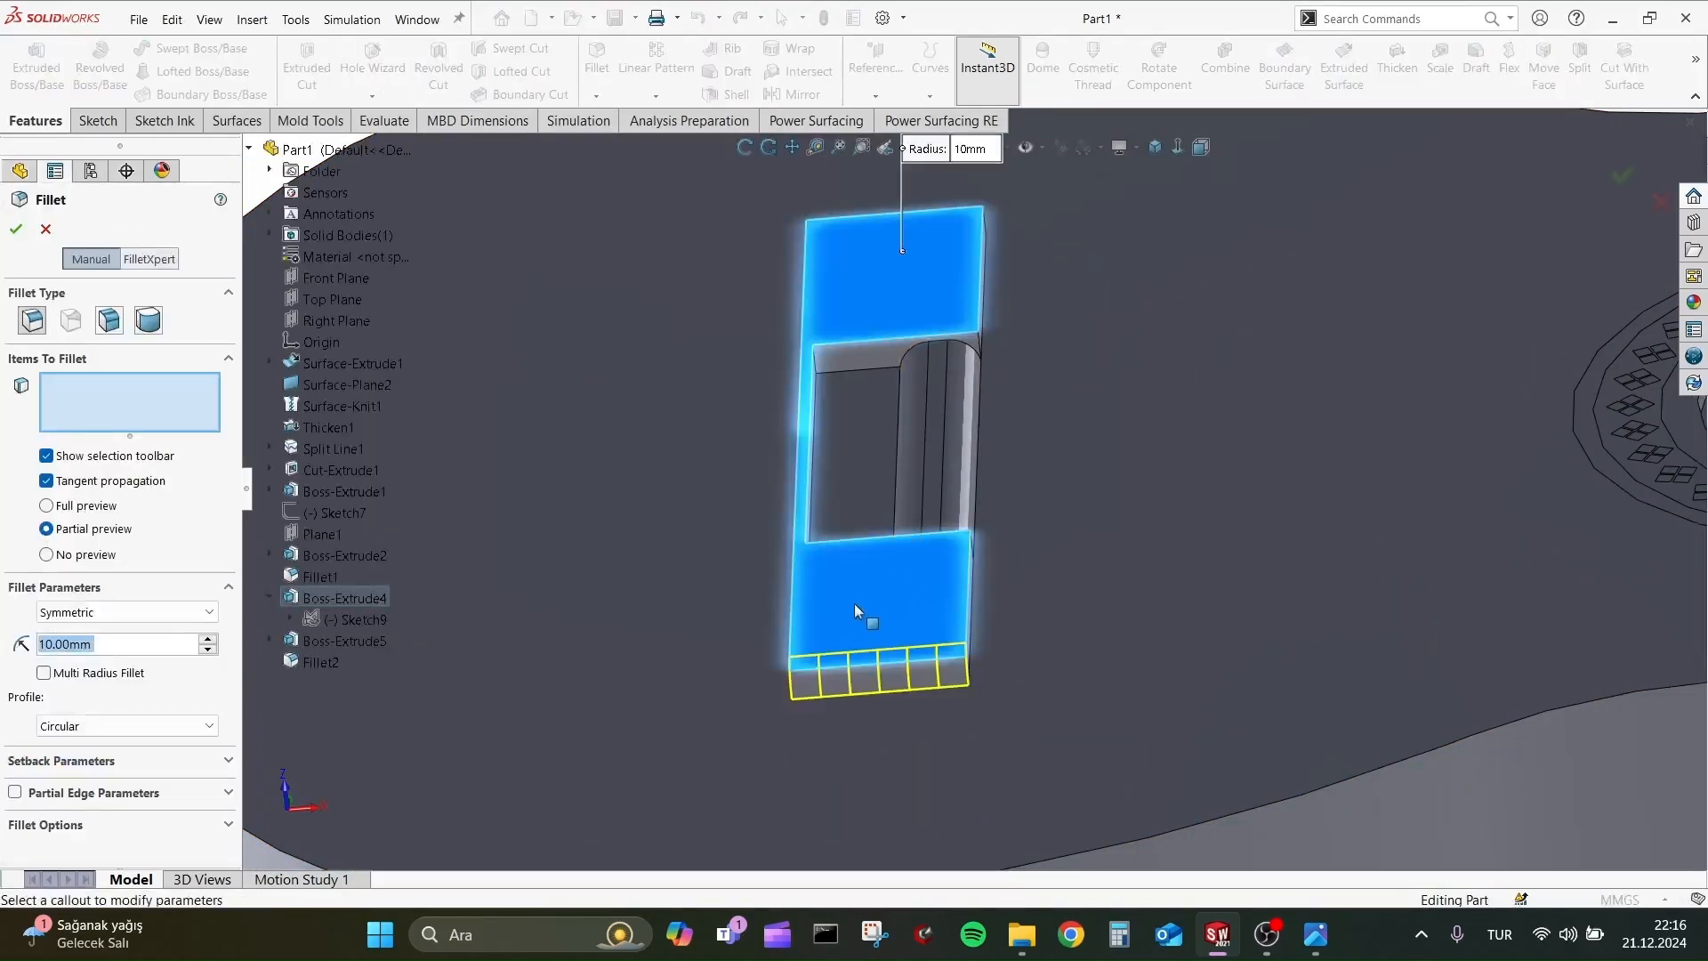
scroll(106, 636, "down", 5)
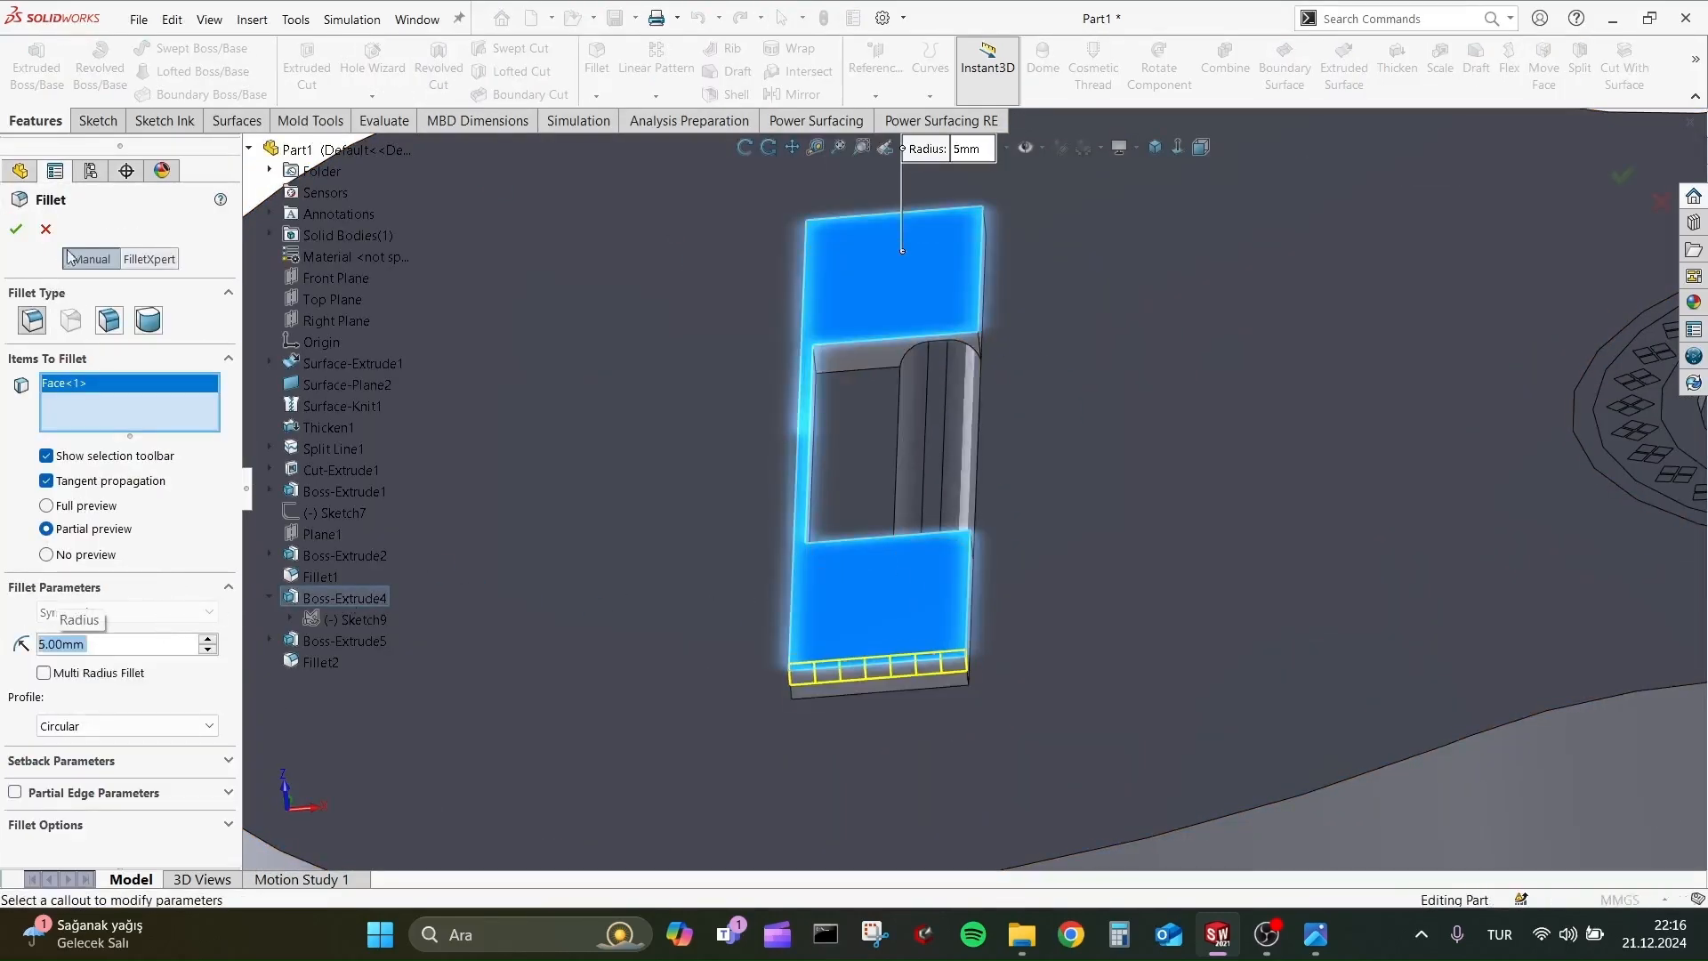
left_click(15, 231)
middle_click_drag(656, 429, 578, 516)
scroll(1080, 605, "up", 4)
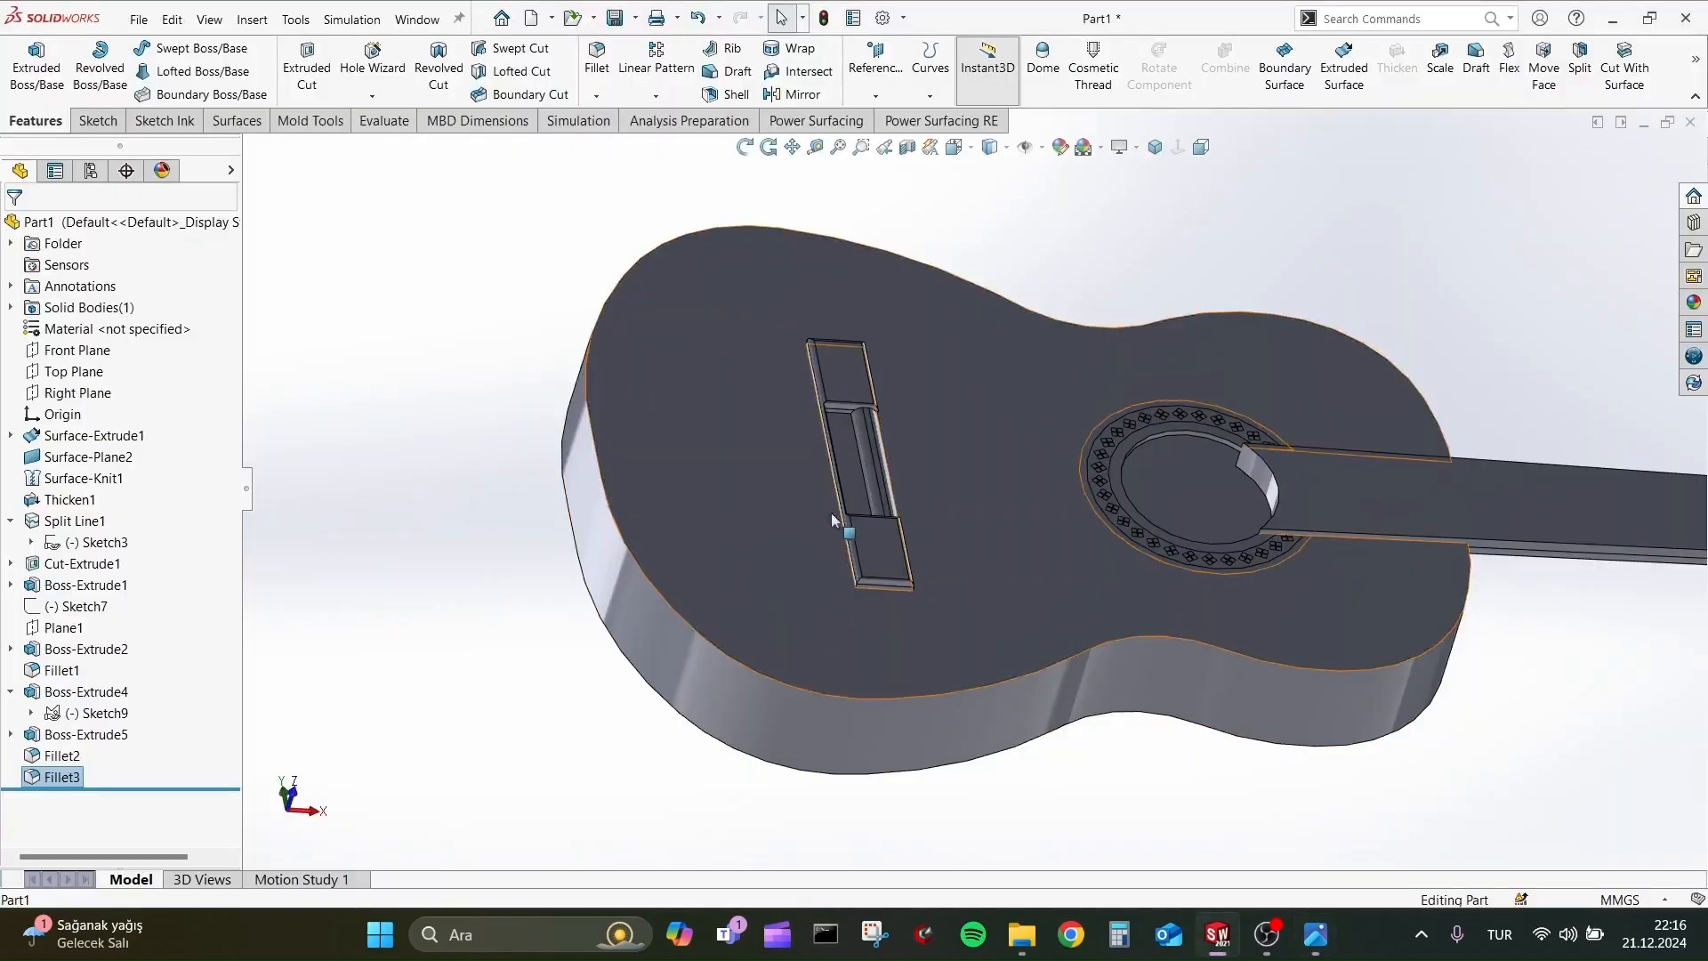
Start a new sketch on the soundboard face inside the bridge recess, viewed straight on.
scroll(815, 474, "down", 5)
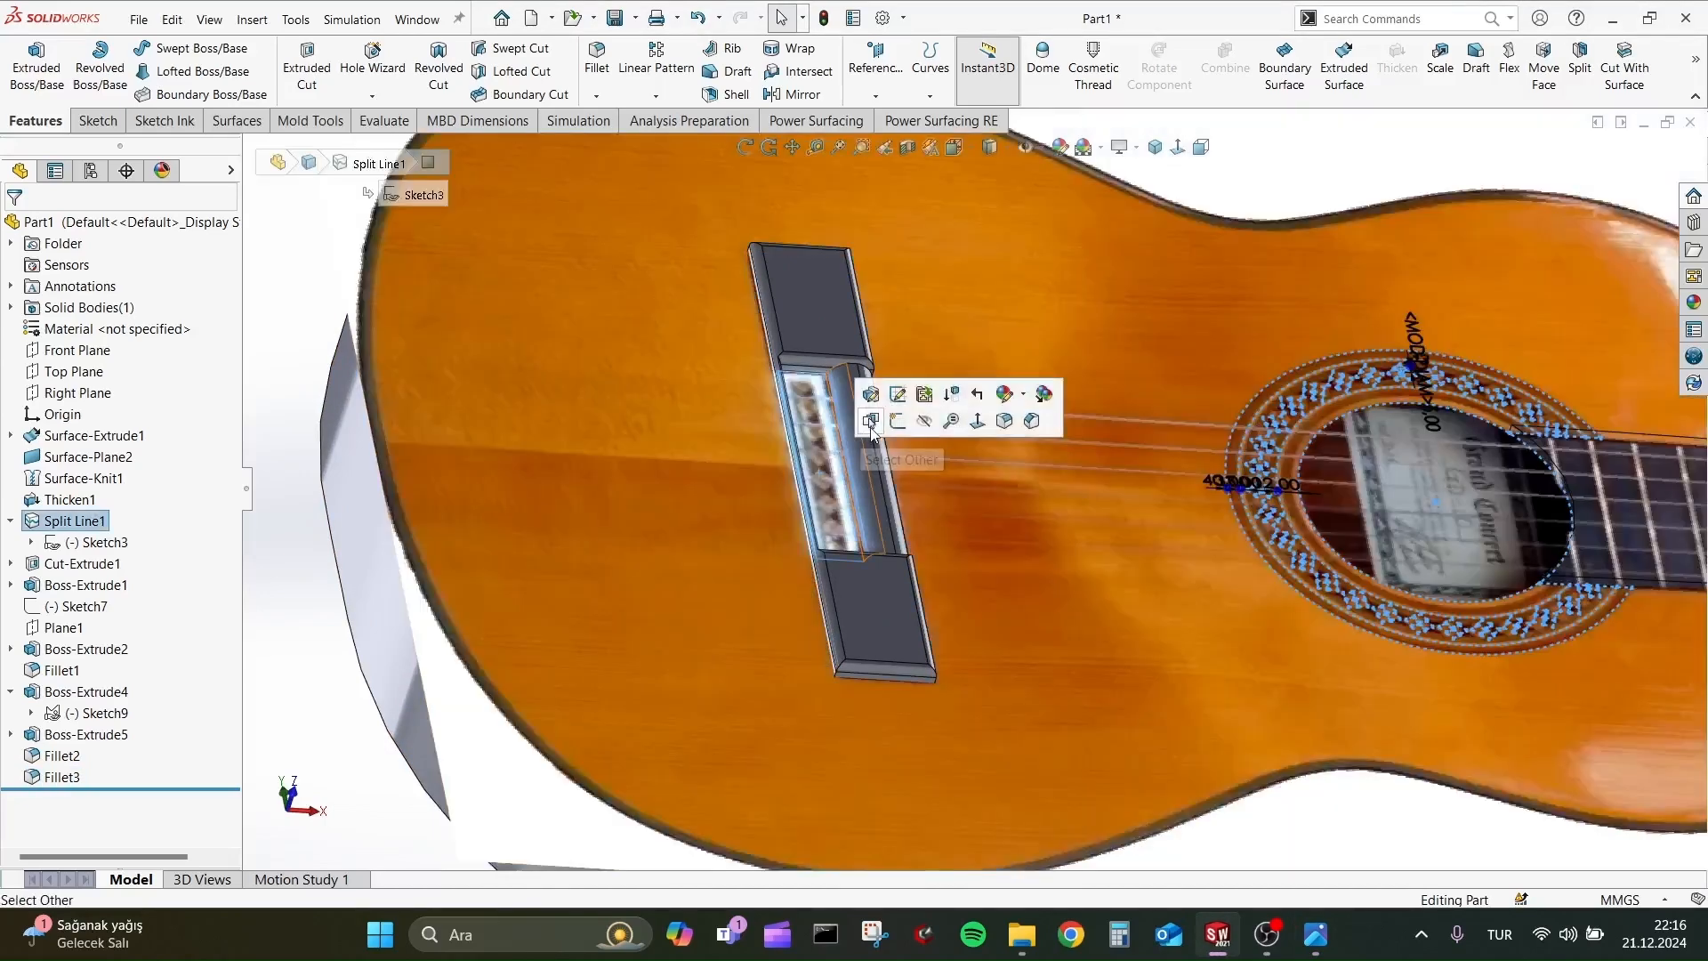
scroll(922, 470, "down", 3)
key("space")
left_click(1287, 677)
scroll(703, 495, "down", 9)
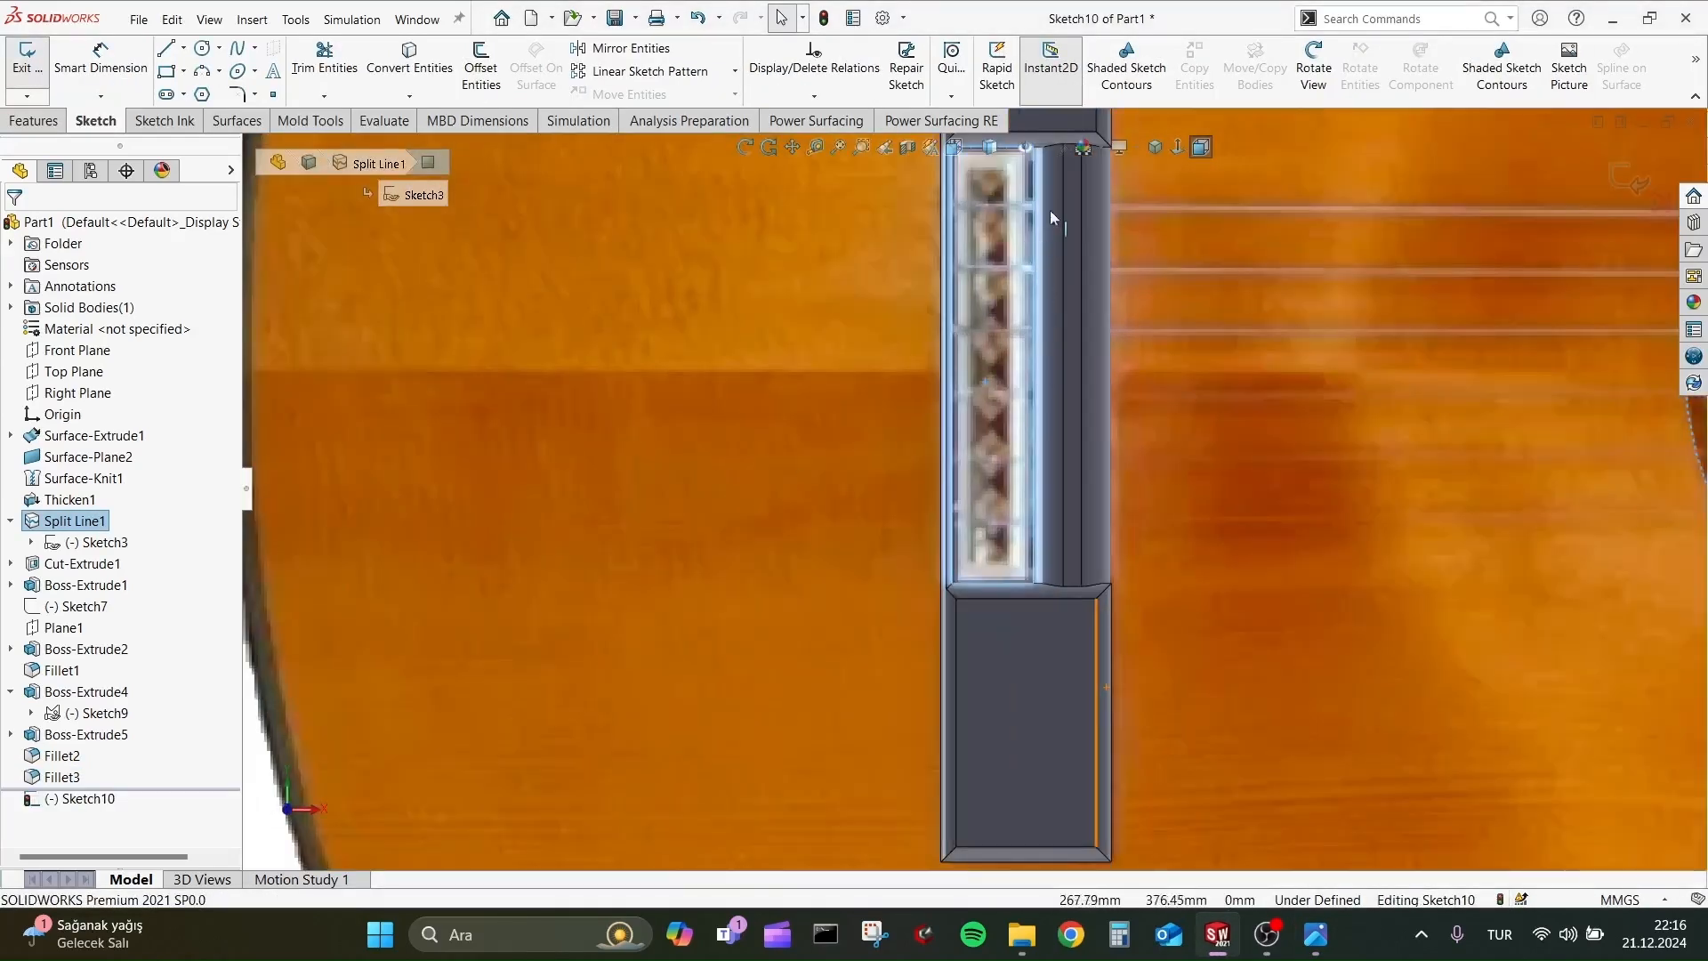
scroll(1054, 214, "up", 2)
scroll(1058, 228, "down", 4)
scroll(1059, 228, "down", 2)
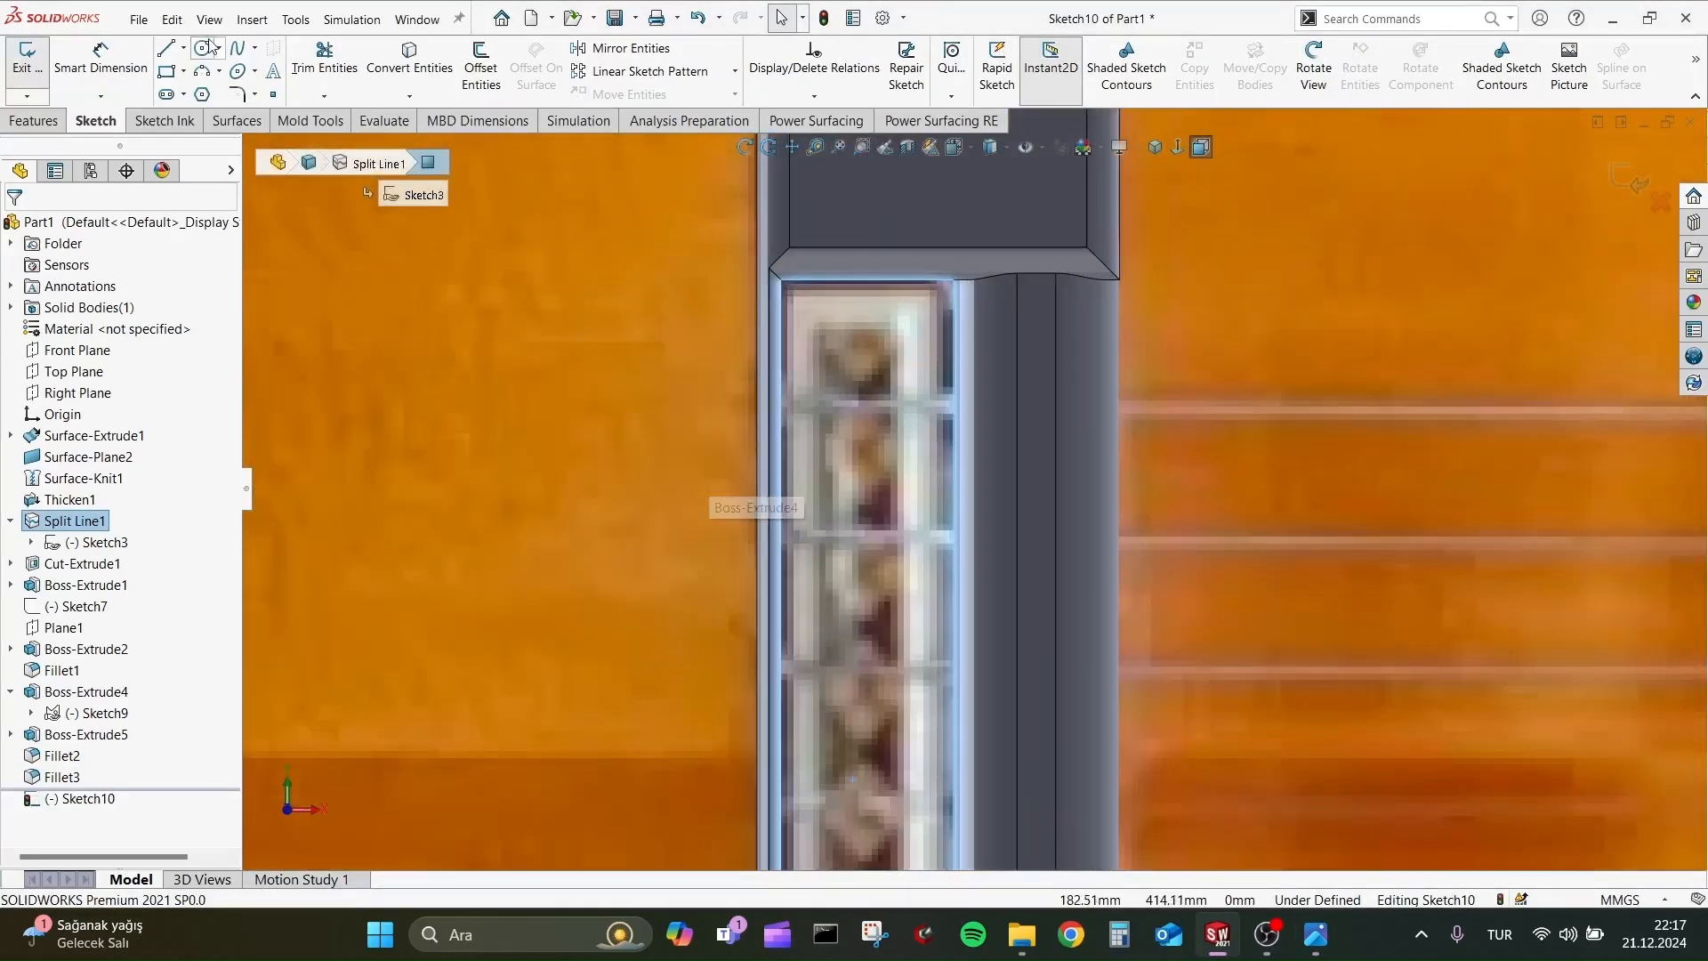
Sketch a small, roughly square rectangle over the first inlay motif at the upper end of the bridge recess.
left_click(164, 75)
left_click(817, 326)
left_click(898, 403)
key("Escape")
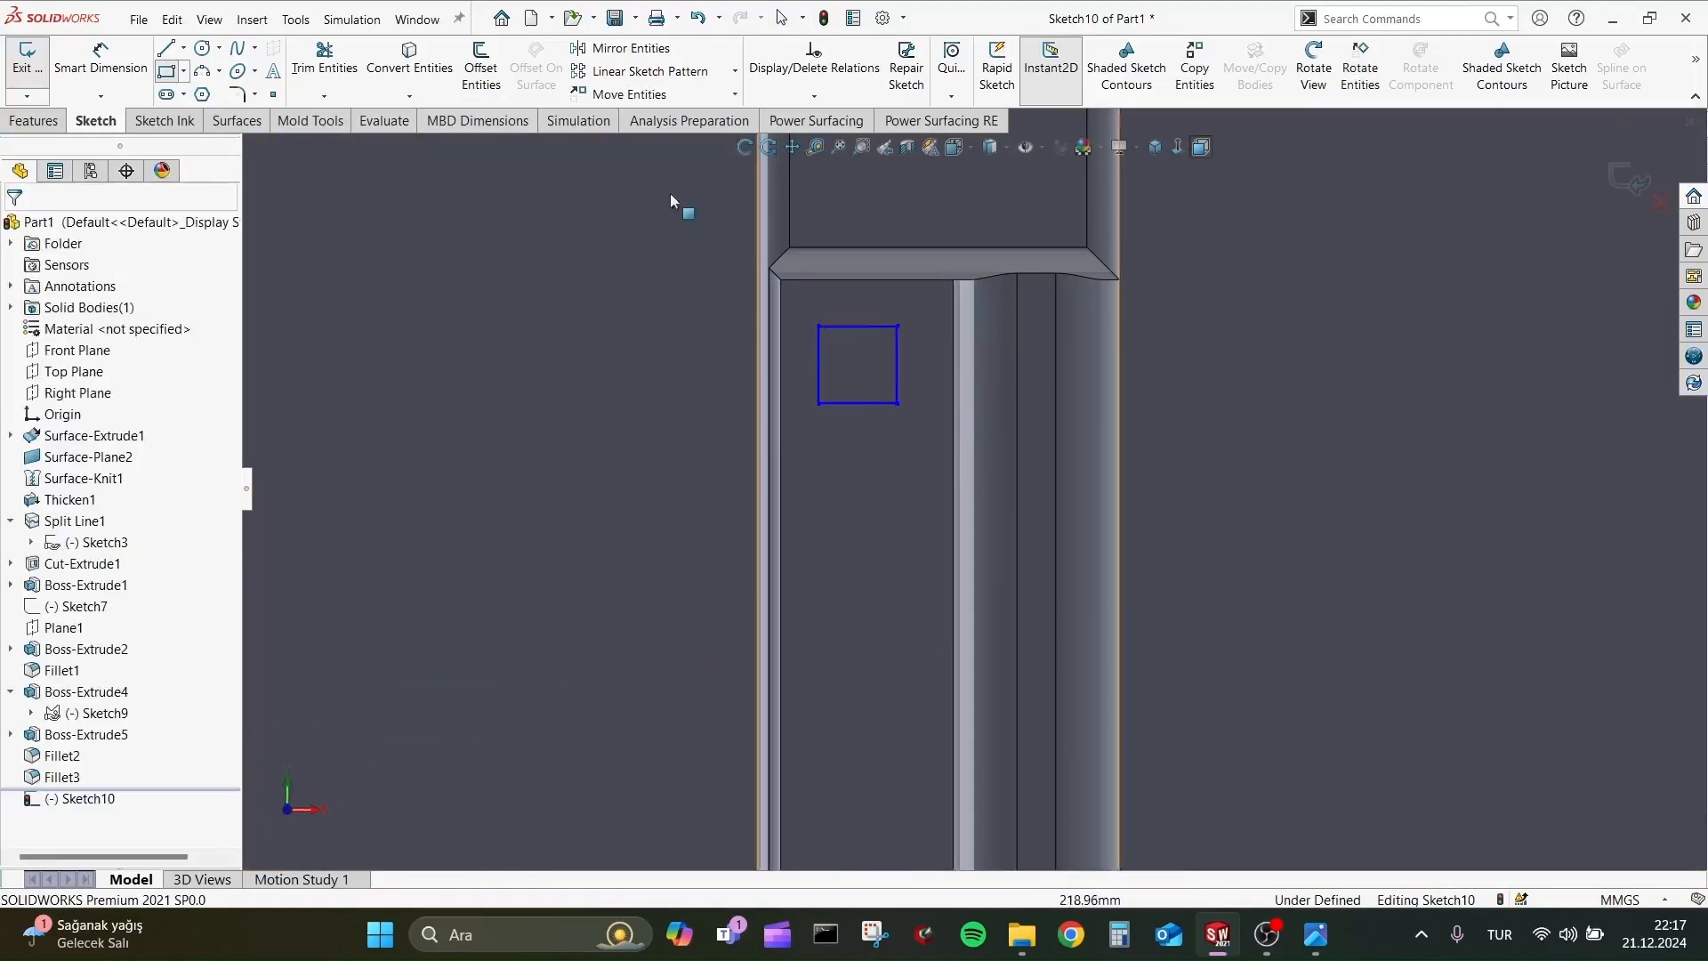
left_click(650, 71)
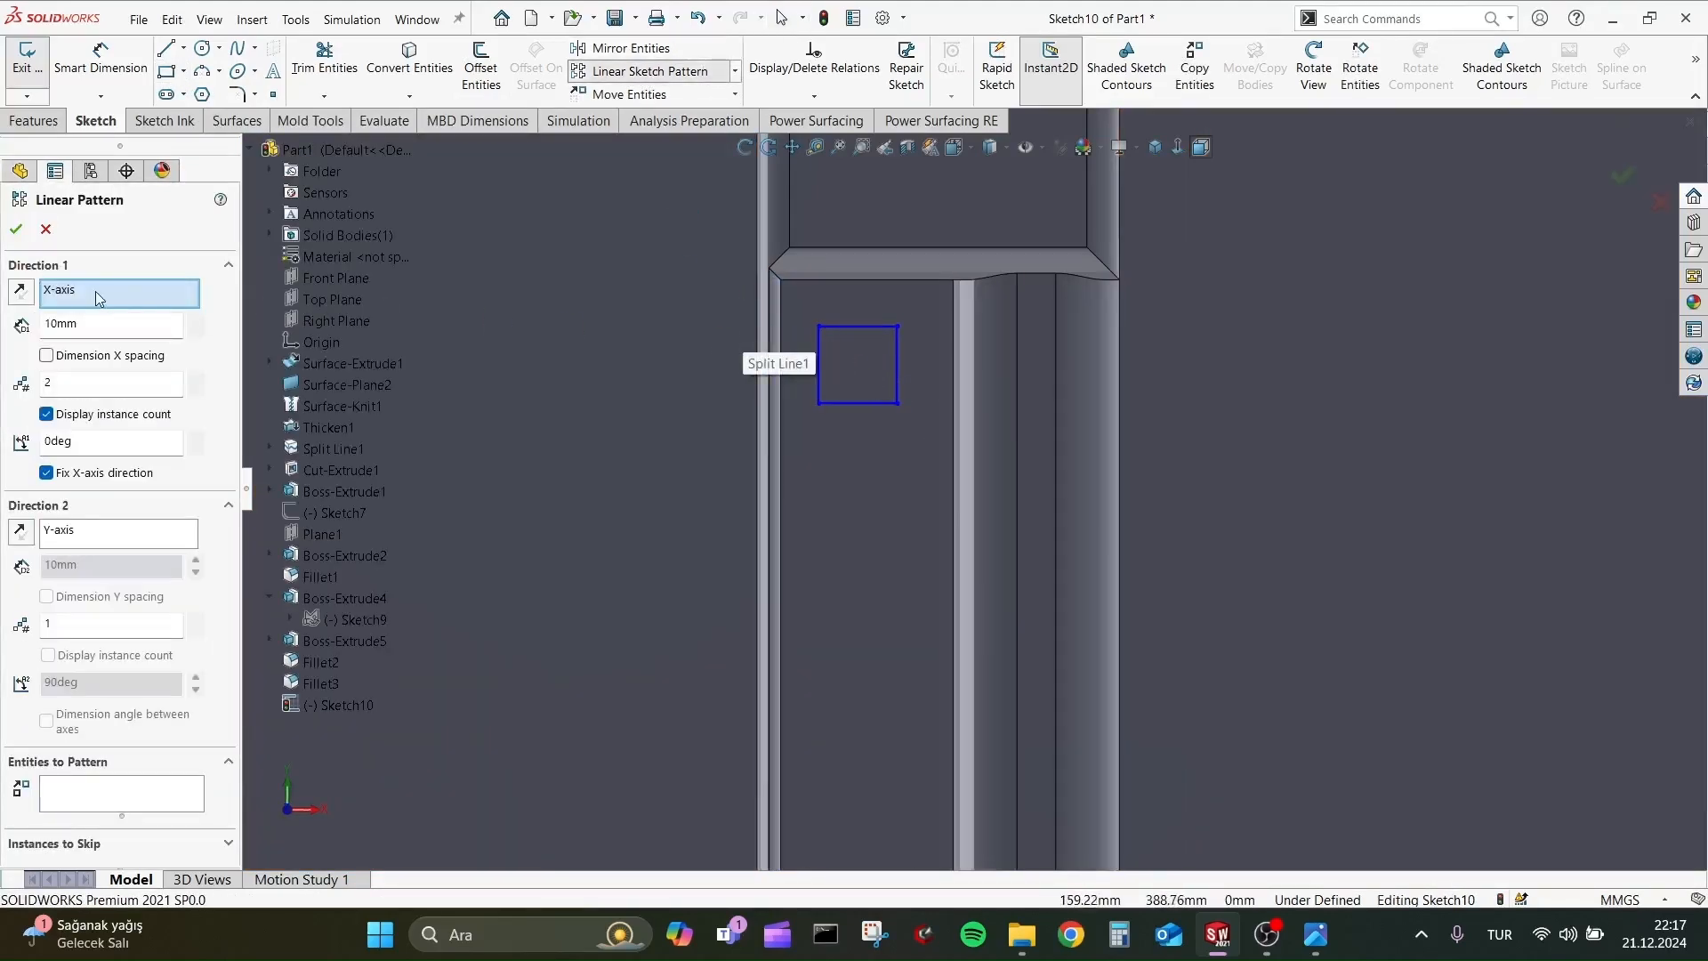
left_click(819, 368)
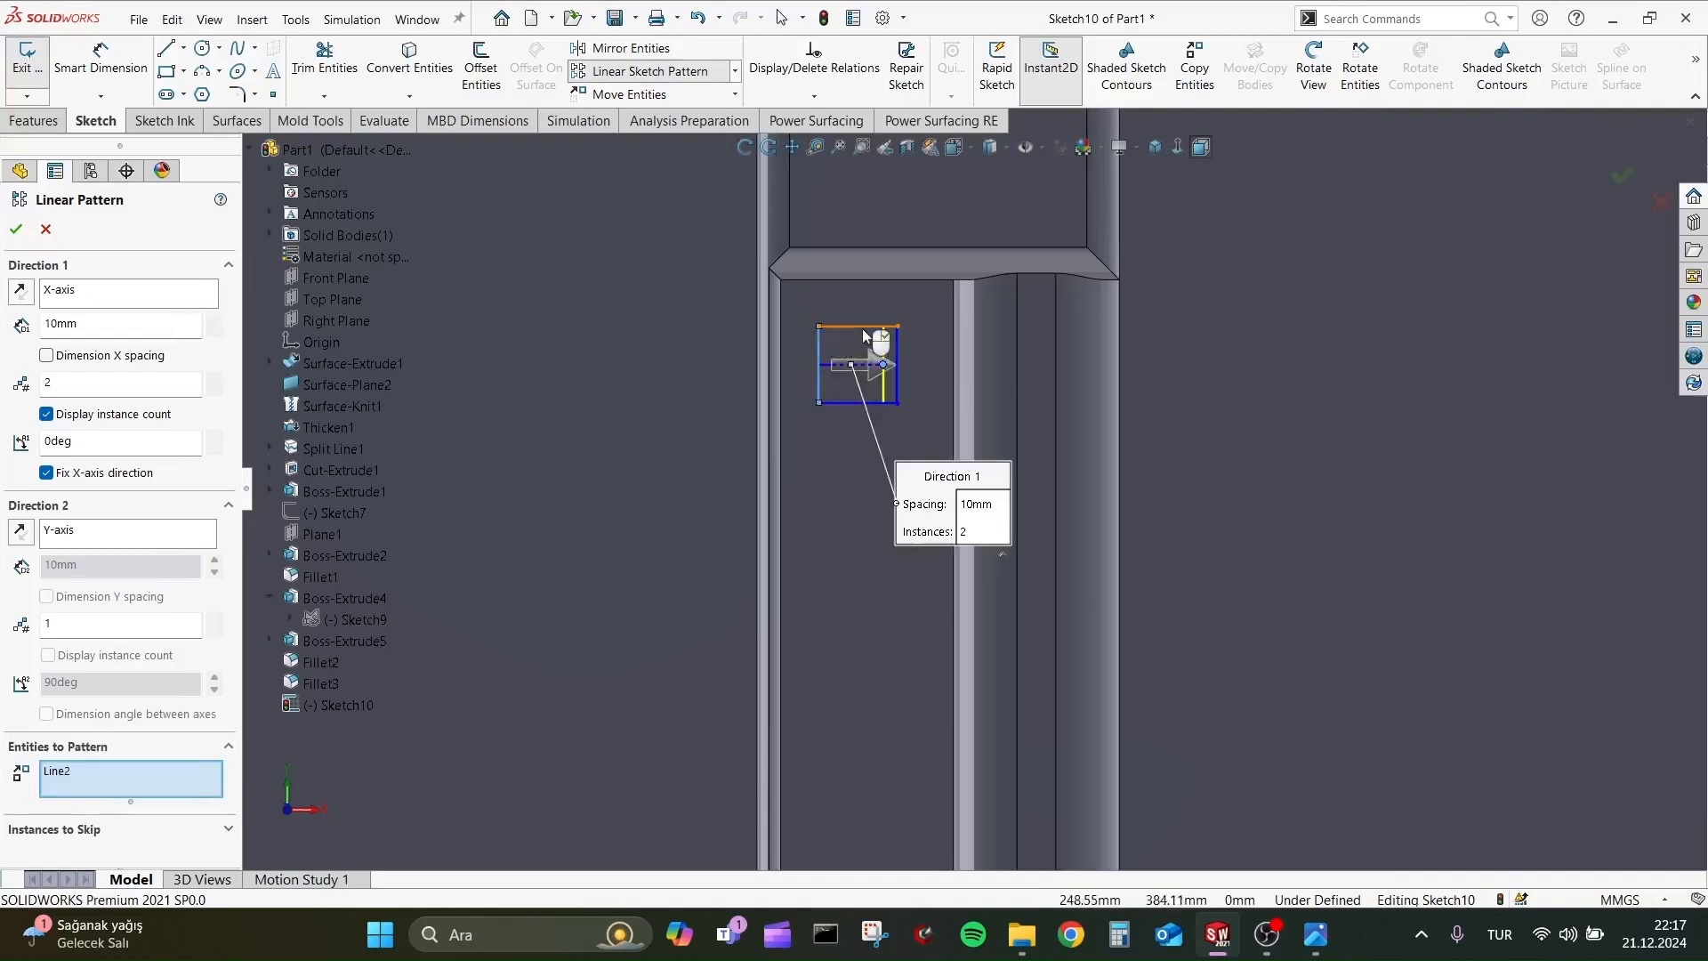
left_click(862, 326)
left_click(876, 403)
left_click(898, 345)
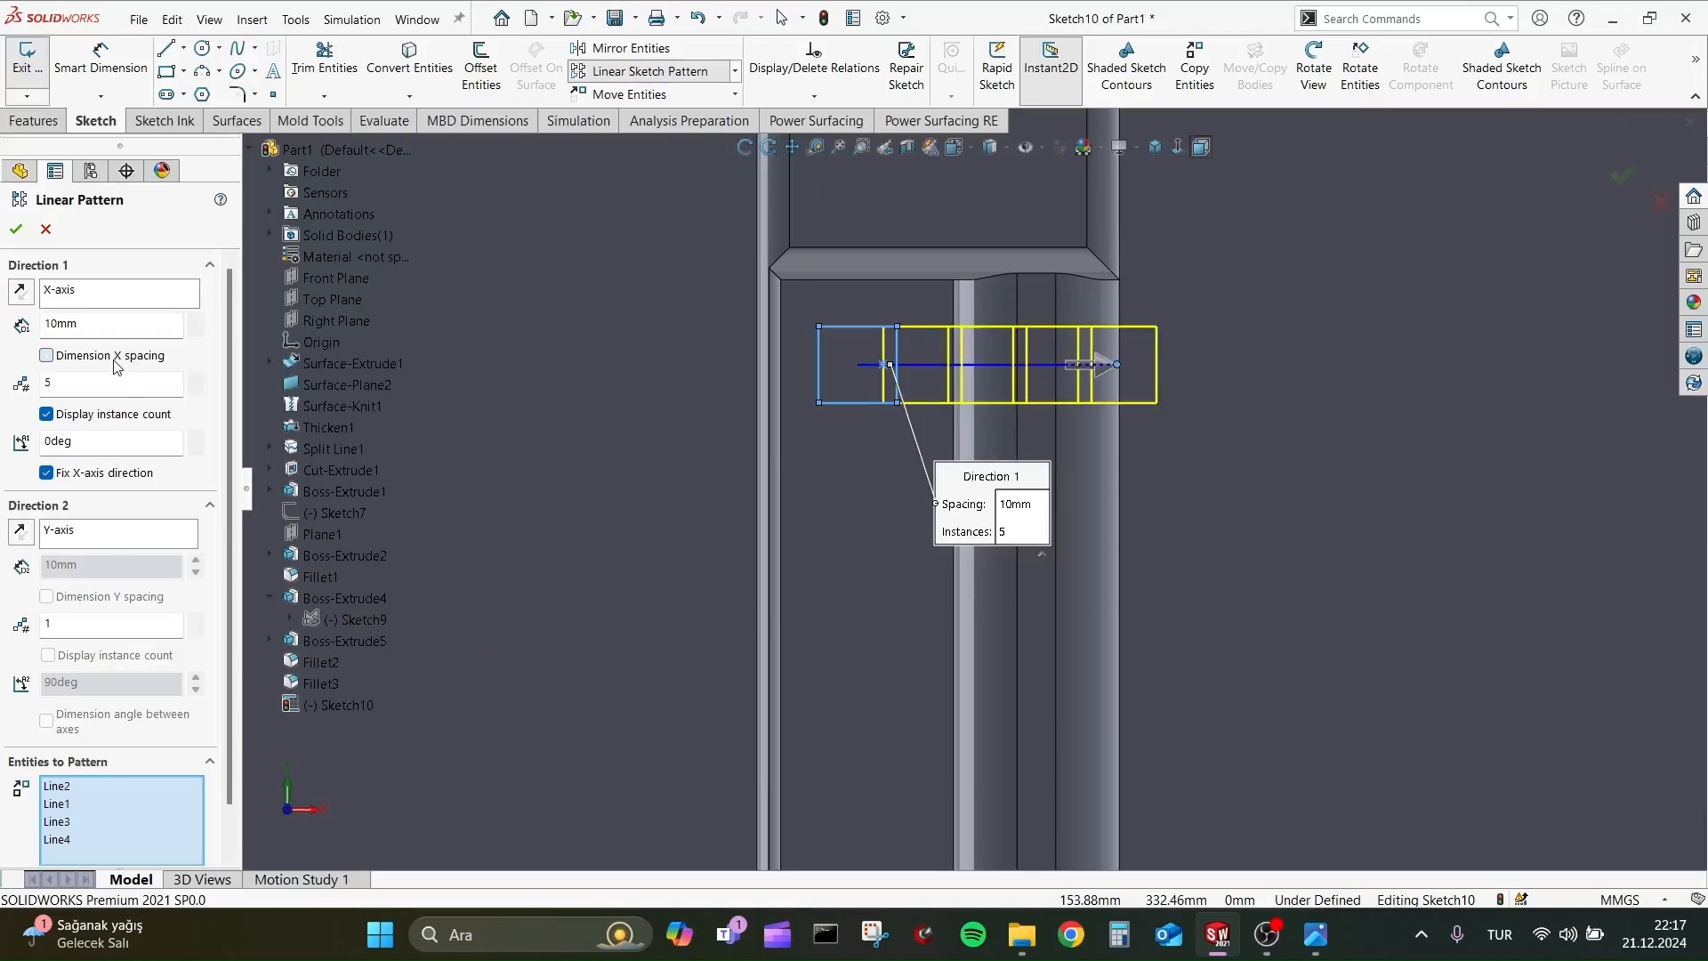
left_click(195, 319)
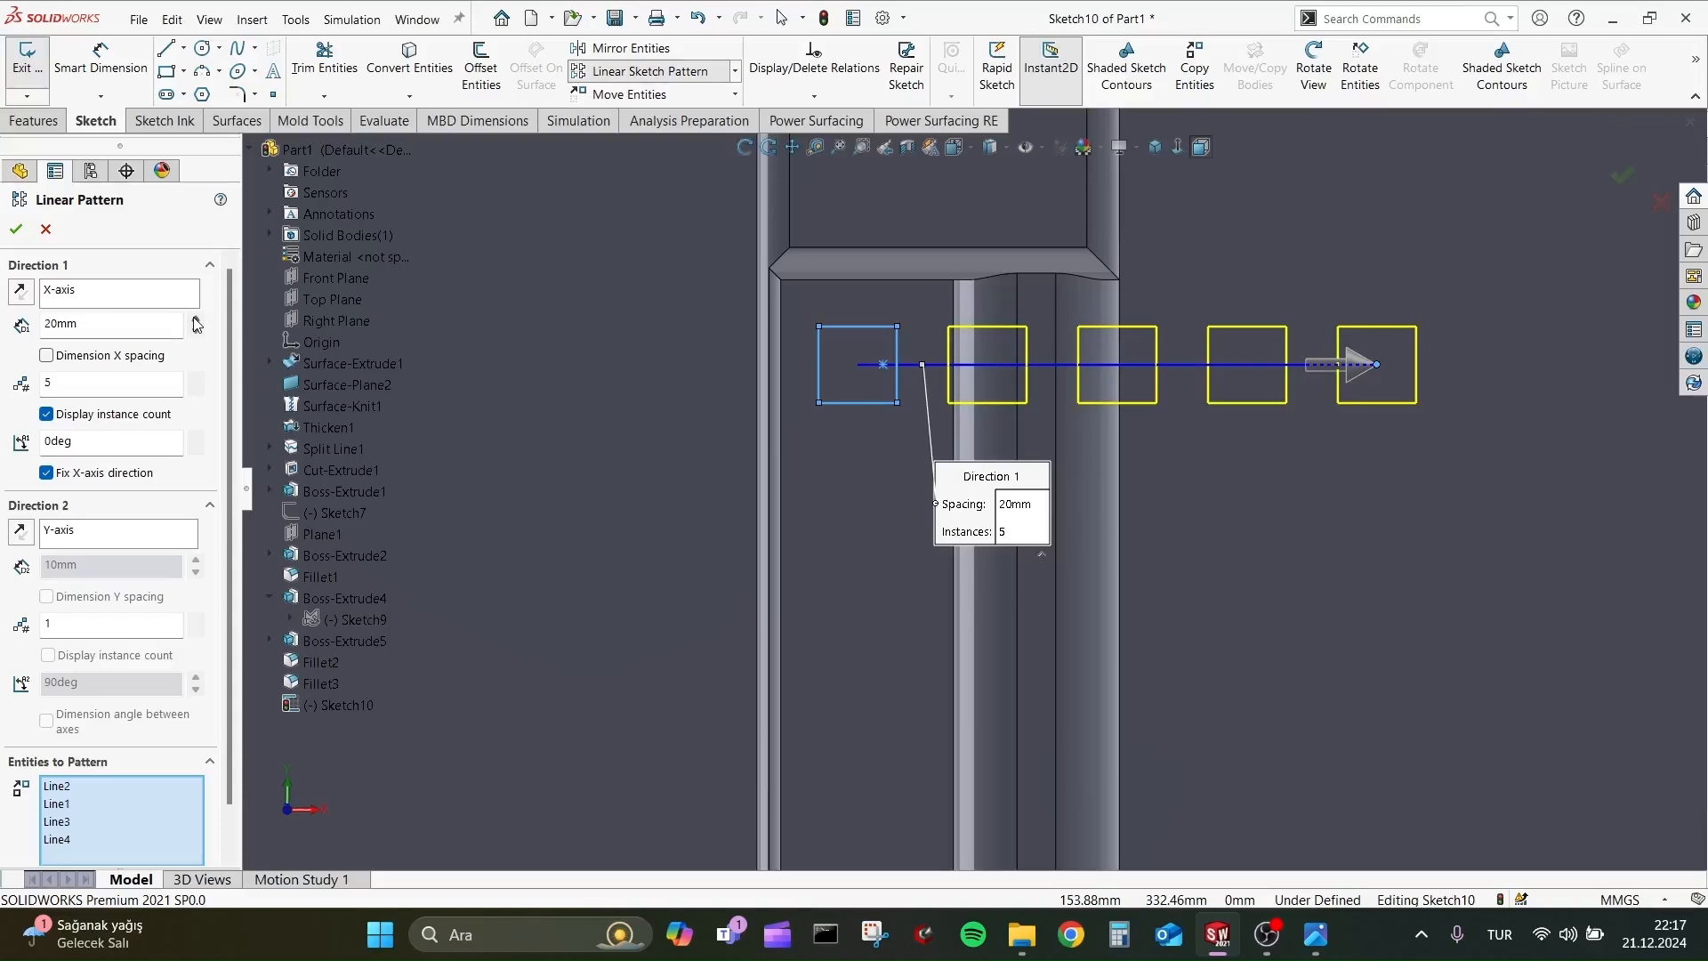
left_click(100, 535)
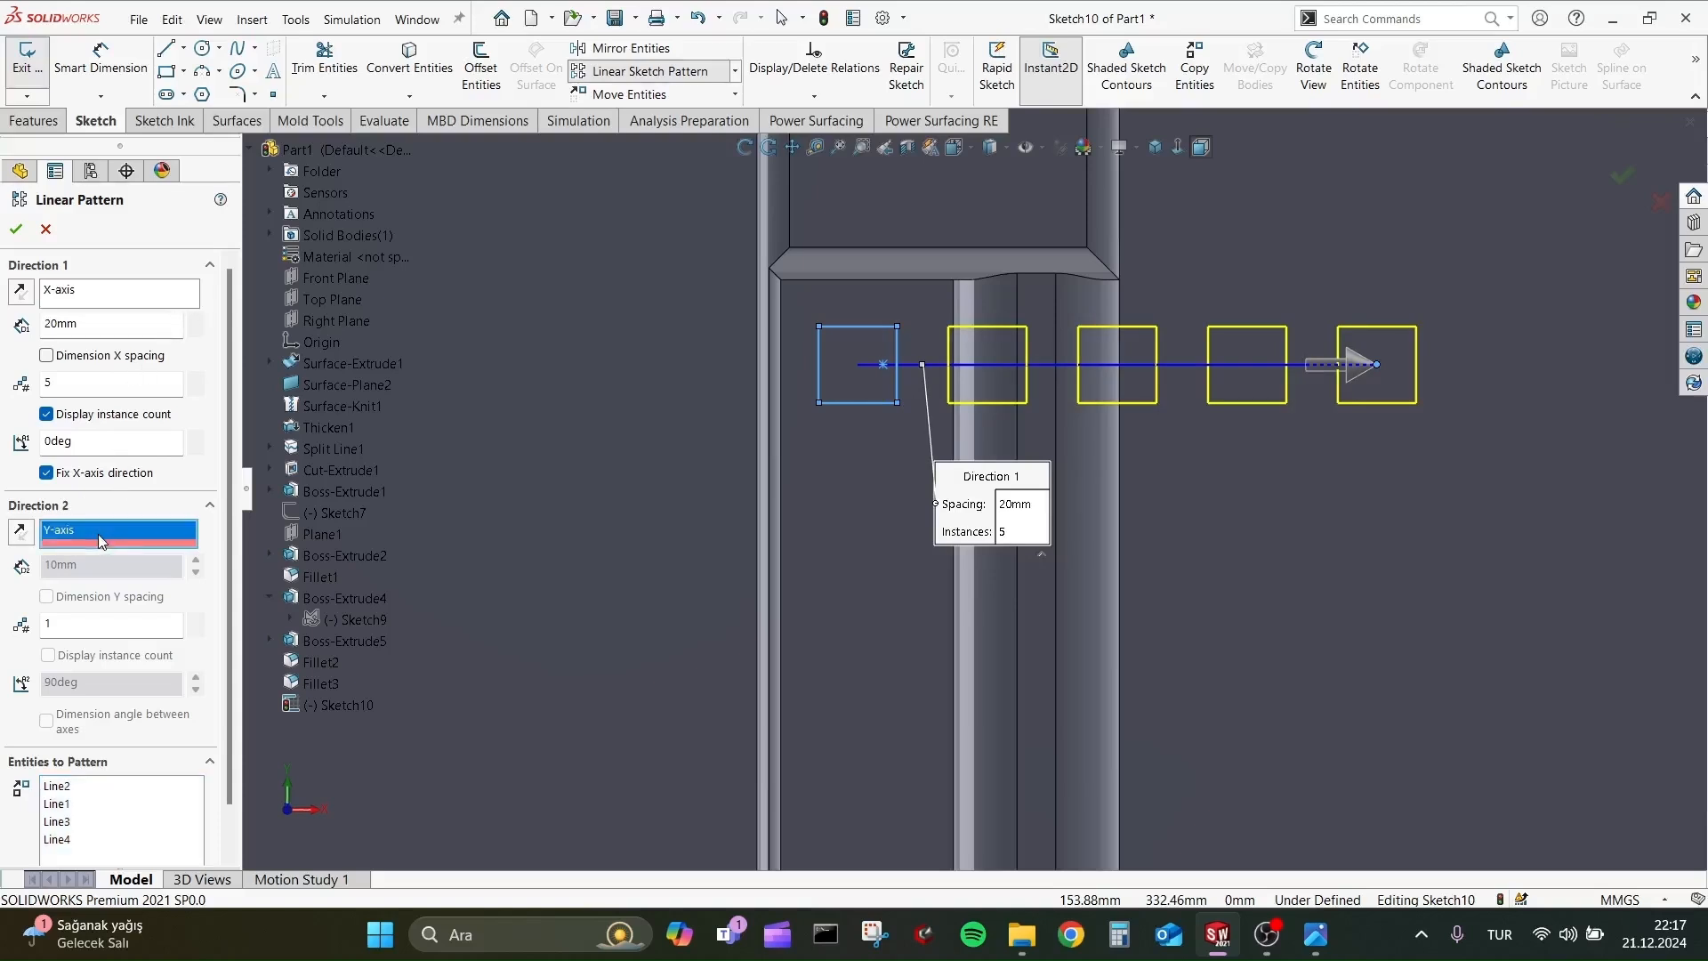
scroll(1286, 613, "up", 1)
scroll(1289, 613, "down", 2)
scroll(1239, 606, "up", 6)
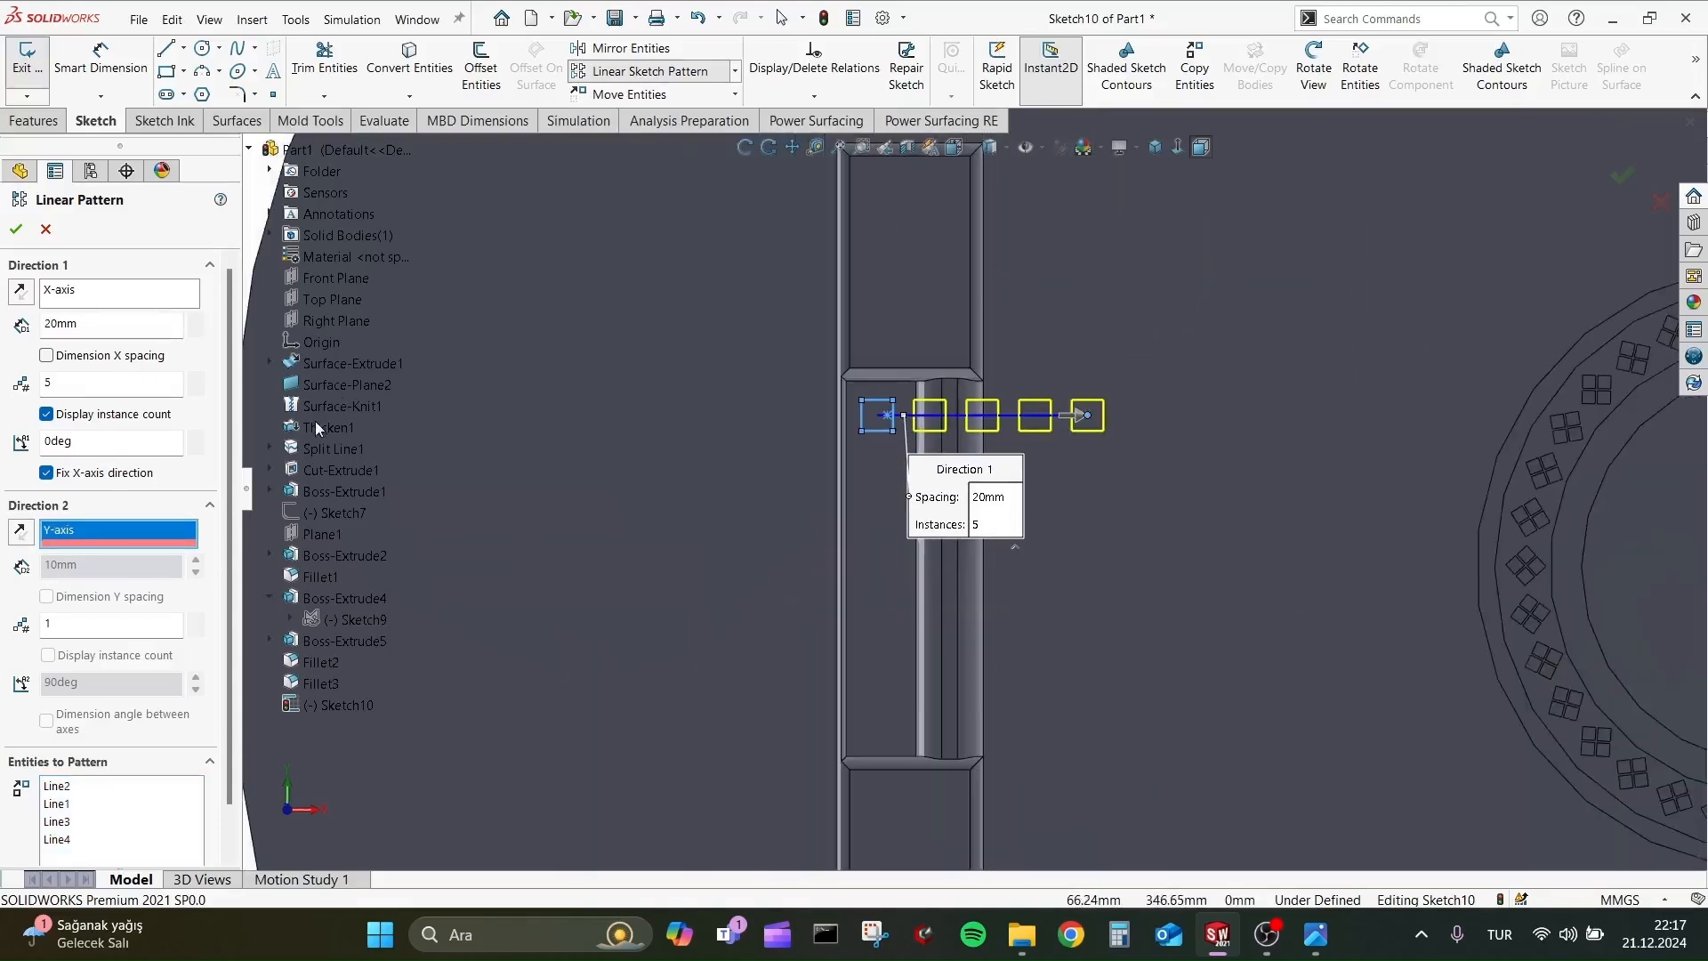
left_click(33, 540)
left_click(49, 232)
Start a linear sketch pattern with all four sides of the small inlay square as the entities to pattern.
left_click(651, 73)
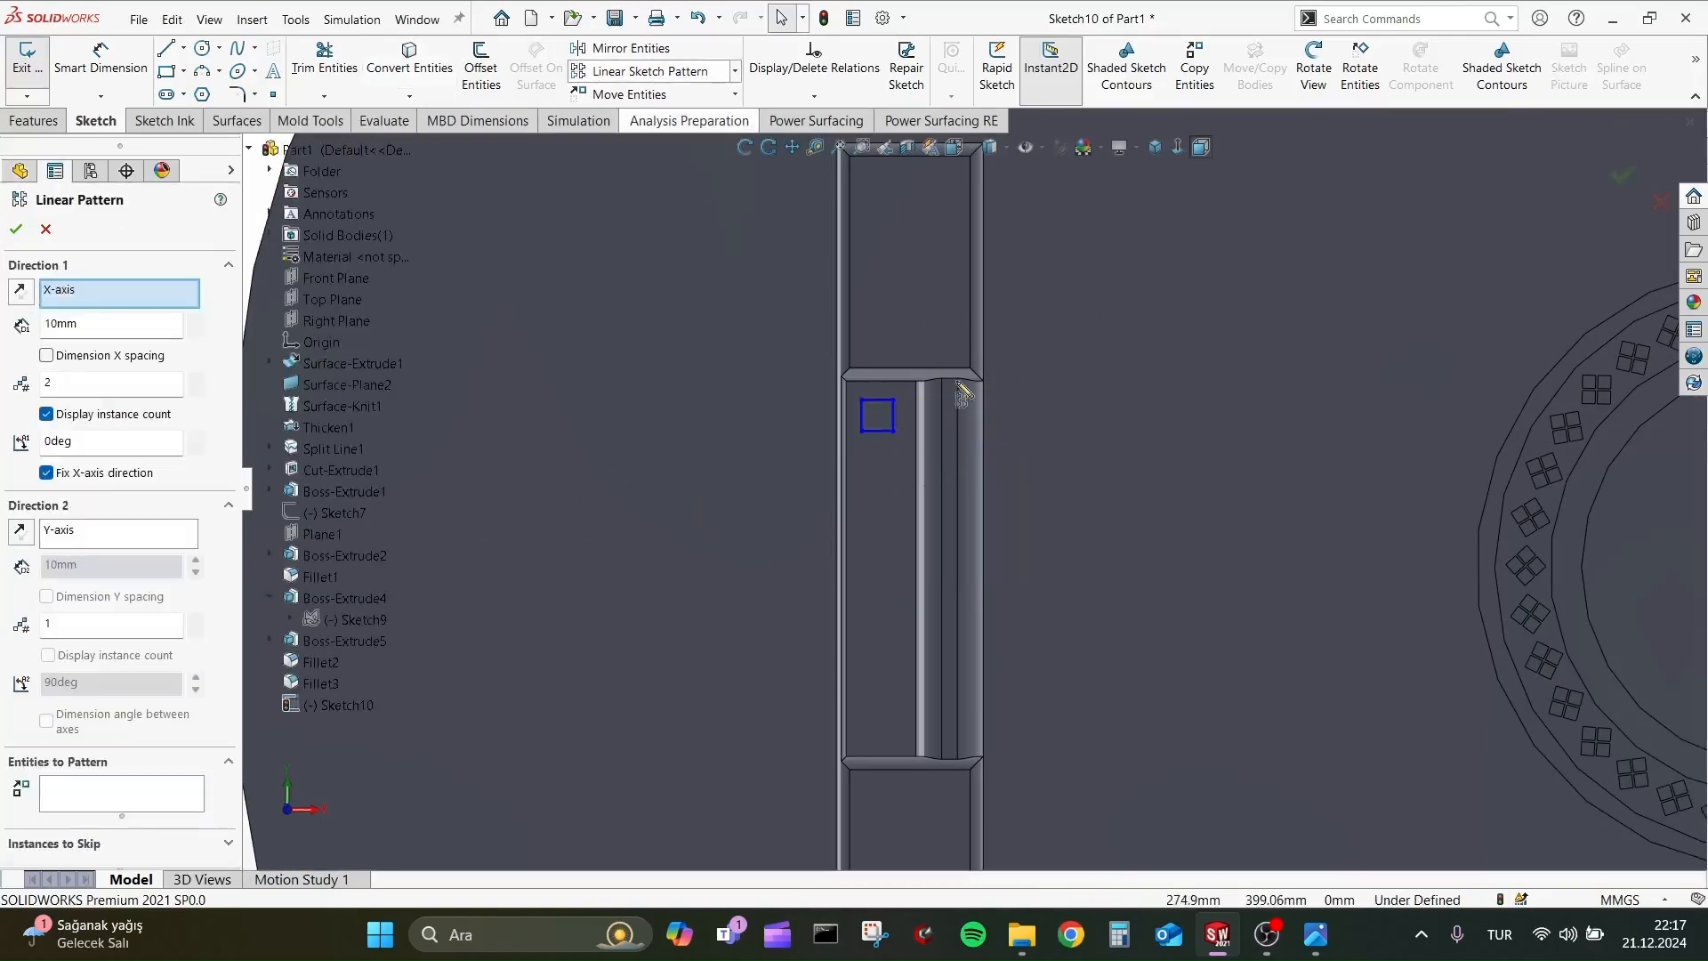
left_click(114, 539)
left_click(164, 797)
left_click(886, 431)
left_click(883, 401)
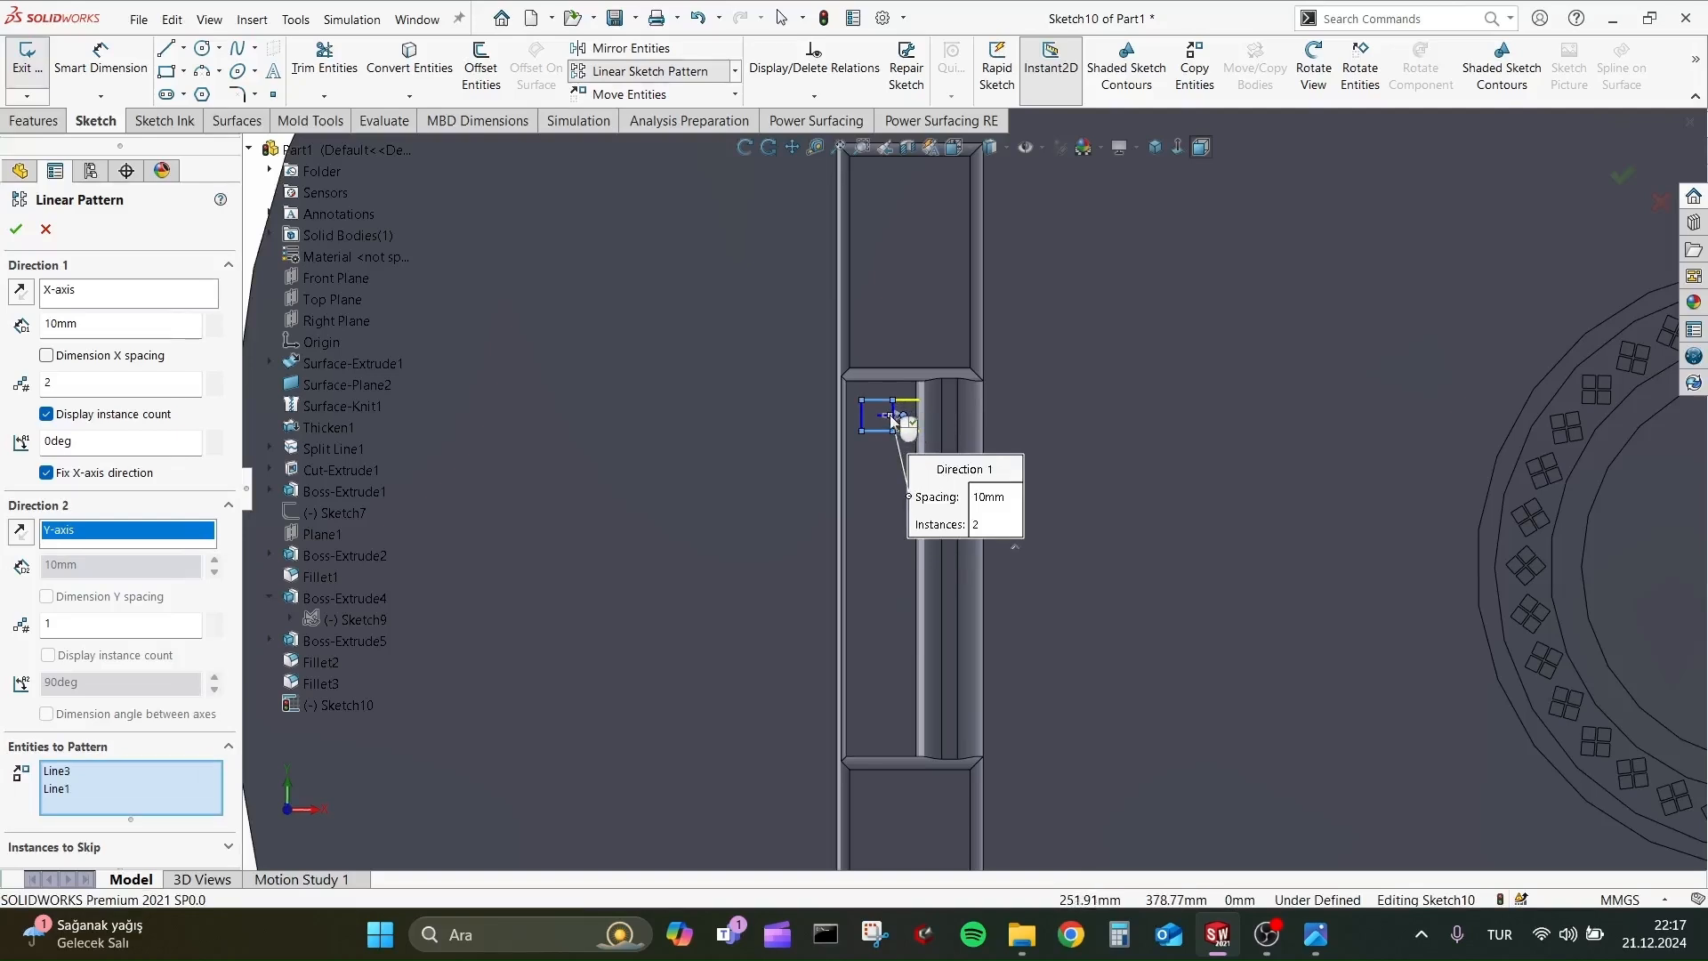
scroll(889, 415, "down", 6)
left_click(861, 415)
left_click(764, 432)
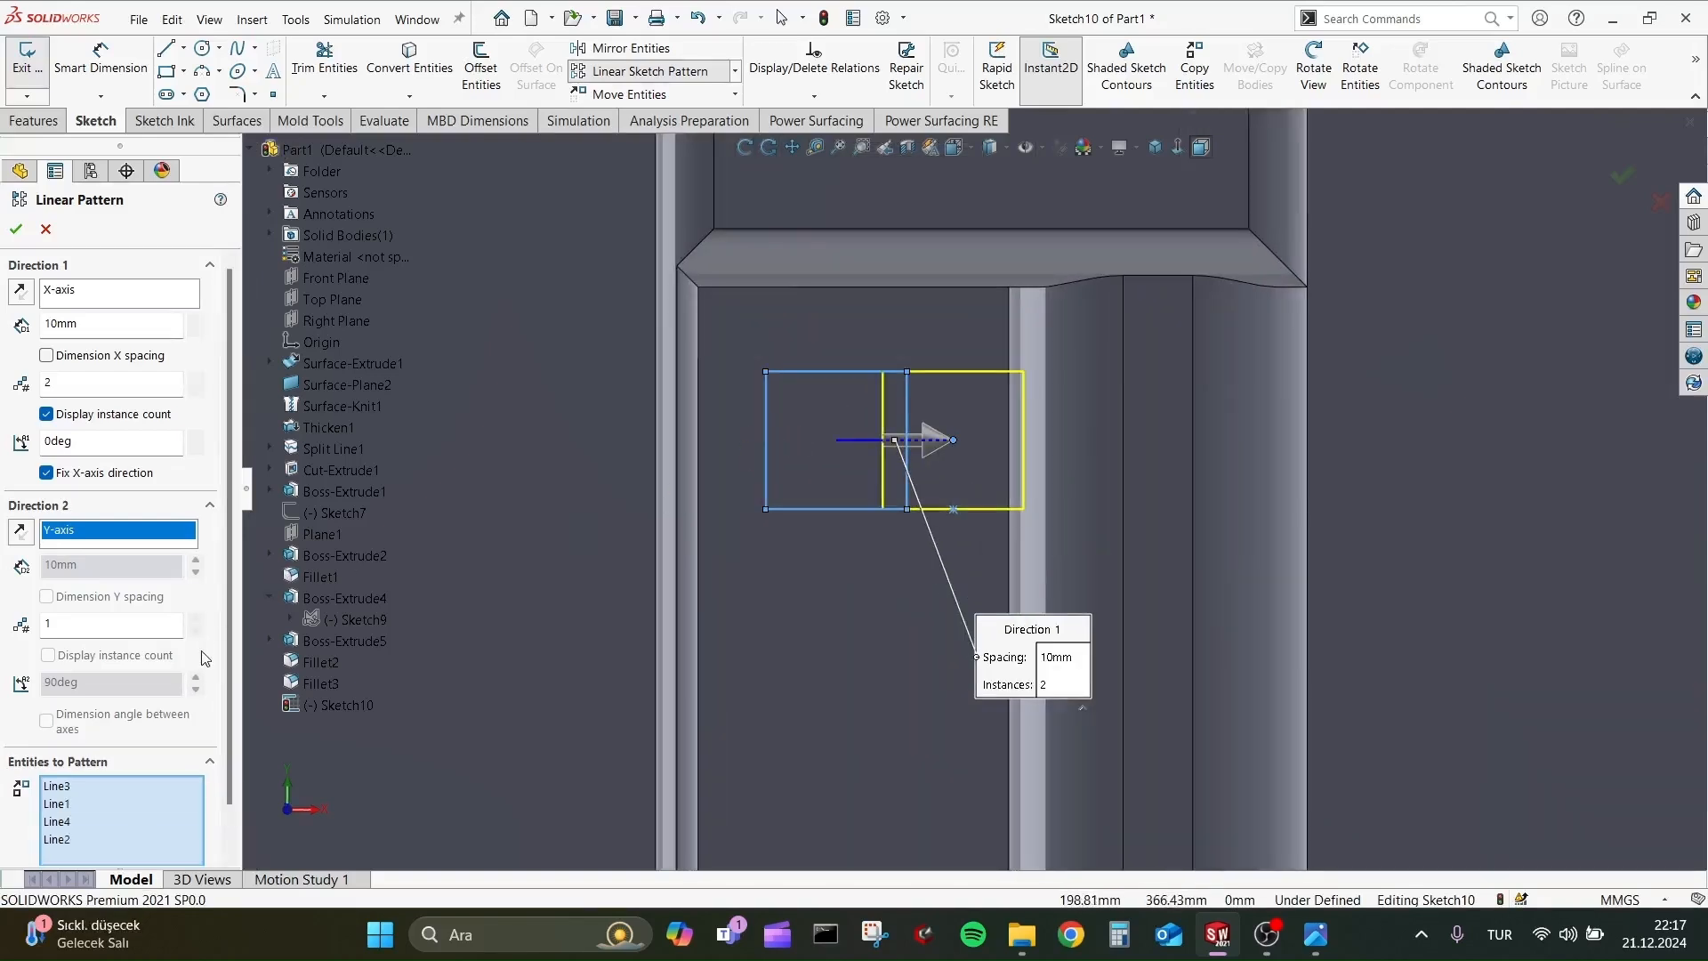
scroll(64, 402, "down", 2)
scroll(64, 403, "up", 2)
Clear the X-axis reference of Direction 1 and try to swing the pattern direction so the copy lies below the square along the recess.
left_click(112, 295)
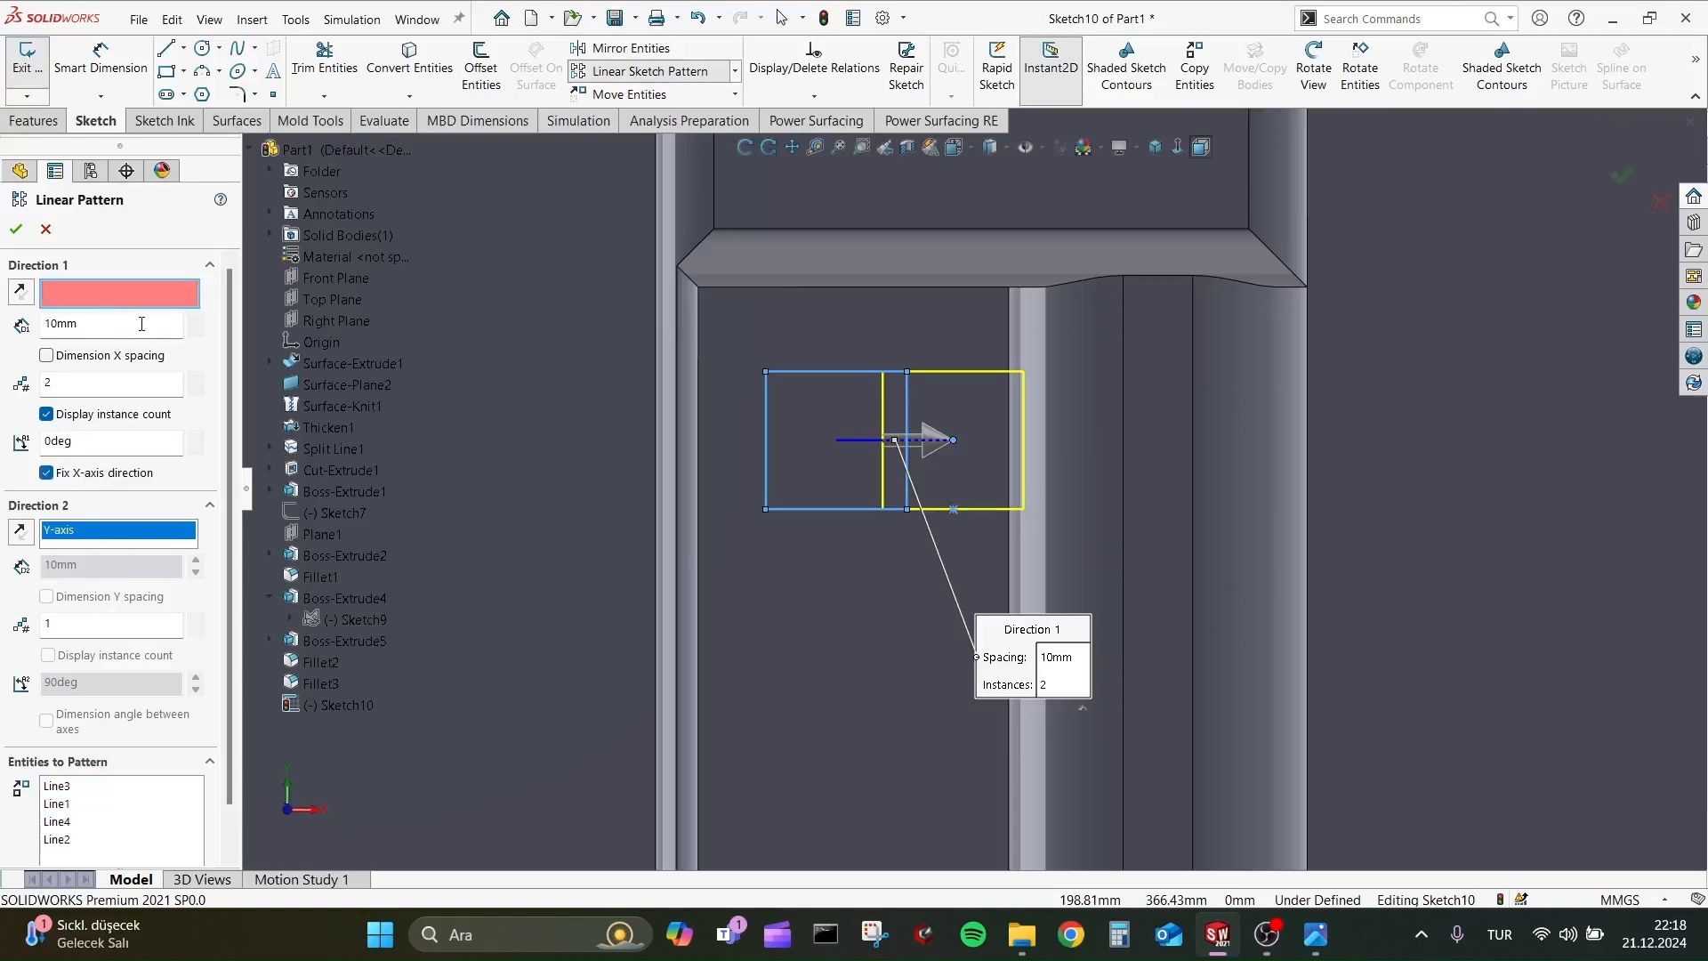
scroll(822, 515, "up", 5)
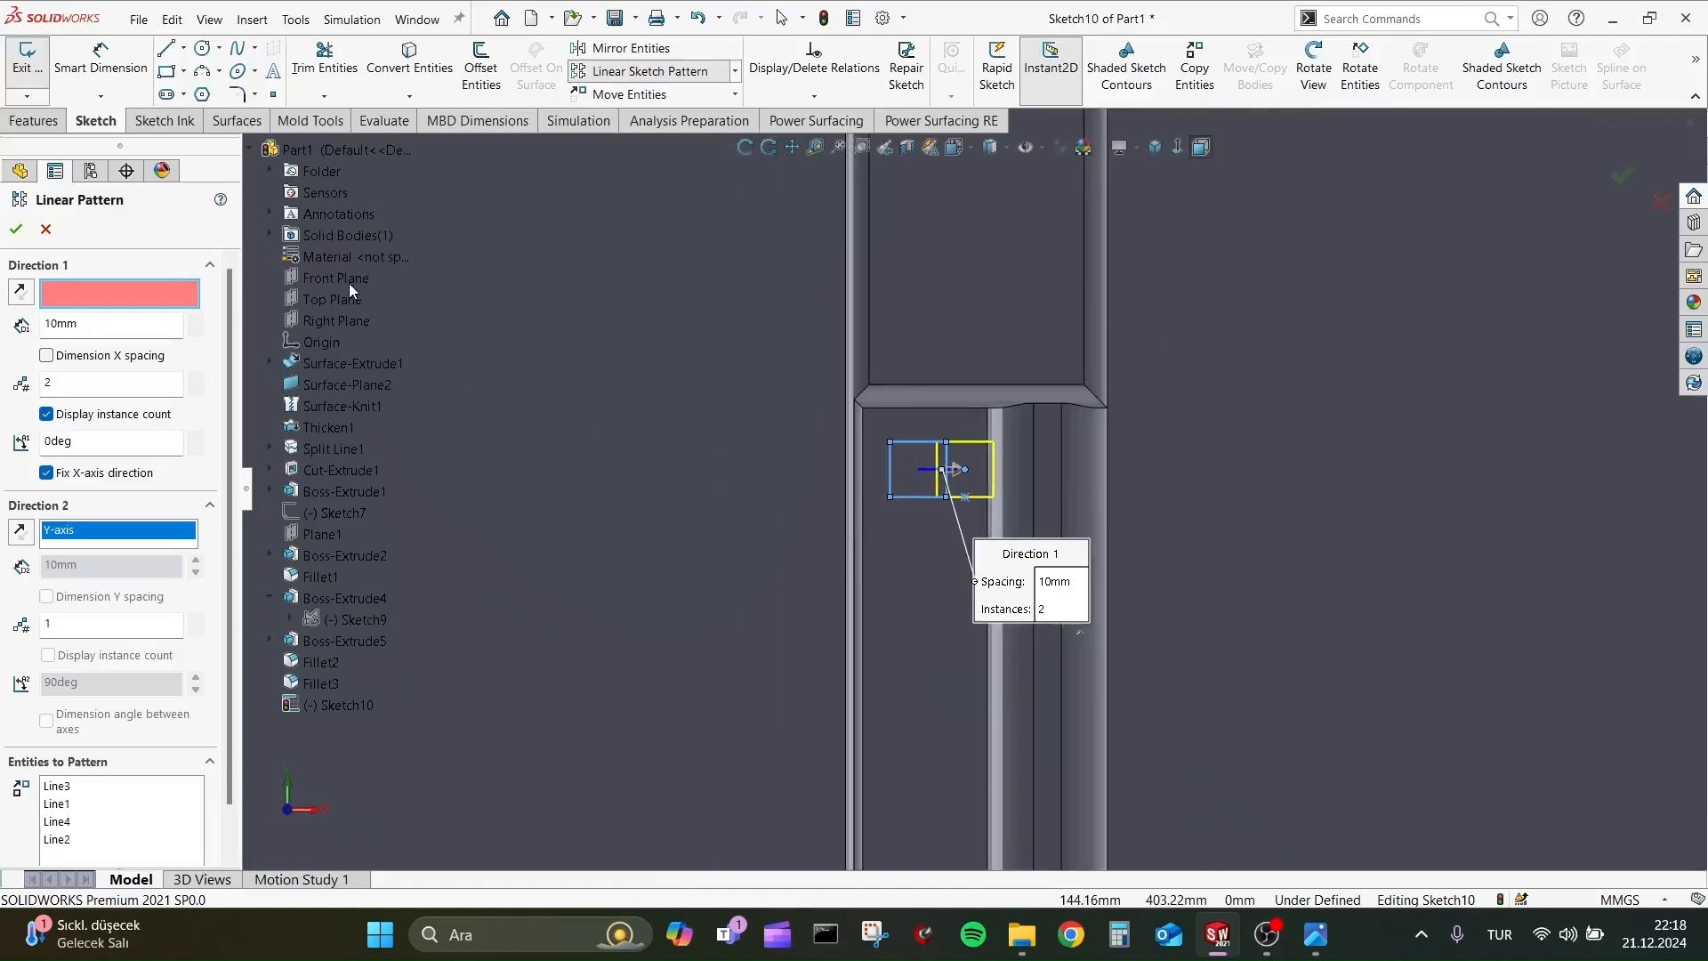
scroll(971, 485, "up", 6)
scroll(1085, 409, "down", 5)
scroll(791, 427, "down", 3)
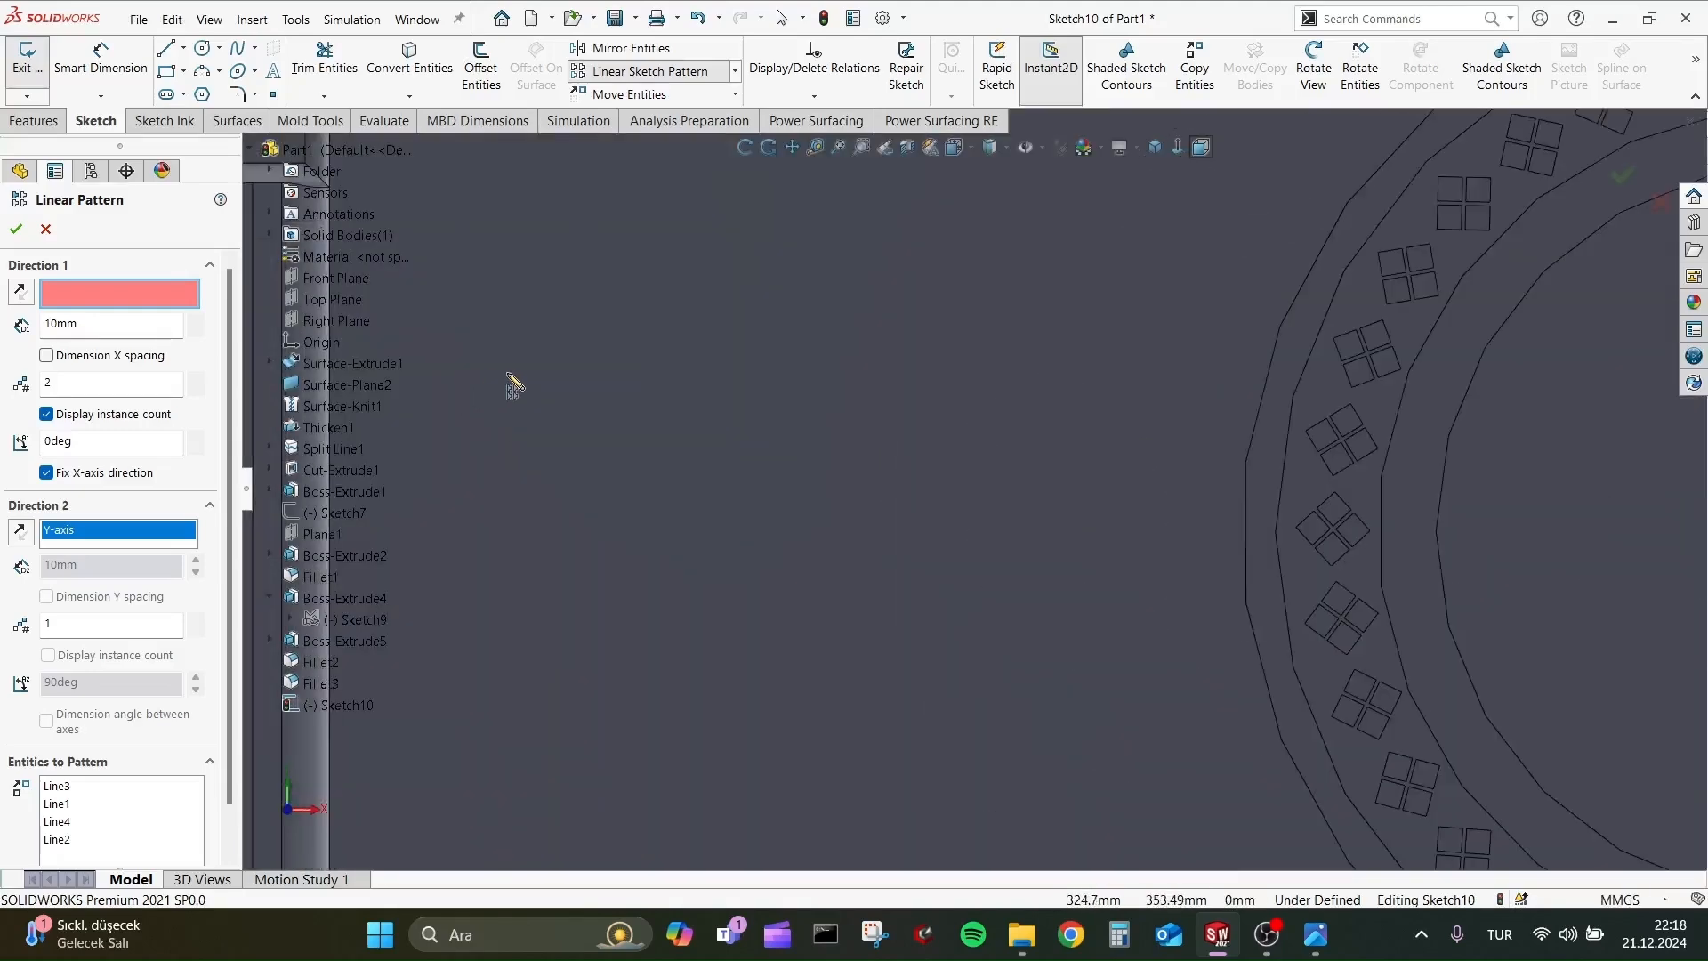
scroll(513, 381, "up", 2)
scroll(455, 347, "up", 3)
scroll(455, 347, "down", 4)
scroll(858, 458, "down", 9)
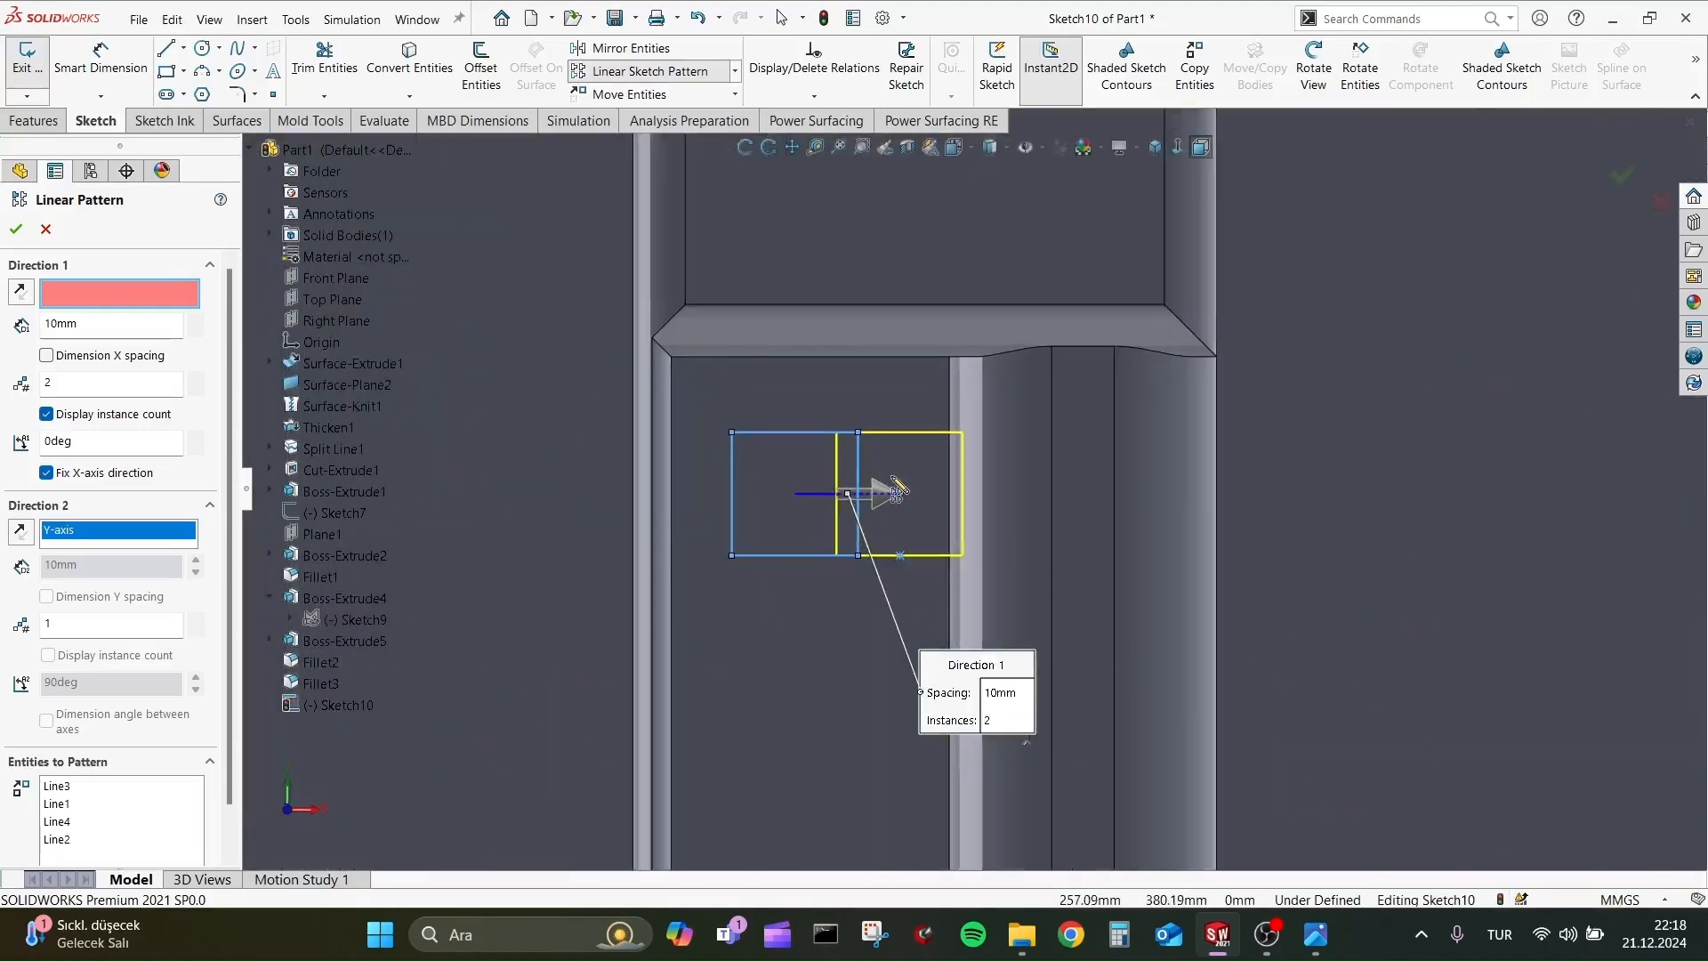
scroll(900, 503, "up", 1)
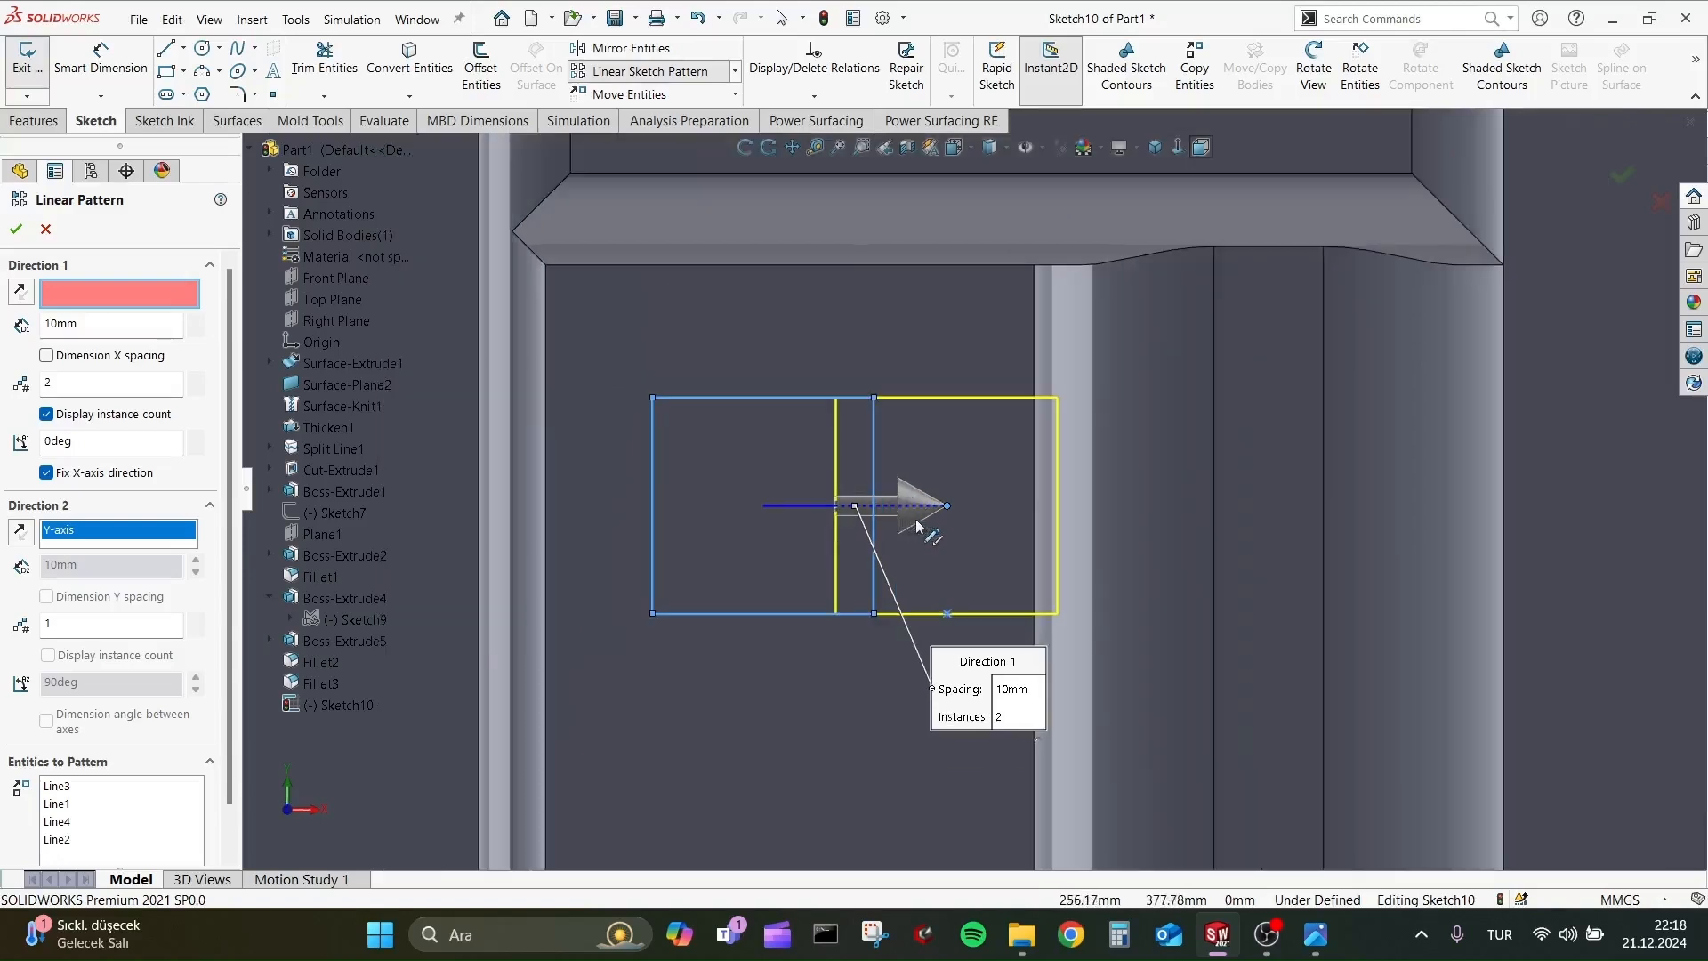
left_click(915, 520)
left_click(598, 516)
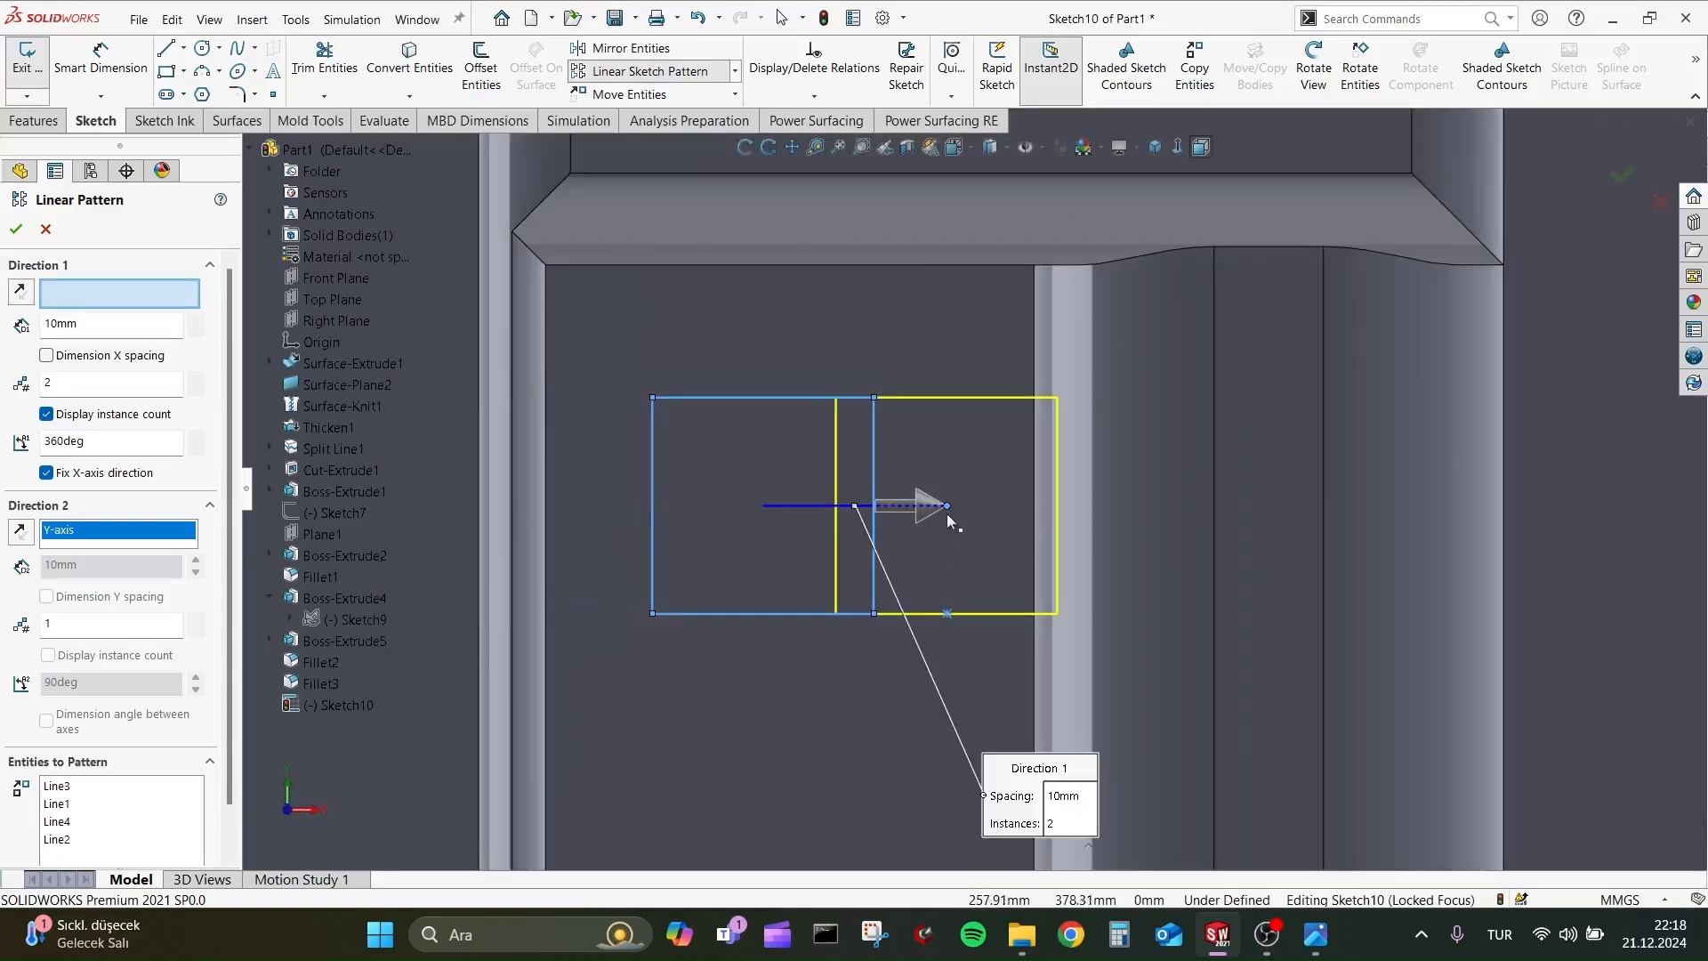
left_click_drag(946, 507, 926, 566)
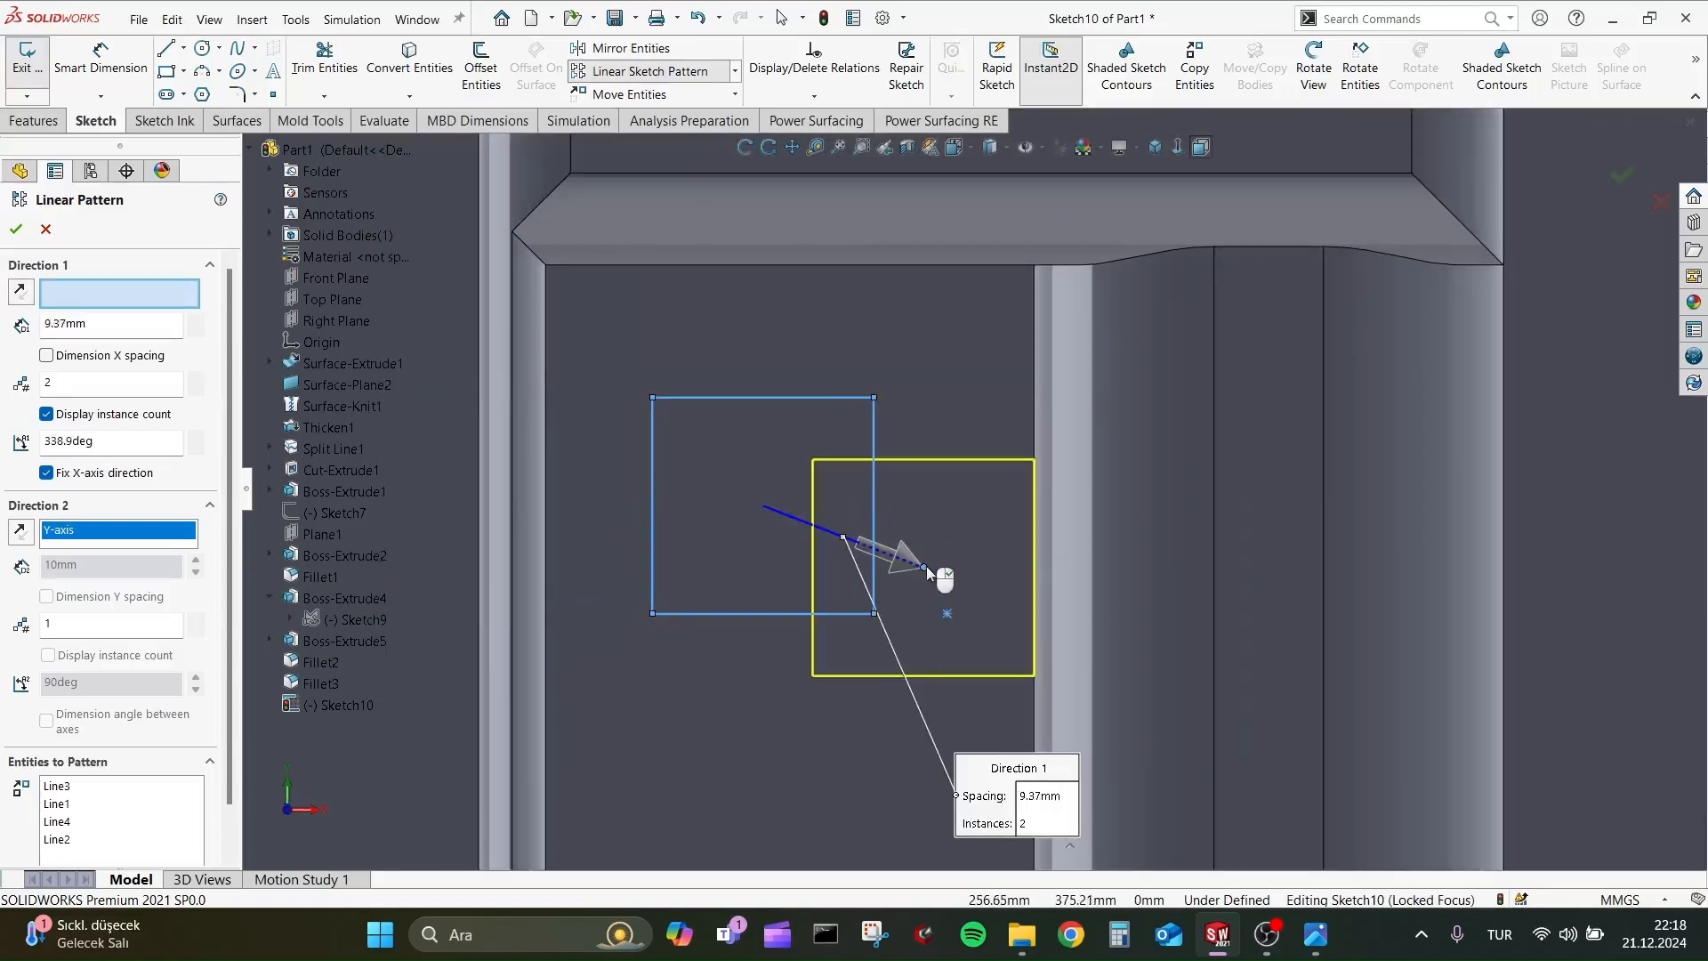
left_click(768, 754)
scroll(763, 703, "up", 2)
scroll(756, 650, "down", 2)
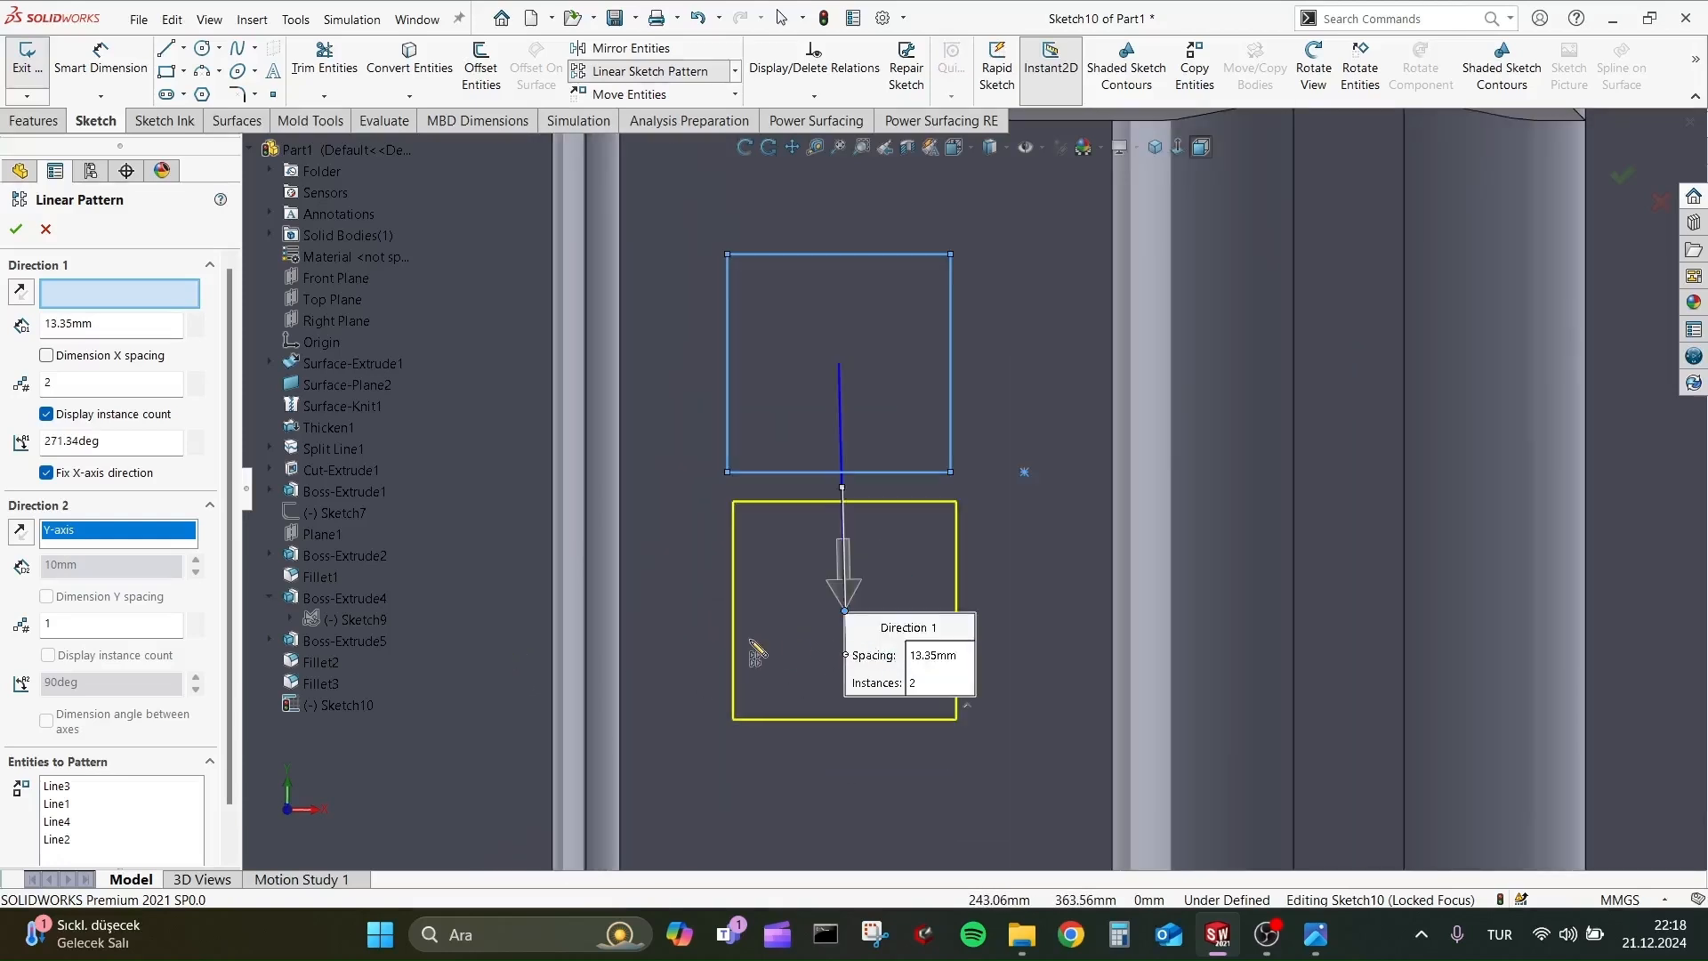
Try spacings of 13 mm and 12 mm between the square and its patterned copy.
double_click(936, 665)
type("13")
key("Return")
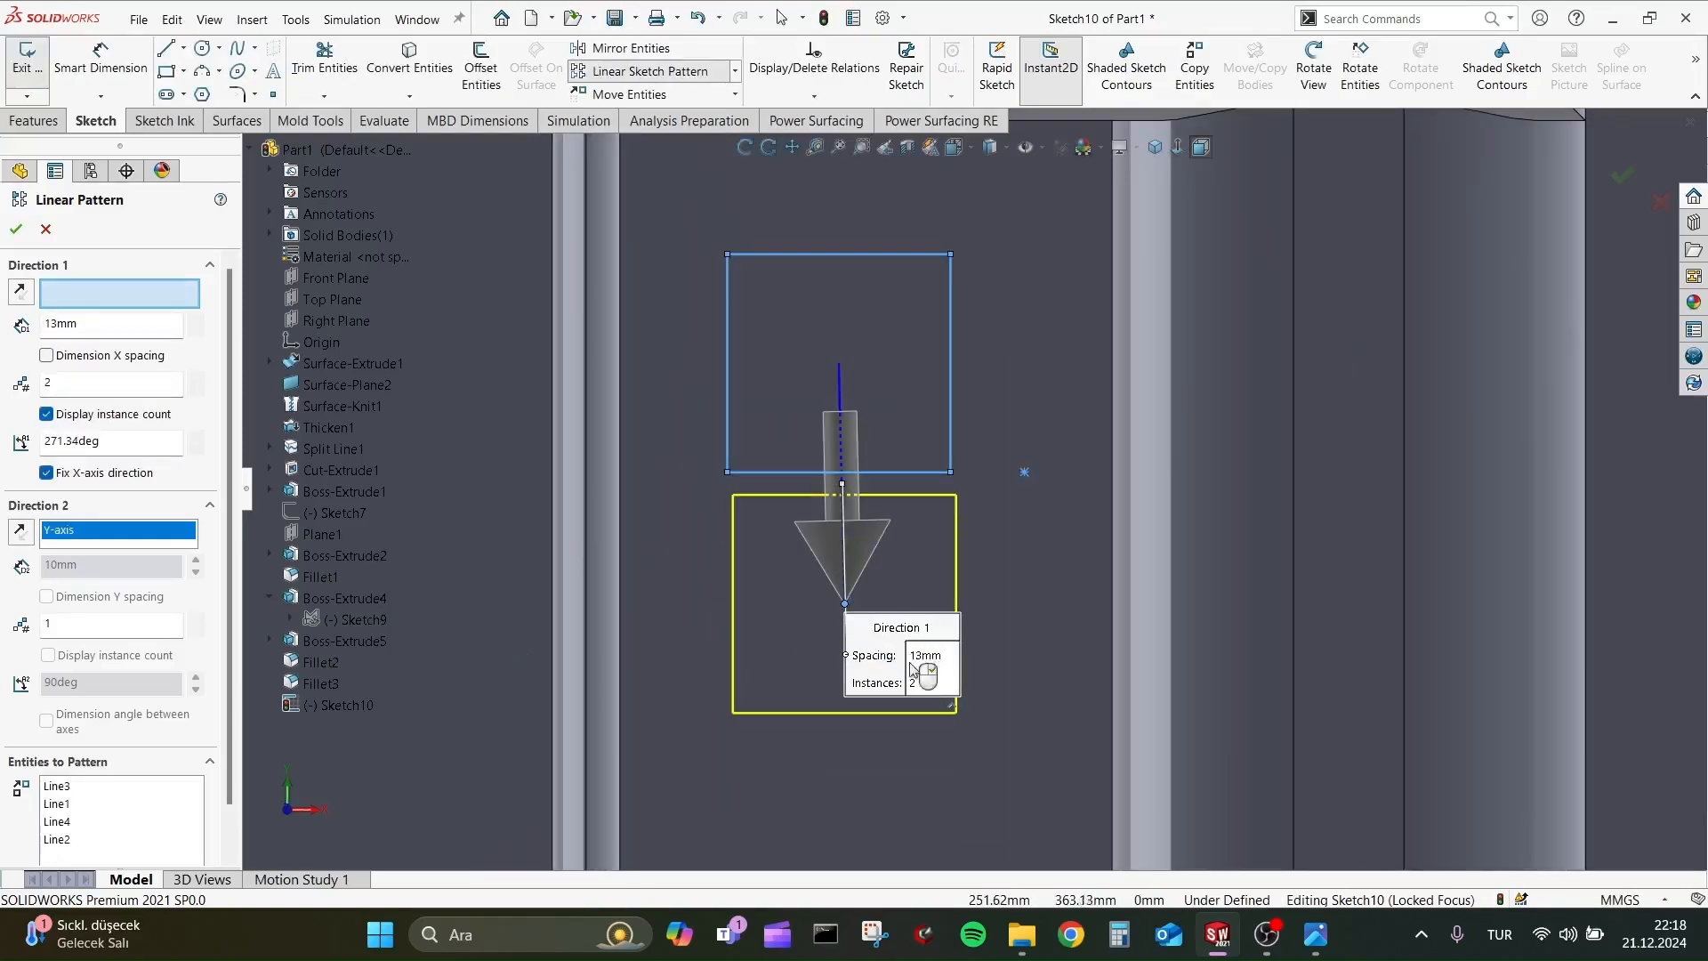
left_click(928, 656)
type("12")
key("Return")
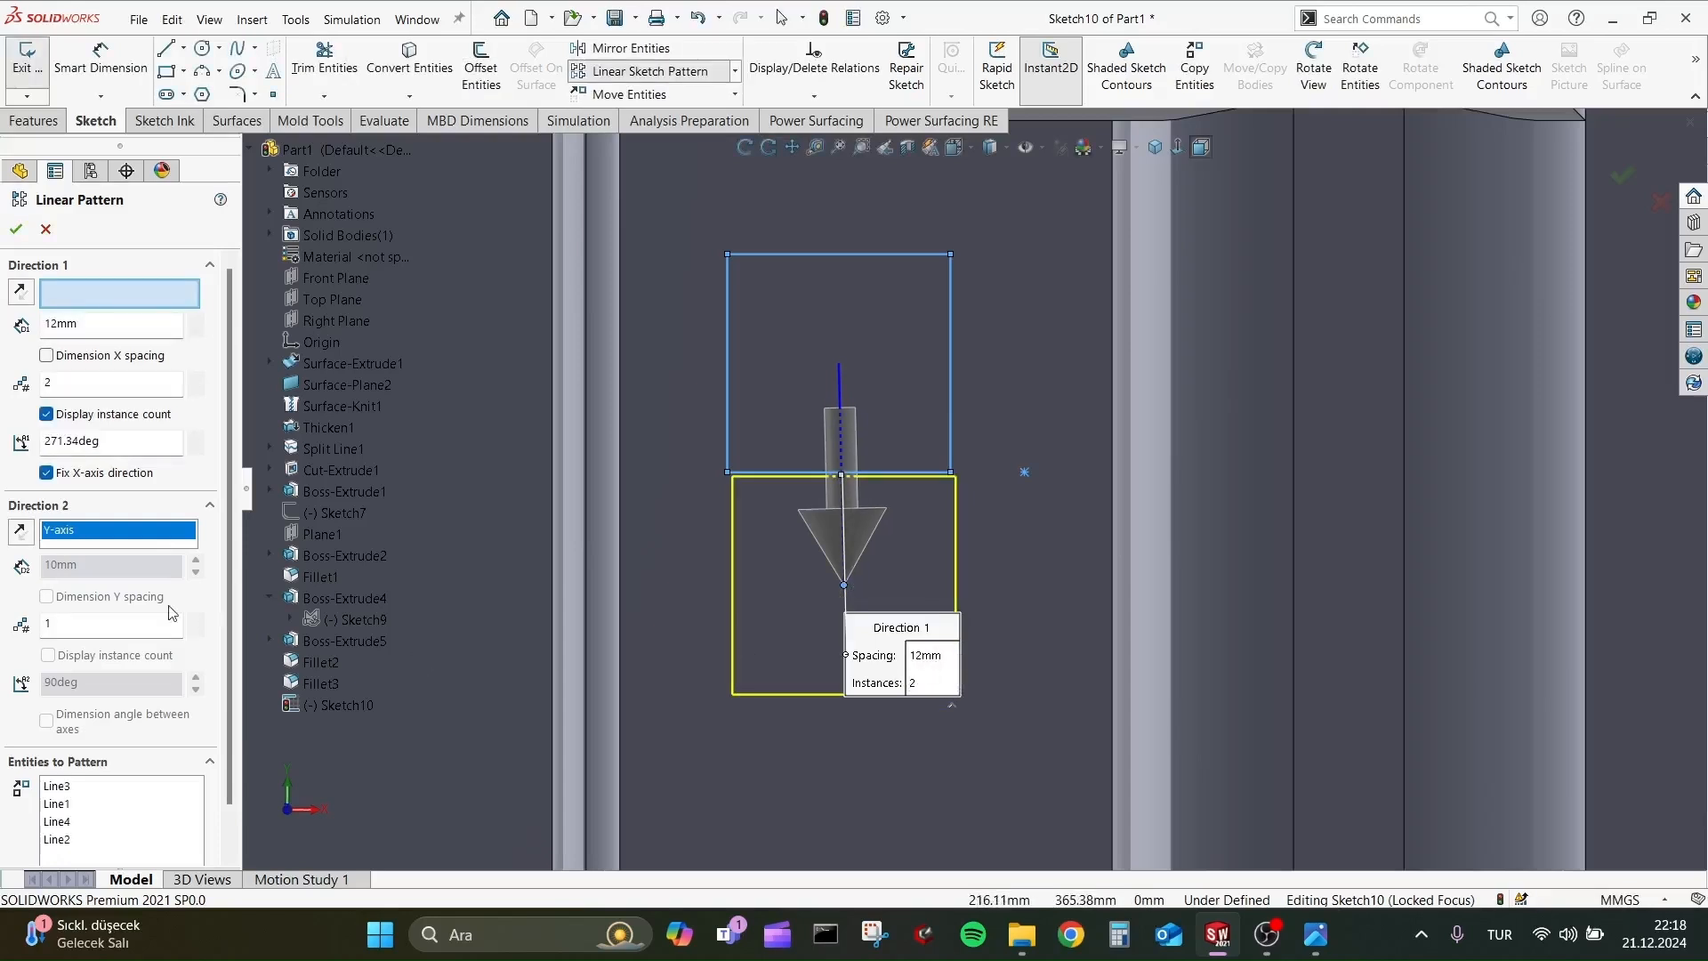
Try to create the pattern with 22 mm spacing, a 270° angle and six instances, checking the count against the reference picture 2.png.
left_click(196, 318)
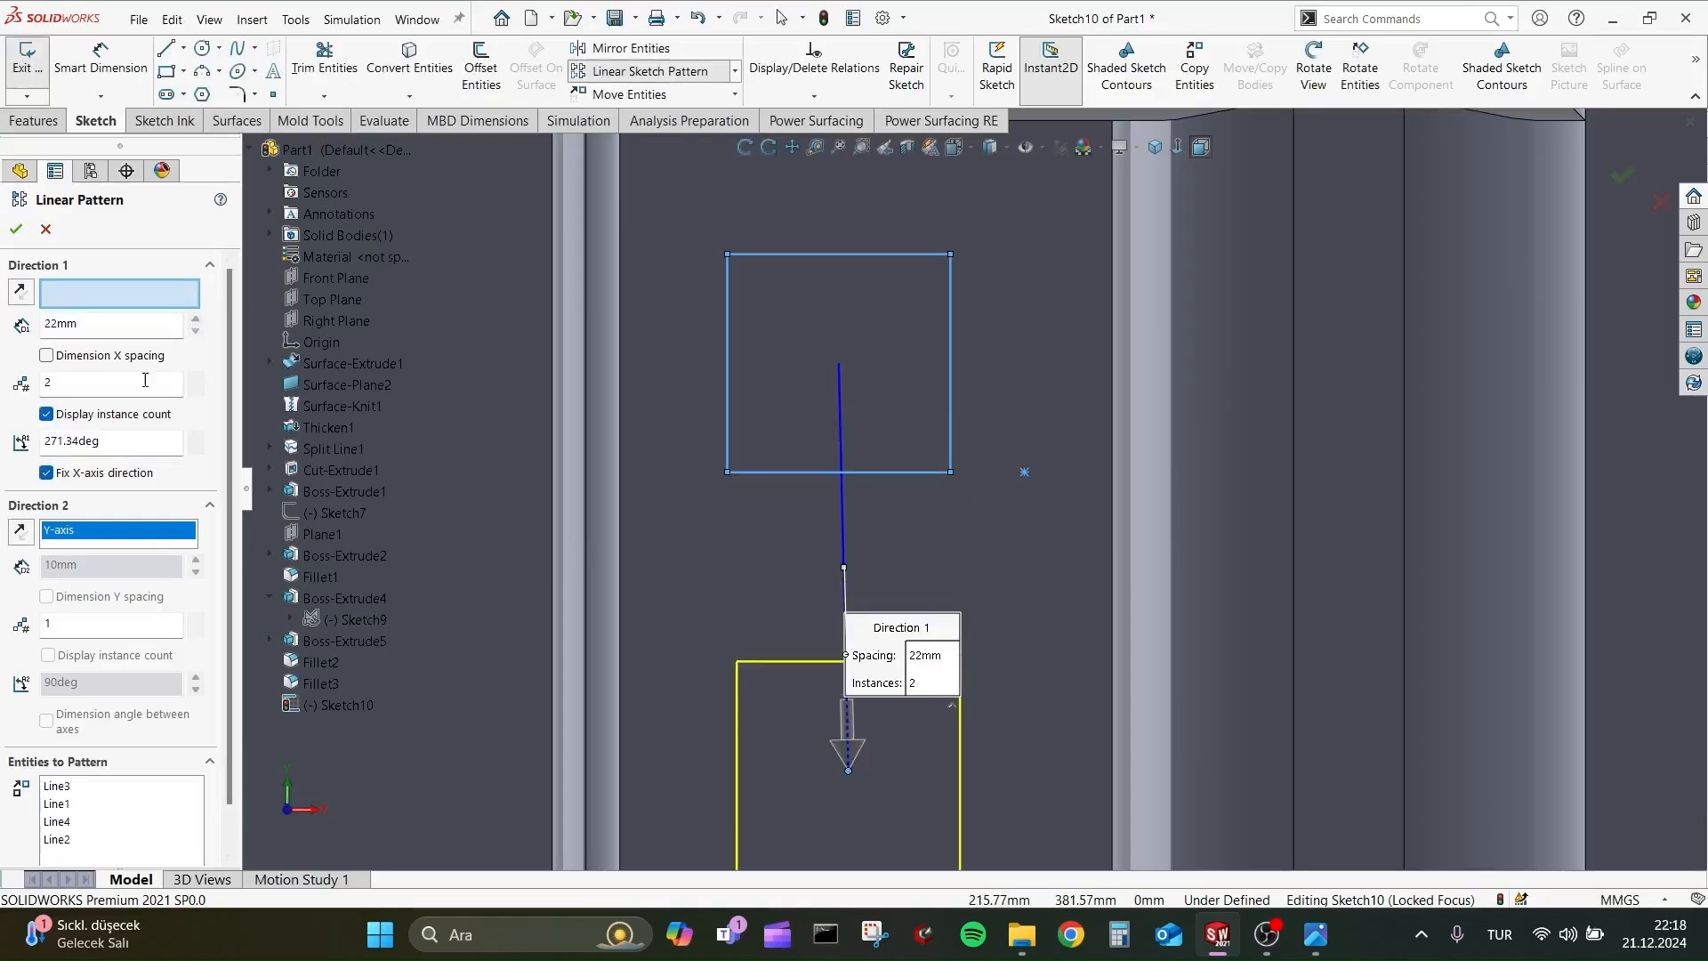
type("270")
key("Return")
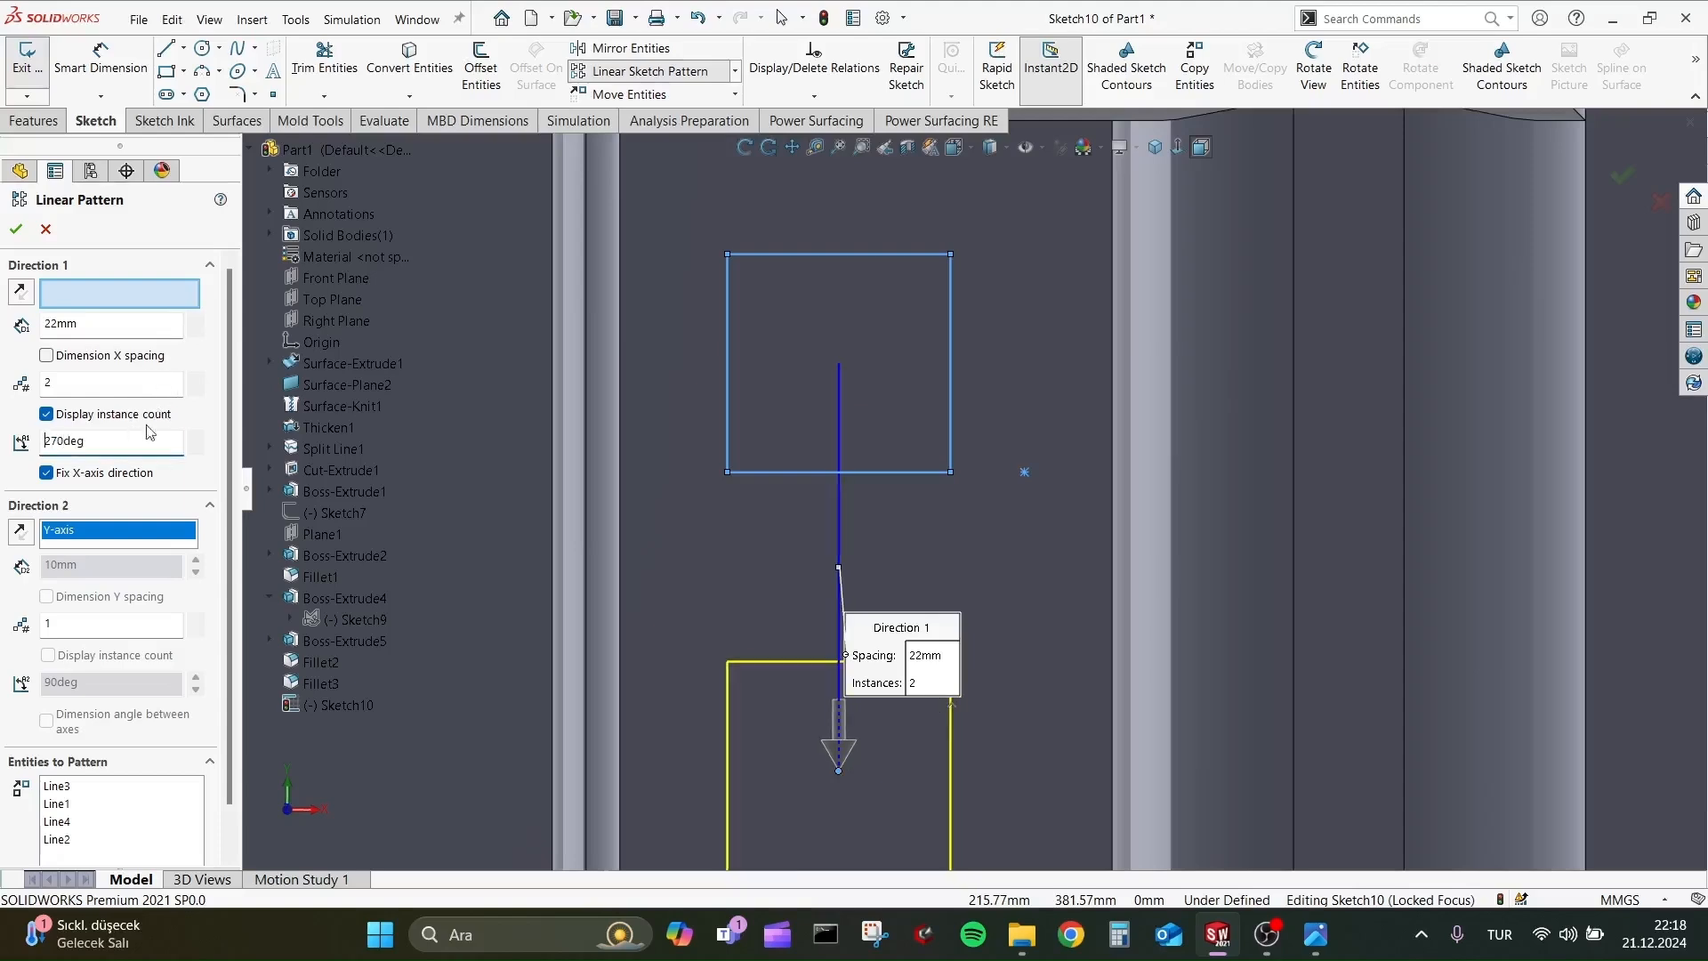
key("alt+Tab")
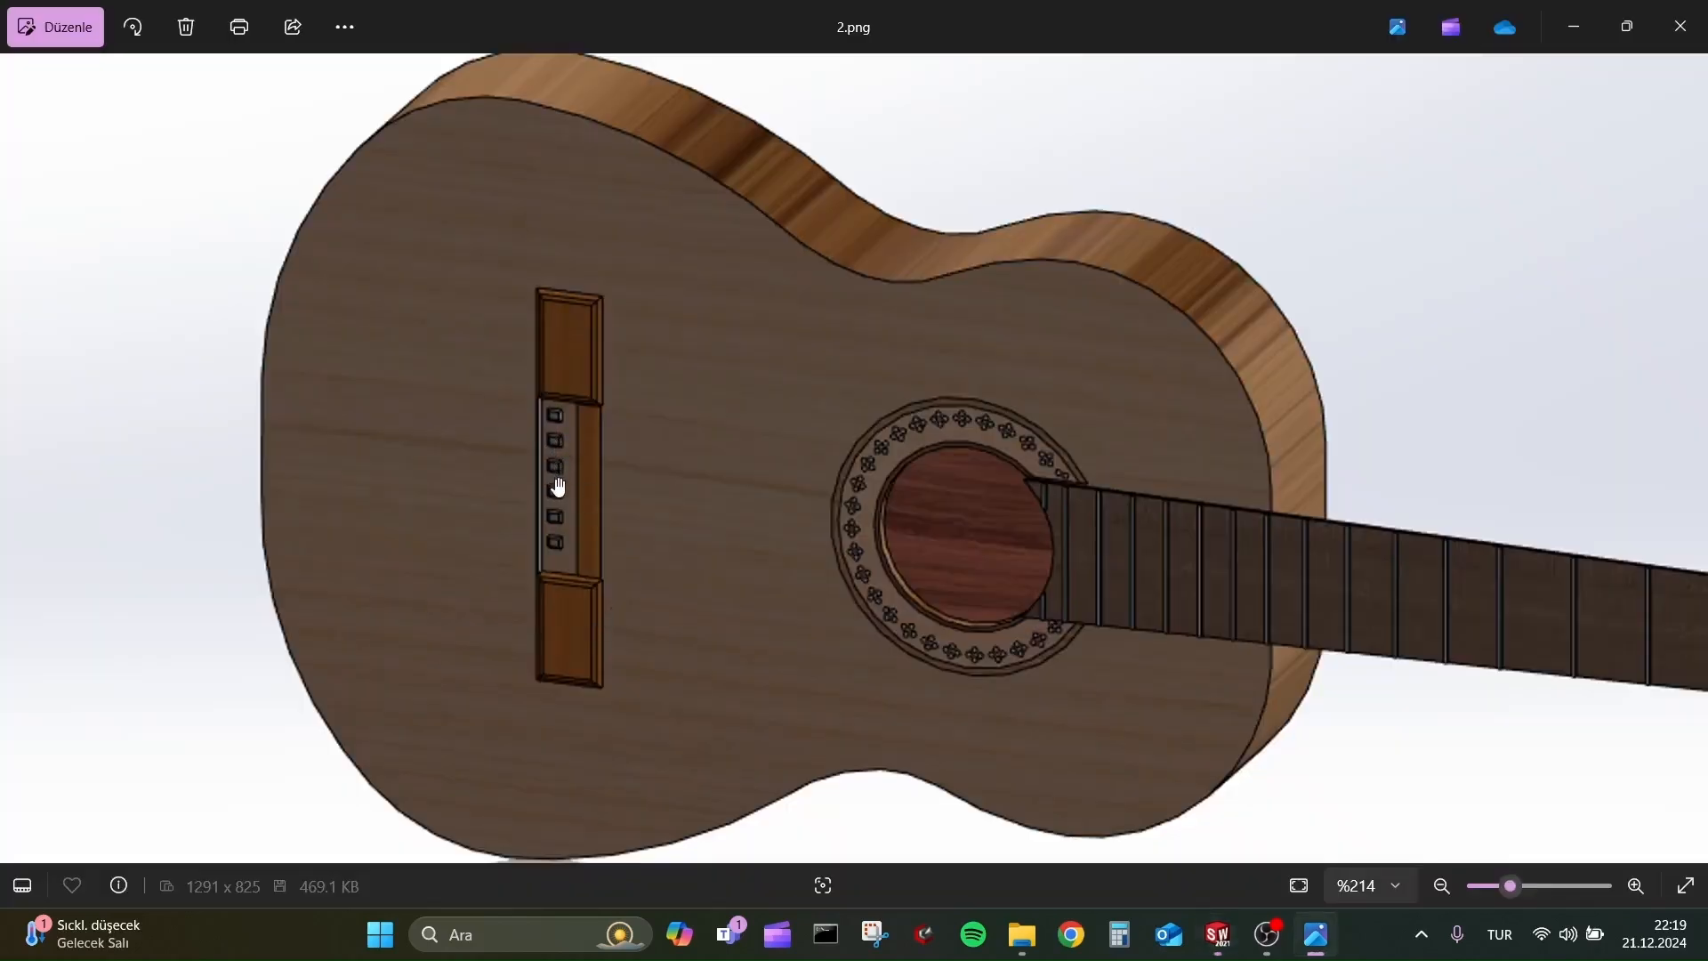
key("alt+Tab")
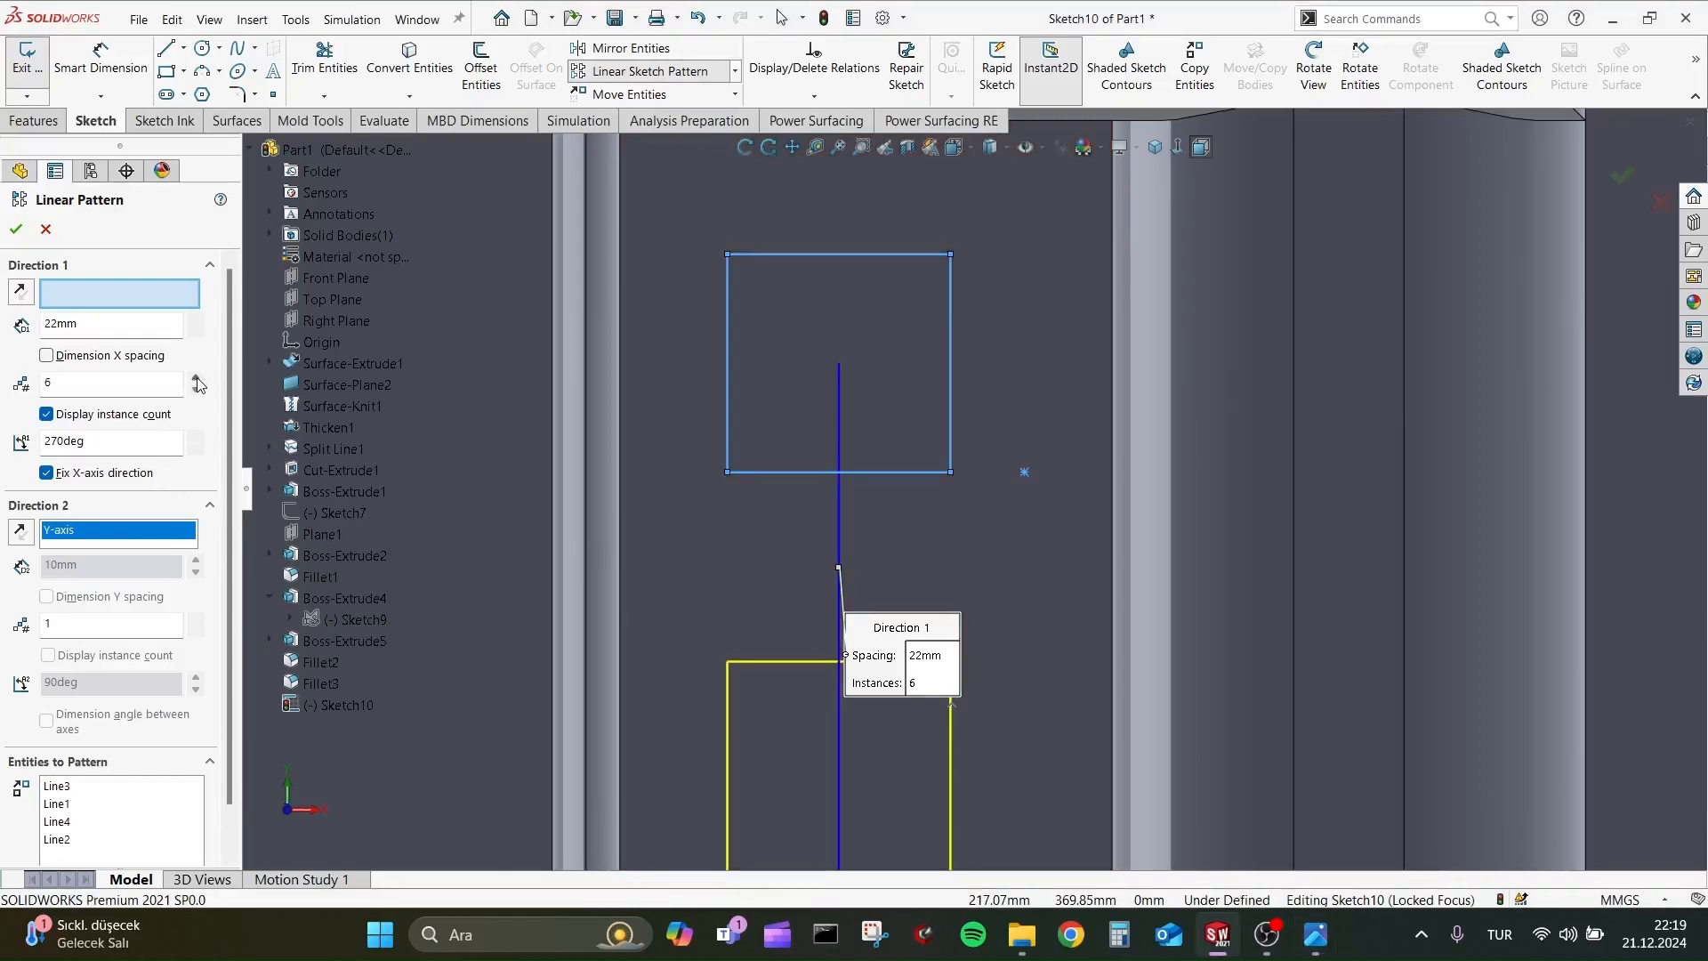
scroll(1153, 654, "up", 13)
scroll(1251, 591, "down", 3)
left_click(18, 230)
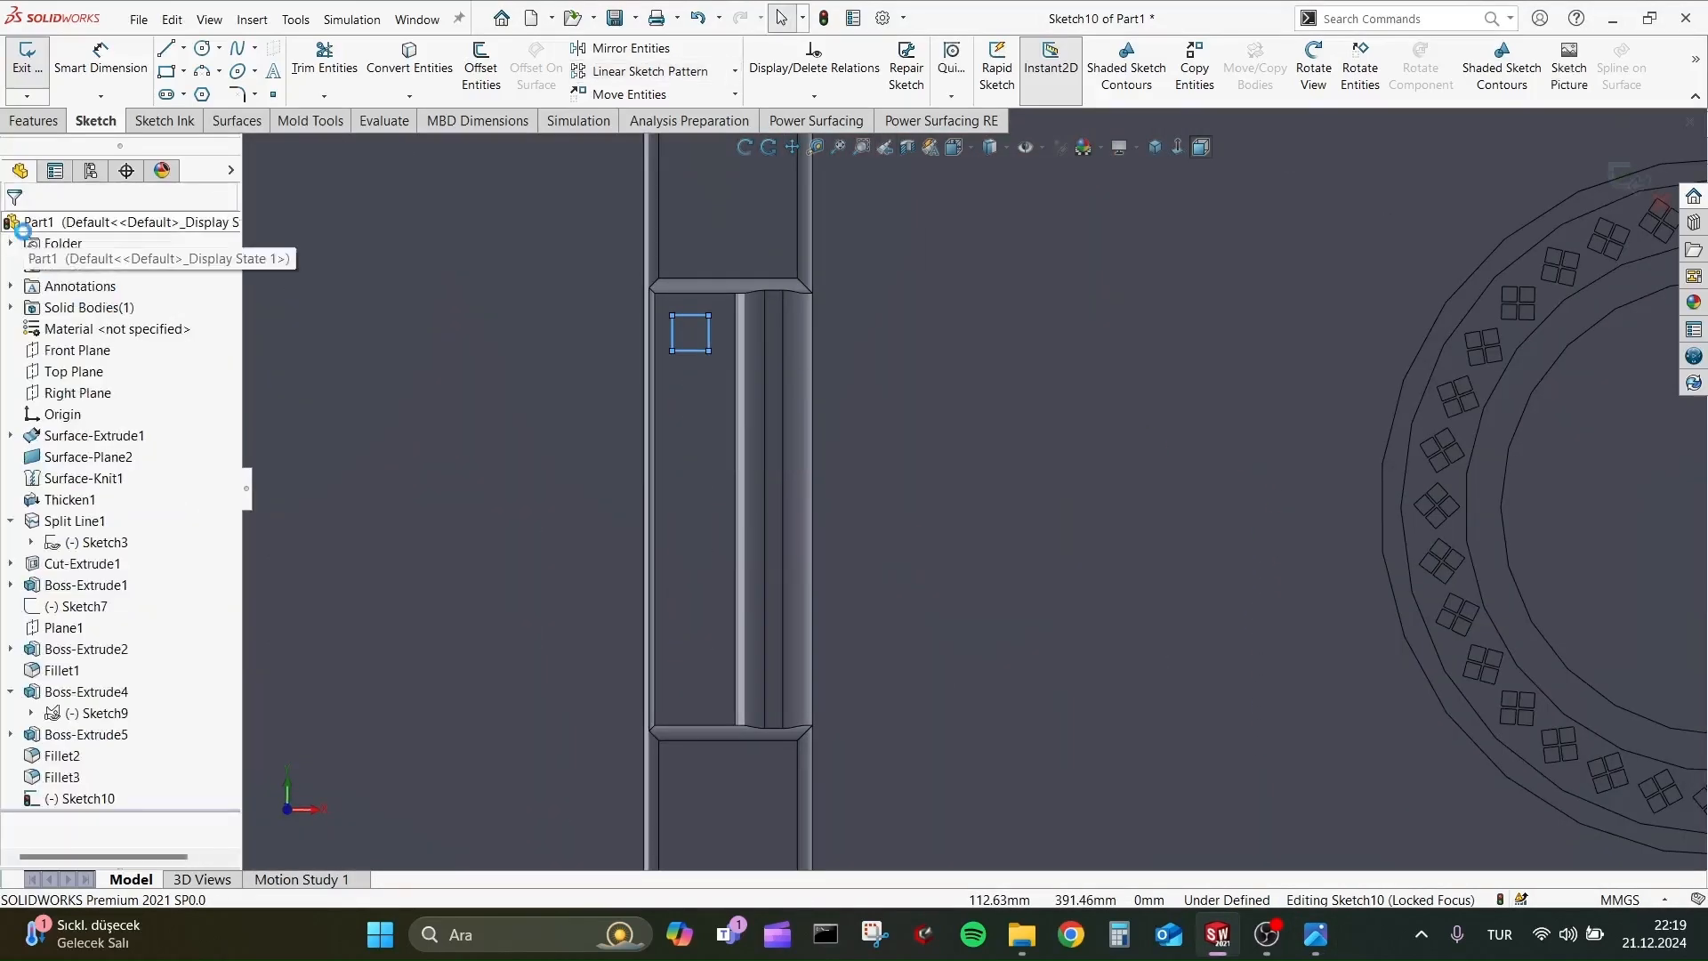
Pattern the selected square into six evenly spaced instances along the recess at 270°, keeping all of them inside the recess.
left_click(649, 71)
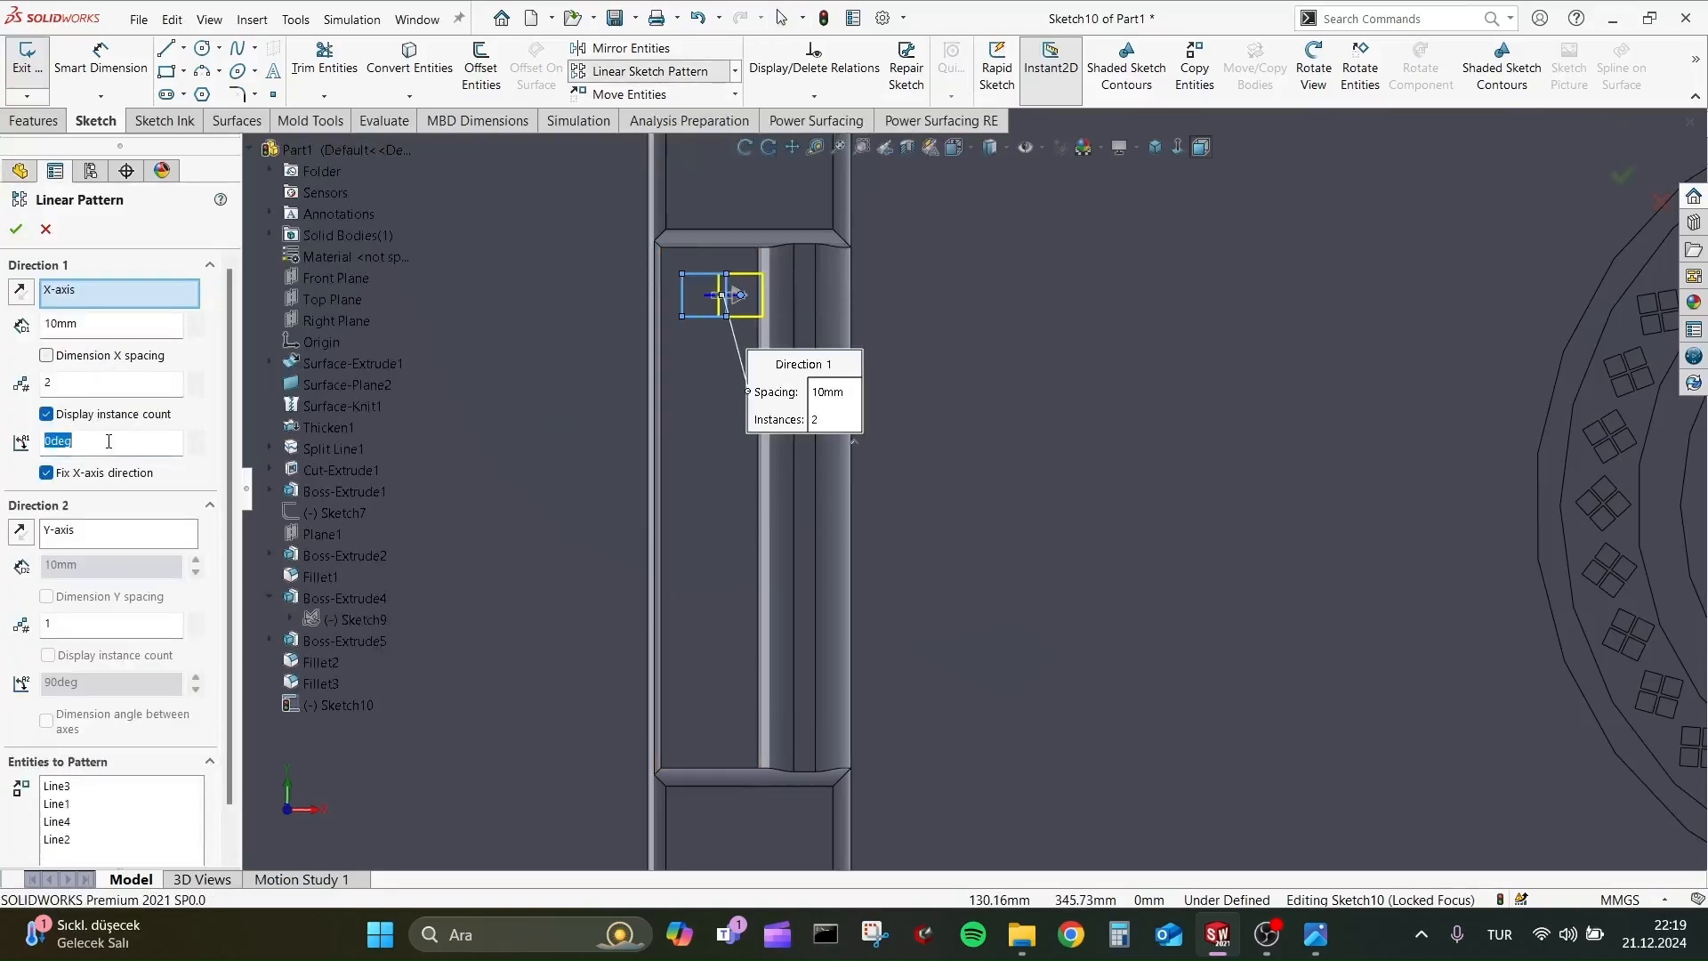
left_click(194, 377)
left_click(195, 377)
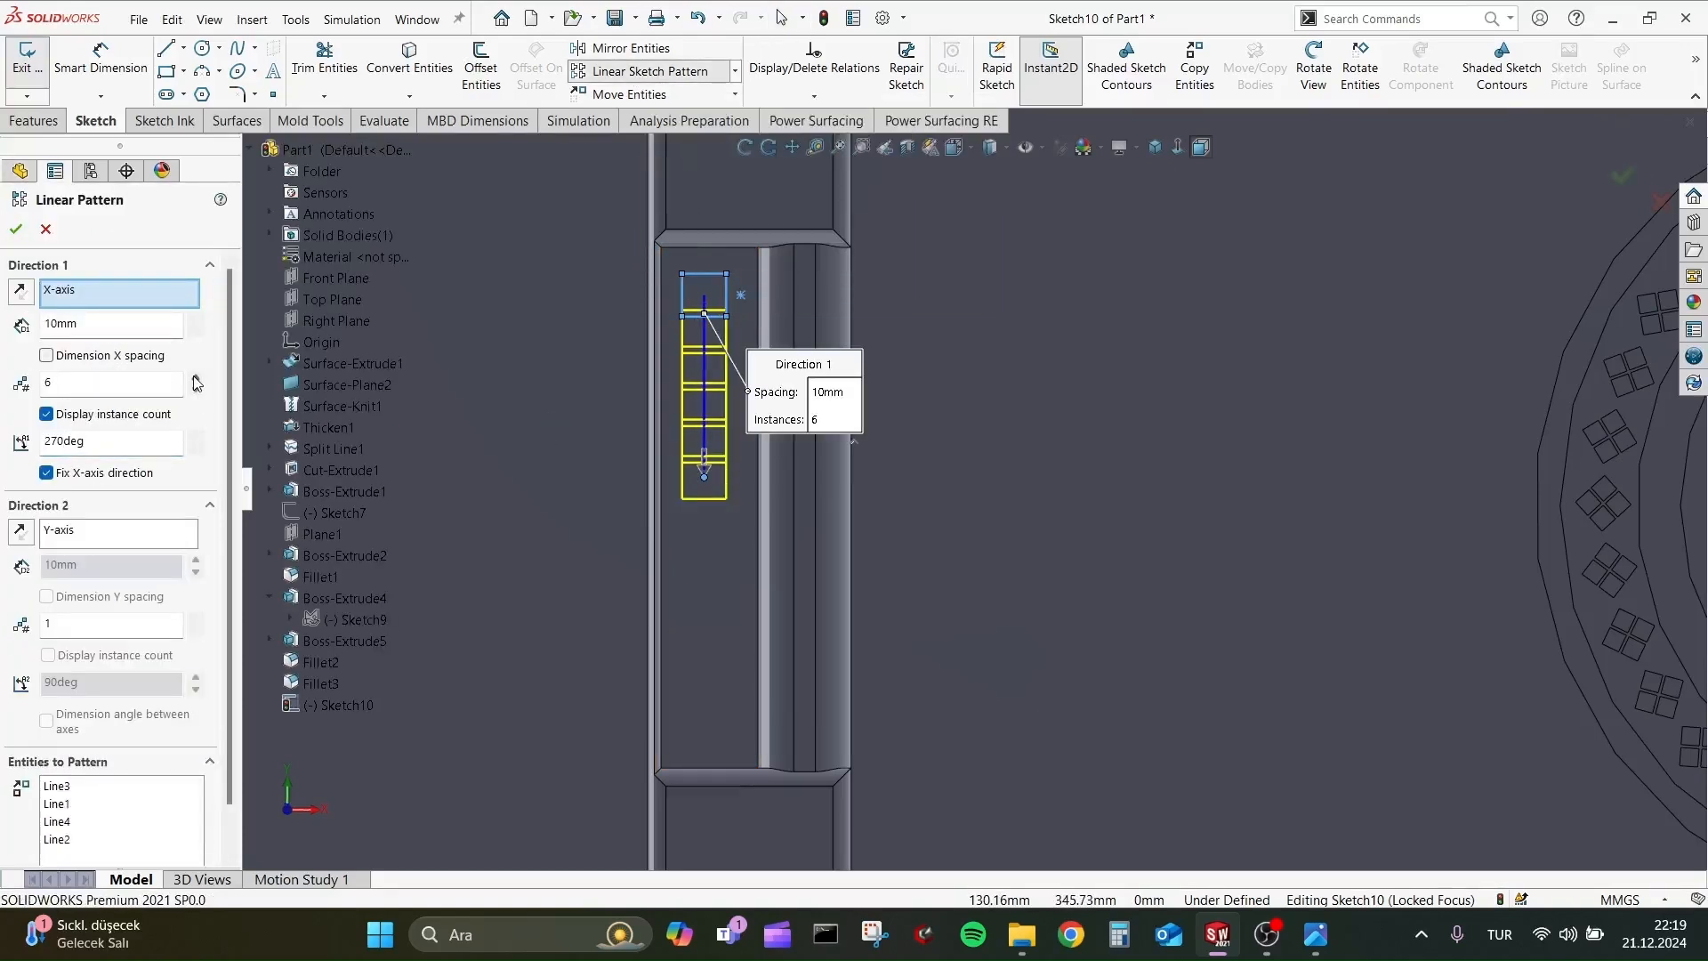
left_click(194, 320)
left_click(195, 320)
left_click(196, 331)
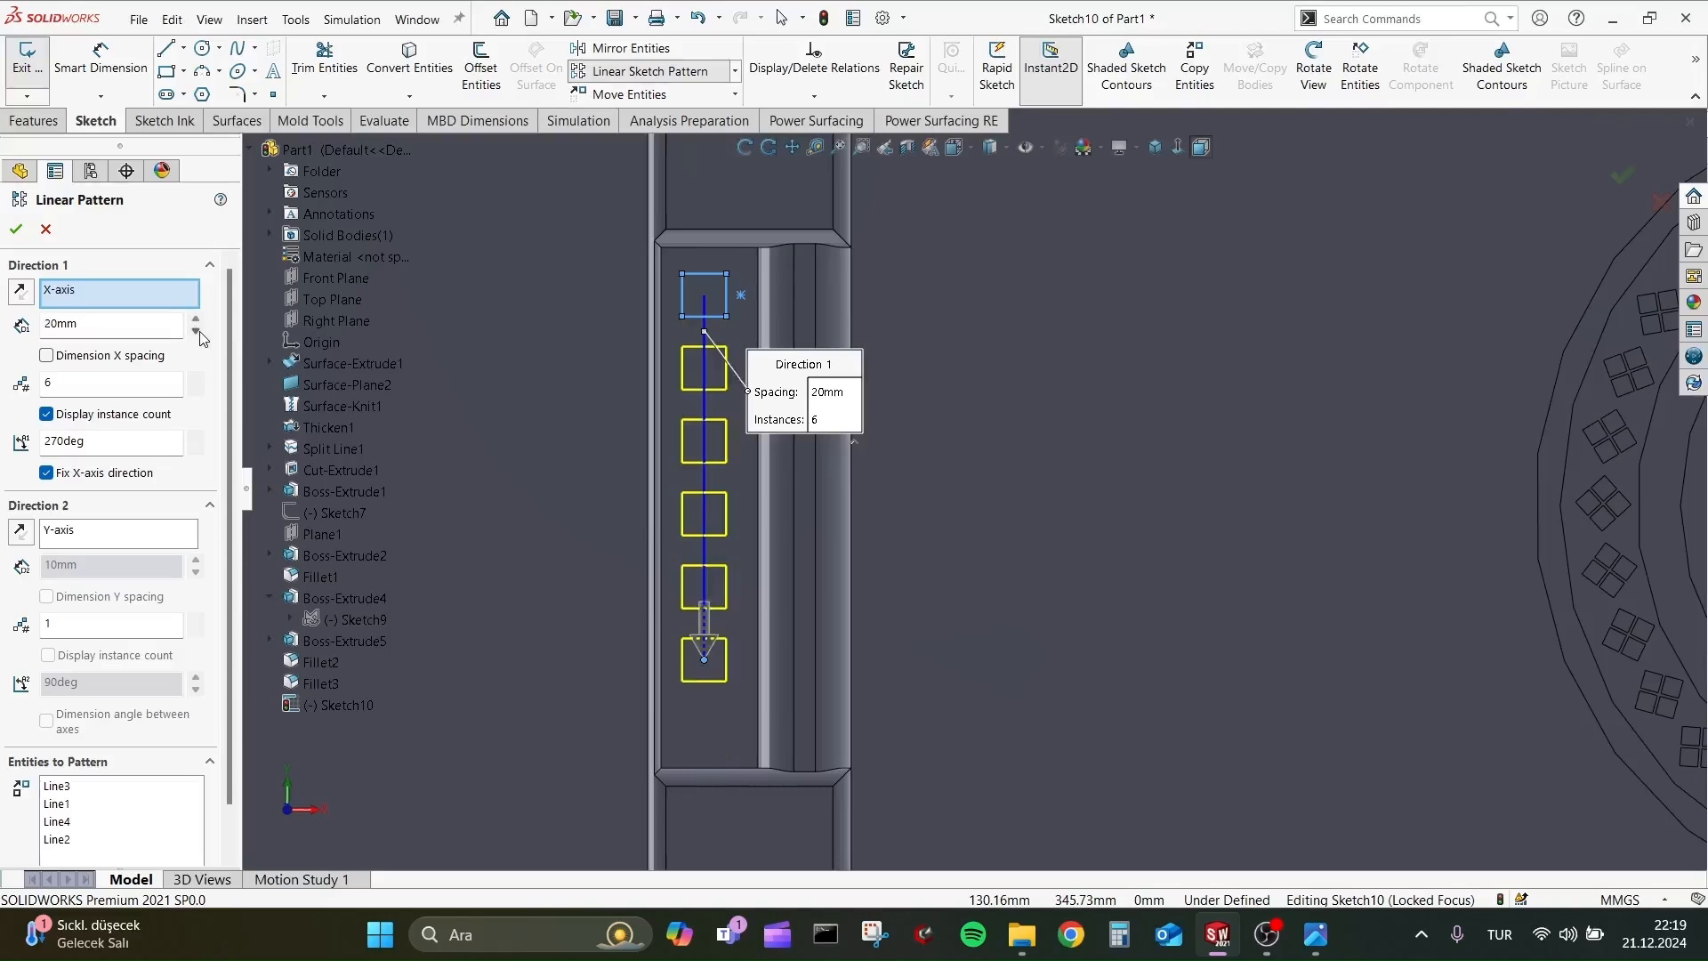
type("25")
key("Return")
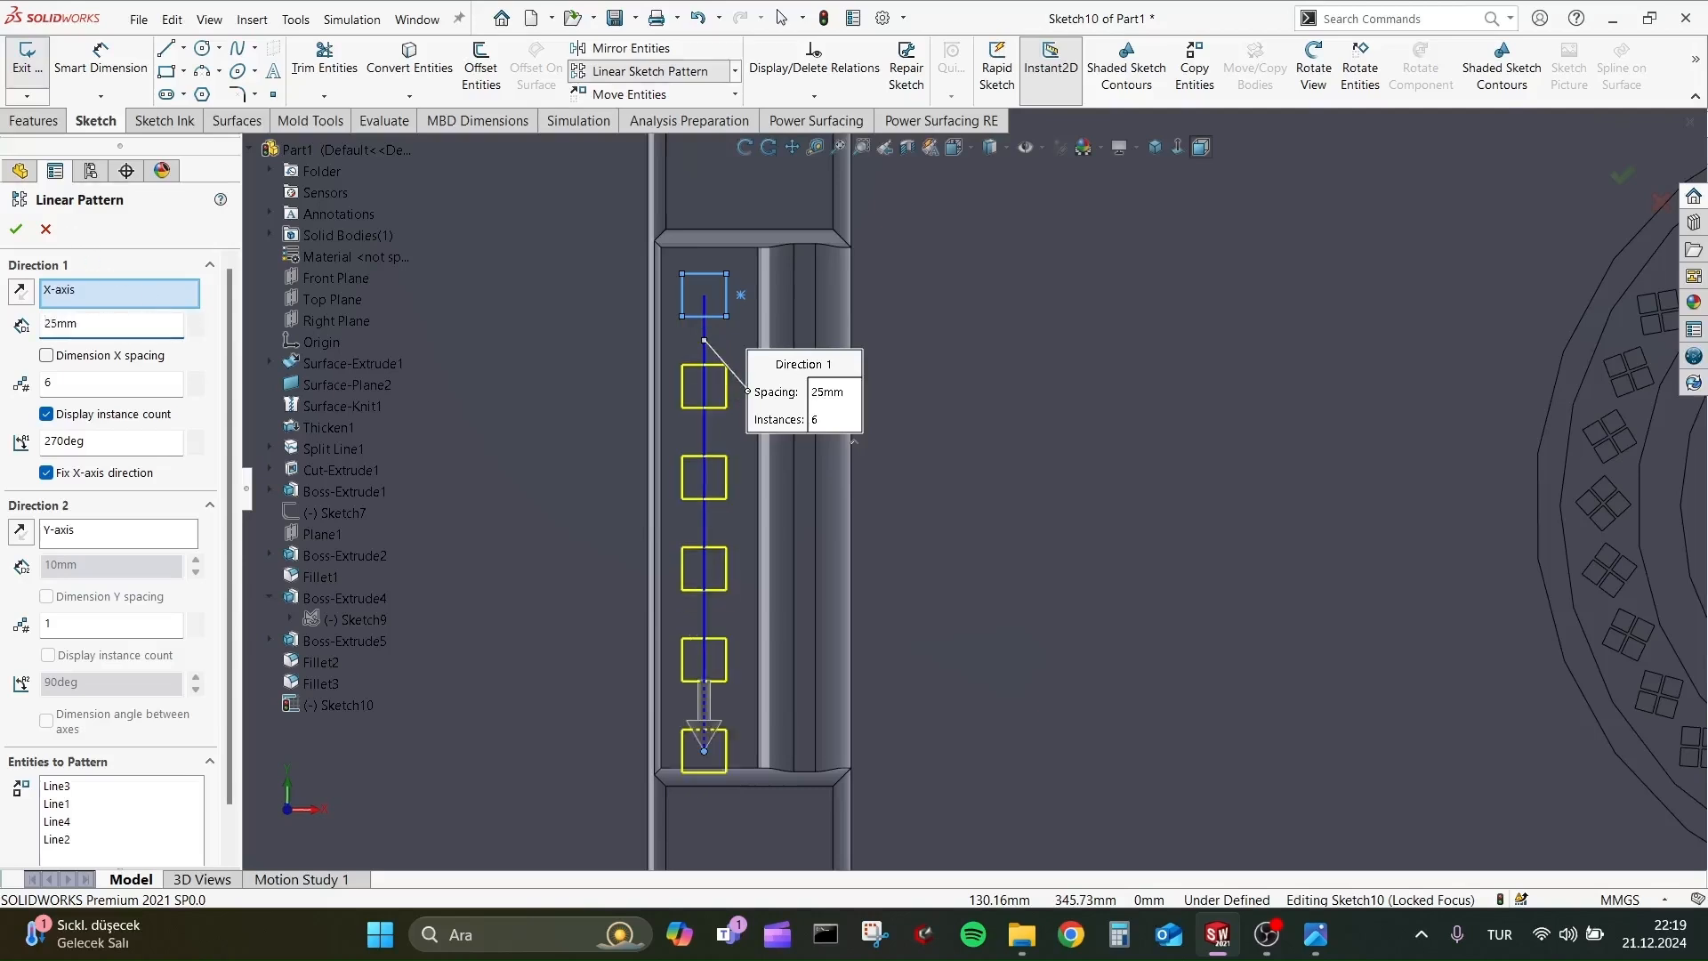
left_click(16, 229)
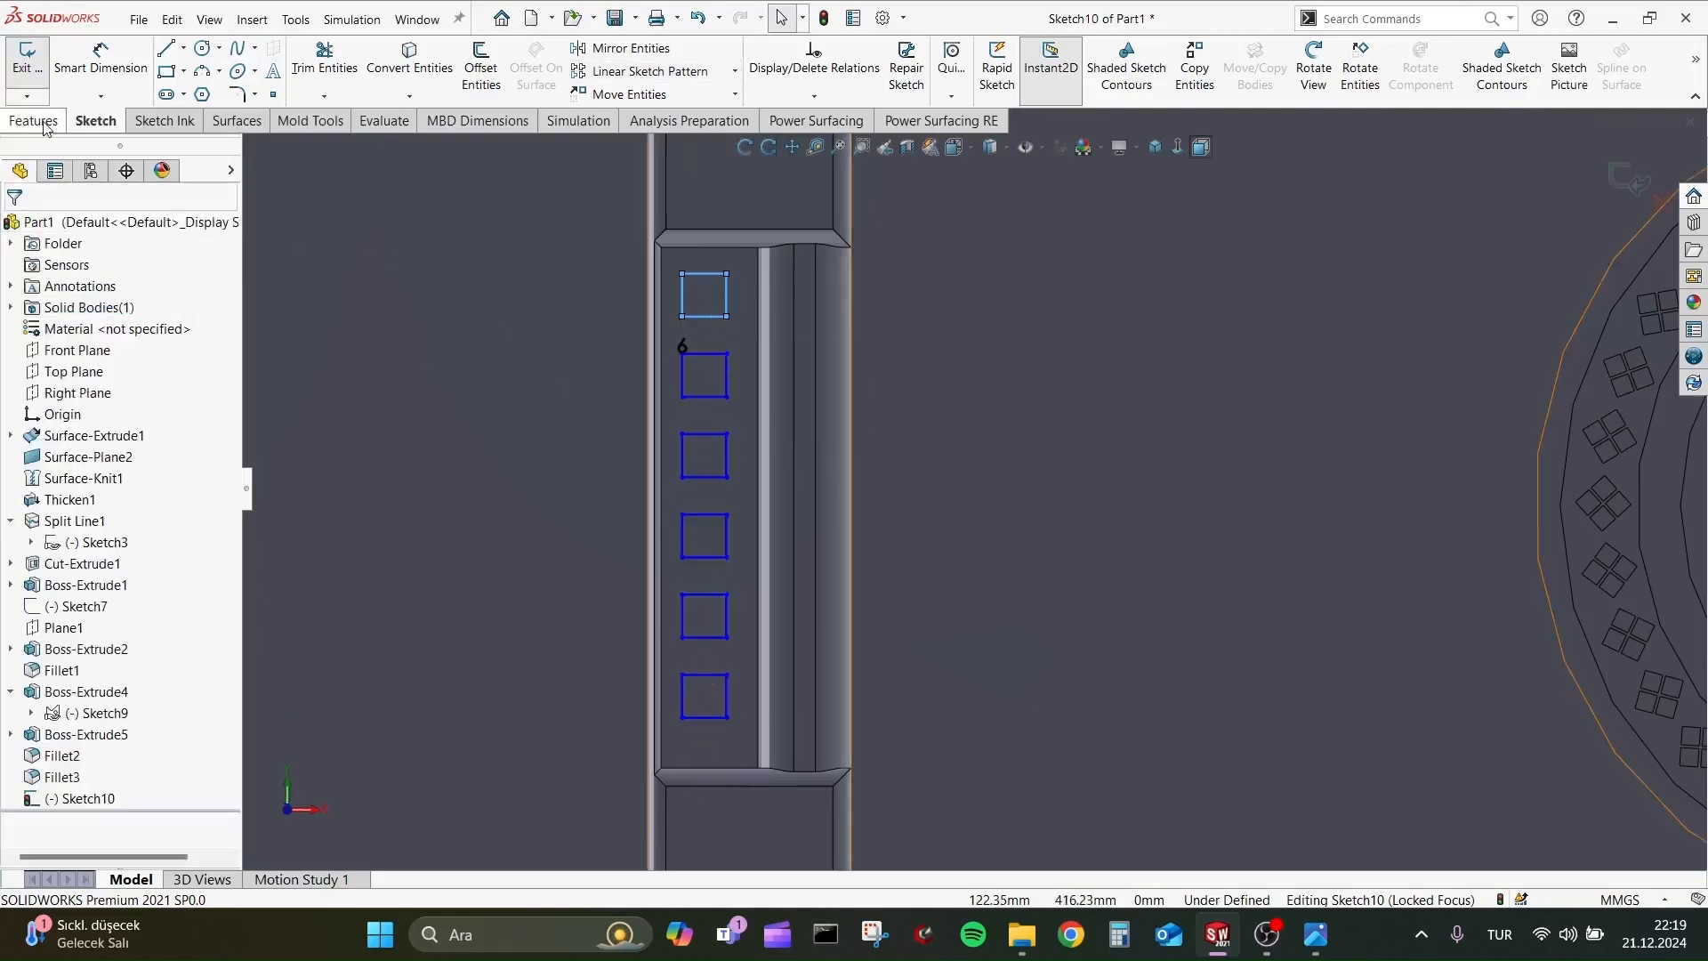
Extrude the six patterned squares upward from the recess floor as short blocks merged with the body.
middle_click_drag(455, 458, 434, 286)
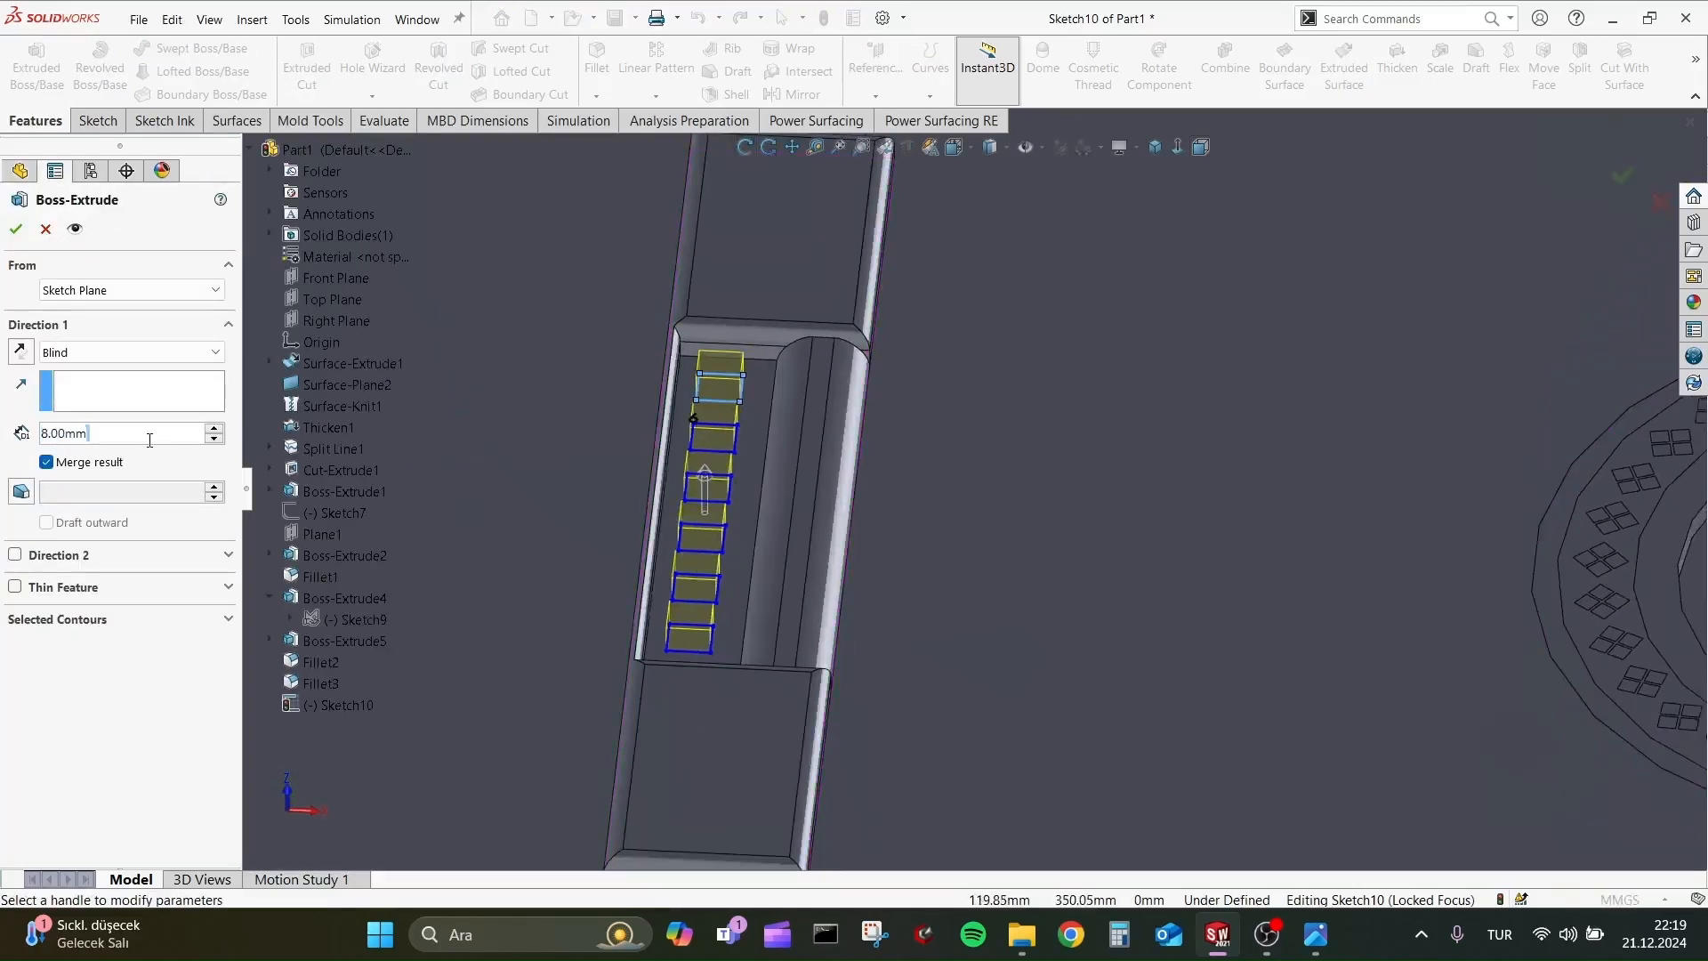
double_click(148, 440)
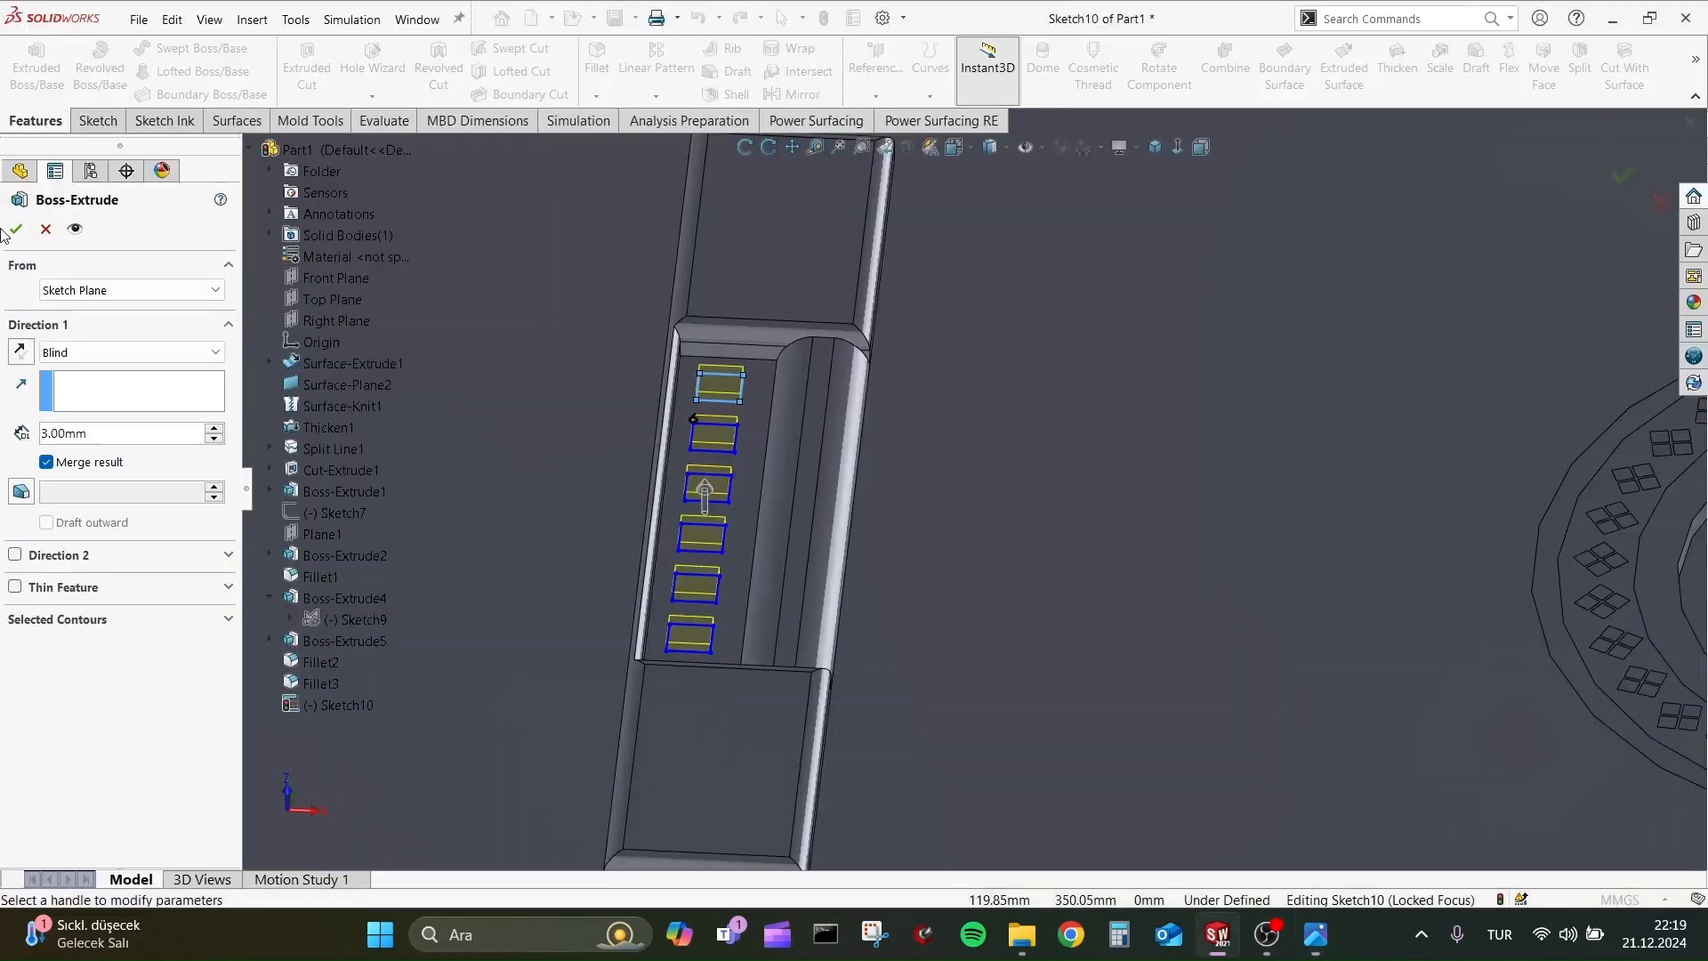
left_click(16, 228)
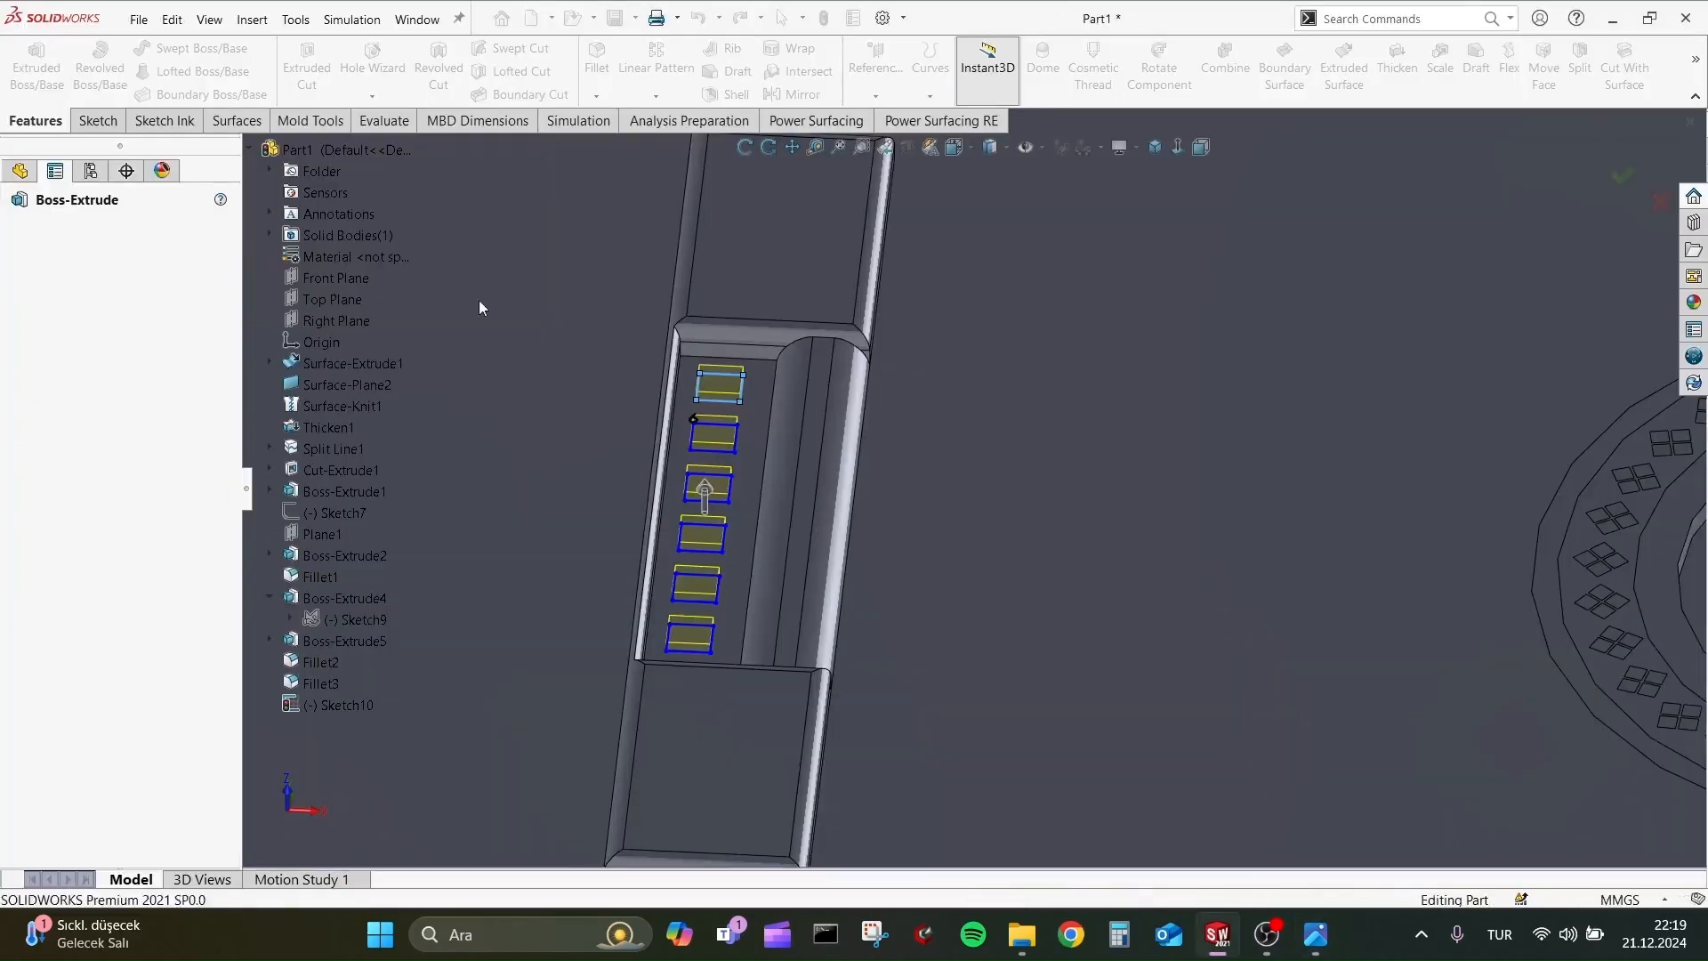
Fillet the edges of the top faces of all six small bridge blocks with a 2 mm radius.
left_click(715, 376)
left_click(715, 435)
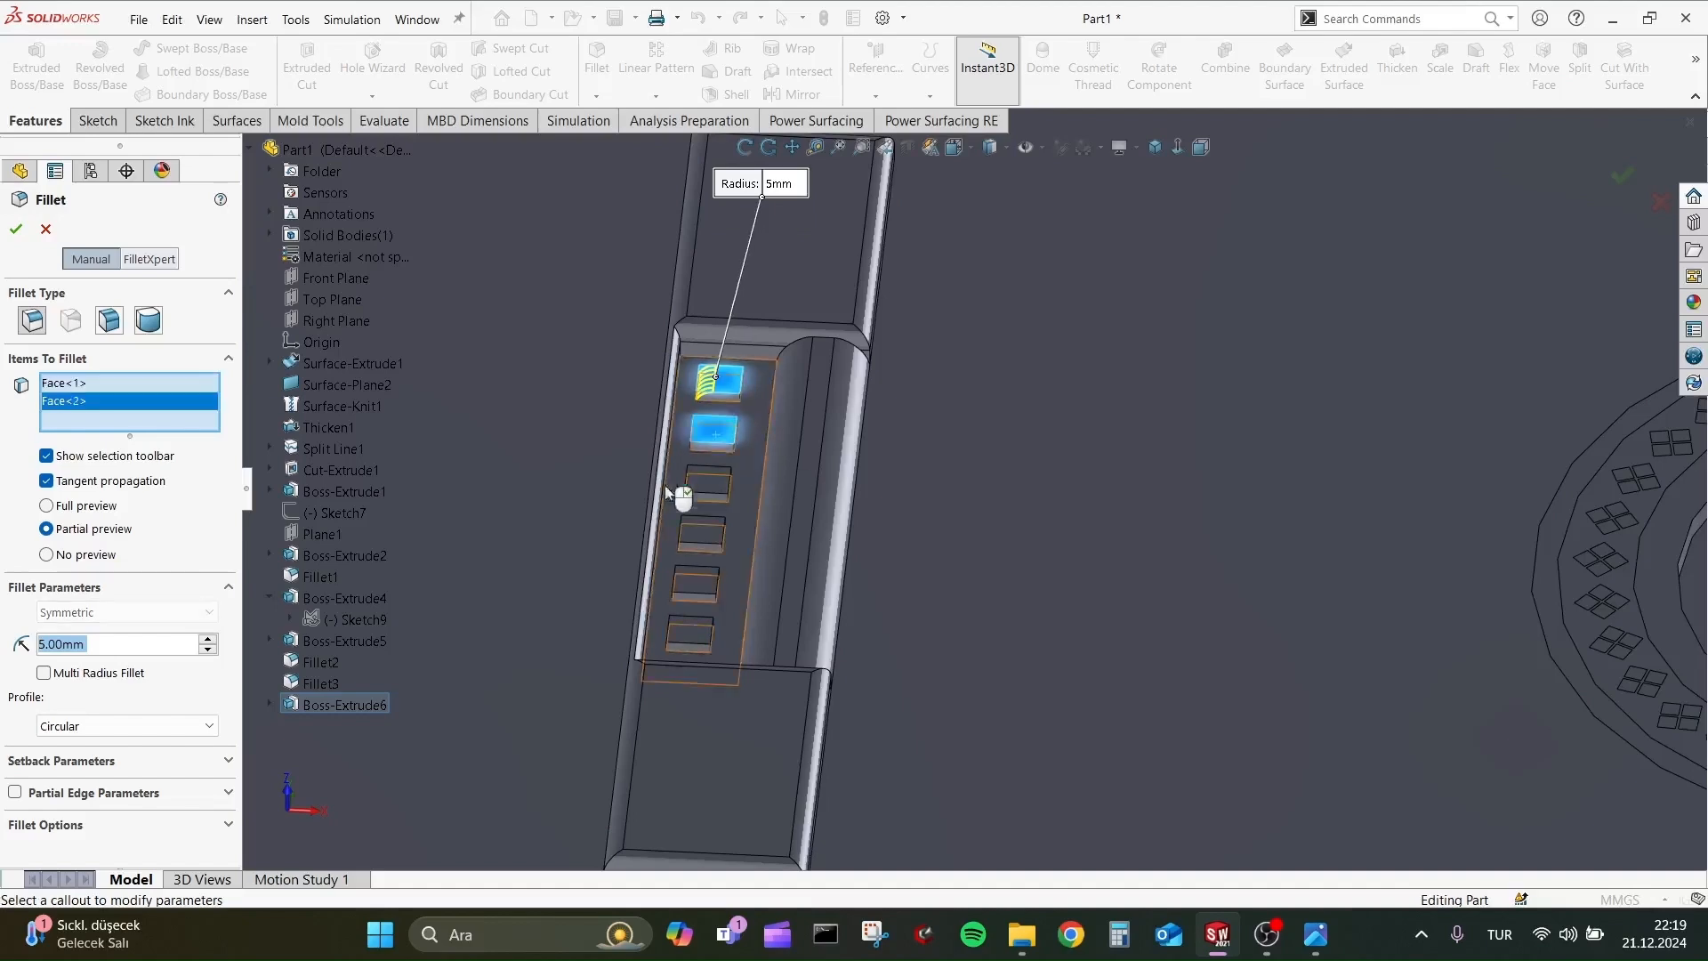
left_click(704, 480)
left_click(707, 521)
left_click(698, 580)
left_click(689, 631)
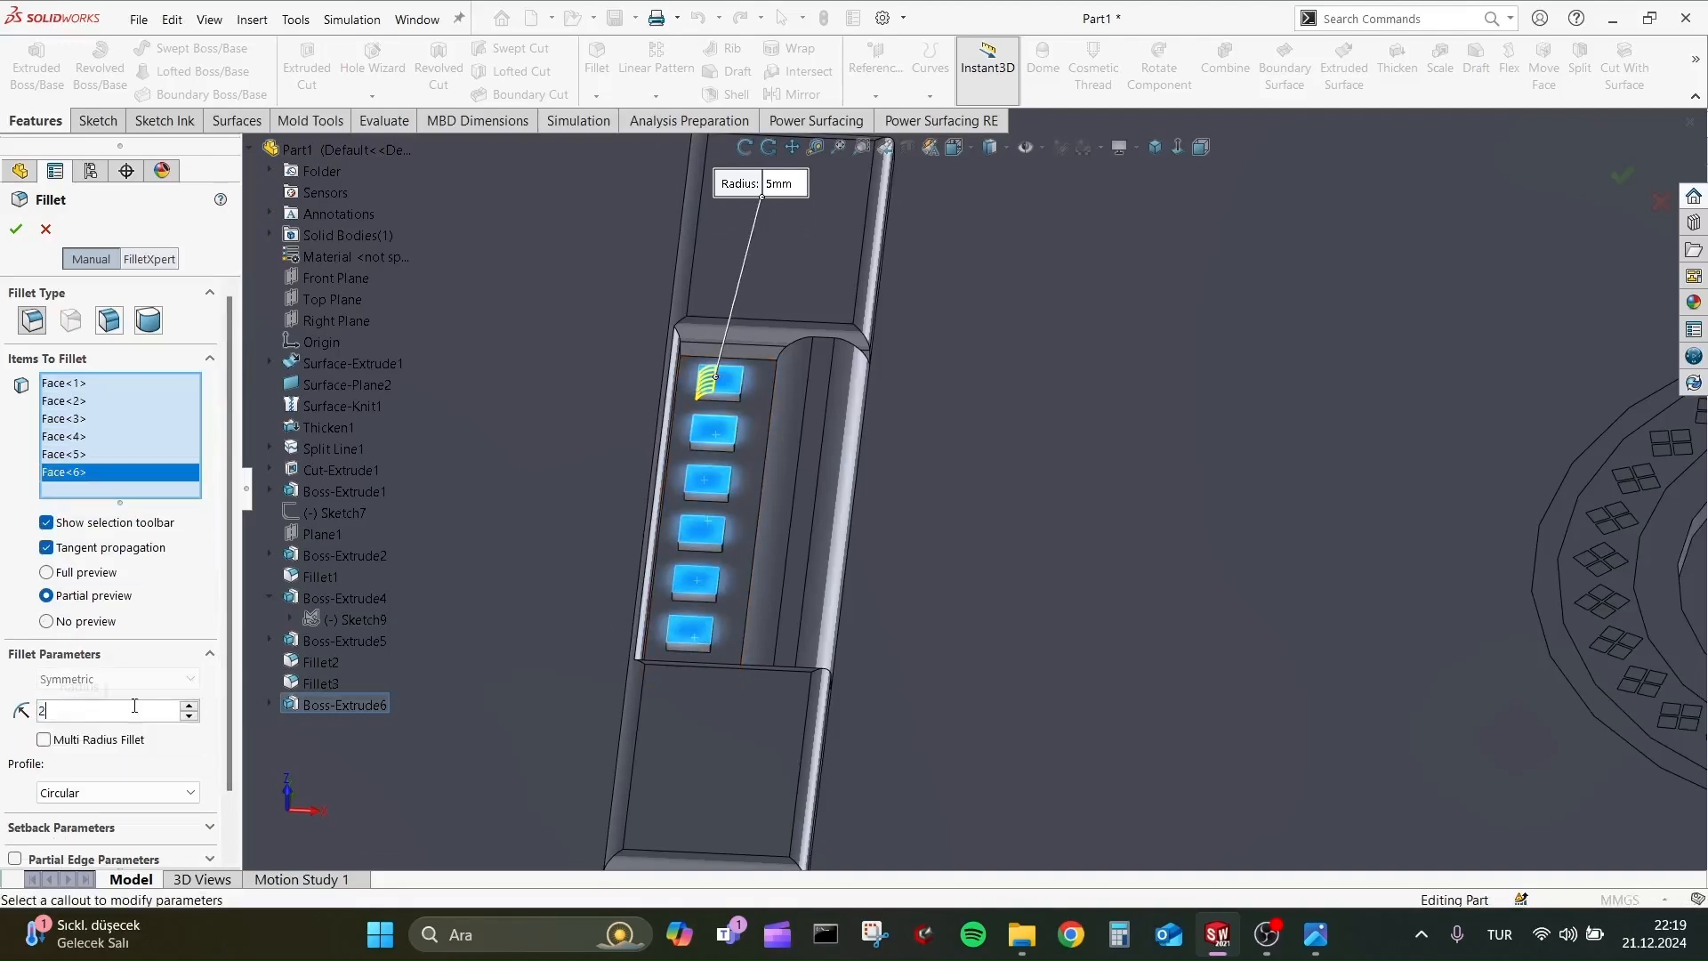
left_click(16, 230)
scroll(812, 499, "up", 7)
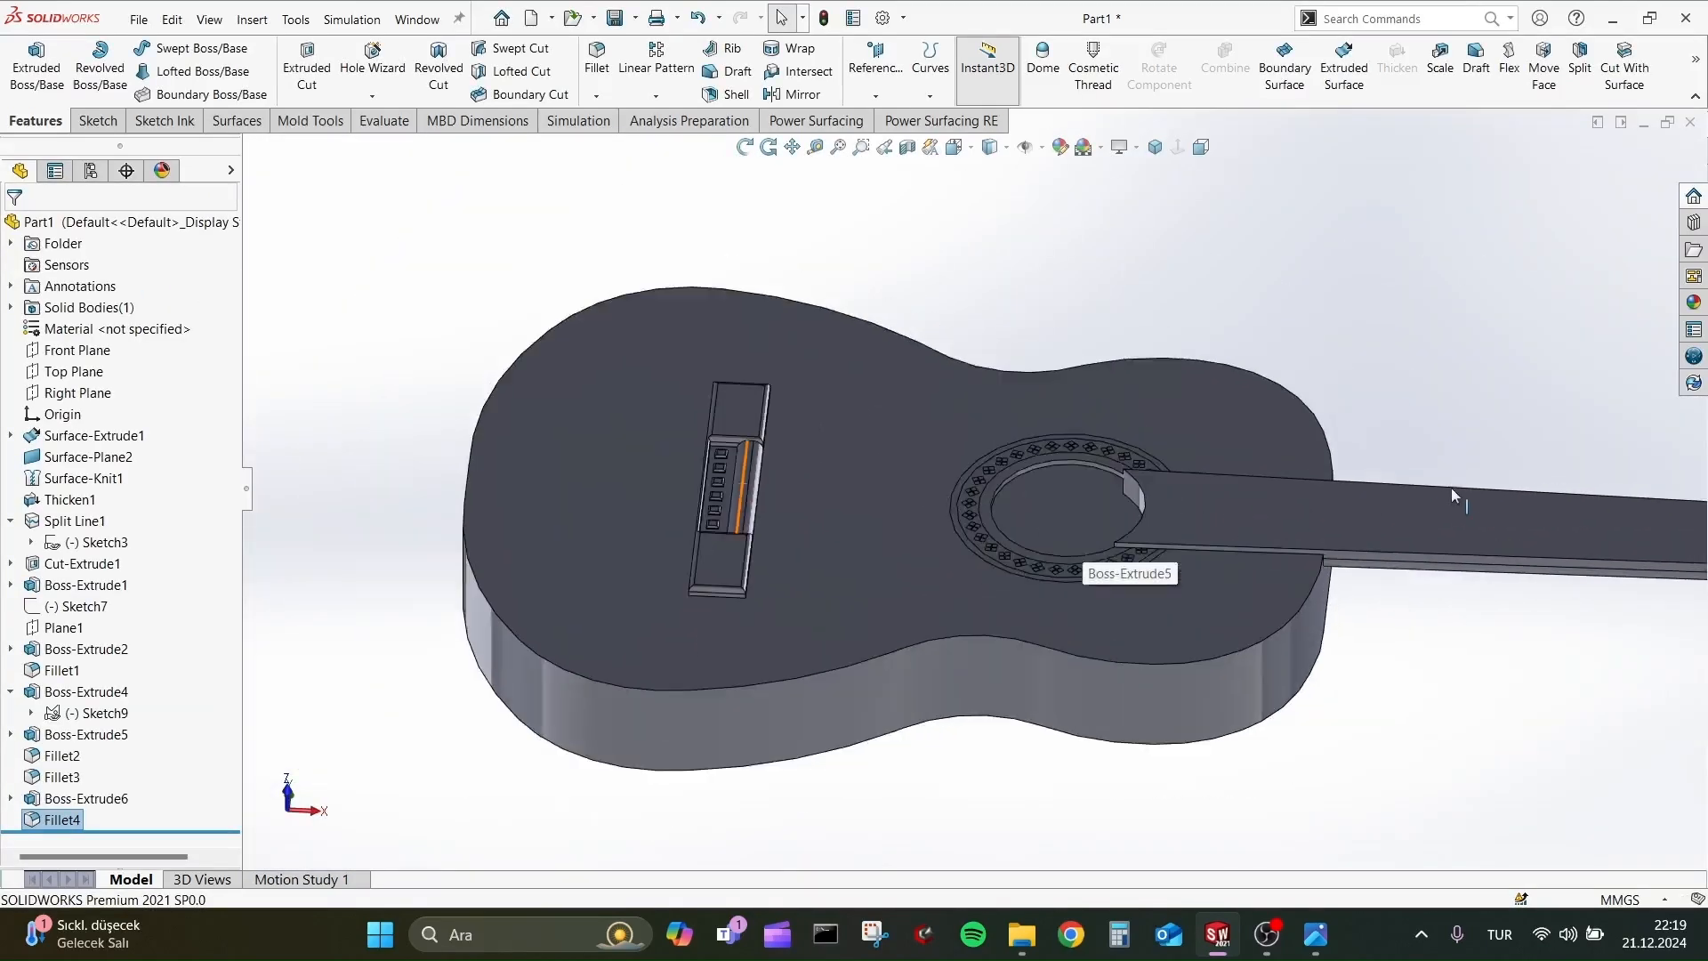
middle_click_drag(1452, 496, 1299, 467)
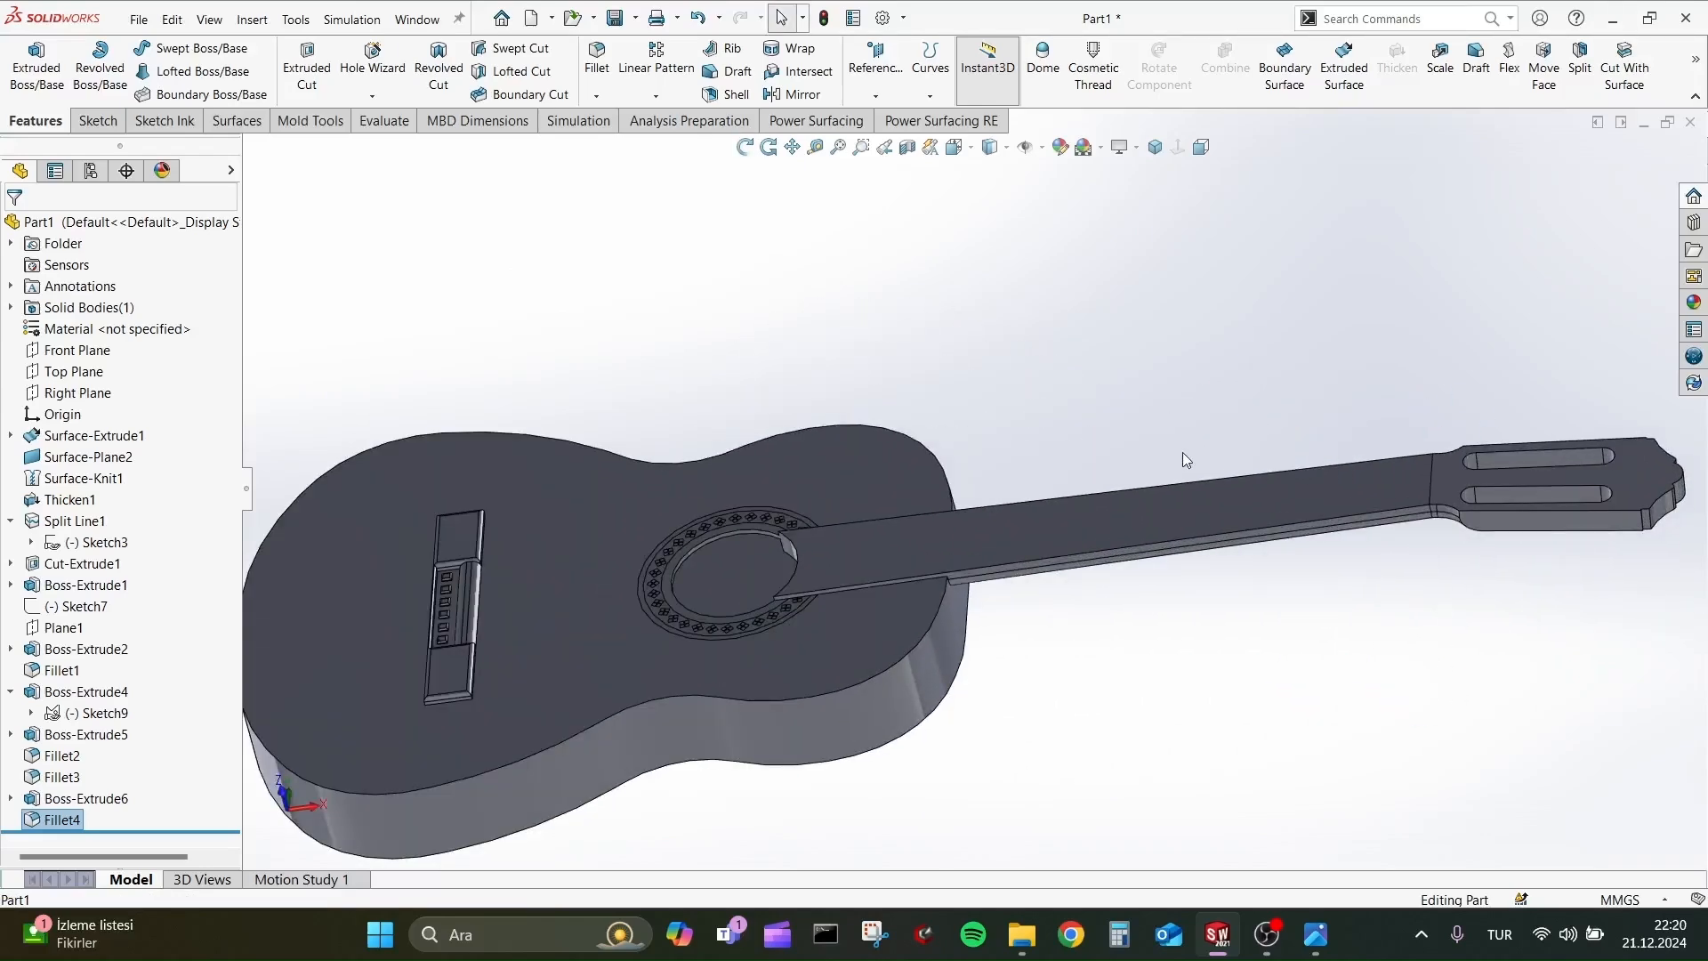
Start a sketch on the neck's top face and check the fret layout in the reference picture 2.png.
scroll(1182, 451, "up", 2)
key("alt+Tab")
key("alt+Tab")
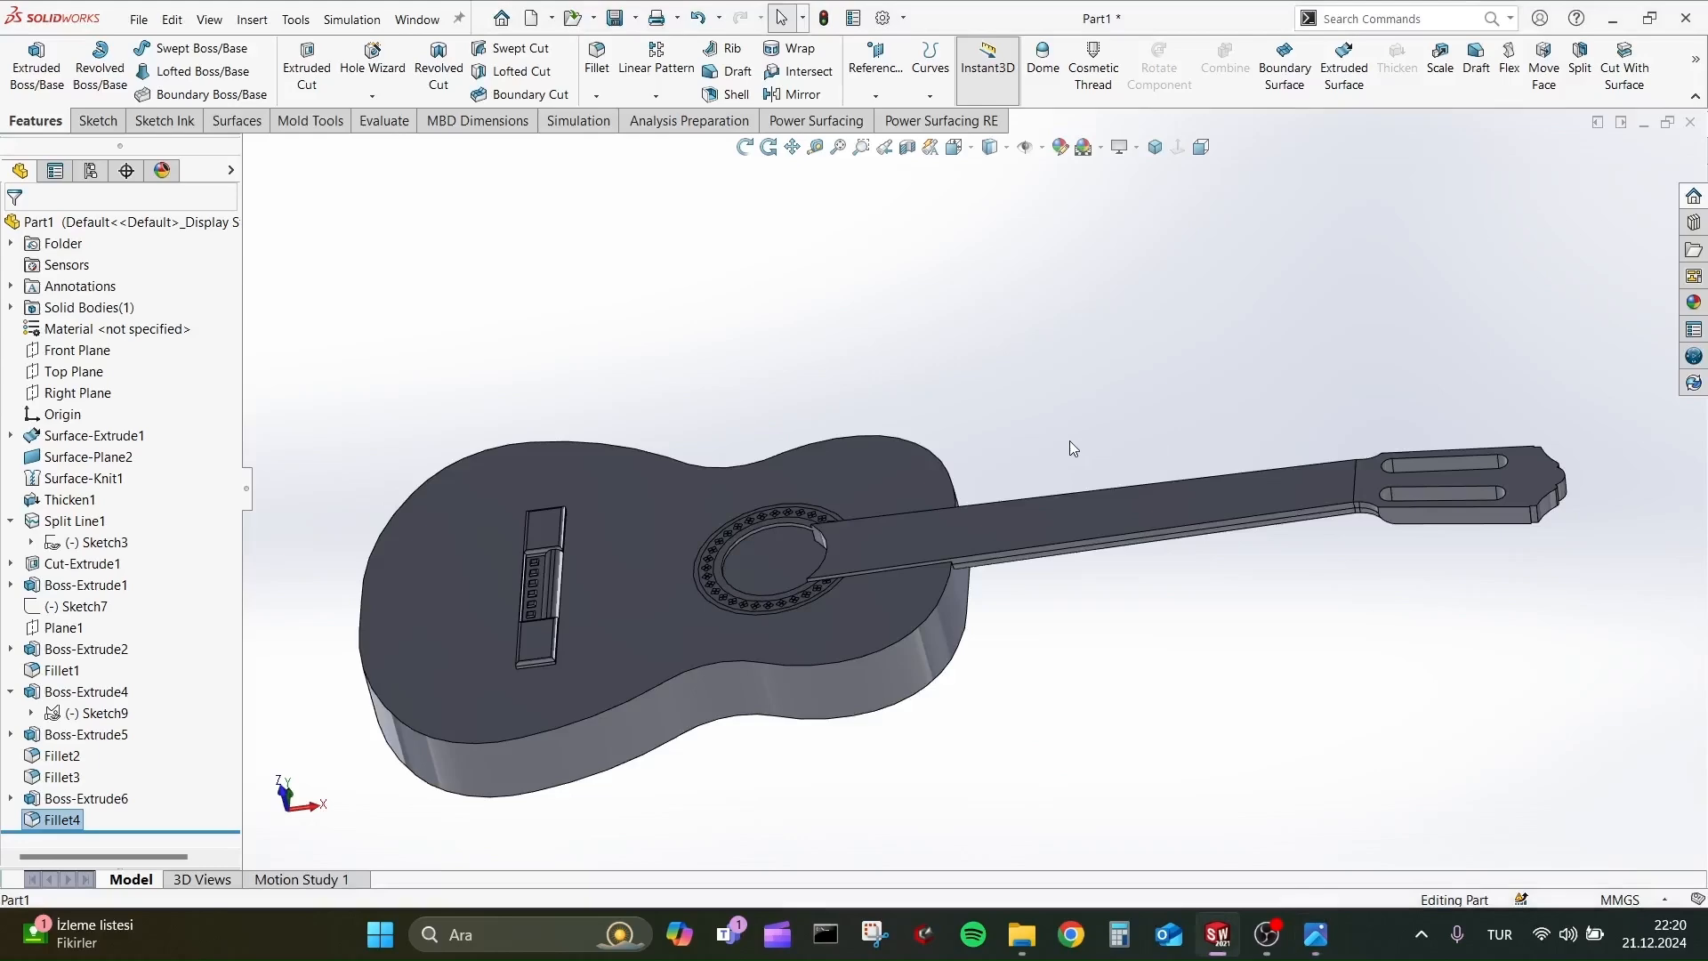
left_click(1076, 514)
left_click(1150, 478)
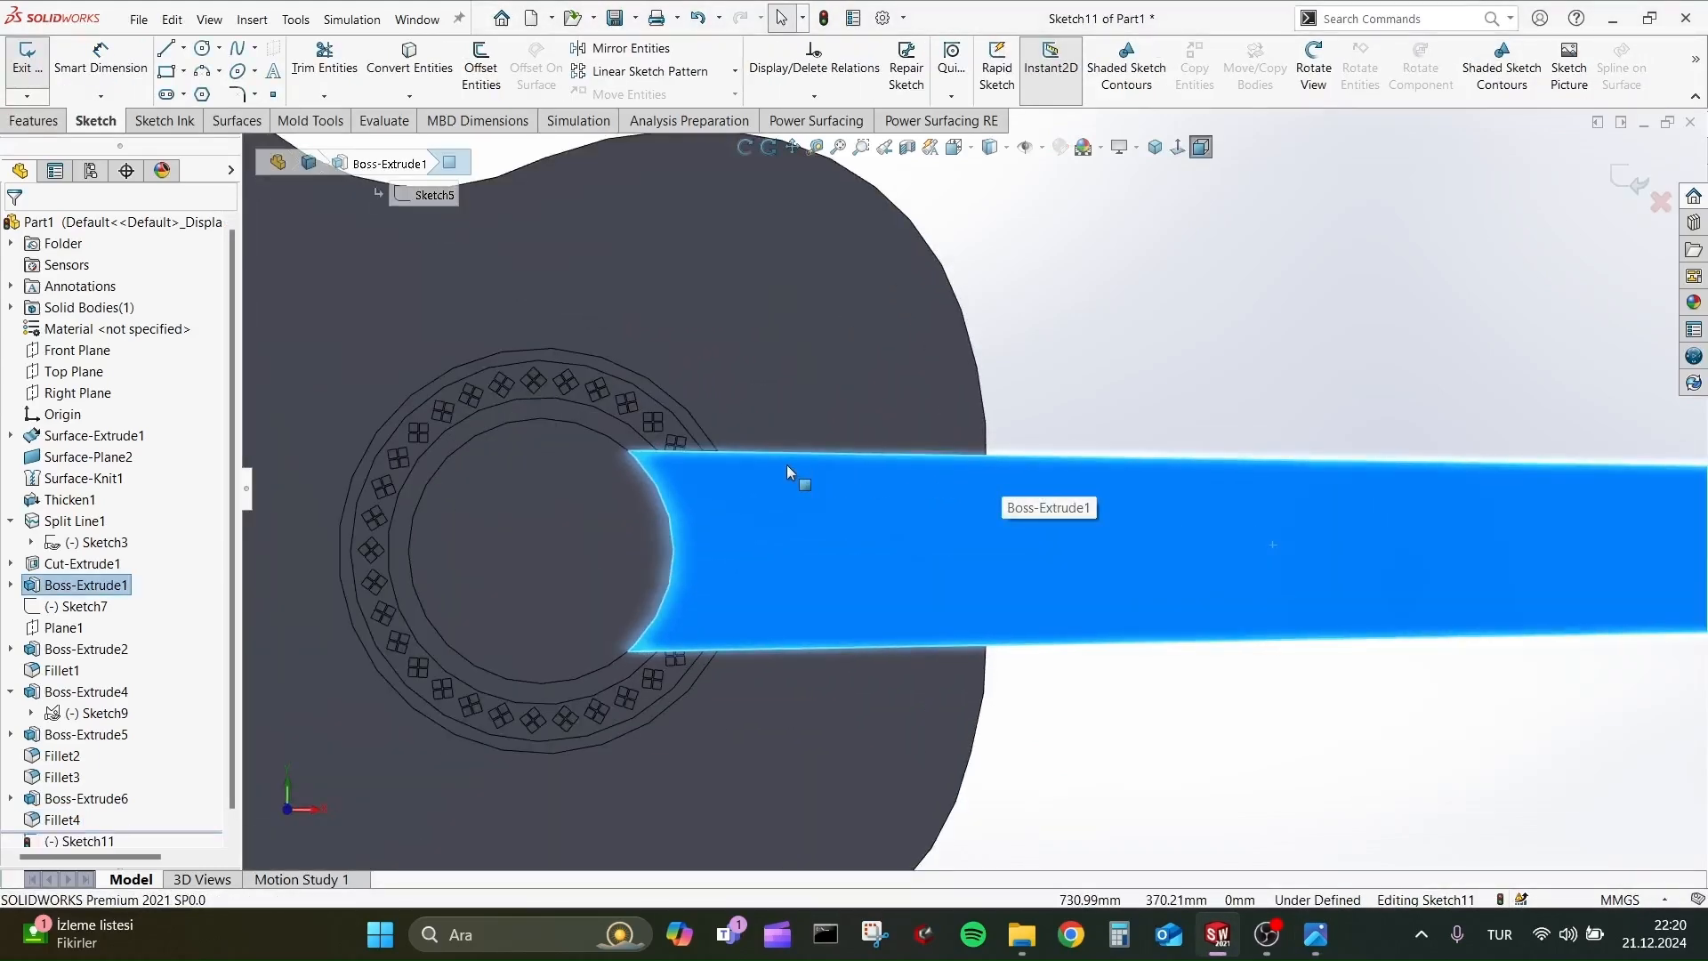
scroll(856, 527, "up", 1)
left_click(1069, 440)
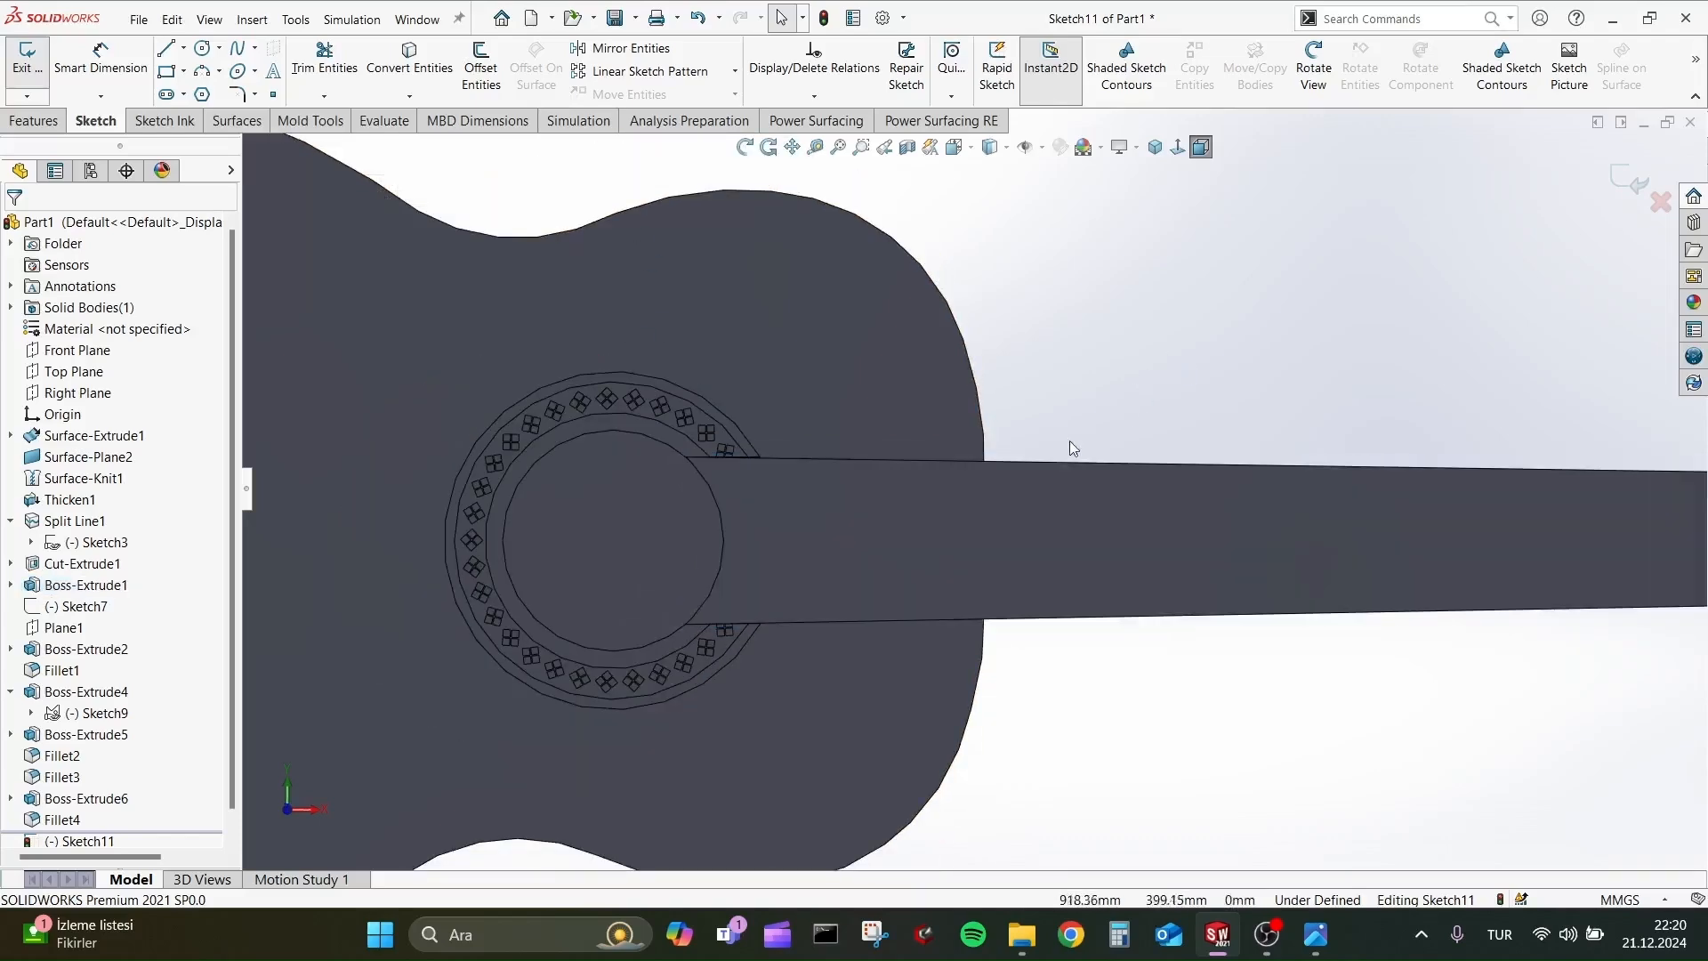
key("alt+Tab")
left_click_drag(1032, 515, 574, 414)
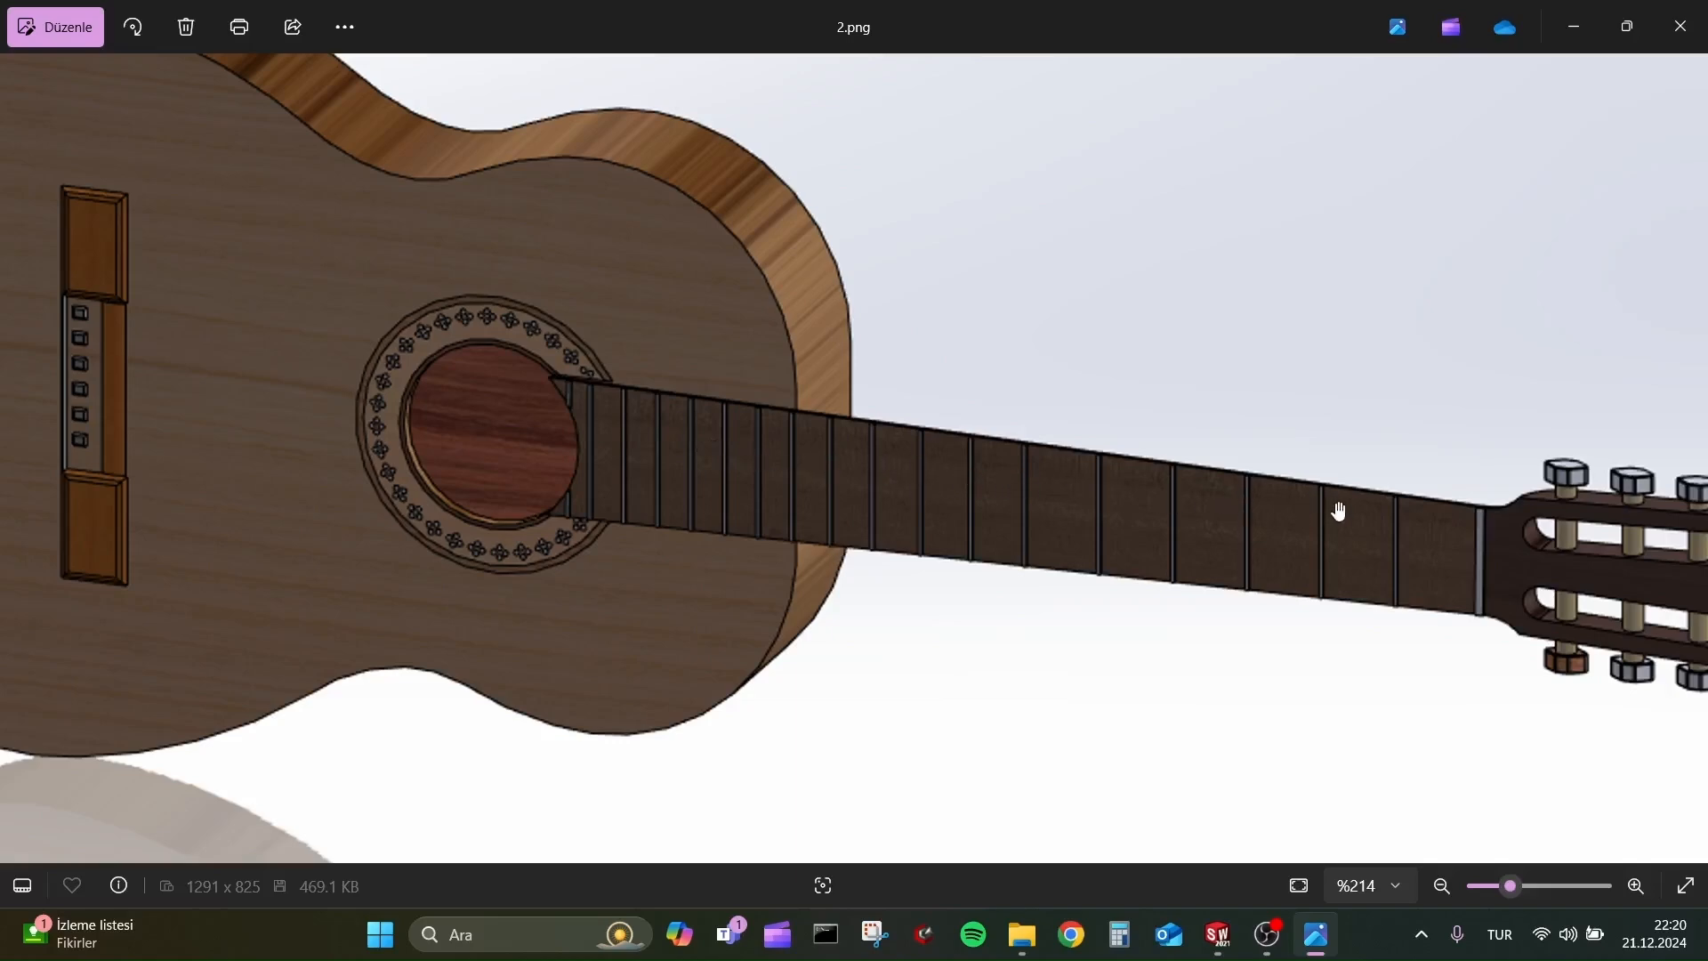
key("alt+Tab")
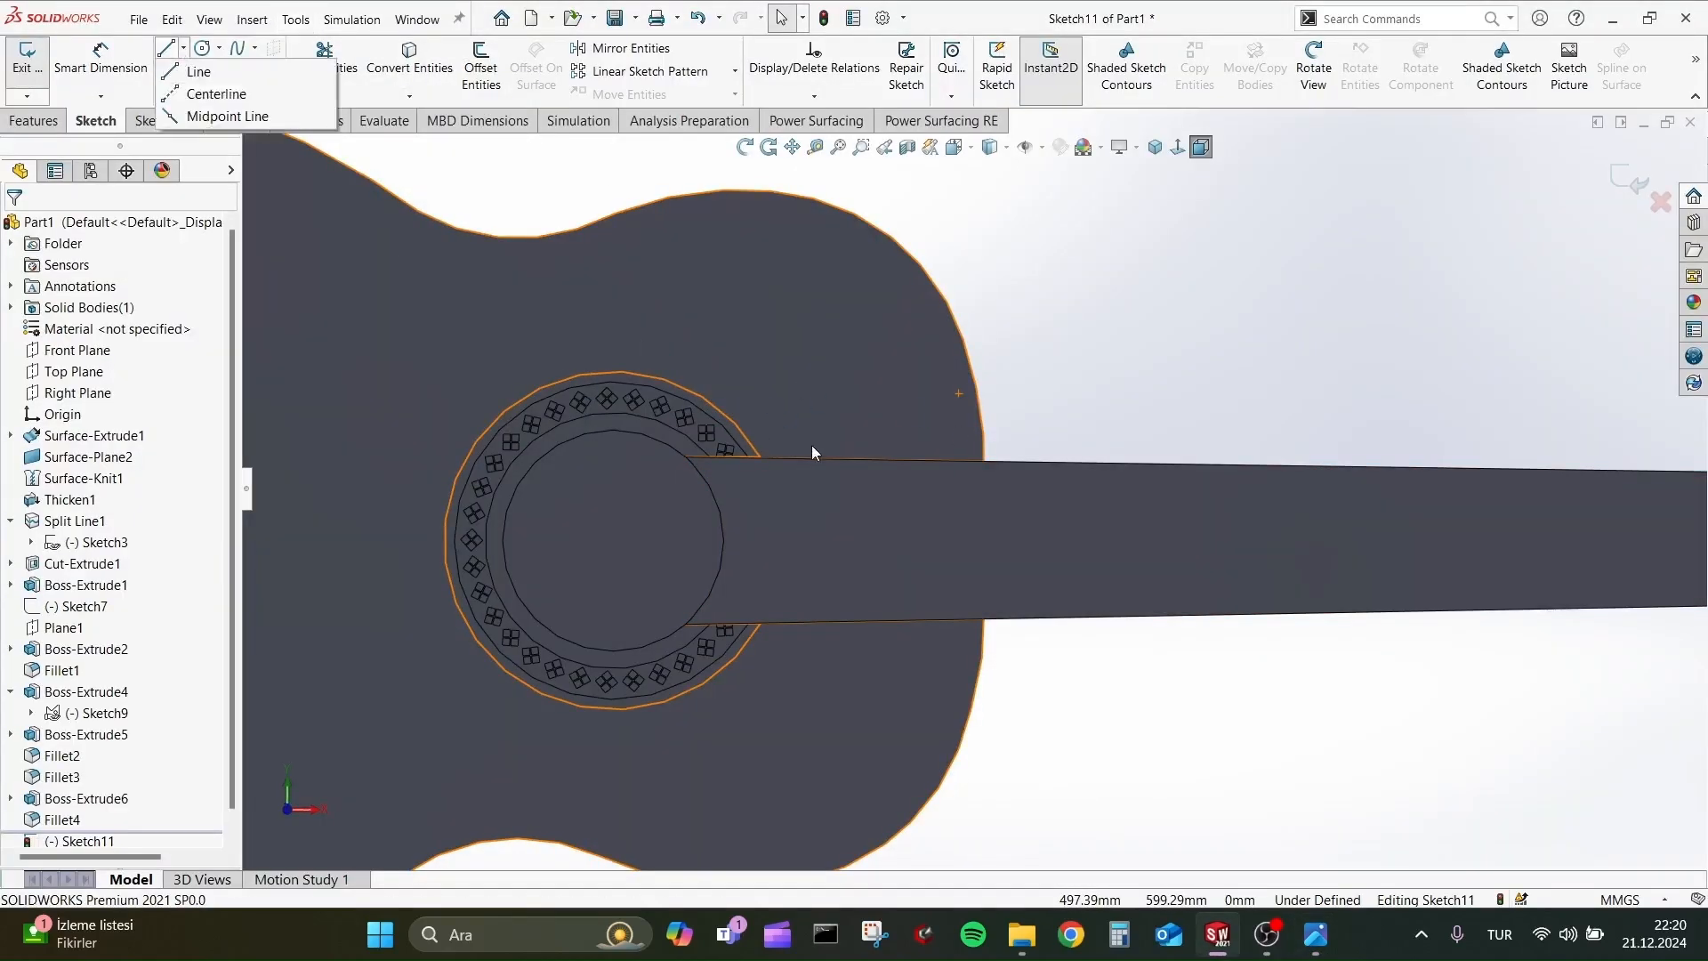
Convert the two long edges of the neck's top face into sketch lines.
left_click(166, 48)
key("Escape")
left_click(1056, 474)
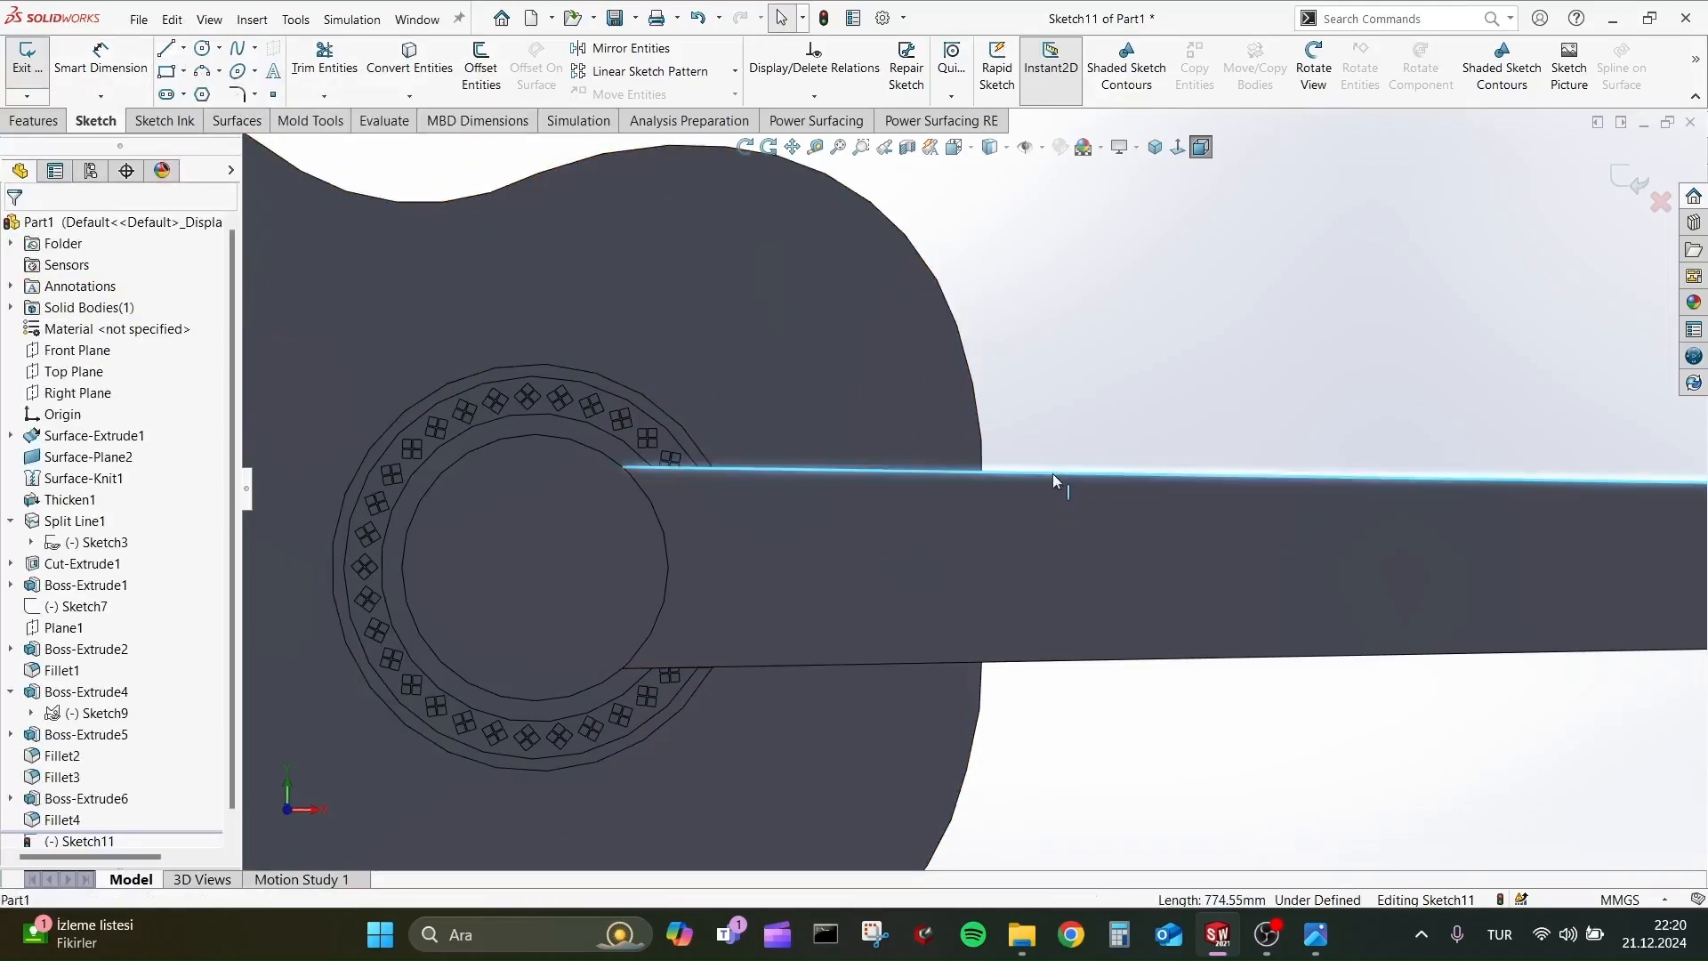
left_click(409, 56)
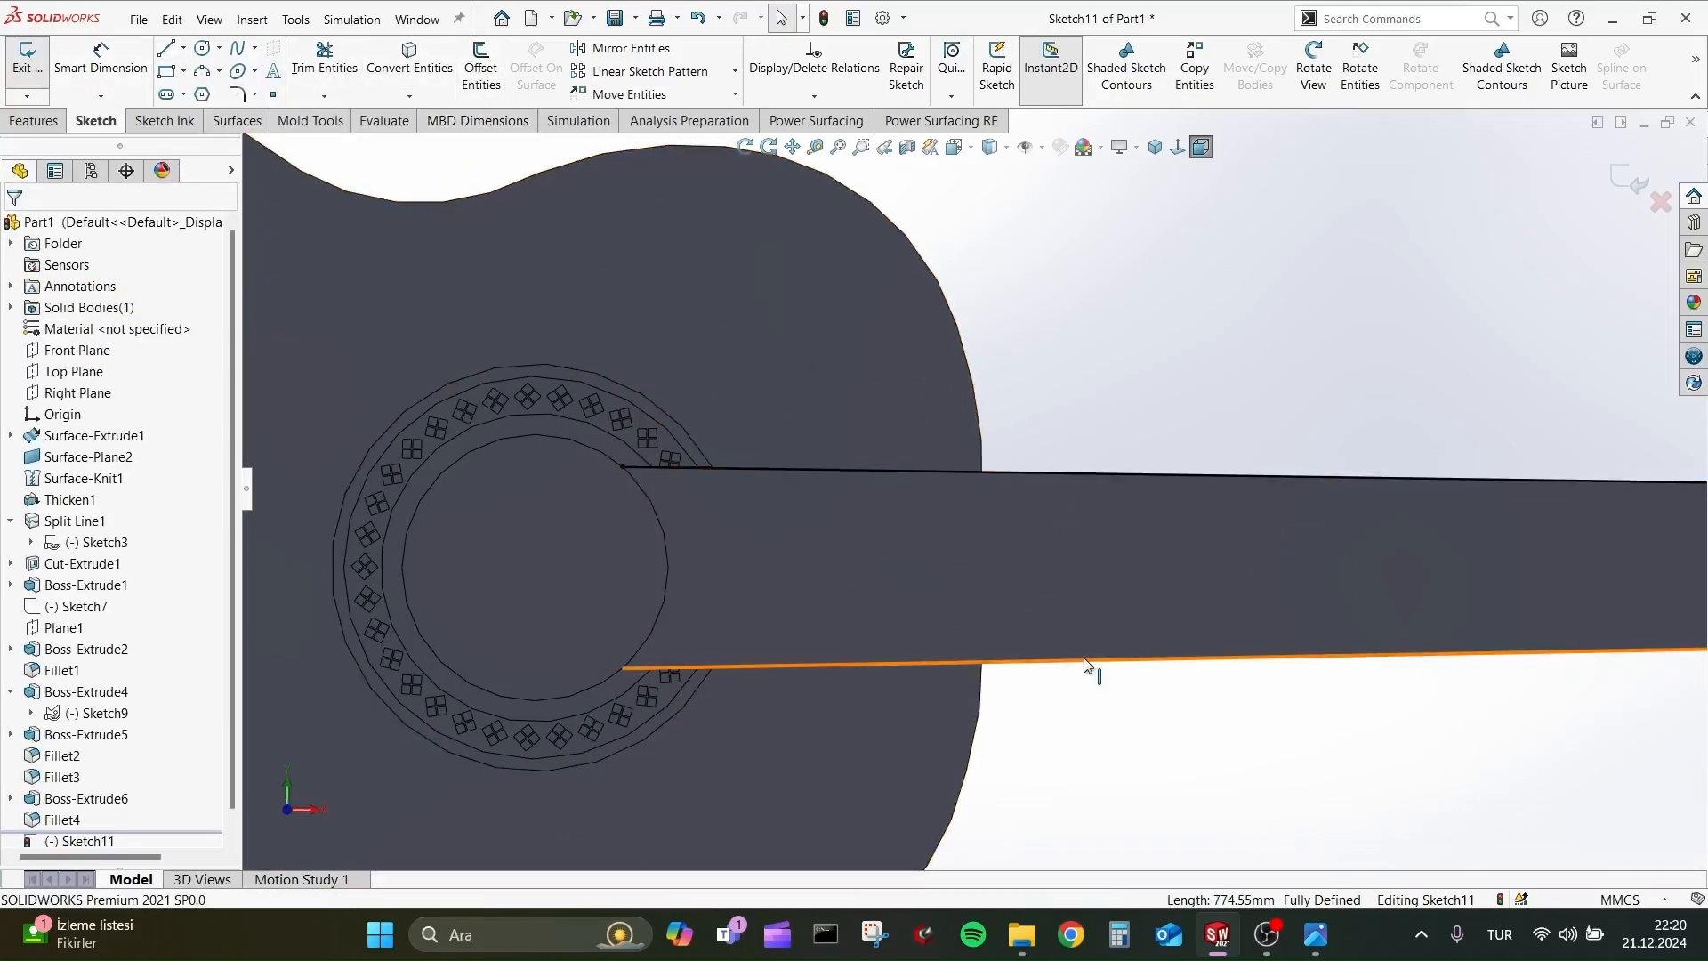
Draw a fret line about 113 mm long across the neck beside the sound hole, perpendicular to the neck's lower edge.
left_click(166, 48)
scroll(717, 487, "down", 5)
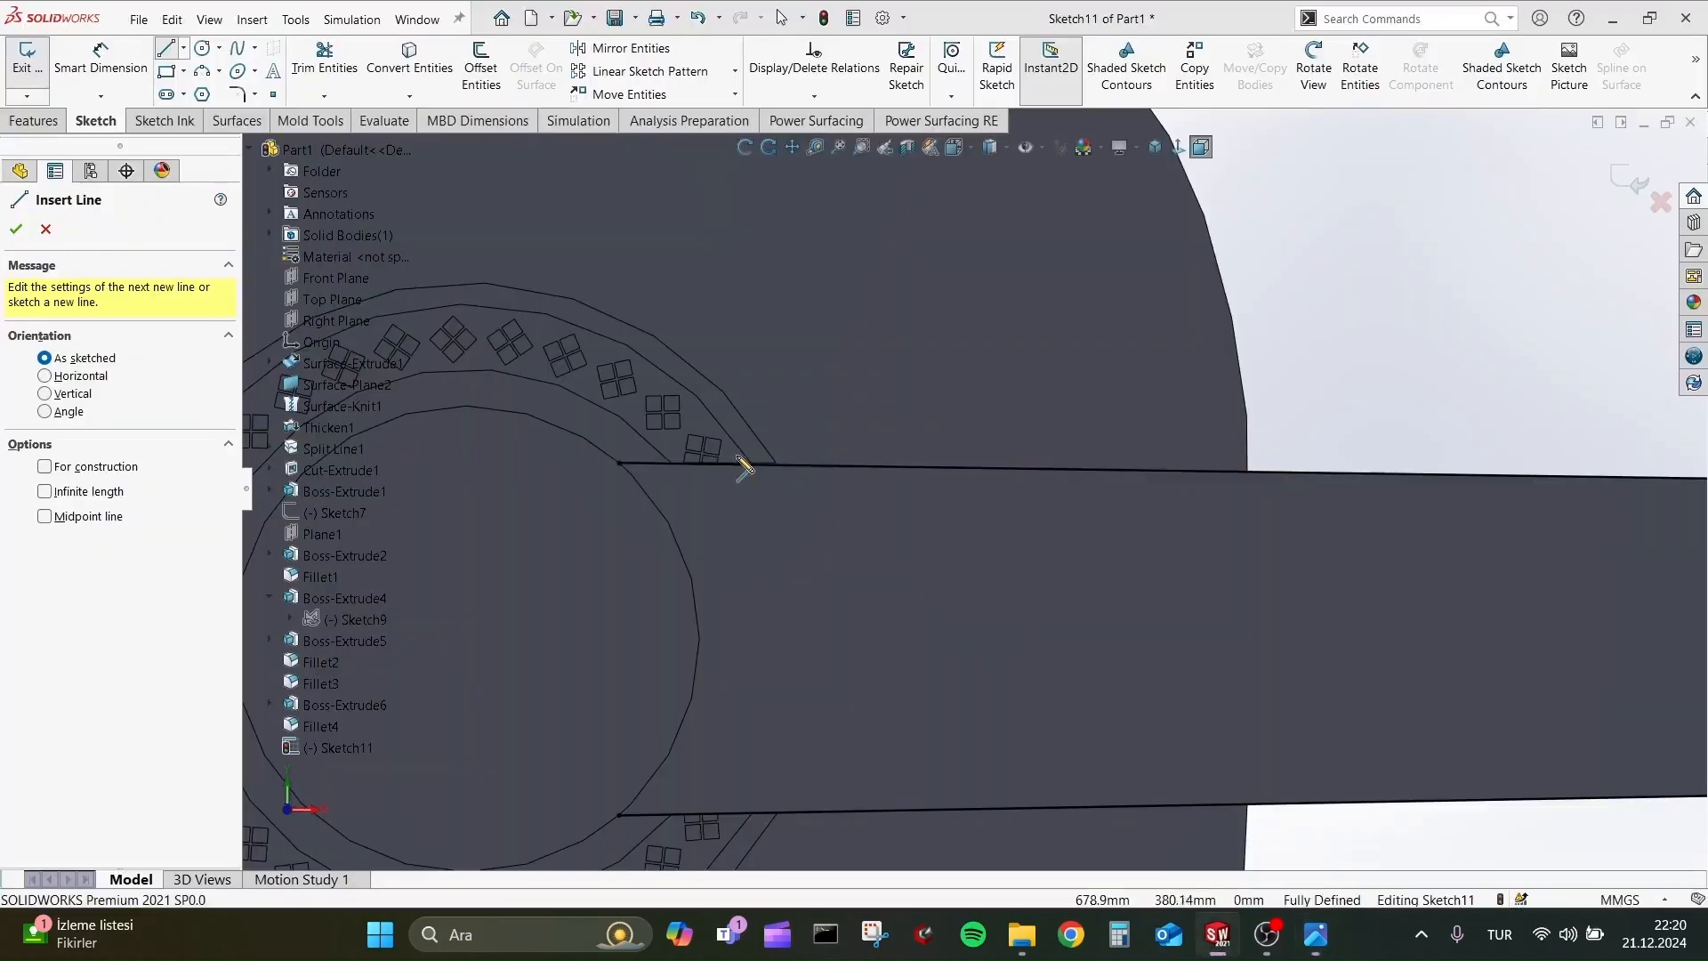
left_click(732, 463)
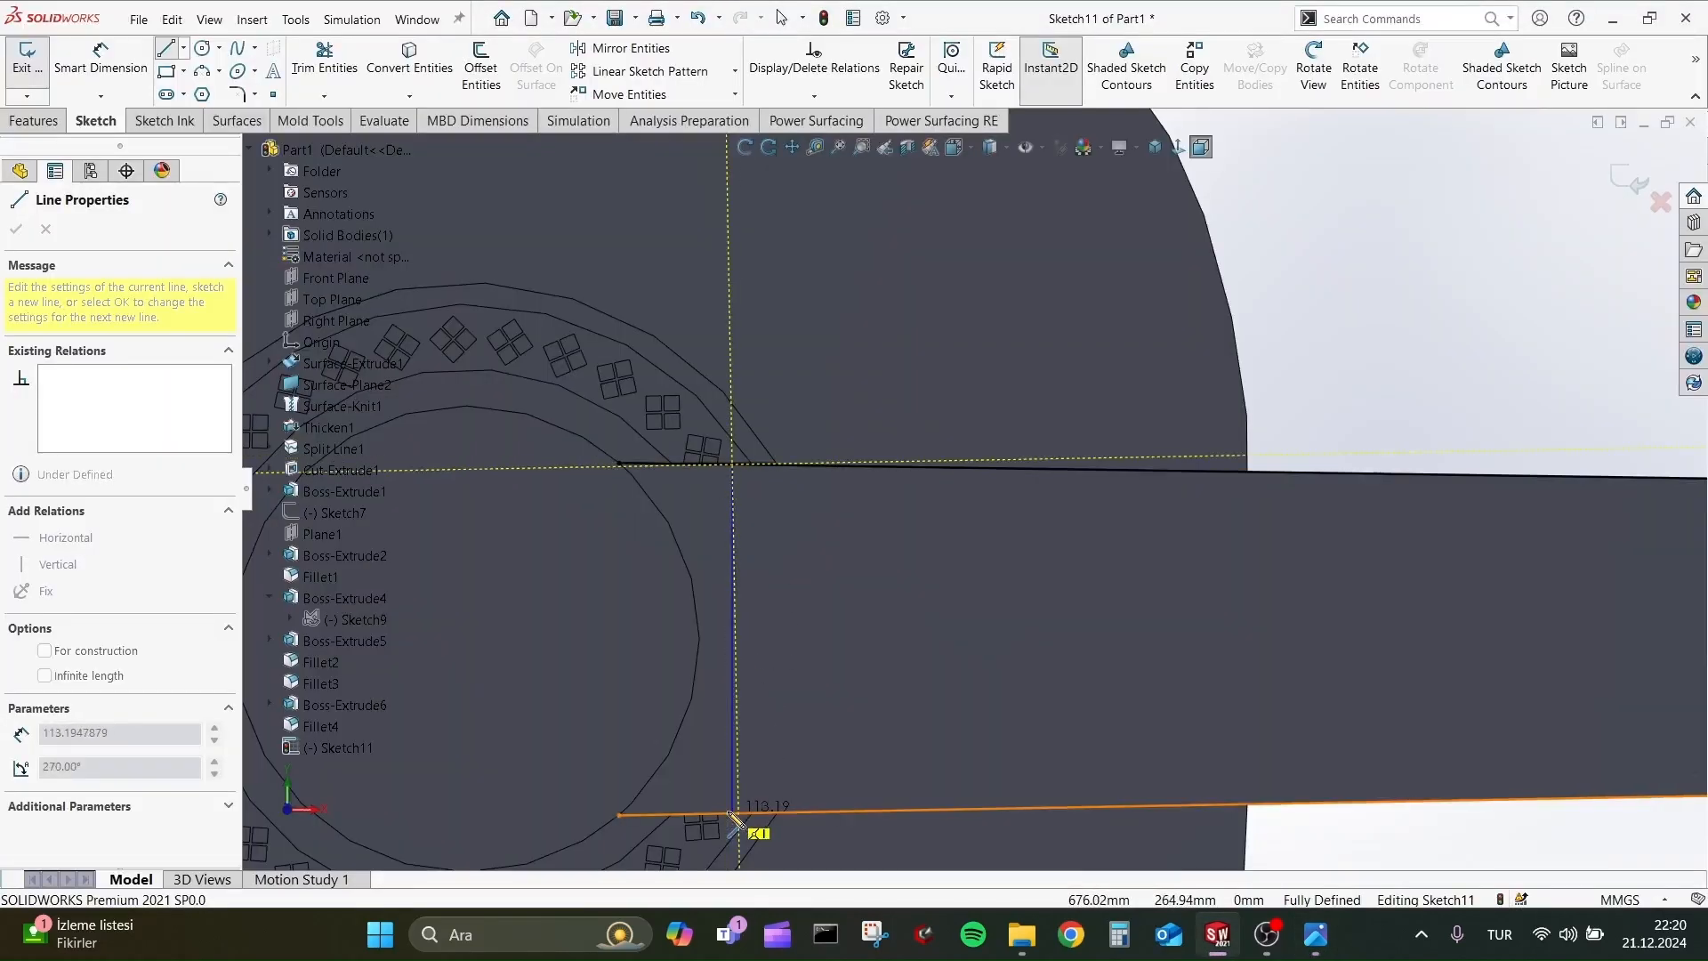
scroll(762, 724, "up", 4)
scroll(881, 614, "down", 4)
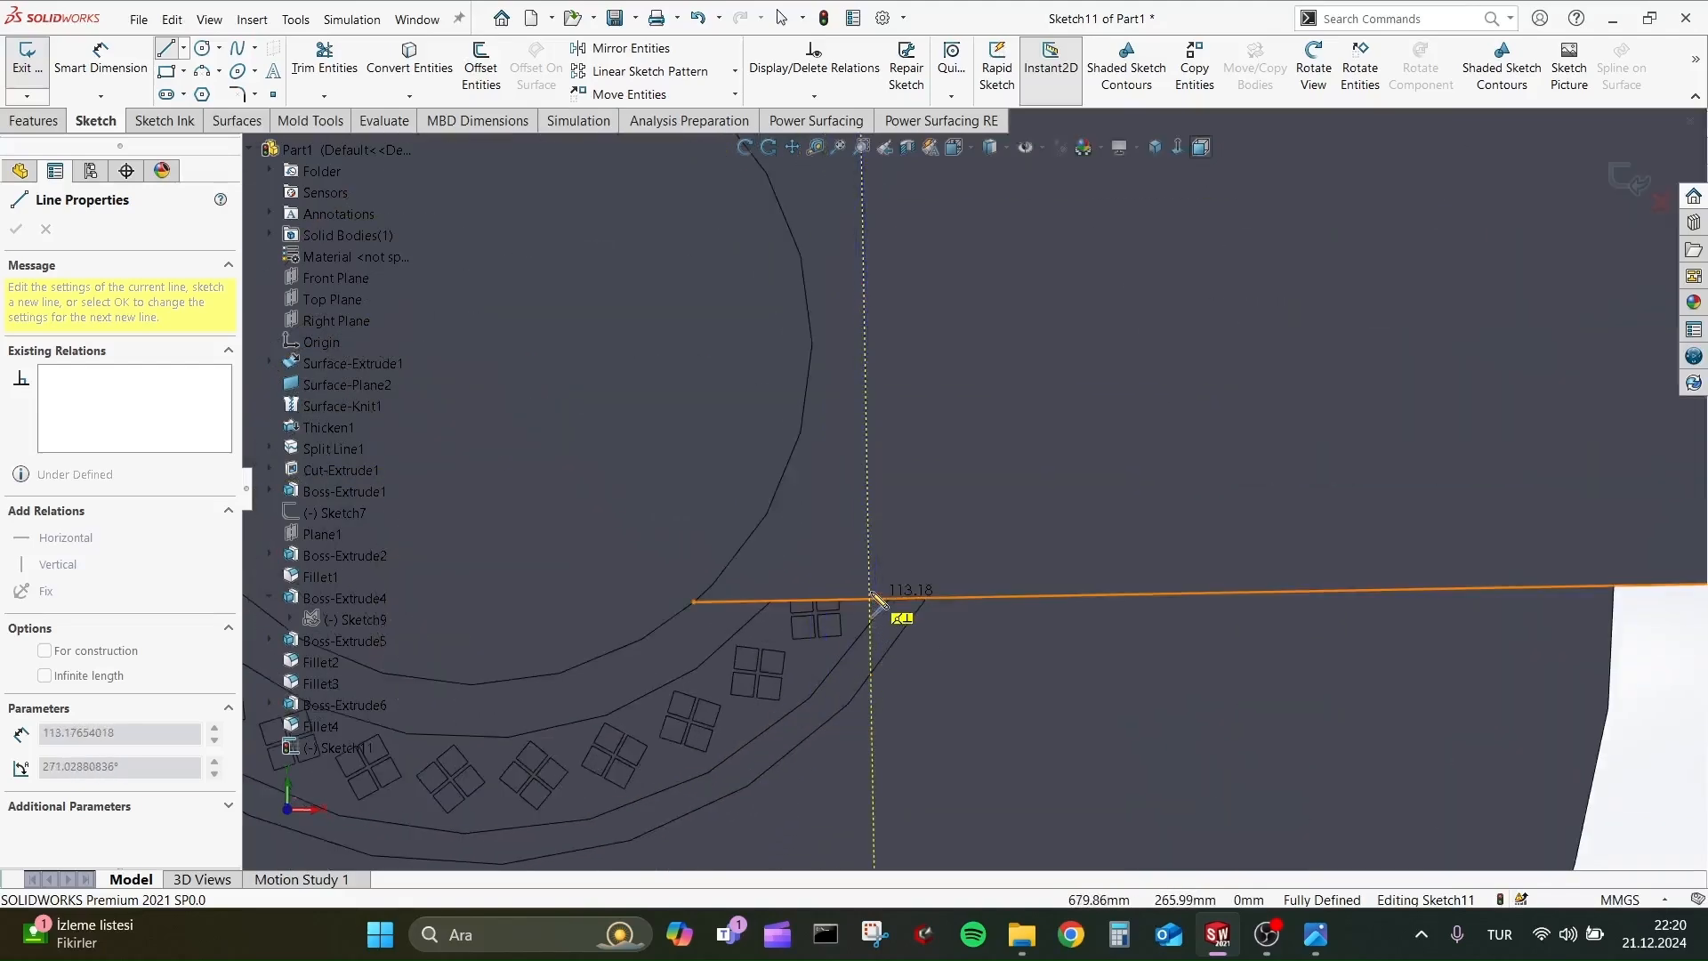
left_click(877, 602)
scroll(870, 456, "up", 3)
scroll(1030, 347, "up", 2)
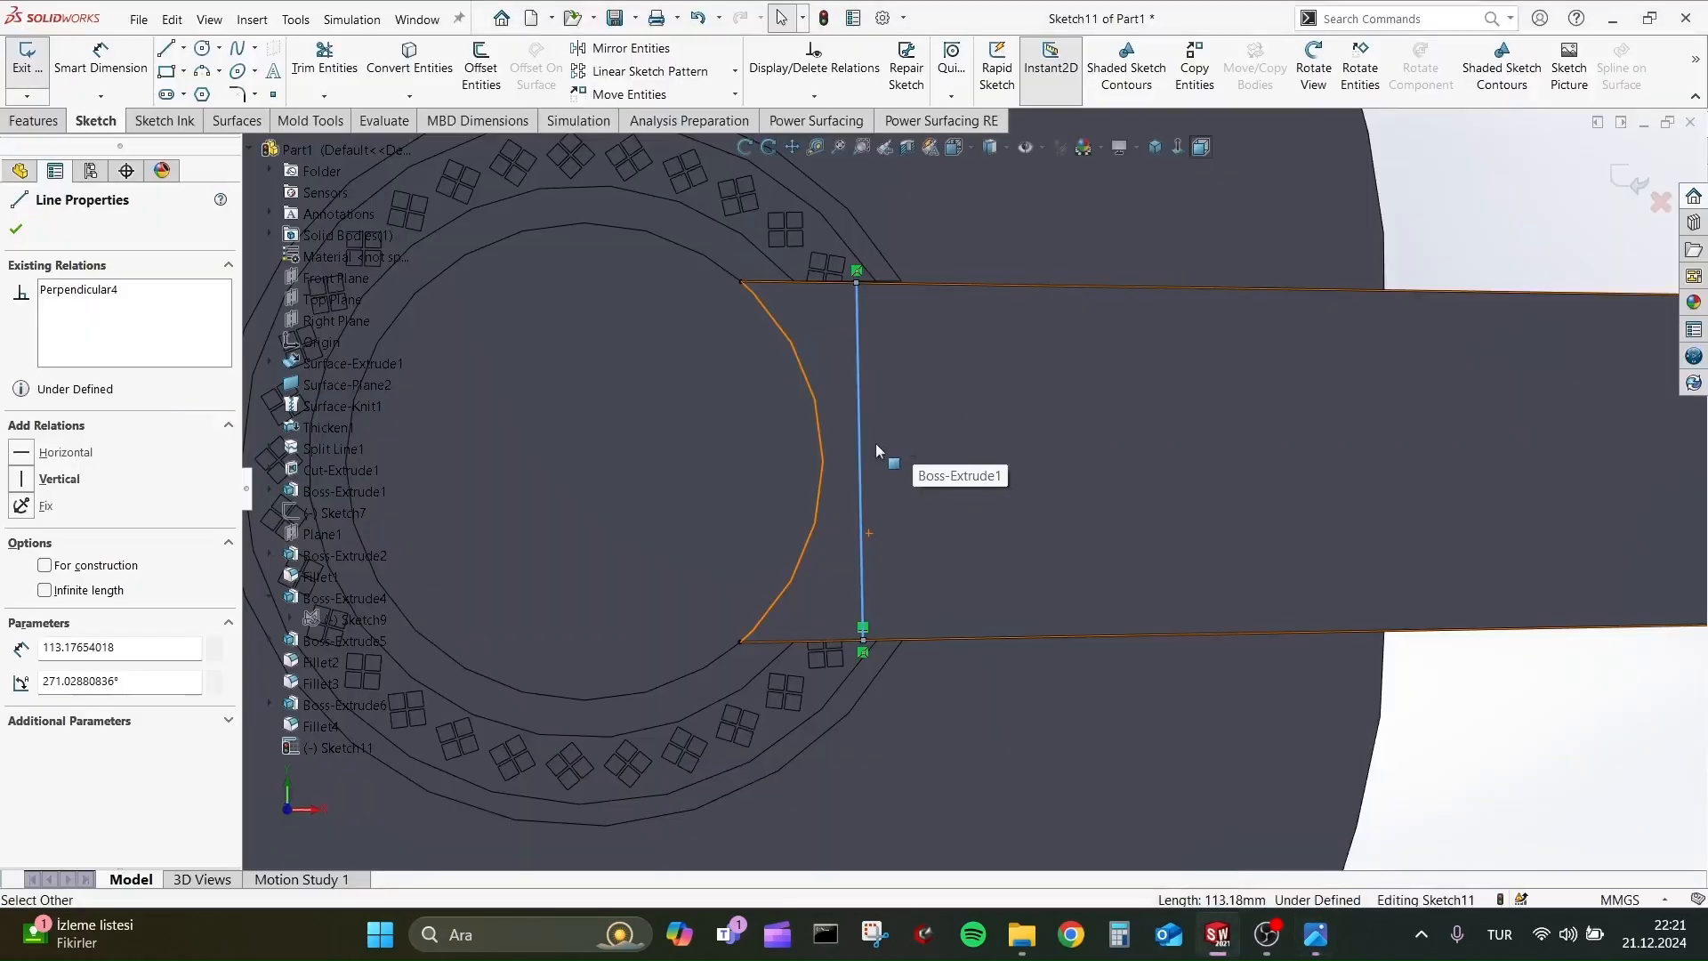
scroll(876, 443, "up", 3)
key("Escape")
scroll(938, 450, "down", 5)
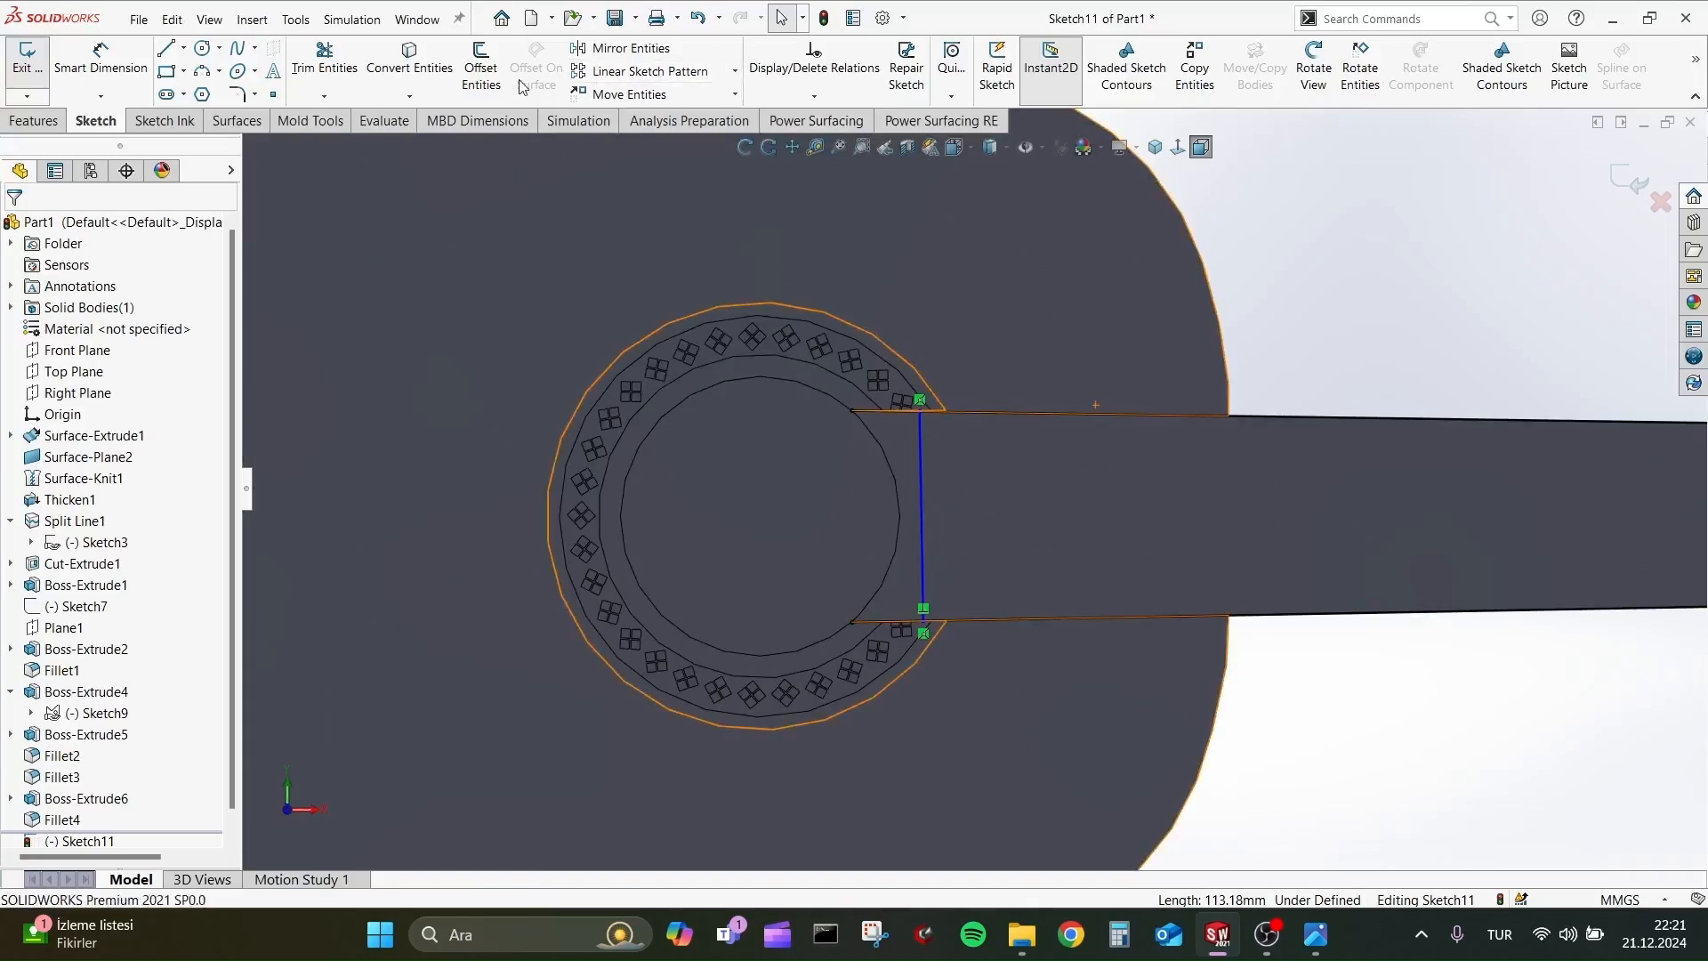
Pattern the fret line linearly along the X-axis into seven instances with 28 mm spacing.
left_click(641, 71)
left_click(921, 464)
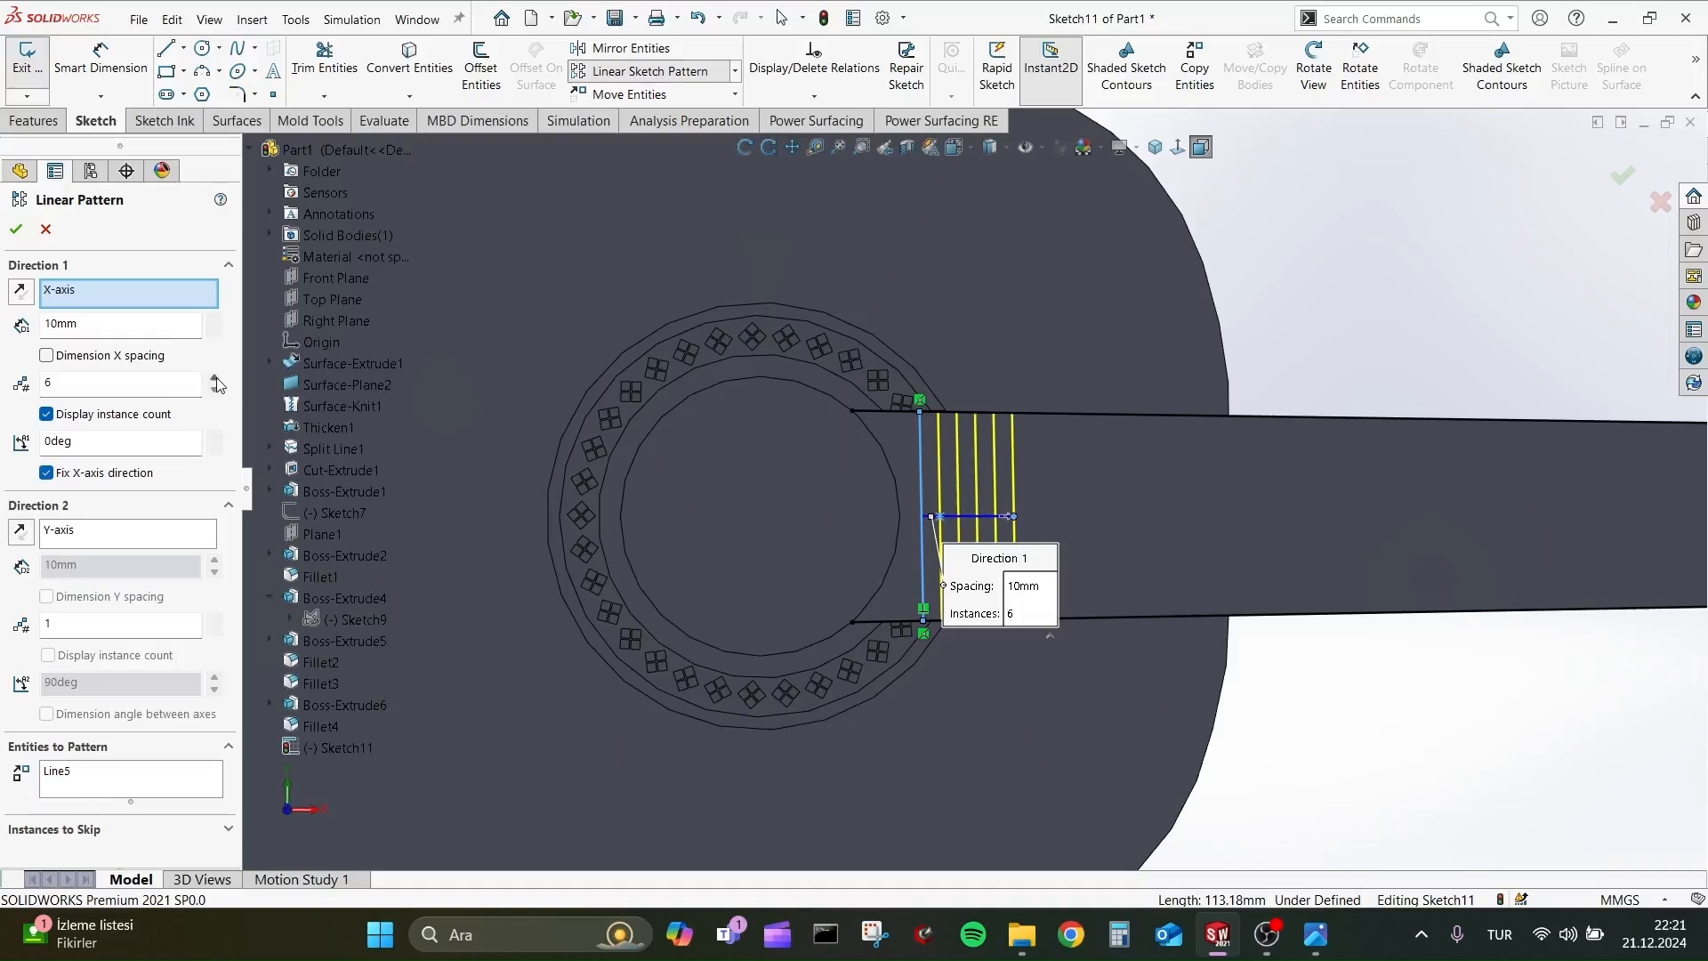
left_click(214, 378)
left_click(215, 316)
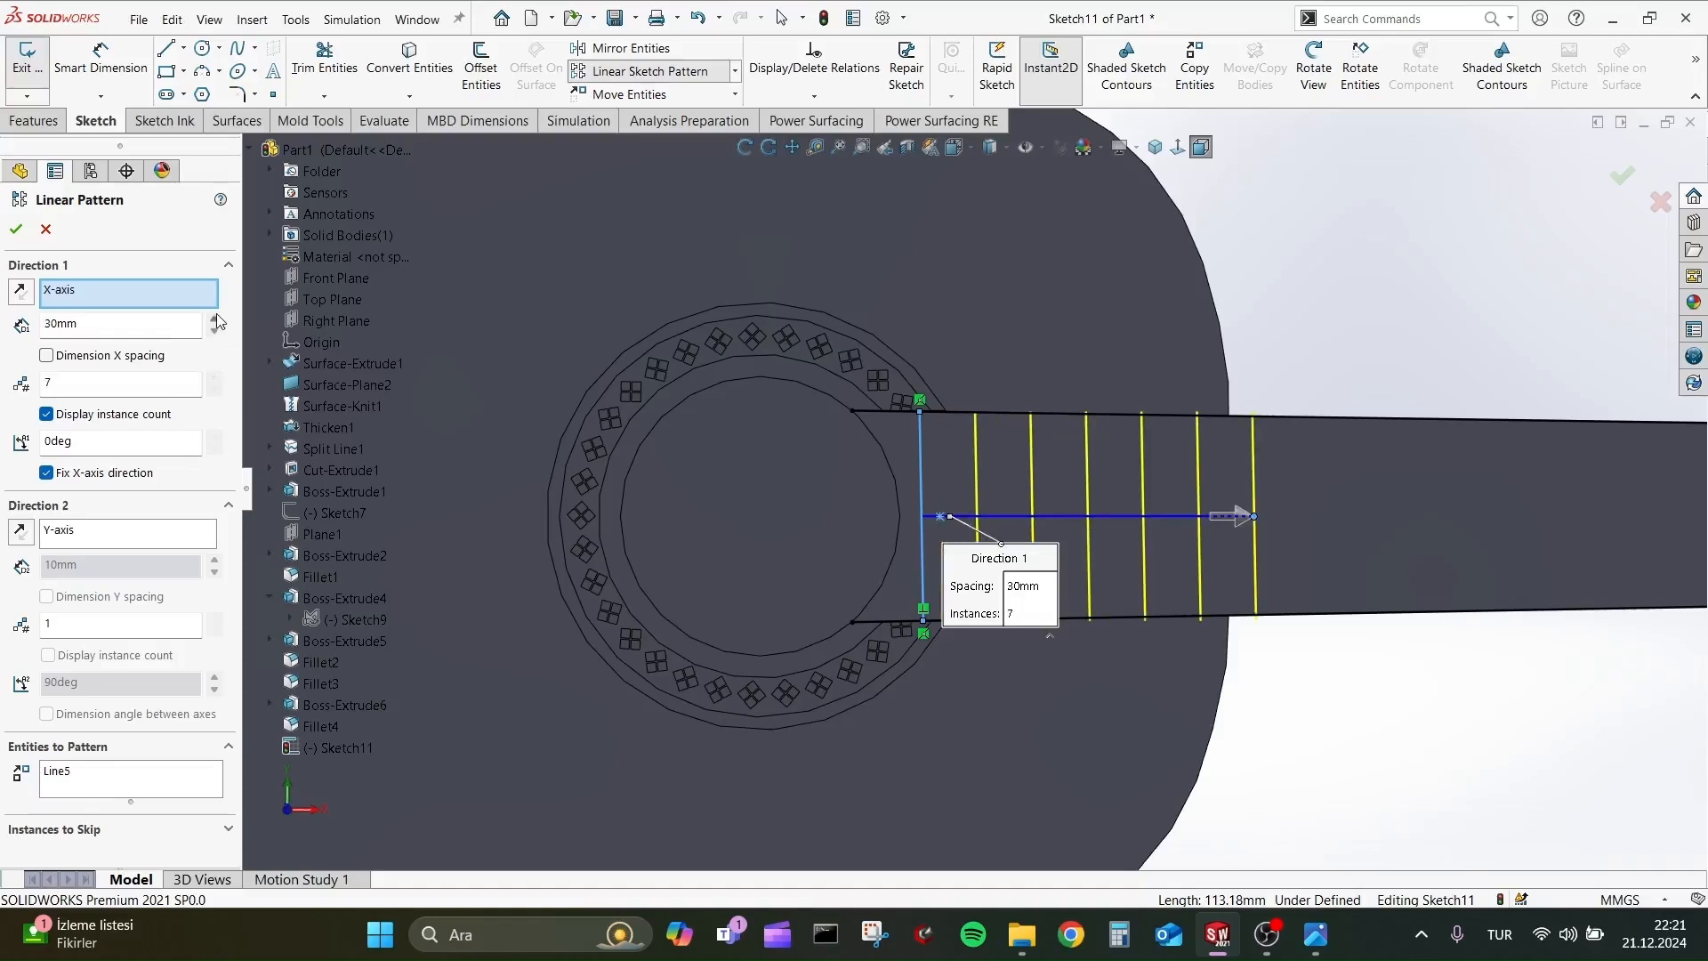
type("25mm")
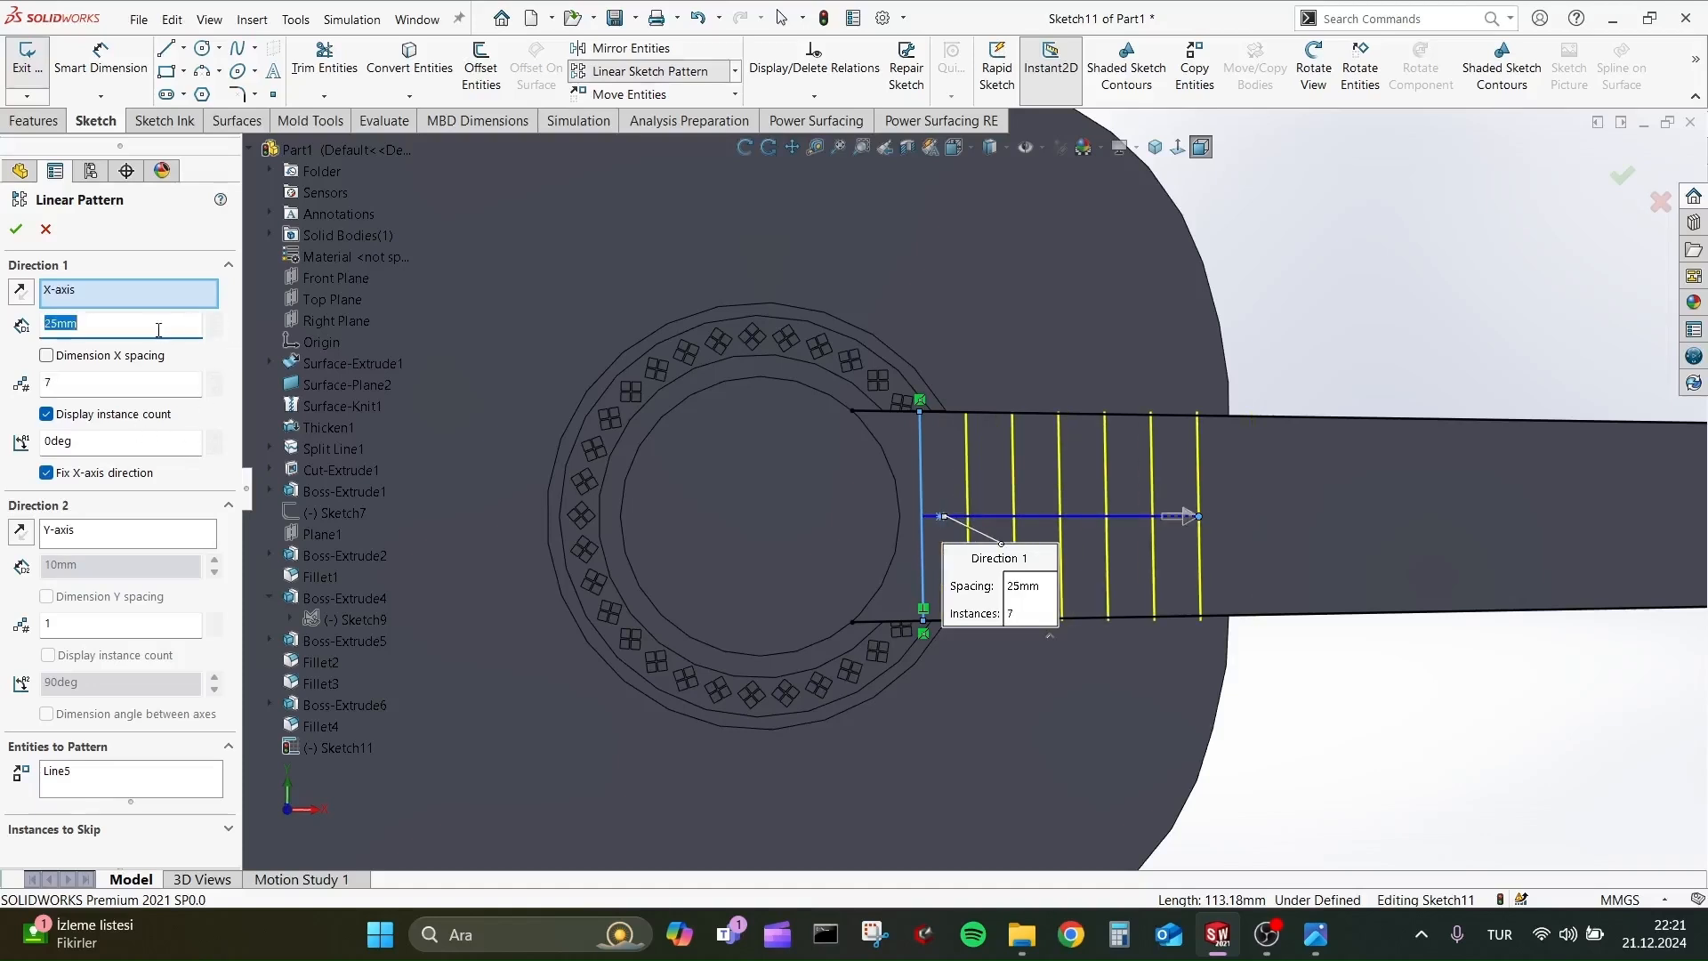
type("27mm")
type("28mm")
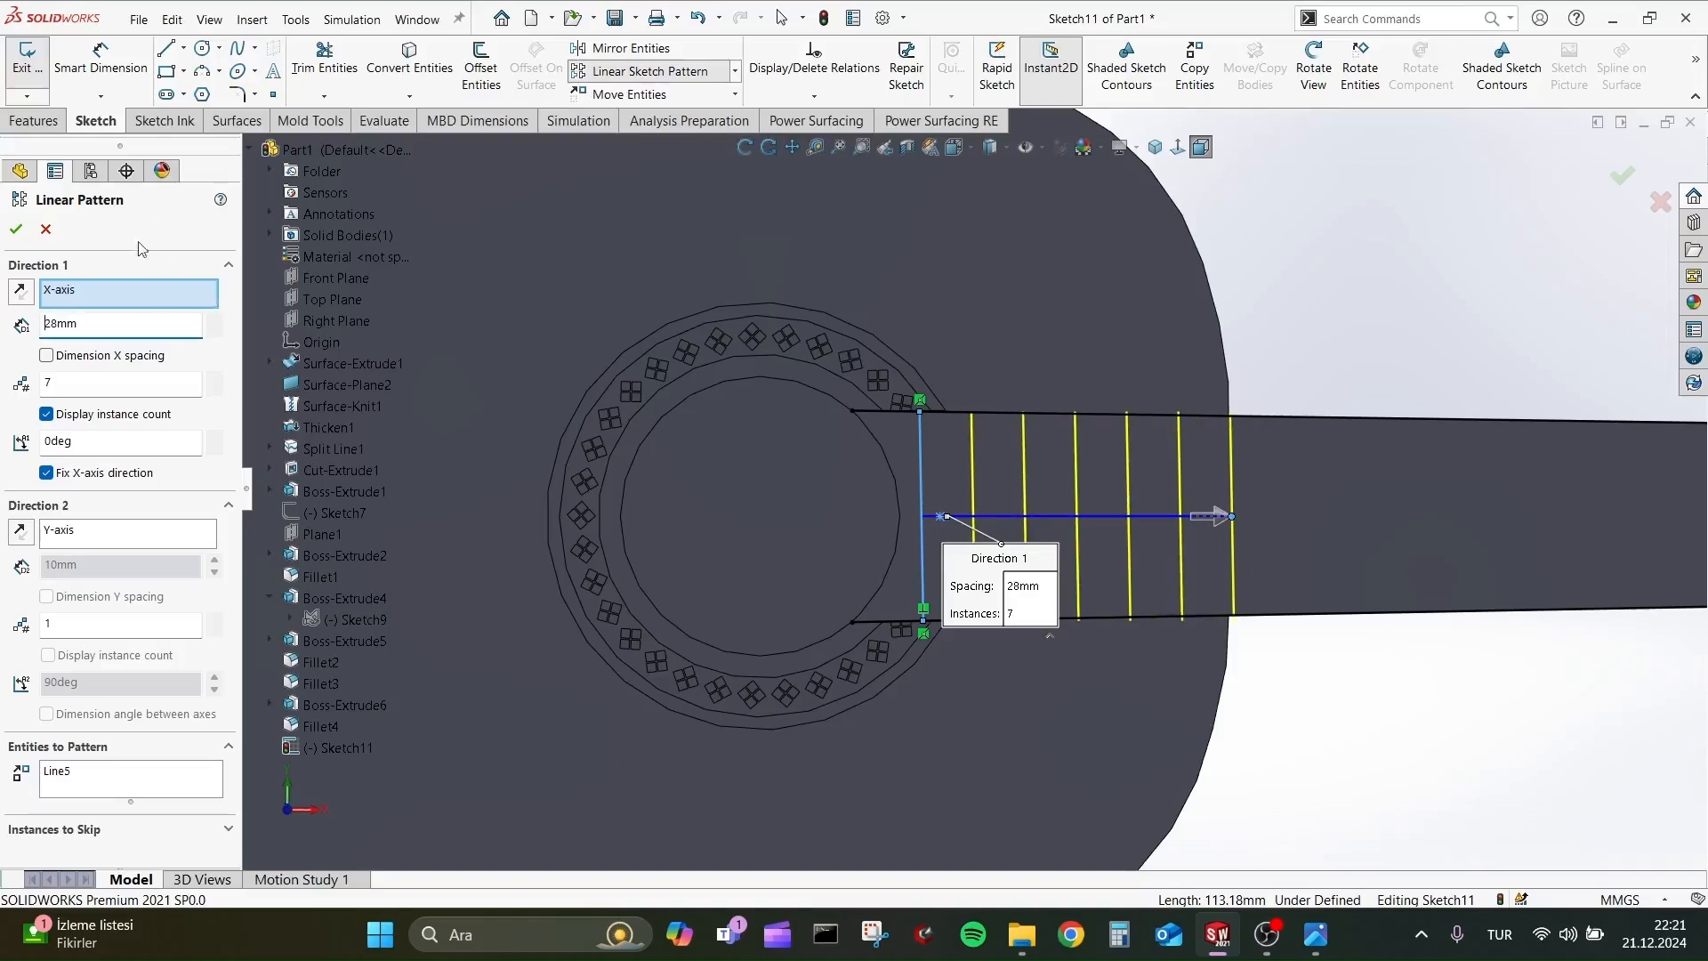
left_click(15, 232)
Pattern the last fret line at the body's edge along the X-axis into ten instances with 55 mm spacing.
scroll(914, 370, "up", 2)
scroll(1388, 454, "down", 4)
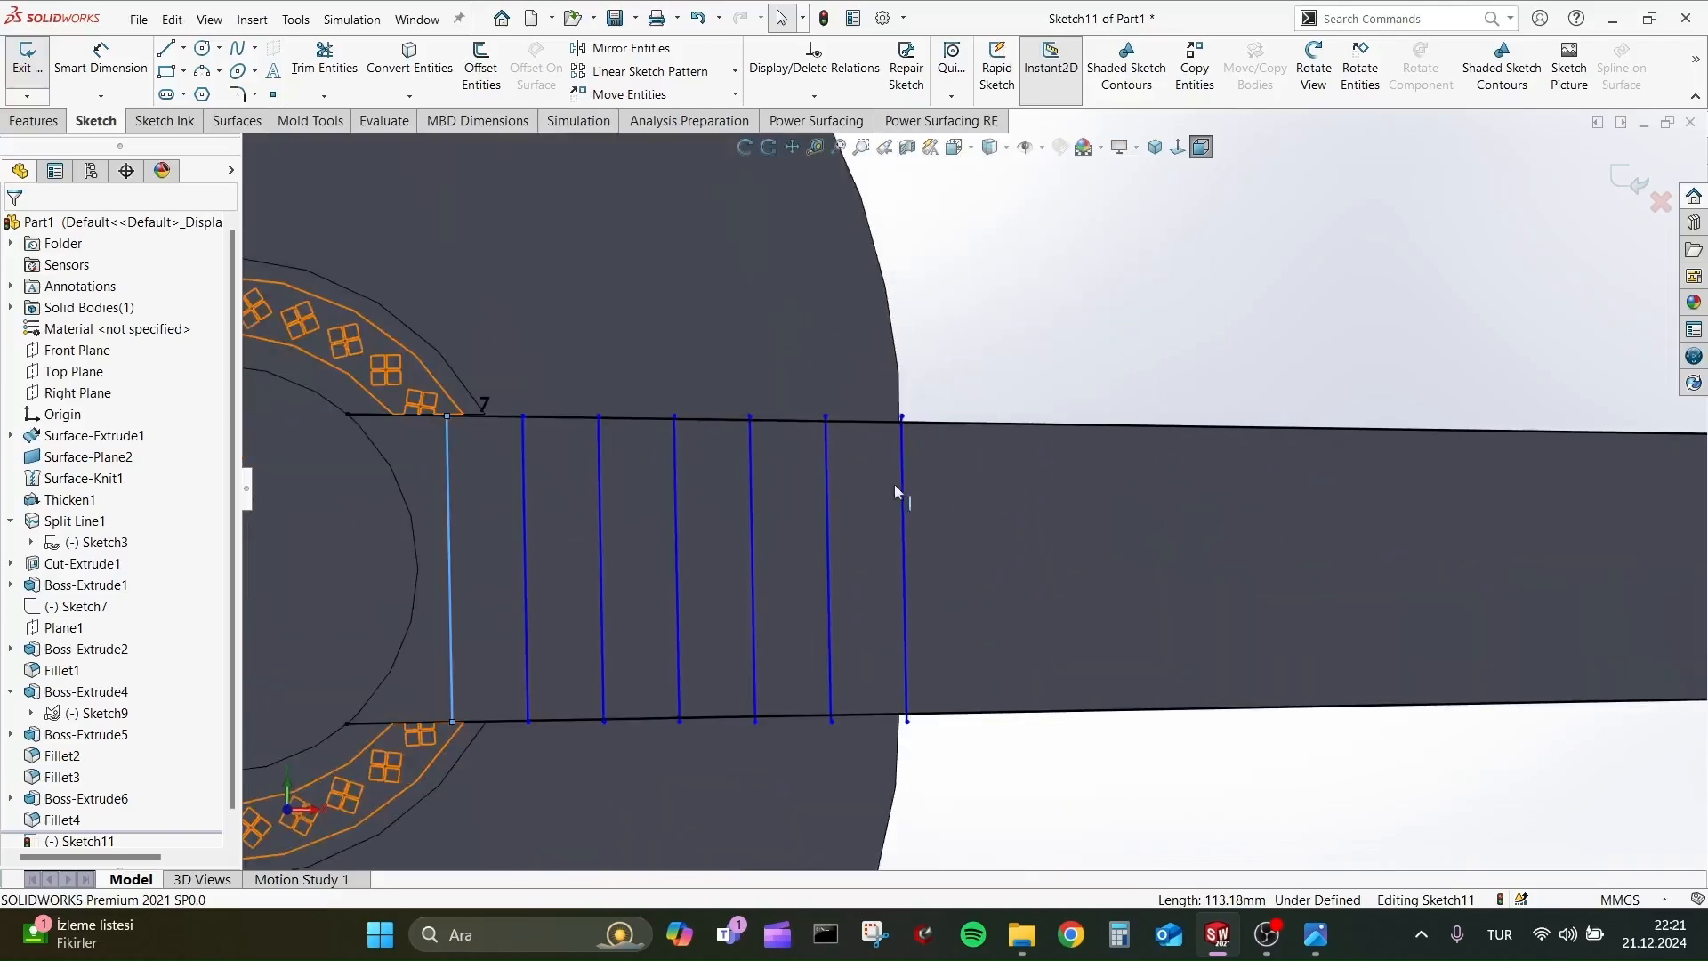
left_click(900, 485)
left_click(651, 72)
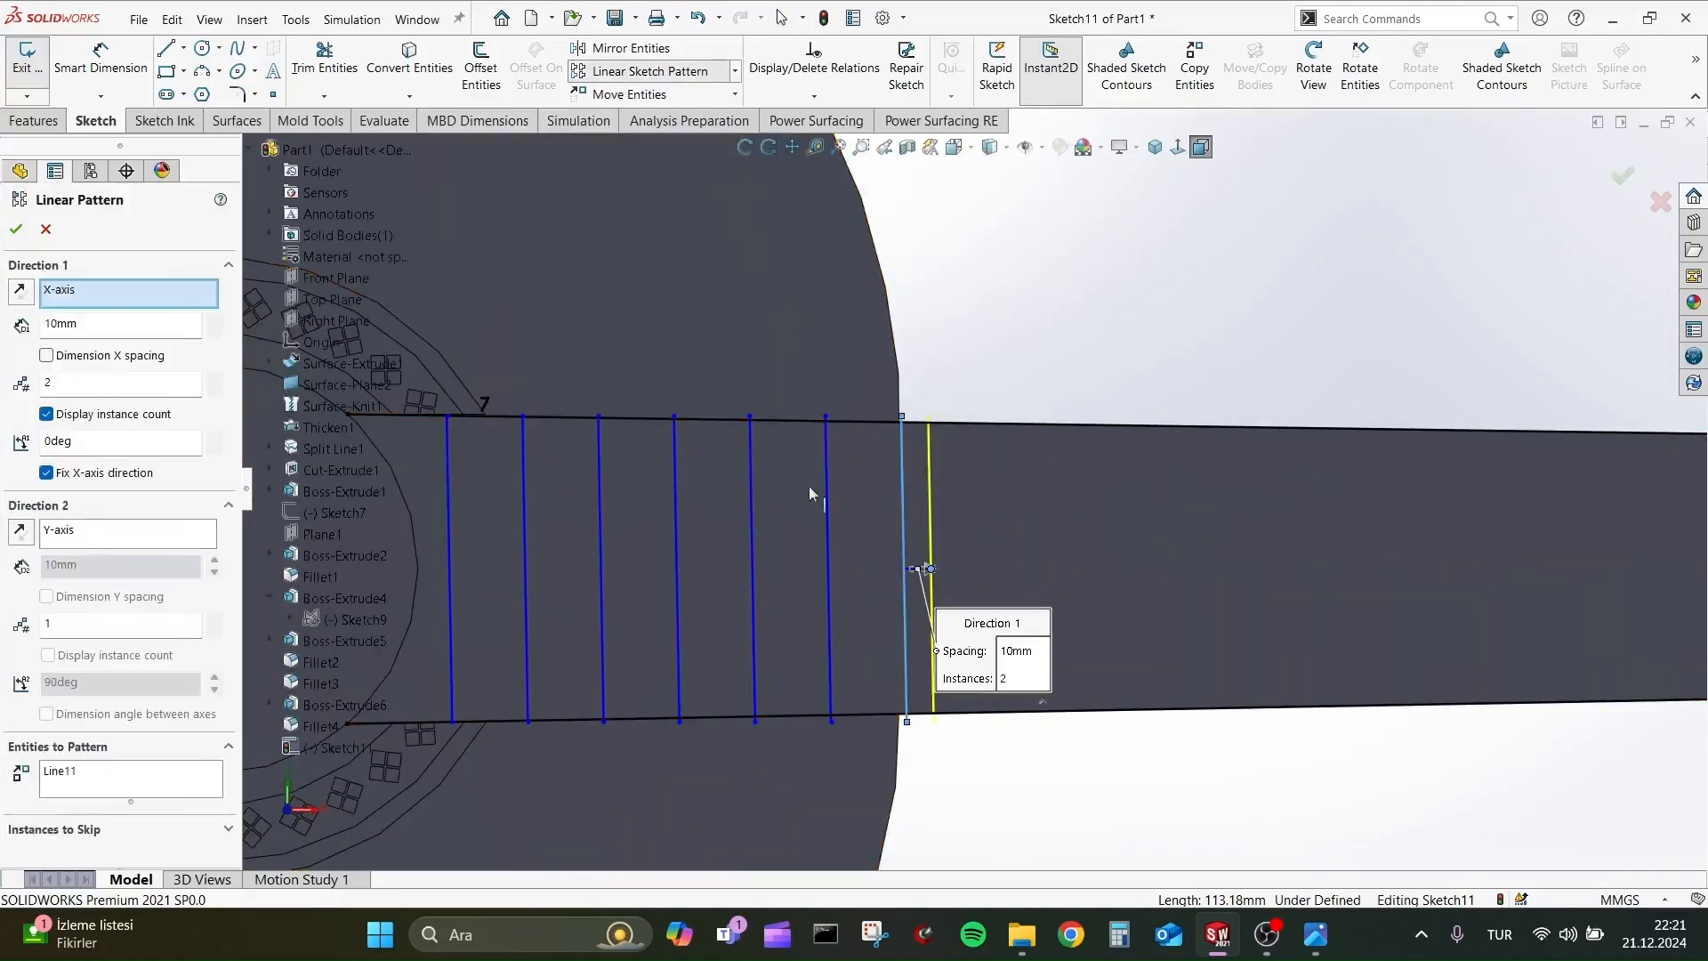
left_click(214, 379)
left_click(214, 379)
left_click(214, 379)
left_click(214, 379)
left_click(214, 379)
left_click(214, 379)
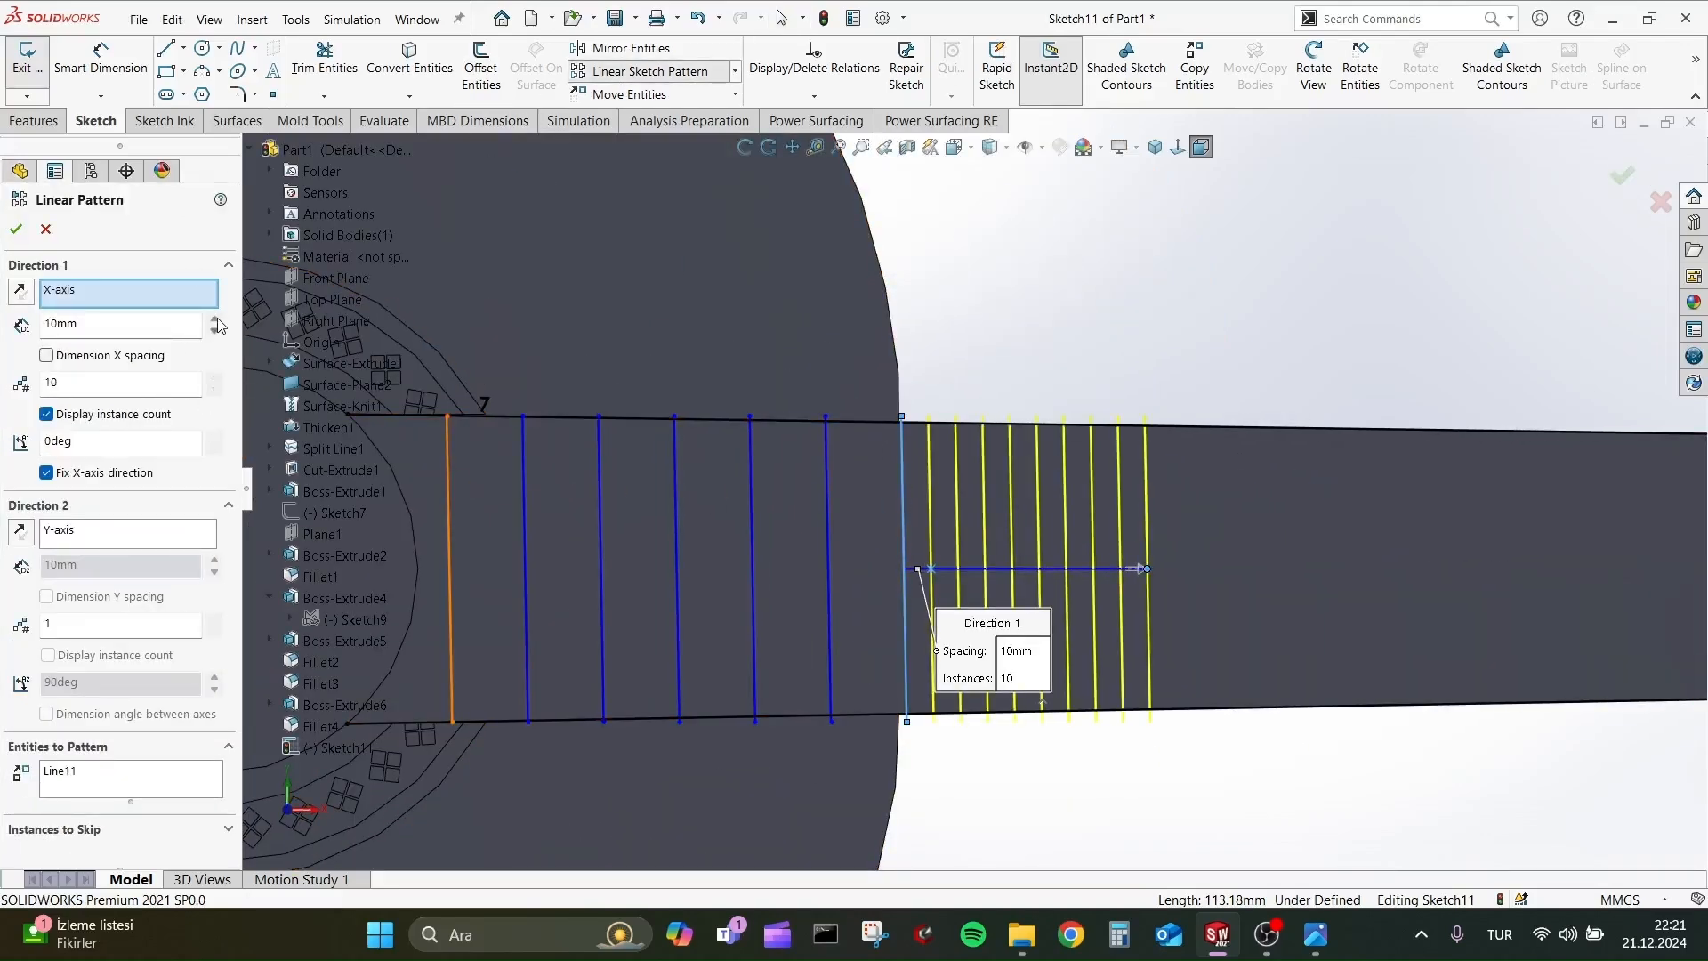
left_click(216, 319)
left_click(216, 320)
left_click(216, 320)
scroll(689, 511, "up", 5)
scroll(1296, 466, "down", 1)
left_click(212, 319)
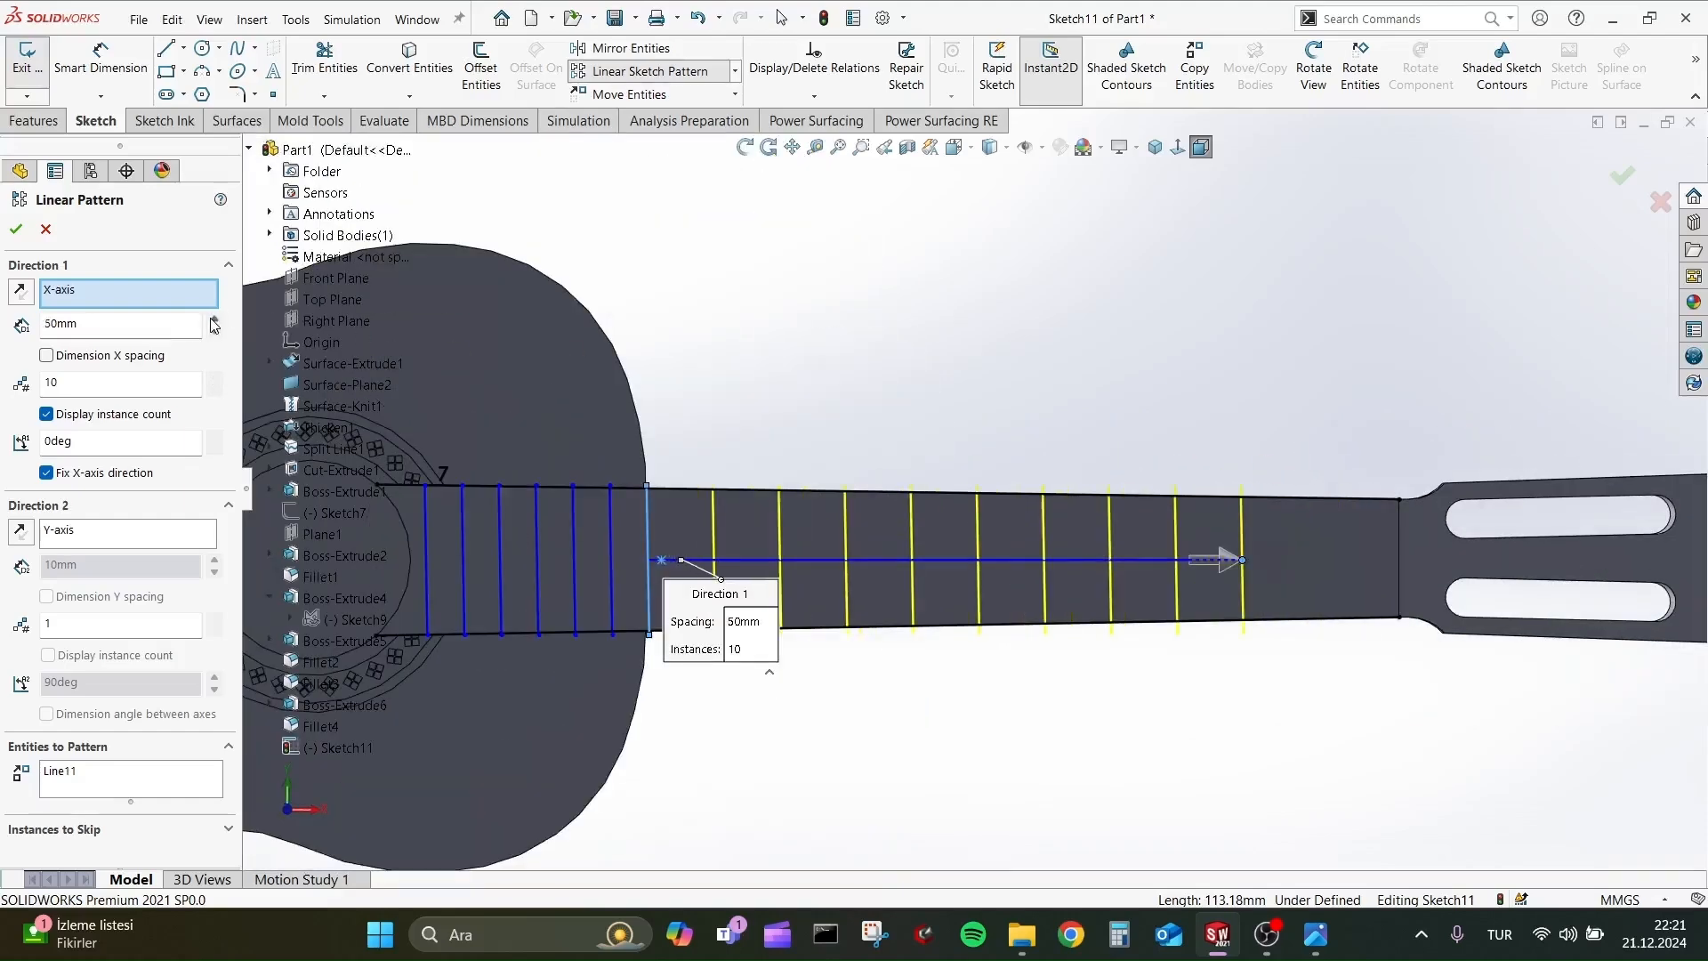
left_click(213, 319)
key("Return")
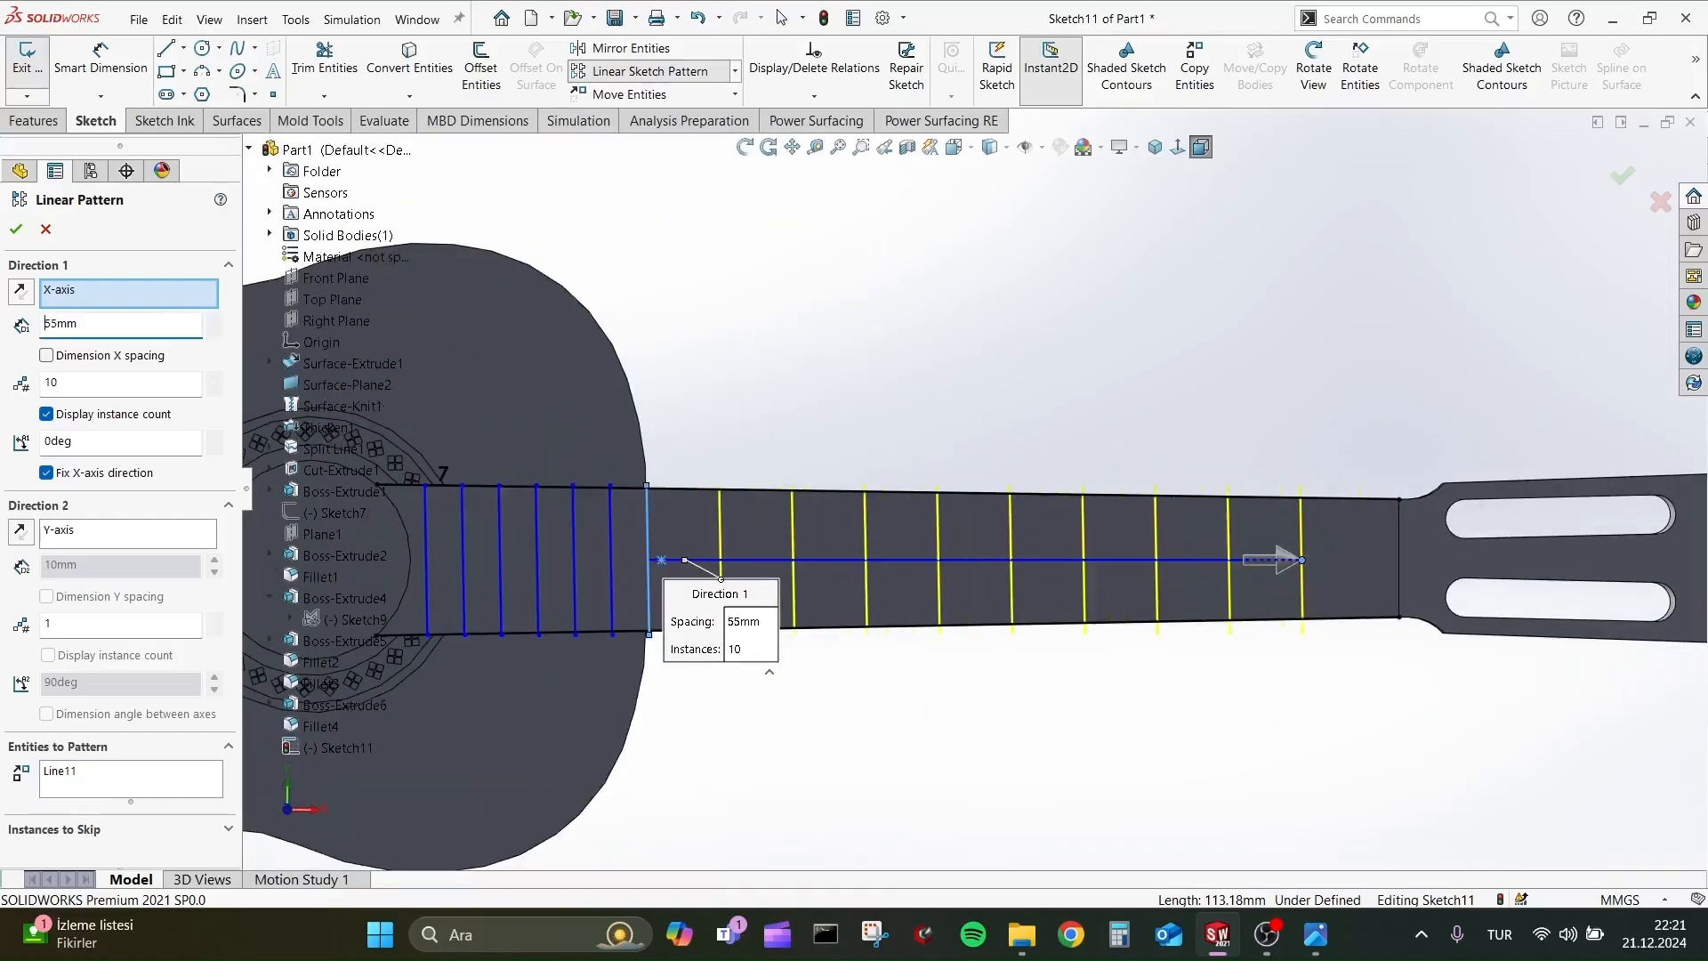
left_click(16, 228)
Power trim the ends of the widely spaced fret lines that overhang the neck's upper edge.
left_click(324, 57)
scroll(759, 362, "down", 2)
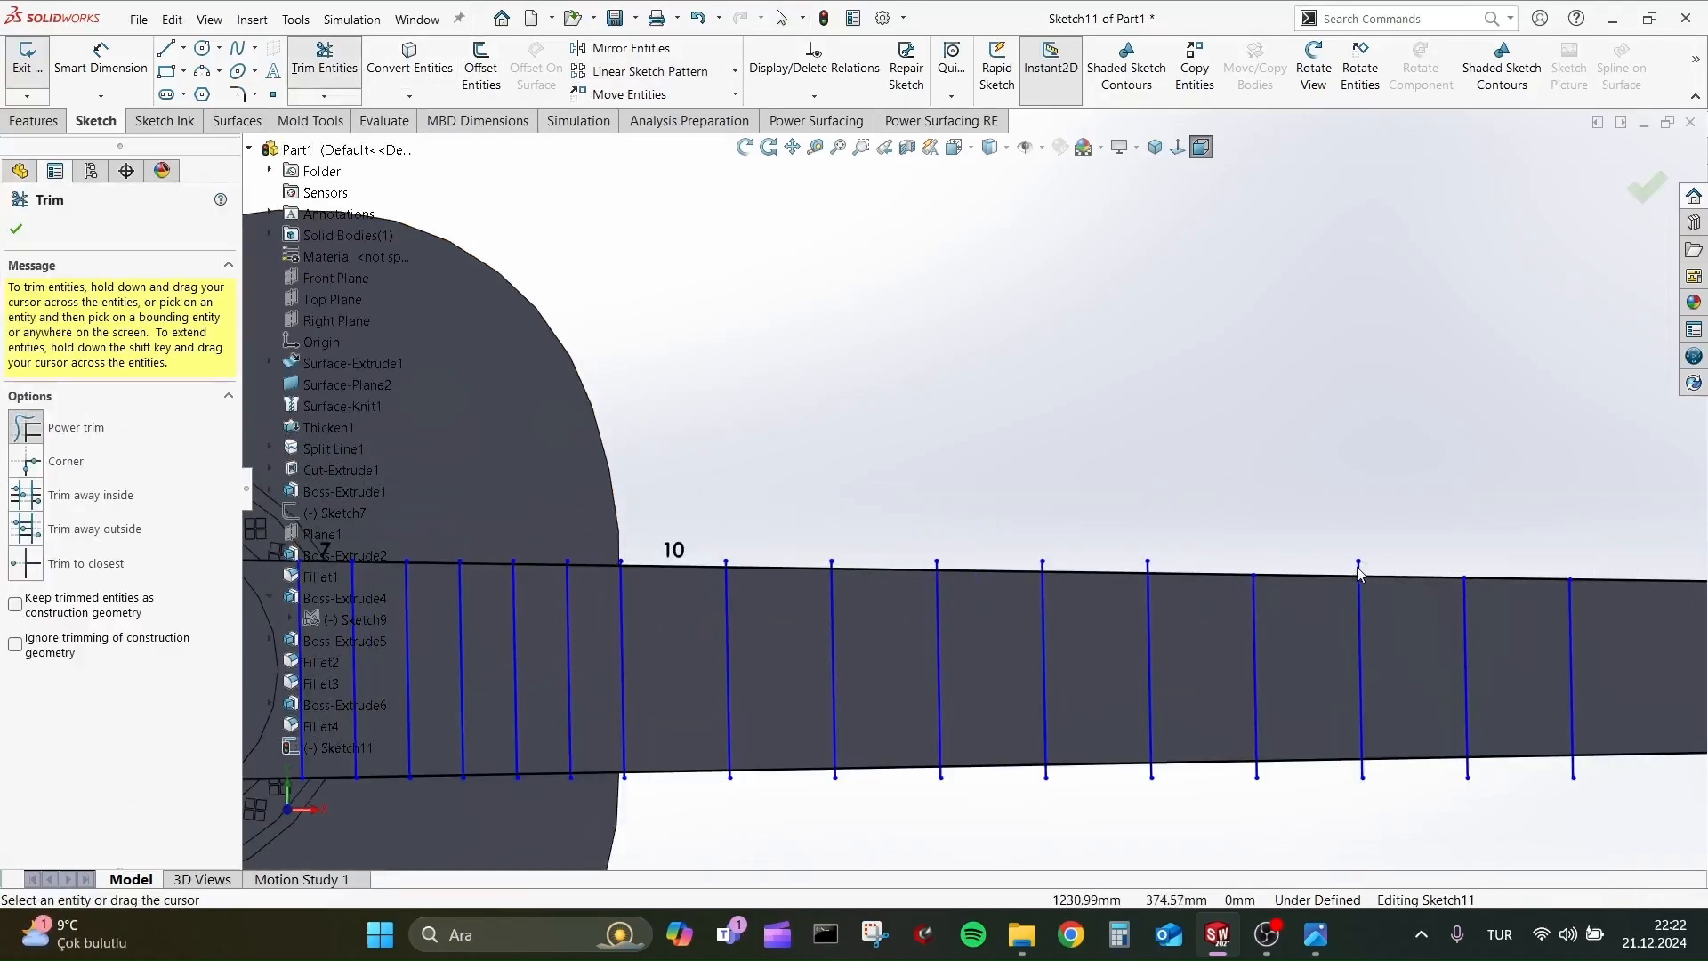
scroll(1183, 571, "down", 3)
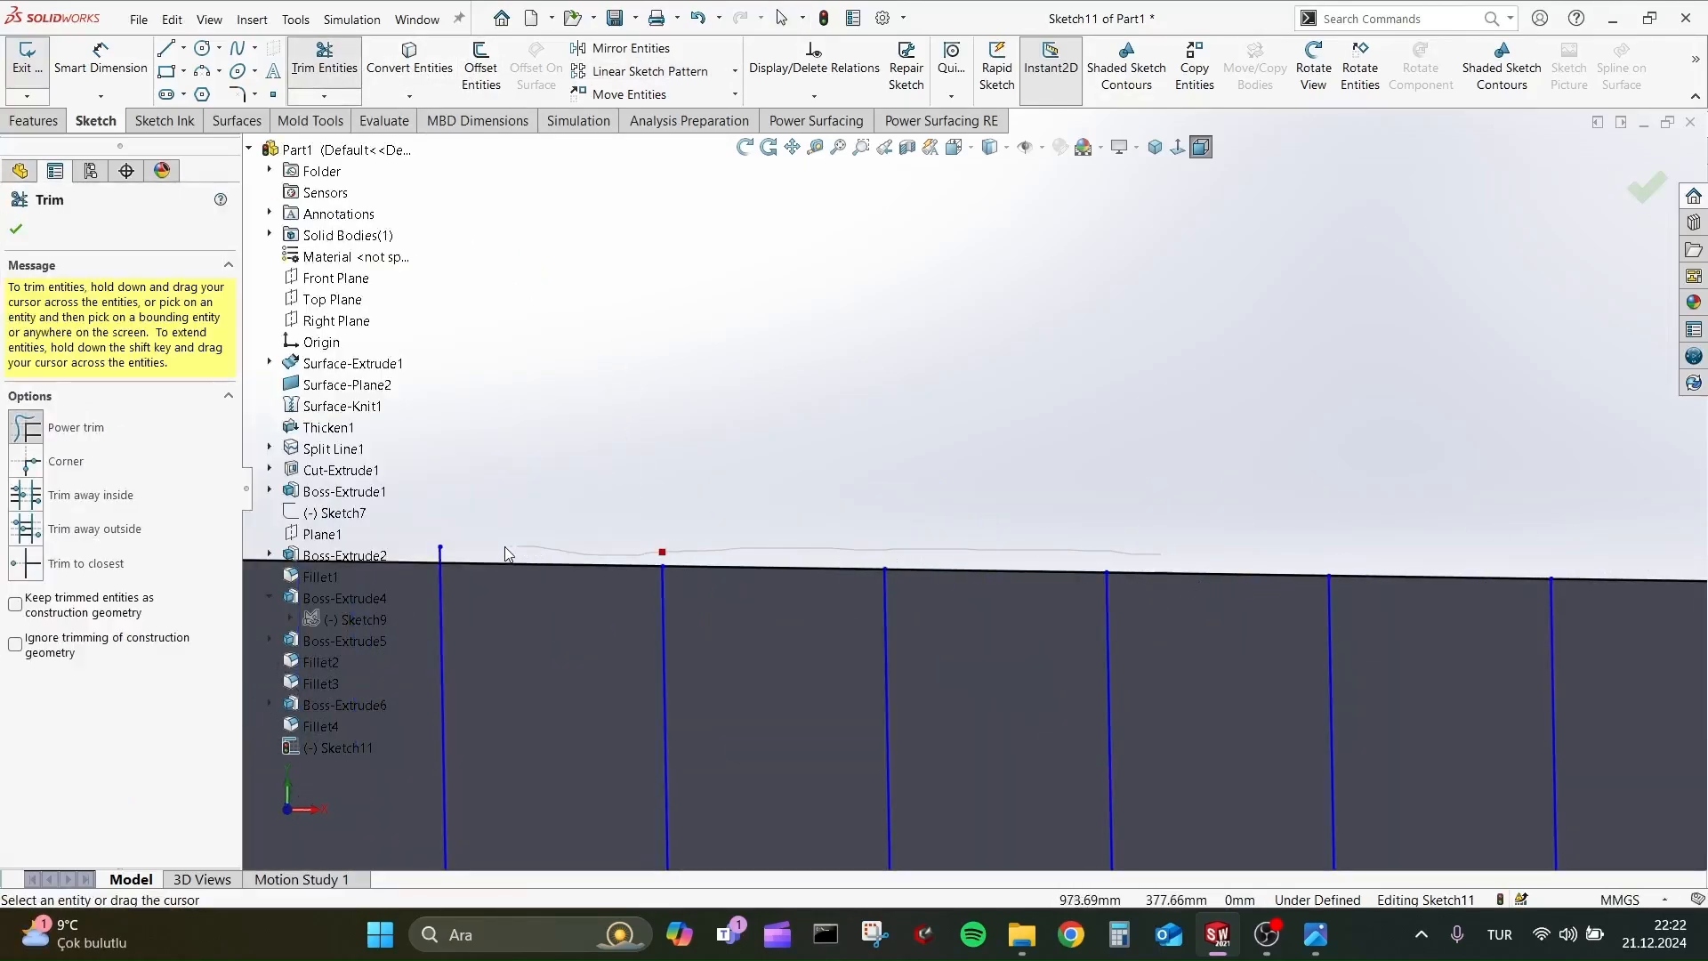
scroll(746, 536, "up", 5)
scroll(628, 497, "down", 8)
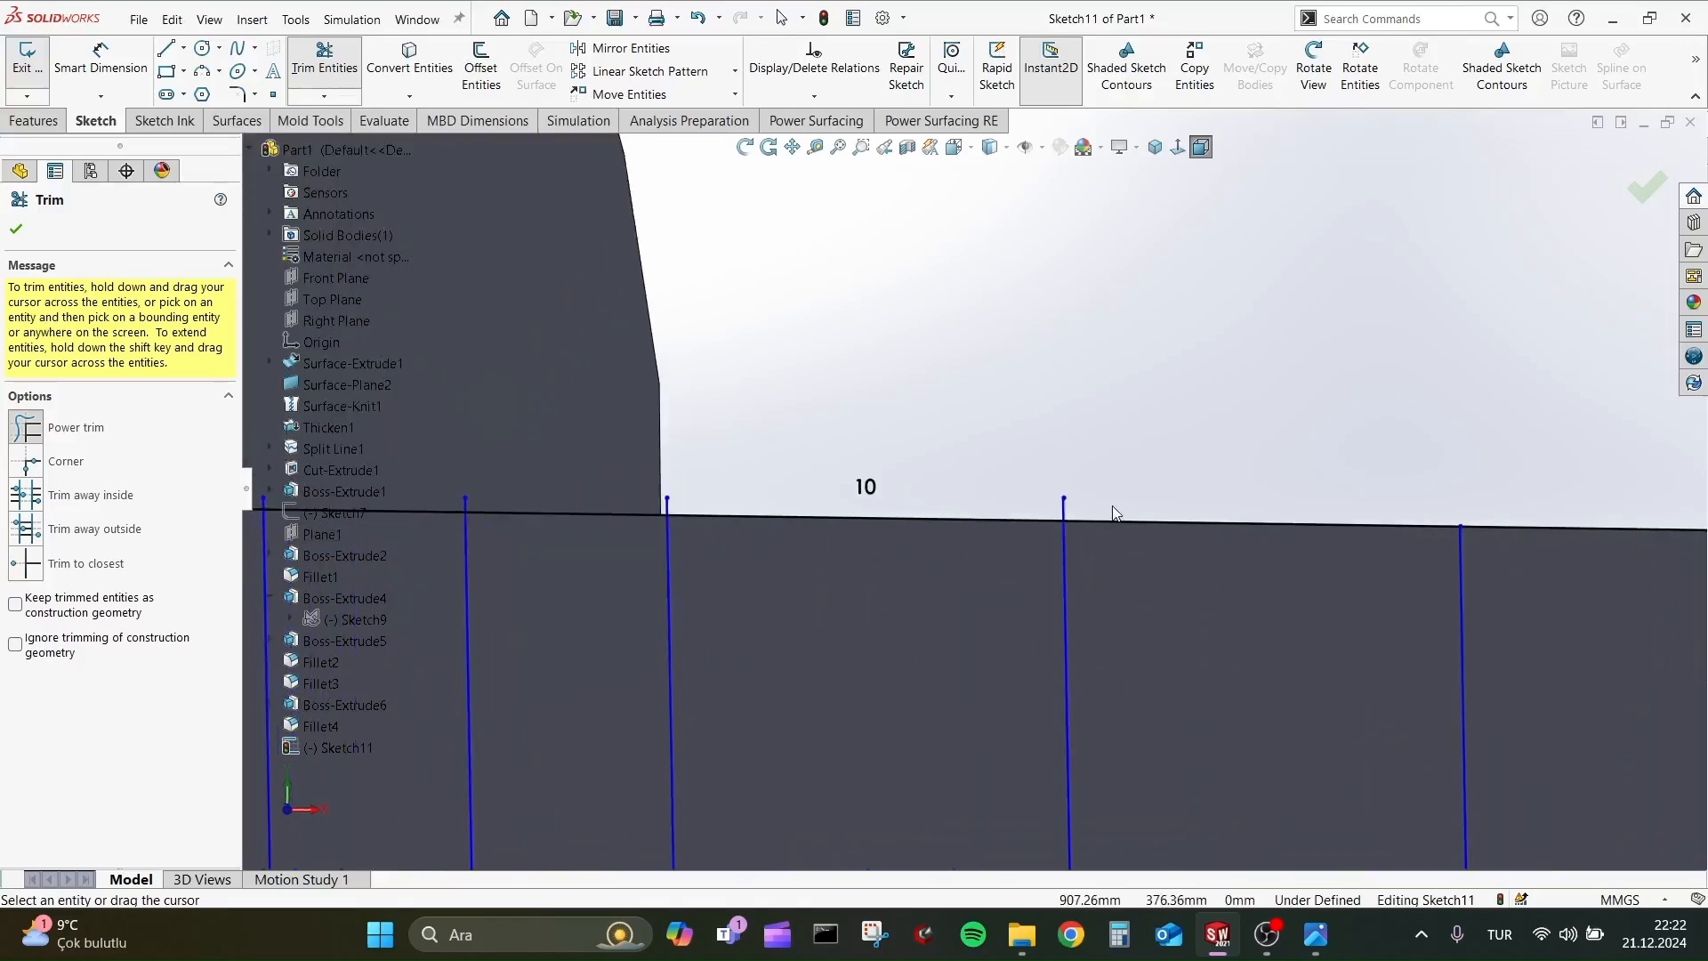
scroll(596, 505, "up", 3)
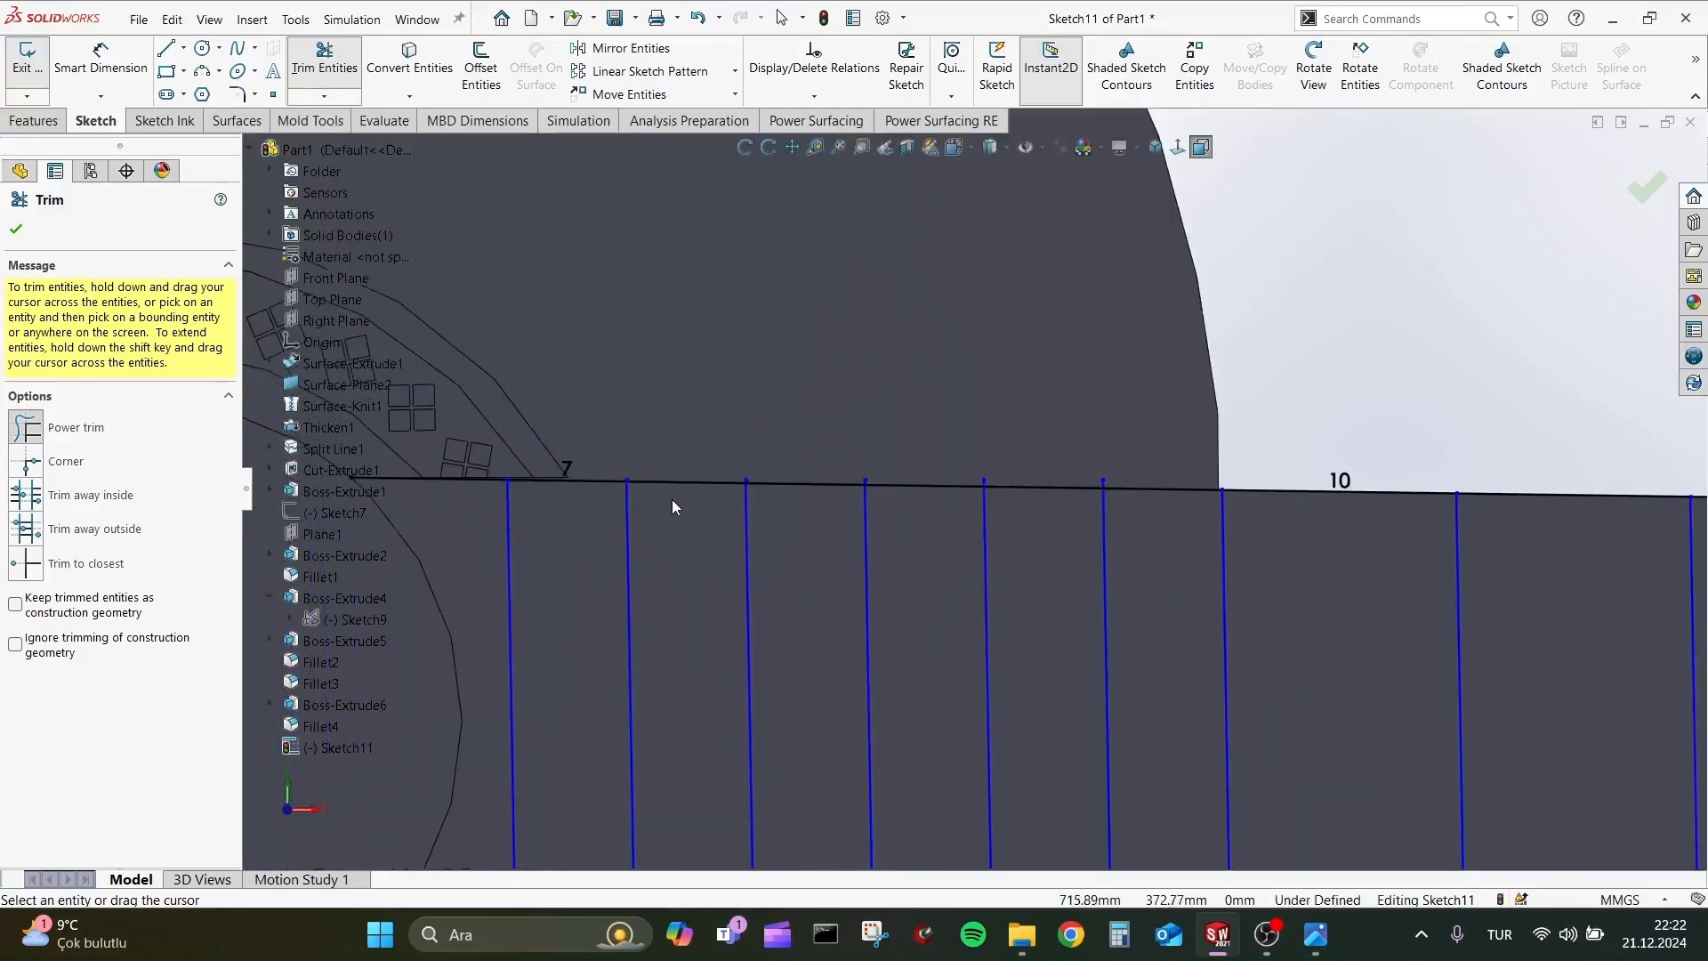
scroll(1477, 494, "down", 2)
scroll(1157, 498, "down", 1)
scroll(703, 471, "down", 1)
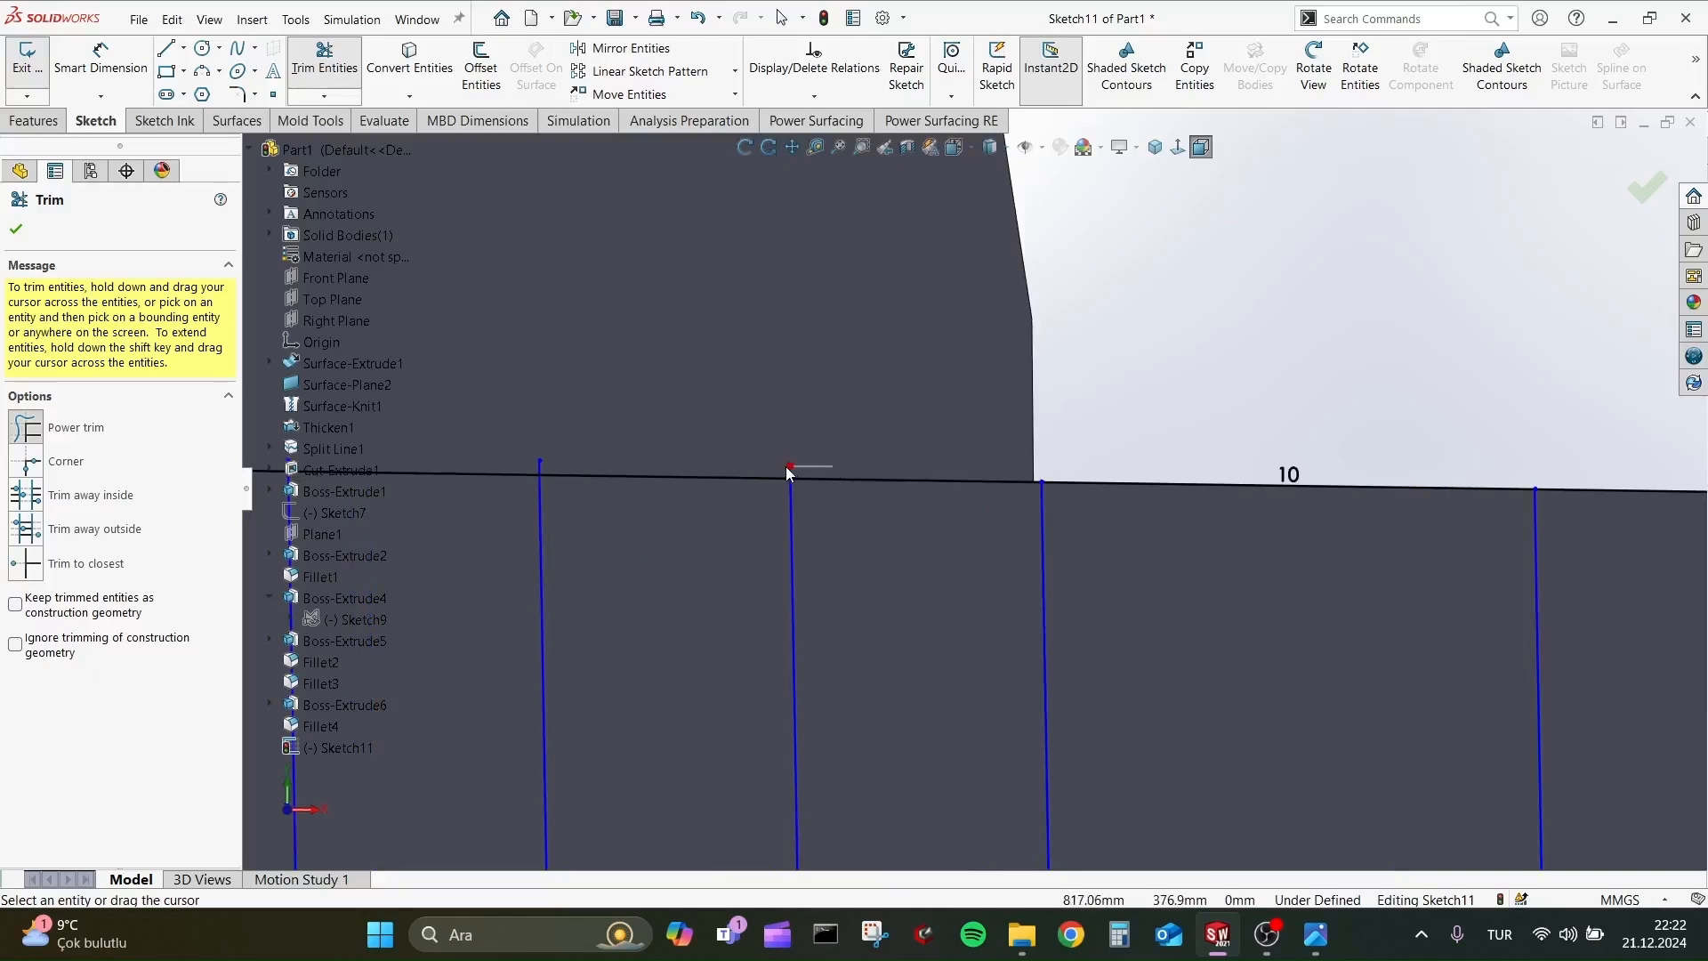
key("ctrl+z")
key("Return")
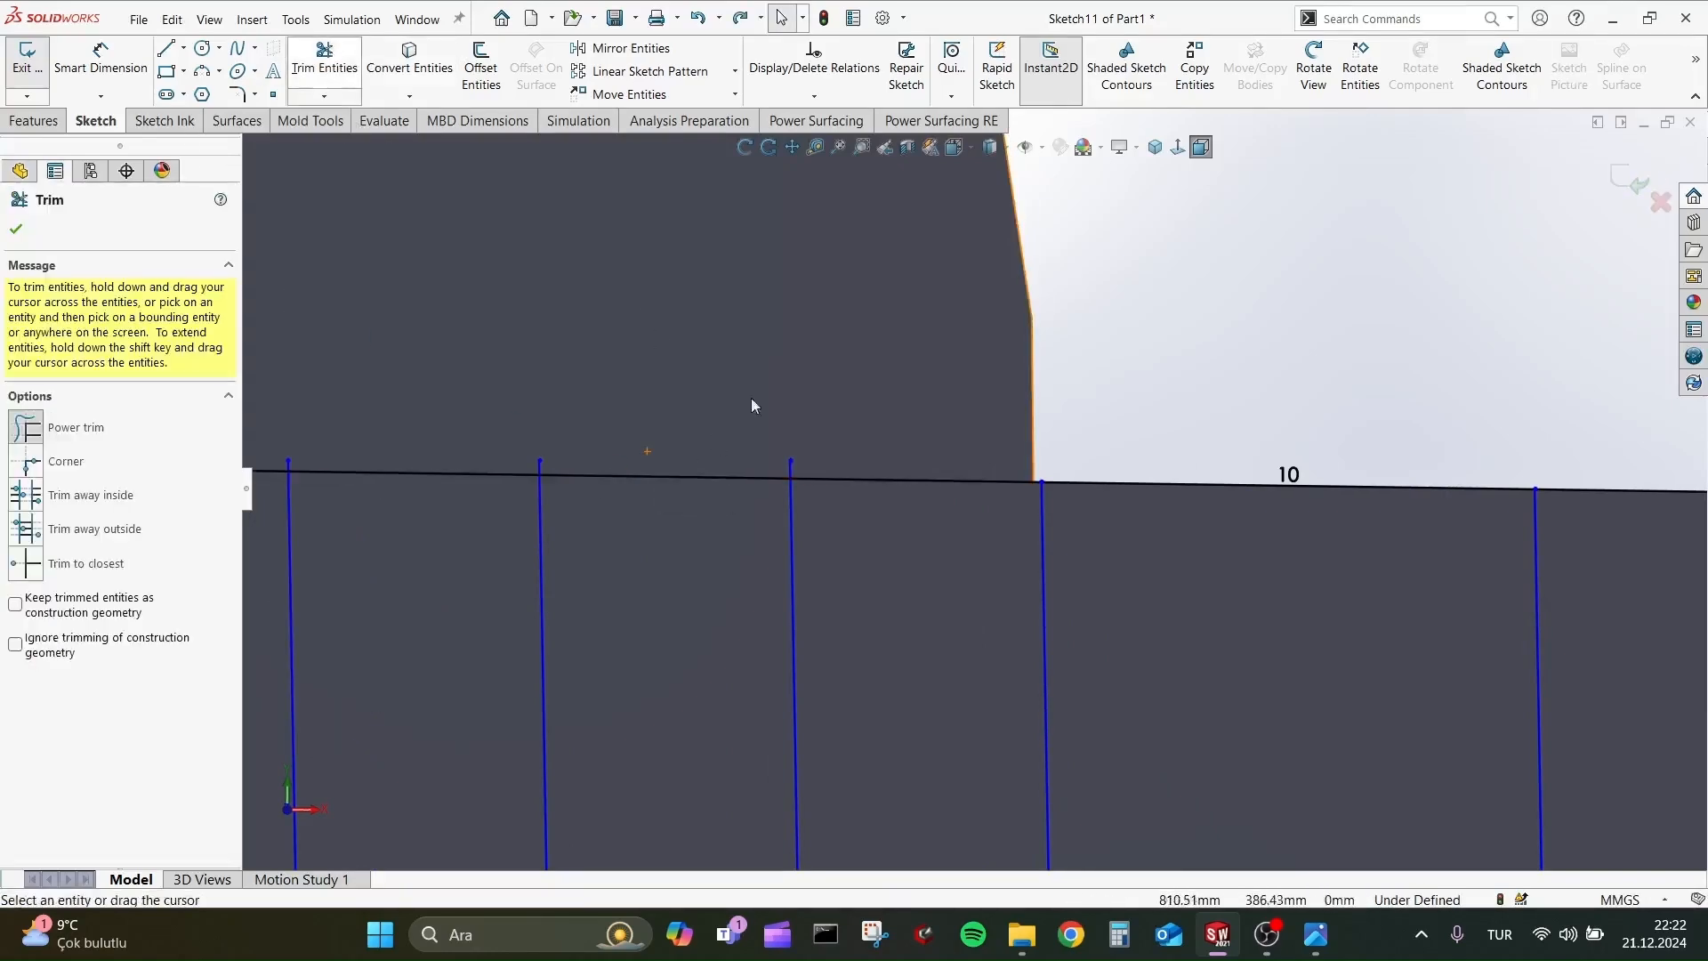
Trim the overhanging upper ends of the closely spaced fret lines over the guitar body back to the neck's edge.
left_click_drag(823, 469, 637, 441)
left_click_drag(535, 460, 523, 461)
scroll(536, 448, "up", 3)
scroll(537, 449, "down", 2)
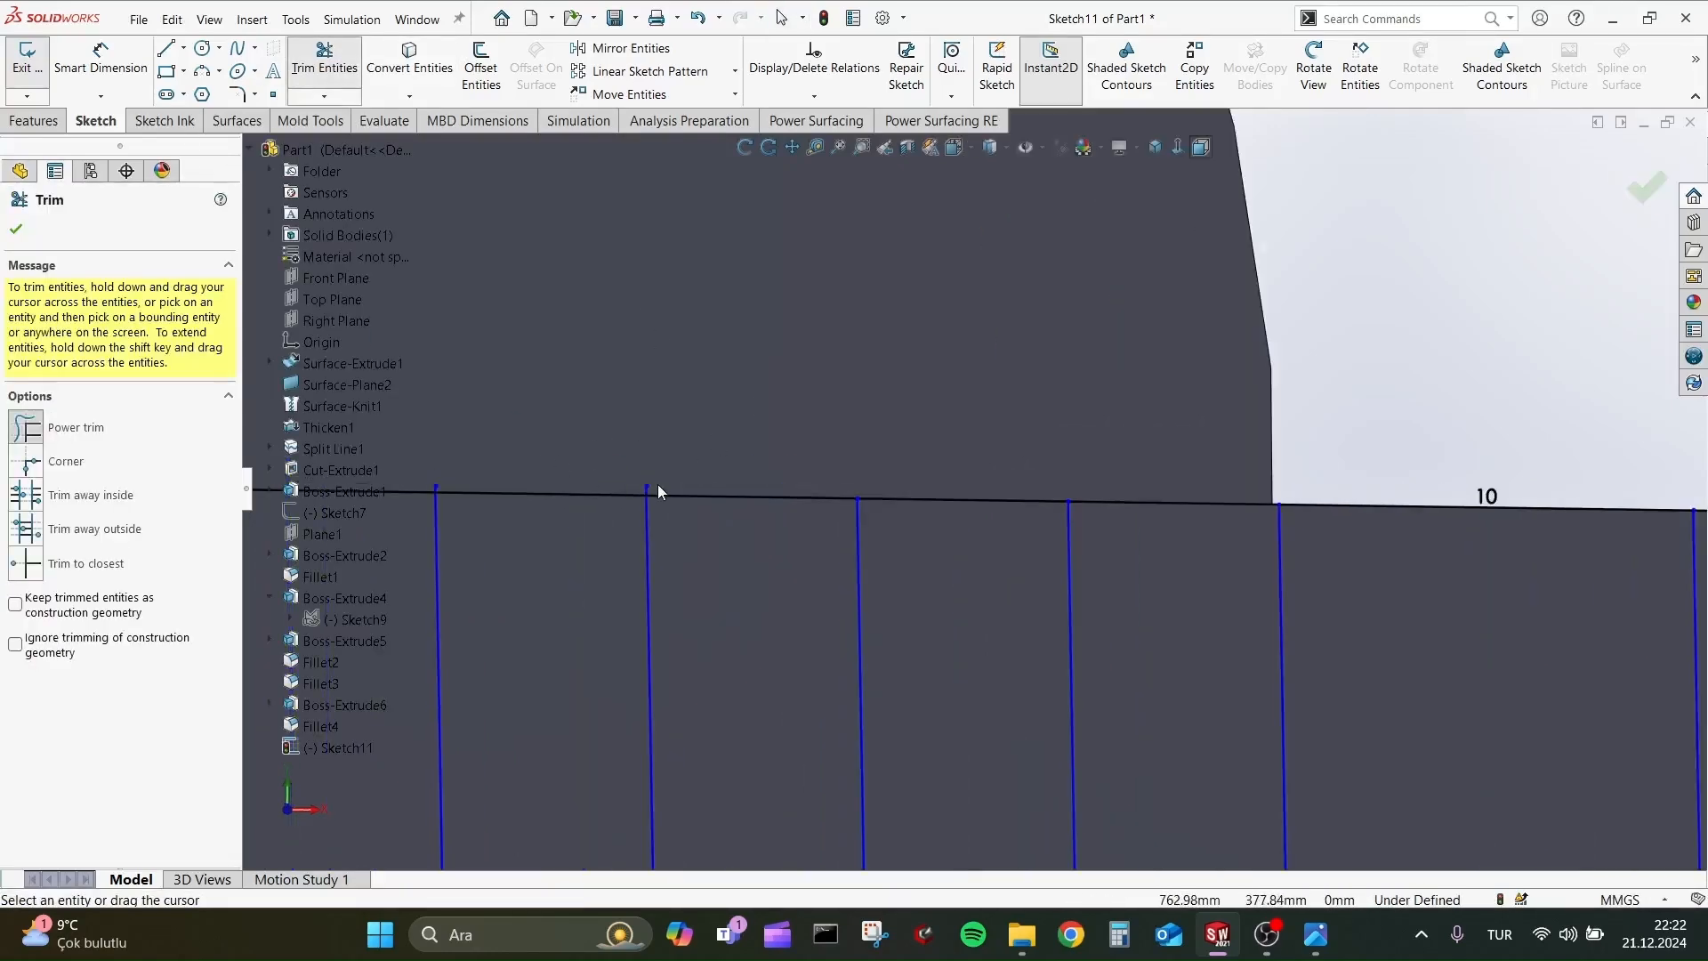
scroll(557, 469, "up", 2)
scroll(539, 486, "down", 2)
scroll(747, 491, "down", 2)
scroll(772, 491, "down", 1)
left_click_drag(753, 485, 724, 490)
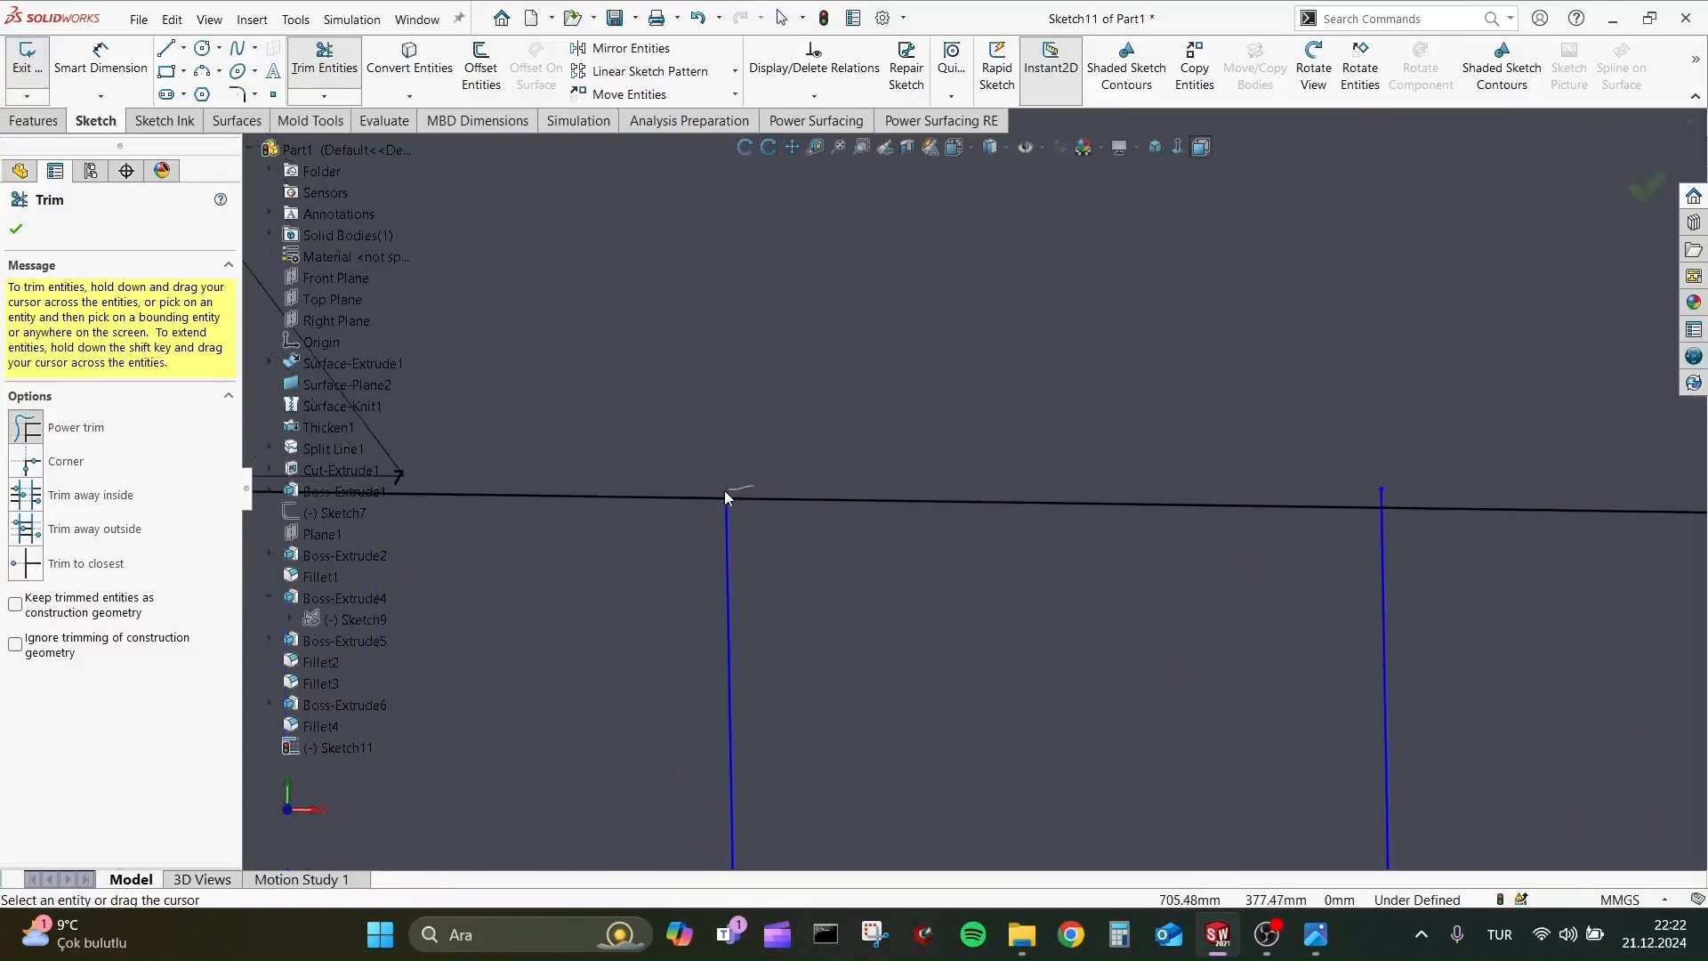
Trim the overhanging lower ends of the closely spaced fret lines over the guitar body back to the neck's edge.
scroll(1117, 575, "up", 4)
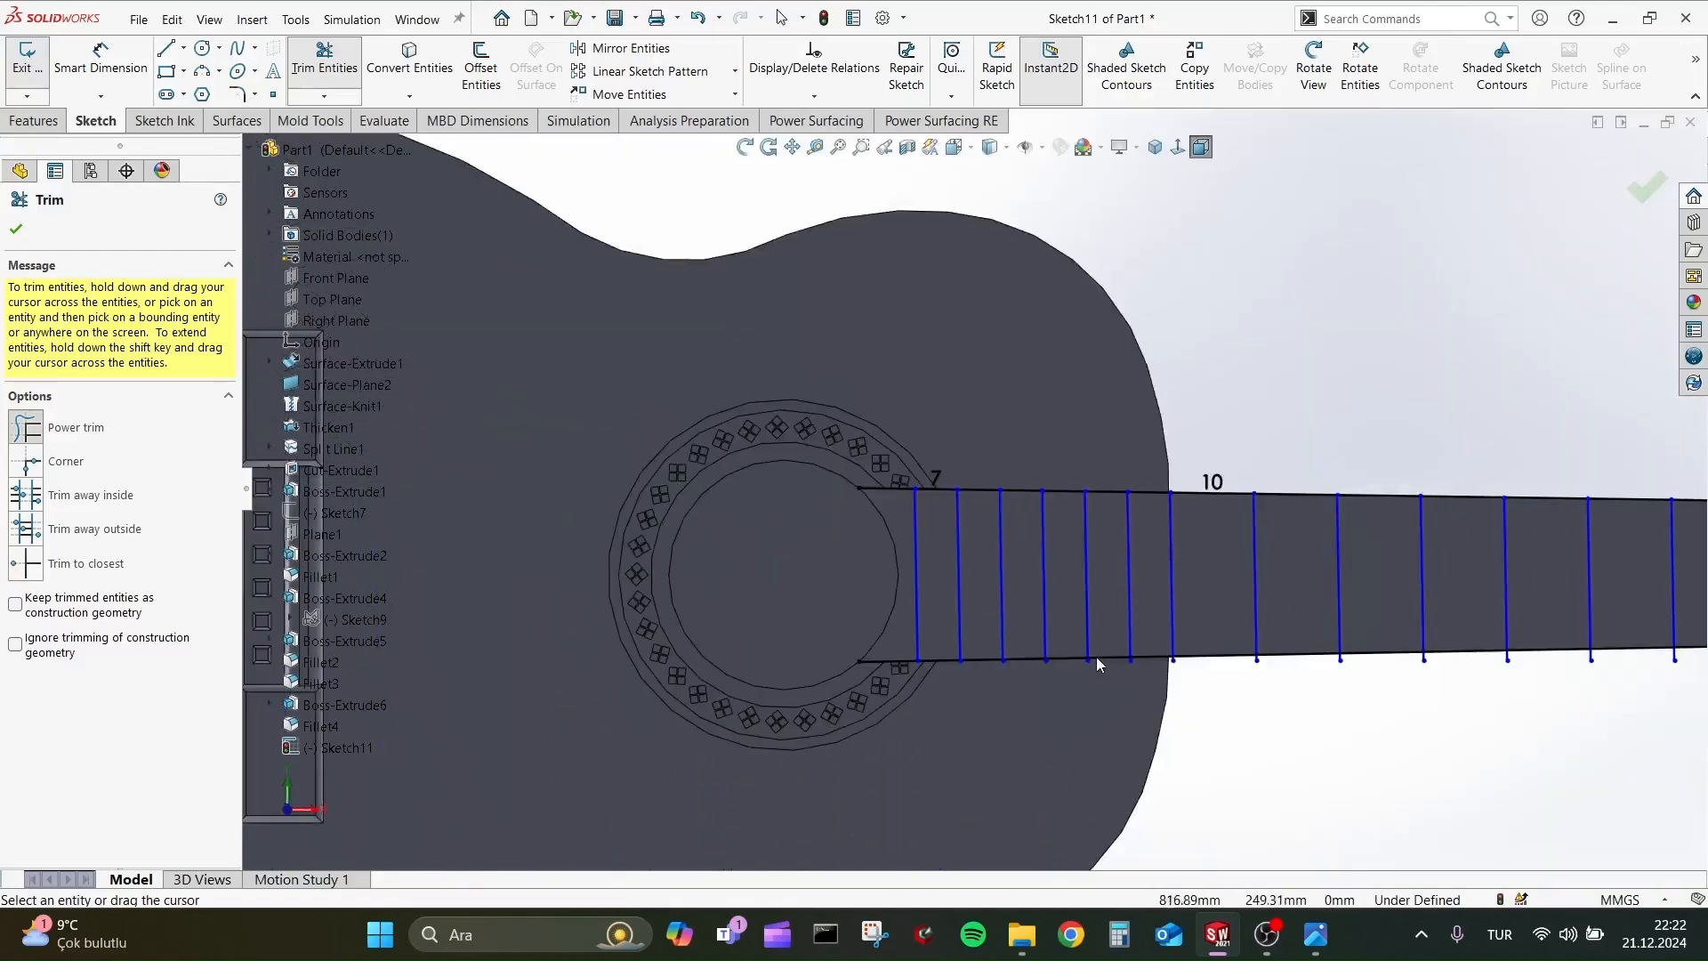
scroll(606, 579, "down", 5)
scroll(855, 562, "down", 1)
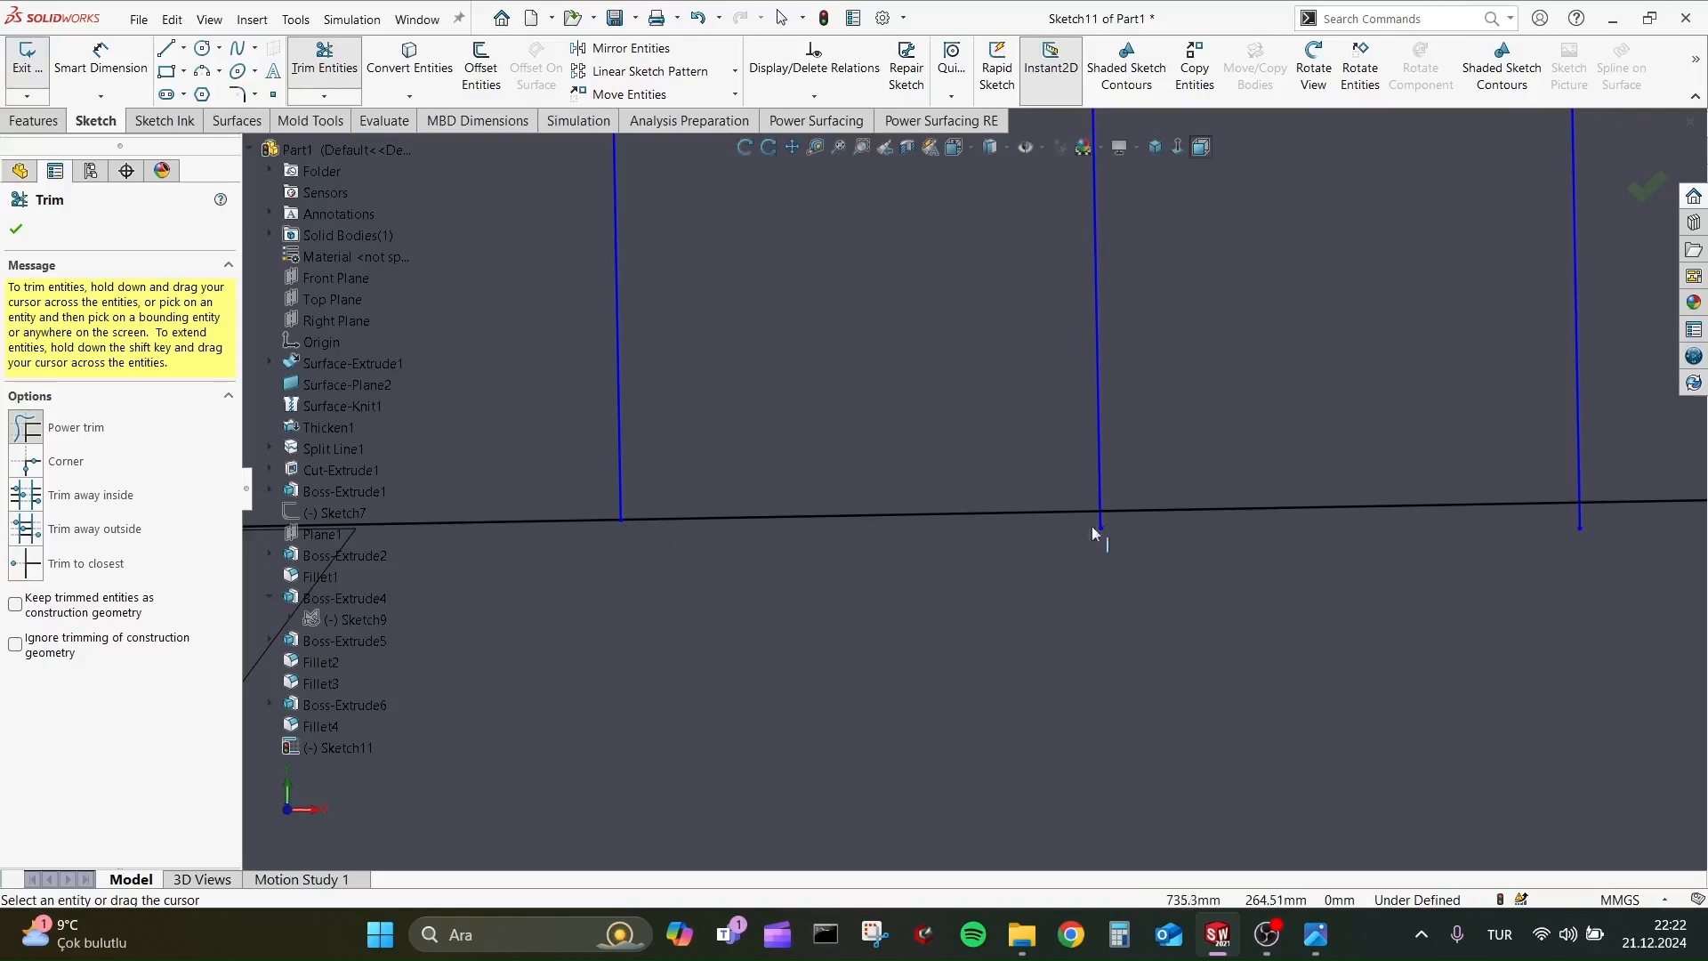
scroll(1499, 557, "up", 4)
scroll(714, 505, "down", 1)
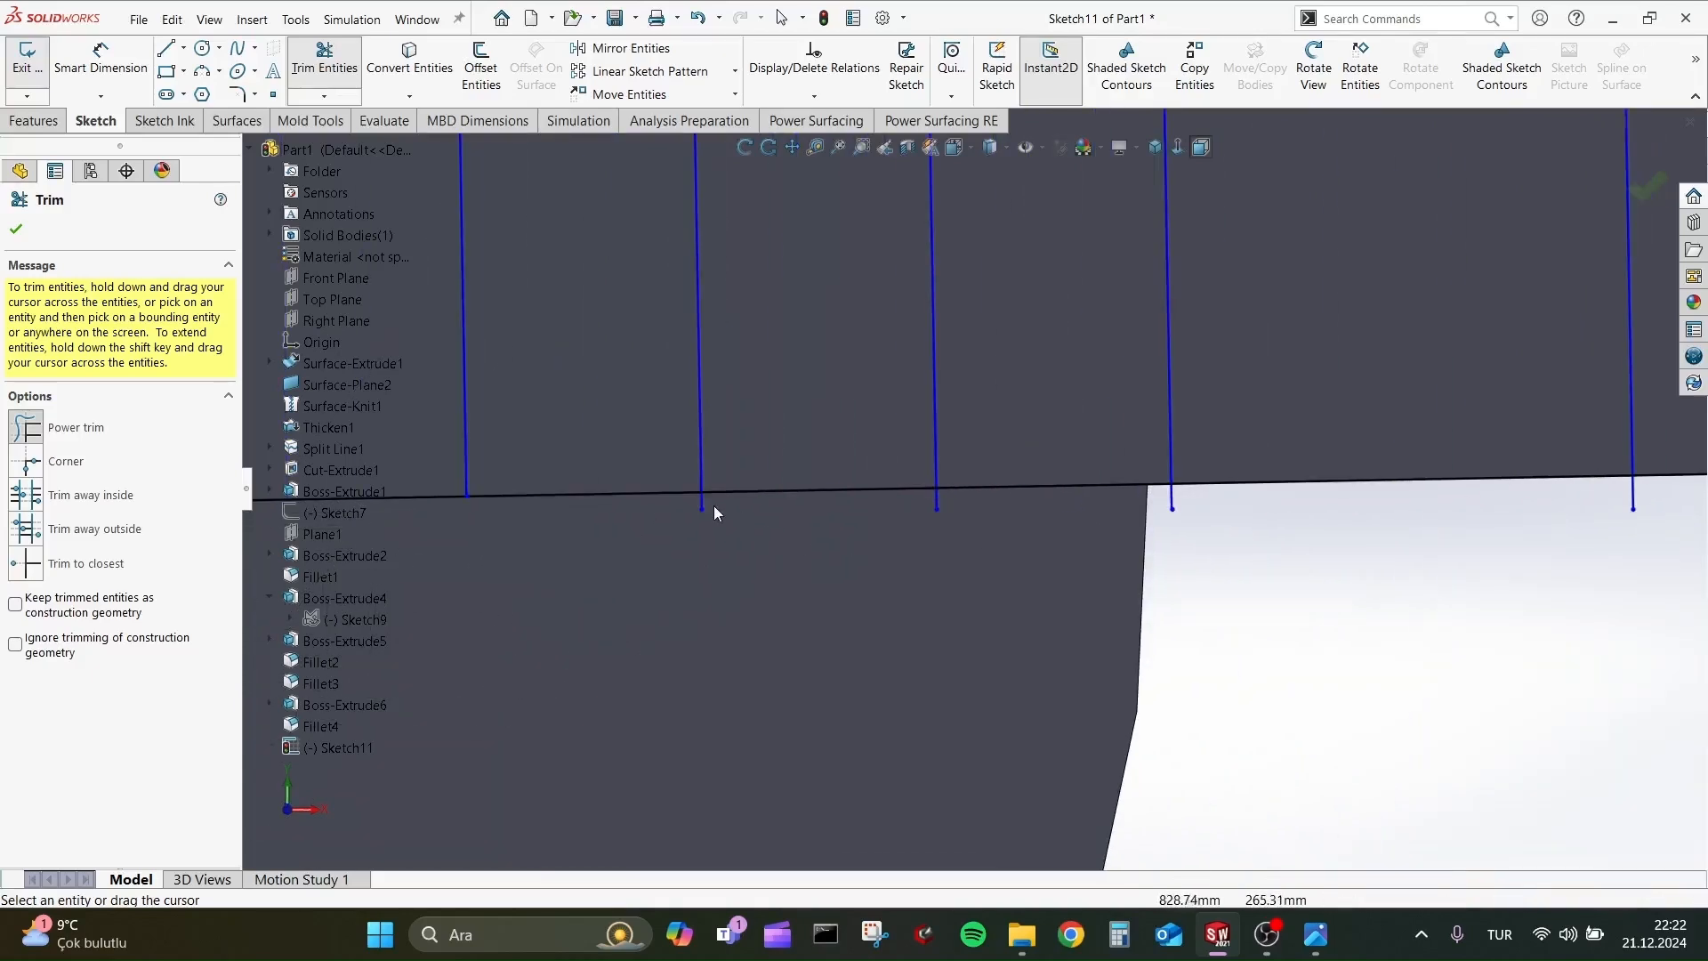
scroll(713, 506, "down", 2)
scroll(1382, 552, "up", 4)
scroll(1331, 521, "down", 1)
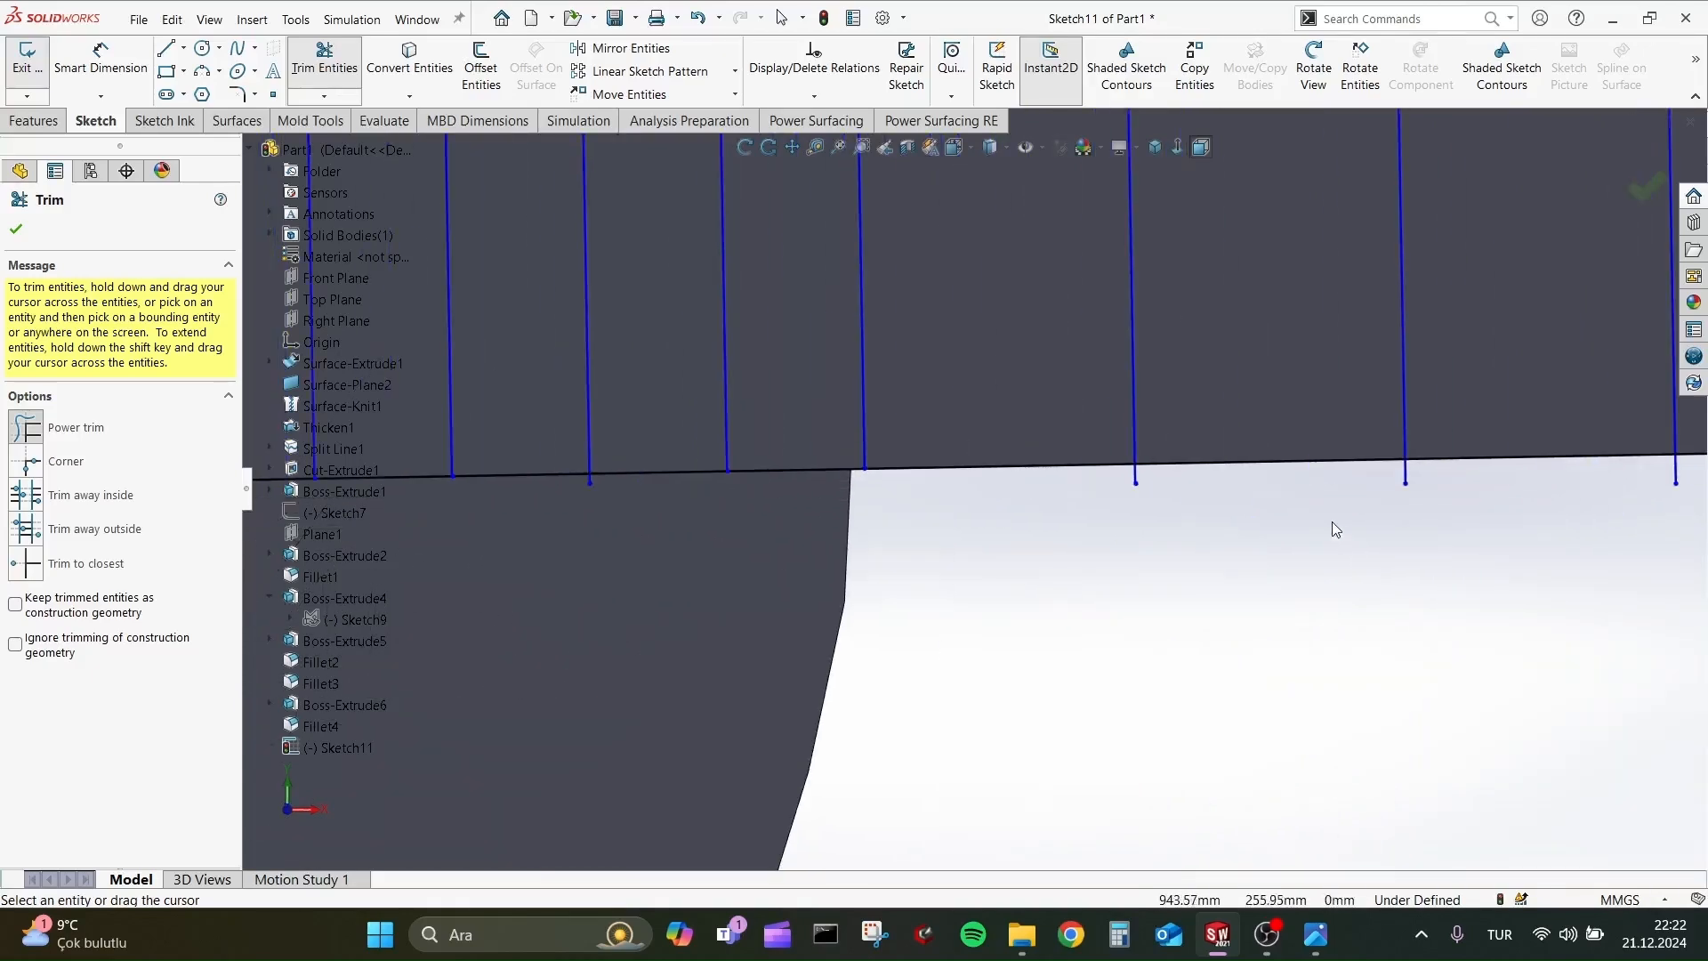
Trim the overhanging lower ends of the widely spaced fret lines along the rest of the neck.
scroll(1384, 477, "up", 3)
scroll(1466, 518, "down", 1)
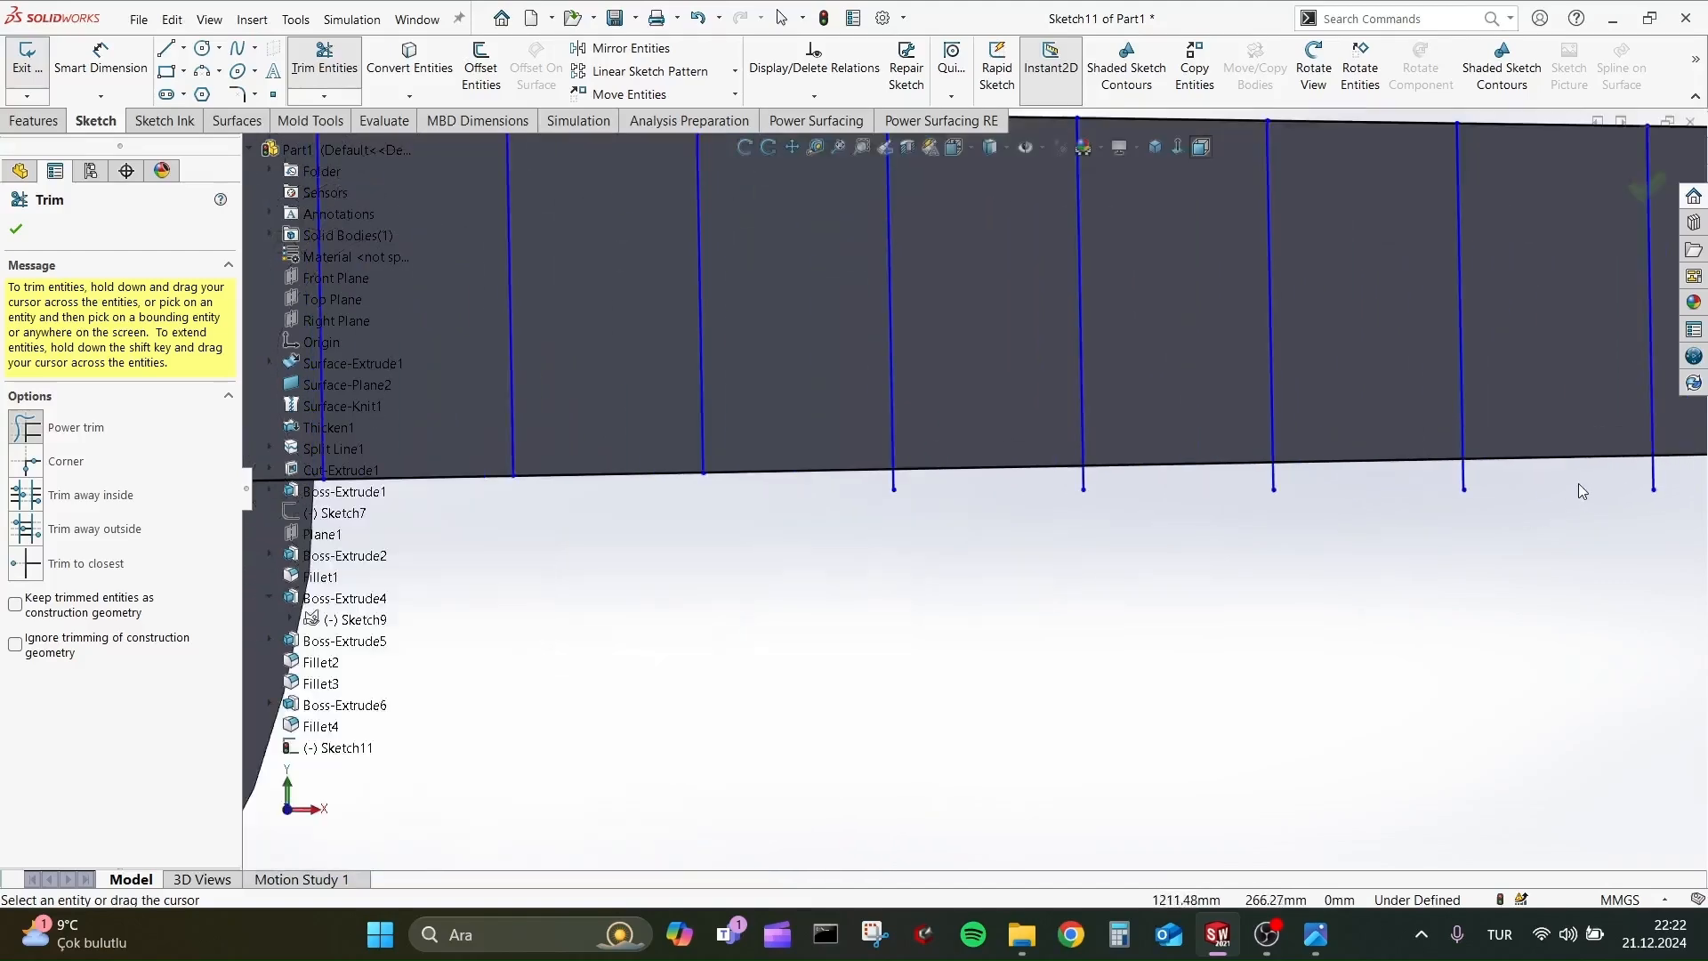
scroll(1566, 501, "up", 4)
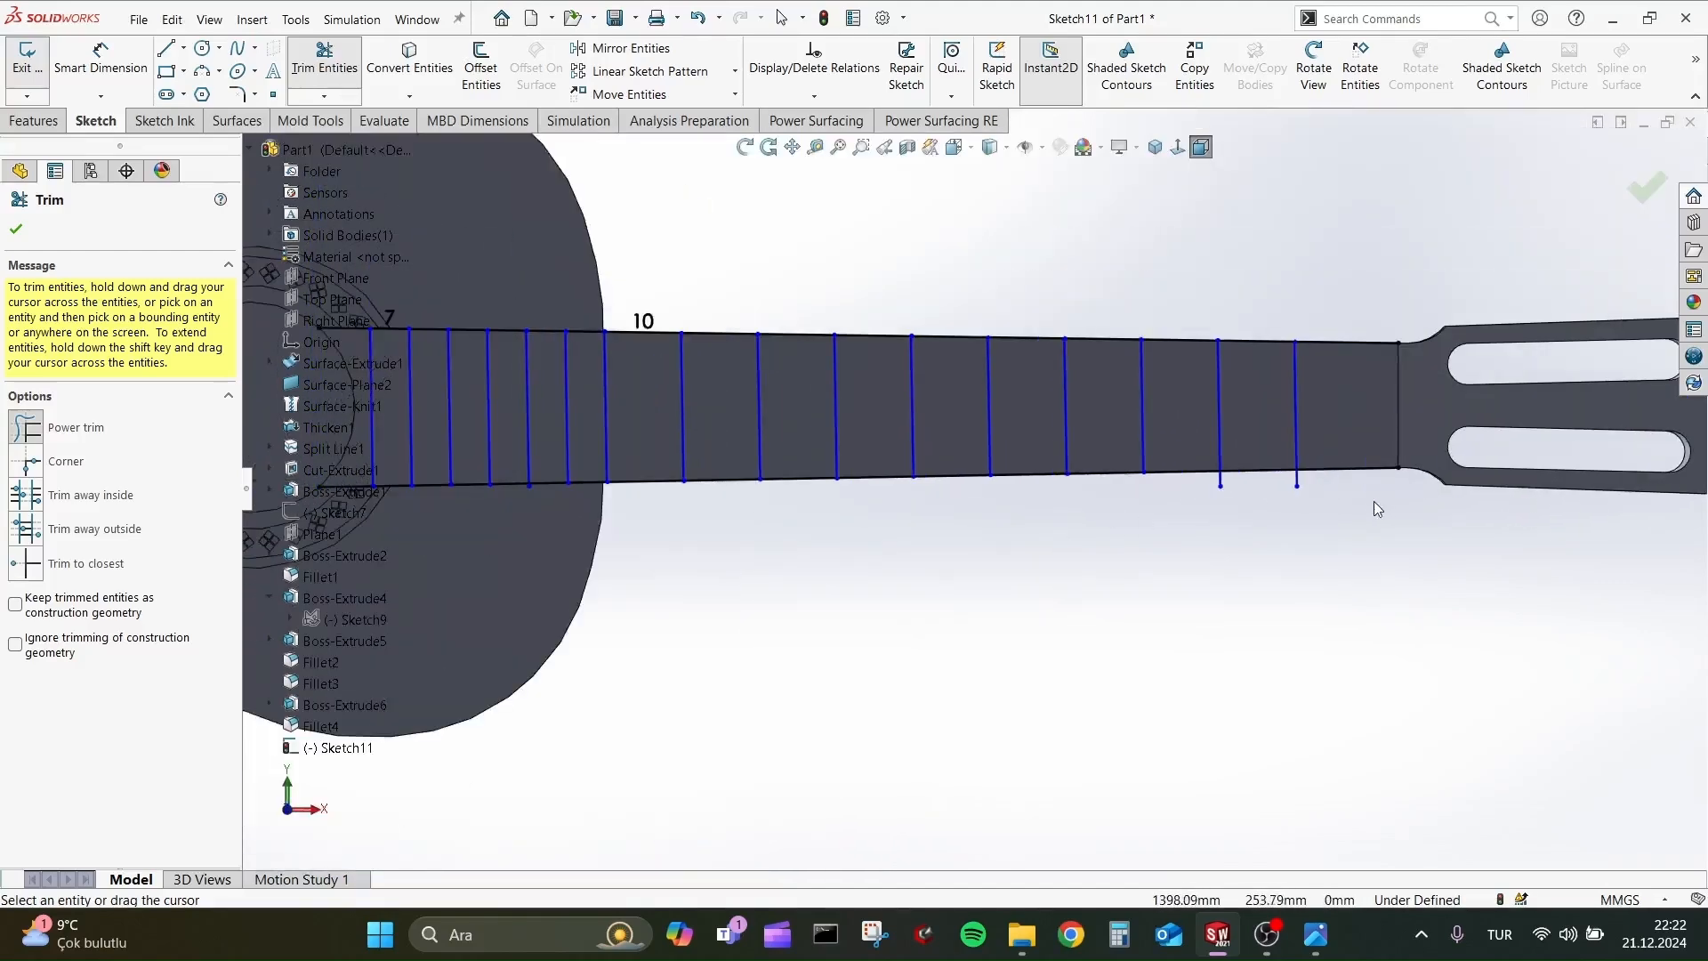
scroll(1065, 489, "down", 2)
scroll(1140, 488, "up", 4)
key("Escape")
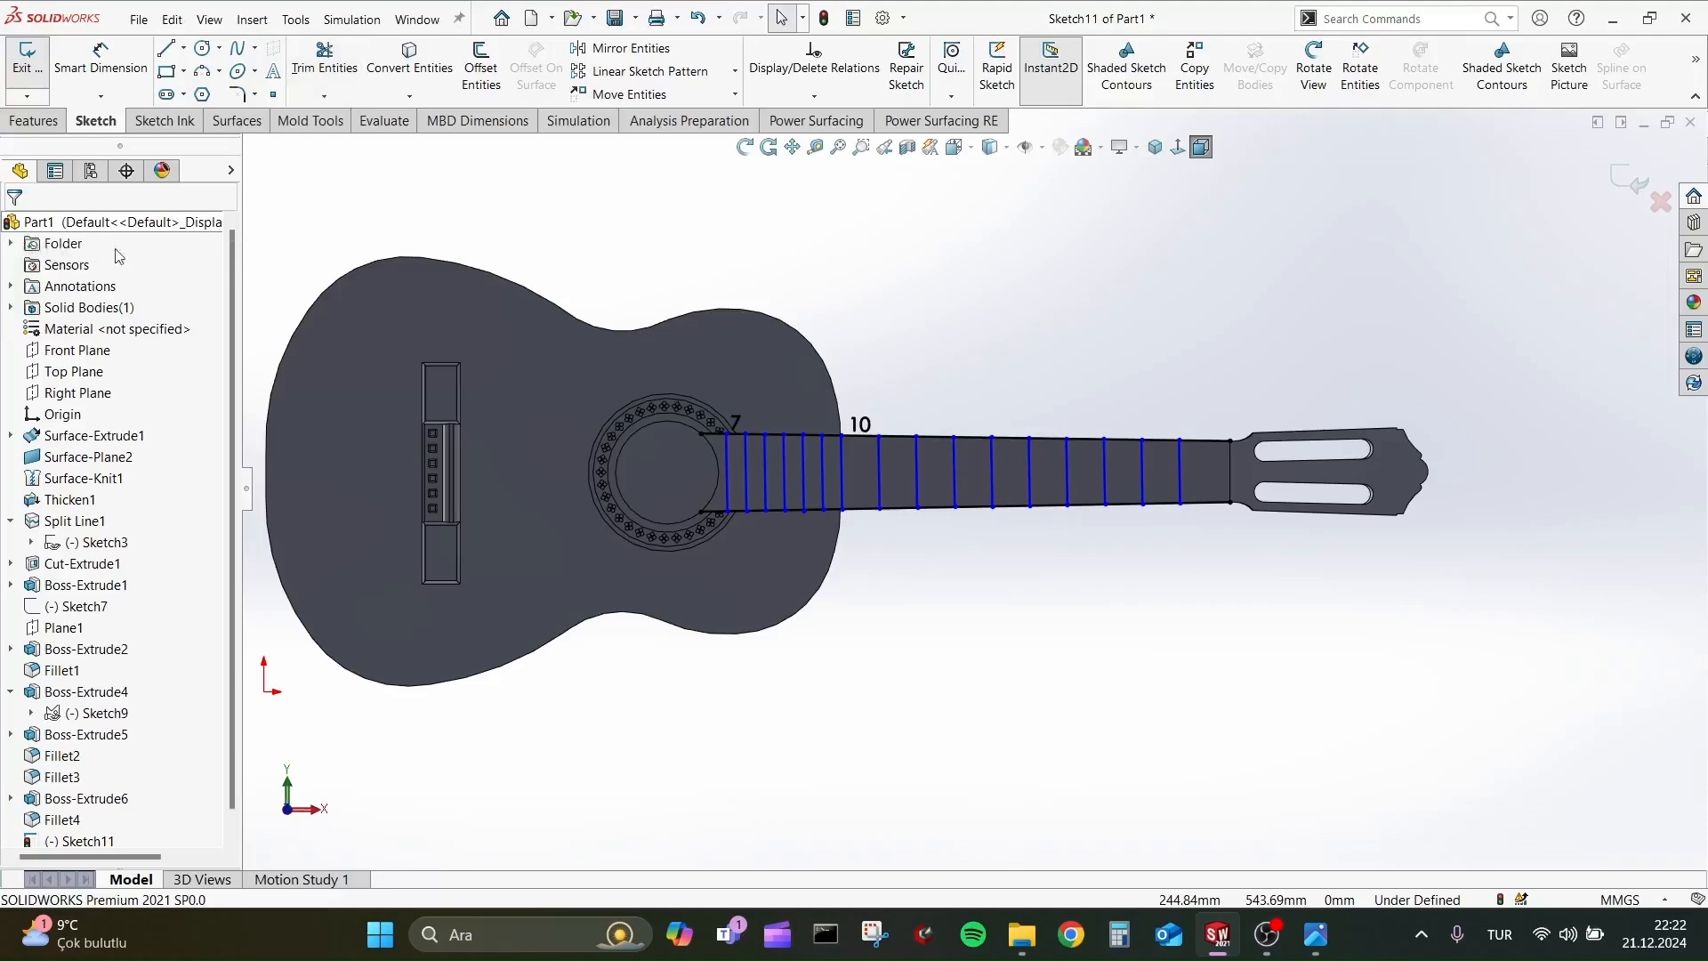
Delete the two long neck edge lines from the fret sketch, keeping only the fret lines.
scroll(852, 393, "down", 4)
left_click(1103, 494)
key("Delete")
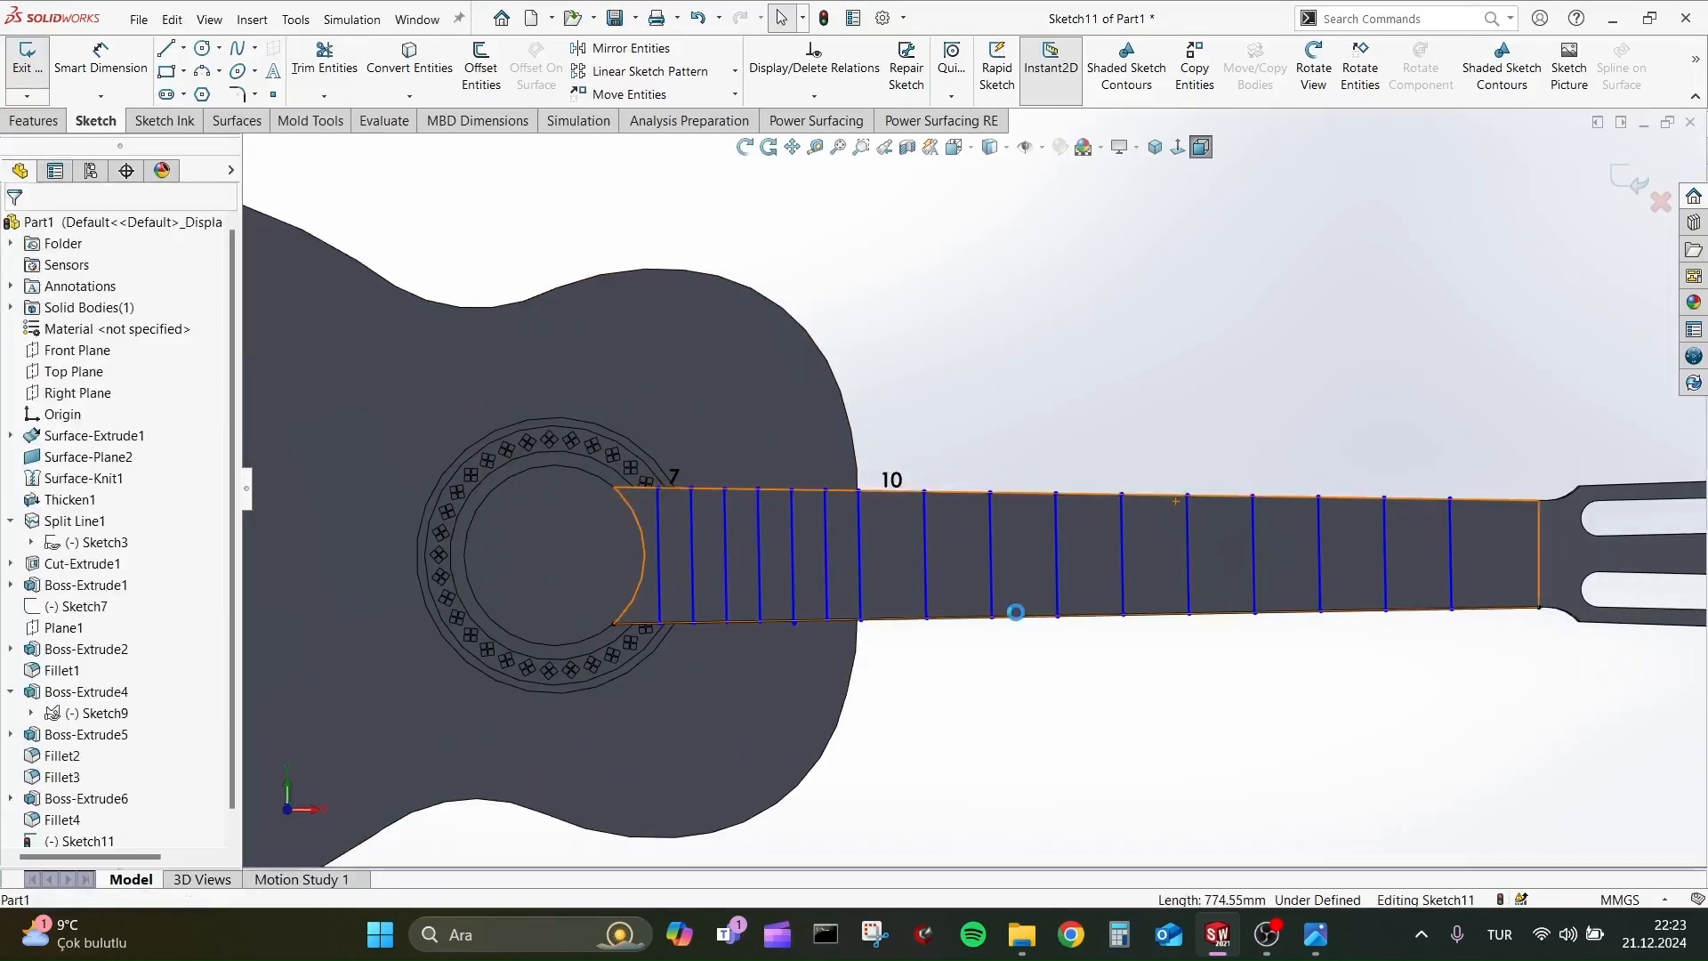
left_click(1014, 615)
key("Delete")
Begin a Blind thin-feature boss extrusion of the fret lines with the thin type set to Mid-Plane.
left_click(33, 120)
left_click(35, 63)
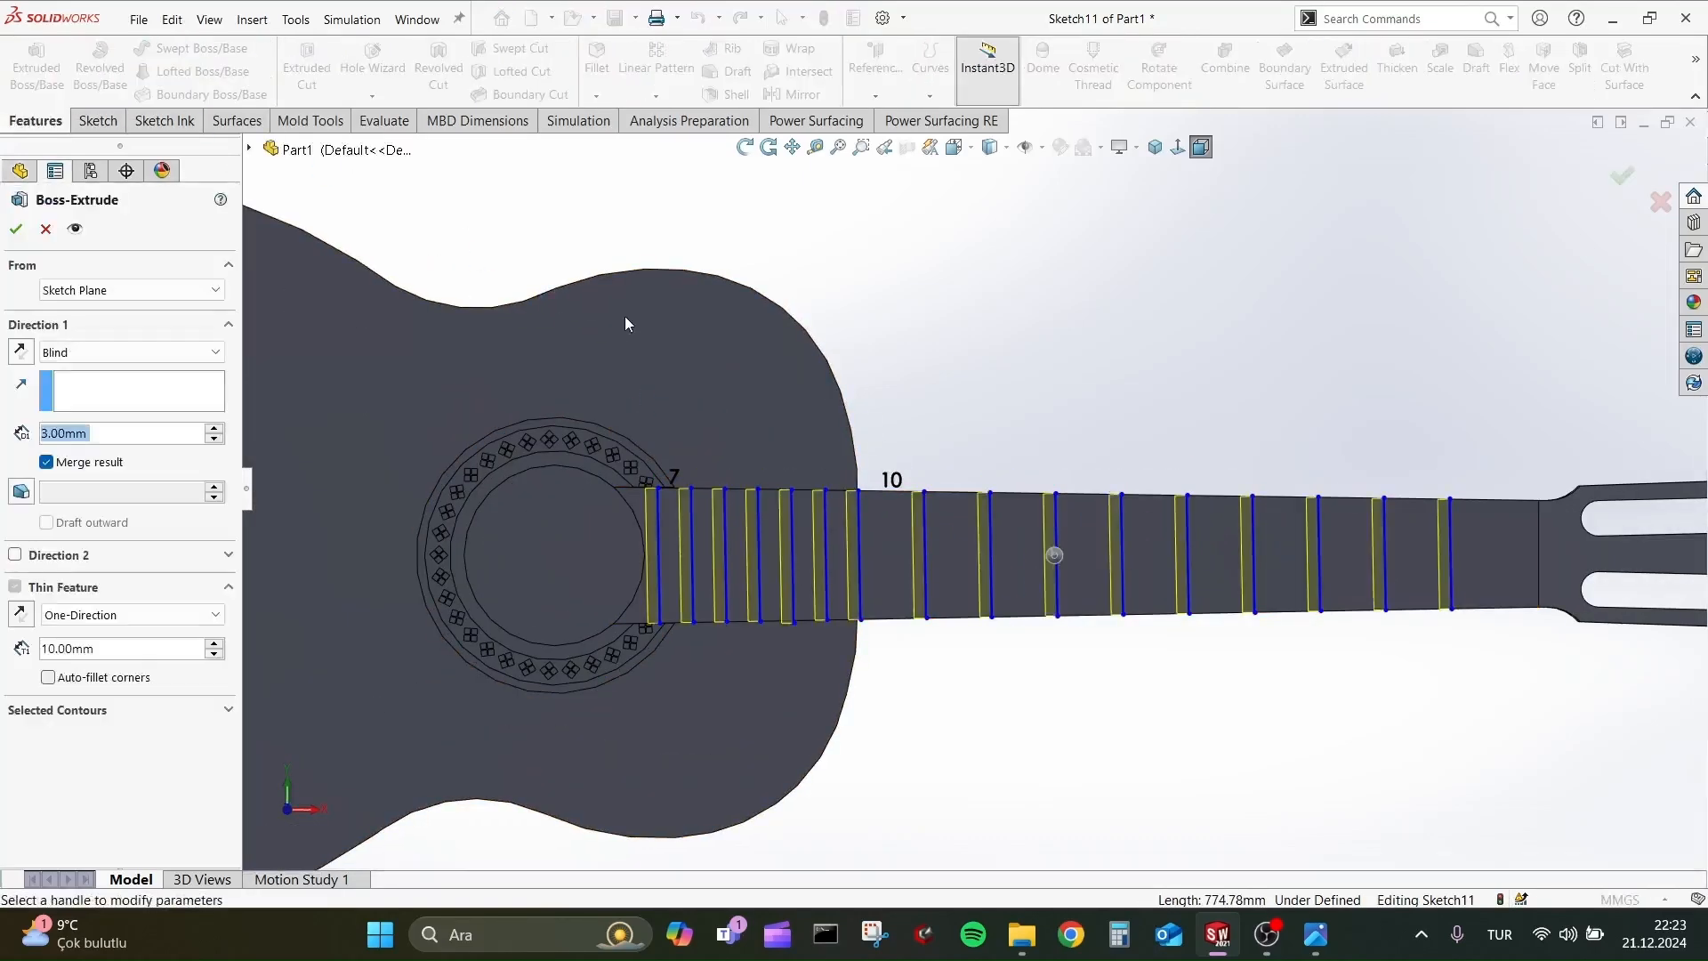
left_click(204, 353)
left_click(214, 460)
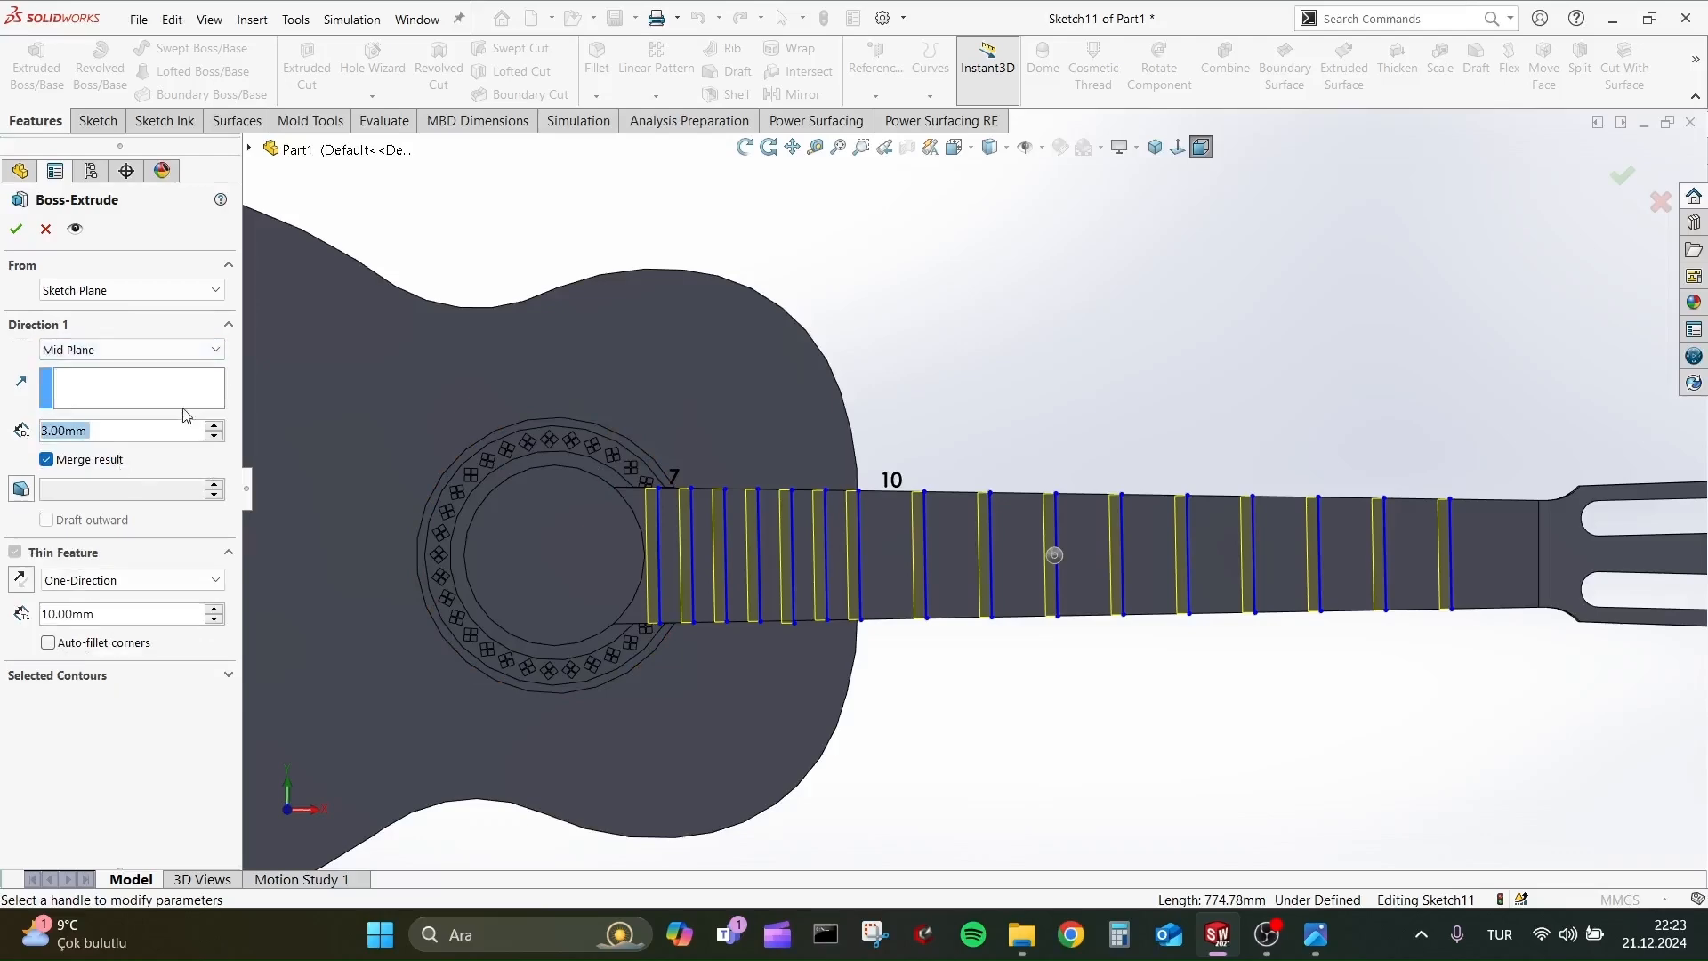
left_click(152, 352)
left_click(133, 365)
left_click(107, 616)
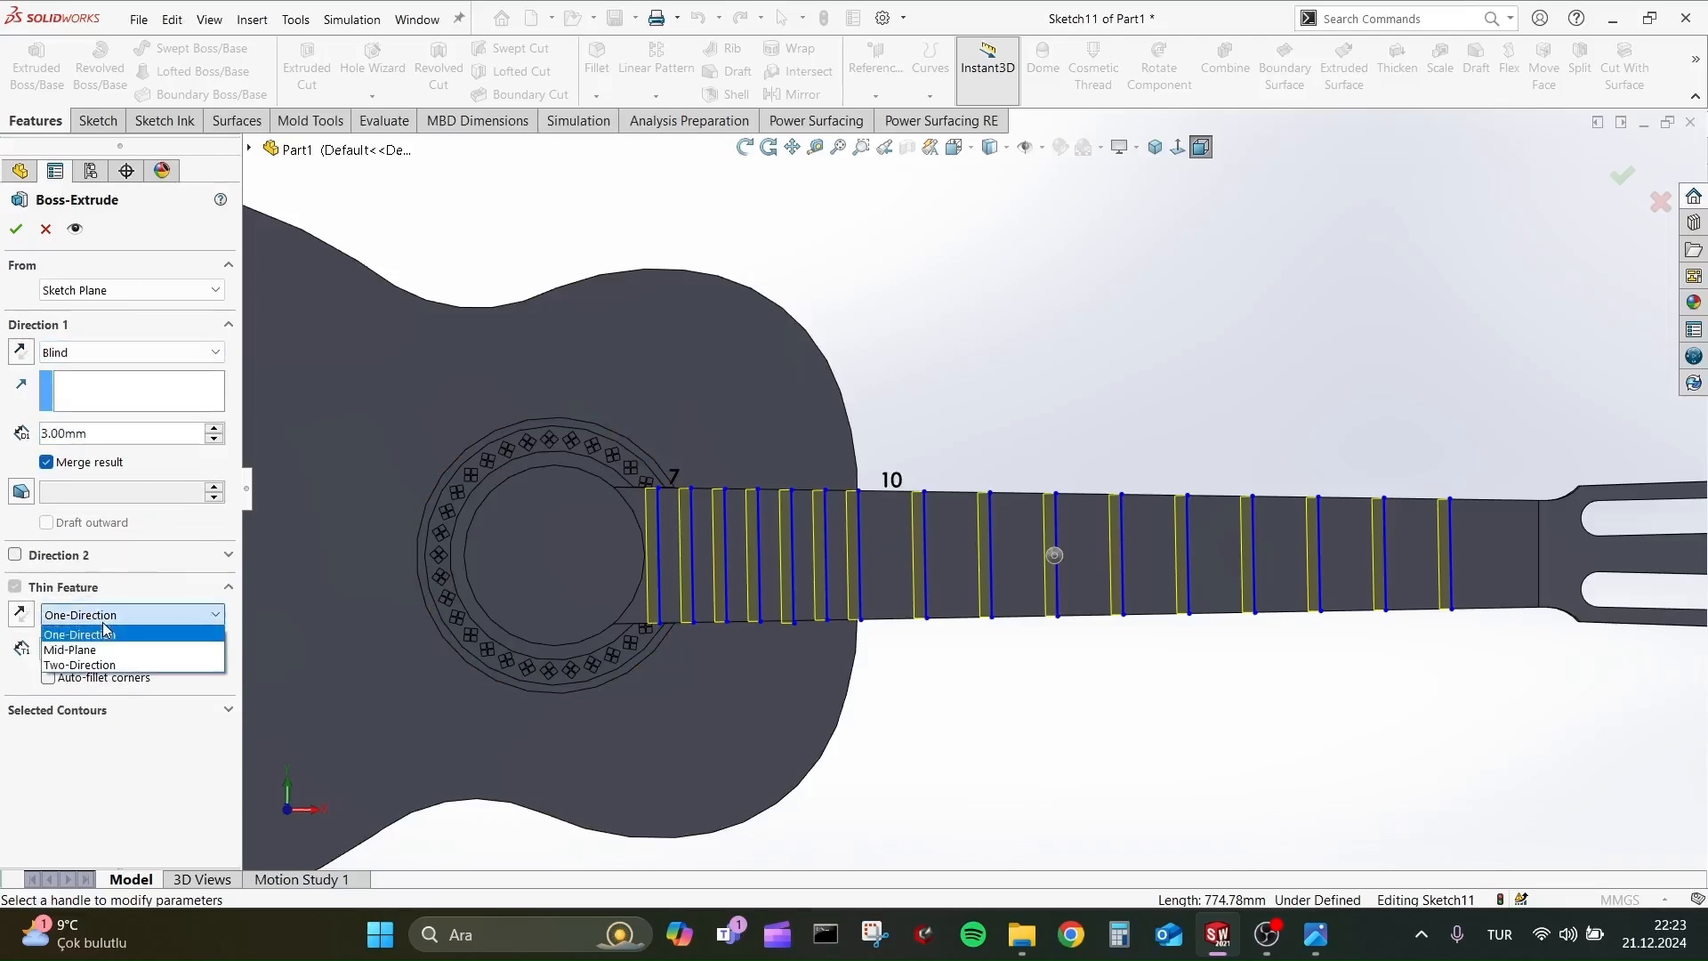
left_click(103, 648)
Set the fret extrusion's depth to 1 mm and its thin-wall thickness to 3 mm.
scroll(790, 605, "down", 3)
middle_click_drag(807, 574, 808, 254)
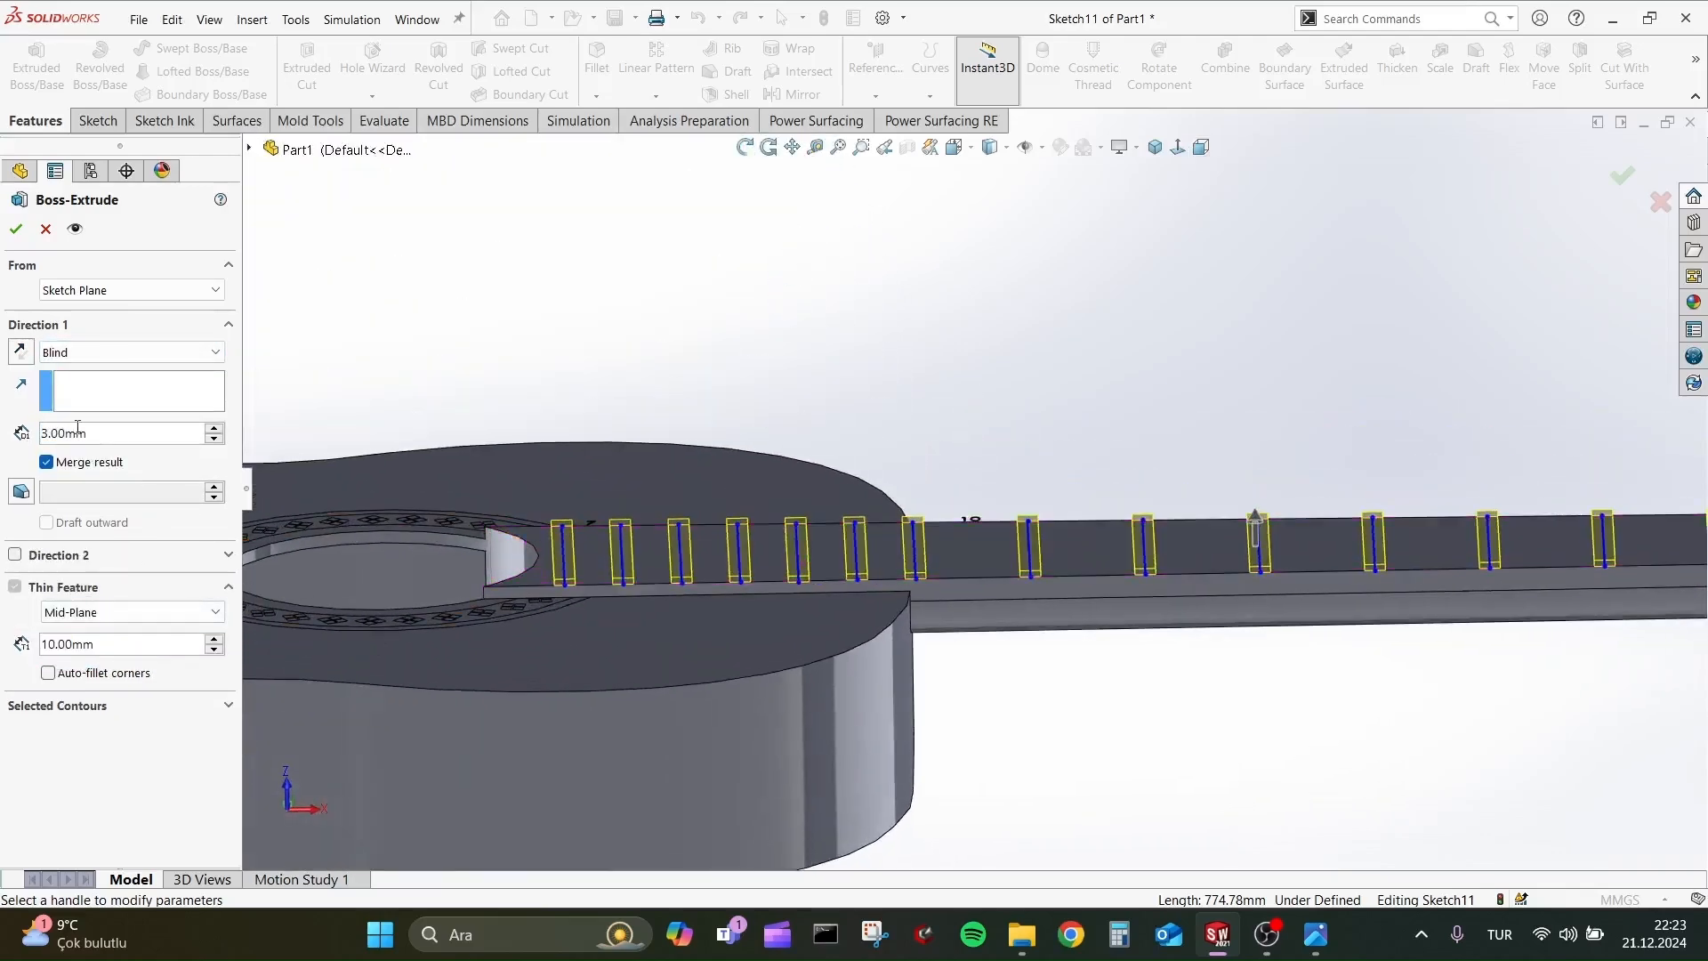
scroll(98, 438, "down", 1)
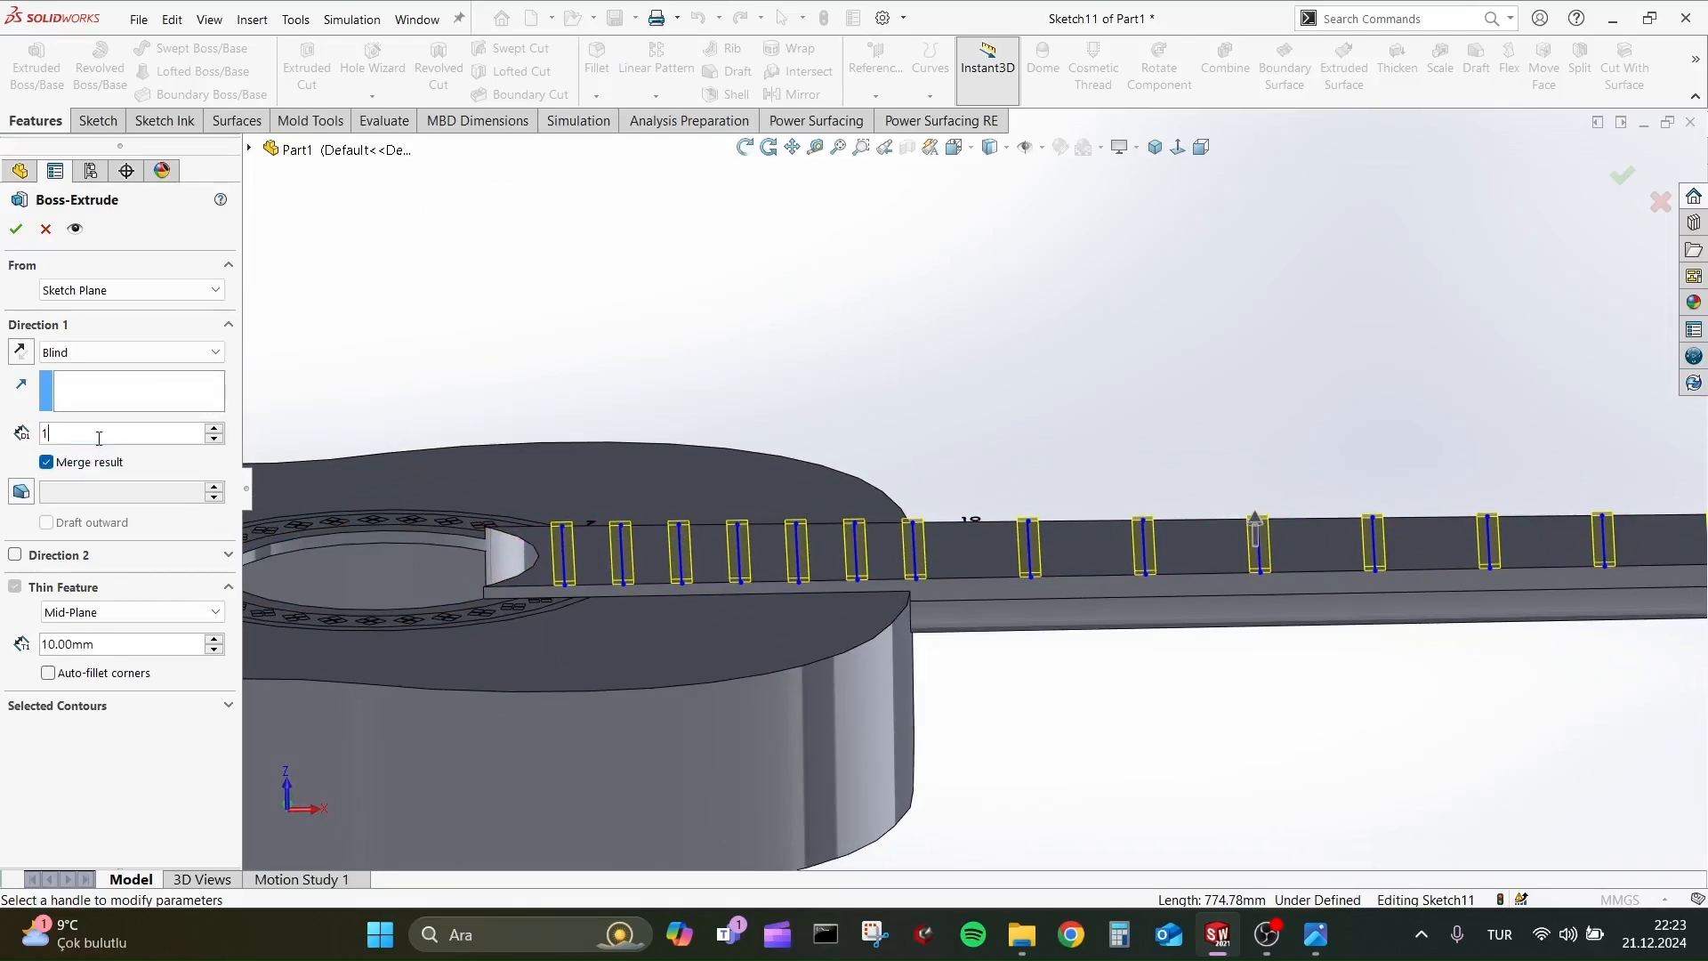
double_click(113, 640)
type("1")
key("Return")
type("3")
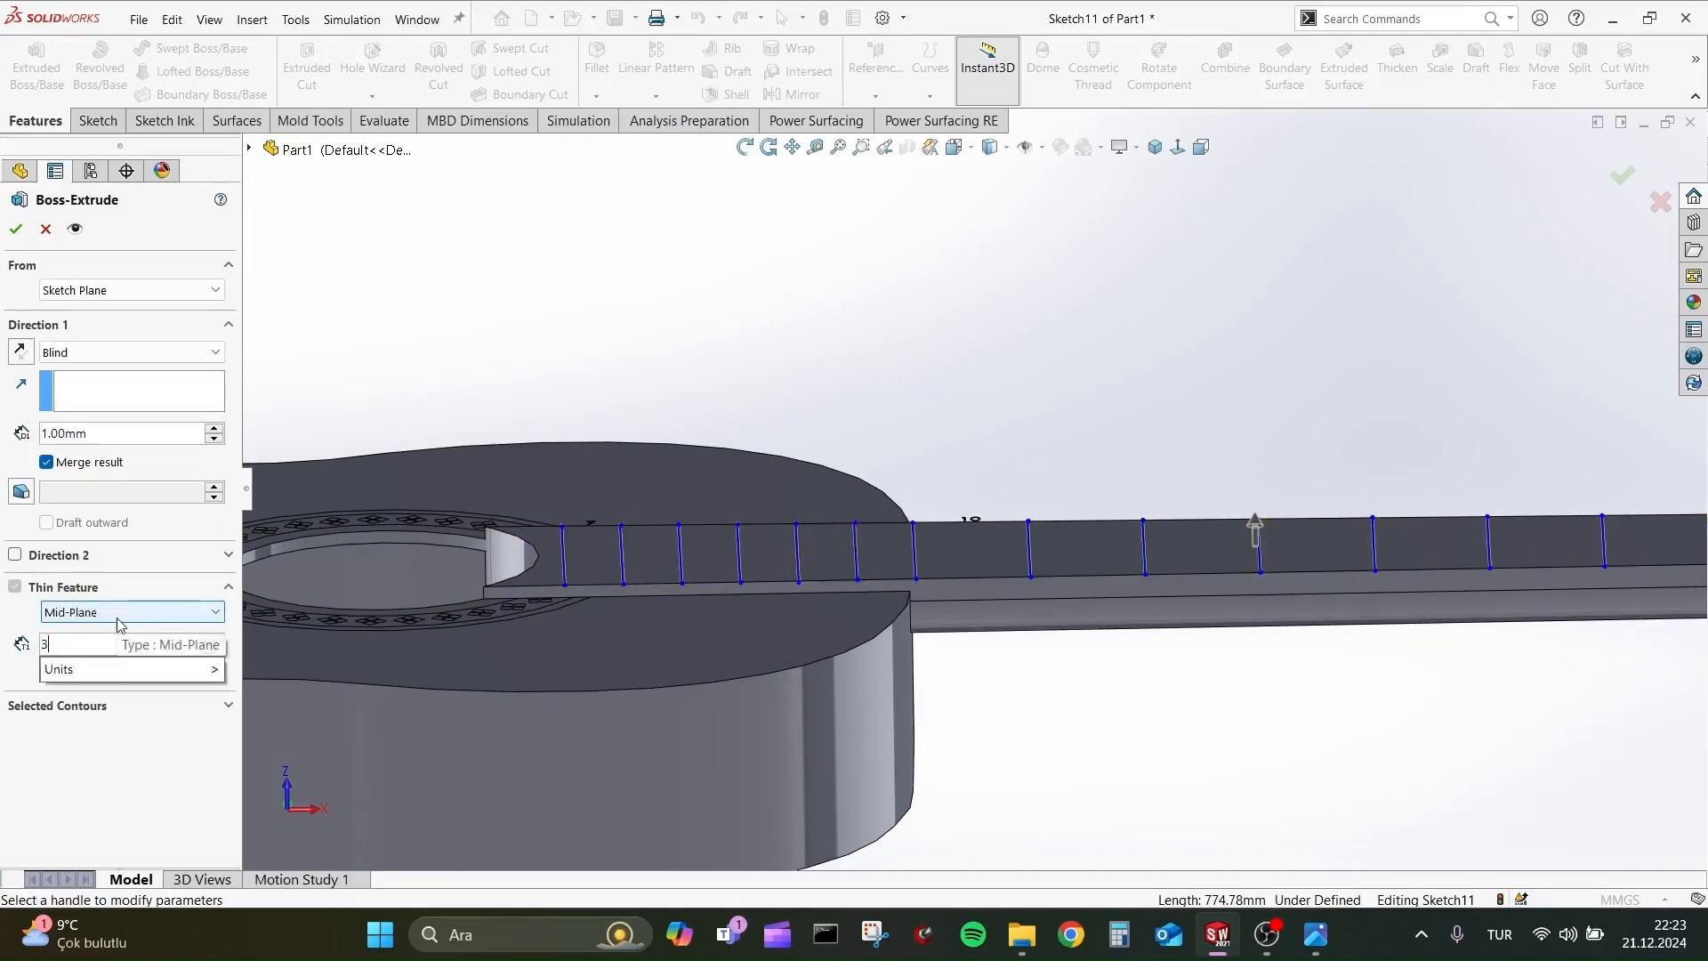
key("Return")
scroll(942, 809, "up", 2)
middle_click_drag(942, 809, 1088, 905)
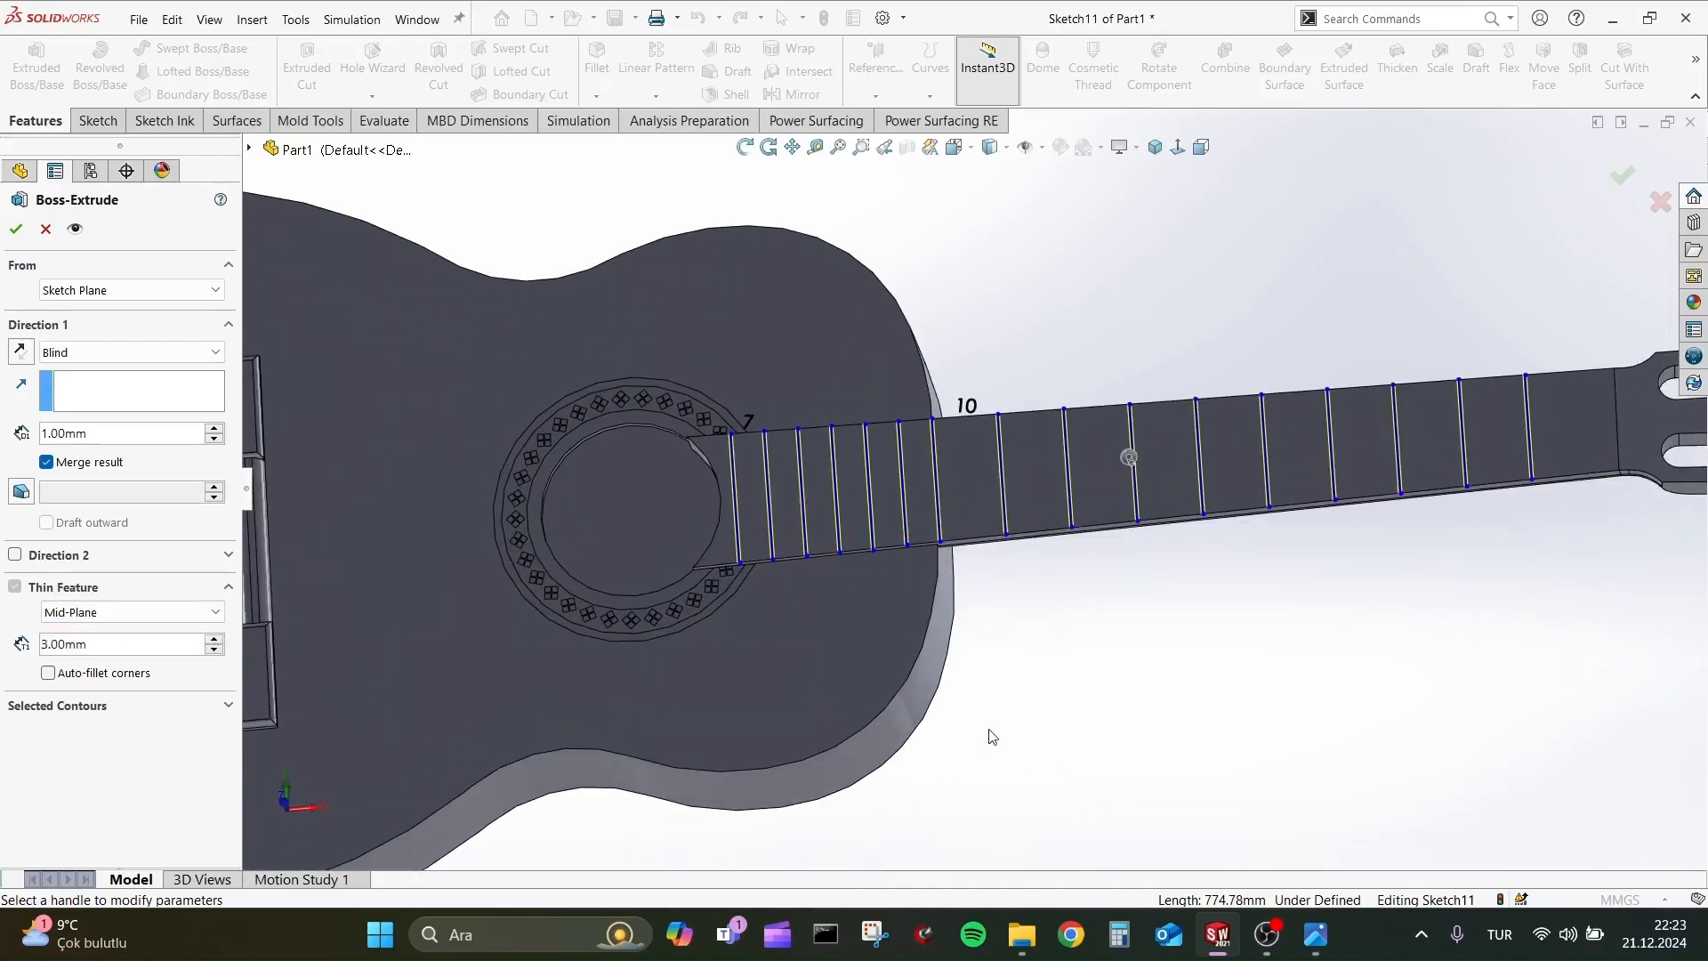
Check the reference picture, set the frets' thin-wall thickness to 4 mm and complete the extrusion.
key("alt+Tab")
key("alt+Tab")
double_click(133, 644)
type("4")
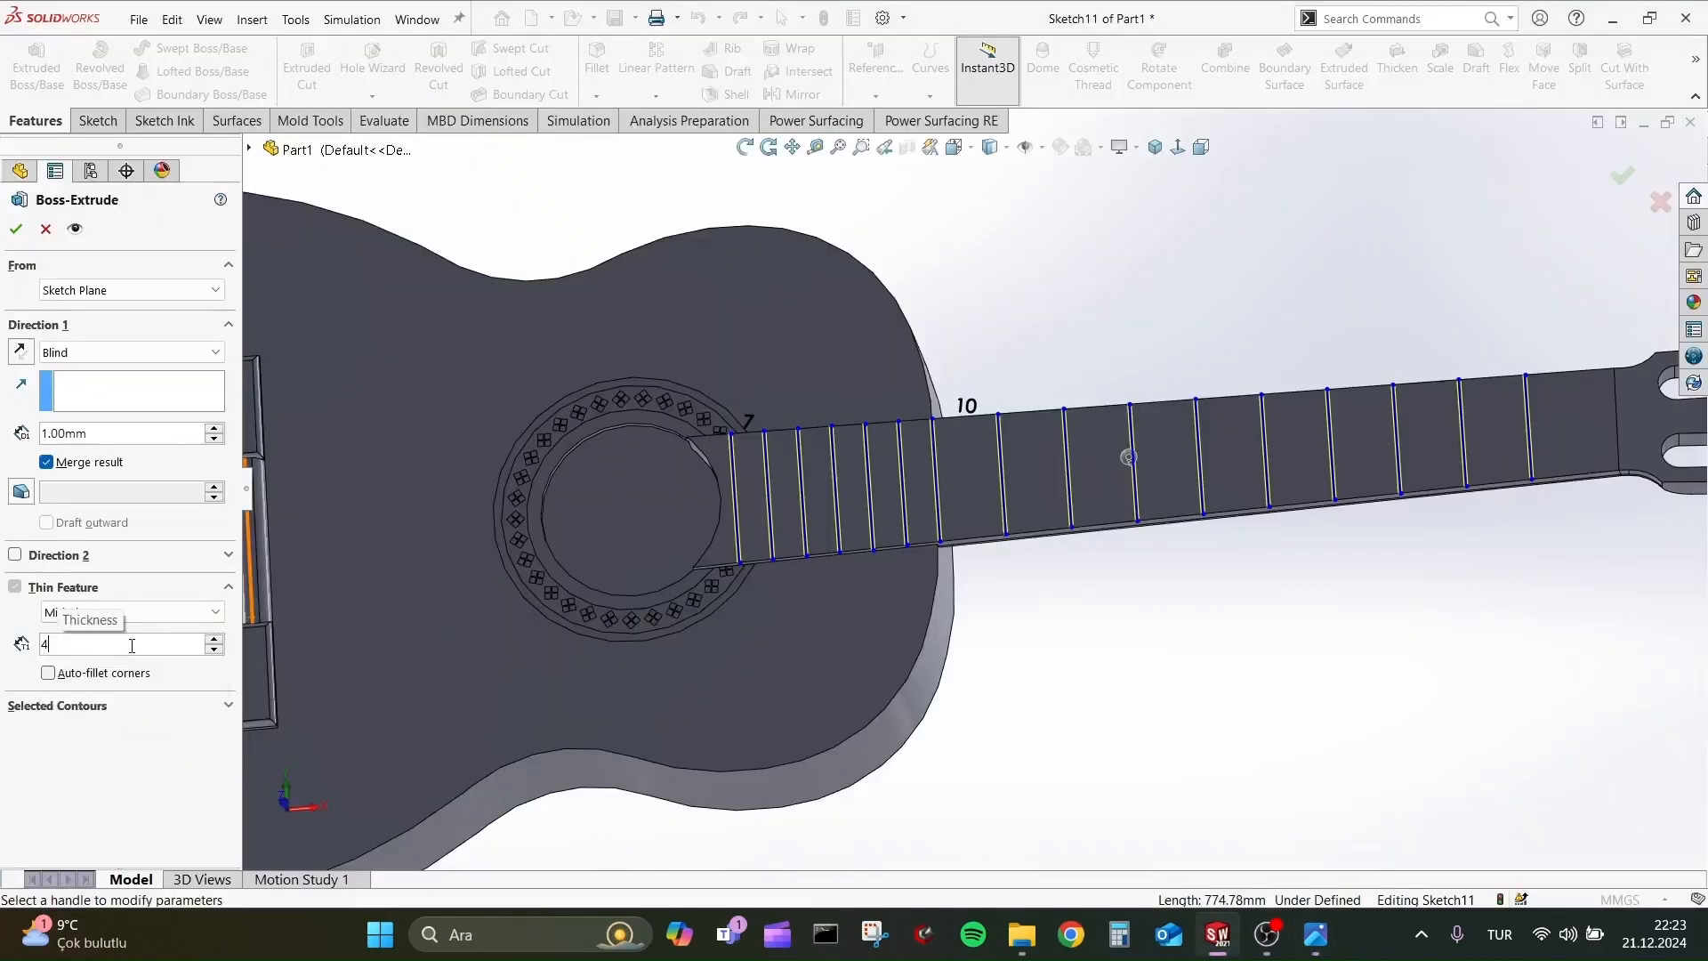
key("Return")
middle_click_drag(842, 674, 1039, 634)
left_click(16, 230)
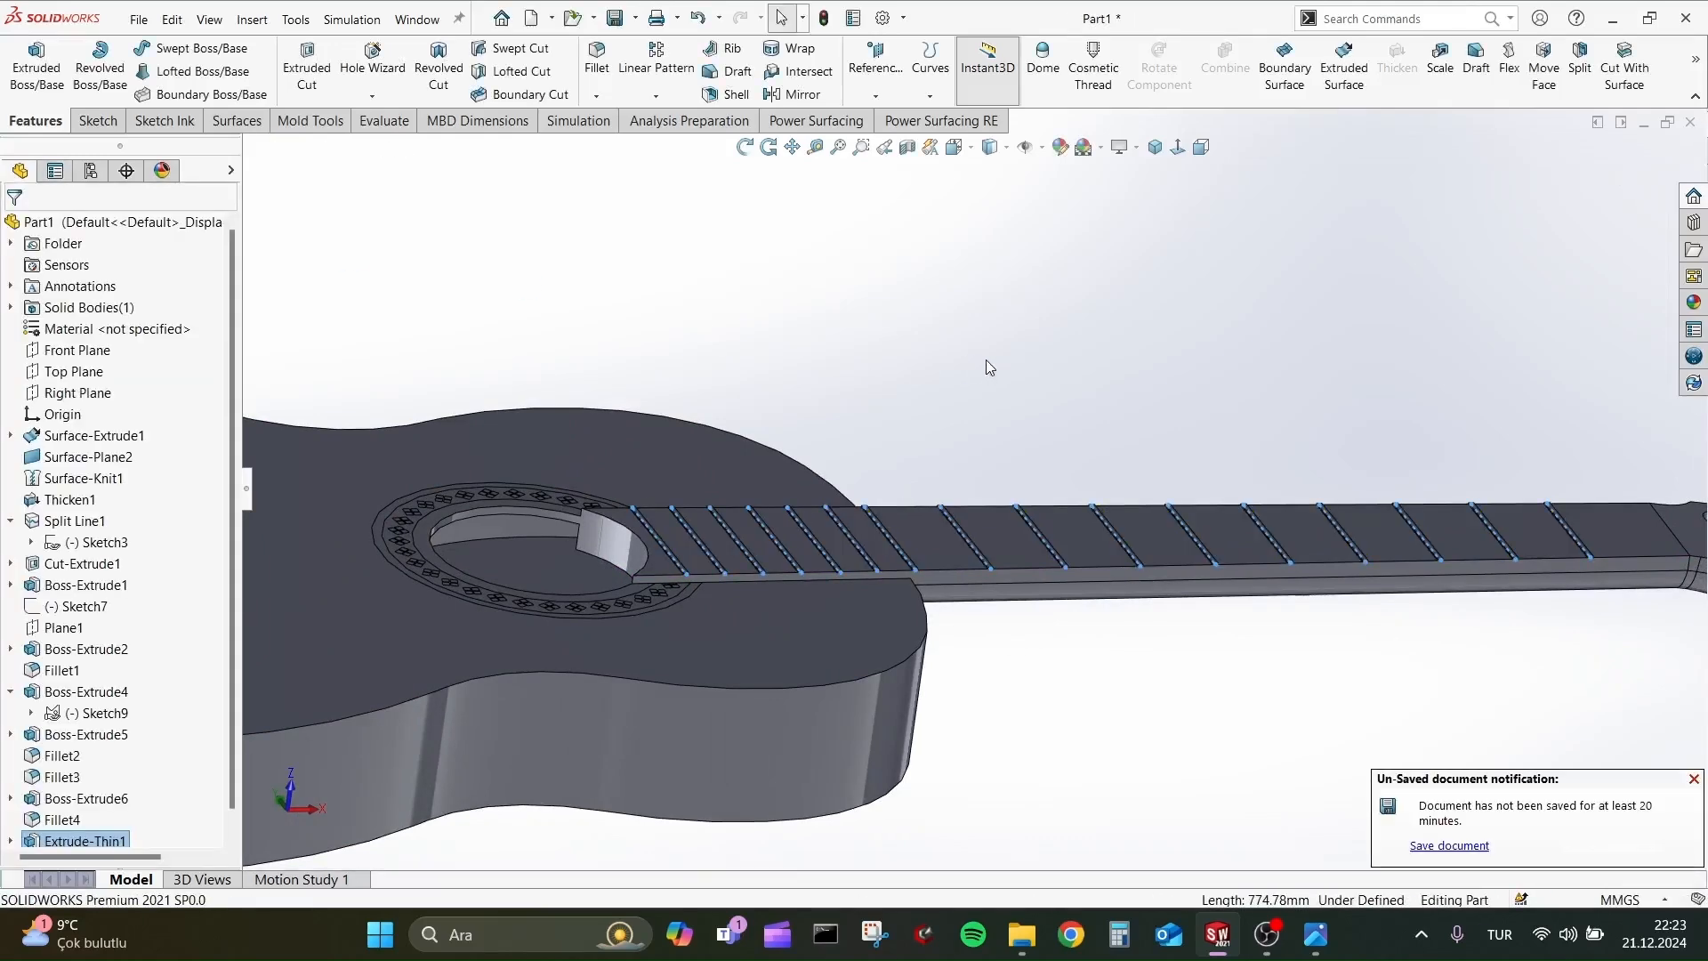
Compare the fretted neck with the reference picture and examine the guitar's neck and headstock from several angles.
middle_click_drag(986, 359, 998, 582)
key("alt+Tab")
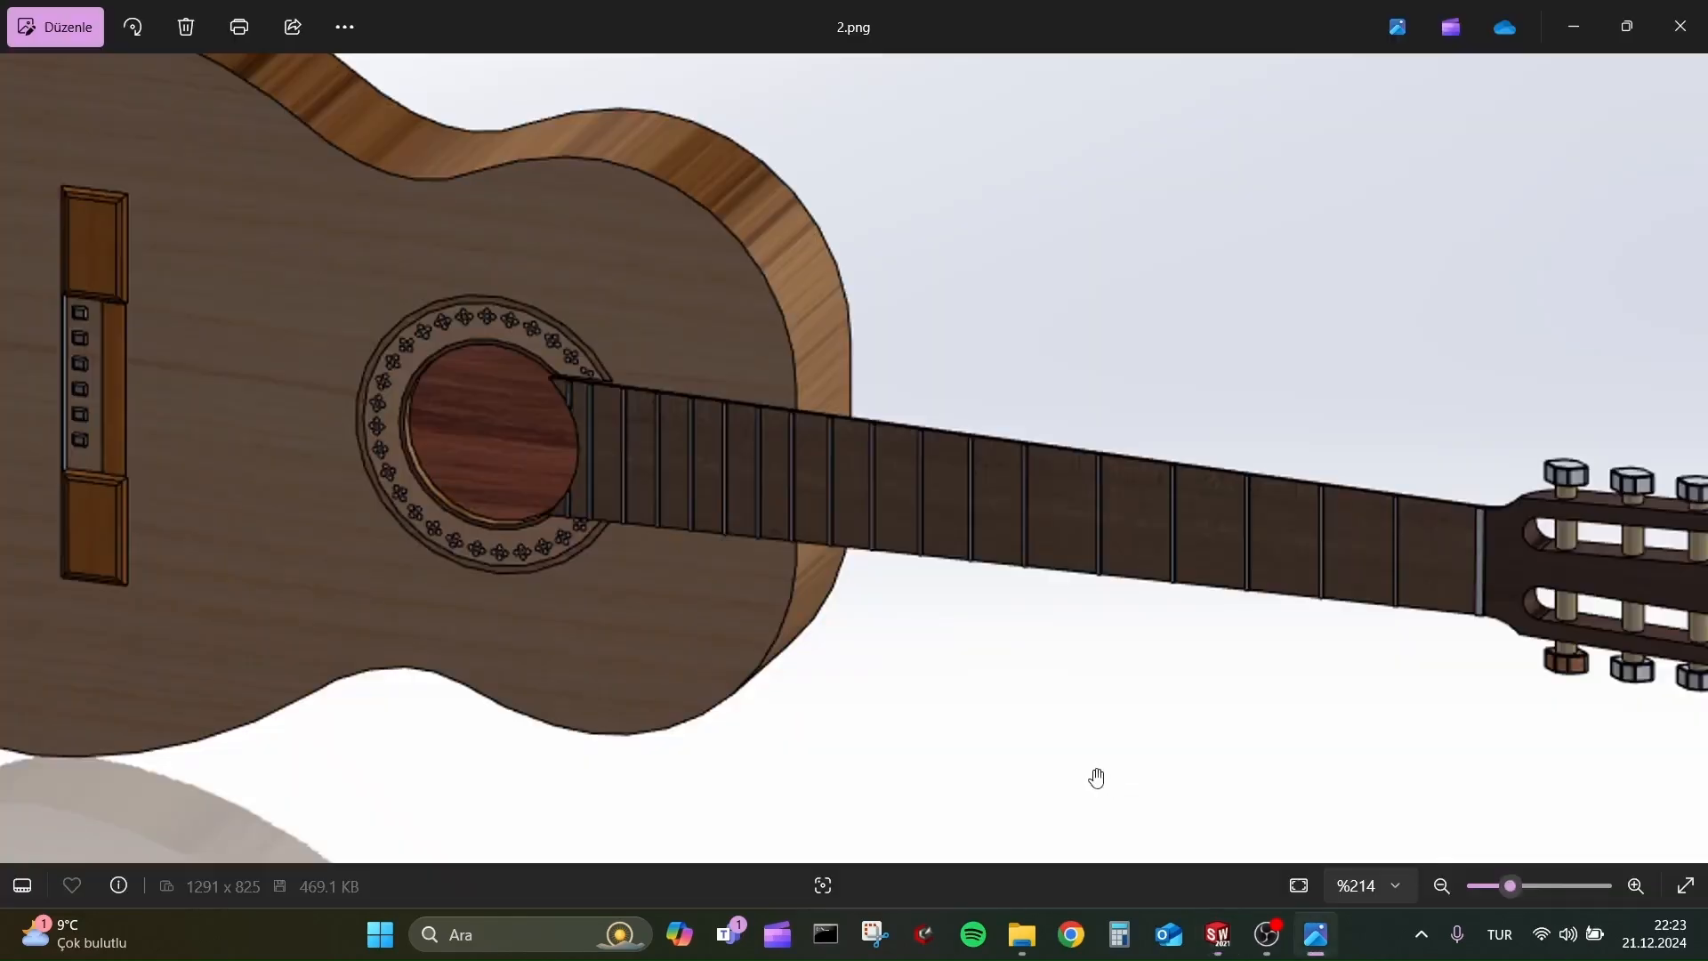
key("alt+Tab")
middle_click_drag(1011, 698, 1245, 372)
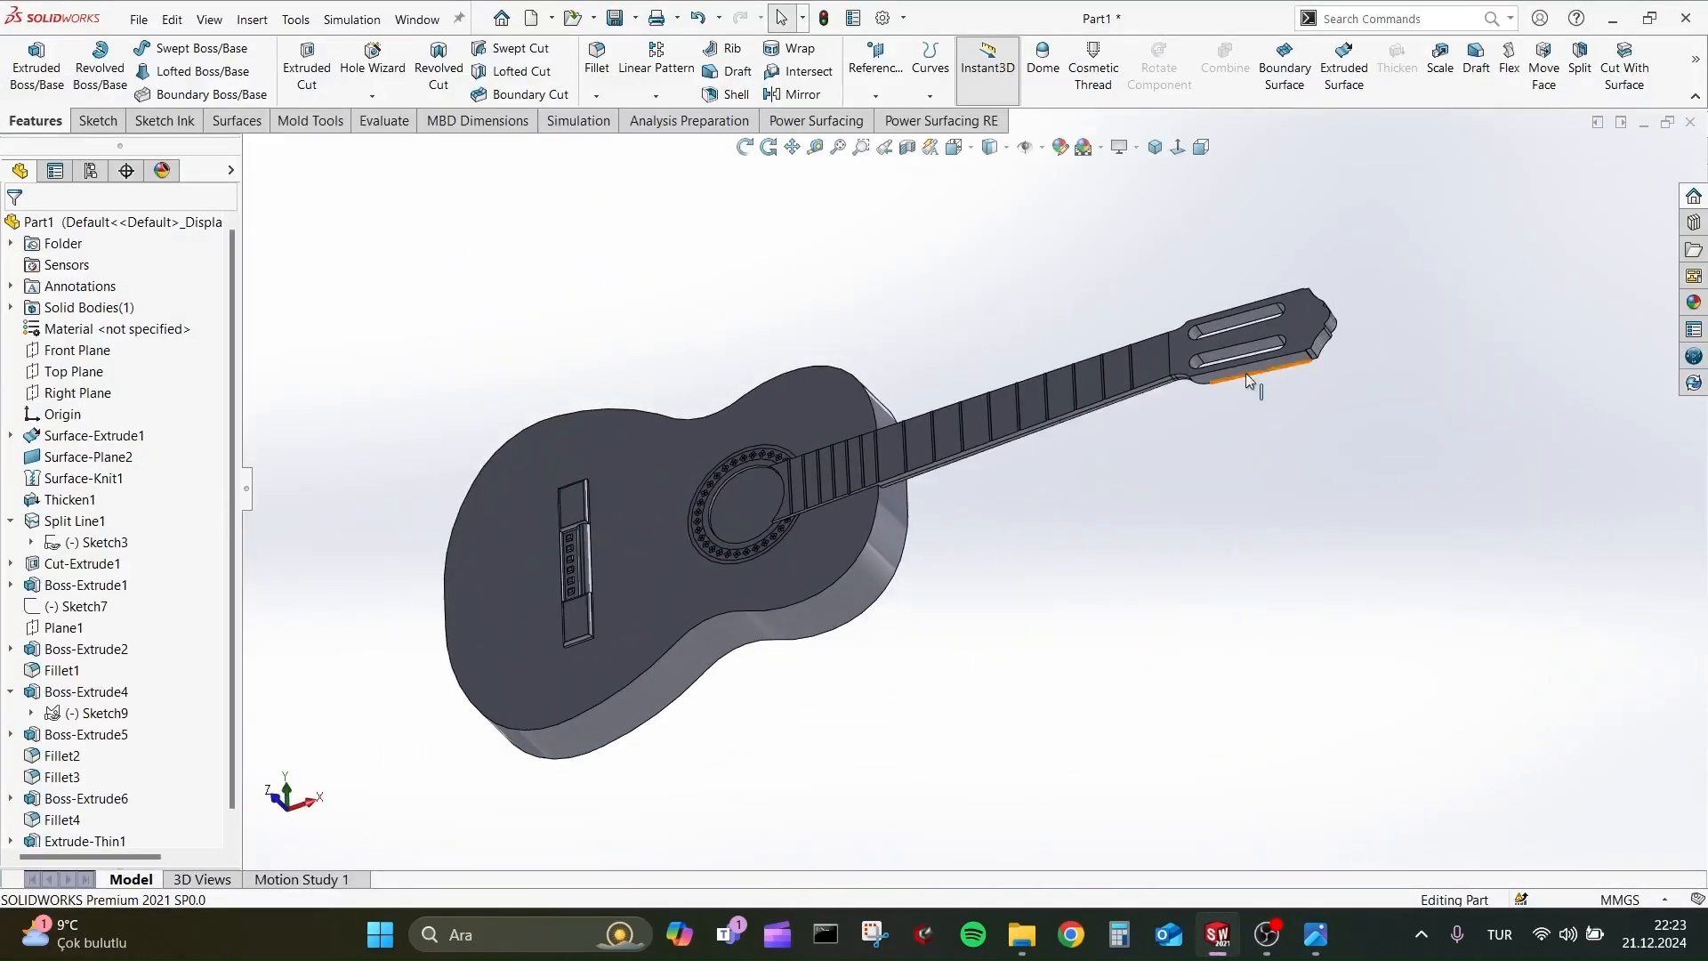
scroll(1156, 418, "down", 5)
scroll(1055, 458, "down", 2)
middle_click_drag(1023, 431, 1071, 462)
scroll(1023, 427, "up", 4)
middle_click_drag(938, 403, 835, 570)
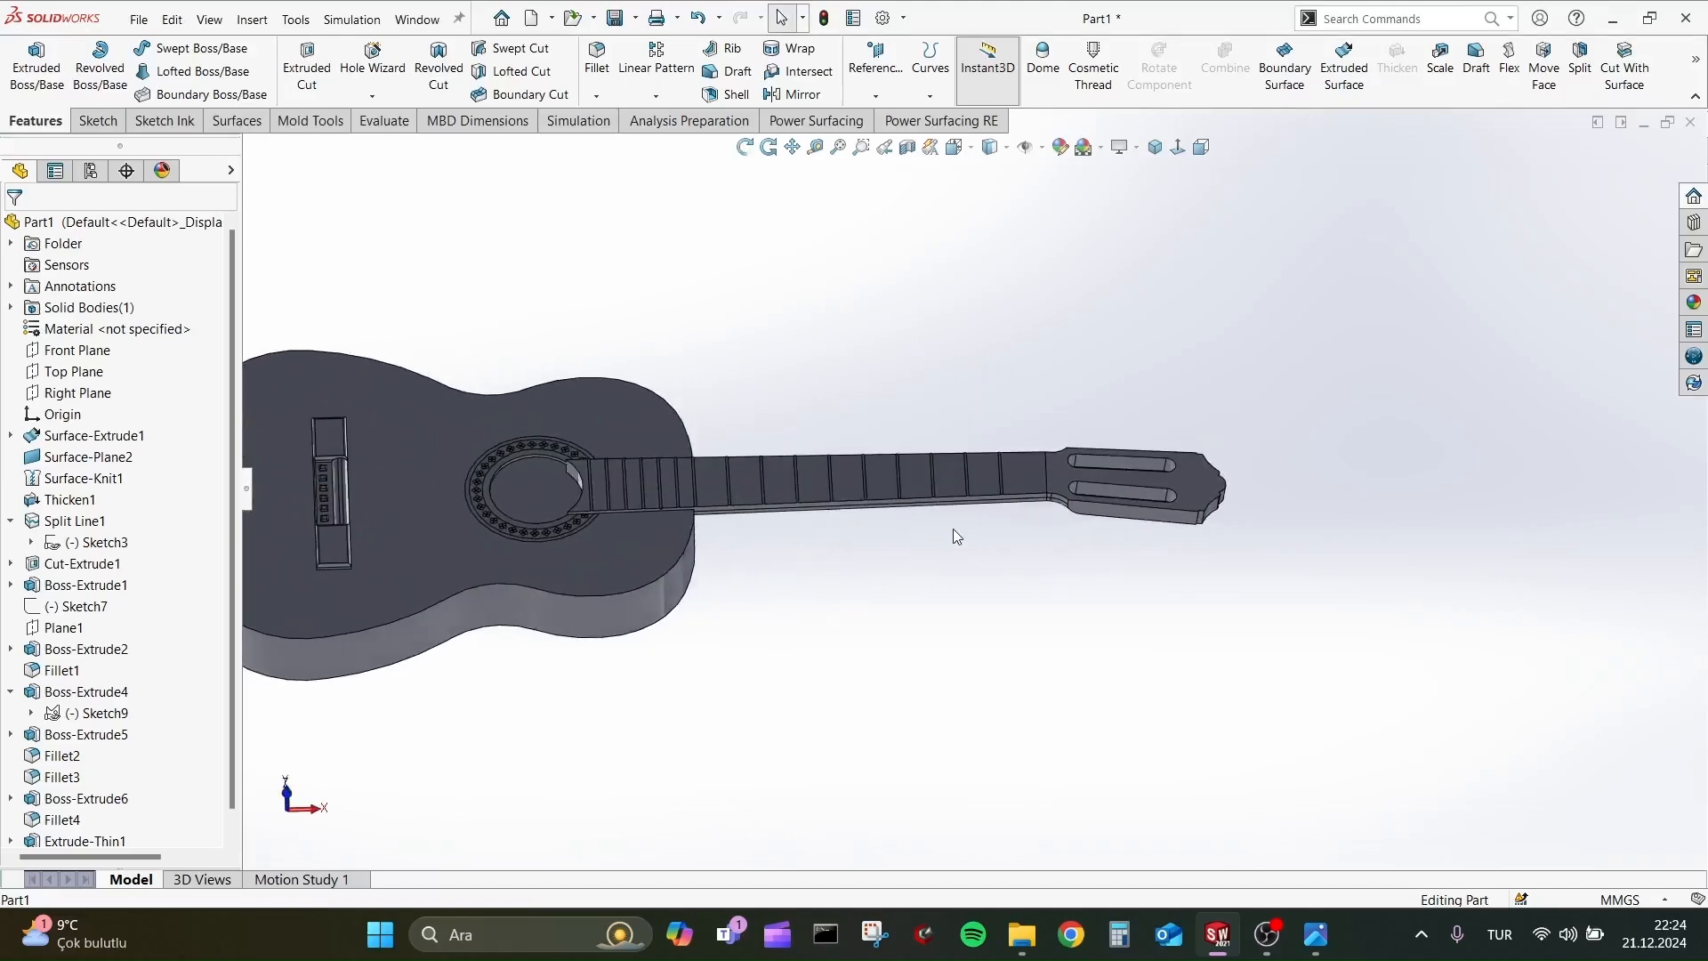
middle_click_drag(955, 533, 687, 394)
Save the part to the desktop folder (Masaüstü) under the file name gitarr.
key("ctrl+s")
scroll(605, 374, "down", 3)
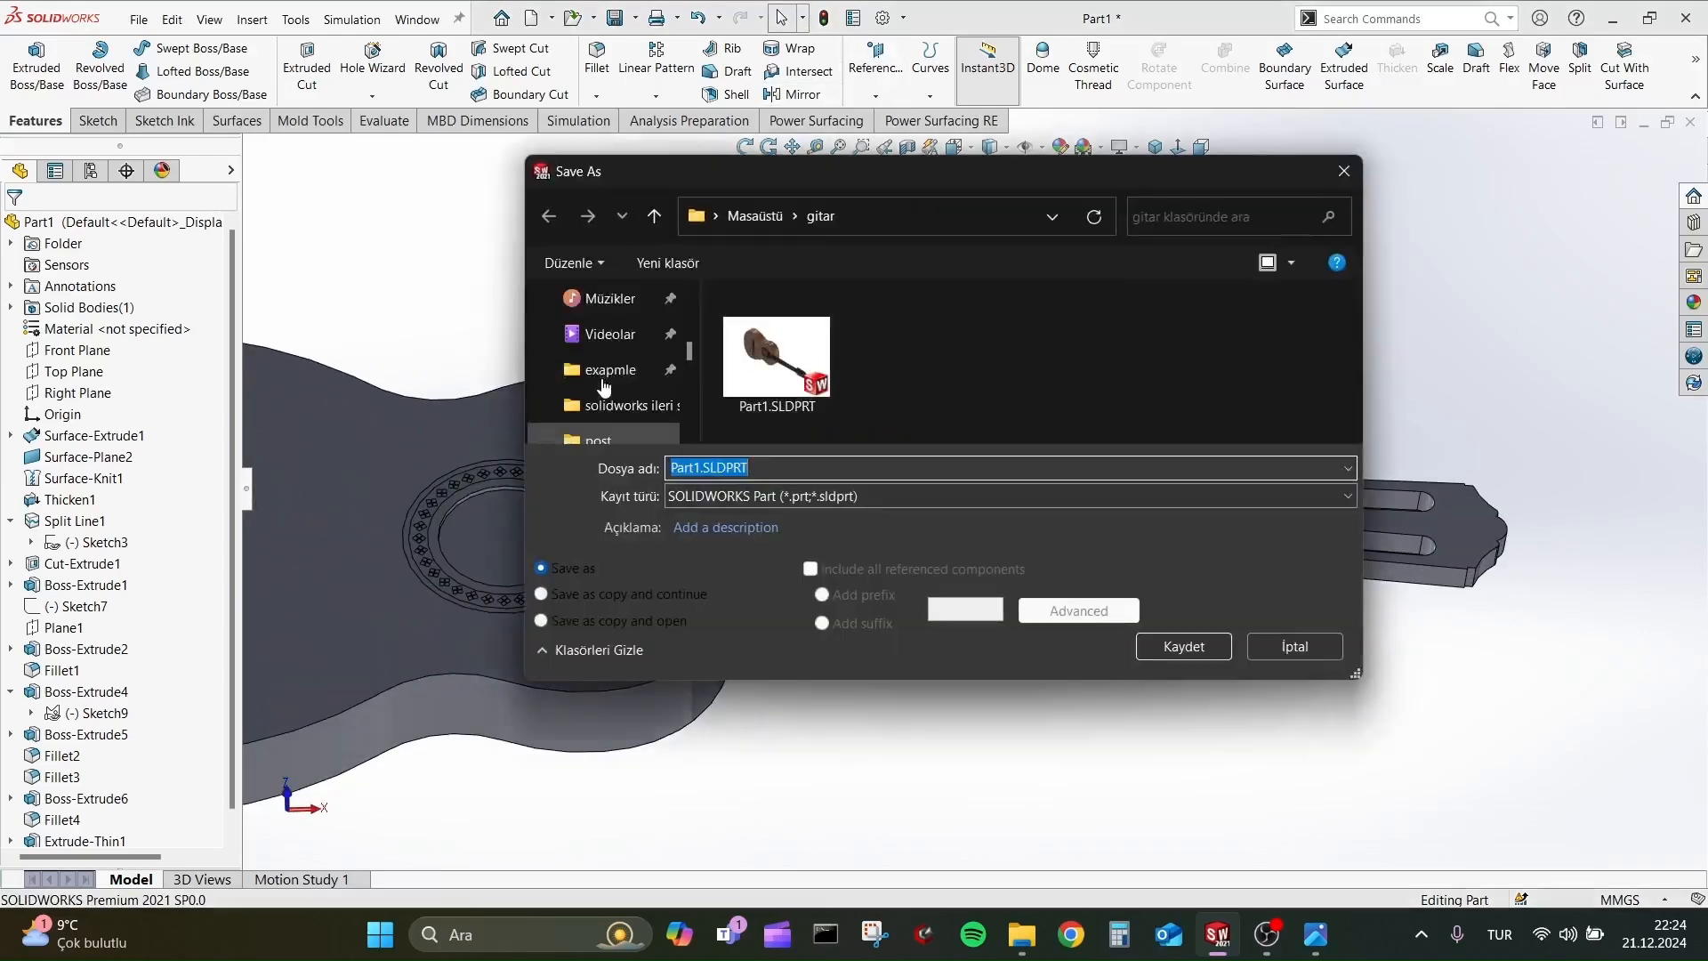
left_click(596, 389)
left_click(907, 468)
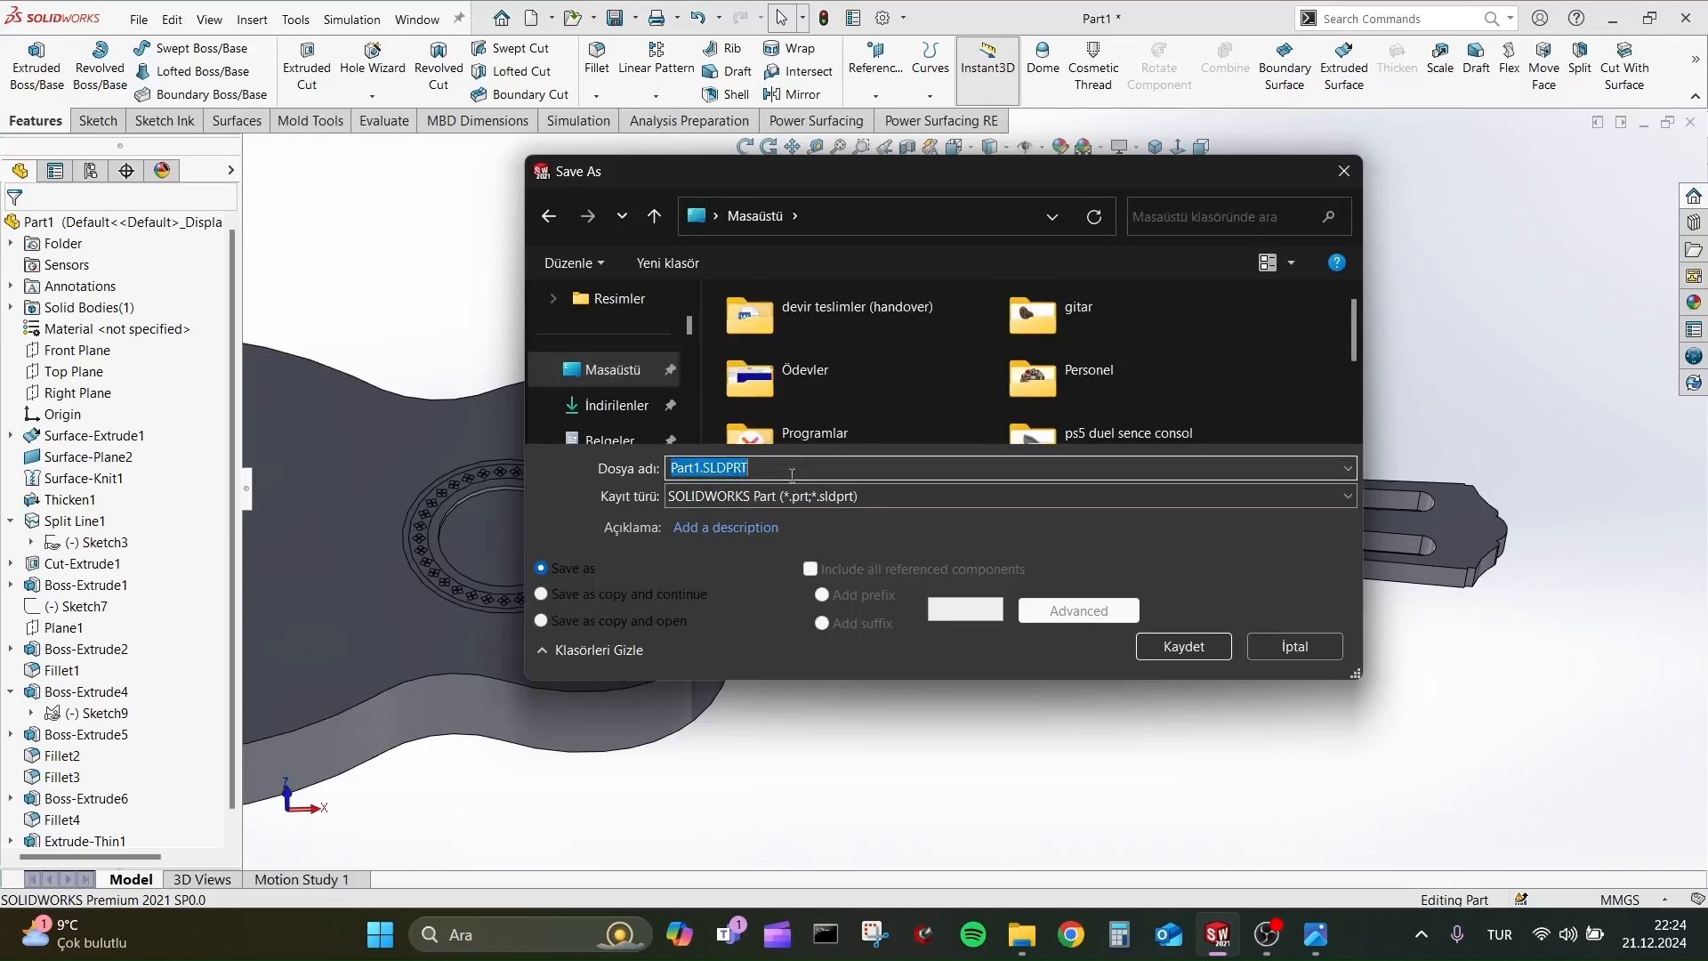
type("gitarr")
key("Return")
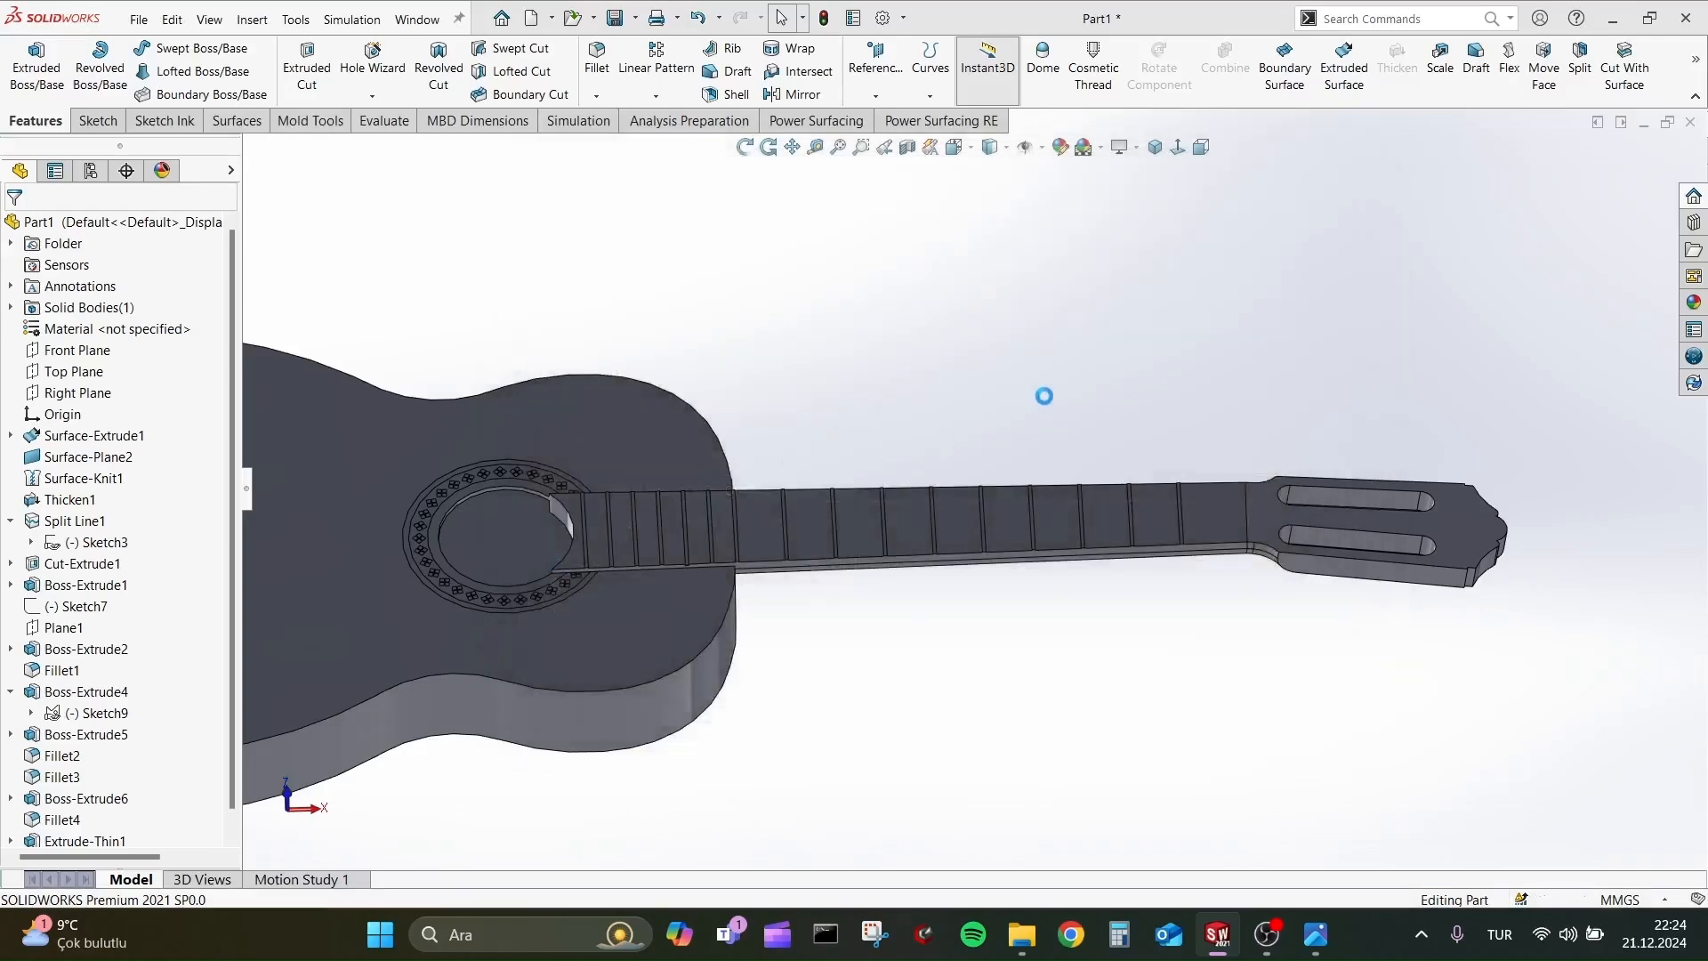
Create a reference plane parallel to the Top Plane at an offset of 320 mm, running along the neck's middle.
left_click(875, 80)
left_click(80, 372)
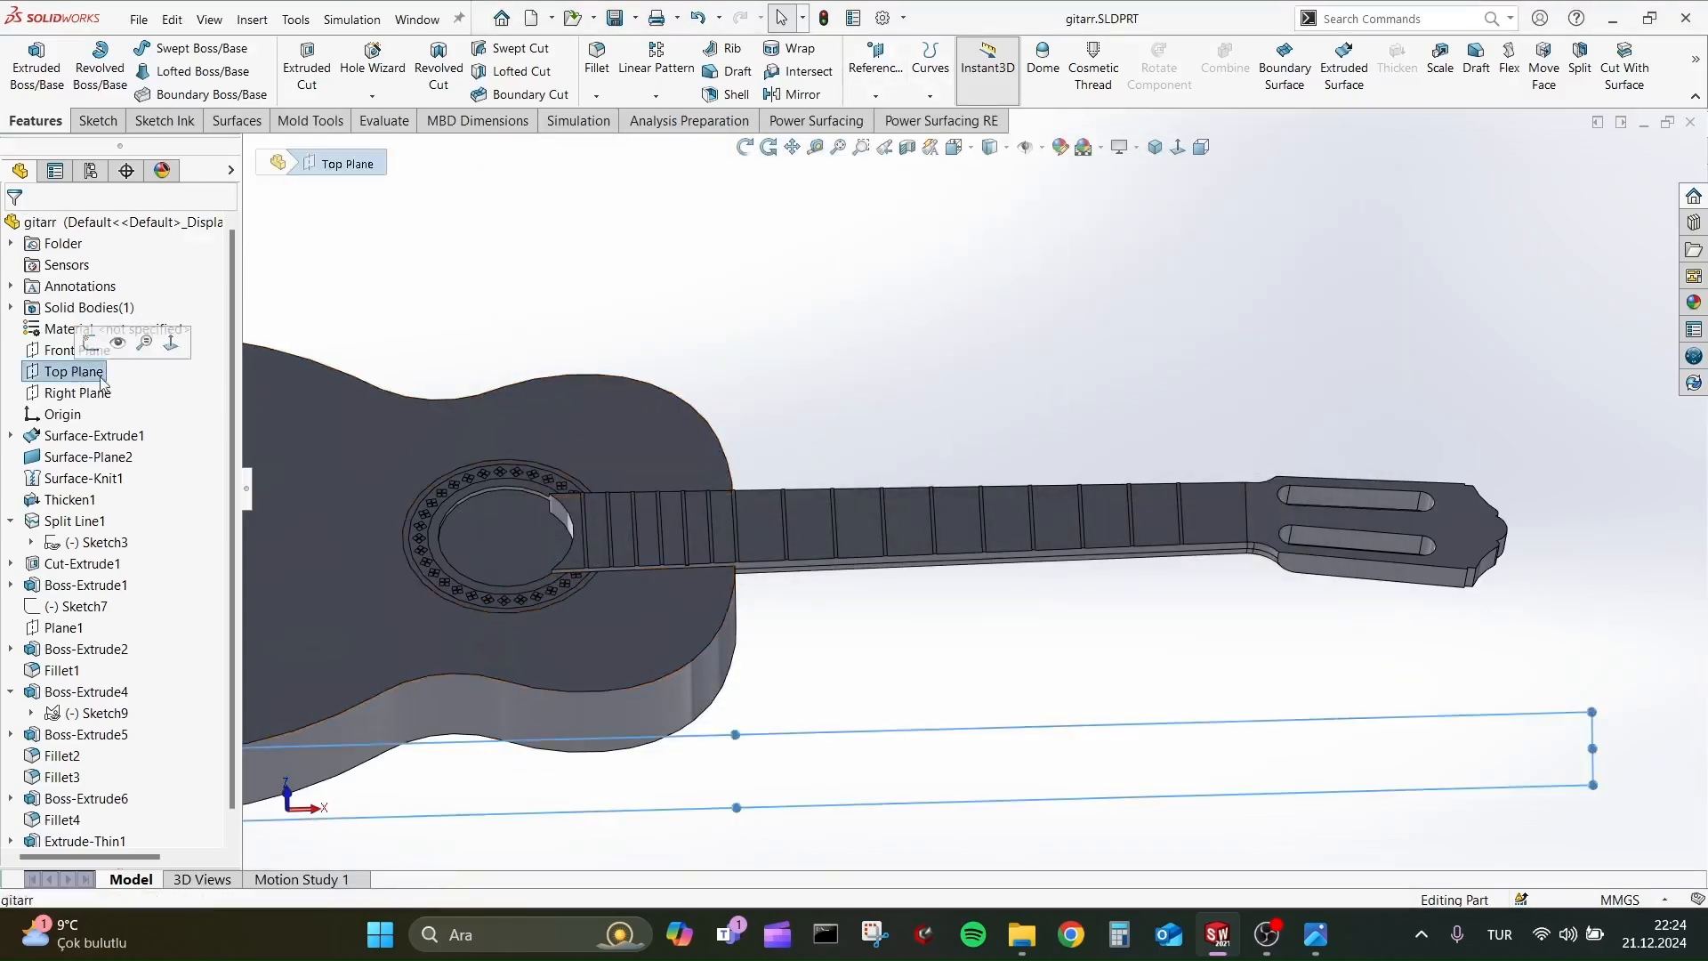
scroll(832, 560, "up", 2)
right_click(89, 373)
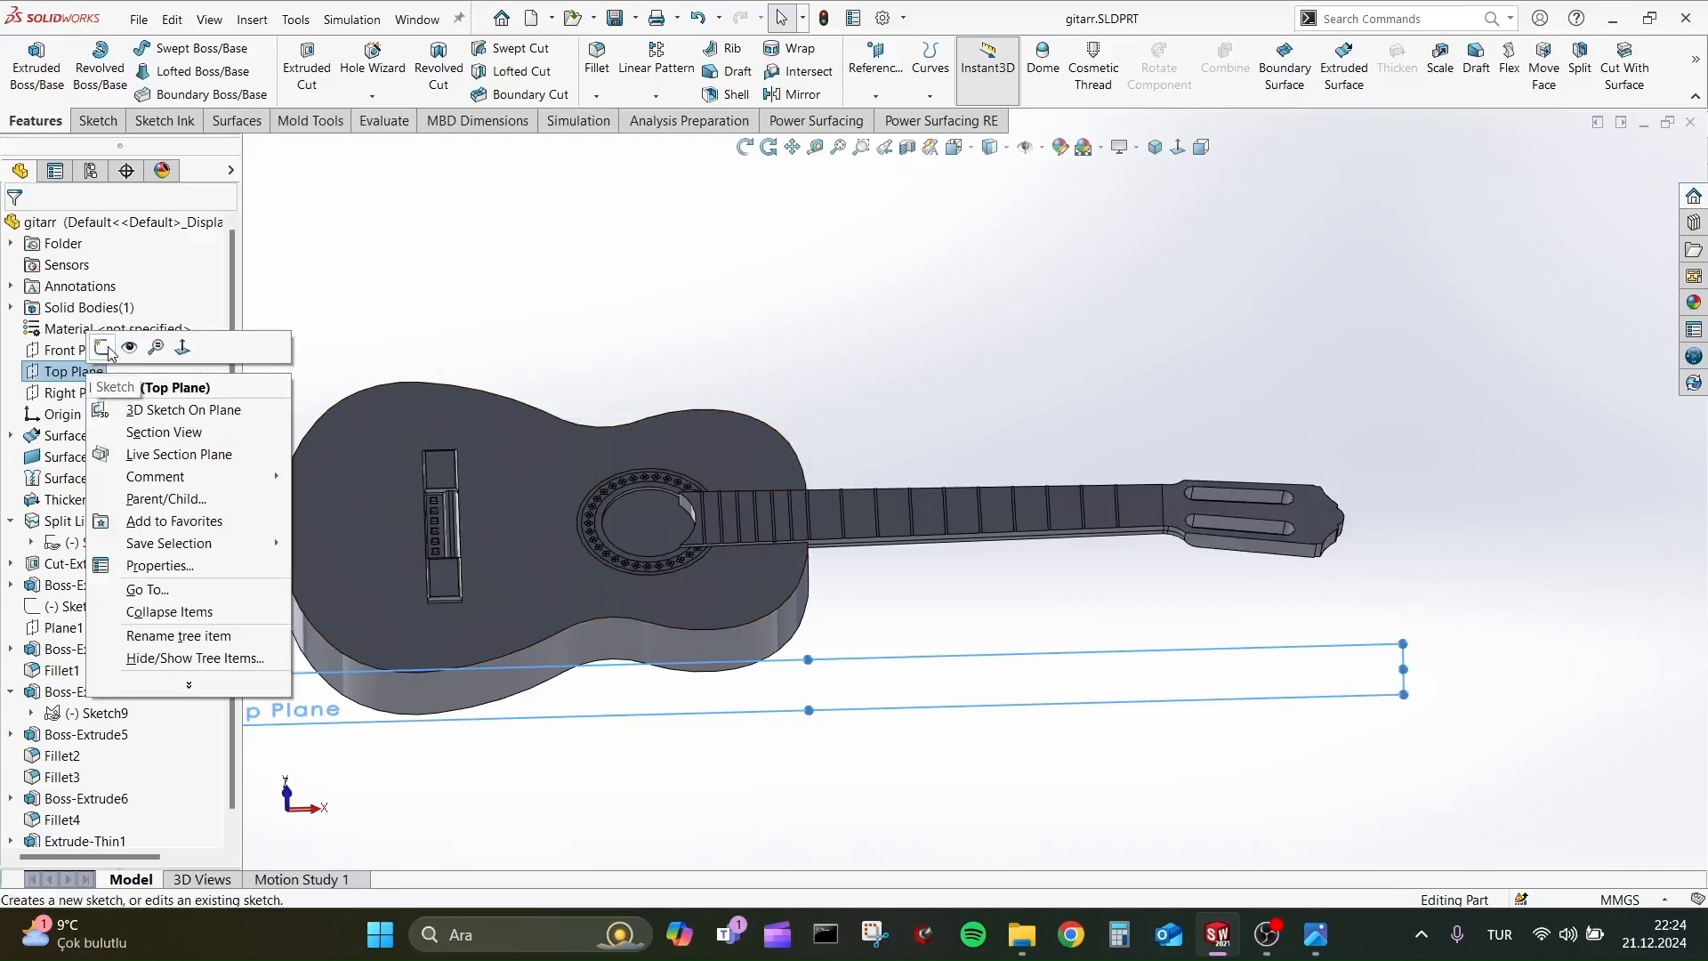
left_click(876, 95)
left_click(886, 119)
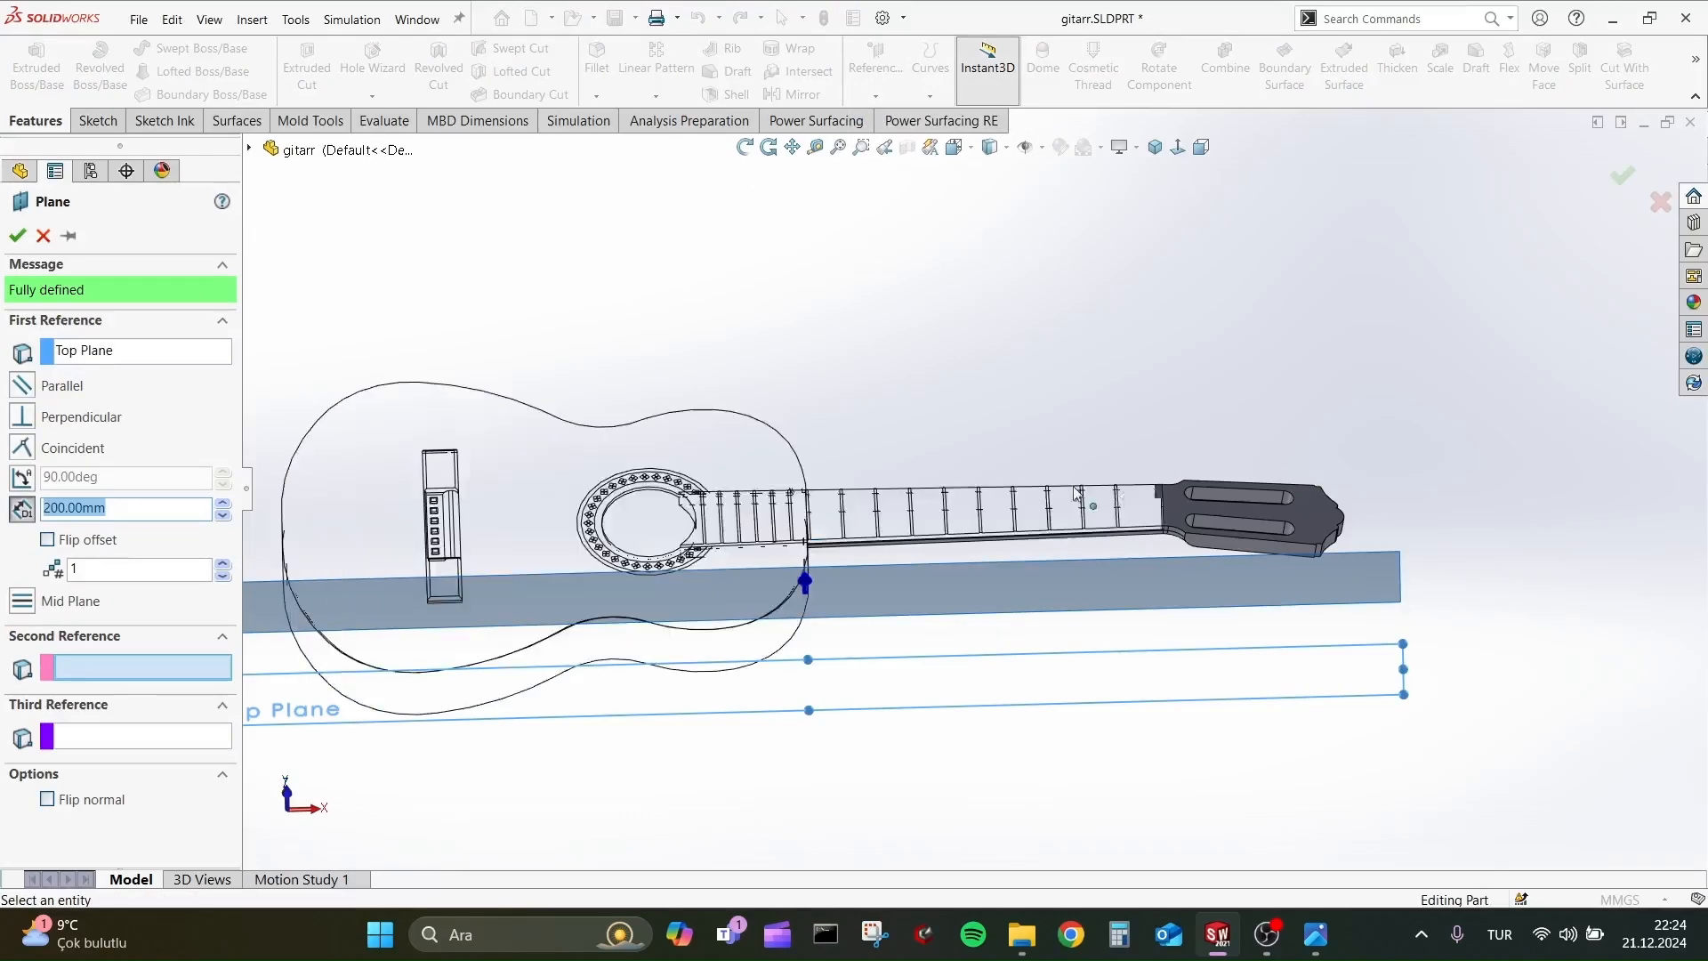
key("BackSpace")
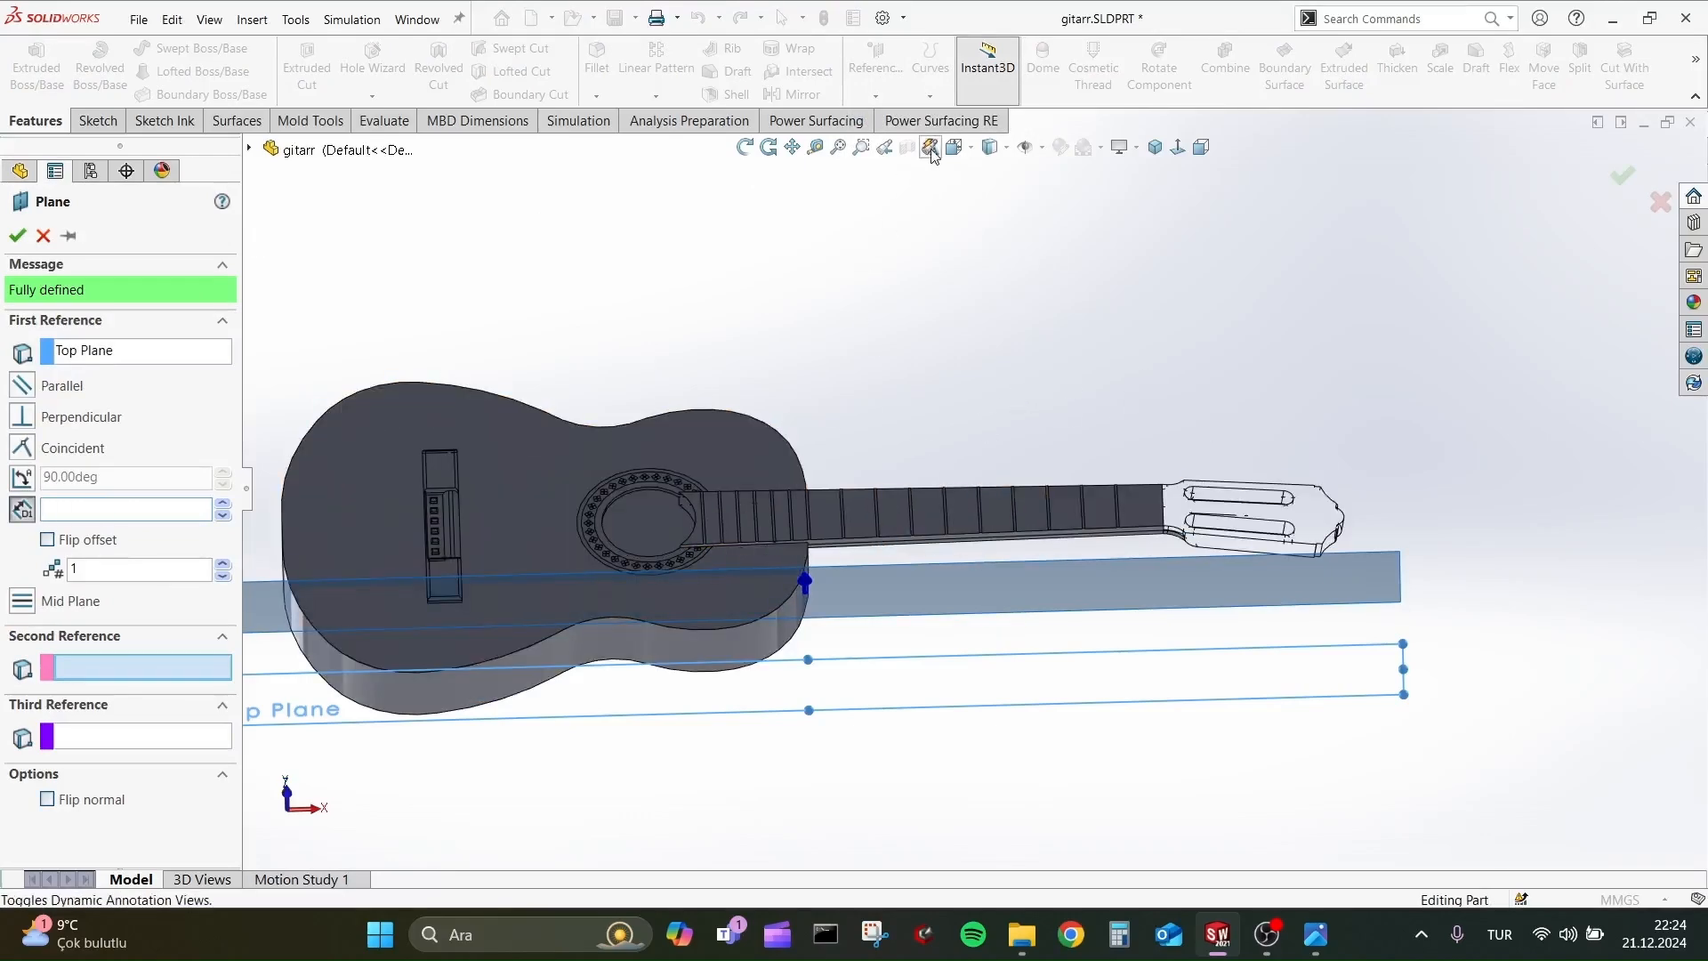
left_click(959, 148)
left_click(980, 196)
left_click(959, 148)
left_click(980, 222)
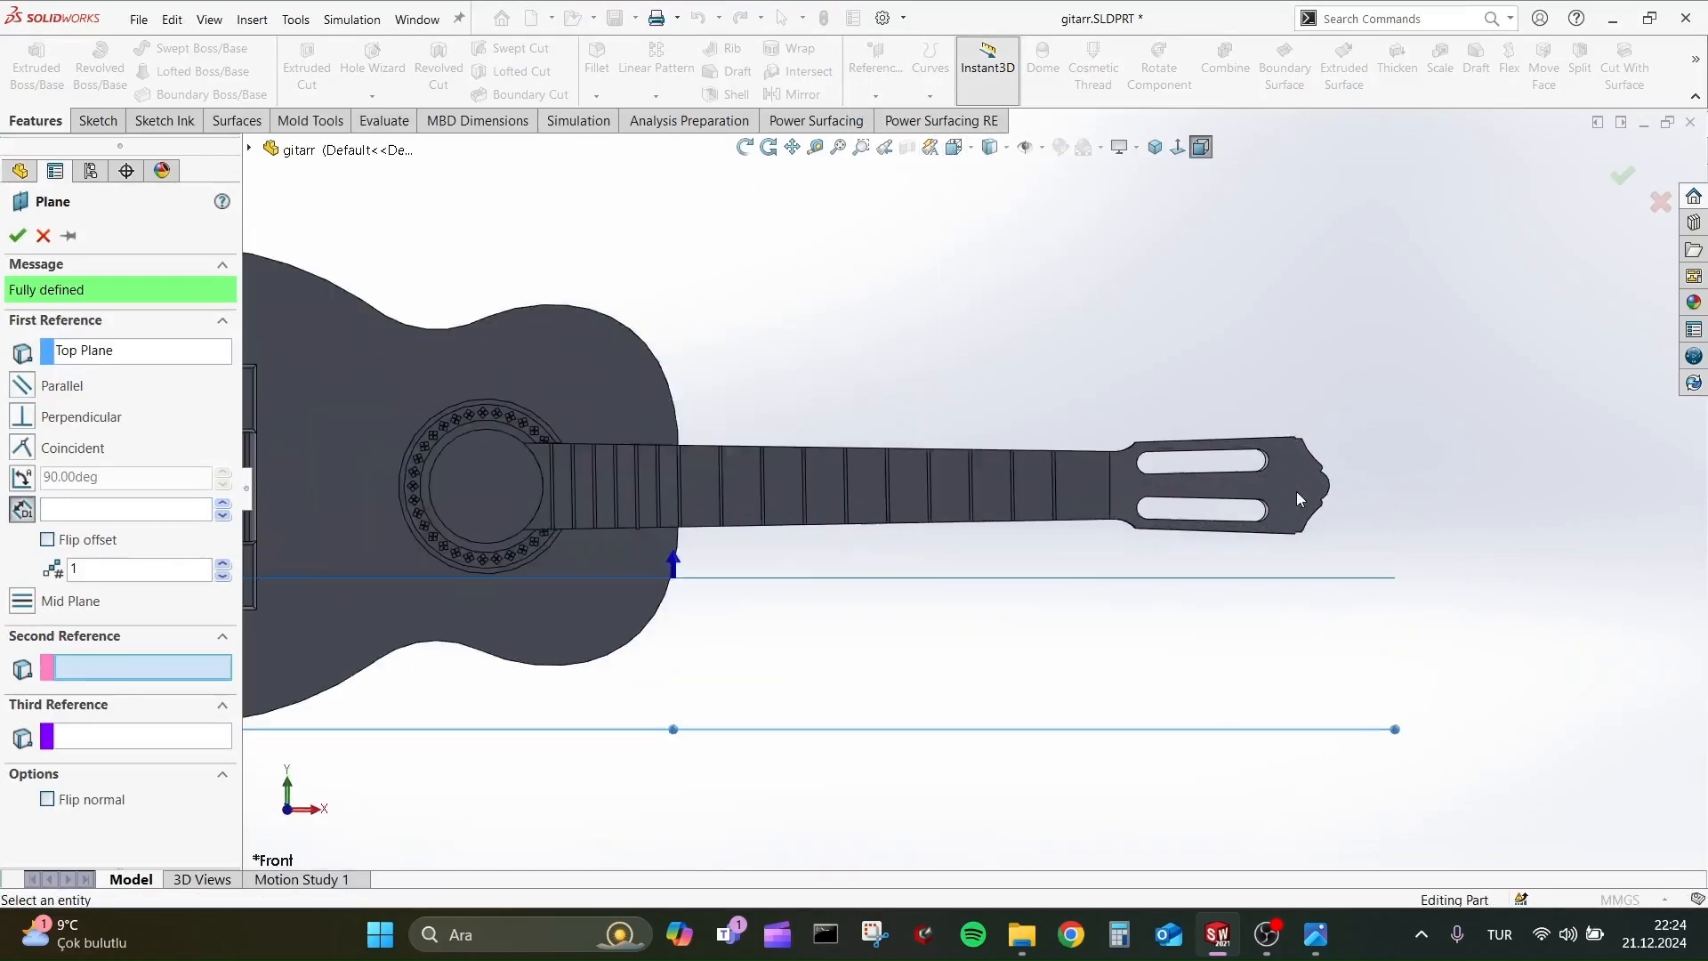
left_click(228, 506)
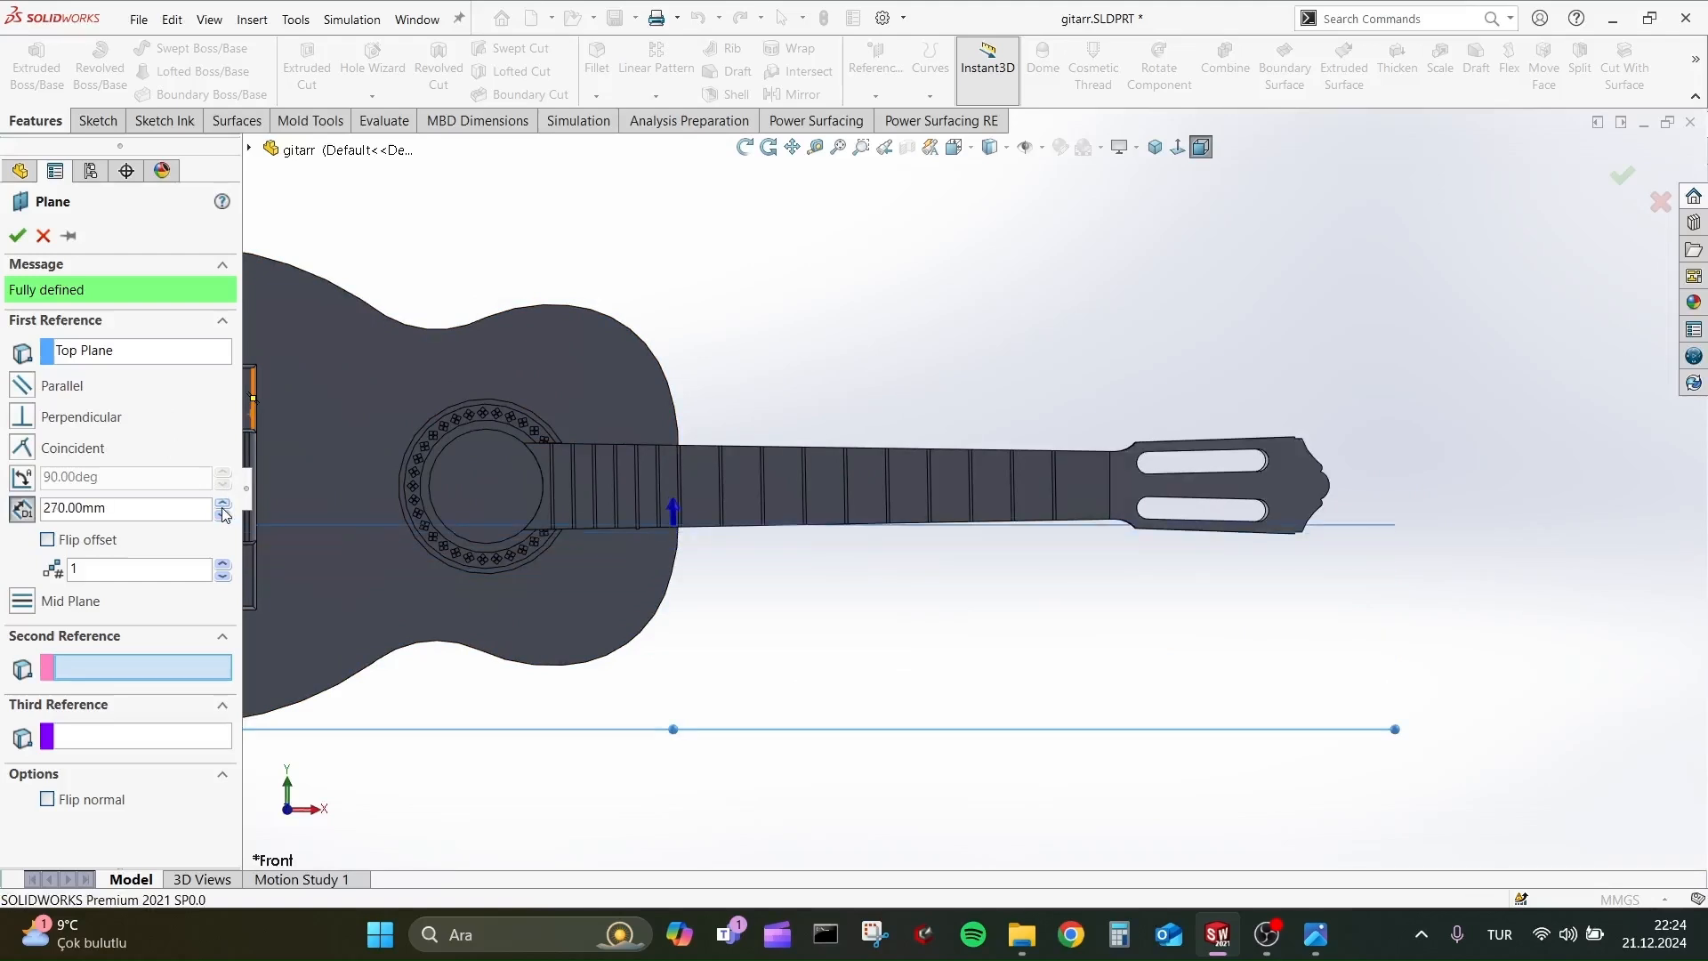
left_click(14, 241)
Open a new sketch on the offset plane running through the middle of the neck.
middle_click_drag(1406, 567, 1361, 414)
left_click(1353, 398)
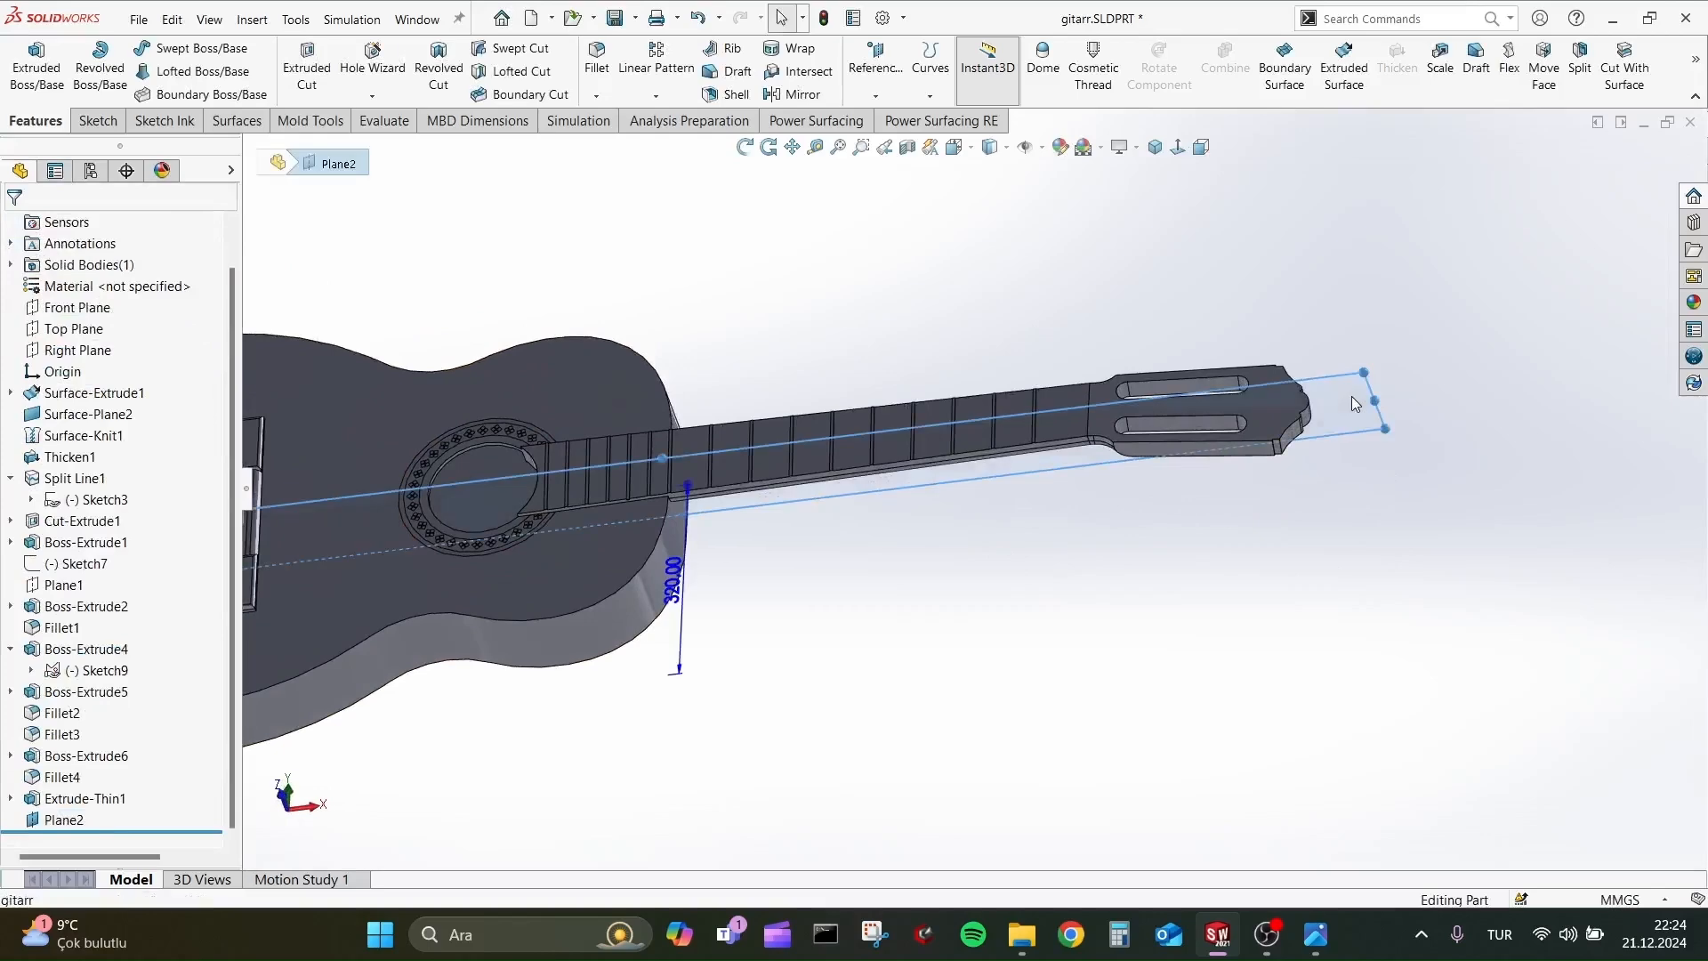
left_click(1401, 352)
key("space")
left_click(1510, 633)
scroll(1387, 473, "down", 8)
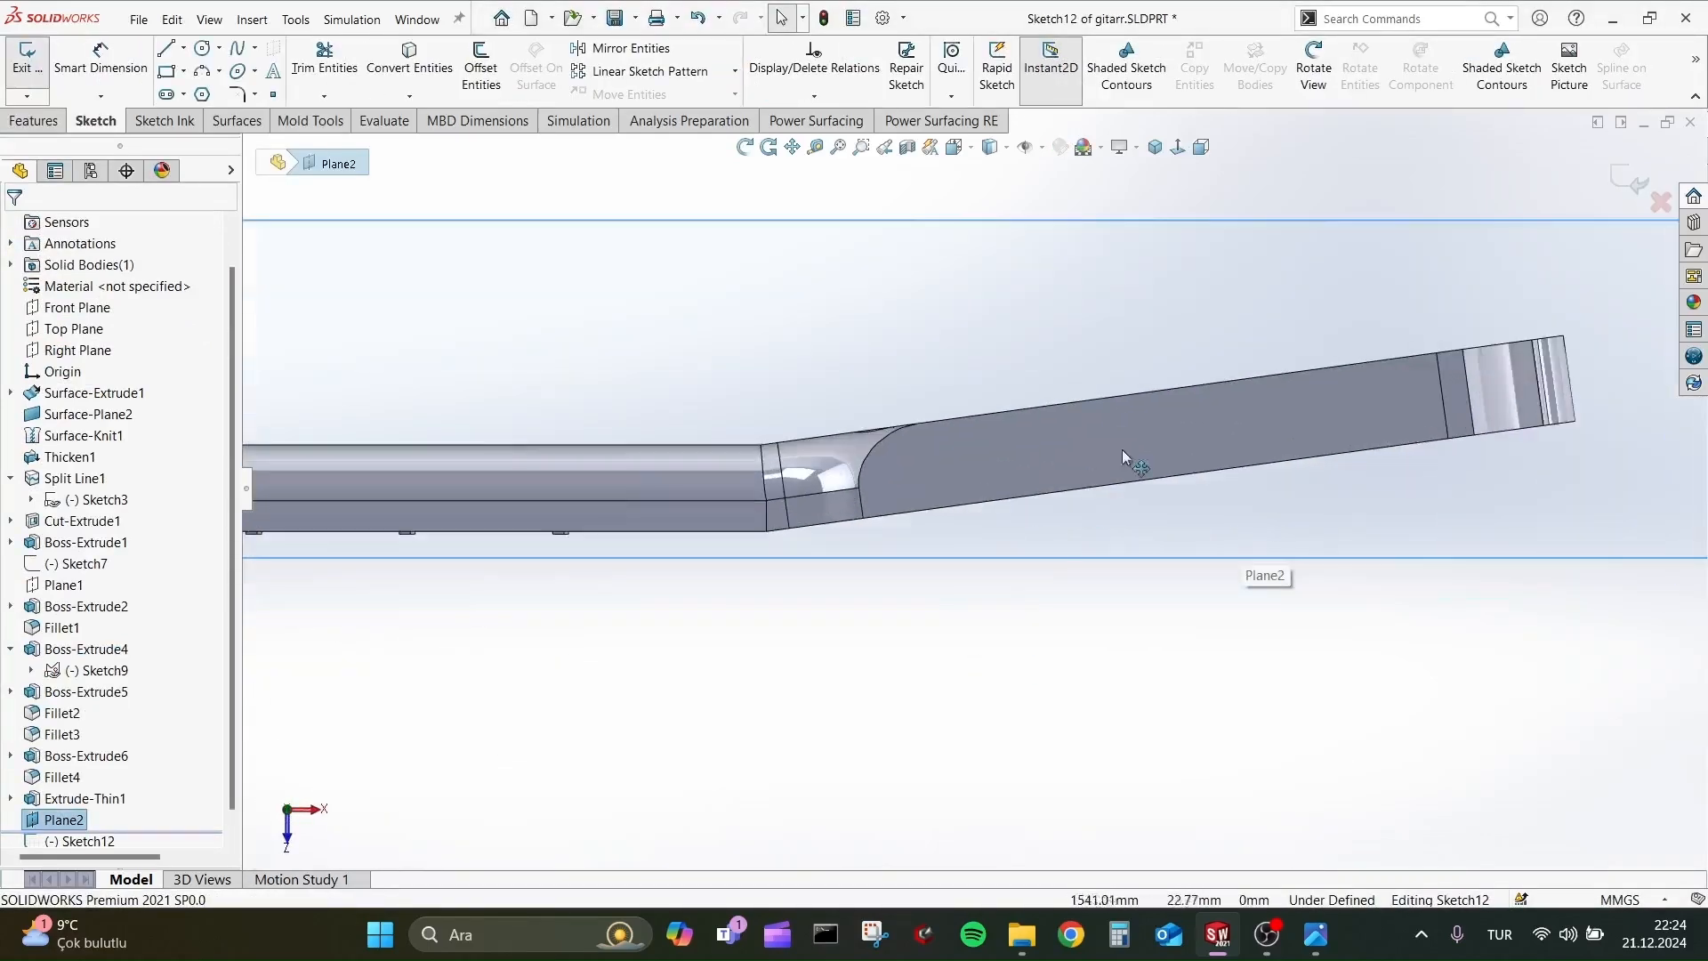
Sketch three circles about 23.5 mm in diameter in a row along the headstock's side and select all three.
left_click(203, 51)
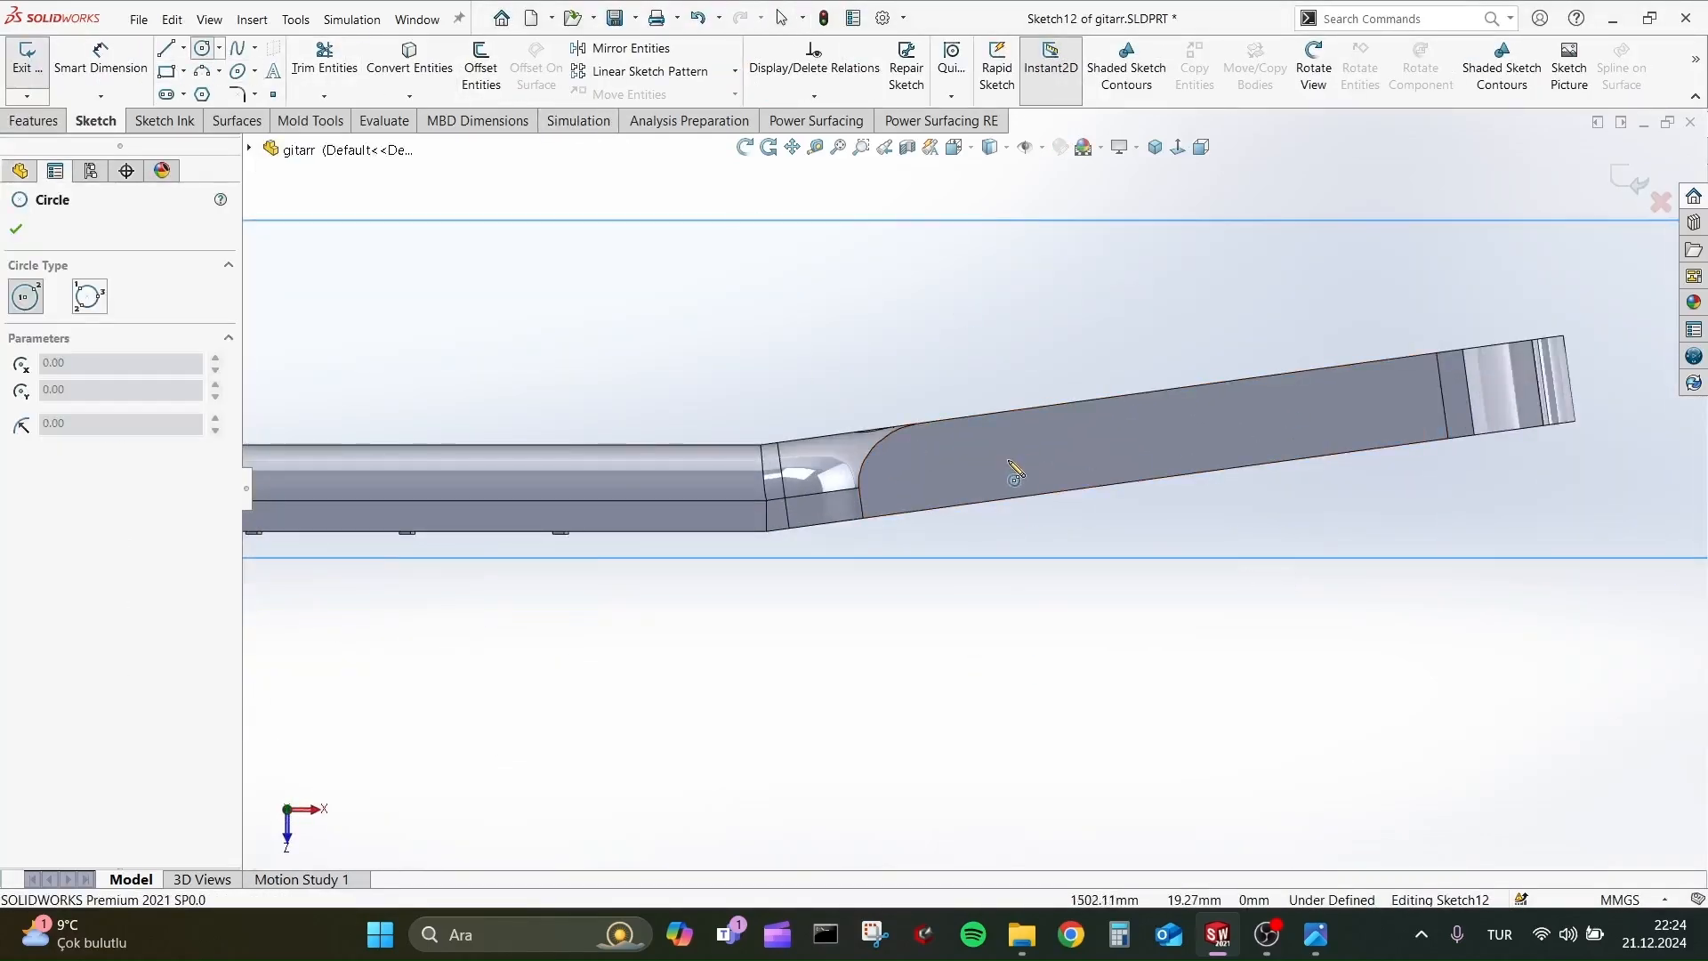
left_click(1008, 460)
left_click(1042, 455)
key("Escape")
left_click_drag(1008, 460, 1281, 419, "ctrl")
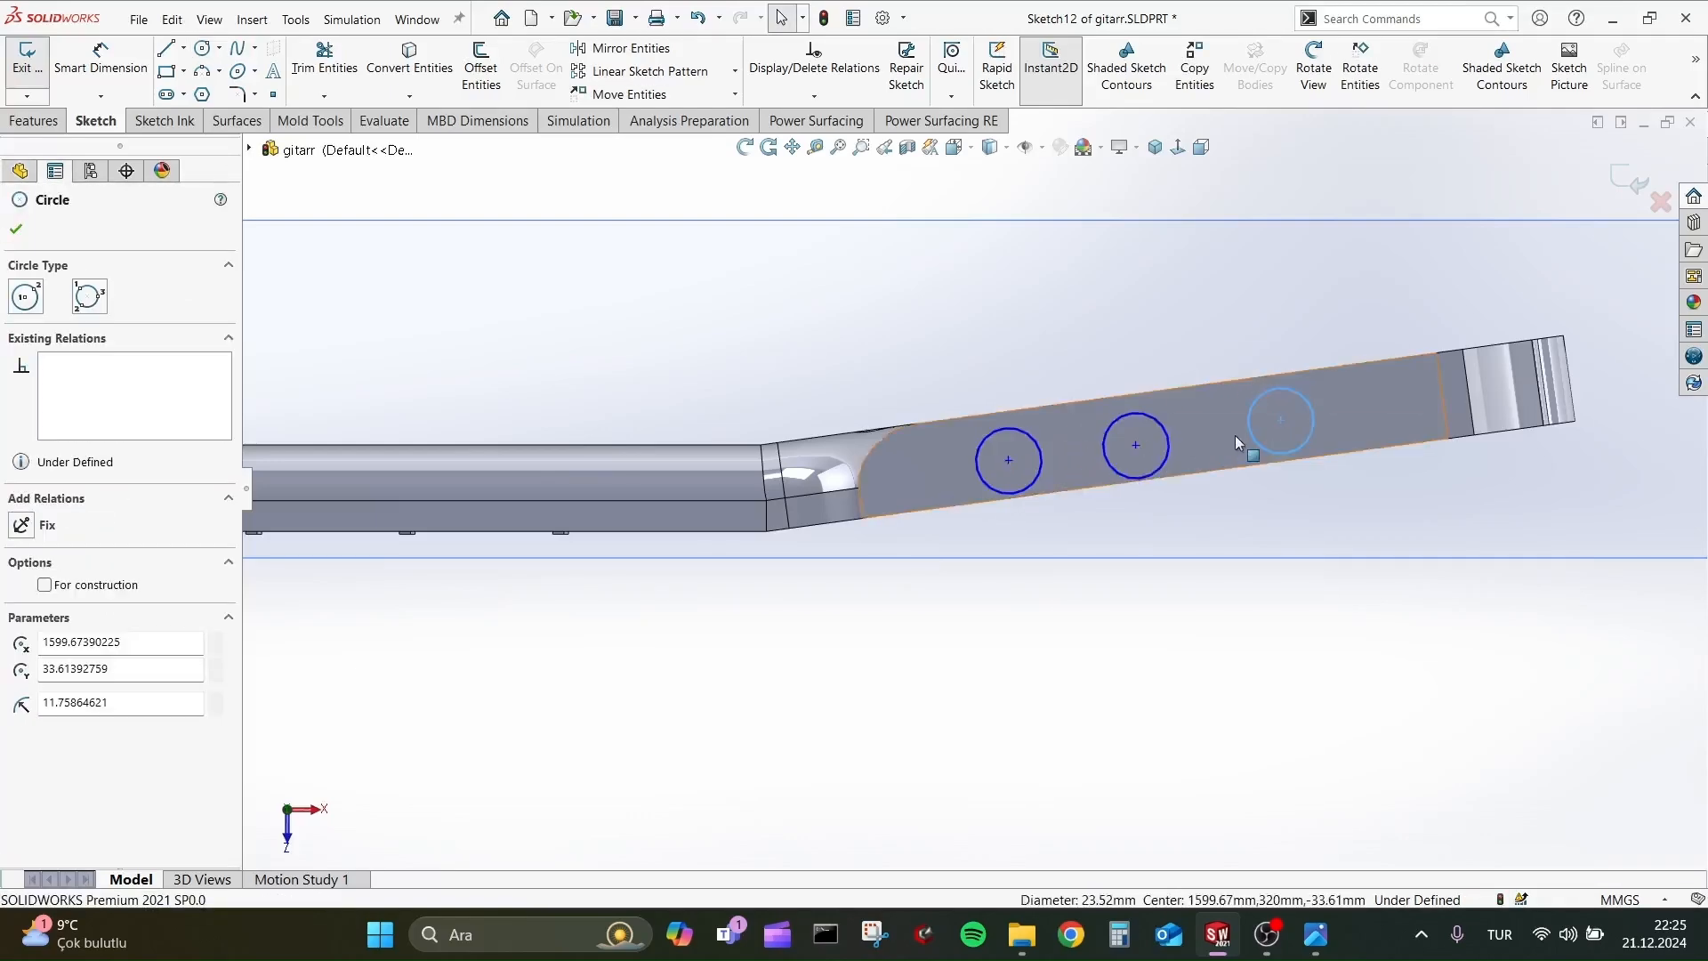
left_click(1167, 447, "ctrl")
left_click(976, 467, "ctrl")
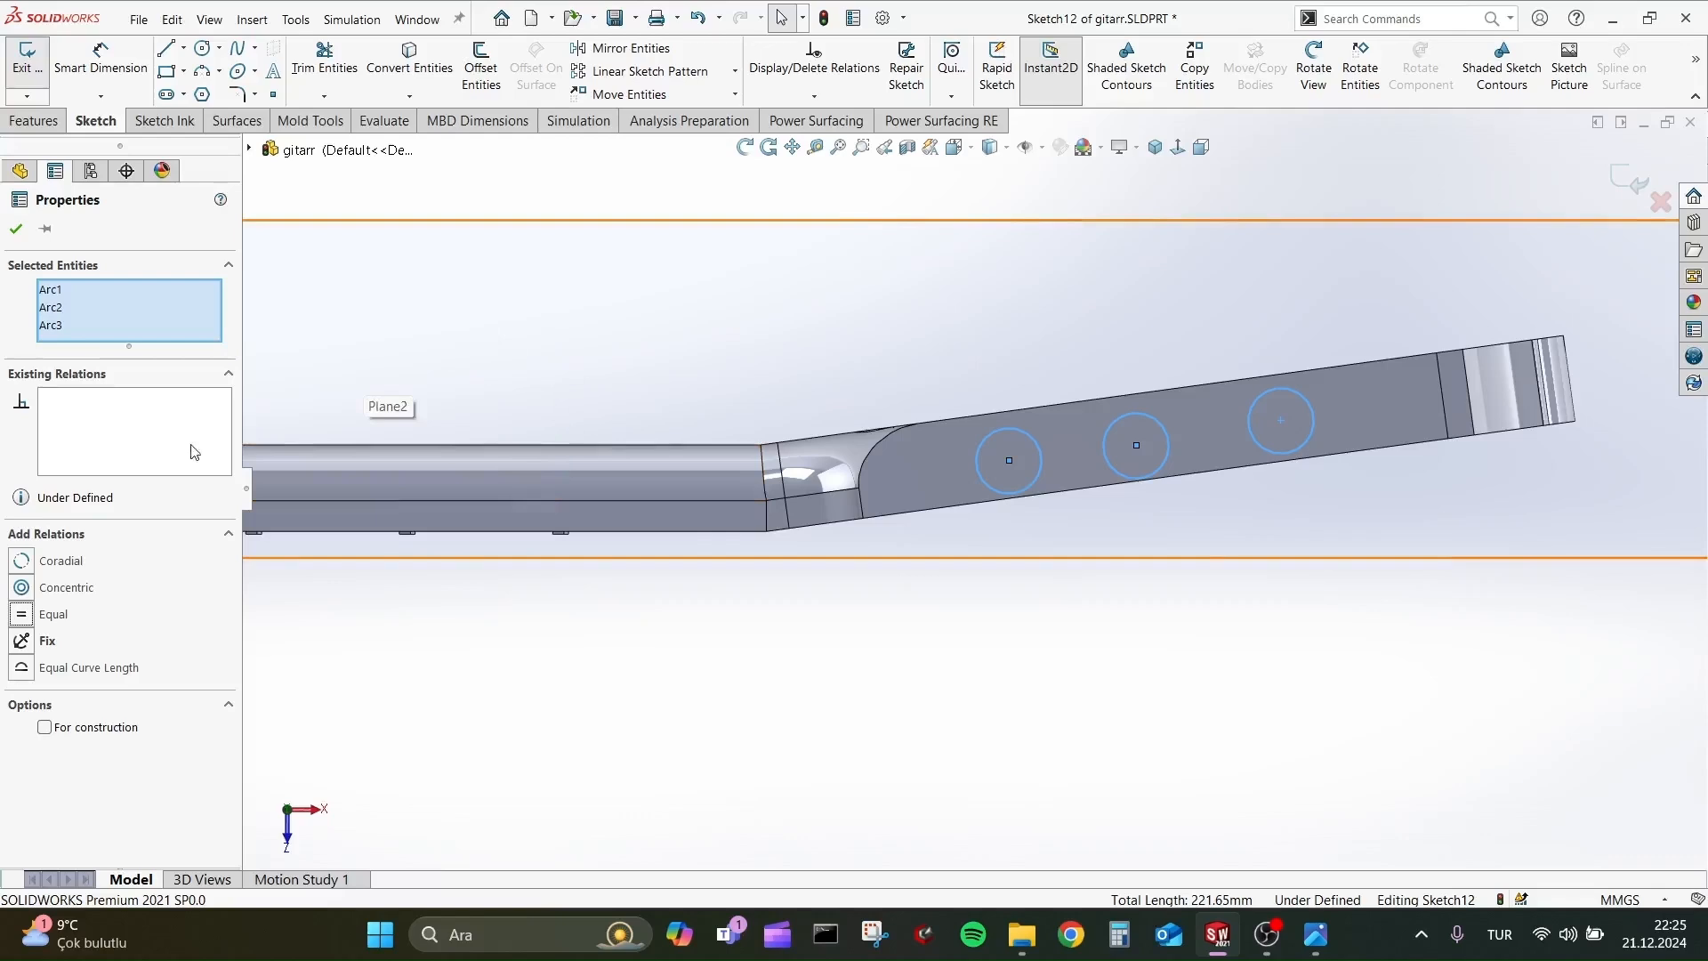
Draw a centerline about 203 mm long through the three circles, from the far edge of the headstock's side face toward the neck.
left_click(183, 47)
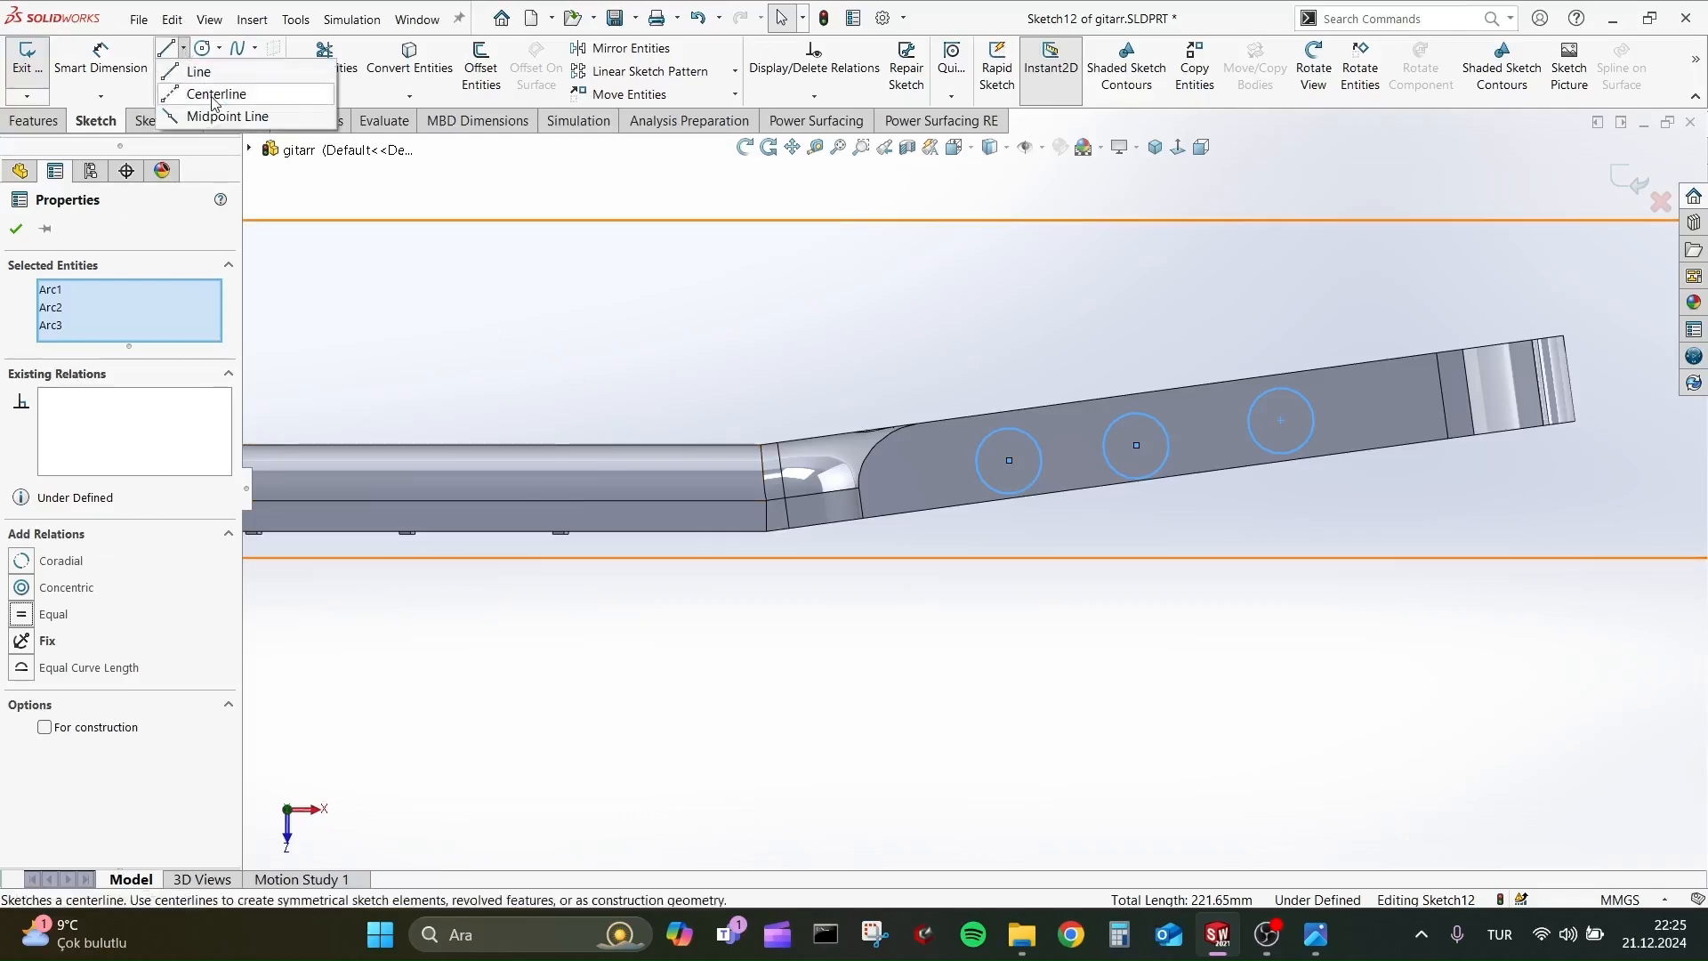
left_click(203, 87)
left_click(1440, 395)
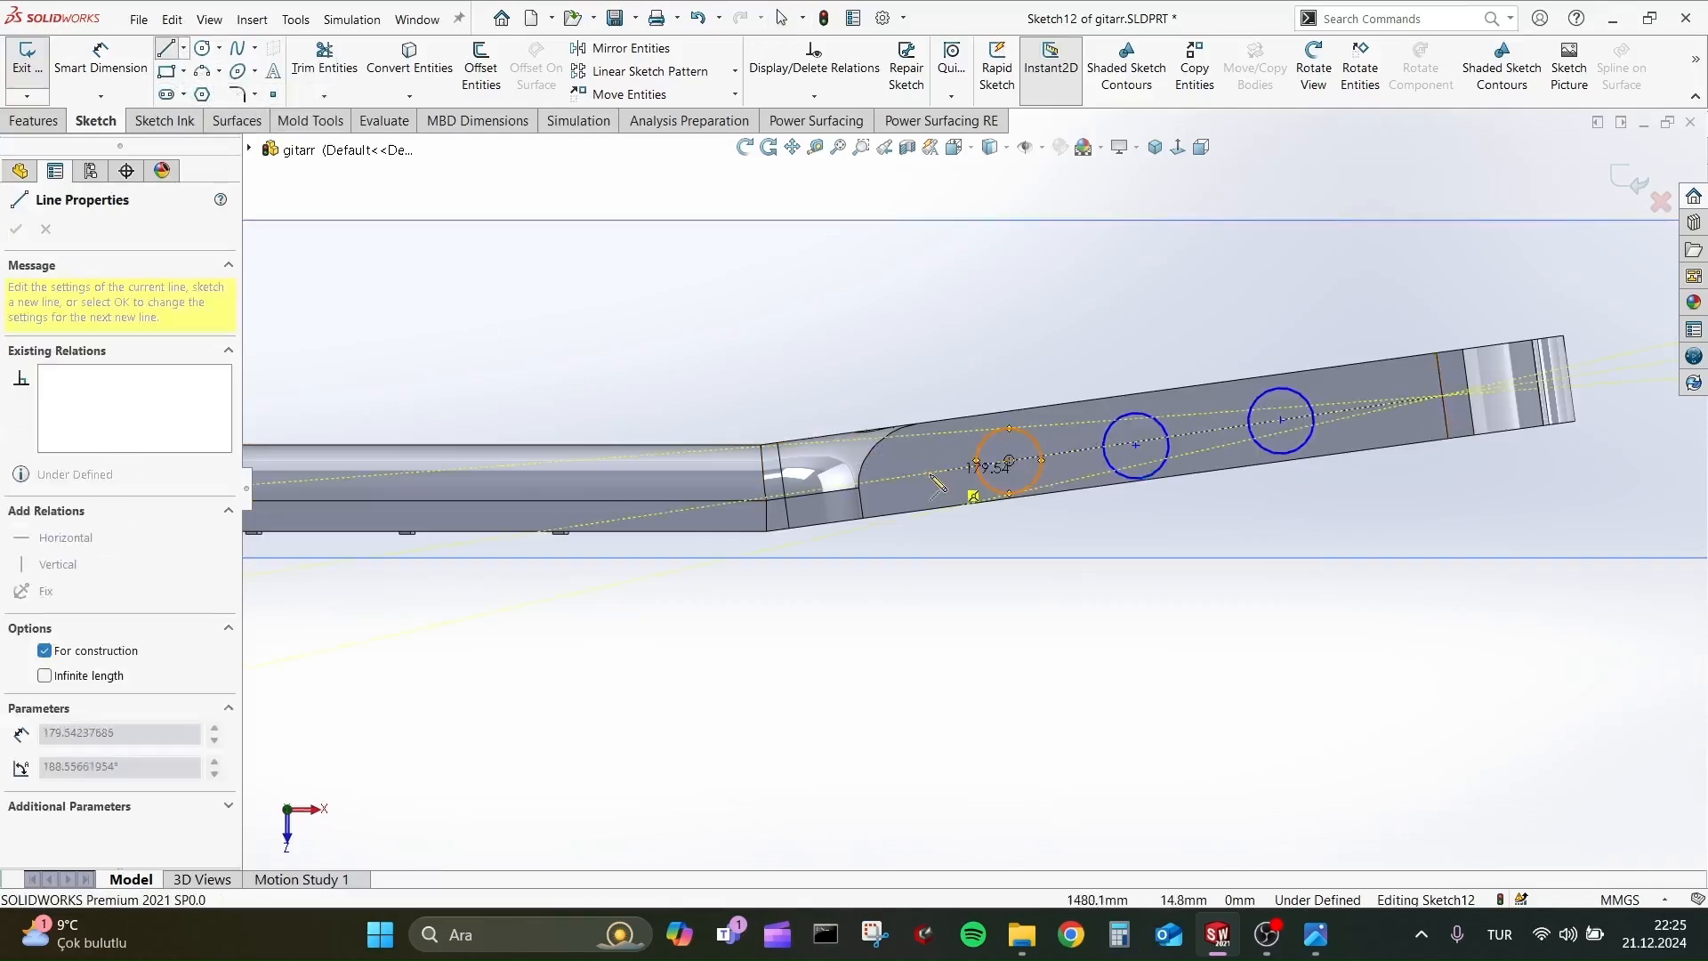
left_click(884, 479)
key("Escape")
Make the middle circle's centre coincident with the centerline.
scroll(1167, 464, "down", 2)
left_click(1147, 429)
left_click(1101, 440, "ctrl")
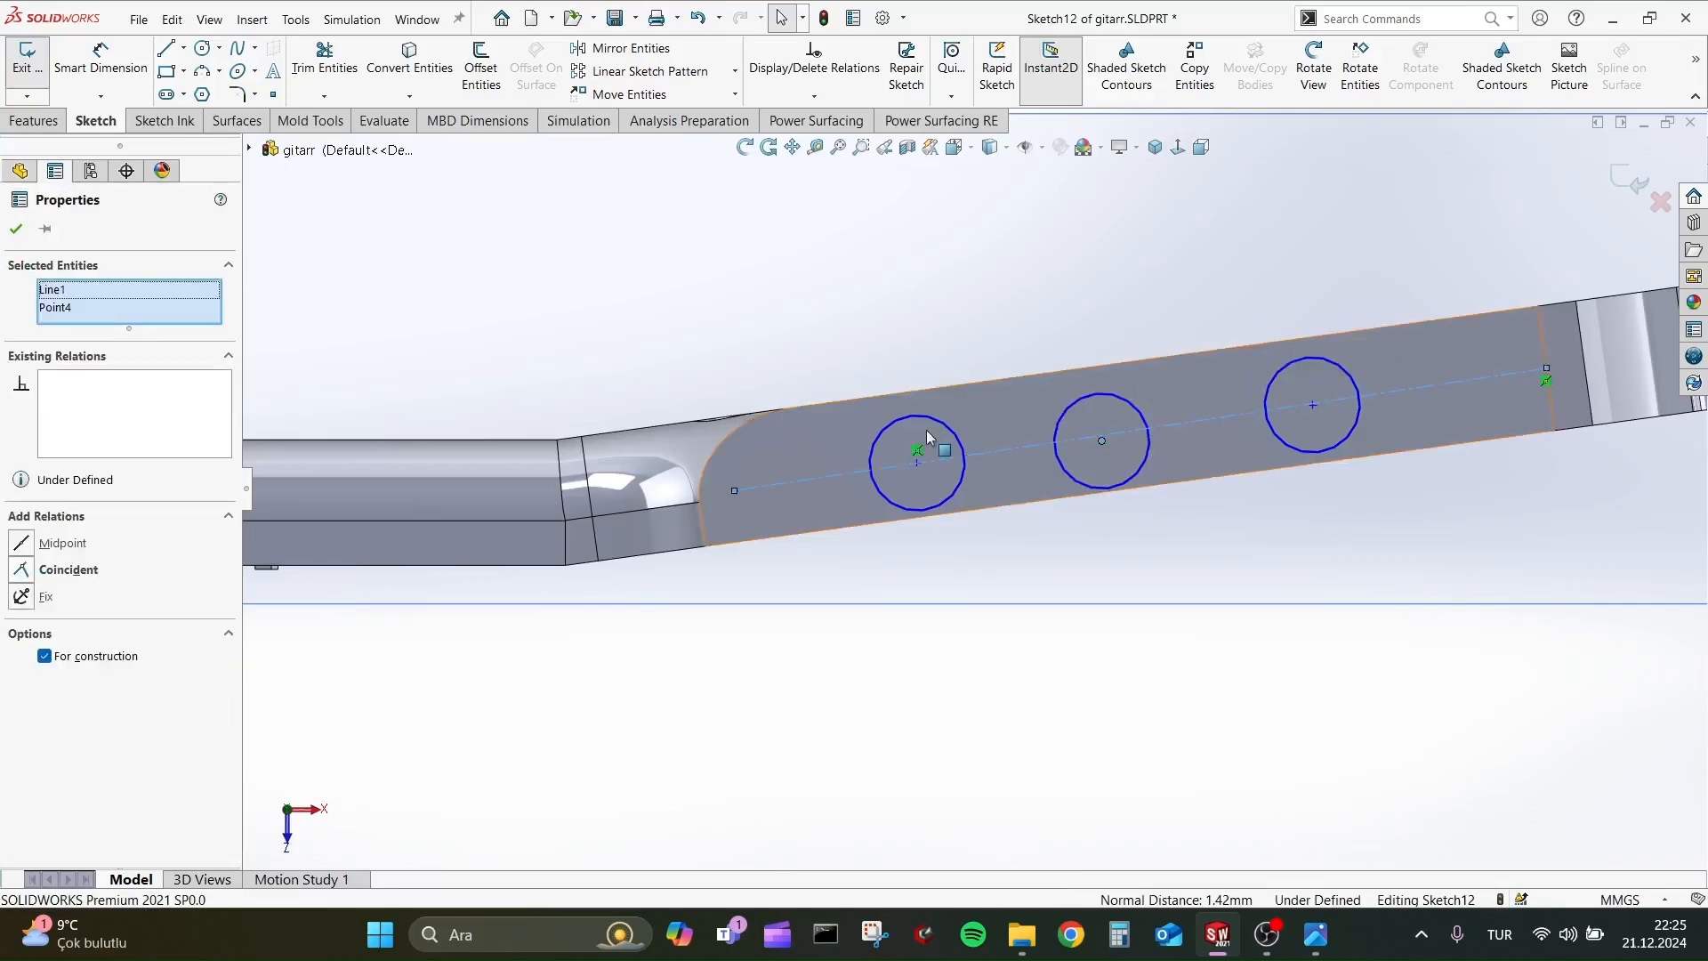
left_click(20, 569)
Try a tangent relation between the circle nearest the headstock tip and the centerline, and delete that relation.
left_click(1314, 451, "ctrl")
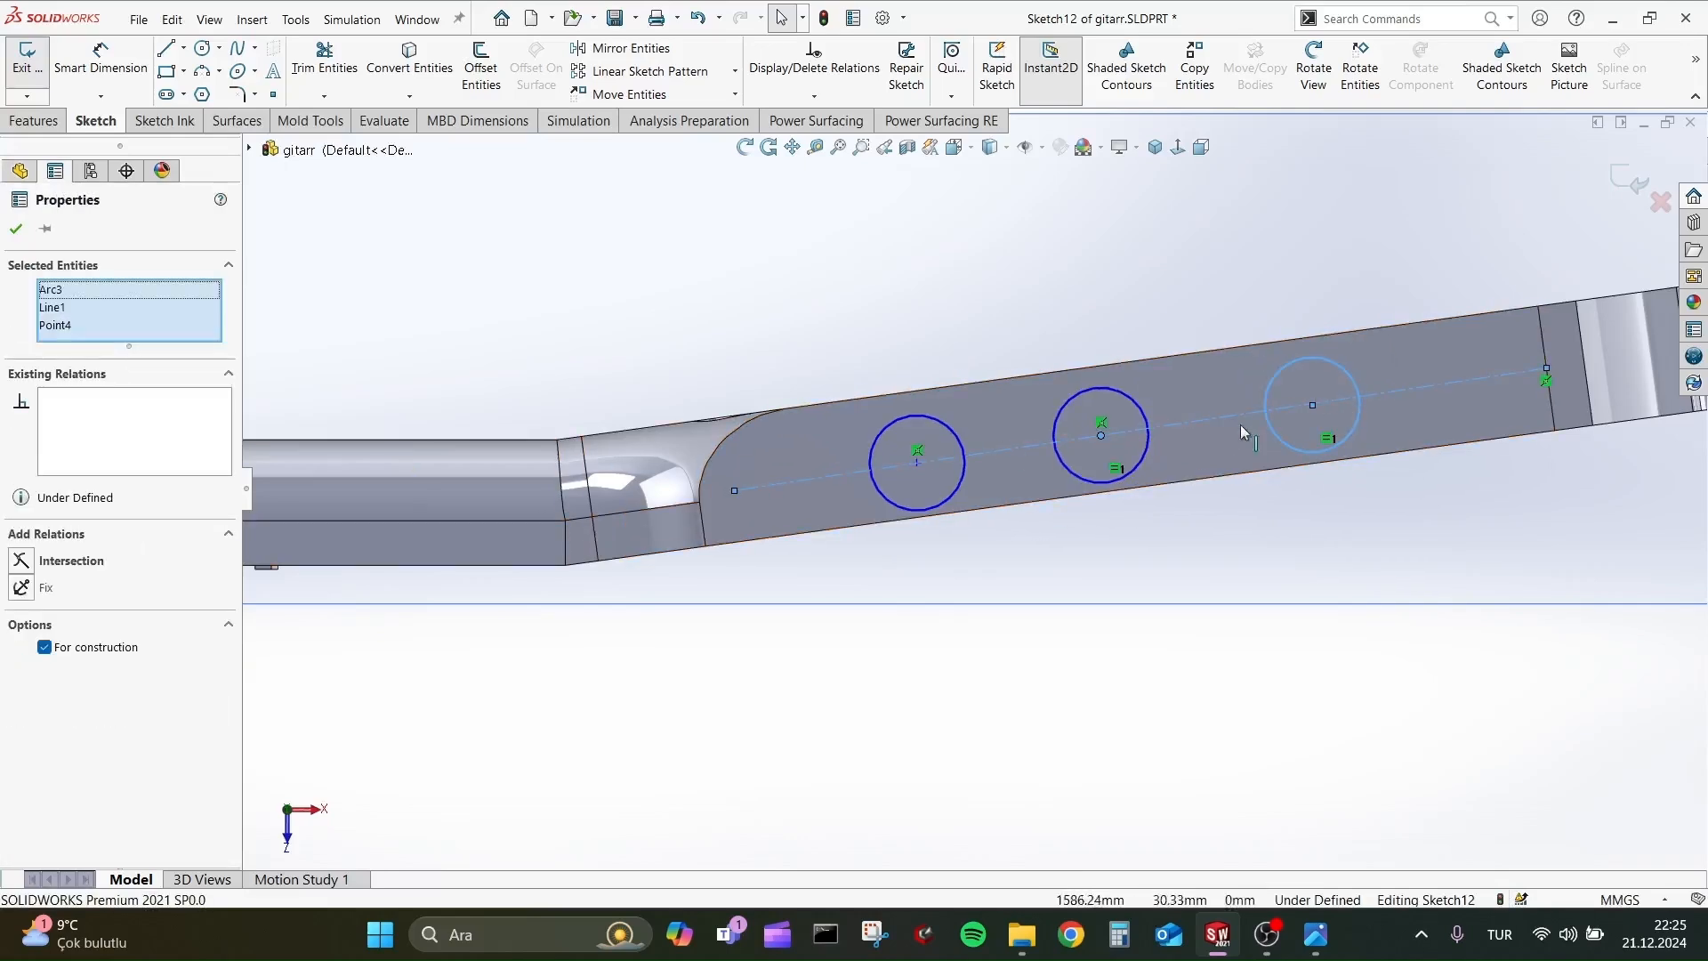
key("Escape")
left_click(1395, 389)
left_click(1350, 429, "ctrl")
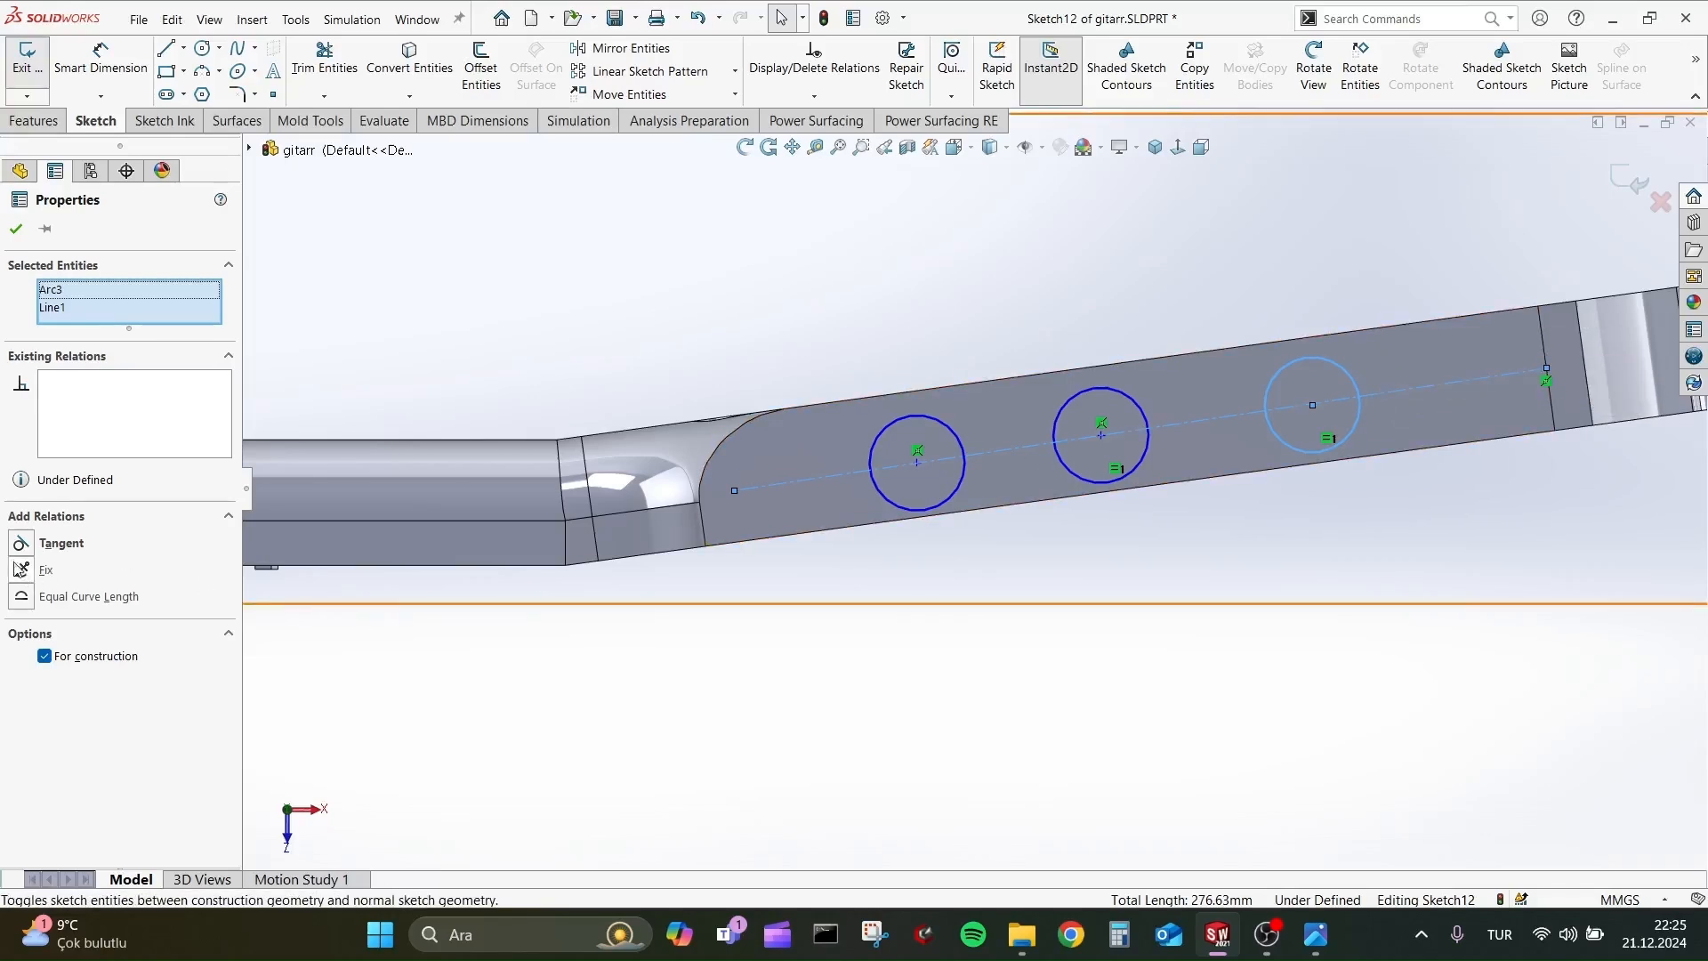
left_click(131, 388)
key("Delete")
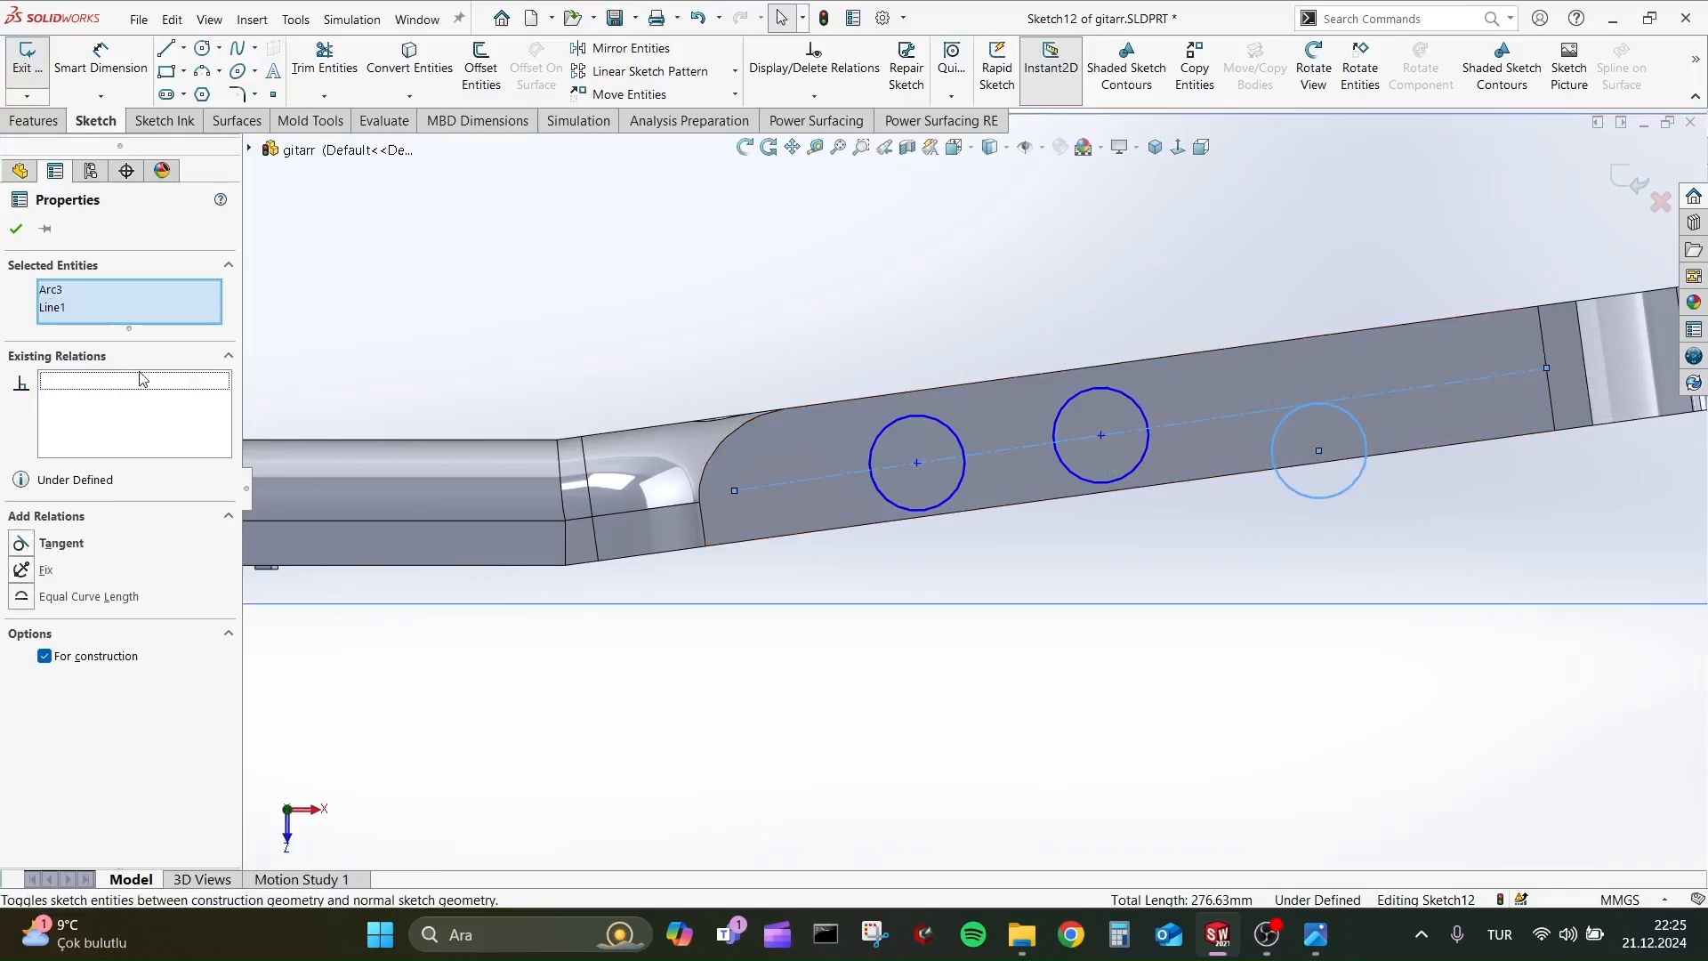
Make the centre of the circle nearest the headstock tip coincident with the centerline.
key("Escape")
left_click(1395, 391)
left_click(1318, 451, "ctrl")
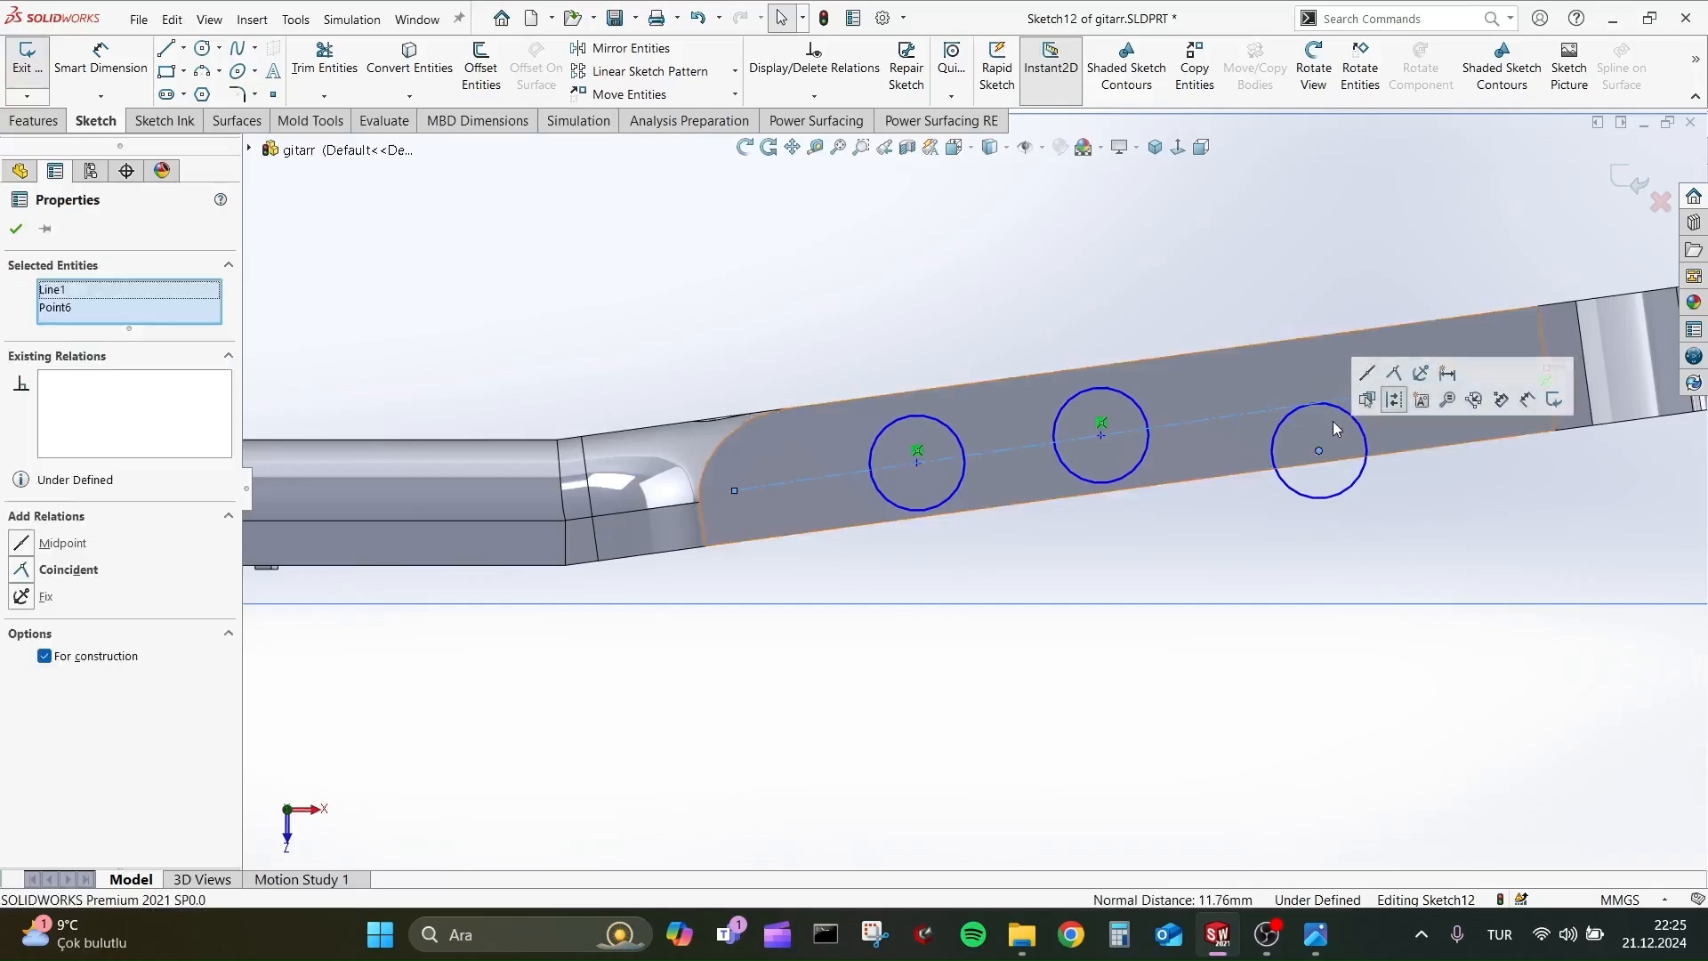
key("ctrl+z")
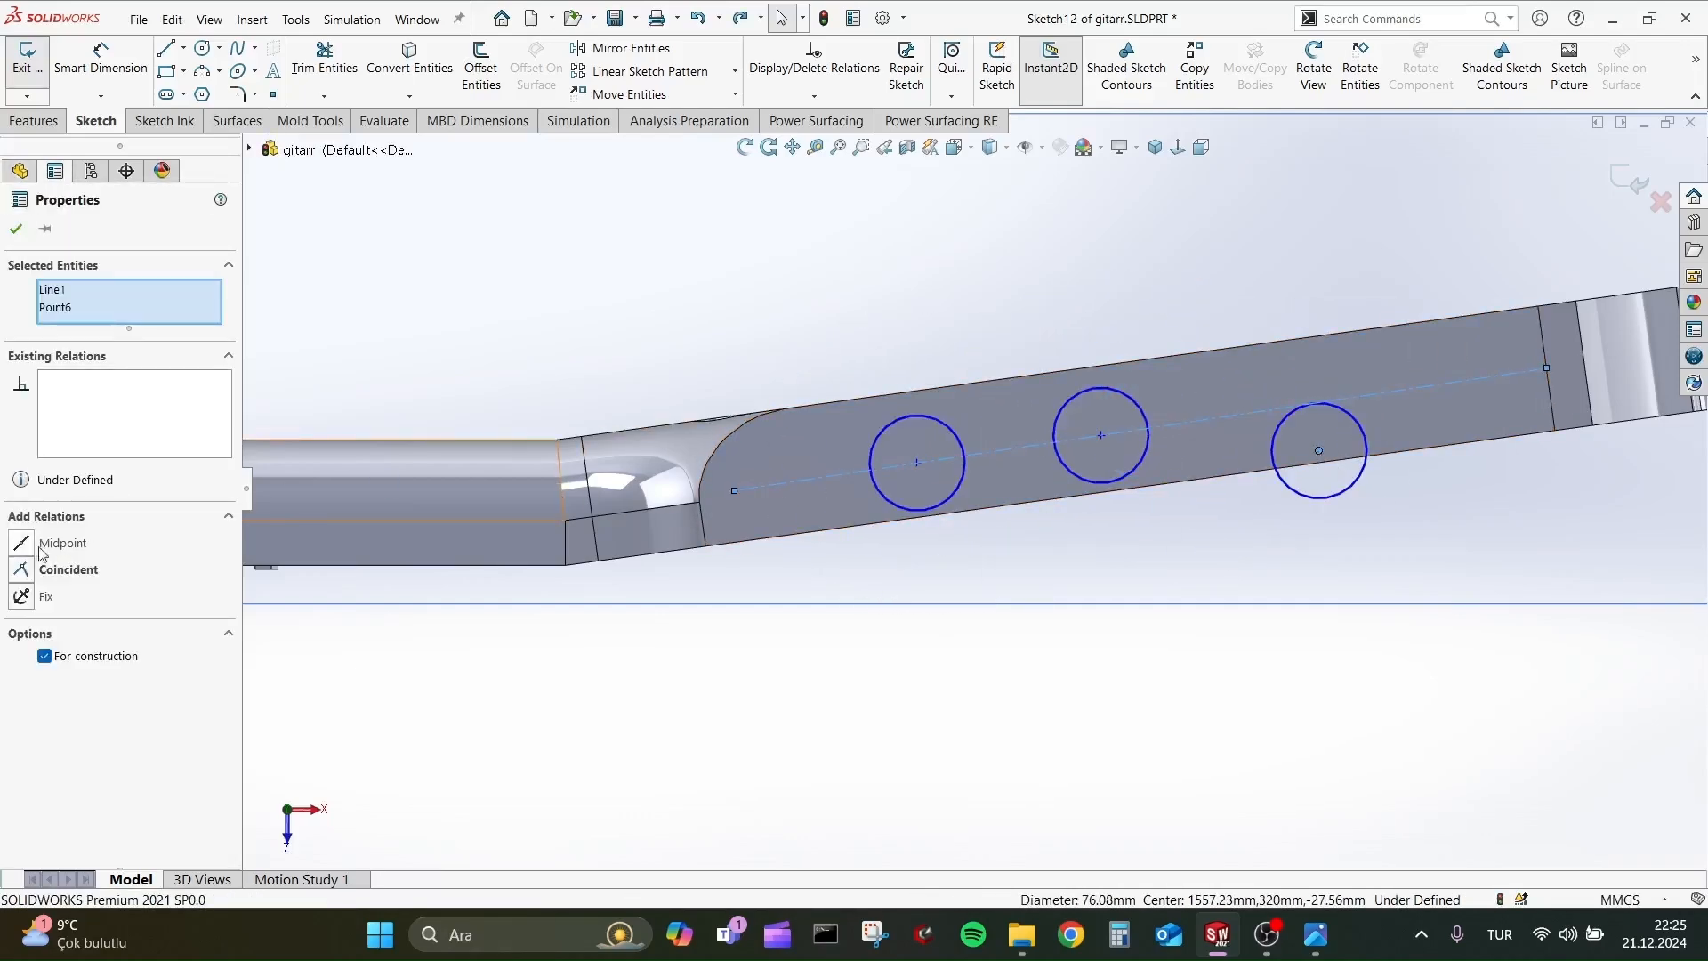
key("Escape")
left_click(916, 463)
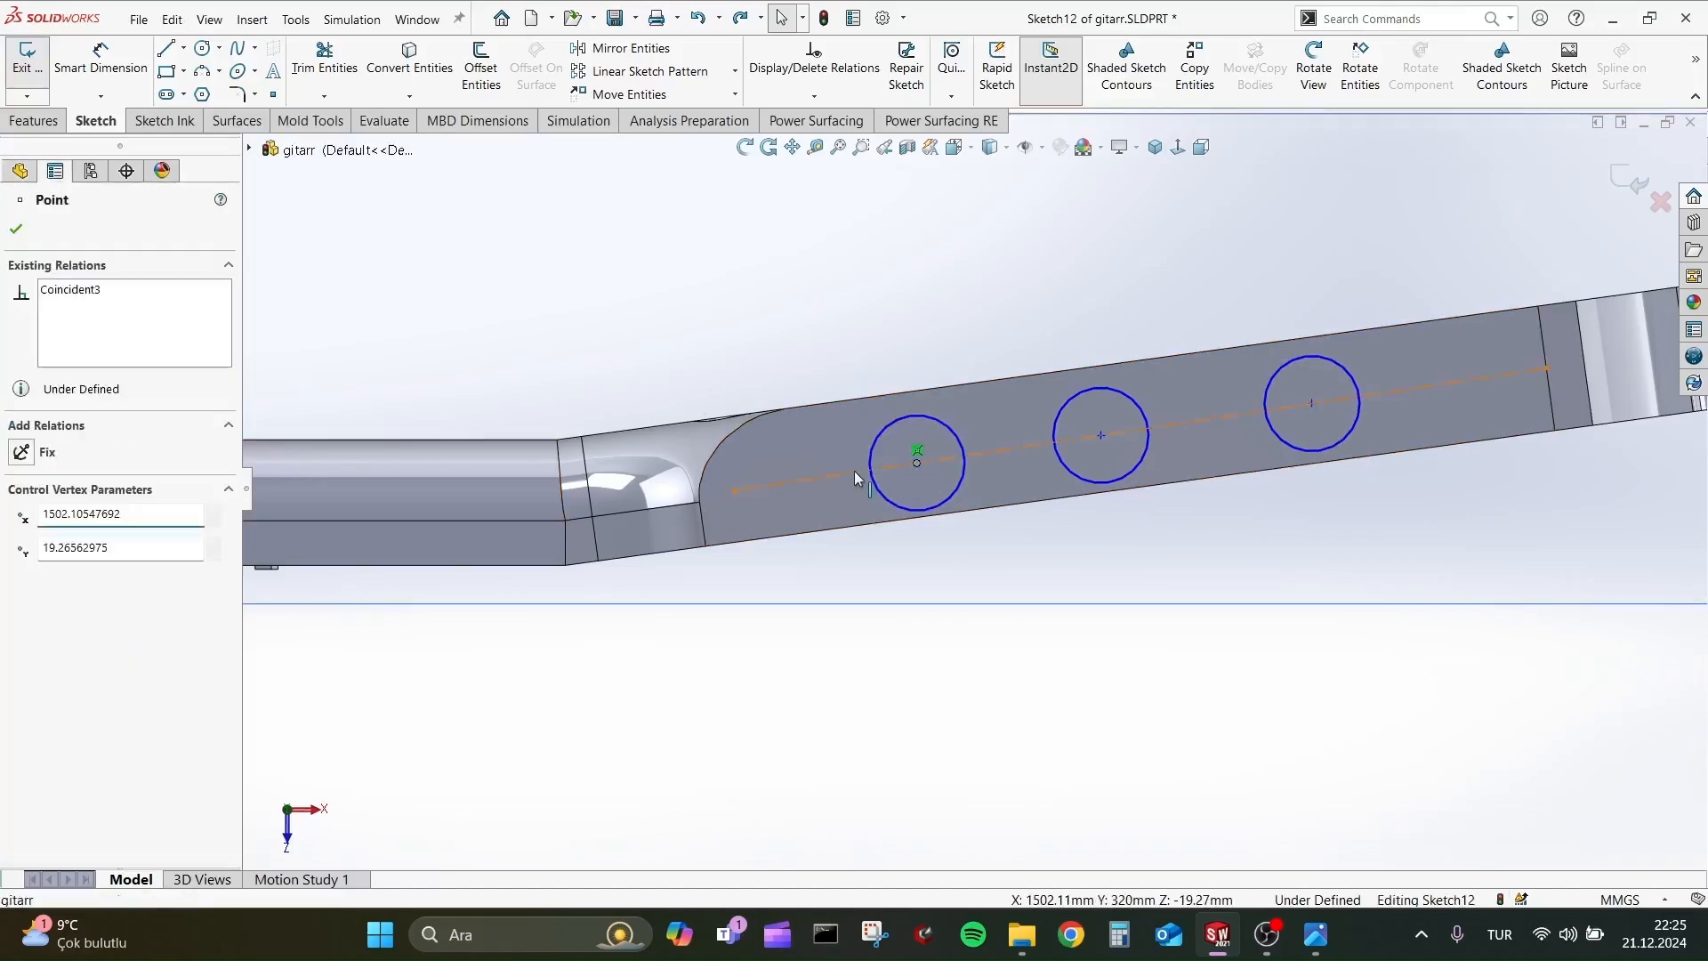
left_click(858, 472, "ctrl")
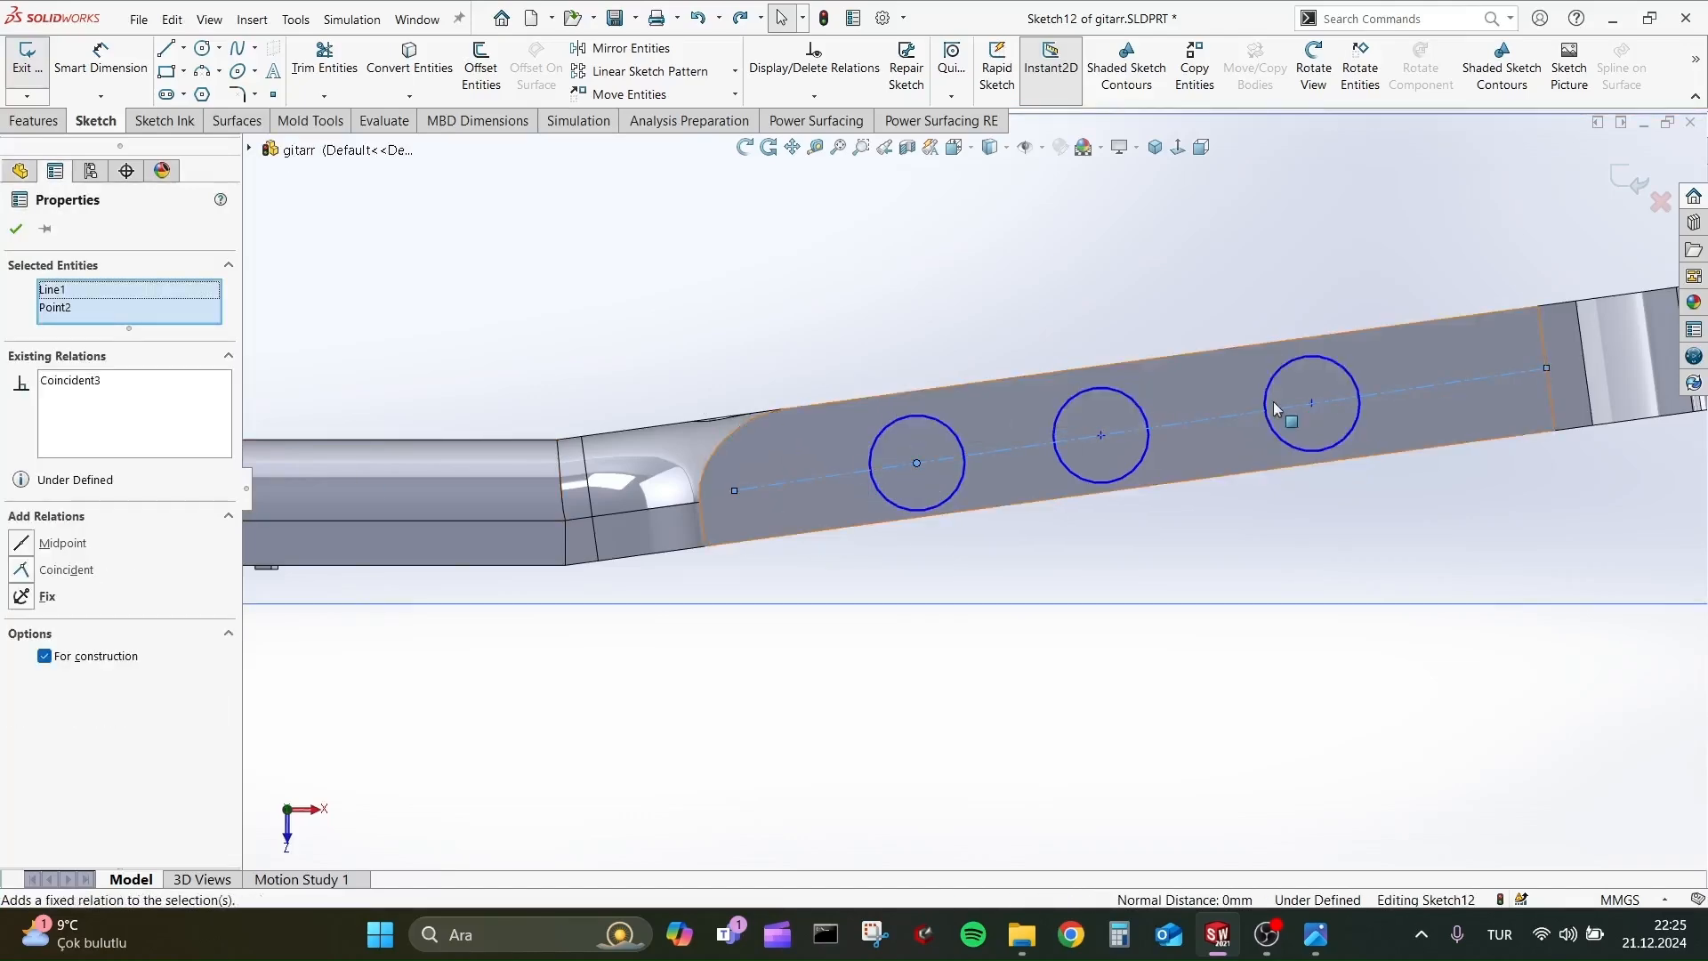
left_click(101, 62)
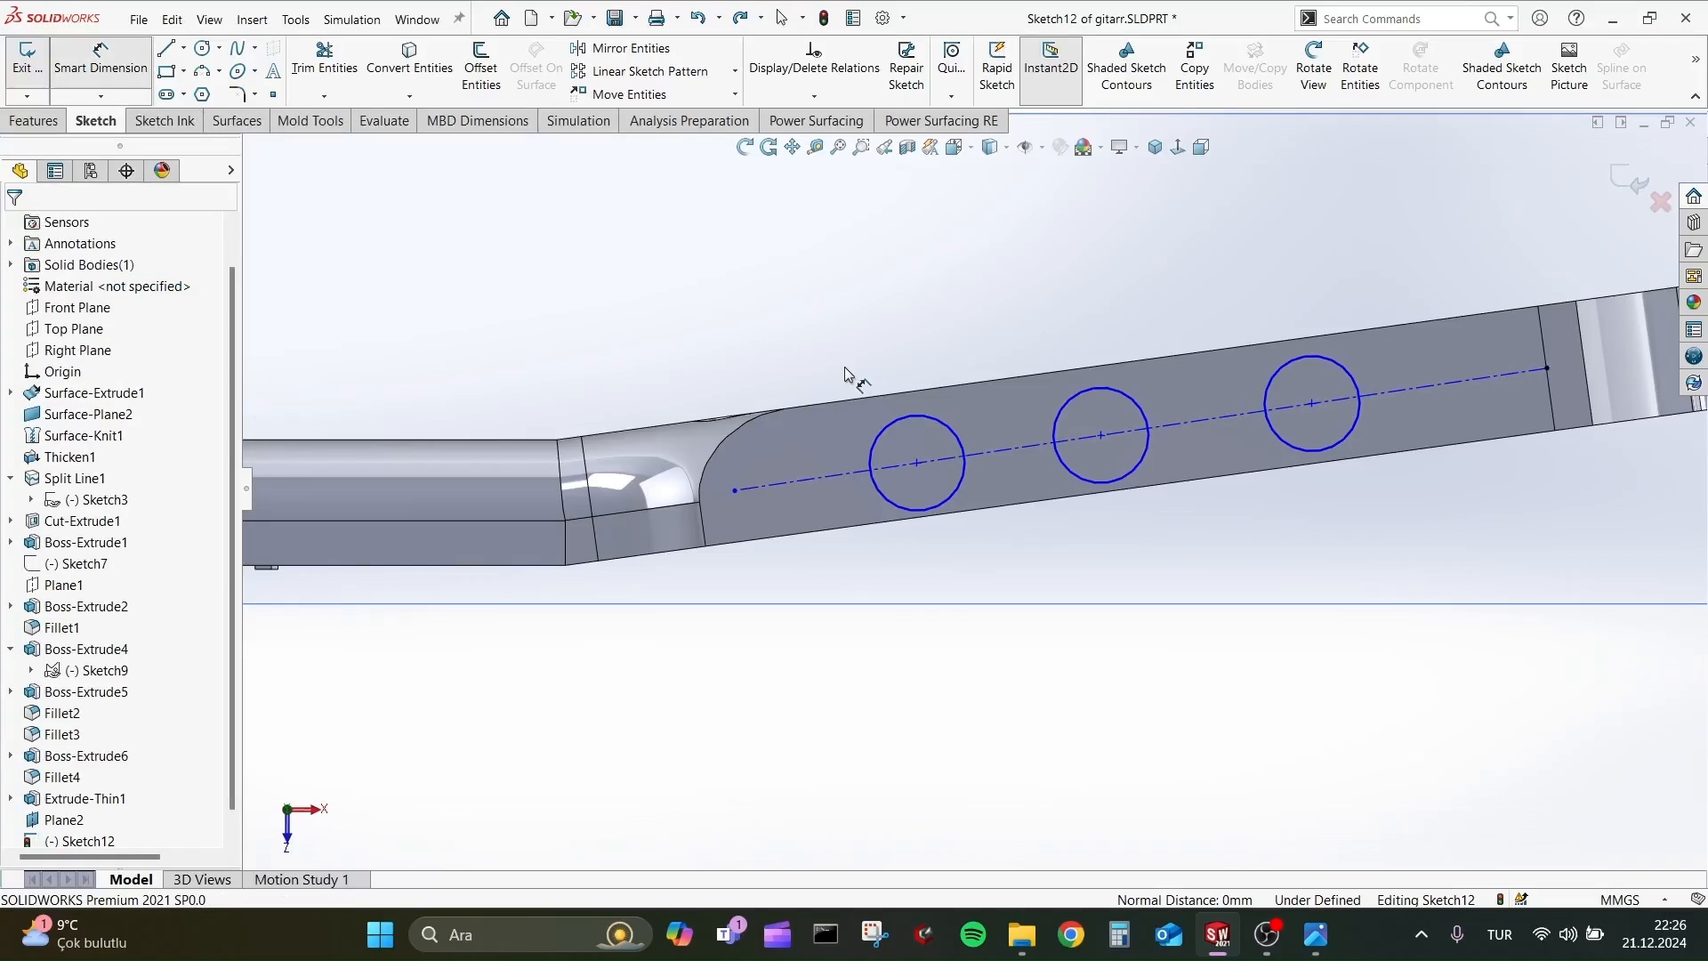
key("Escape")
Move the centerline's neck-side endpoint slightly inward and make the centerline parallel to the headstock's long upper edge.
left_click_drag(735, 490, 766, 473)
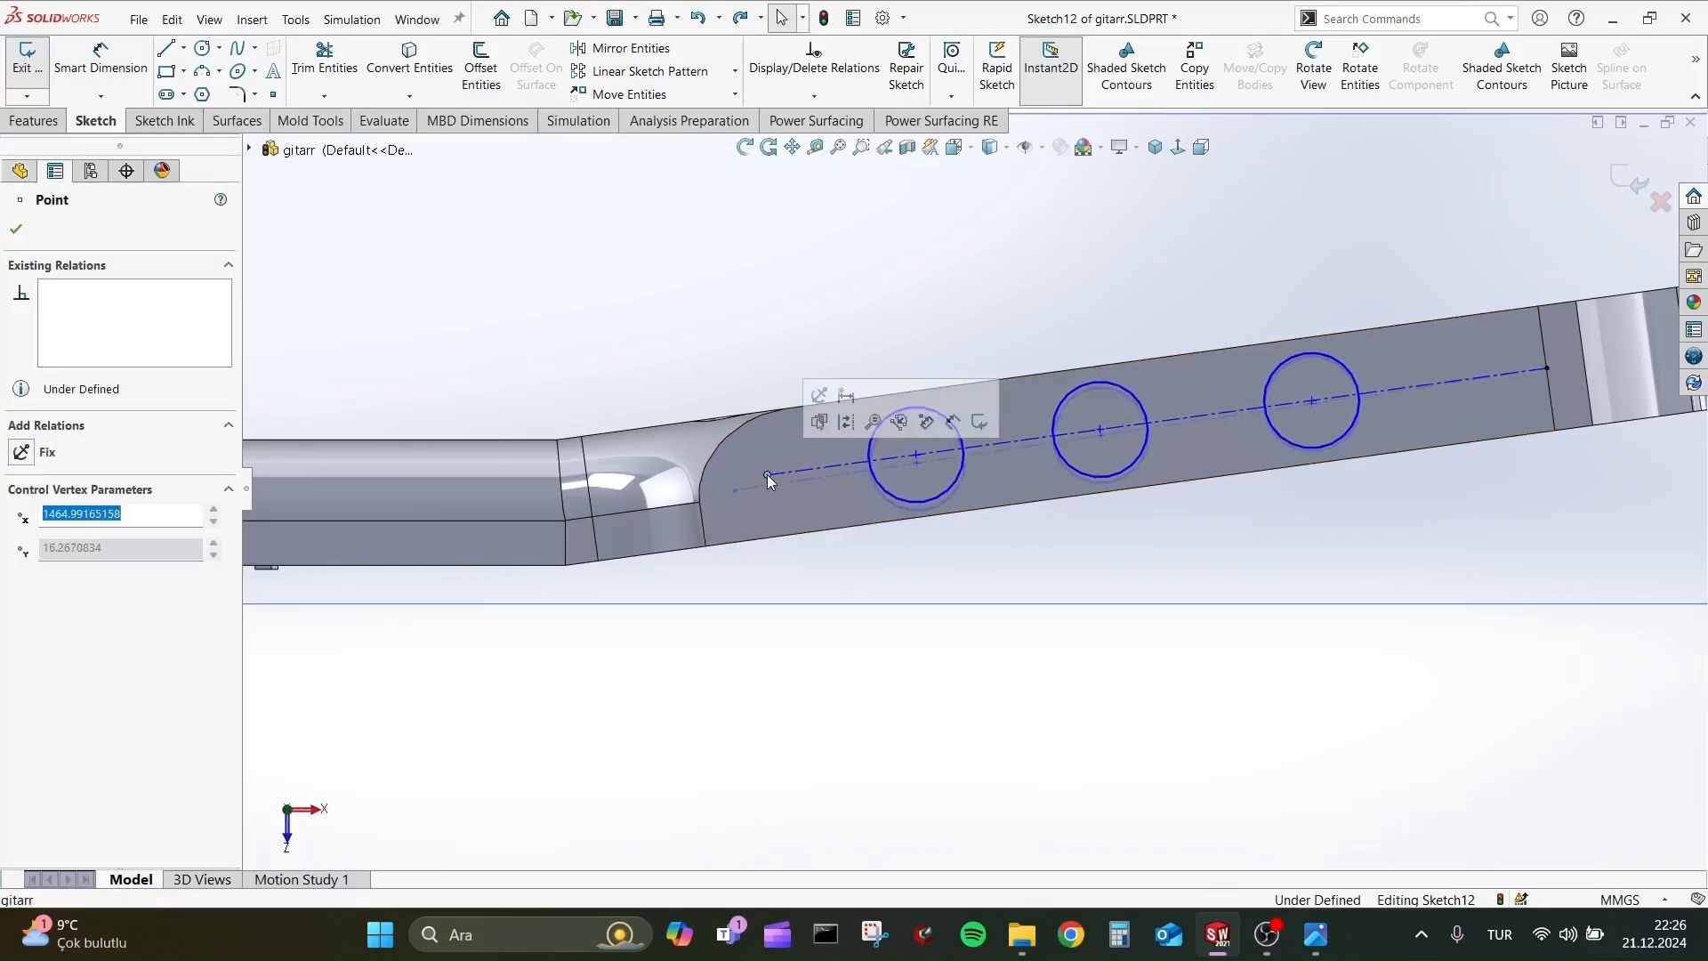
left_click(835, 470)
left_click(868, 395, "ctrl")
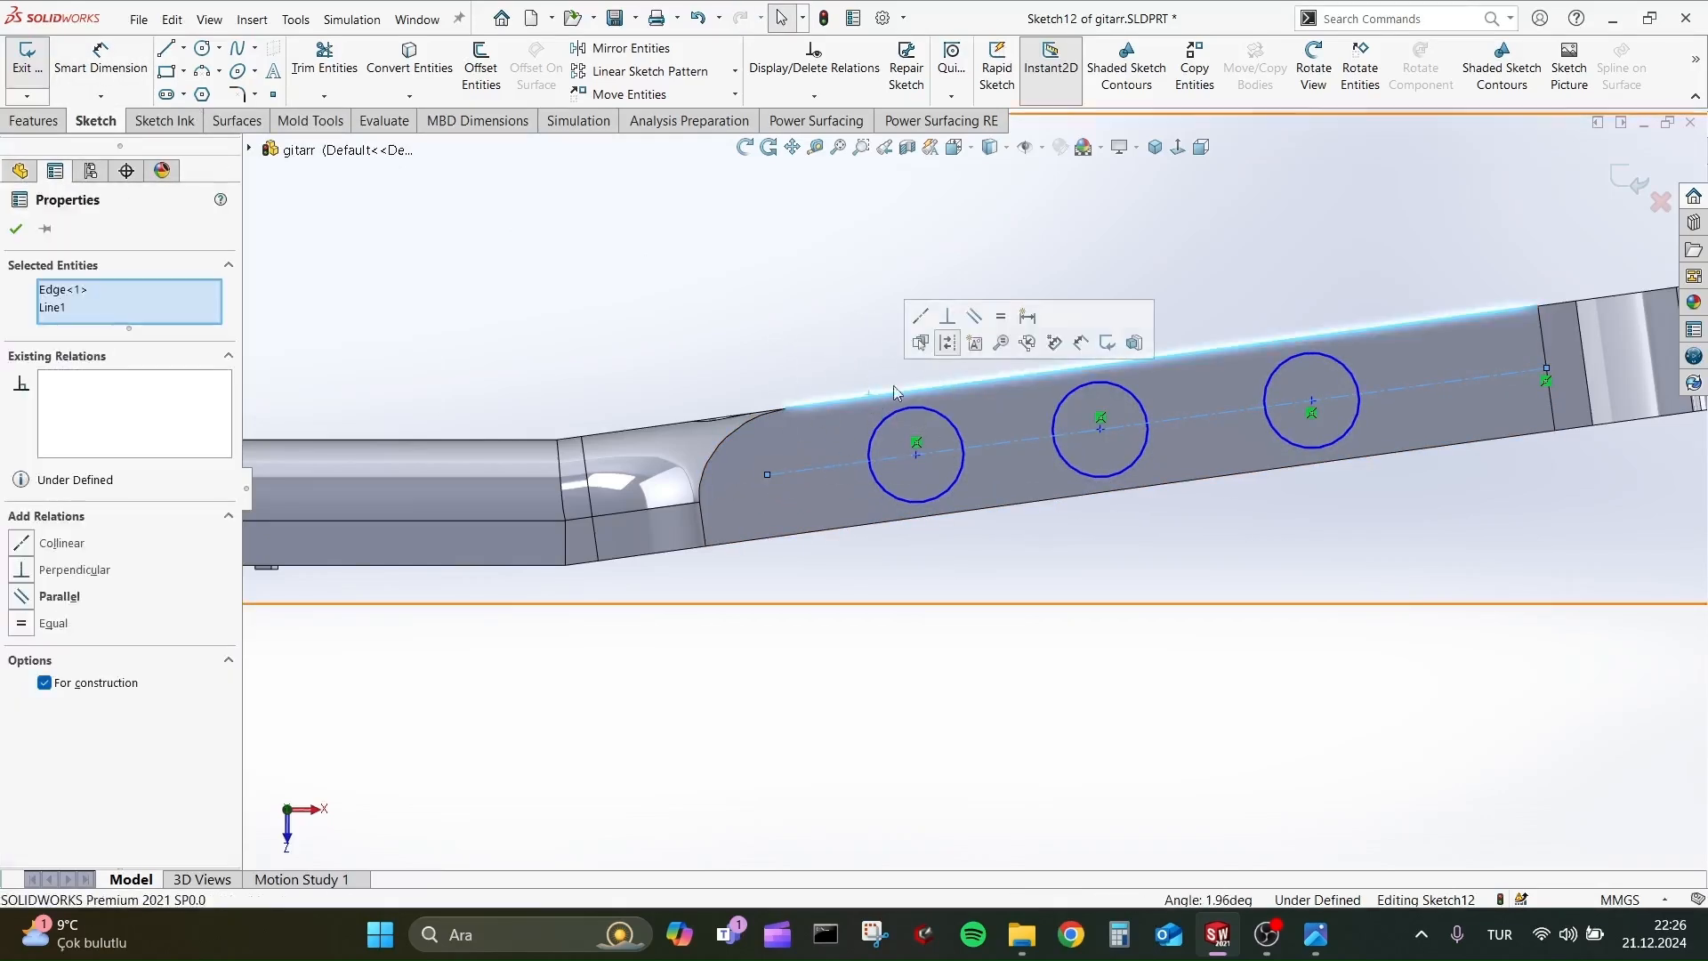
left_click(975, 318)
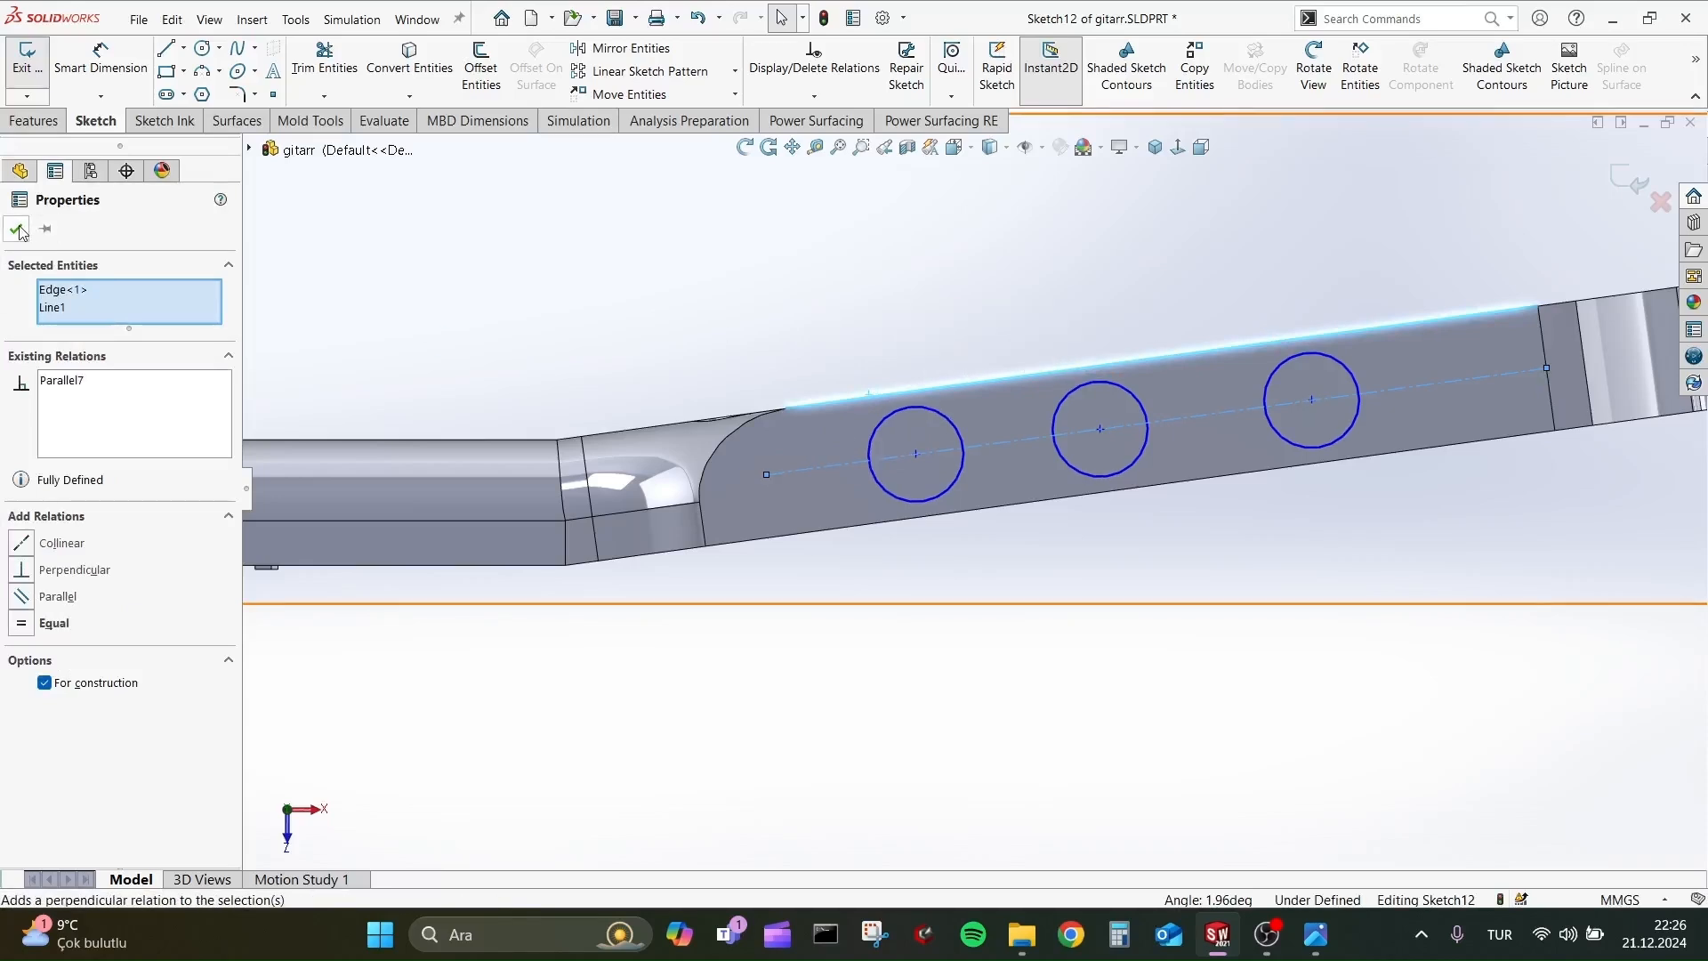
key("Escape")
Resize the equal circles freehand to about 21.6 mm in diameter.
left_click(888, 411)
mouse_move(888, 411)
left_mouse_down()
mouse_move(870, 424)
mouse_move(886, 424)
left_mouse_up()
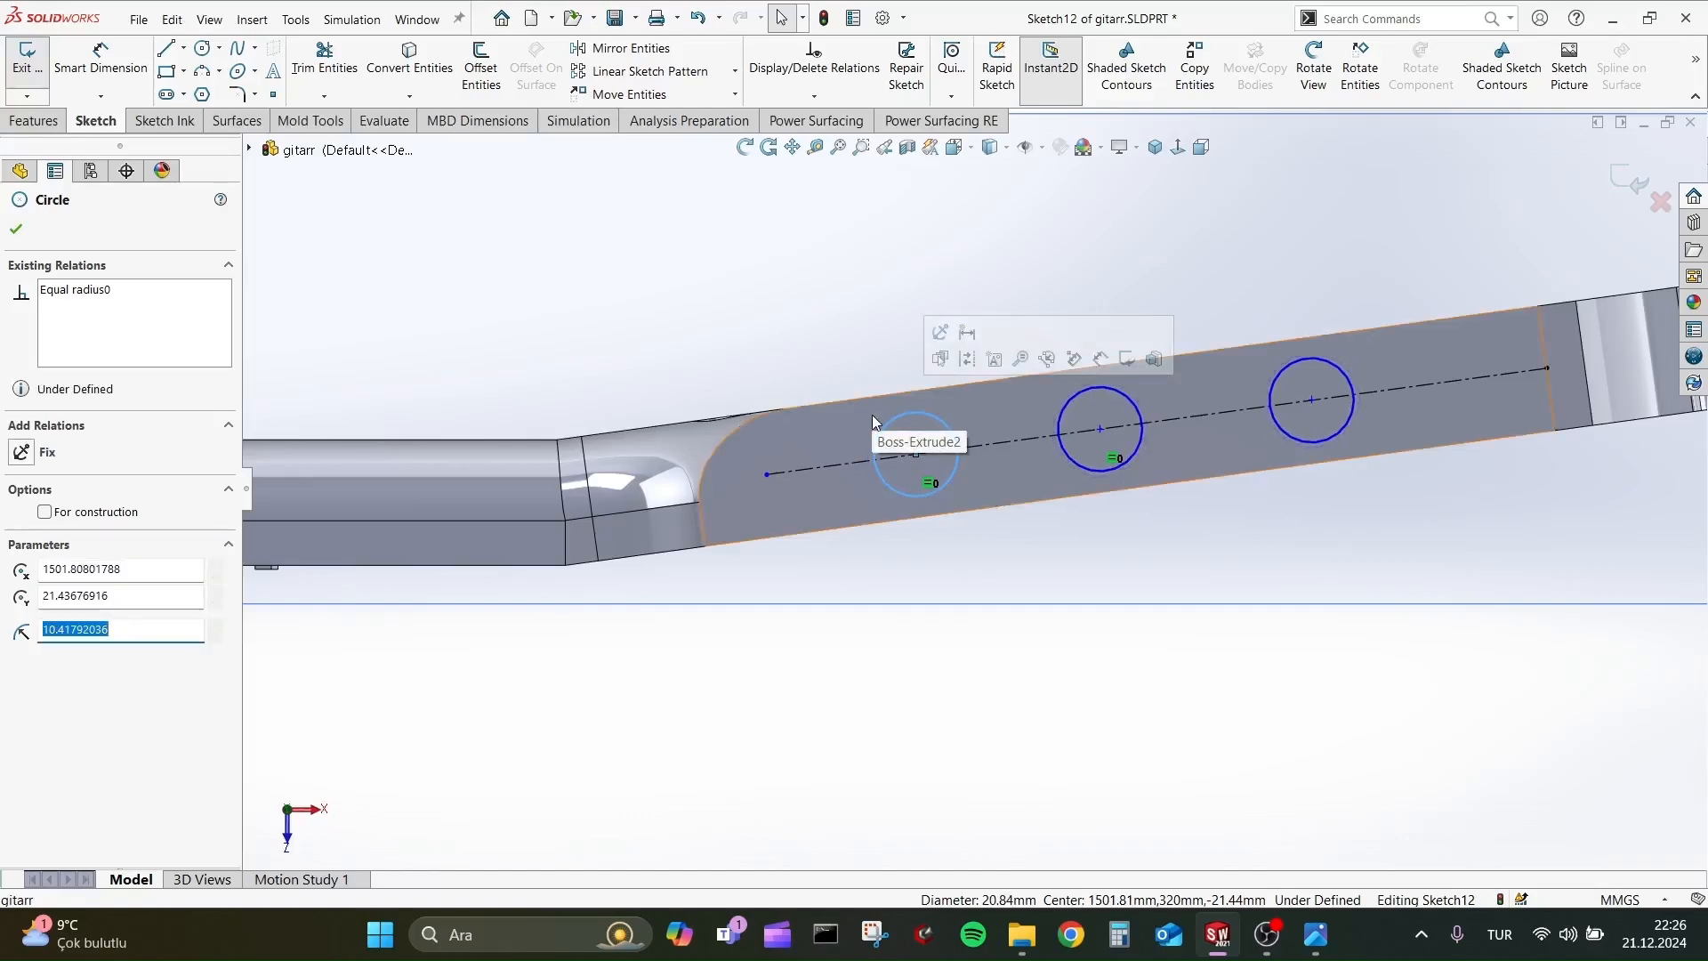
mouse_move(1090, 392)
middle_mouse_down()
mouse_move(1092, 461)
mouse_move(1070, 205)
mouse_move(1091, 302)
mouse_move(1028, 437)
mouse_move(1036, 498)
middle_mouse_up()
mouse_move(867, 612)
left_mouse_down()
mouse_move(819, 610)
mouse_move(867, 612)
left_mouse_up()
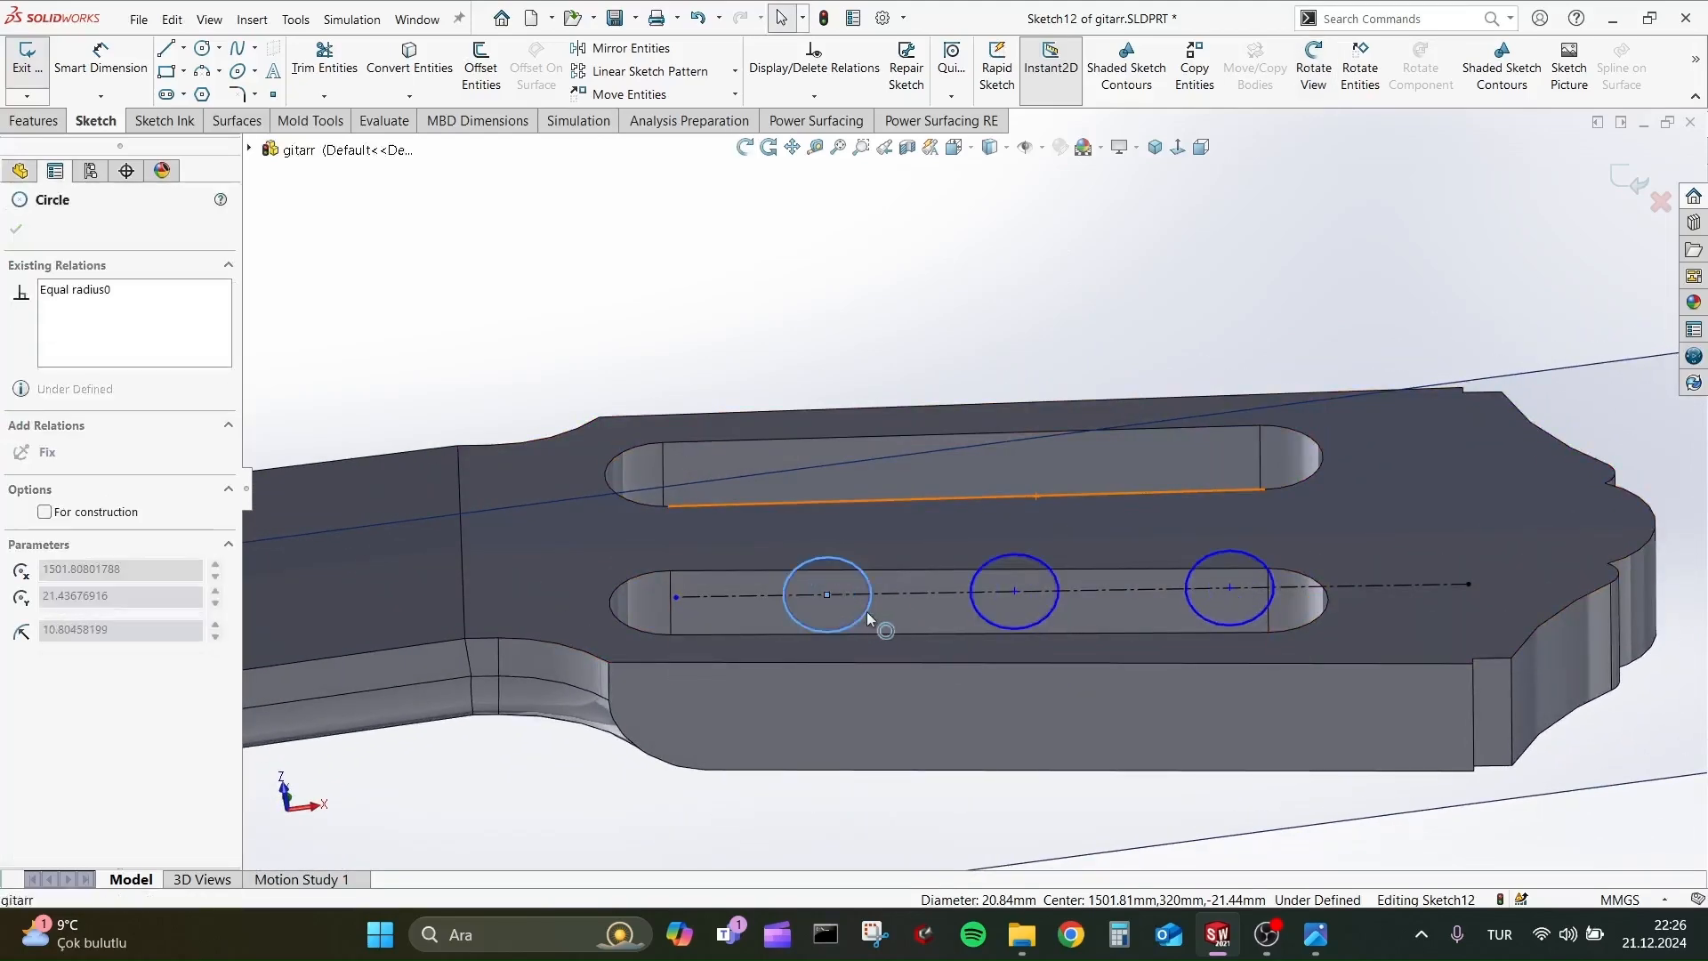
scroll(869, 605, "down", 3)
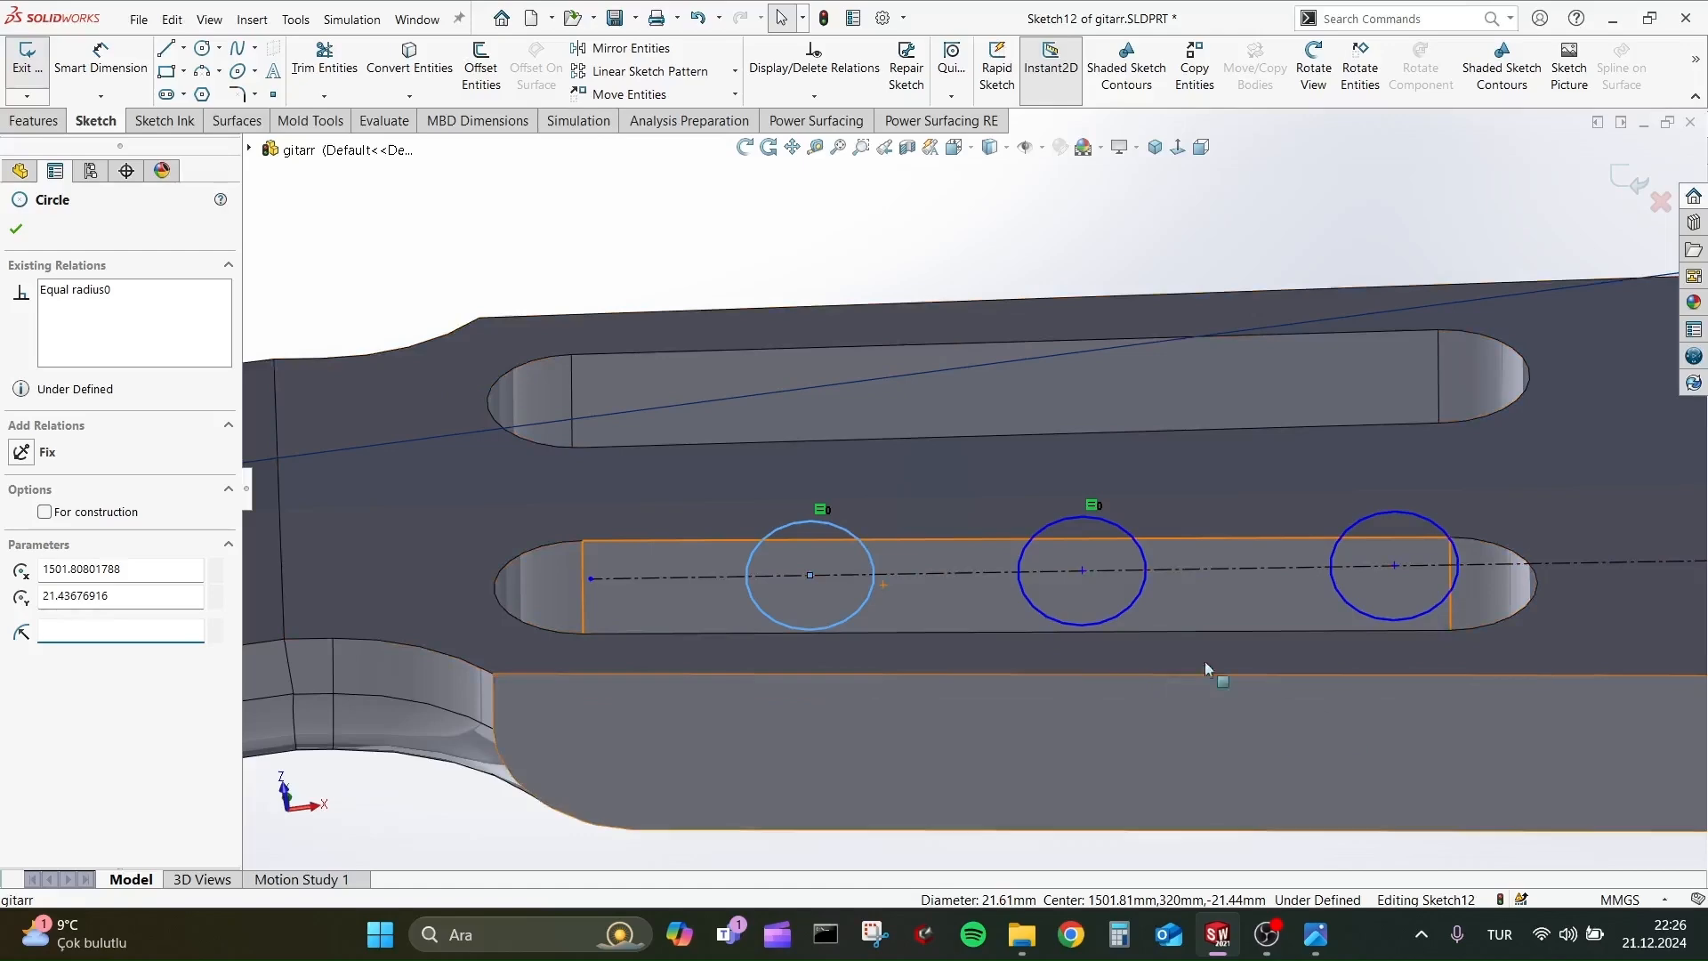
middle_click_drag(1205, 660, 899, 418)
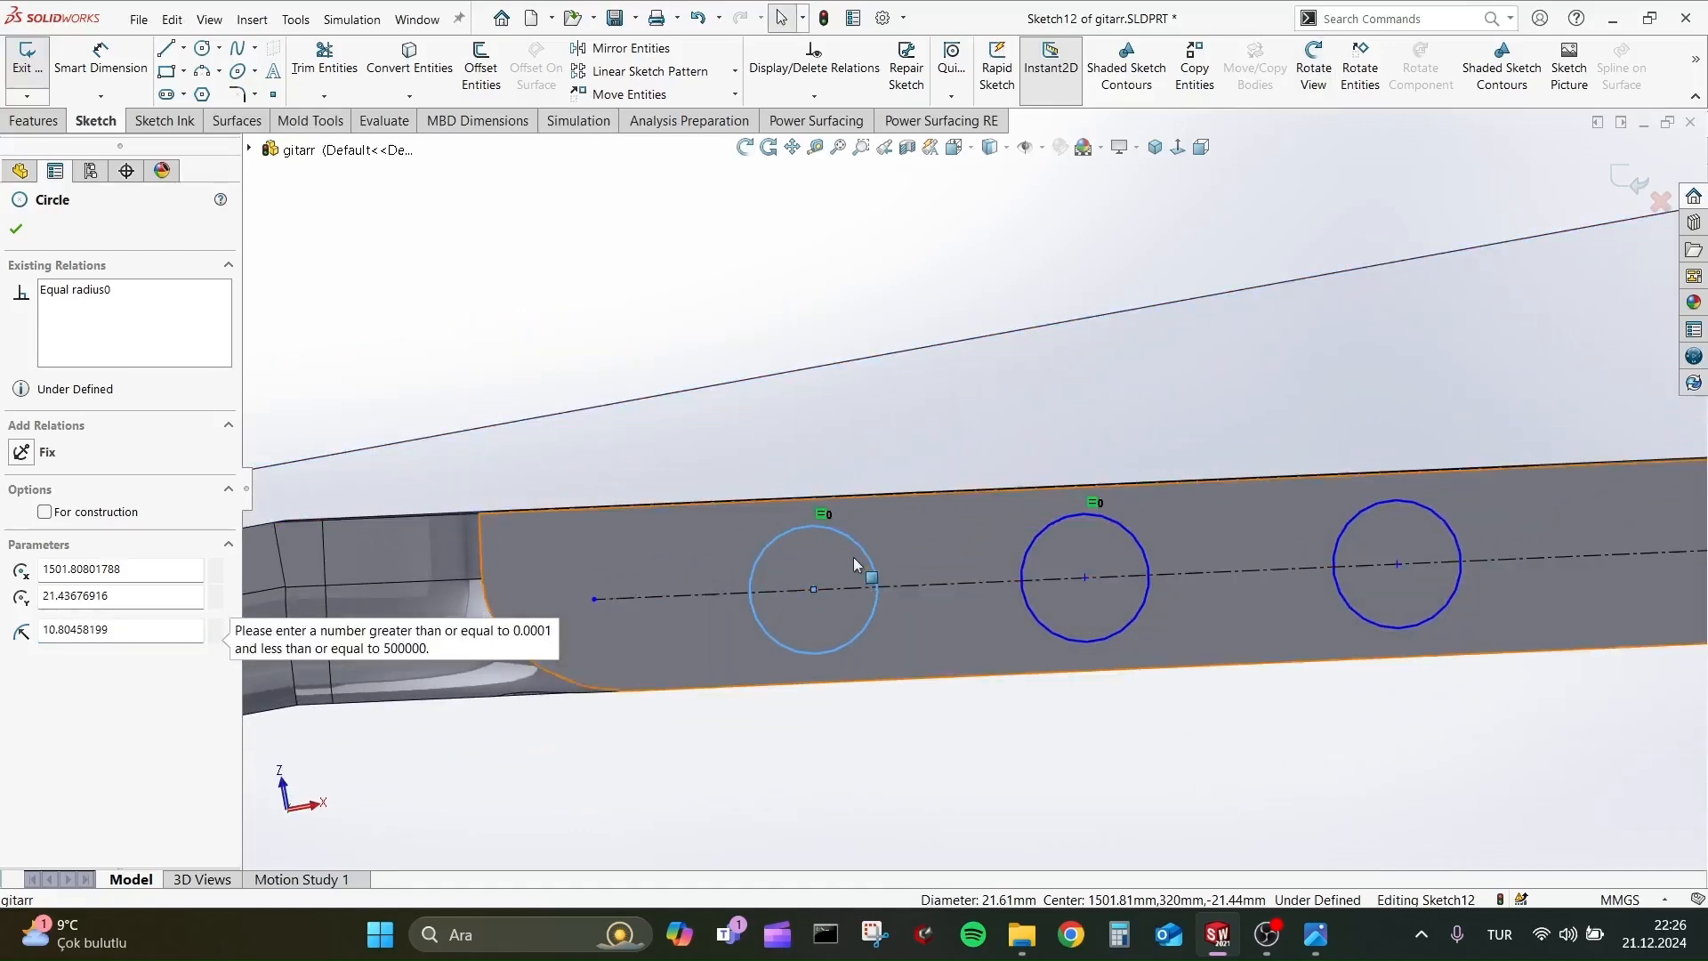
Dimension the diameter of the circle nearest the neck to 18 mm.
left_click(96, 61)
left_click(782, 536)
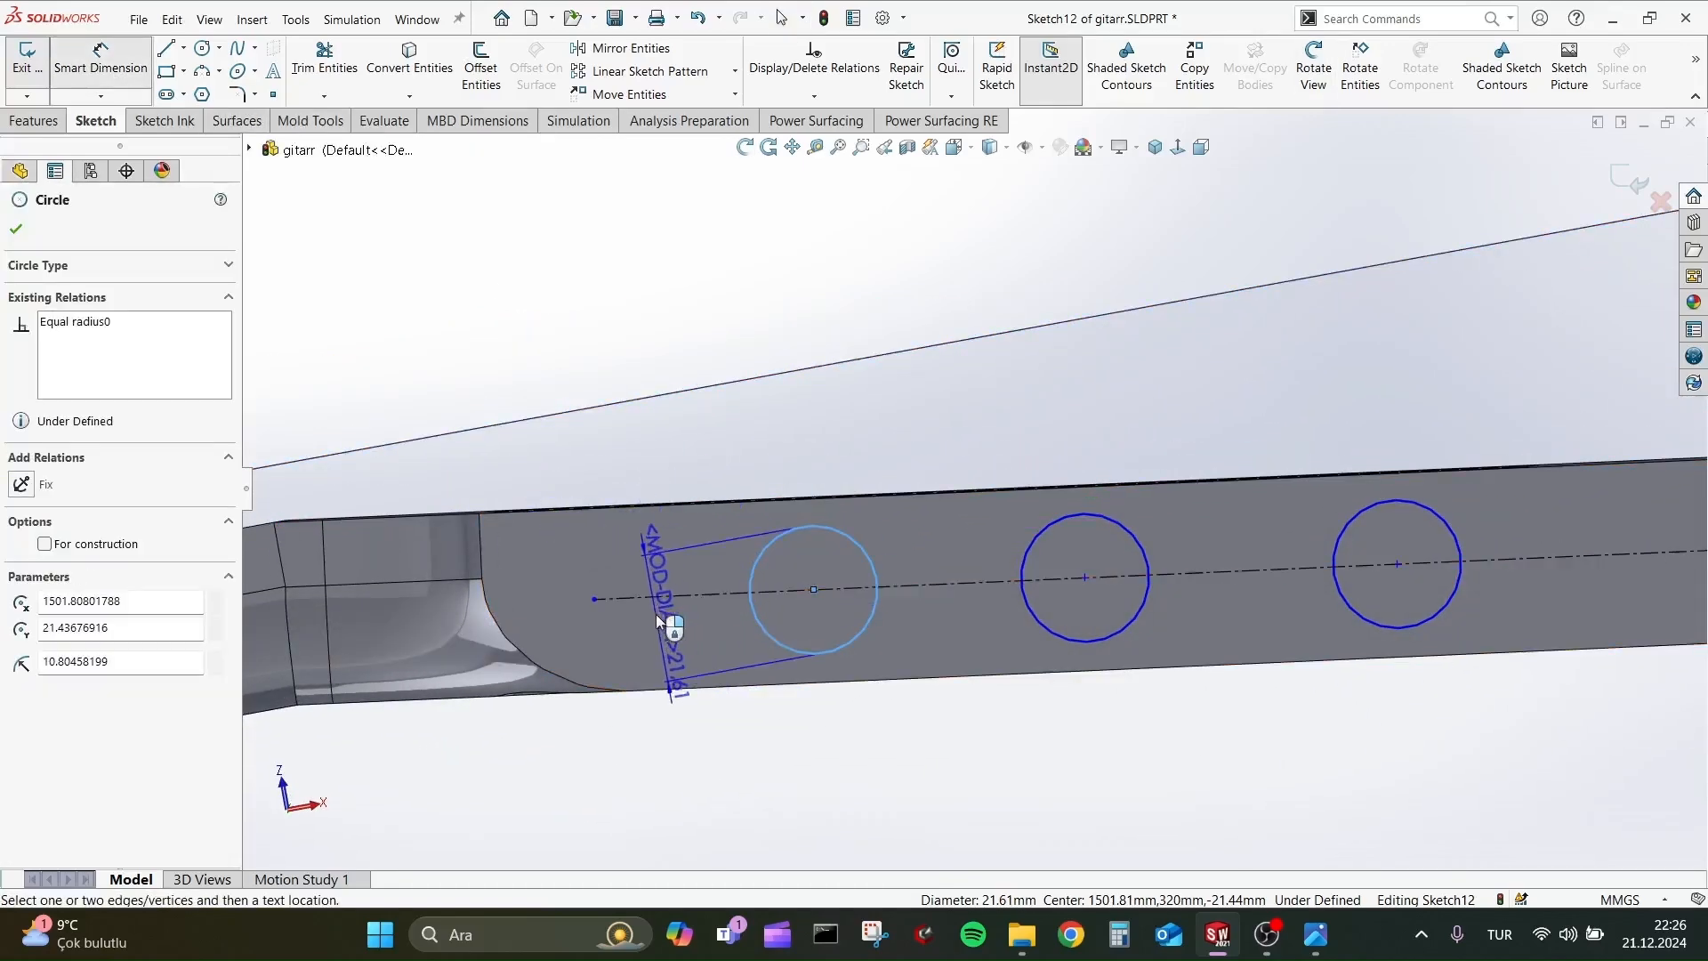
left_click(659, 622)
type("18")
key("Return")
key("Escape")
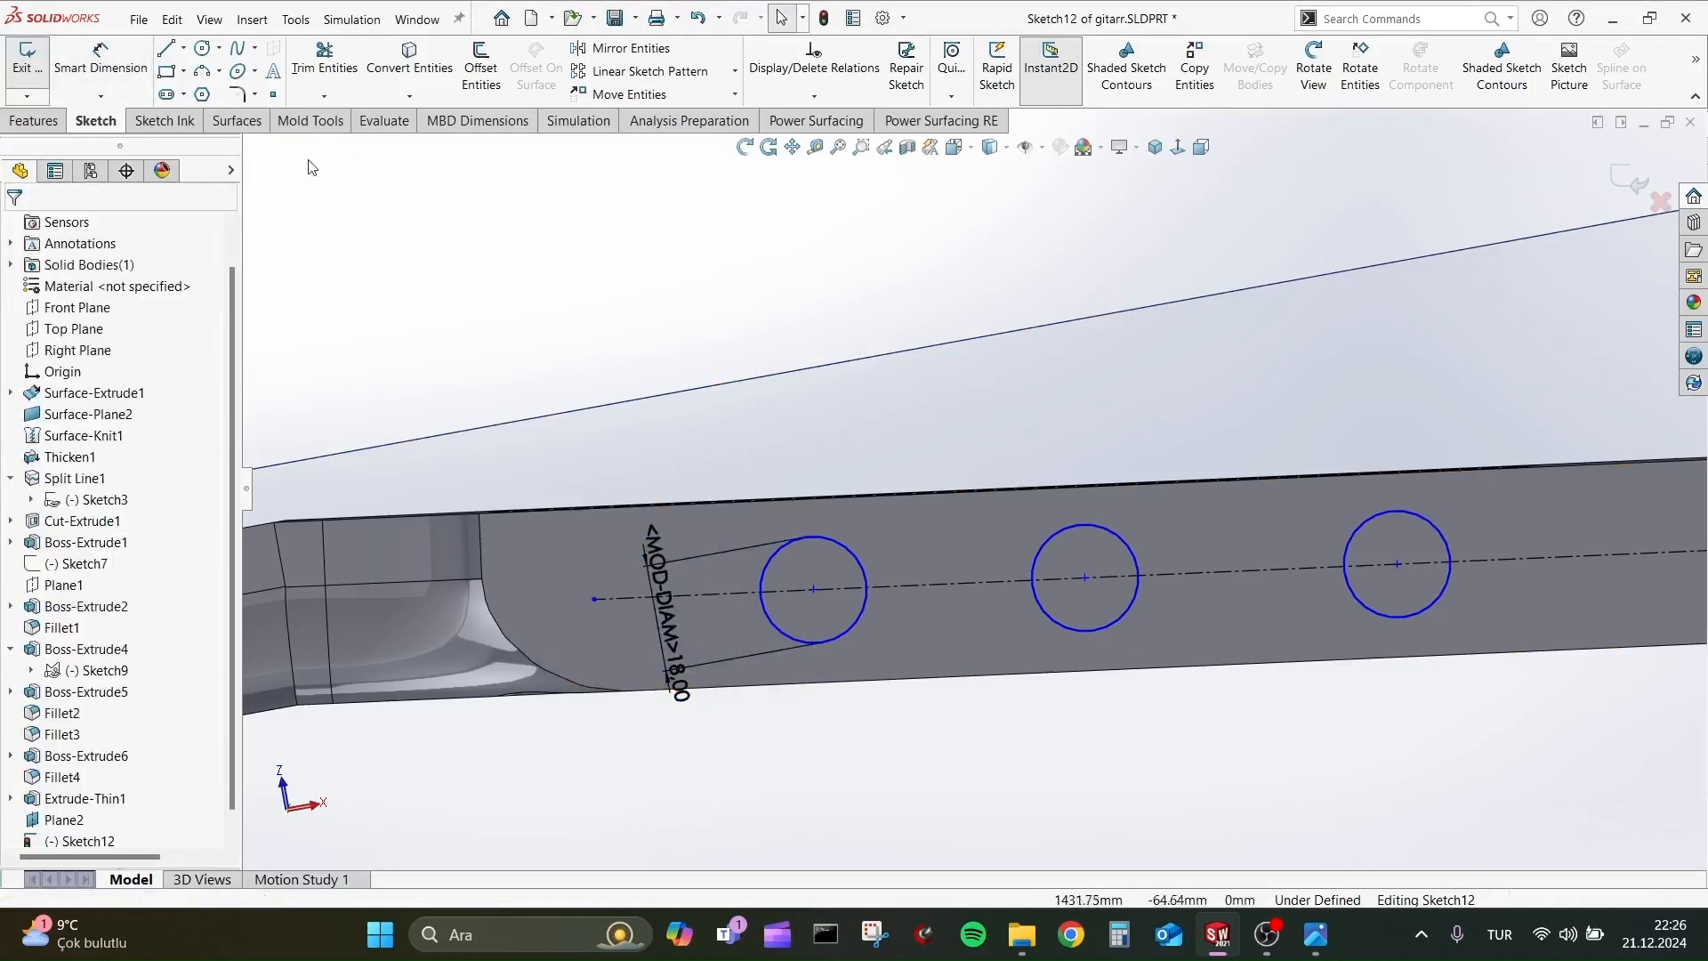
Slide all three circles along the centerline toward the neck so they line up better with the headstock slot.
middle_click_drag(311, 167, 846, 450)
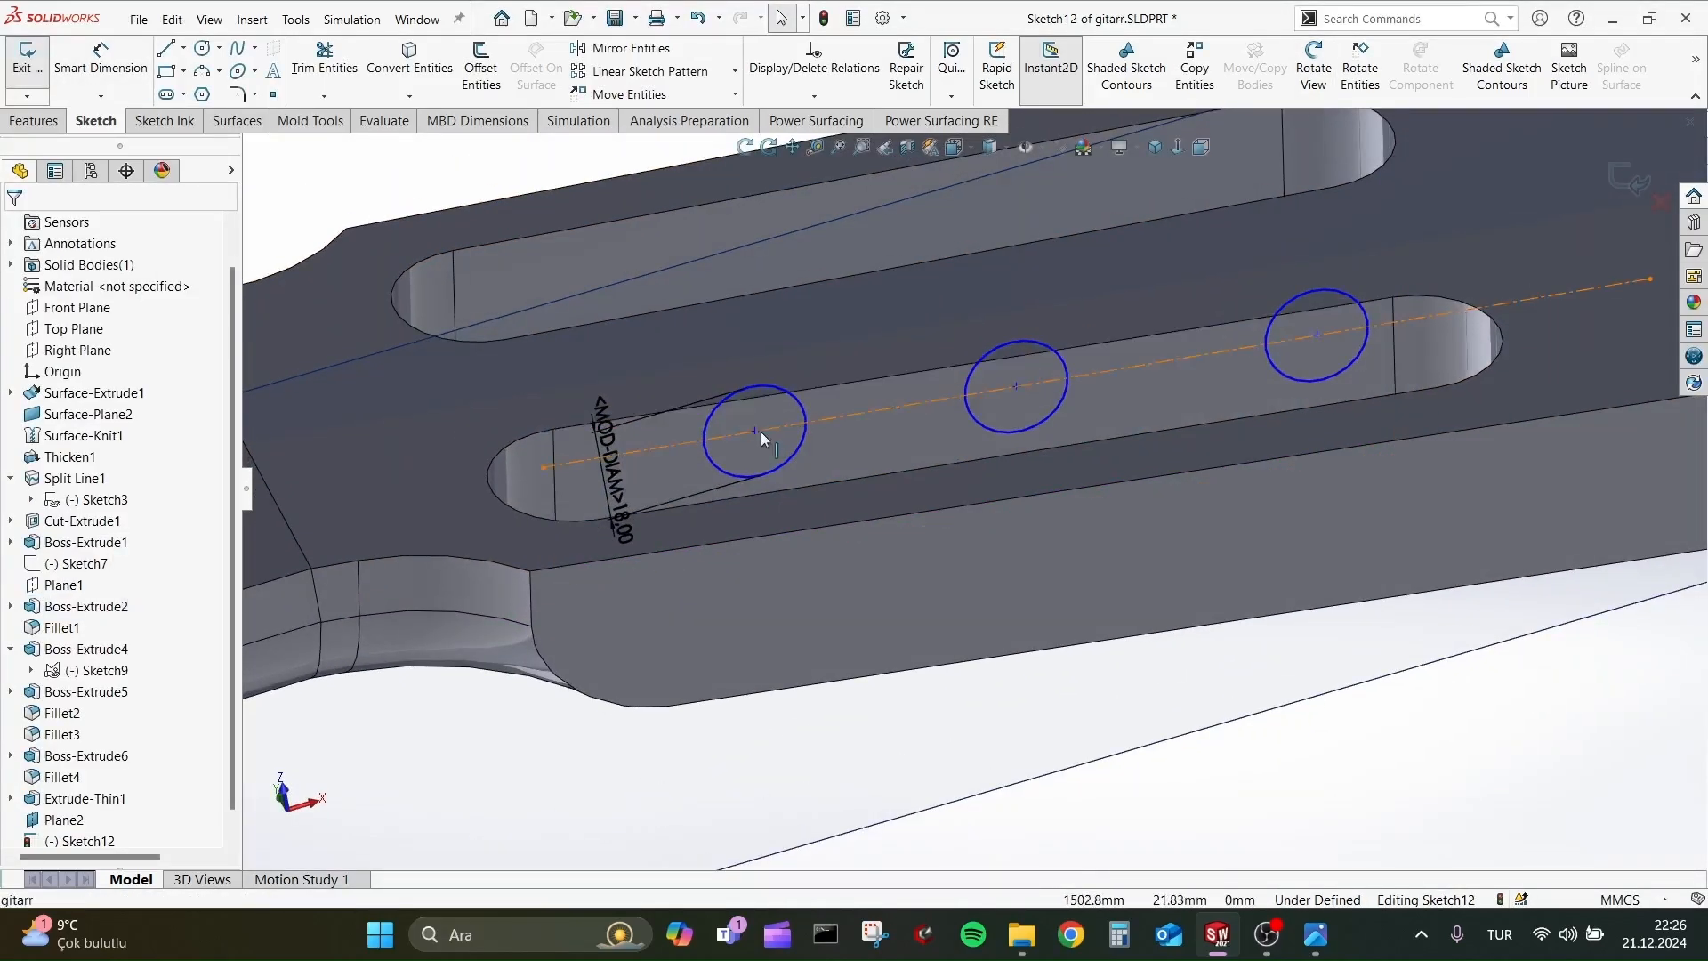
left_click_drag(758, 432, 700, 440)
left_click_drag(1017, 387, 976, 393)
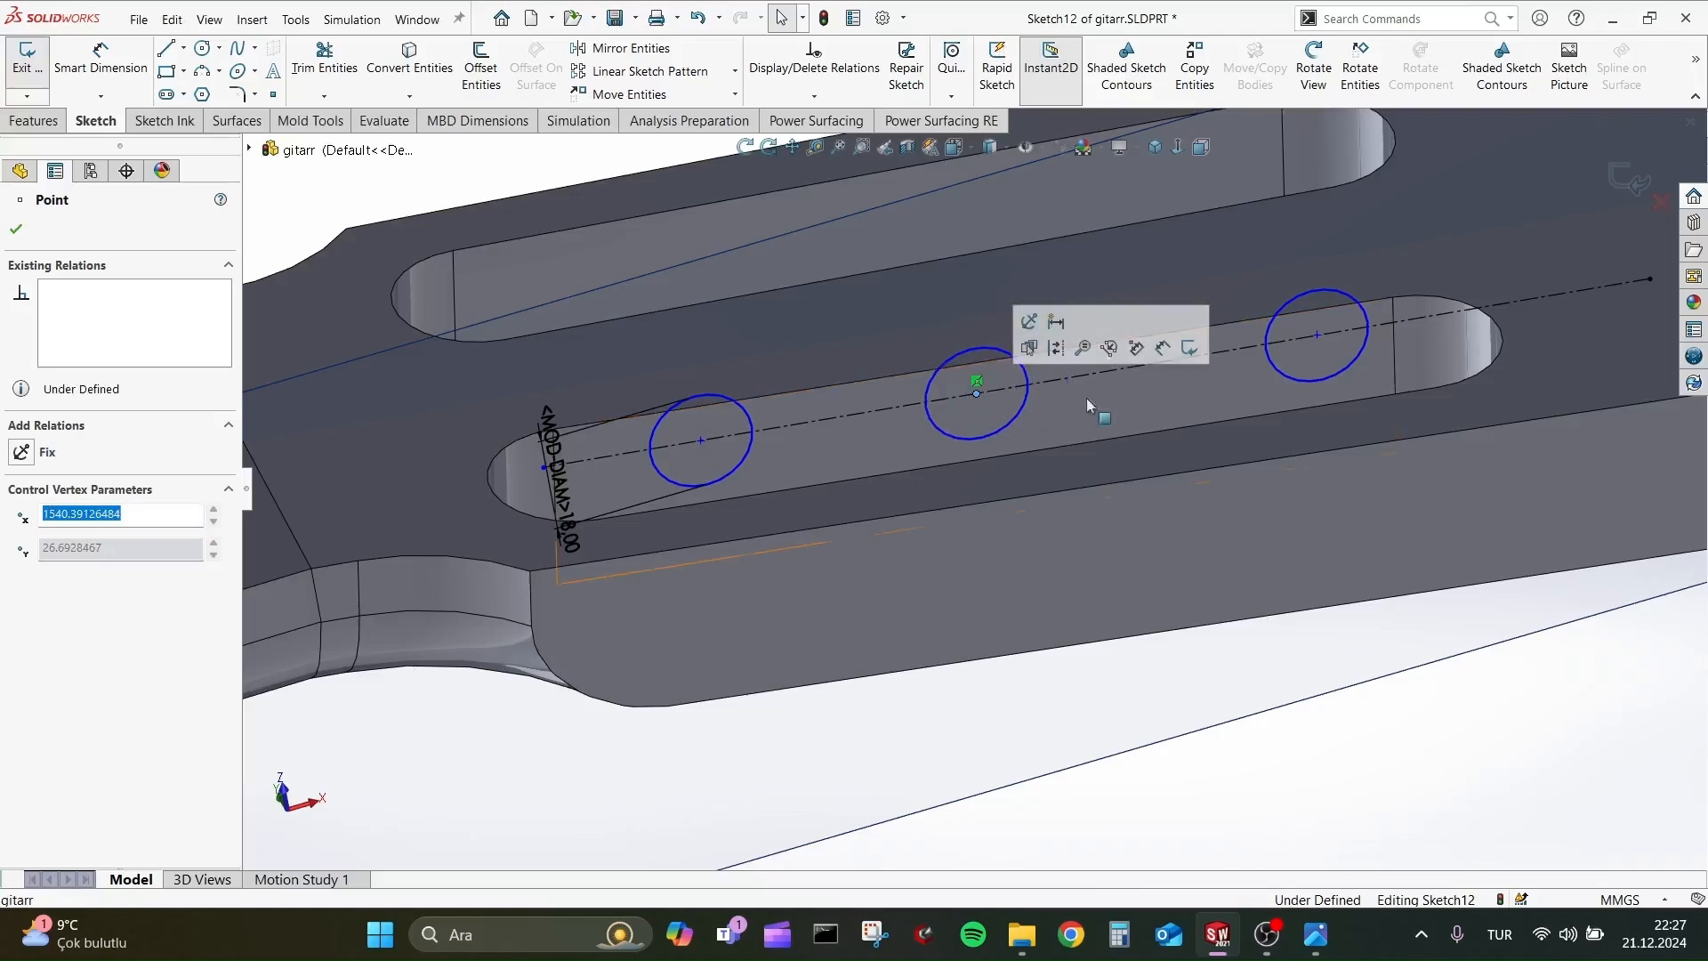
left_click_drag(1322, 336, 1290, 349)
middle_click_drag(1290, 349, 1117, 265)
Adjust the circle spacing, moving the neck-side circle's centre to X about 1477.5 mm and the middle one's to about 1533.5 mm.
left_click_drag(715, 469, 670, 466)
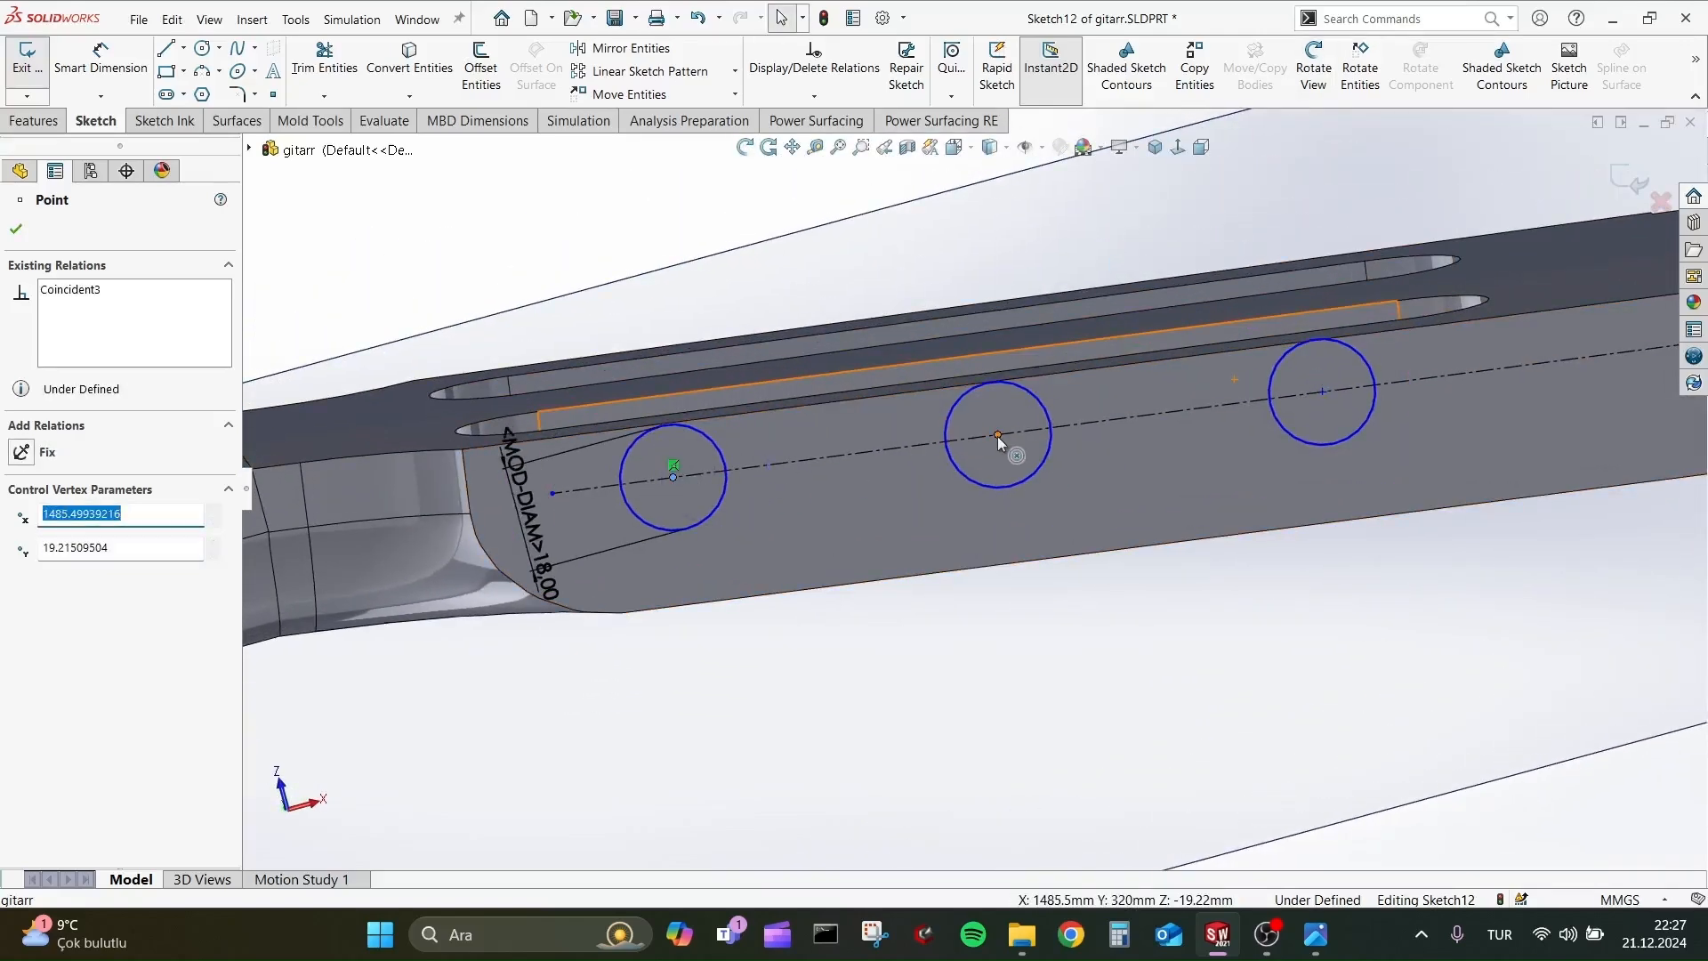
left_click_drag(997, 436, 975, 439)
middle_click_drag(947, 483, 1140, 467)
left_click_drag(740, 470, 694, 474)
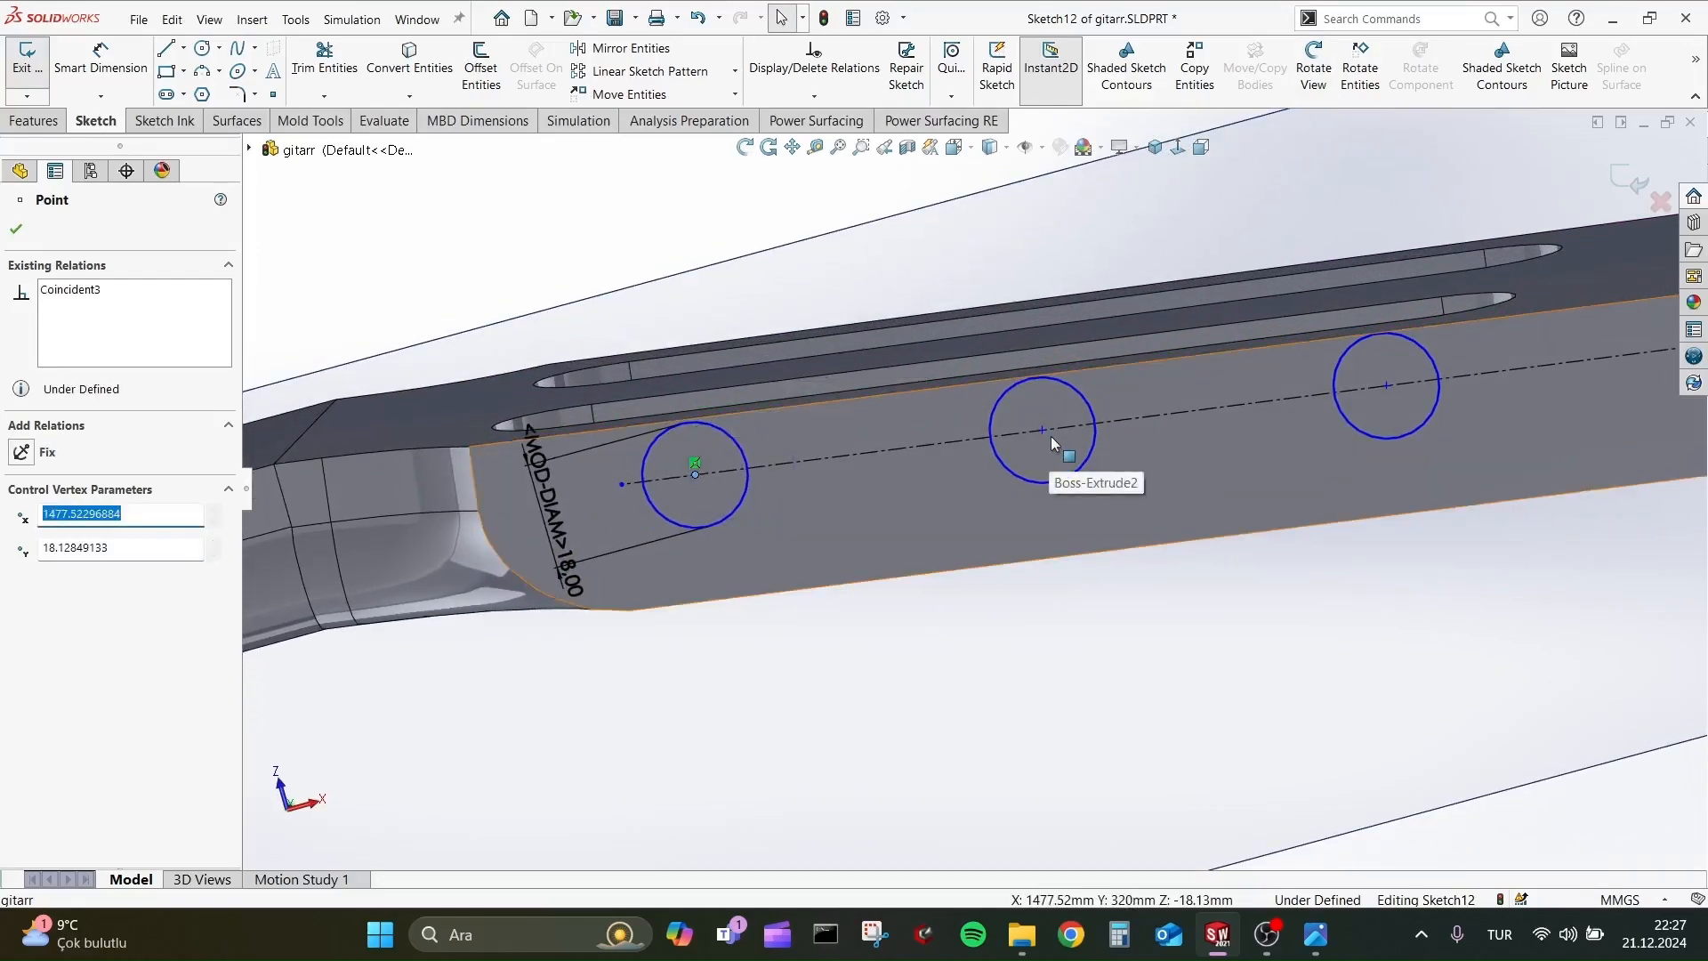
left_click_drag(1042, 431, 1025, 433)
mouse_move(1025, 433)
middle_mouse_down()
mouse_move(1042, 434)
mouse_move(1030, 414)
mouse_move(1033, 449)
middle_mouse_up()
Extrude the three circles as a Mid Plane boss with a depth of 141 mm, merging the result, to form the headstock pegs.
left_click(36, 120)
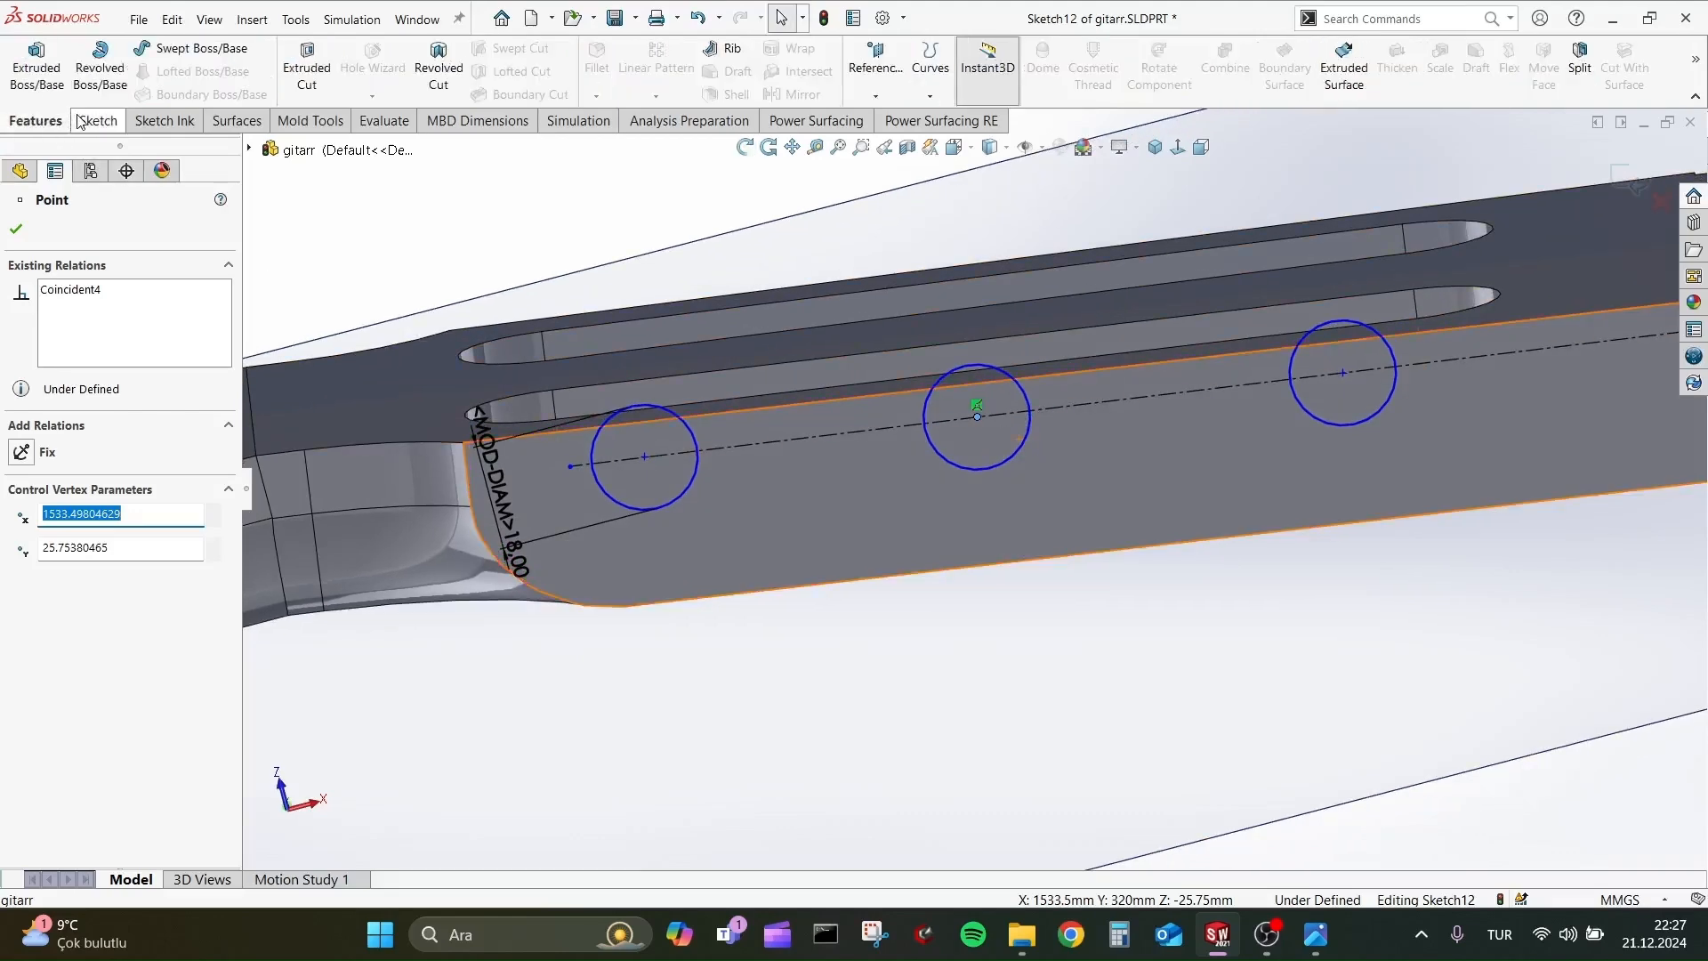
left_click(55, 80)
left_click(132, 349)
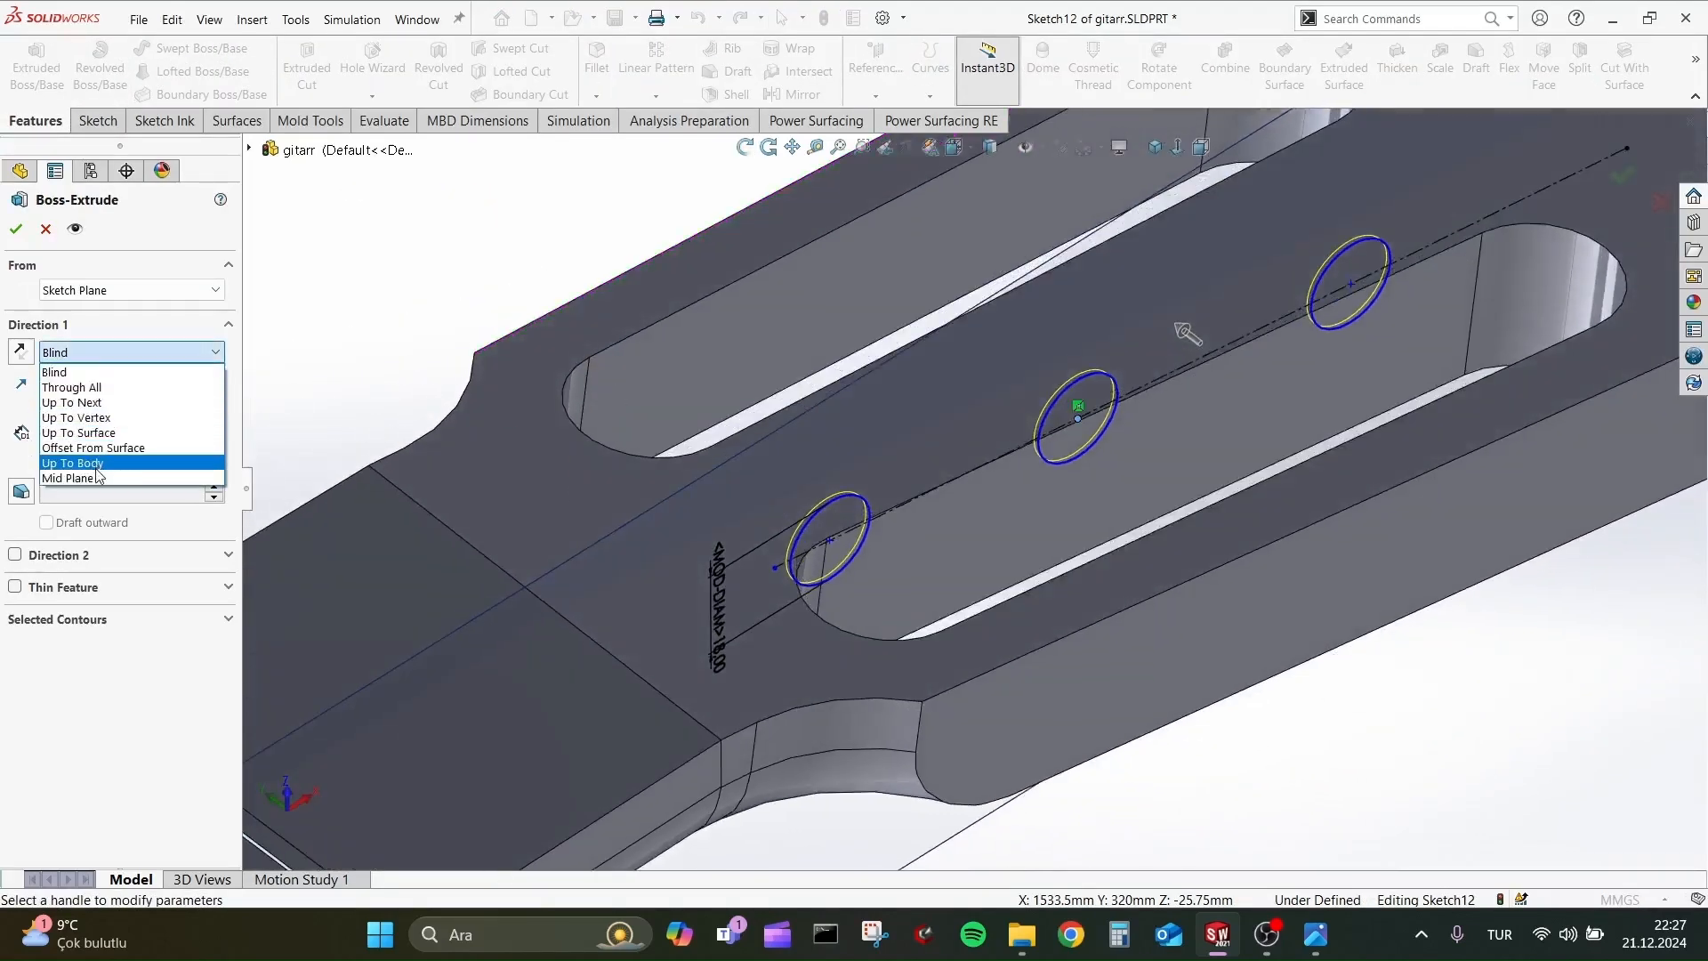
left_click(85, 476)
left_click(215, 425)
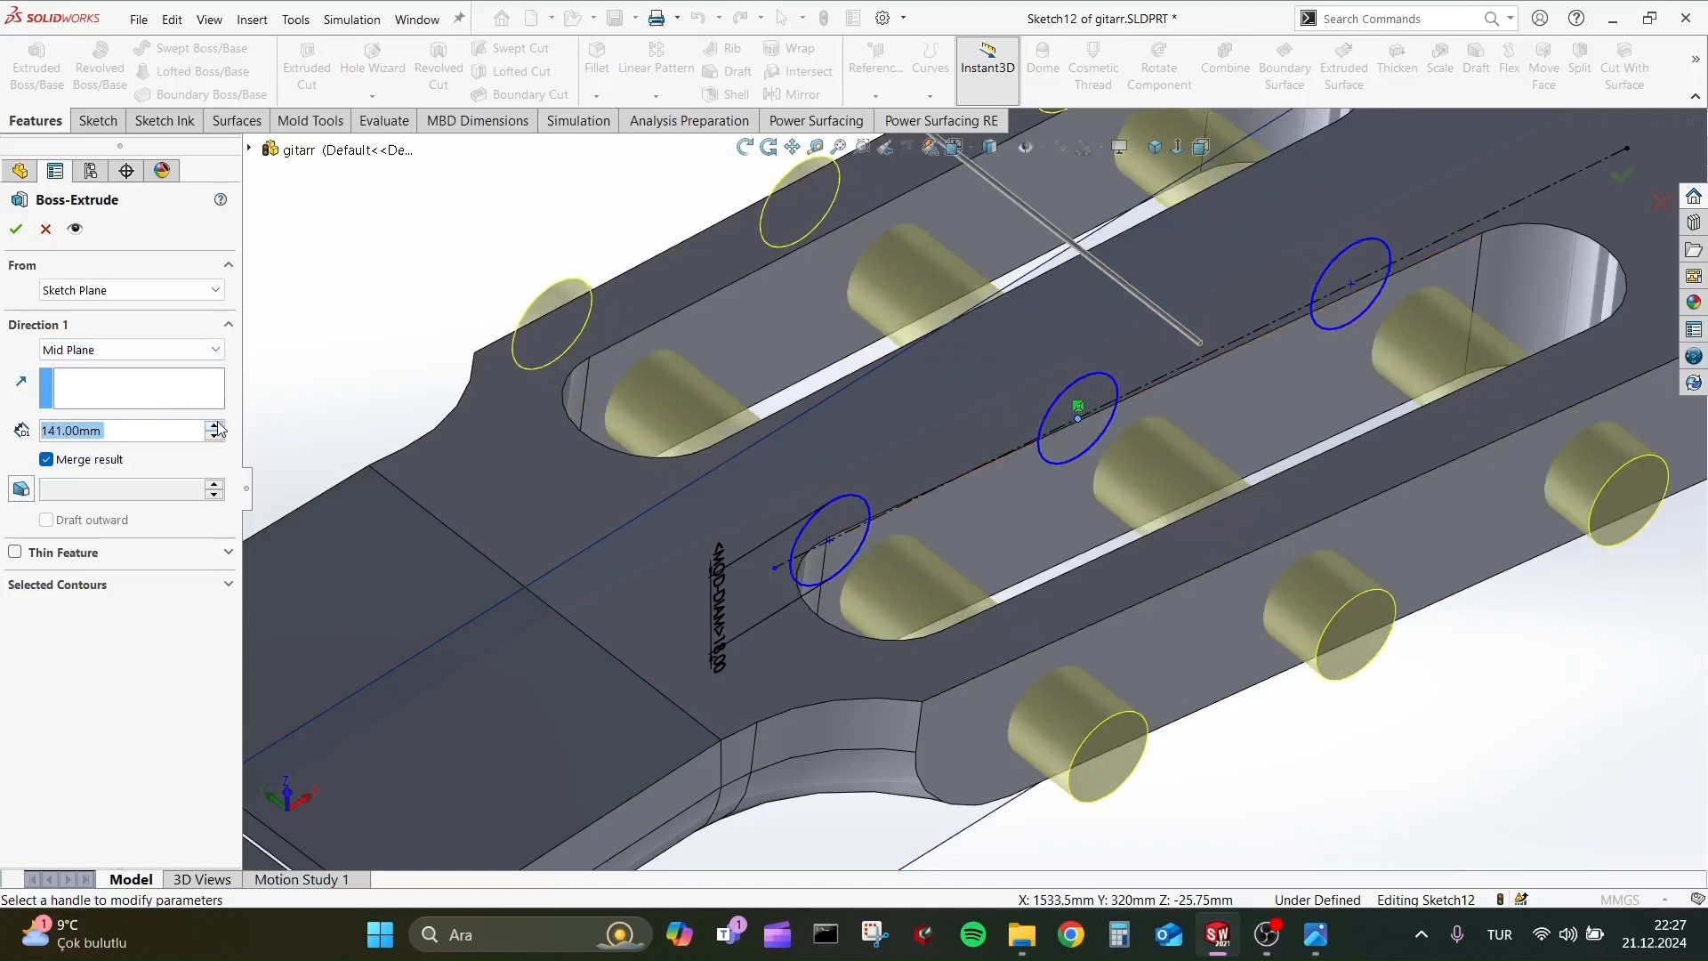
scroll(756, 516, "up", 3)
mouse_move(756, 516)
middle_mouse_down()
mouse_move(786, 594)
mouse_move(934, 426)
mouse_move(743, 504)
middle_mouse_up()
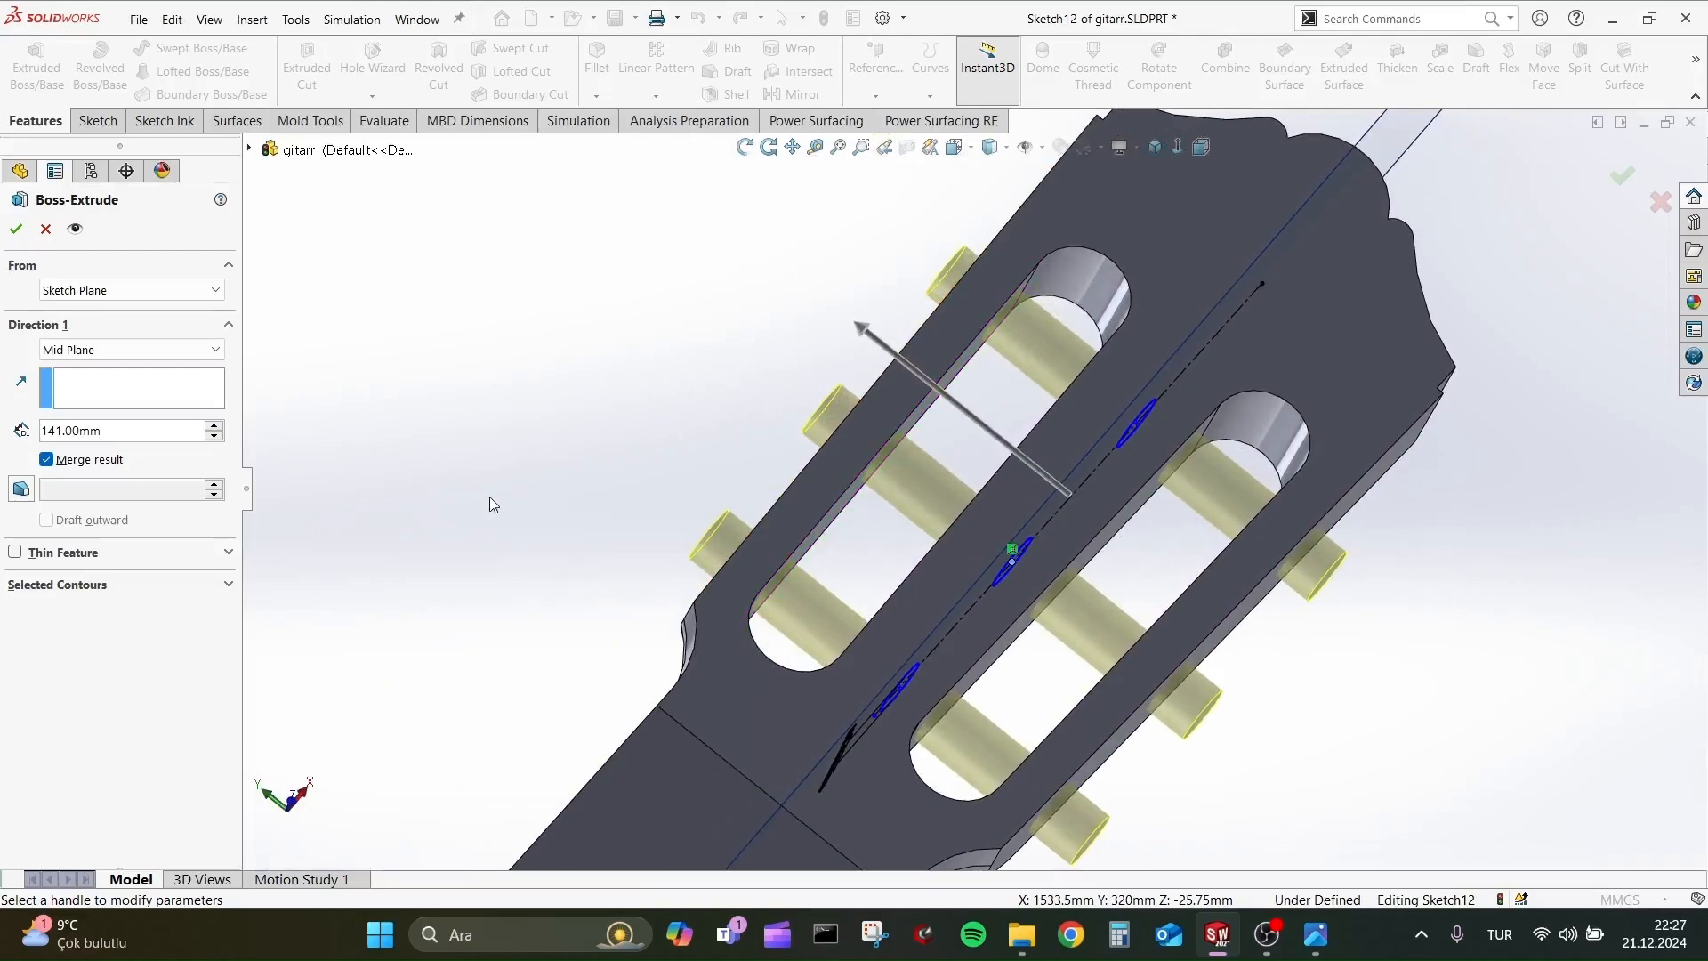
key("alt+Tab")
key("alt+Tab")
left_click(15, 230)
Hide the offset reference plane running through the middle of the neck.
middle_click_drag(542, 392, 601, 431)
scroll(725, 623, "up", 8)
middle_click_drag(730, 628, 680, 606)
scroll(943, 676, "down", 8)
left_click(980, 562)
left_click(1053, 505)
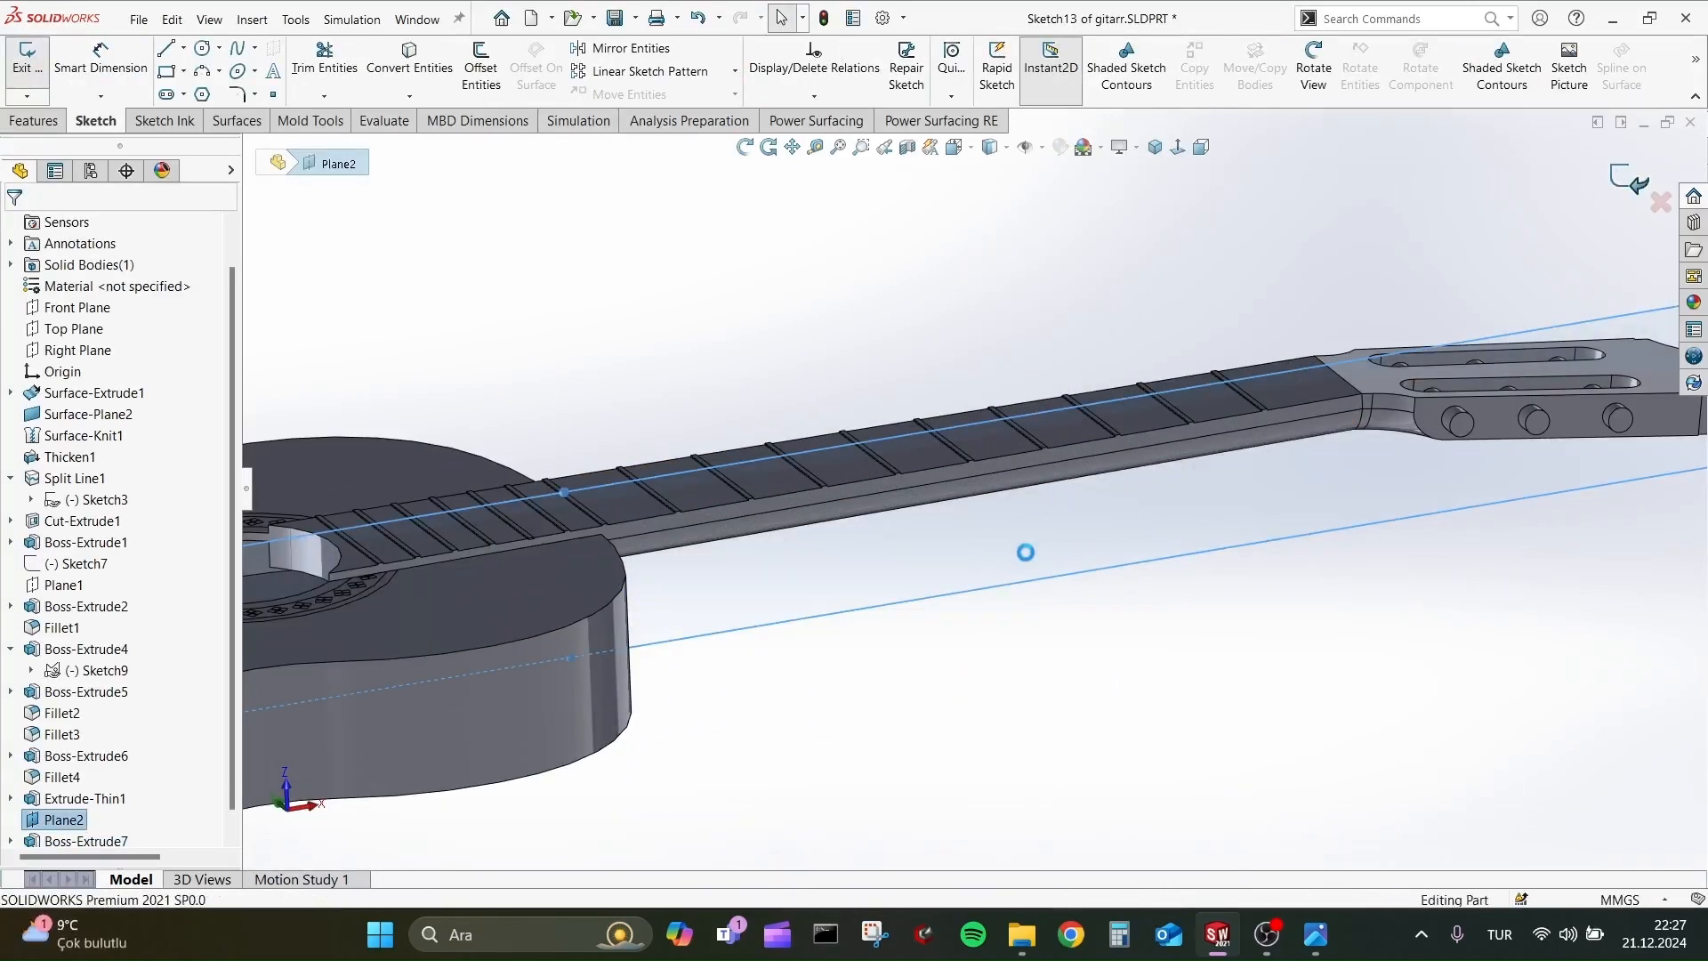
key("Escape")
left_click(1025, 552)
key("Escape")
left_click(1266, 936)
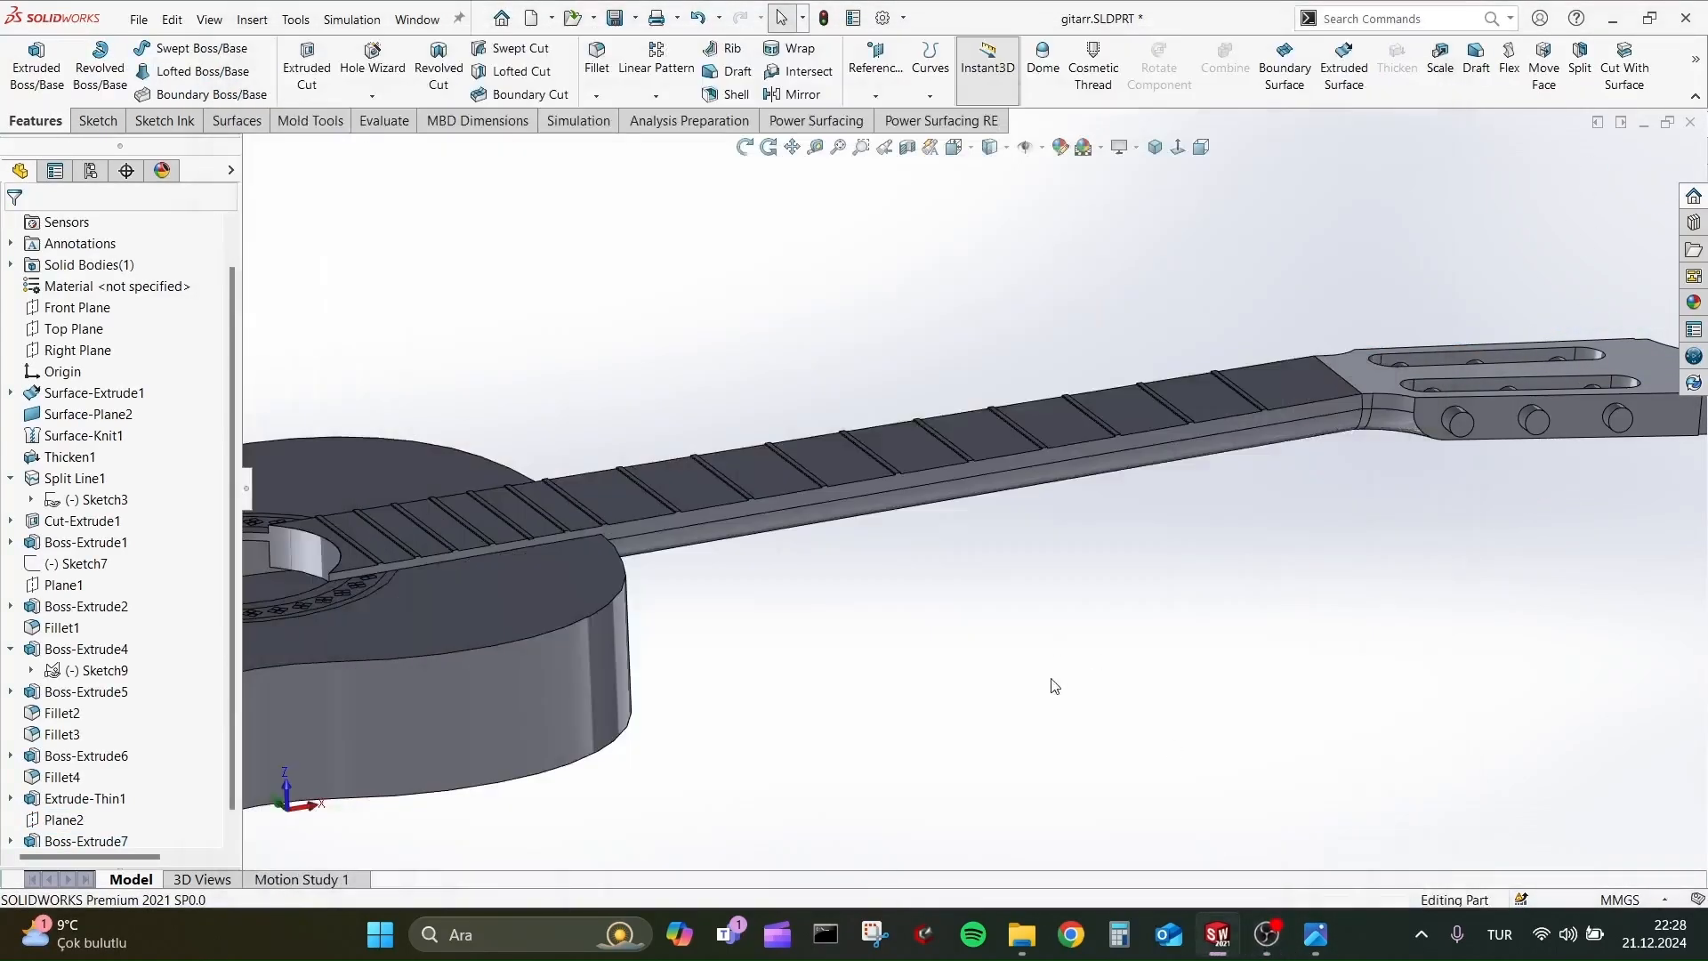
Examine the headstock pegs and the whole guitar from several sides.
scroll(1242, 418, "down", 10)
scroll(1011, 429, "up", 10)
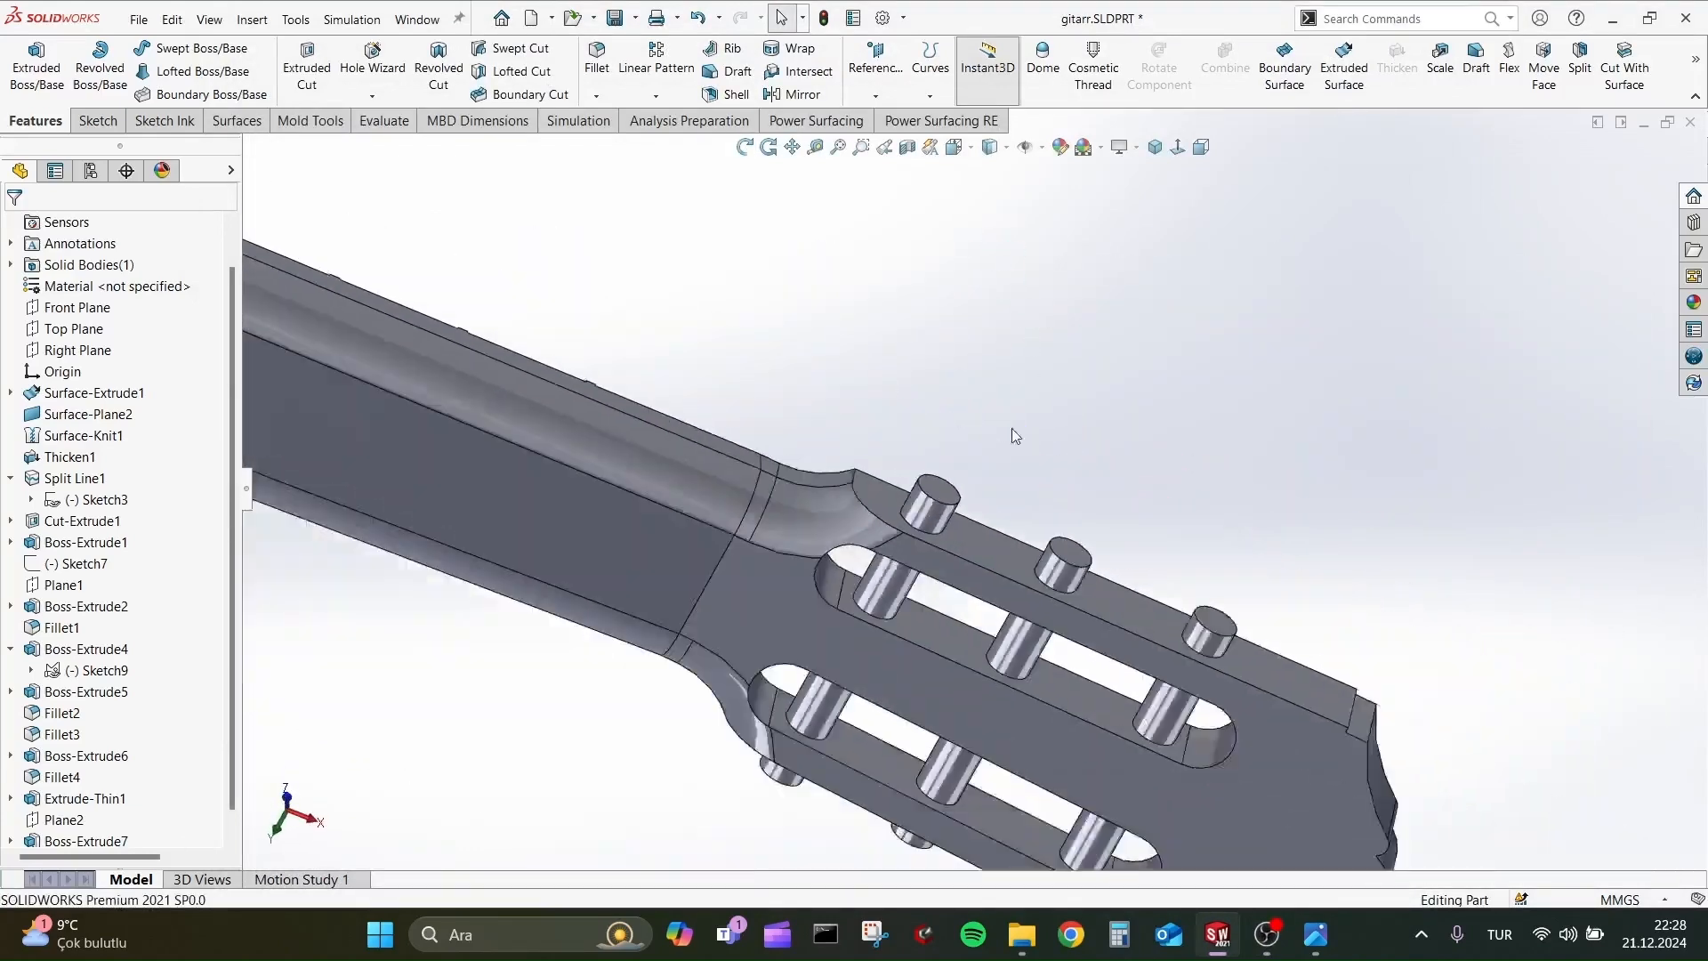
scroll(524, 614, "down", 2)
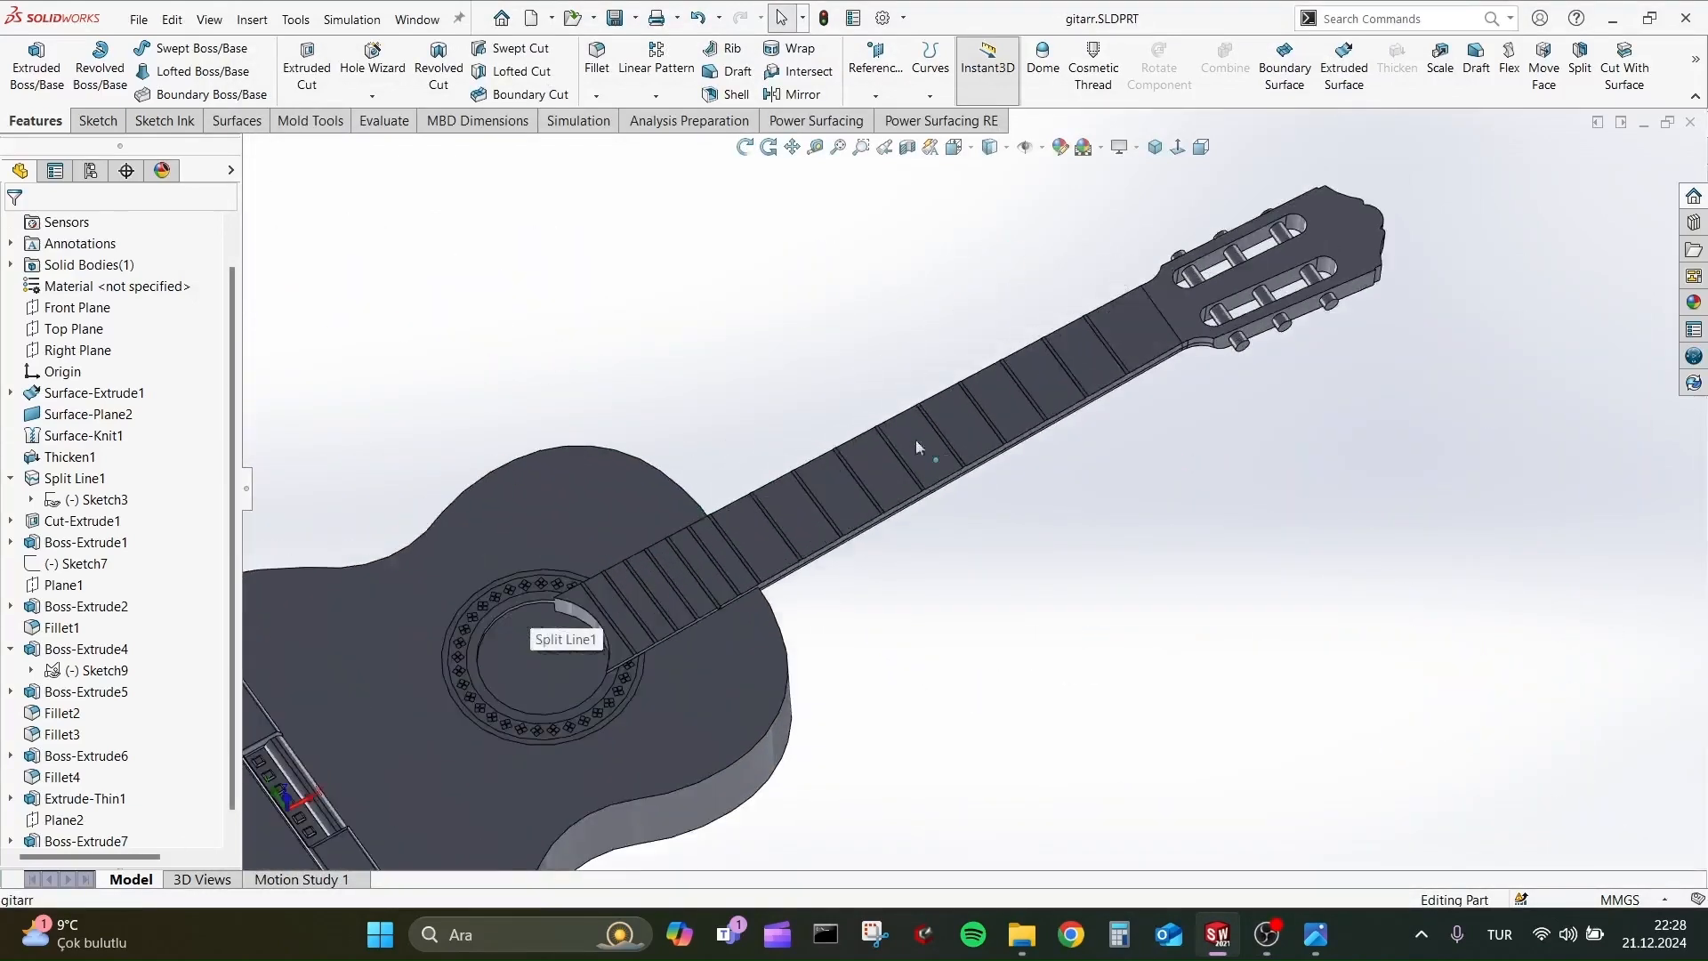
scroll(1174, 453, "up", 2)
middle_click_drag(1191, 445, 1156, 196)
scroll(1193, 347, "down", 10)
middle_click_drag(924, 377, 979, 393)
scroll(899, 380, "down", 4)
Open a new sketch on the end face of the peg nearest the neck and view it square on.
left_click(938, 449)
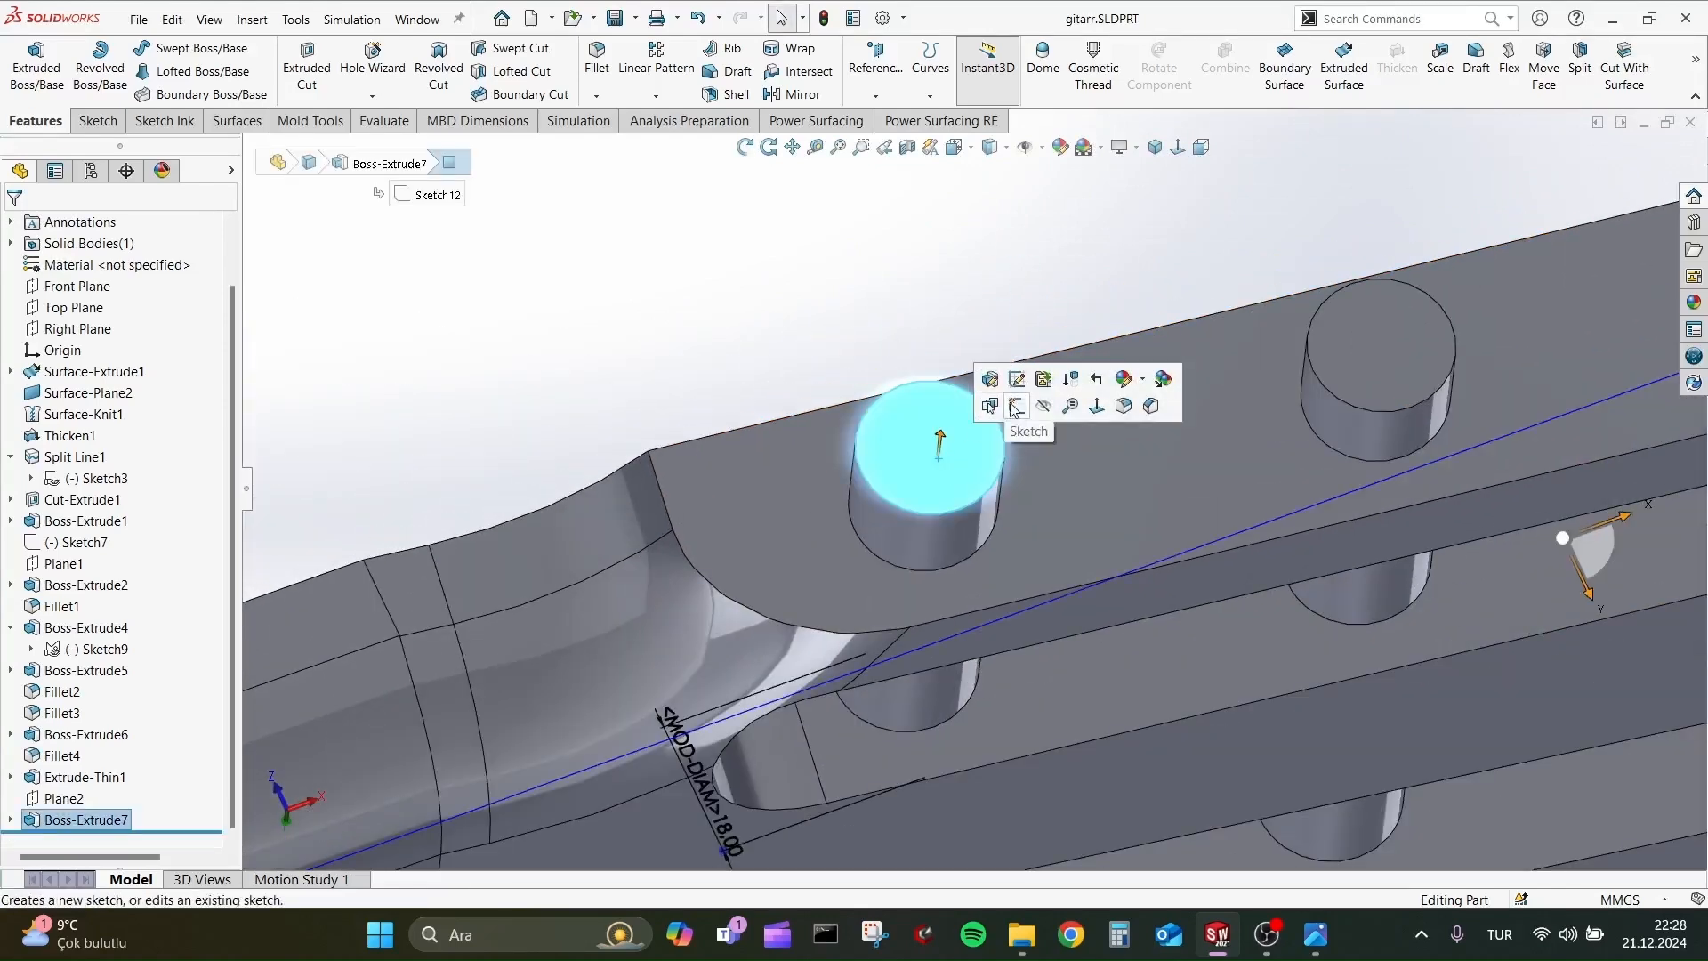
left_click(1014, 405)
key("space")
left_click(1498, 718)
scroll(1281, 482, "down", 10)
scroll(976, 437, "down", 4)
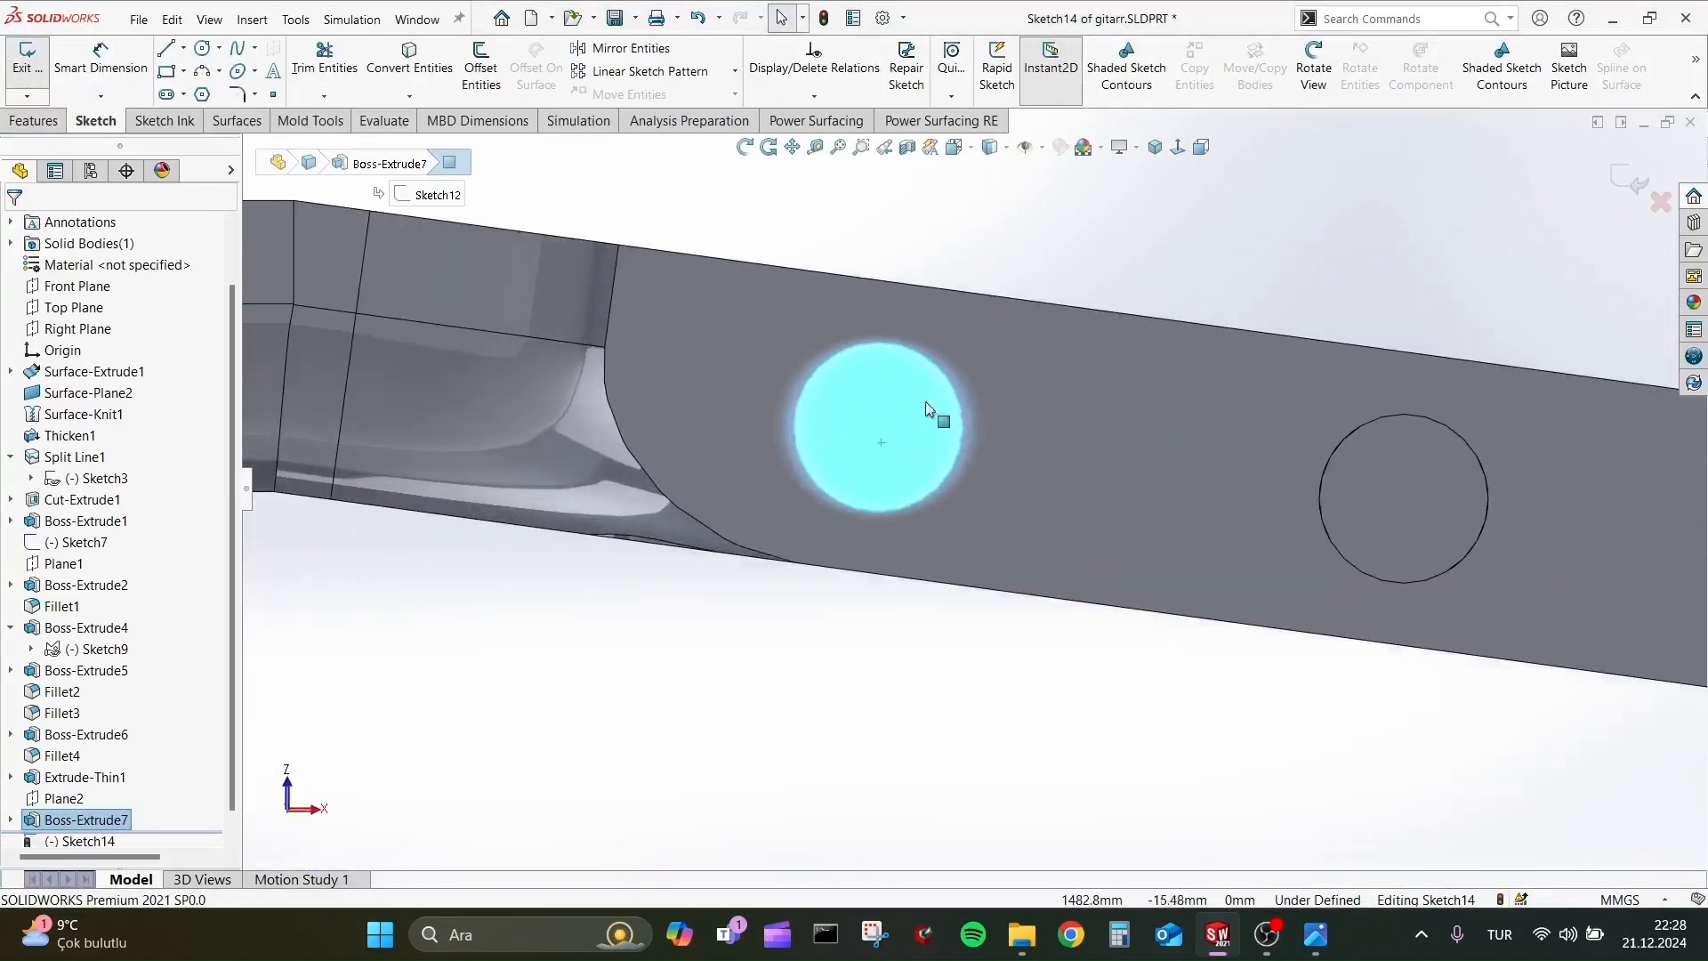
key("Escape")
left_click(167, 49)
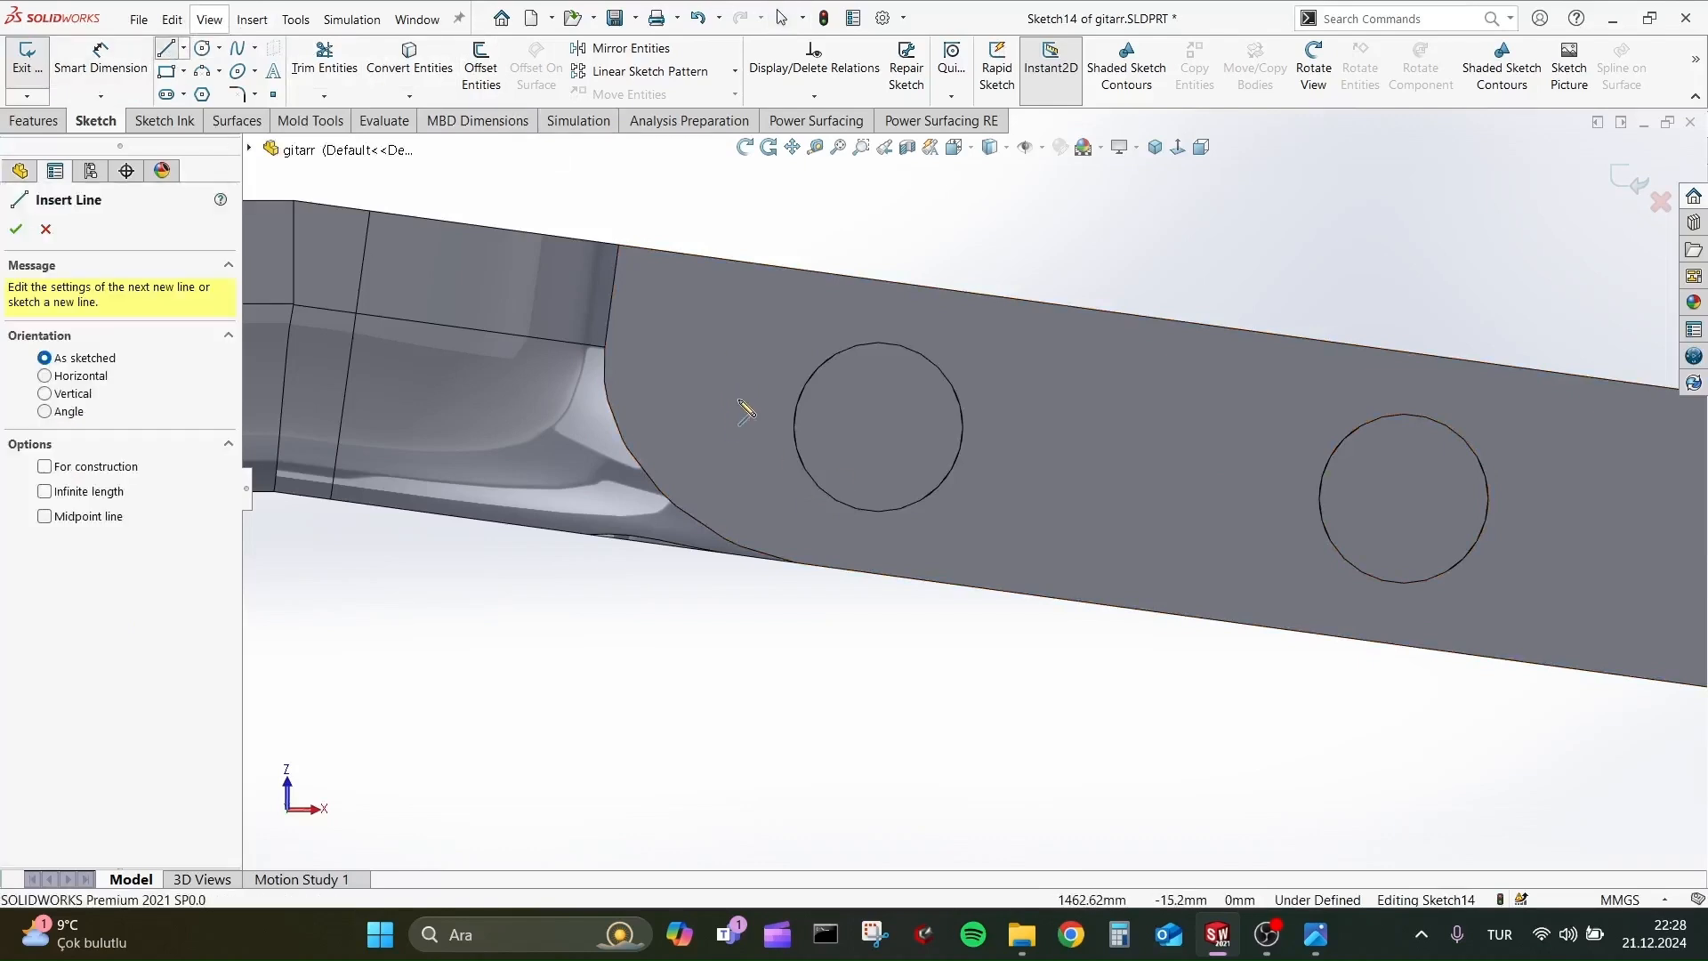
left_click(208, 96)
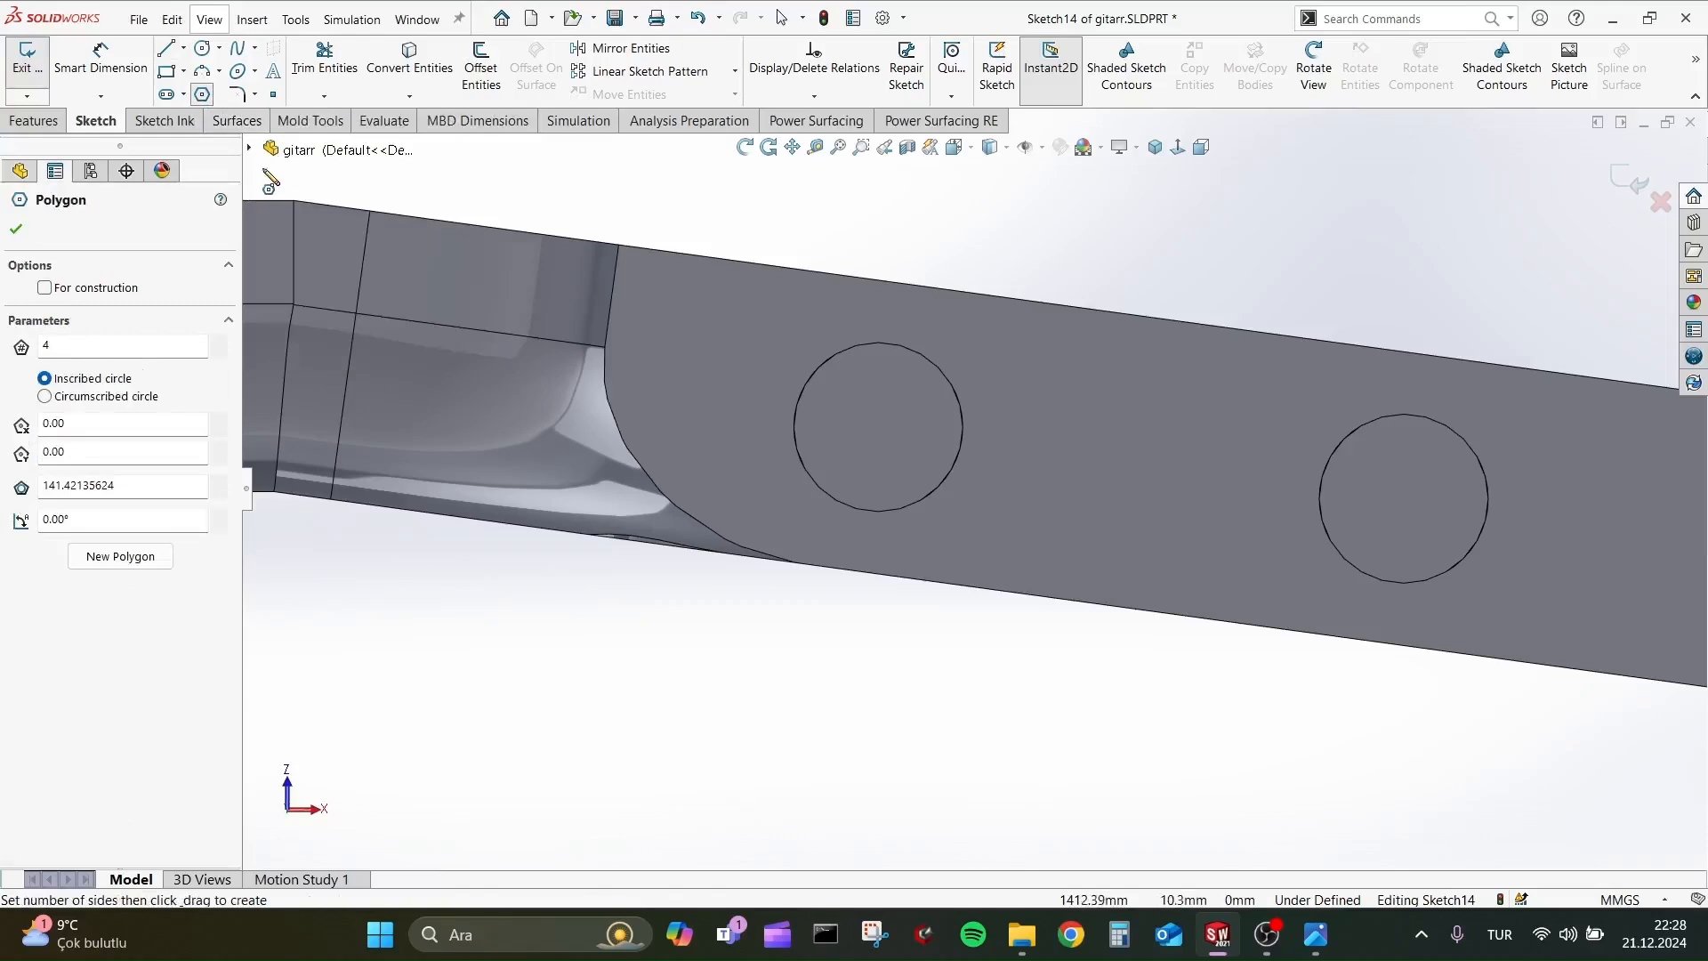
left_click(890, 451)
key("Escape")
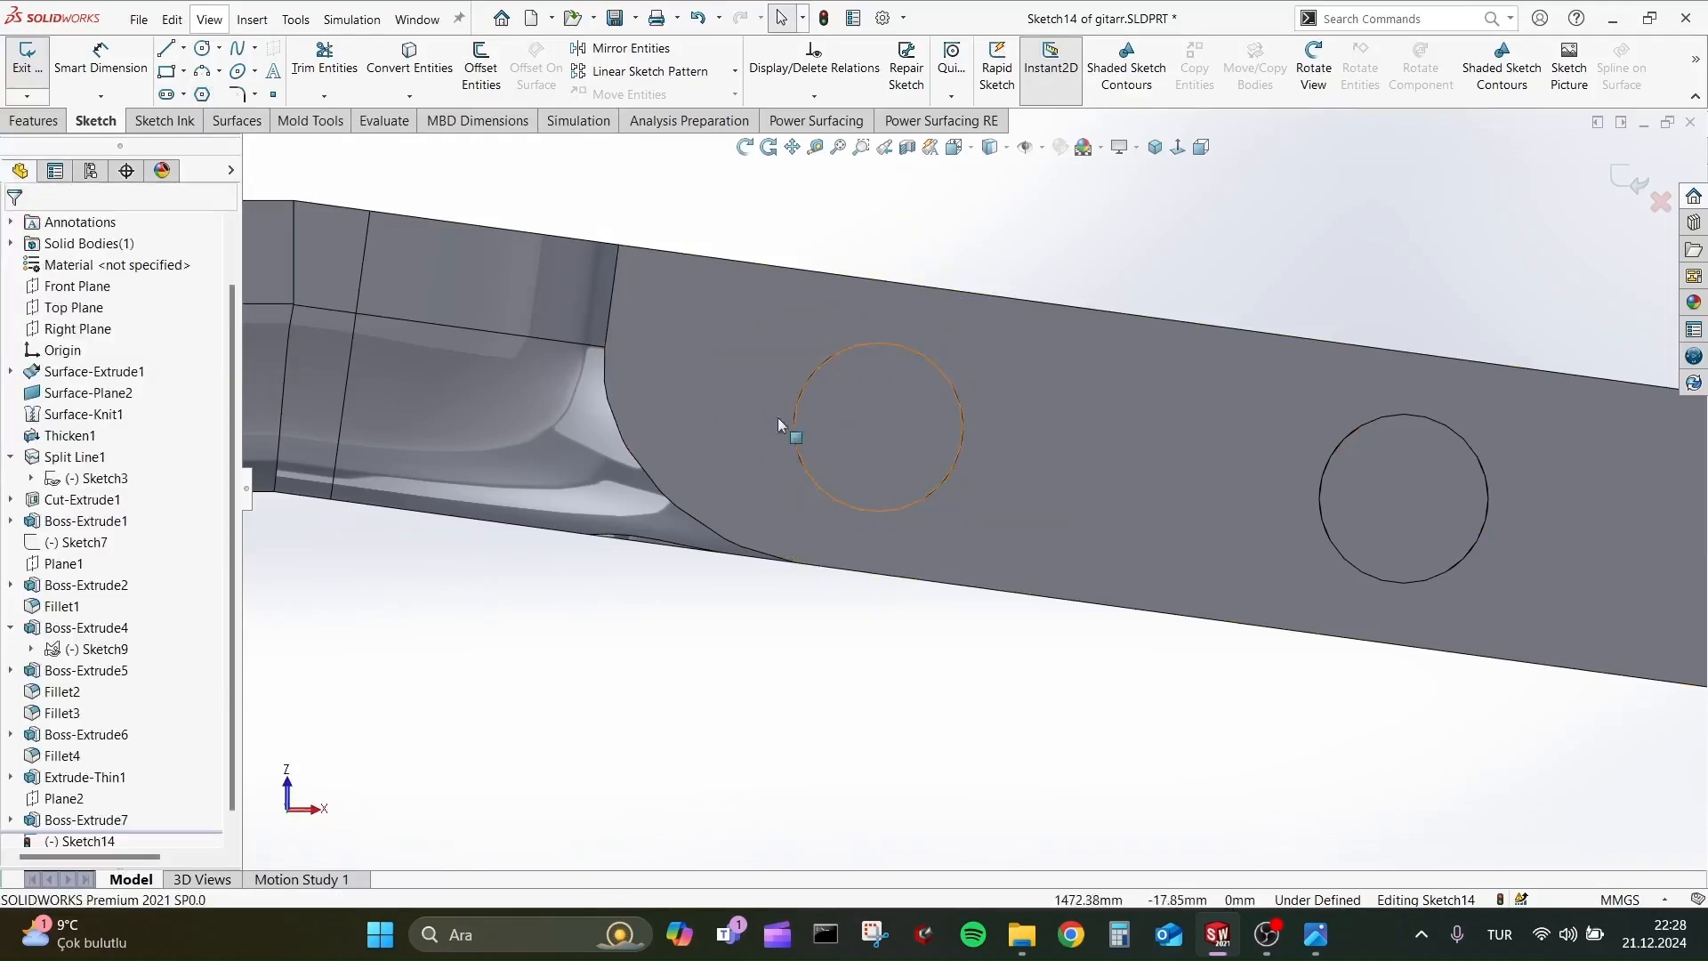
left_click(204, 95)
left_click(879, 427)
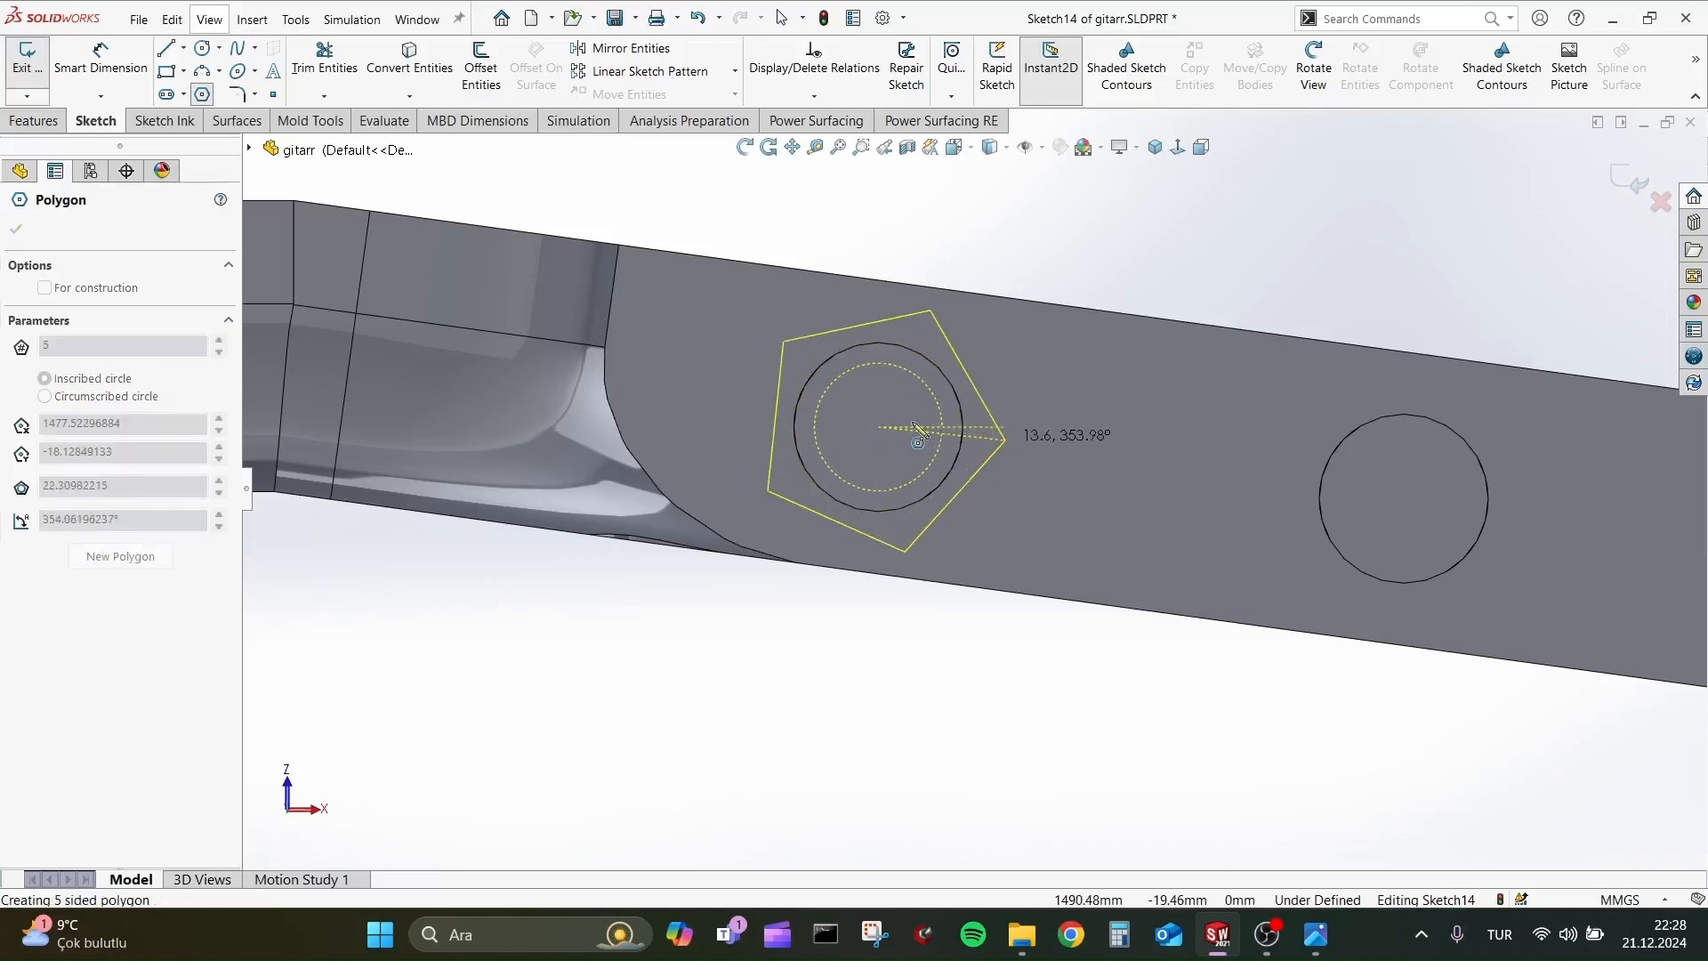
key("Escape")
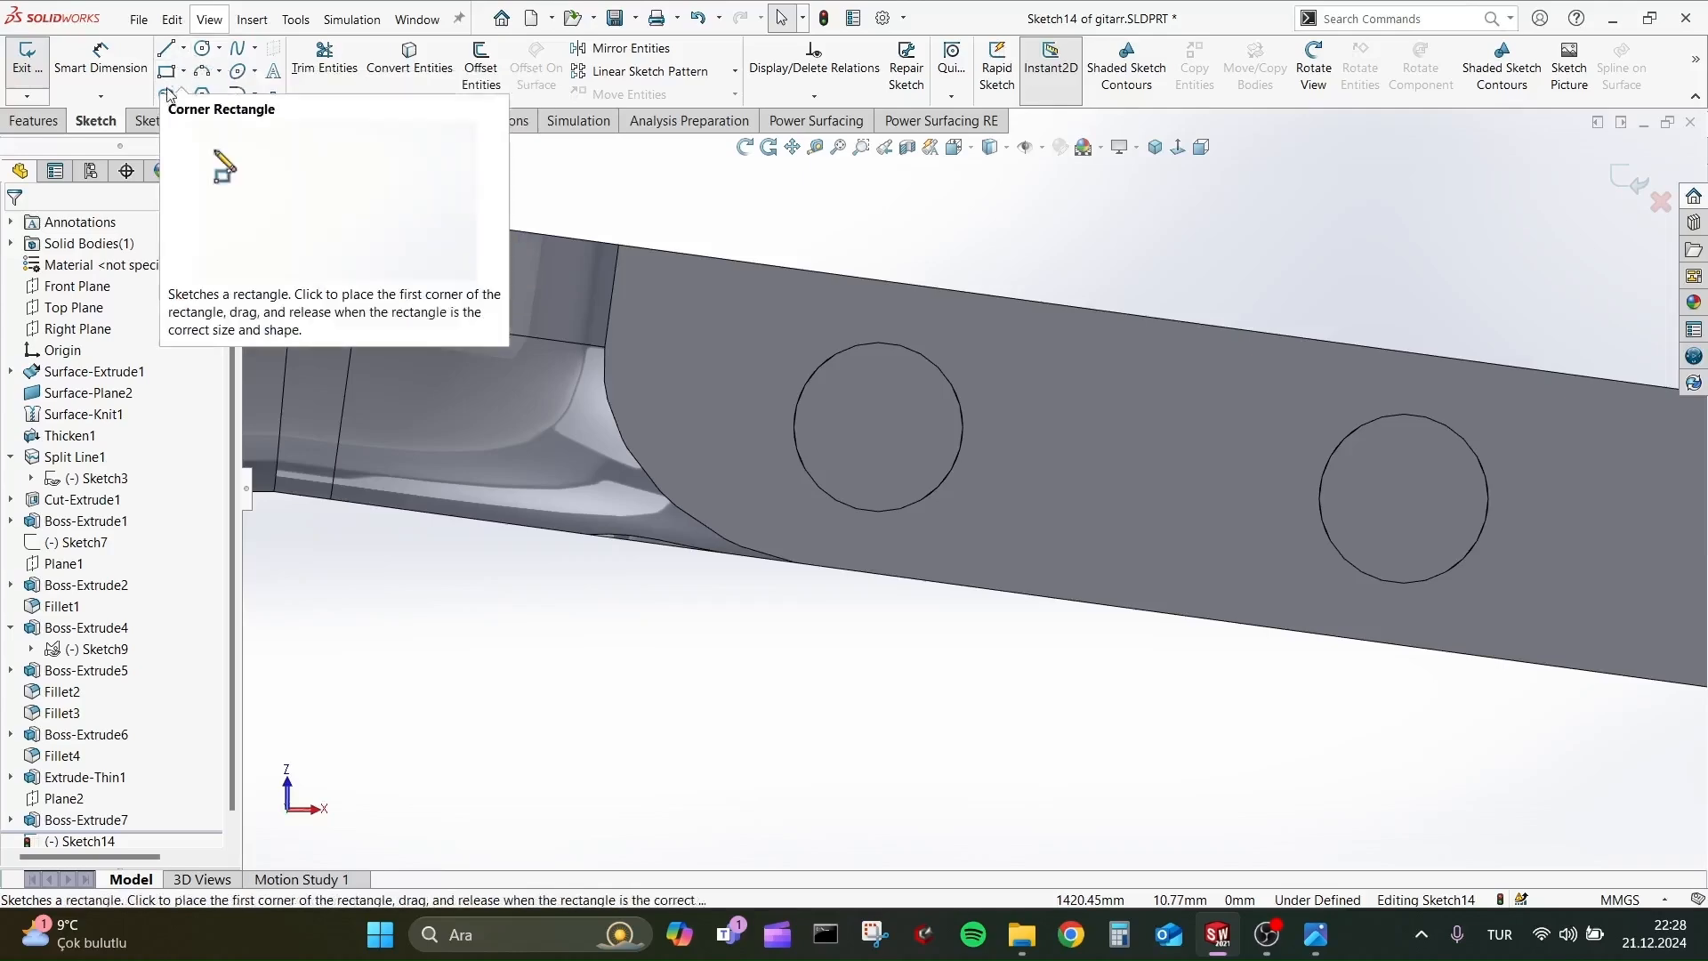
left_click(203, 94)
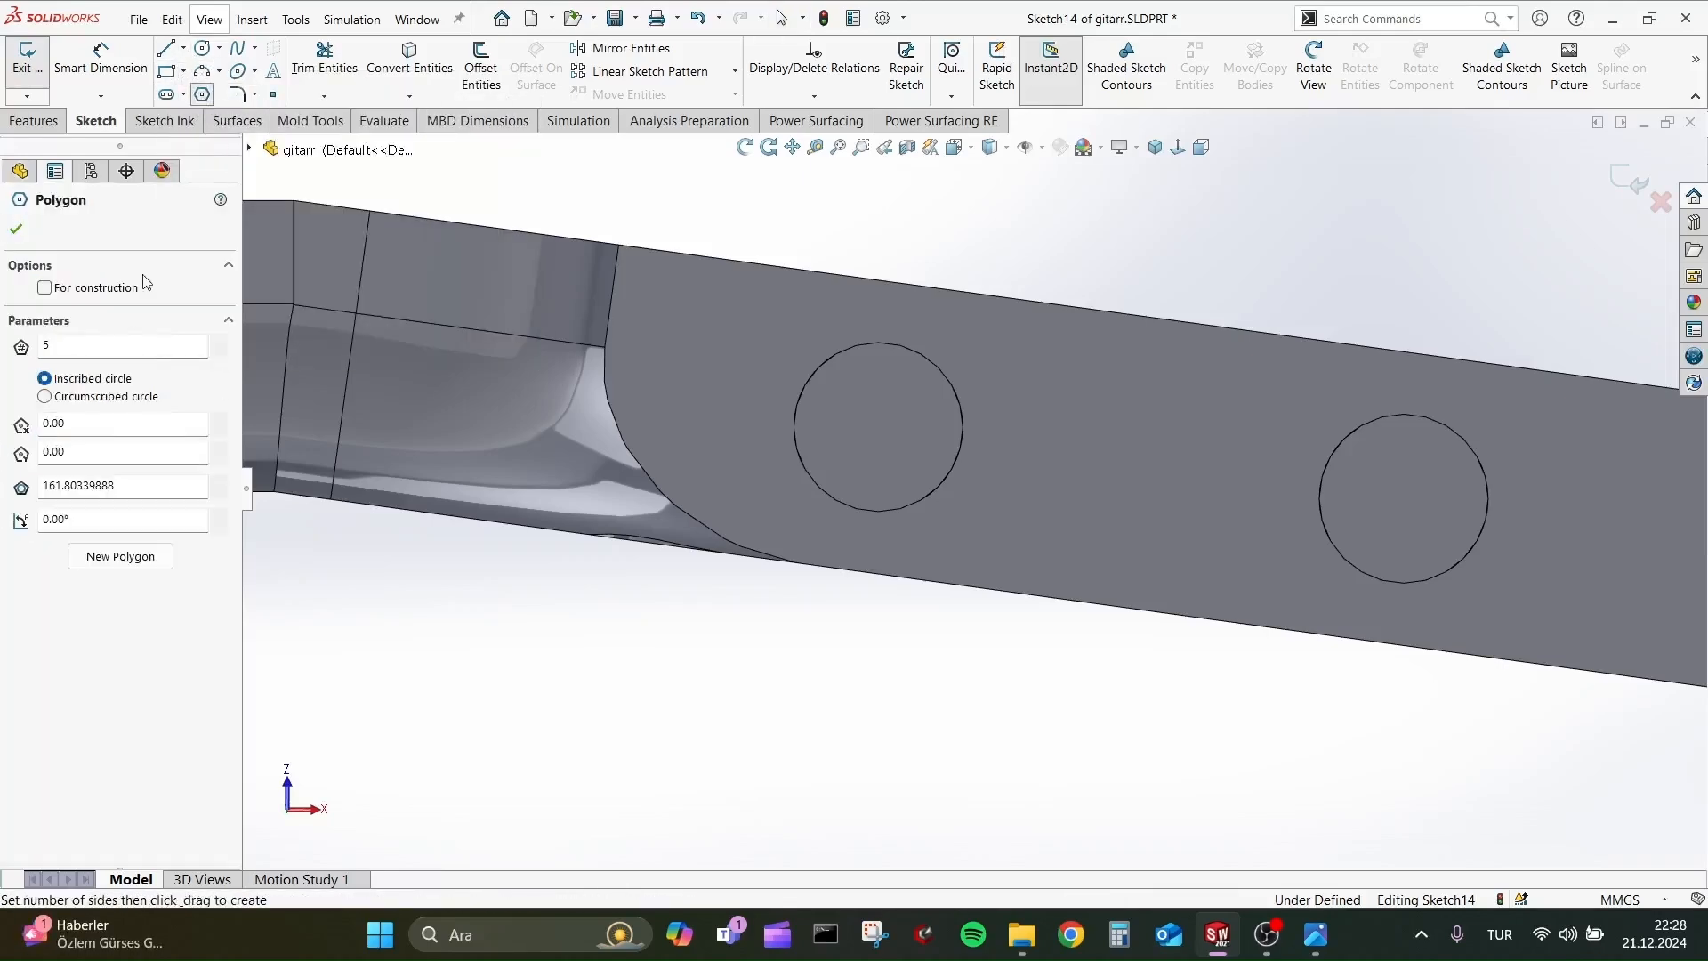
left_click(16, 228)
left_click(879, 427)
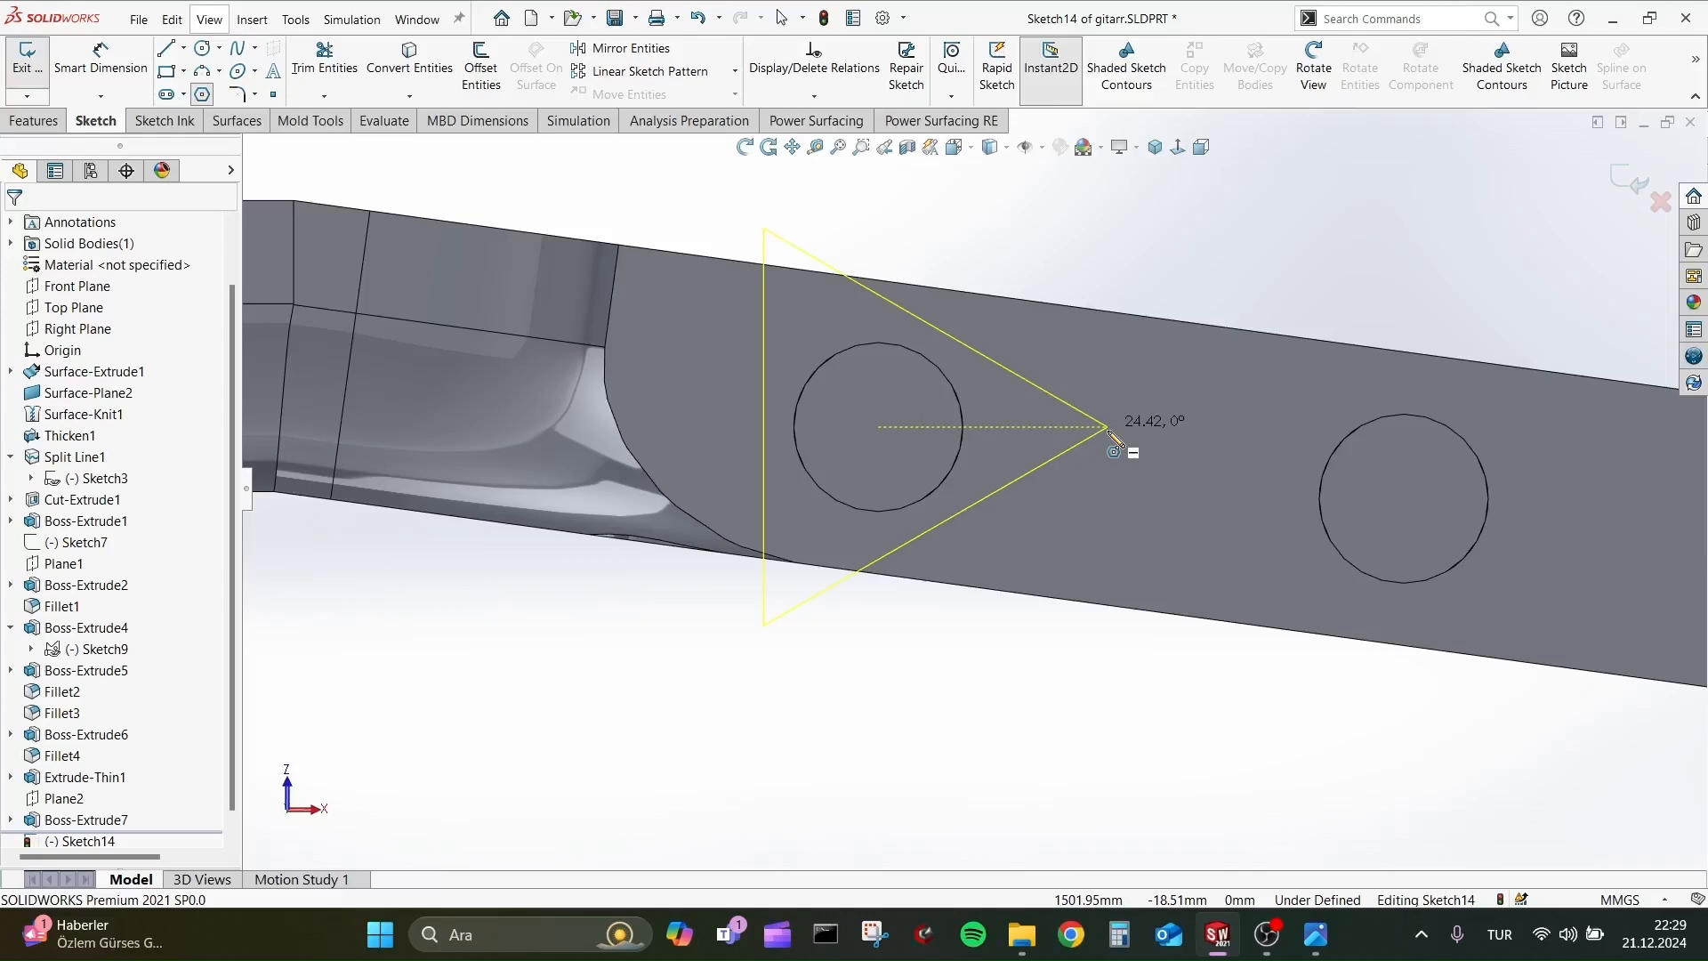
key("Escape")
Sketch a four-sided polygon centred on the peg nearest the neck, with sides about 36 mm long.
left_click(202, 94)
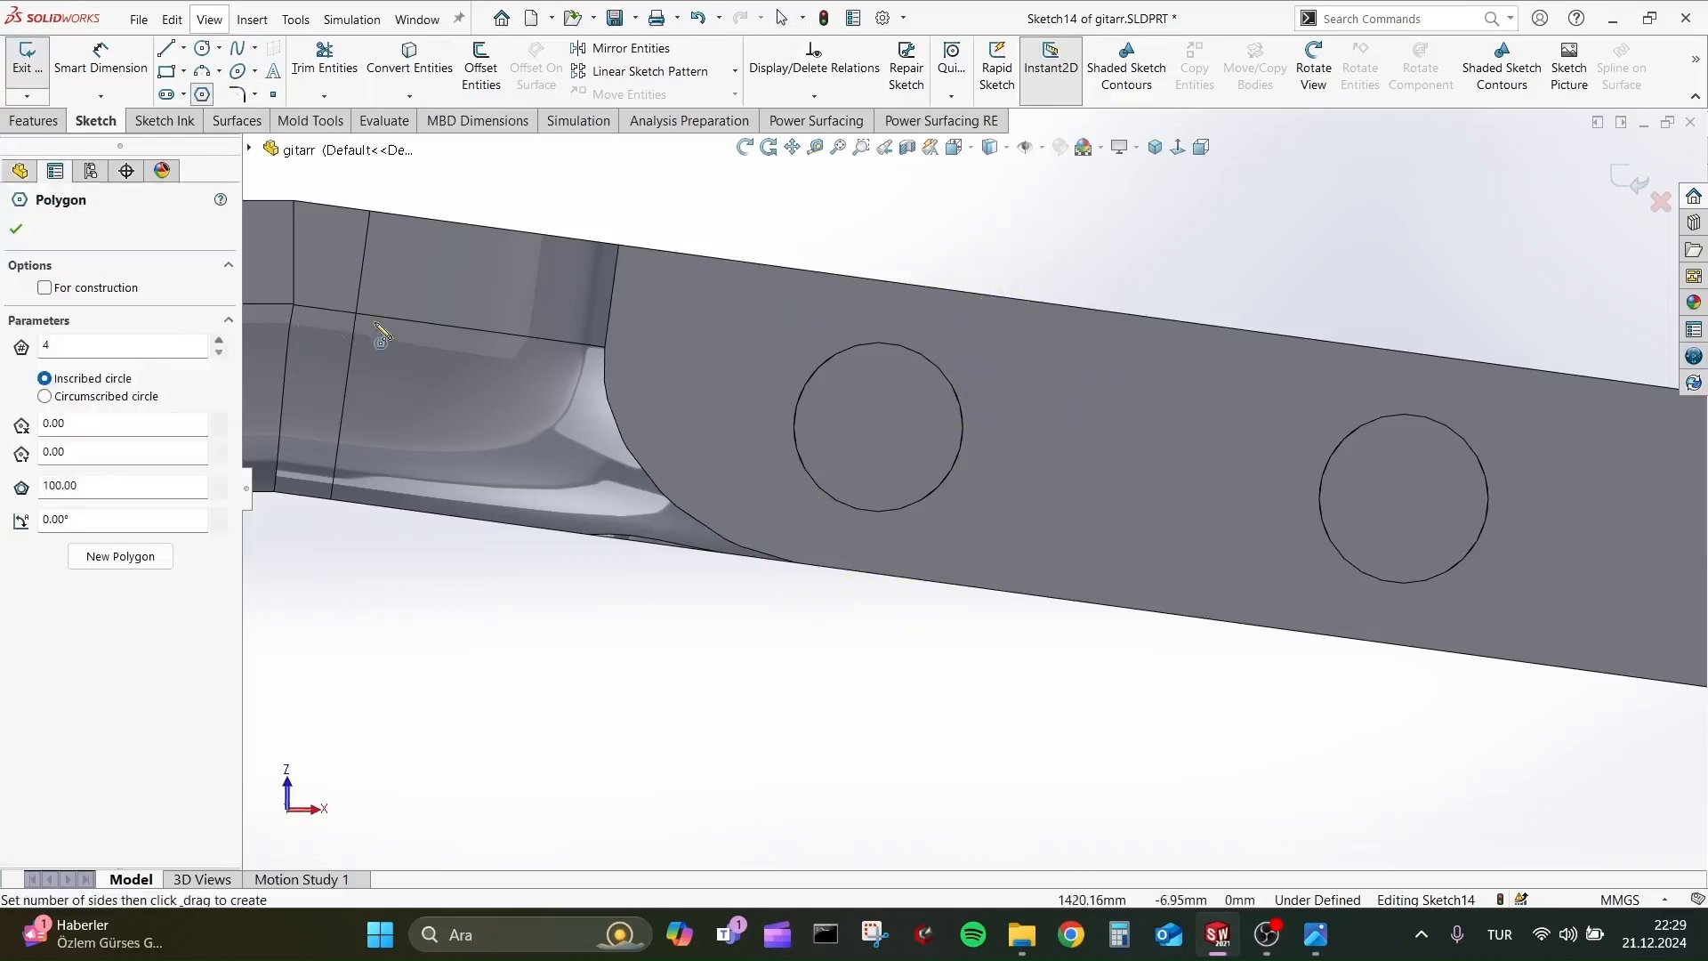
left_click(879, 427)
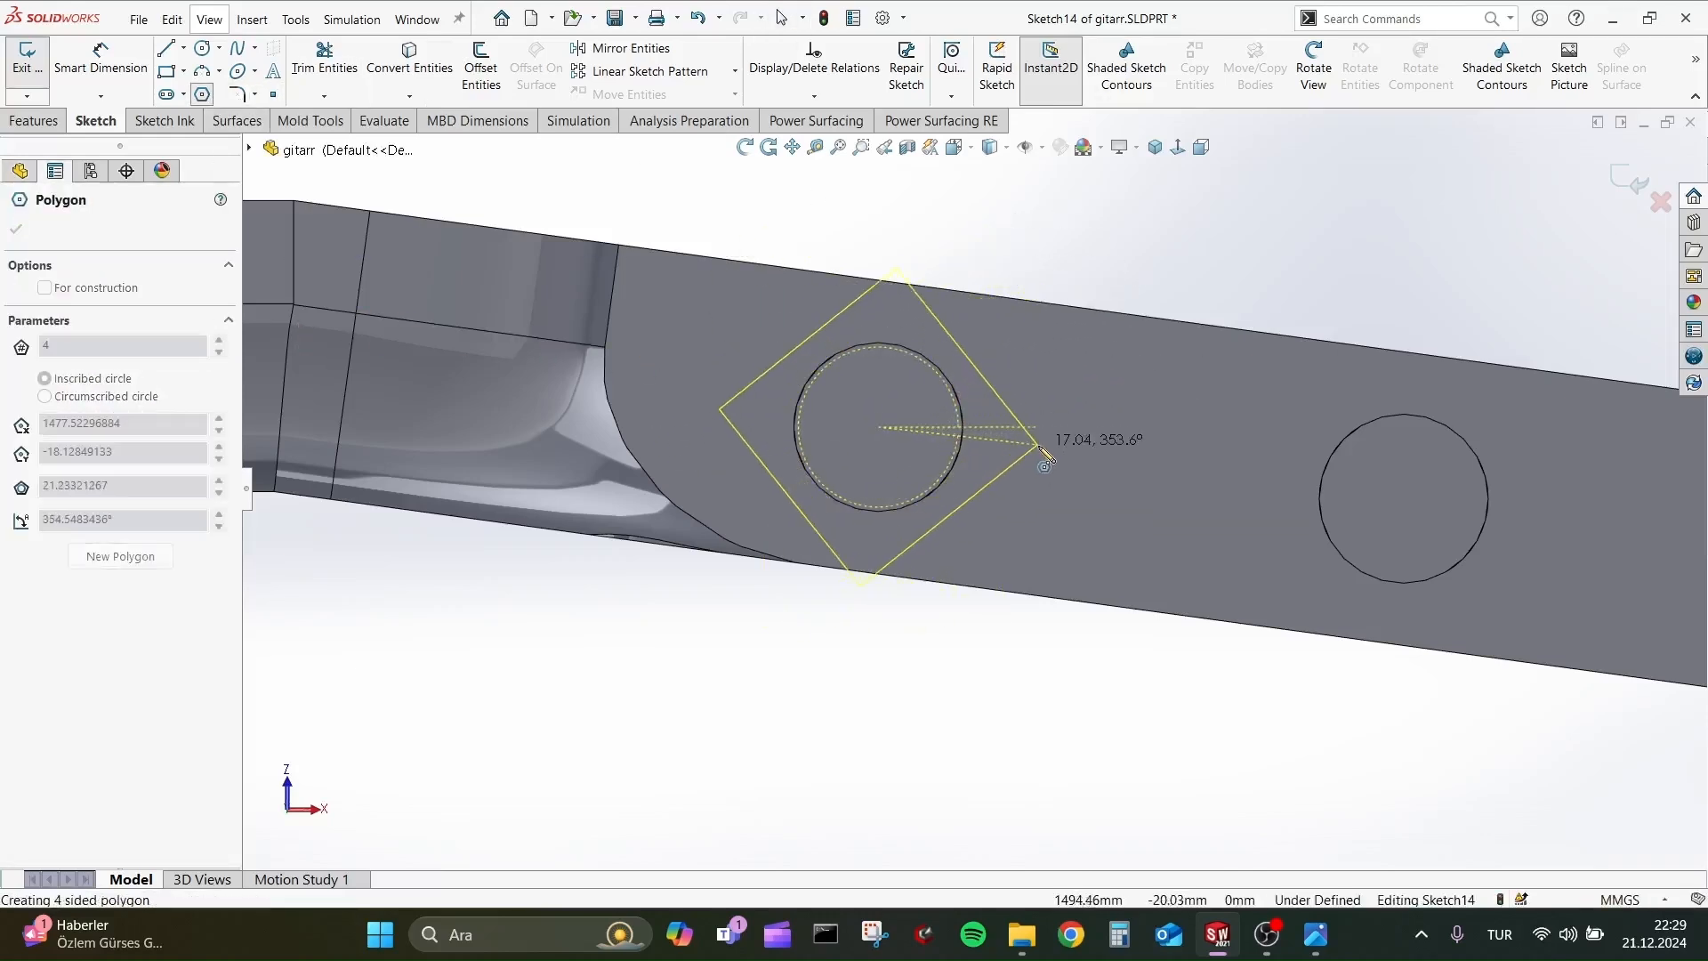
left_click(1112, 462)
key("Escape")
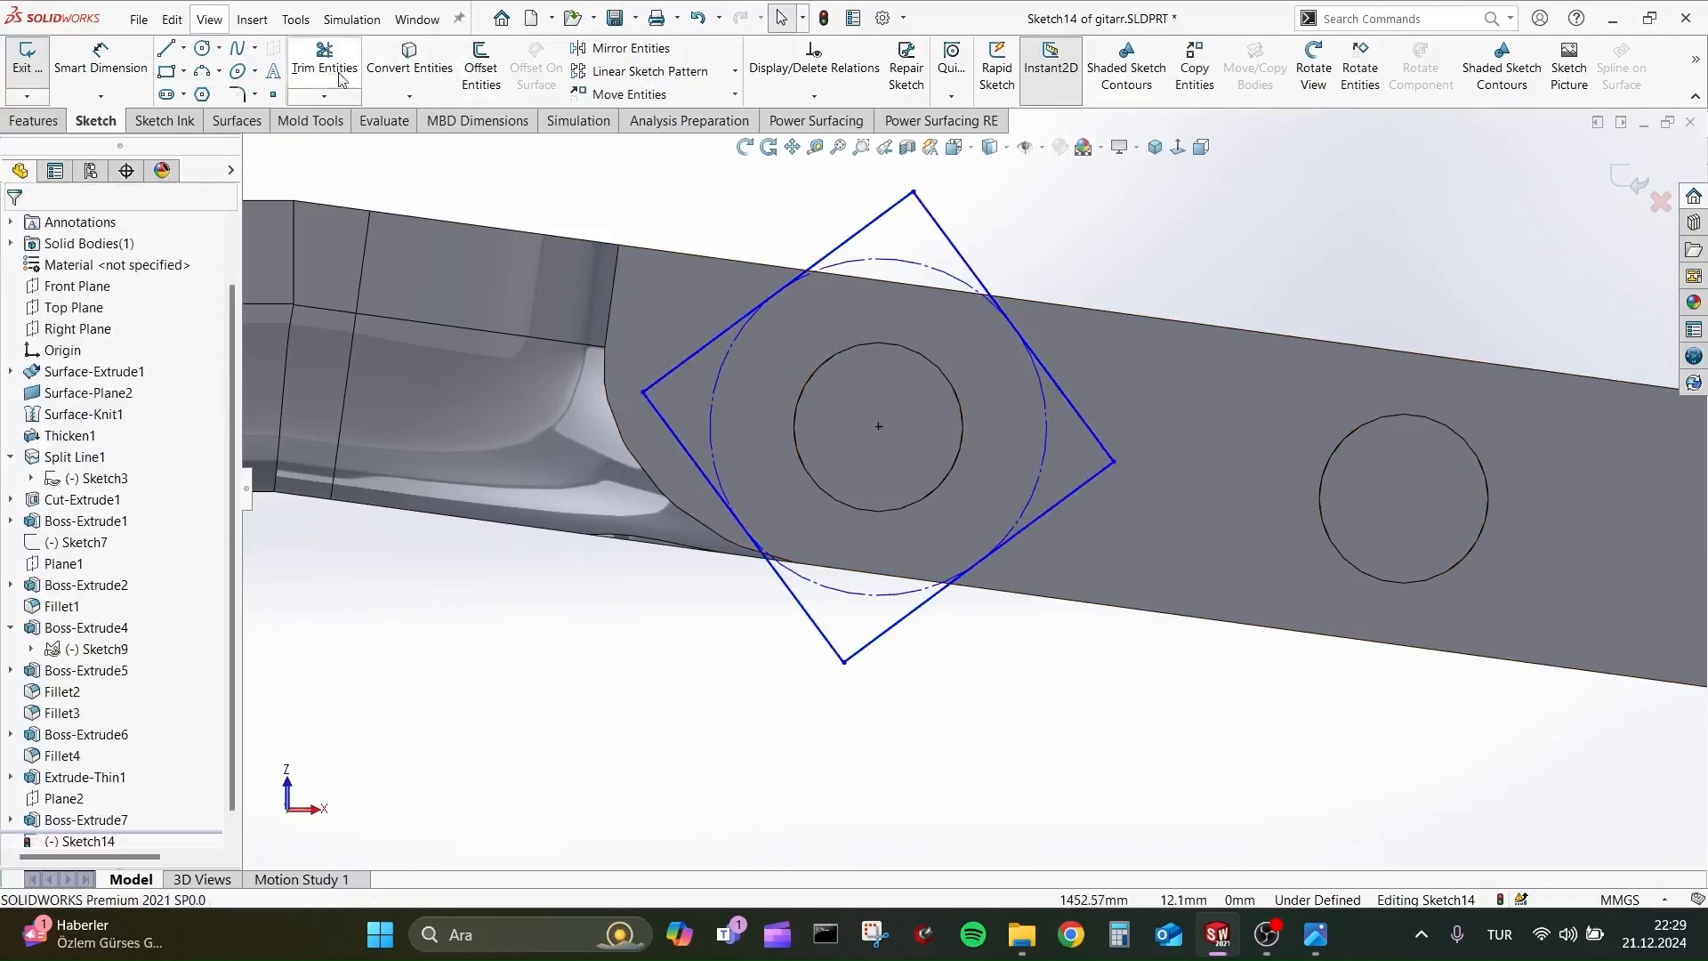
Round the square's upper and lower corners with 20 mm sketch fillets.
left_click(236, 94)
left_click(869, 226)
left_click(965, 258)
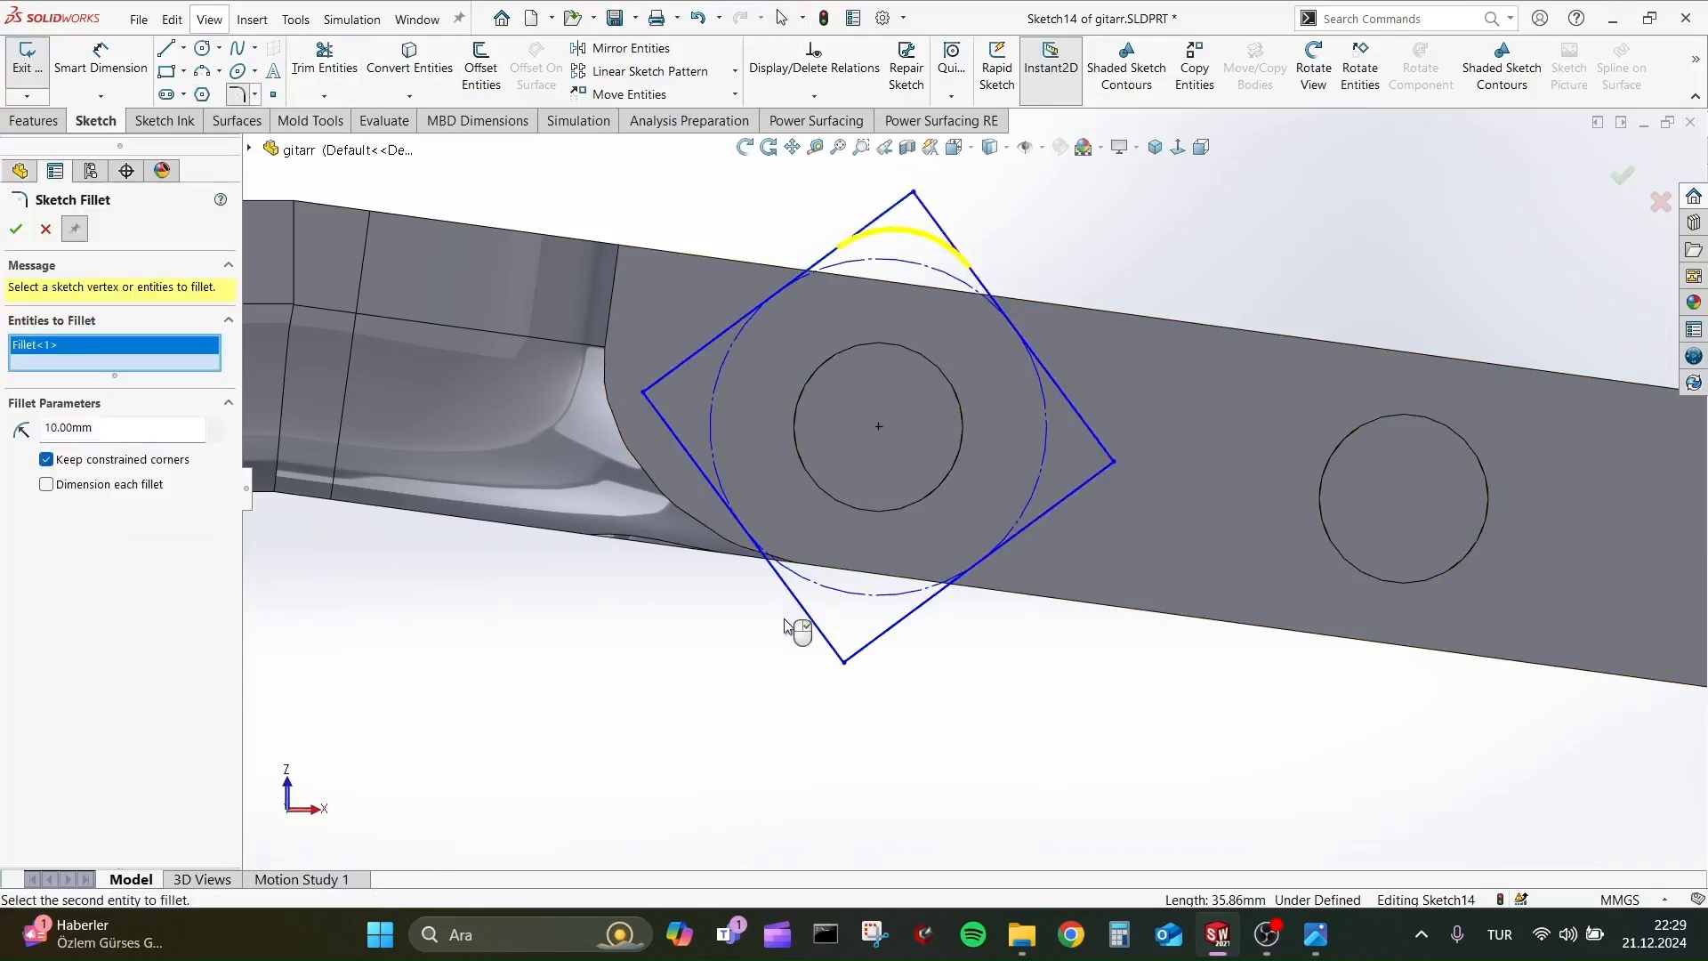
left_click(815, 633)
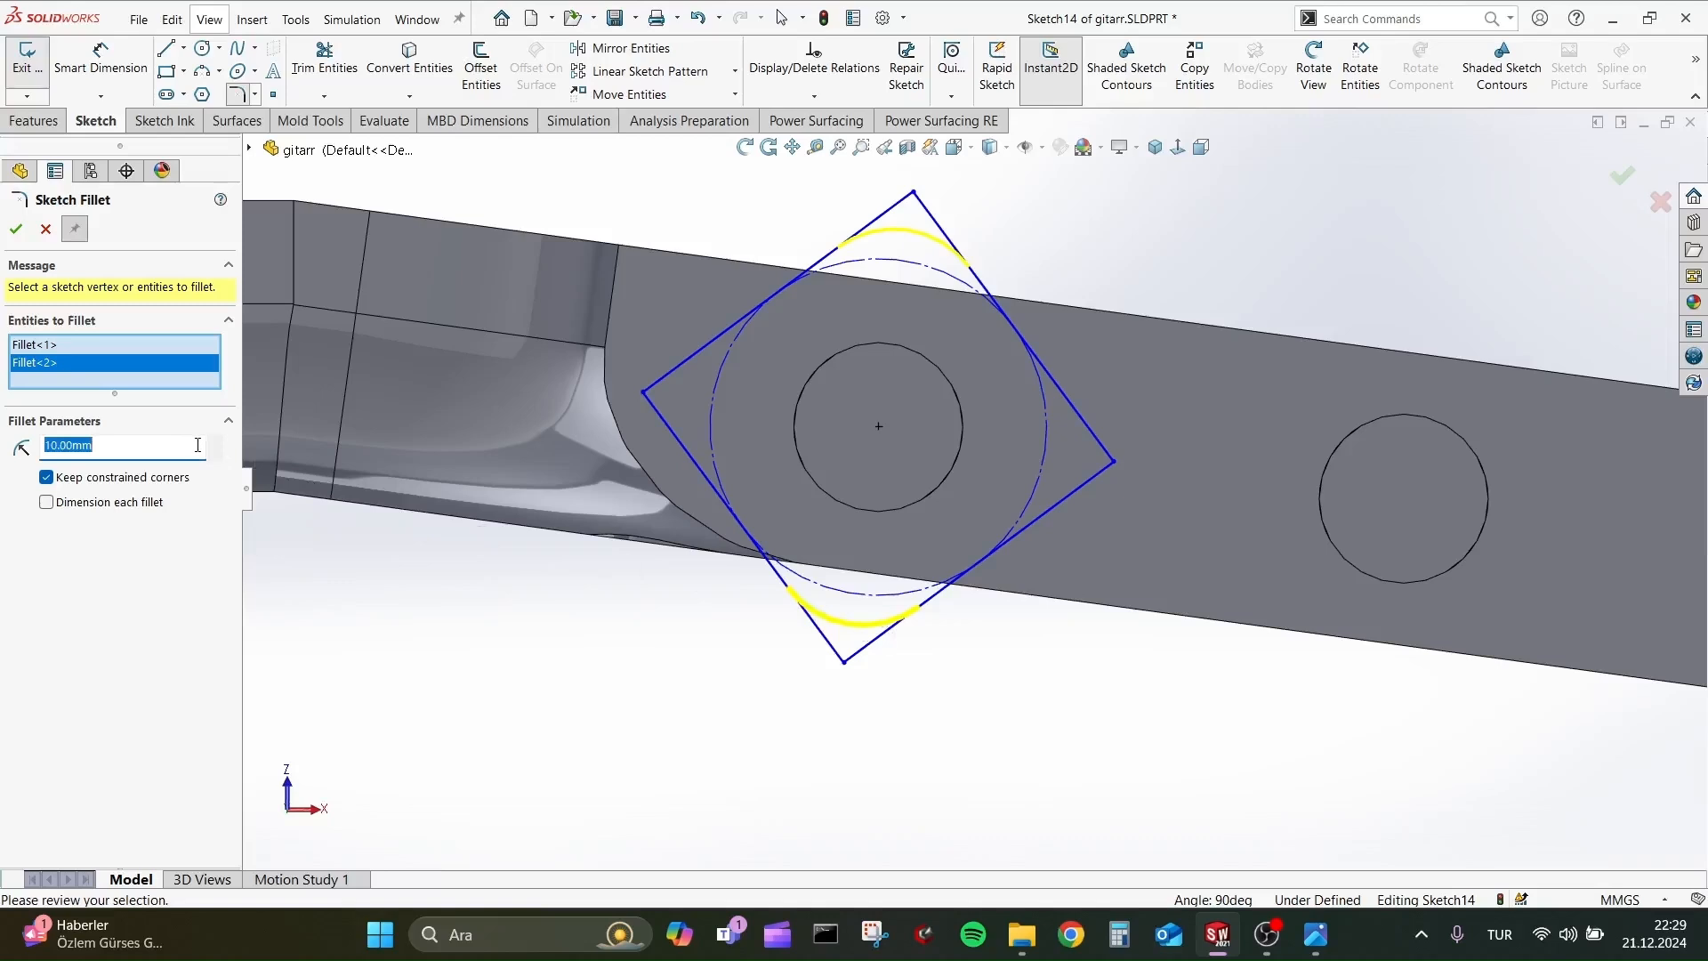
scroll(197, 444, "up", 1)
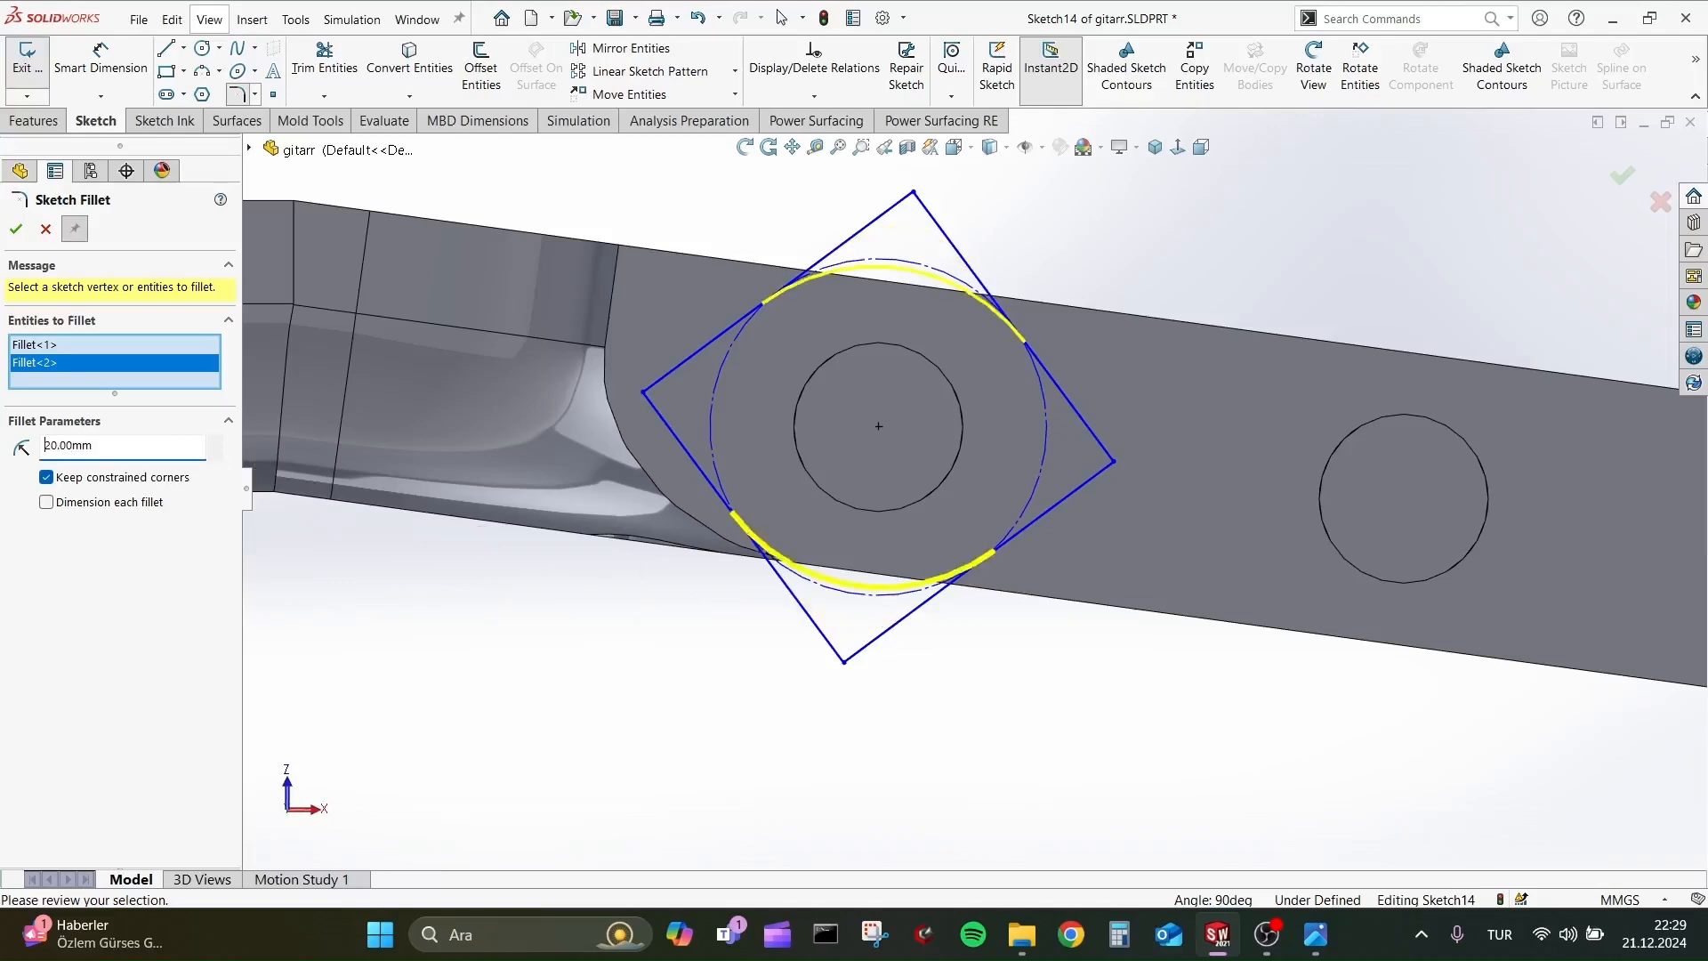
left_click(16, 231)
Round the two remaining pointed corners of the peg-head profile with 5 mm sketch fillets.
left_click(669, 372)
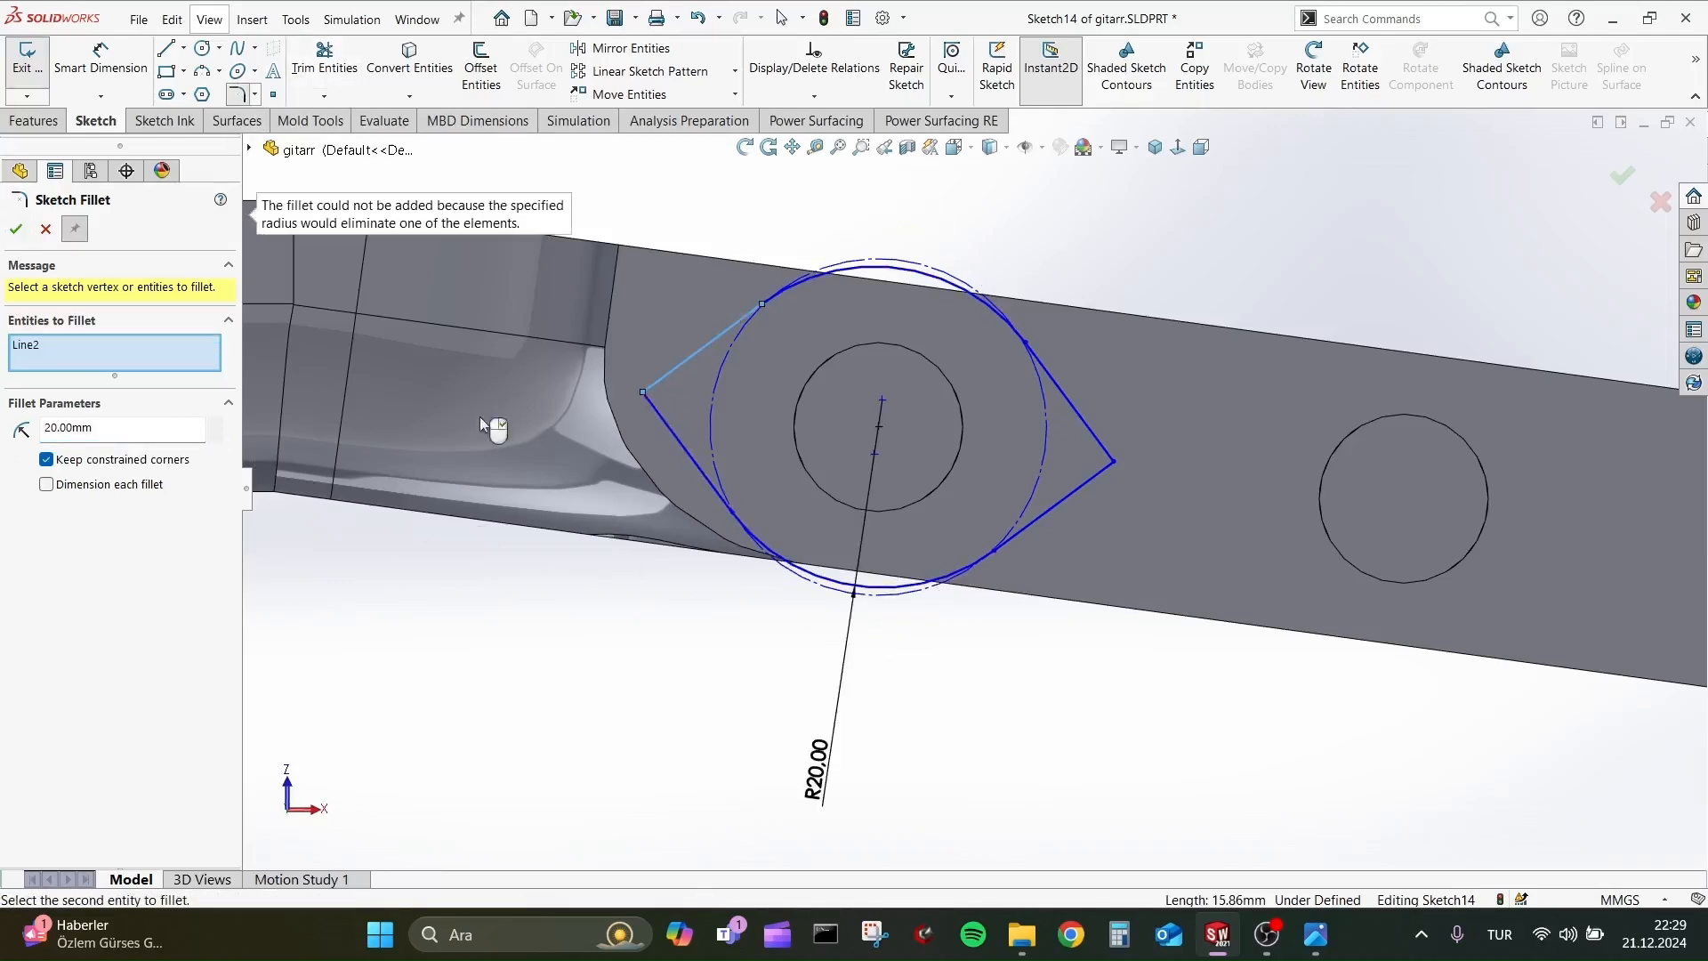
left_click(681, 439)
left_click(1097, 461)
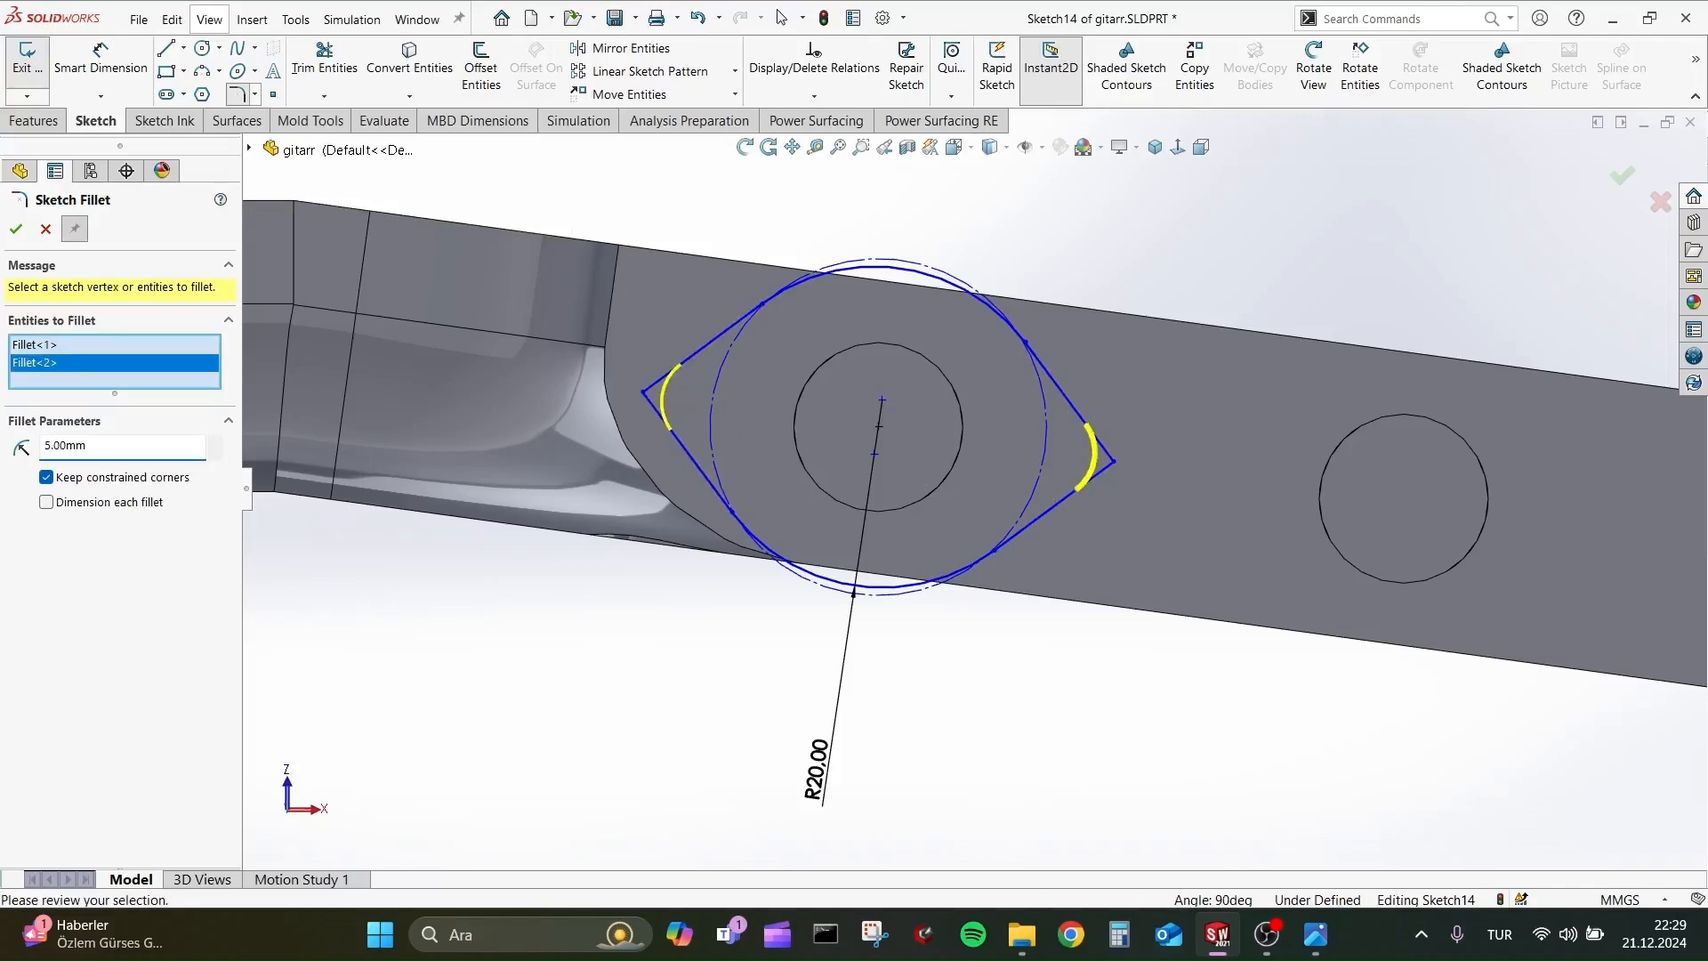
left_click(16, 229)
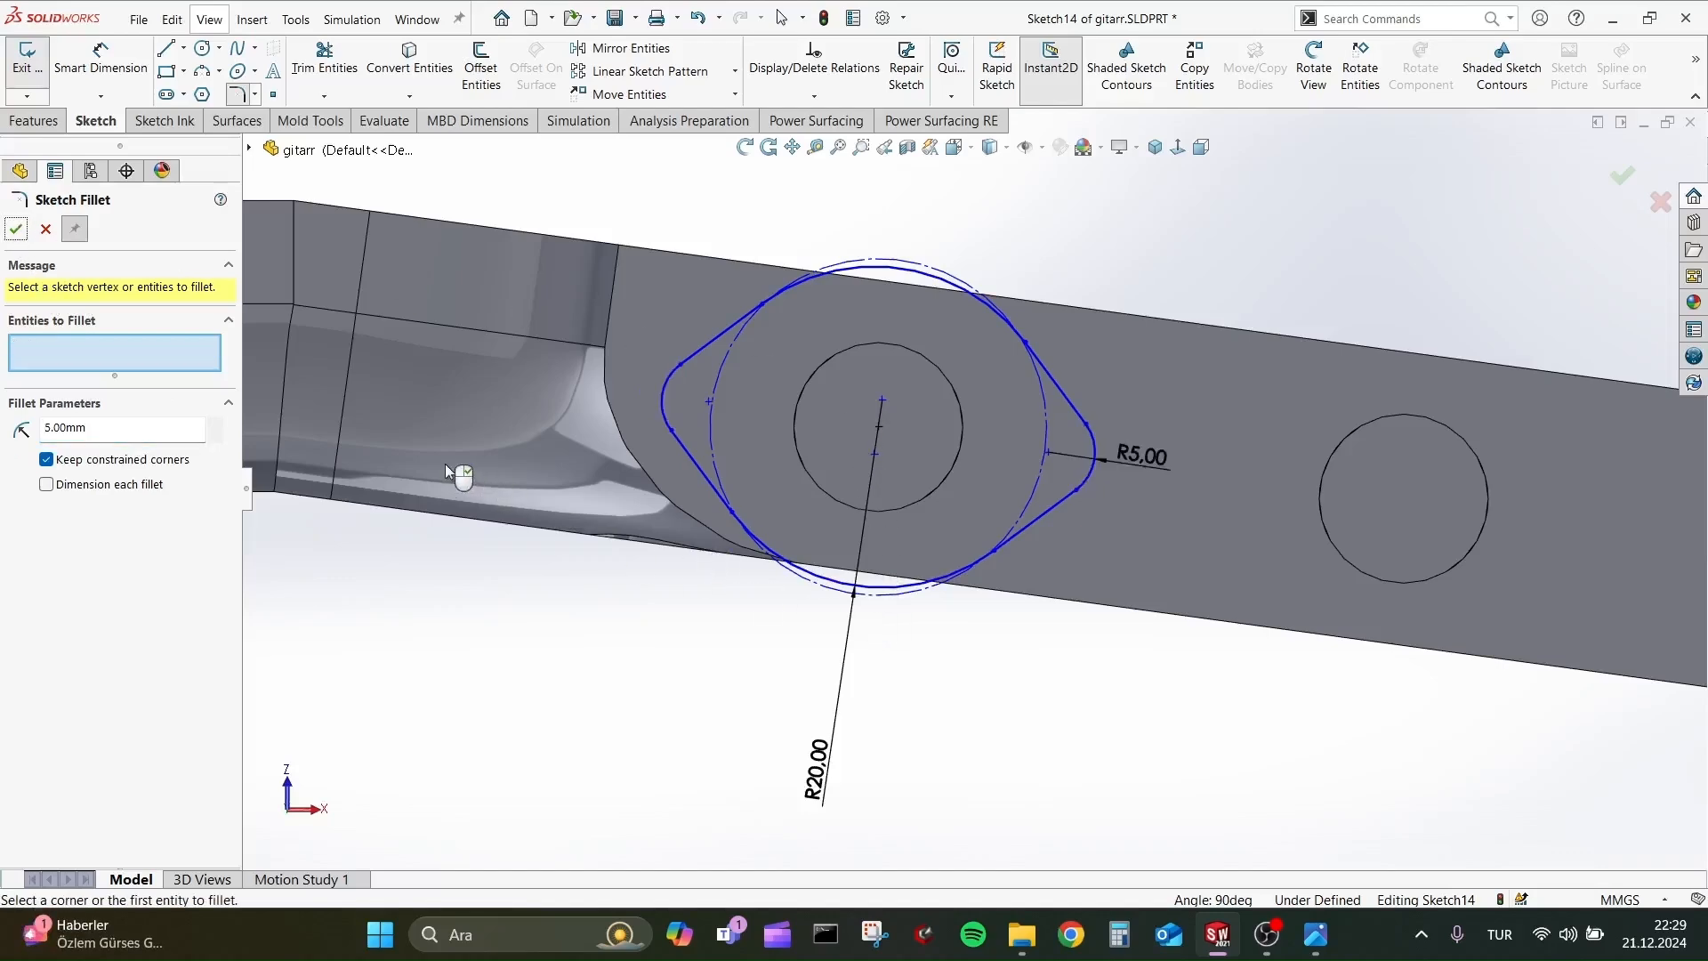
Extrude the peg-head profile outward as a Blind boss with a depth of 13 mm, merging the result.
left_click(33, 121)
left_click(36, 66)
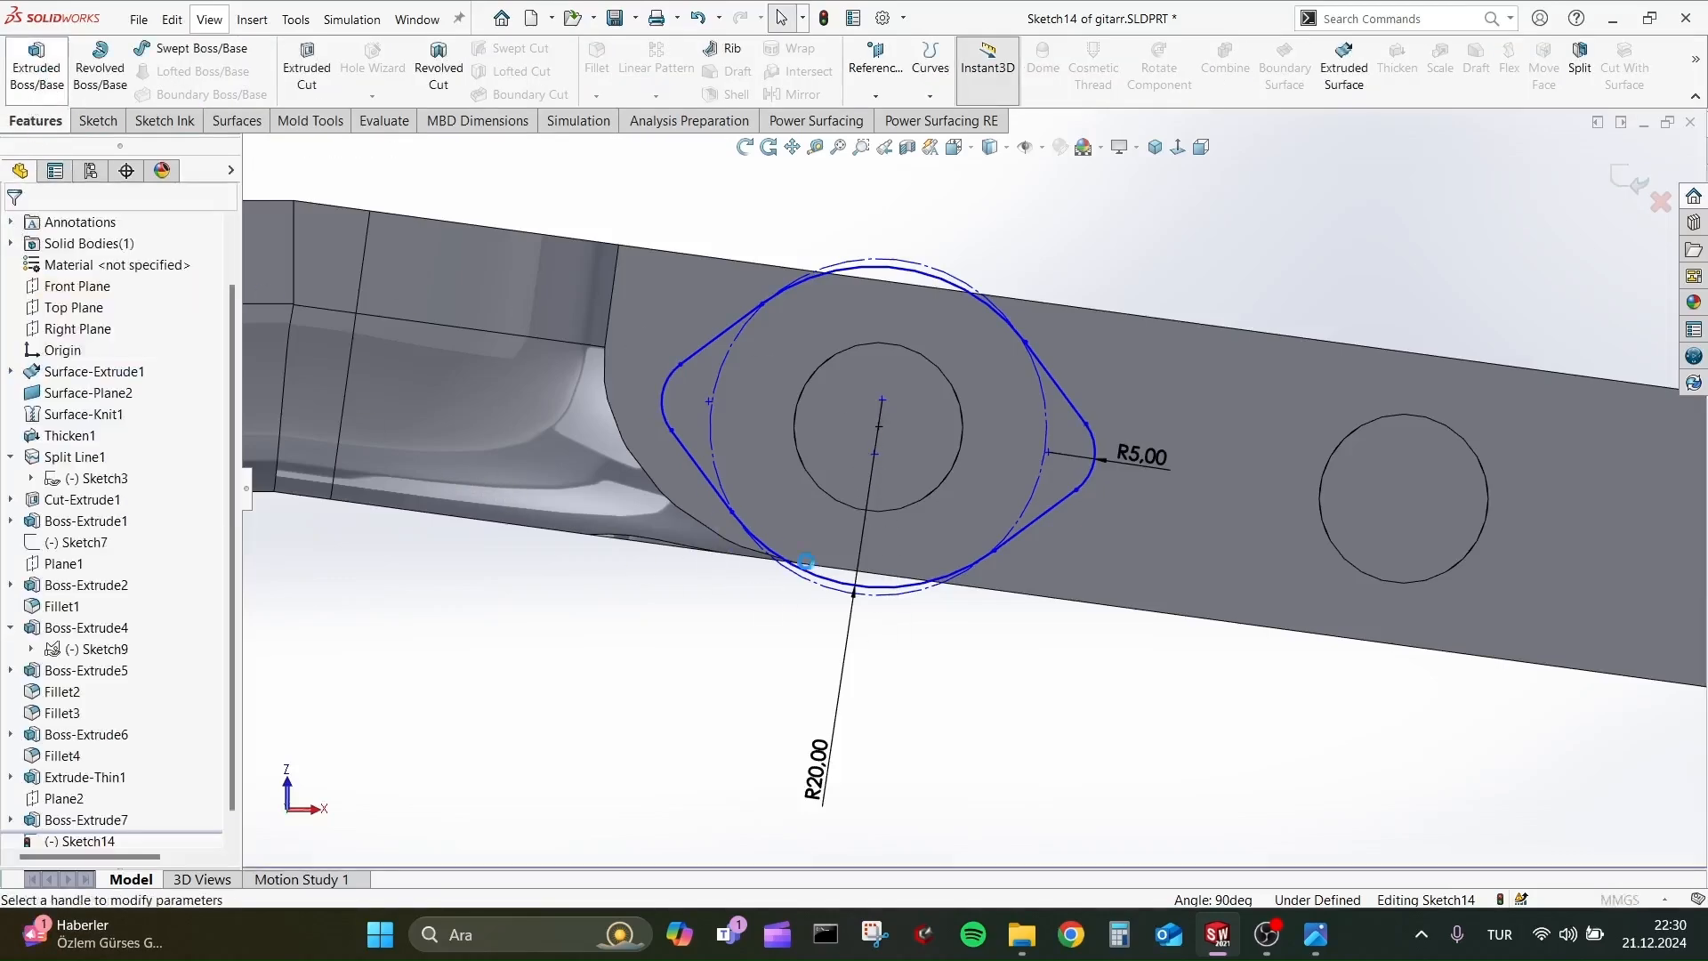
middle_click_drag(634, 522, 637, 538)
scroll(943, 338, "up", 5)
scroll(953, 333, "down", 1)
scroll(925, 321, "up", 4)
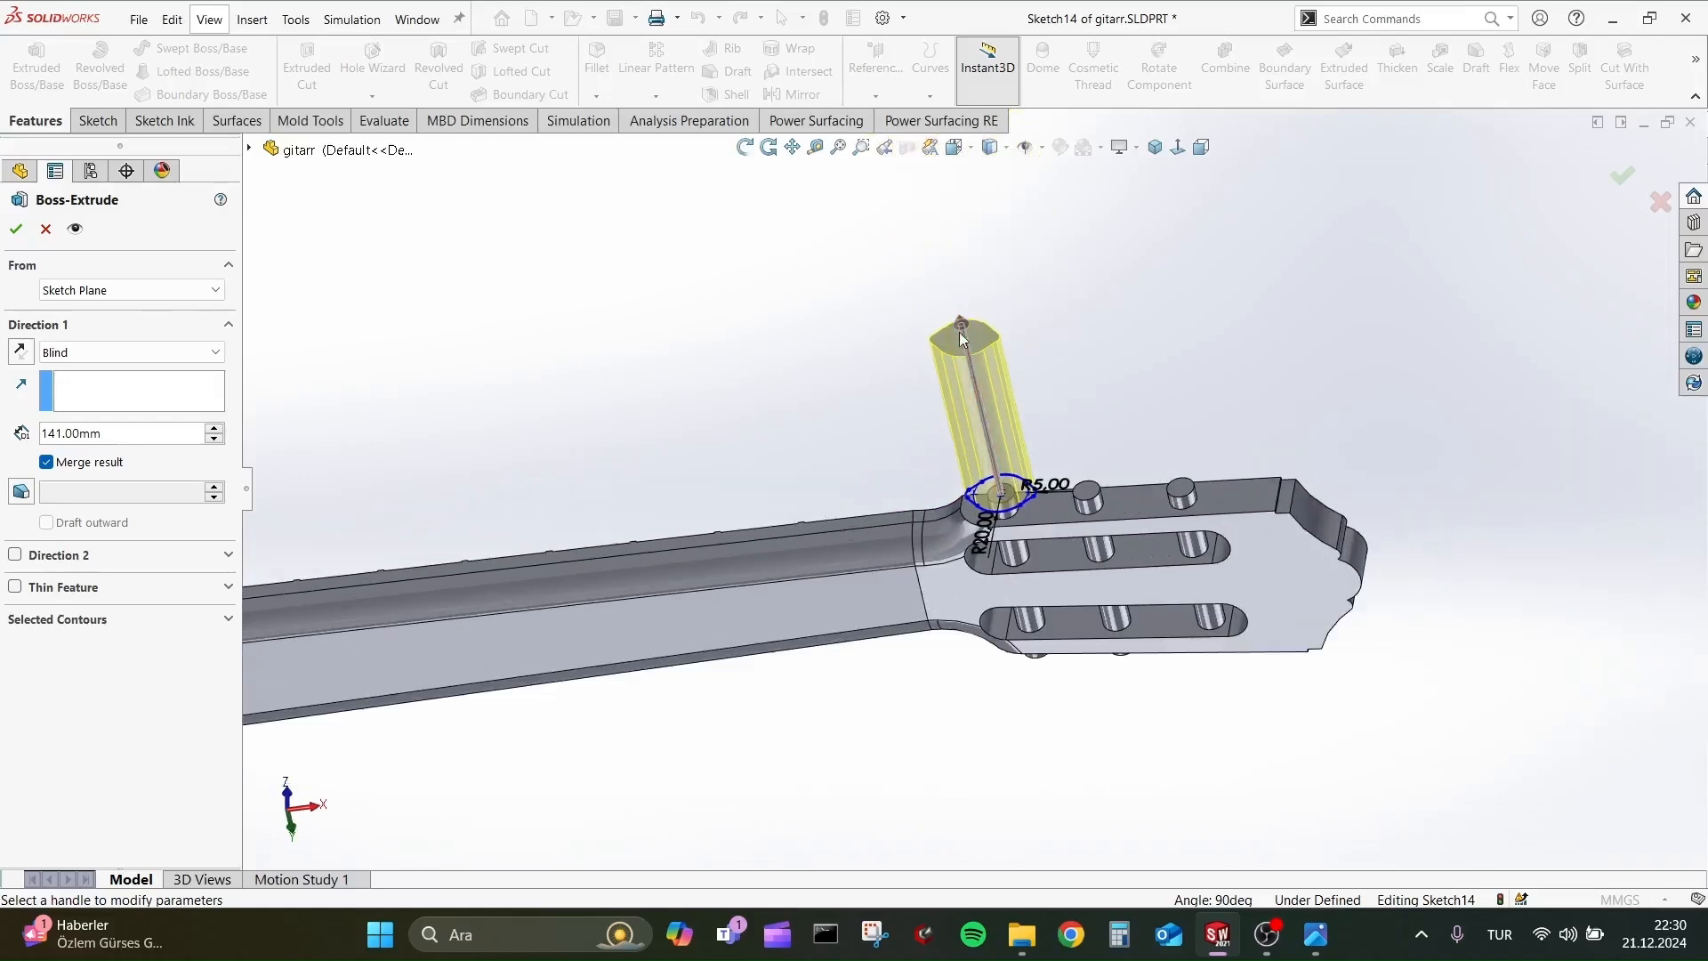
left_click_drag(959, 333, 999, 493)
scroll(1021, 509, "up", 1)
scroll(1020, 507, "down", 9)
middle_click_drag(1014, 533, 994, 508)
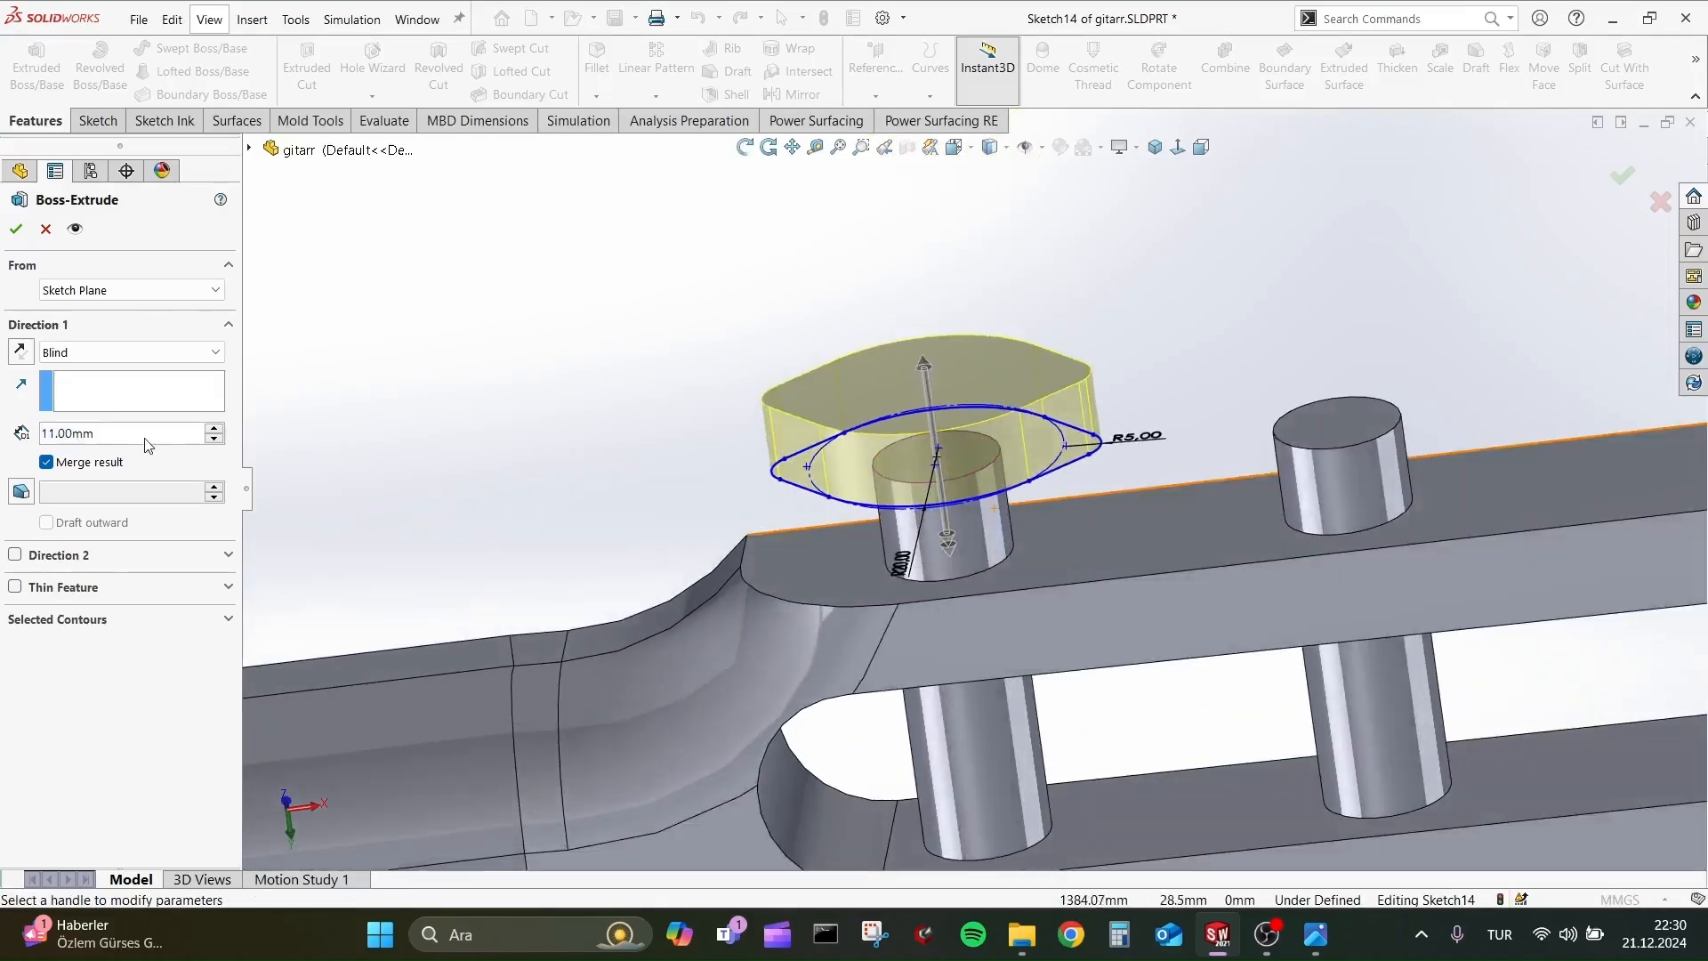
type("15")
key("Return")
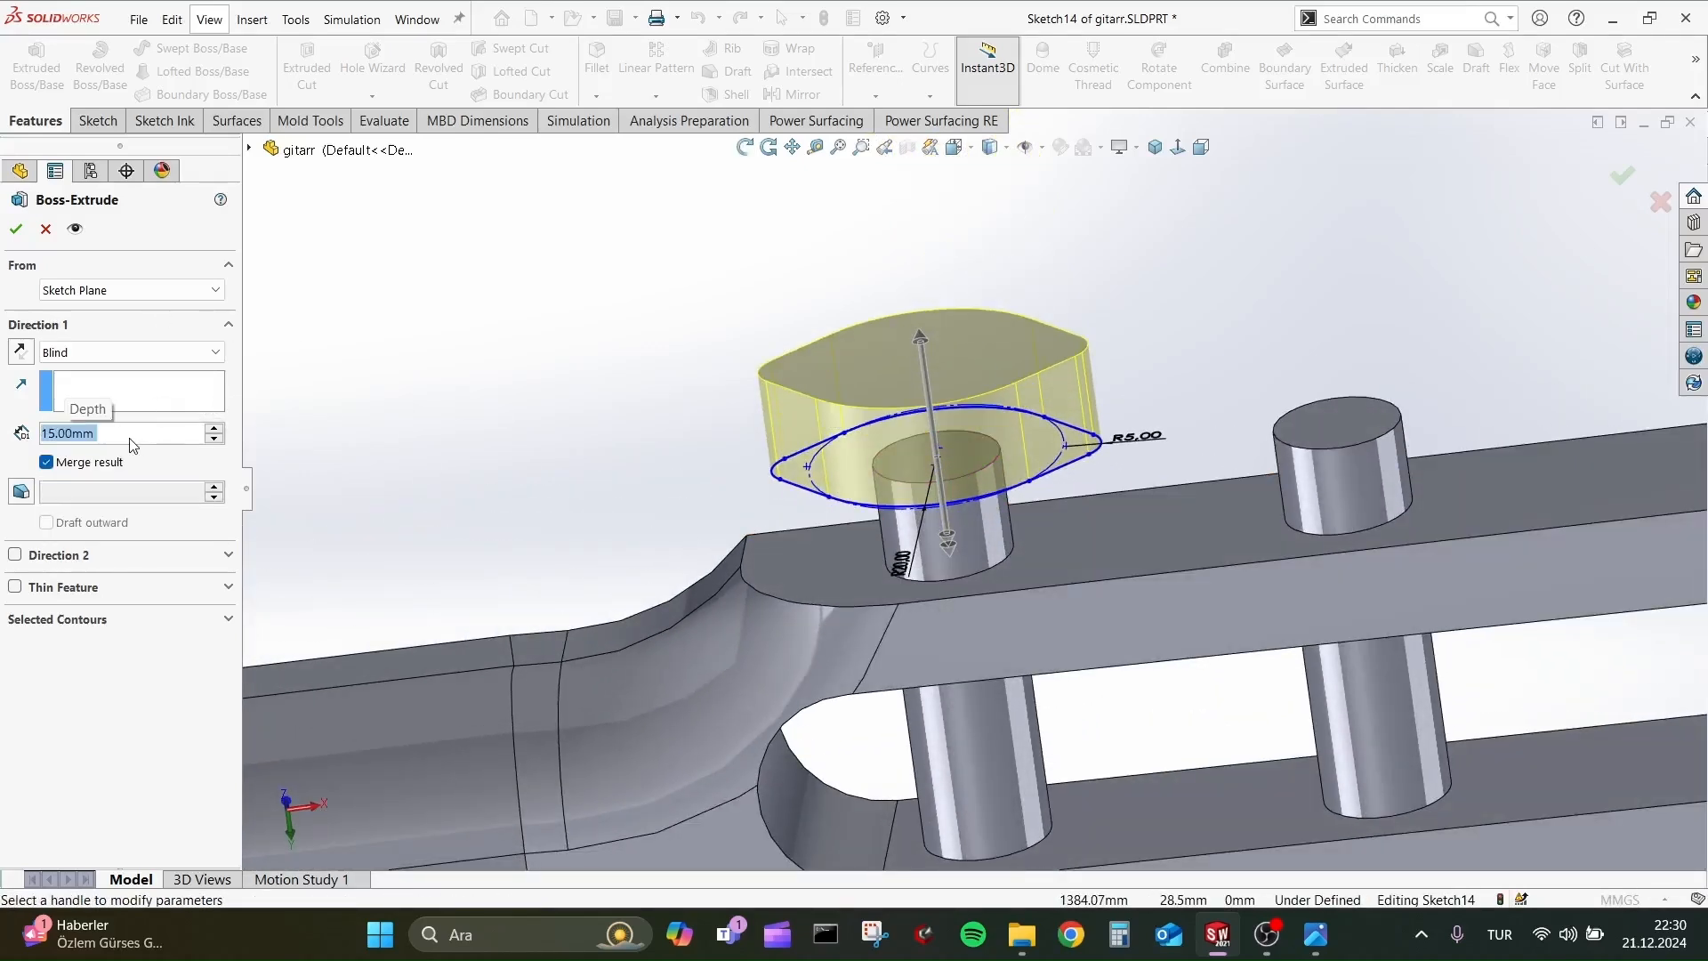
type("13")
key("Return")
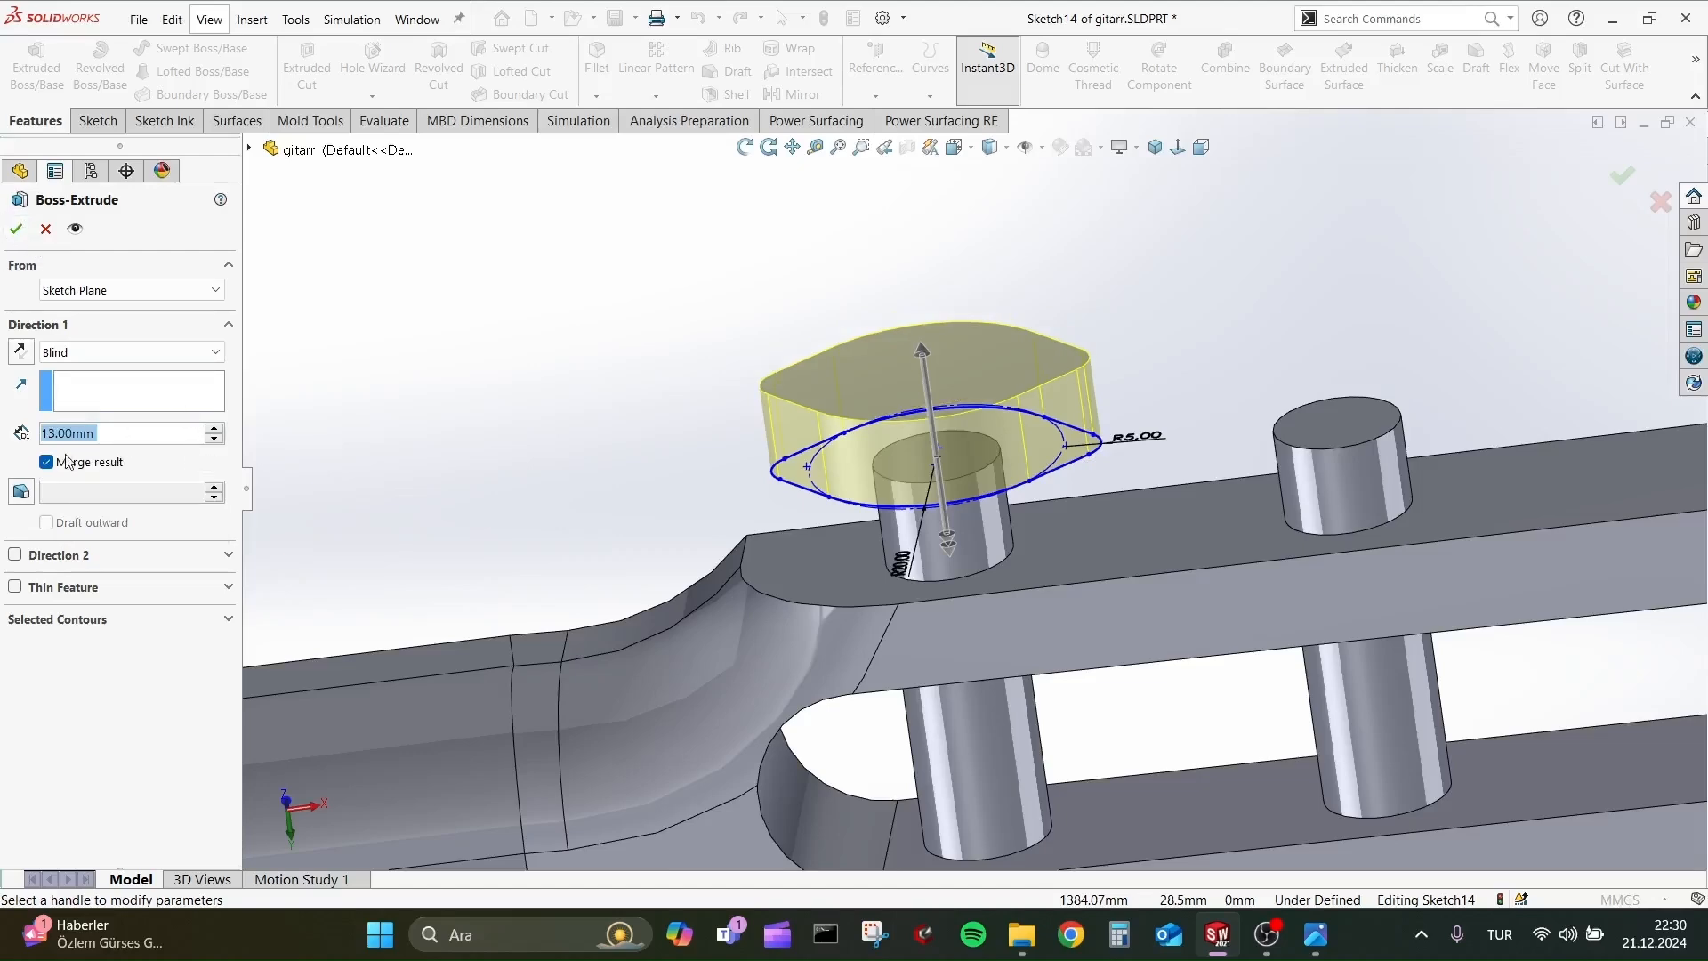
left_click(16, 230)
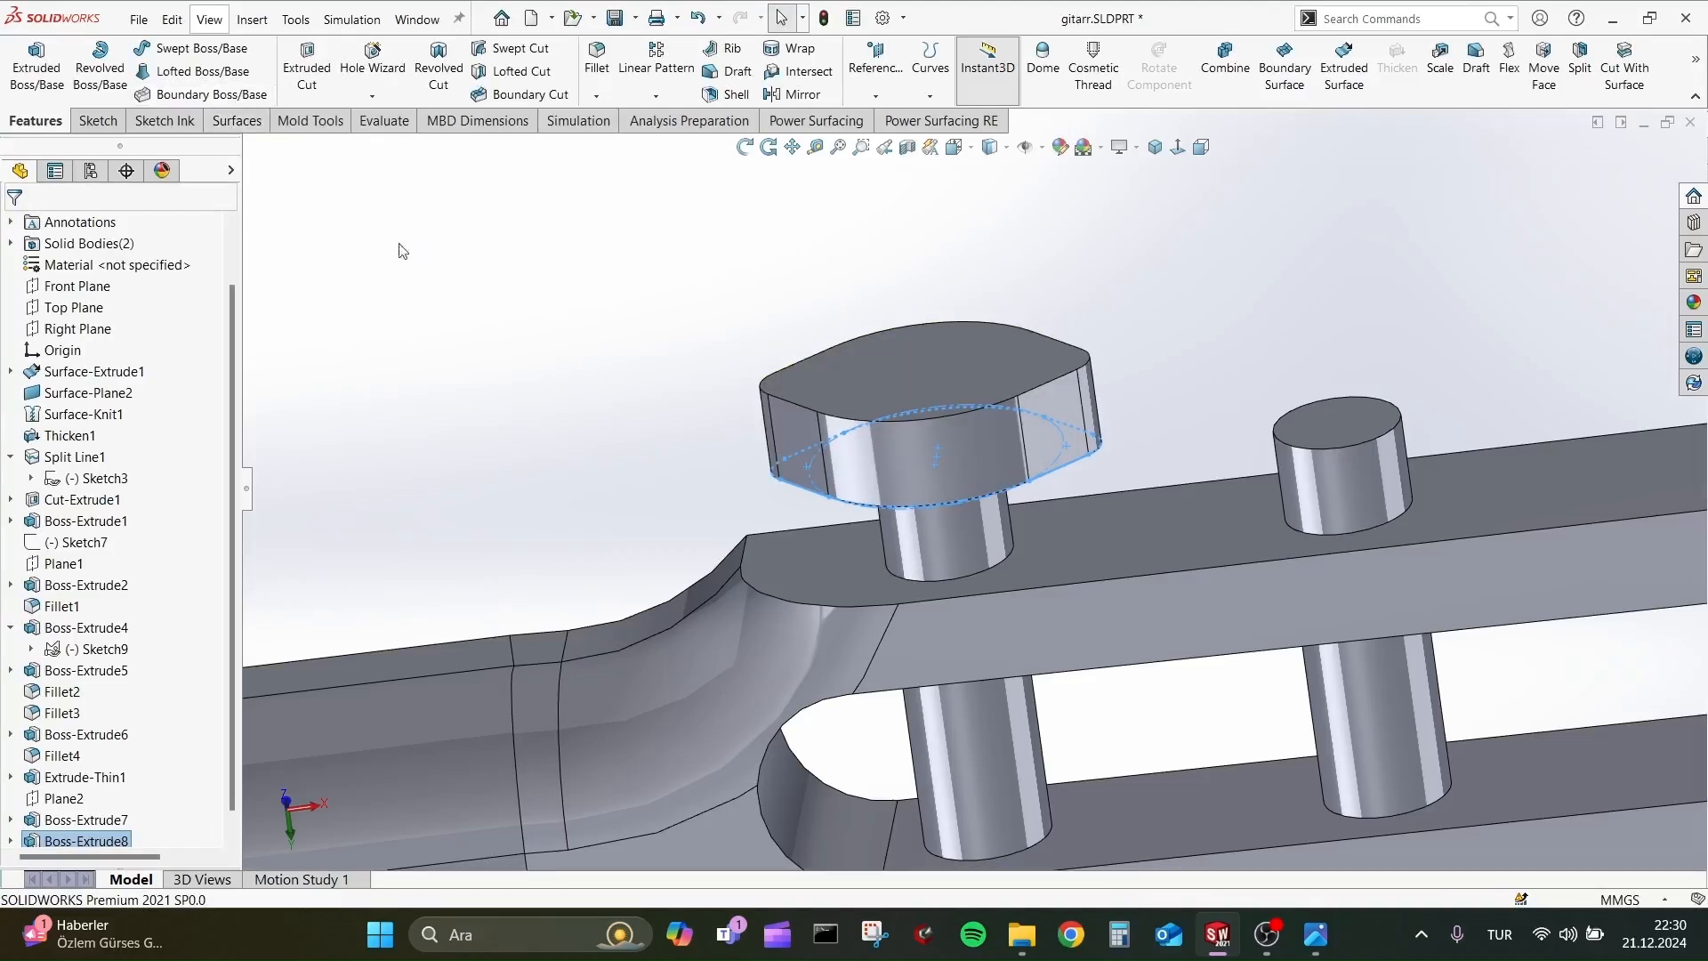
Fillet the outer and inner faces of the peg head with a 5 mm radius.
left_click(598, 65)
left_click(965, 363)
middle_click_drag(991, 477, 1027, 491)
left_click(1026, 495)
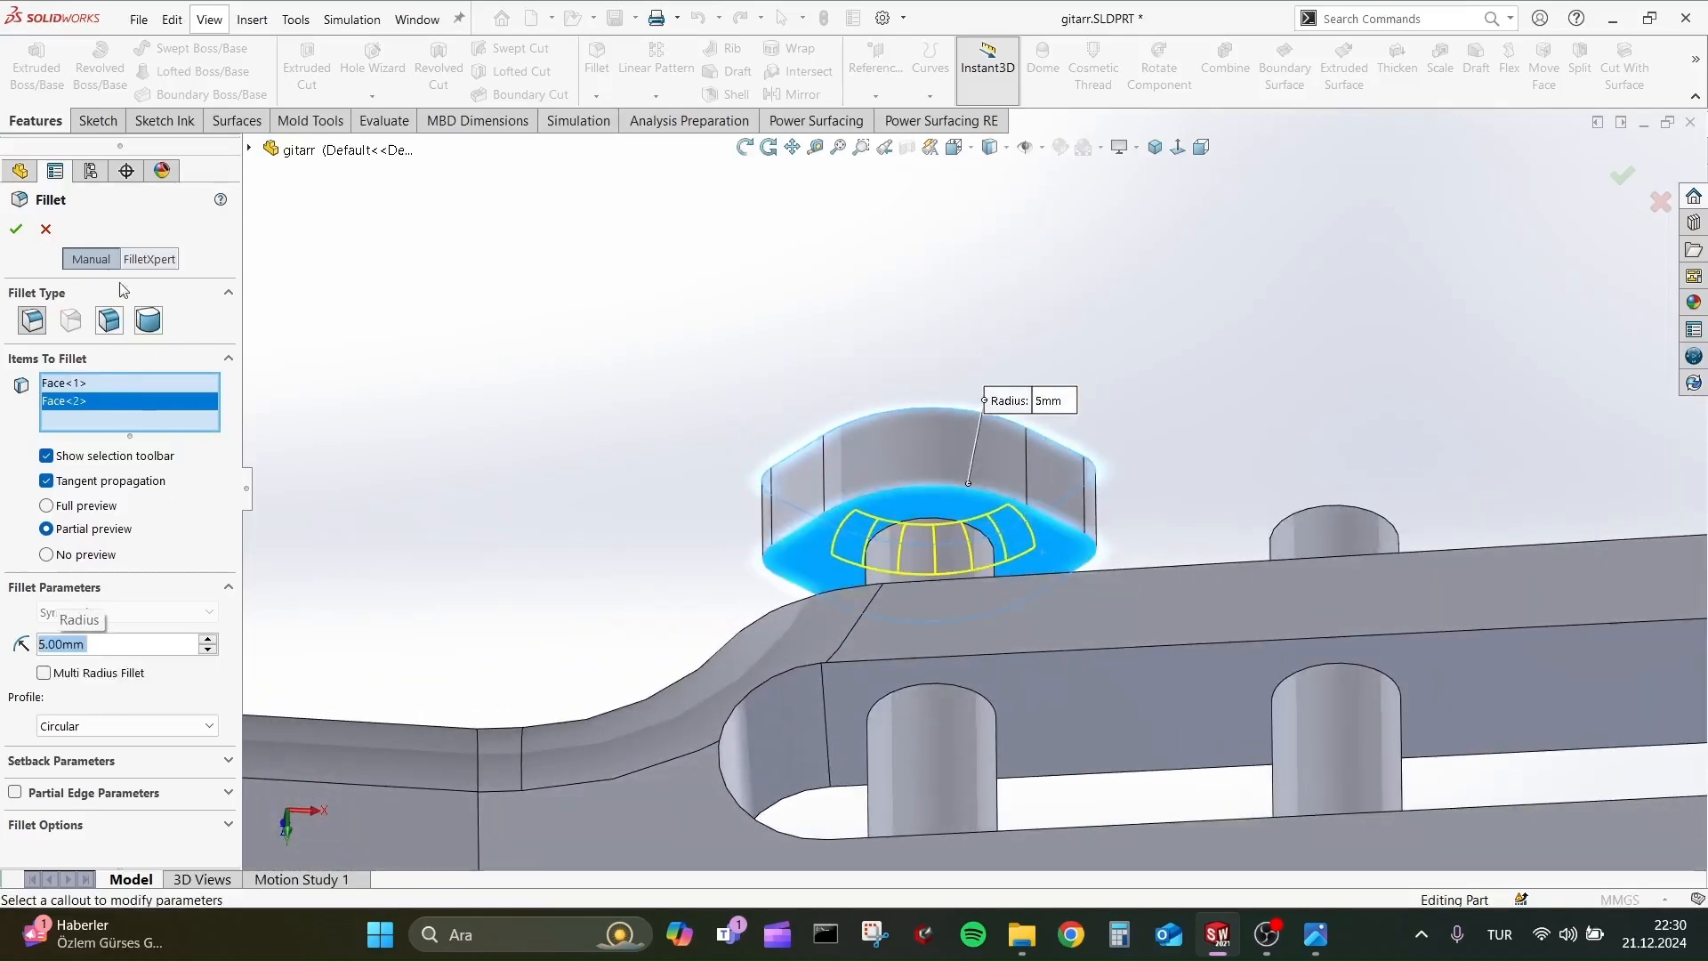
left_click(16, 229)
Edit the peg-head fillet and set its radius to 3 mm.
middle_click_drag(552, 403, 1000, 692)
scroll(979, 552, "up", 3)
middle_click_drag(978, 544, 956, 485)
scroll(129, 749, "down", 1)
right_click(65, 830)
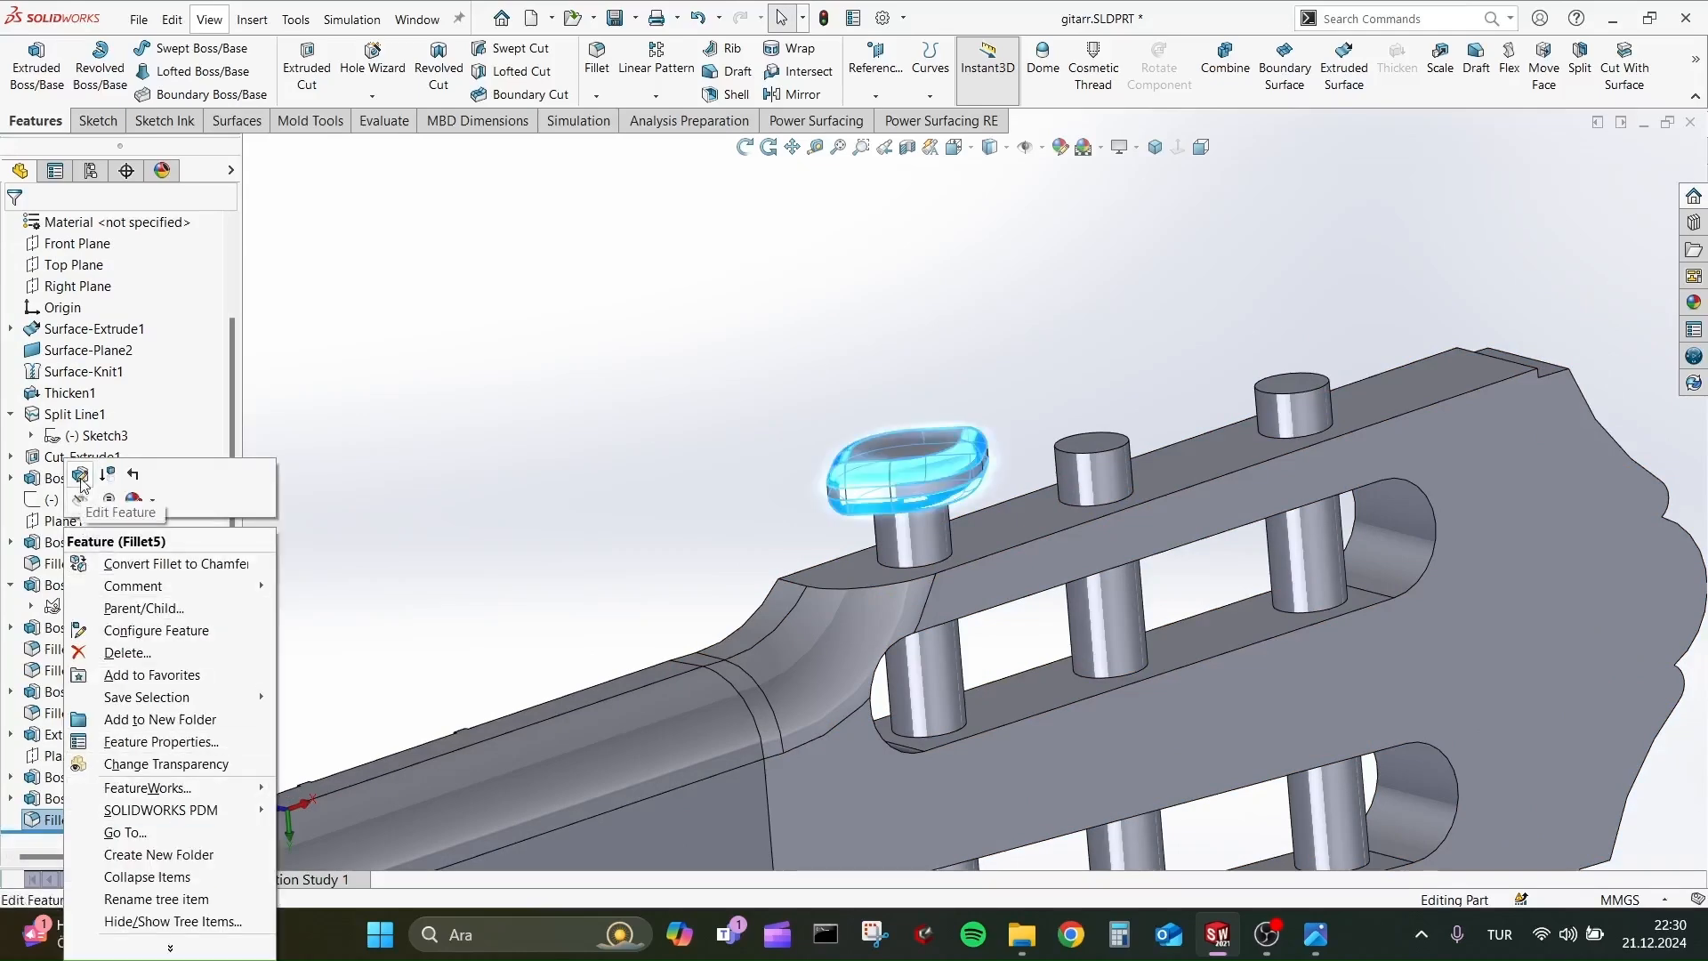
left_click(114, 495)
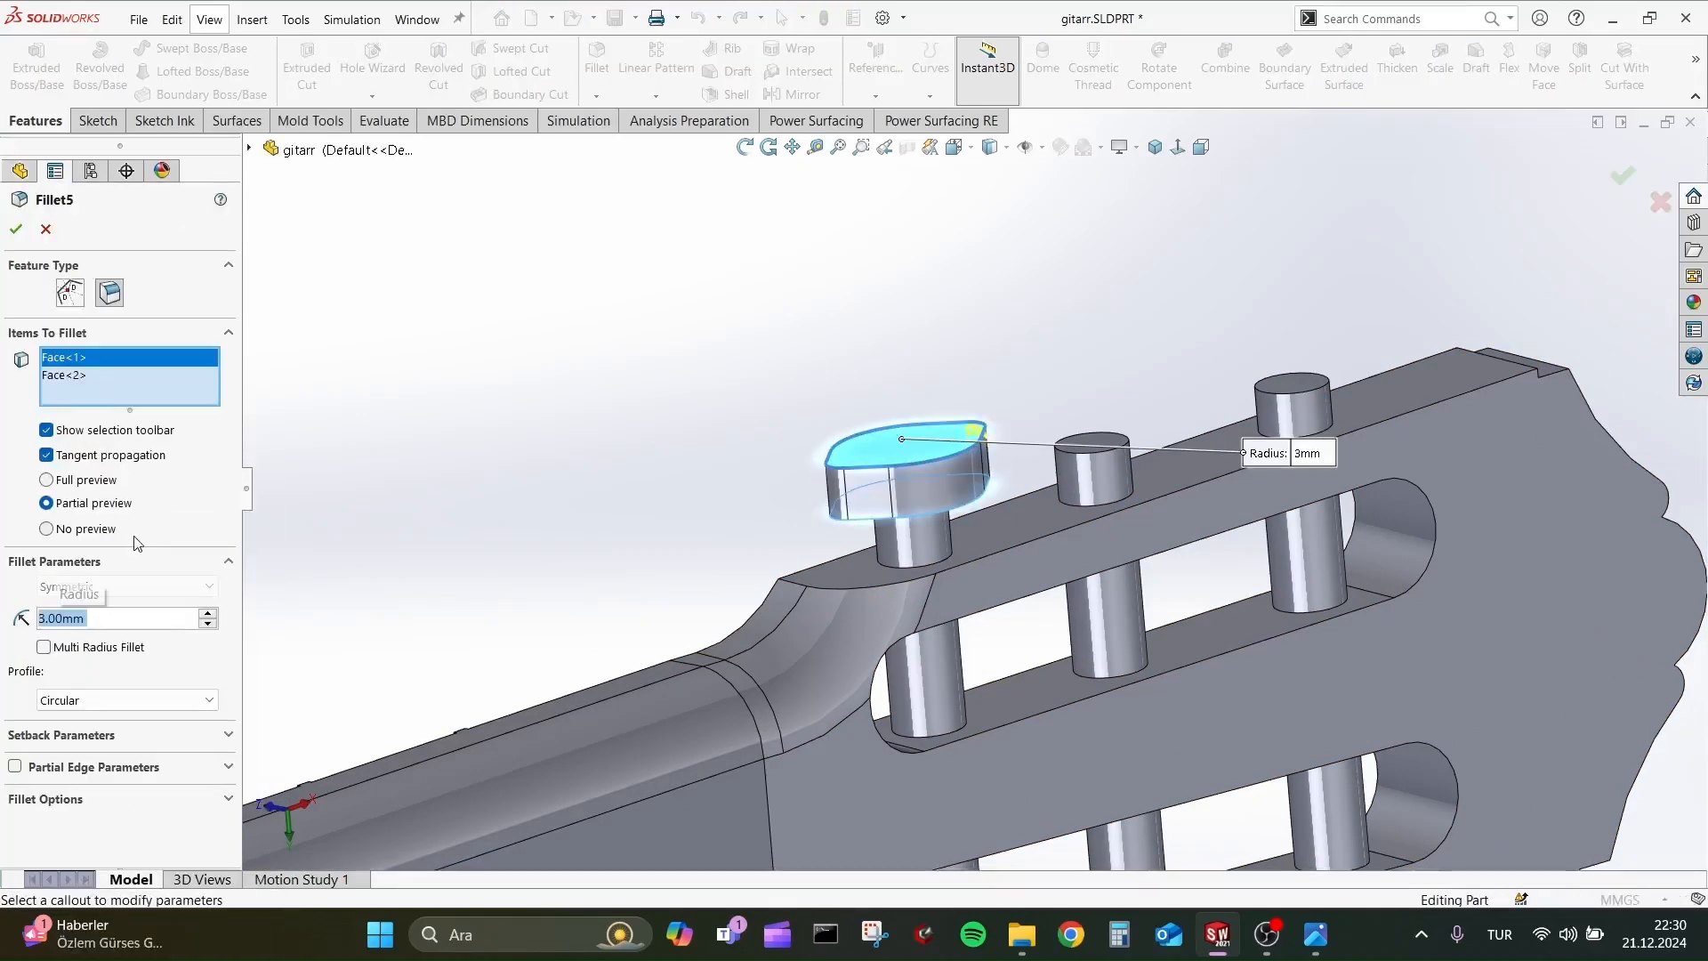
key("Return")
middle_click_drag(634, 408, 912, 229)
scroll(867, 444, "up", 1)
scroll(961, 445, "down", 1)
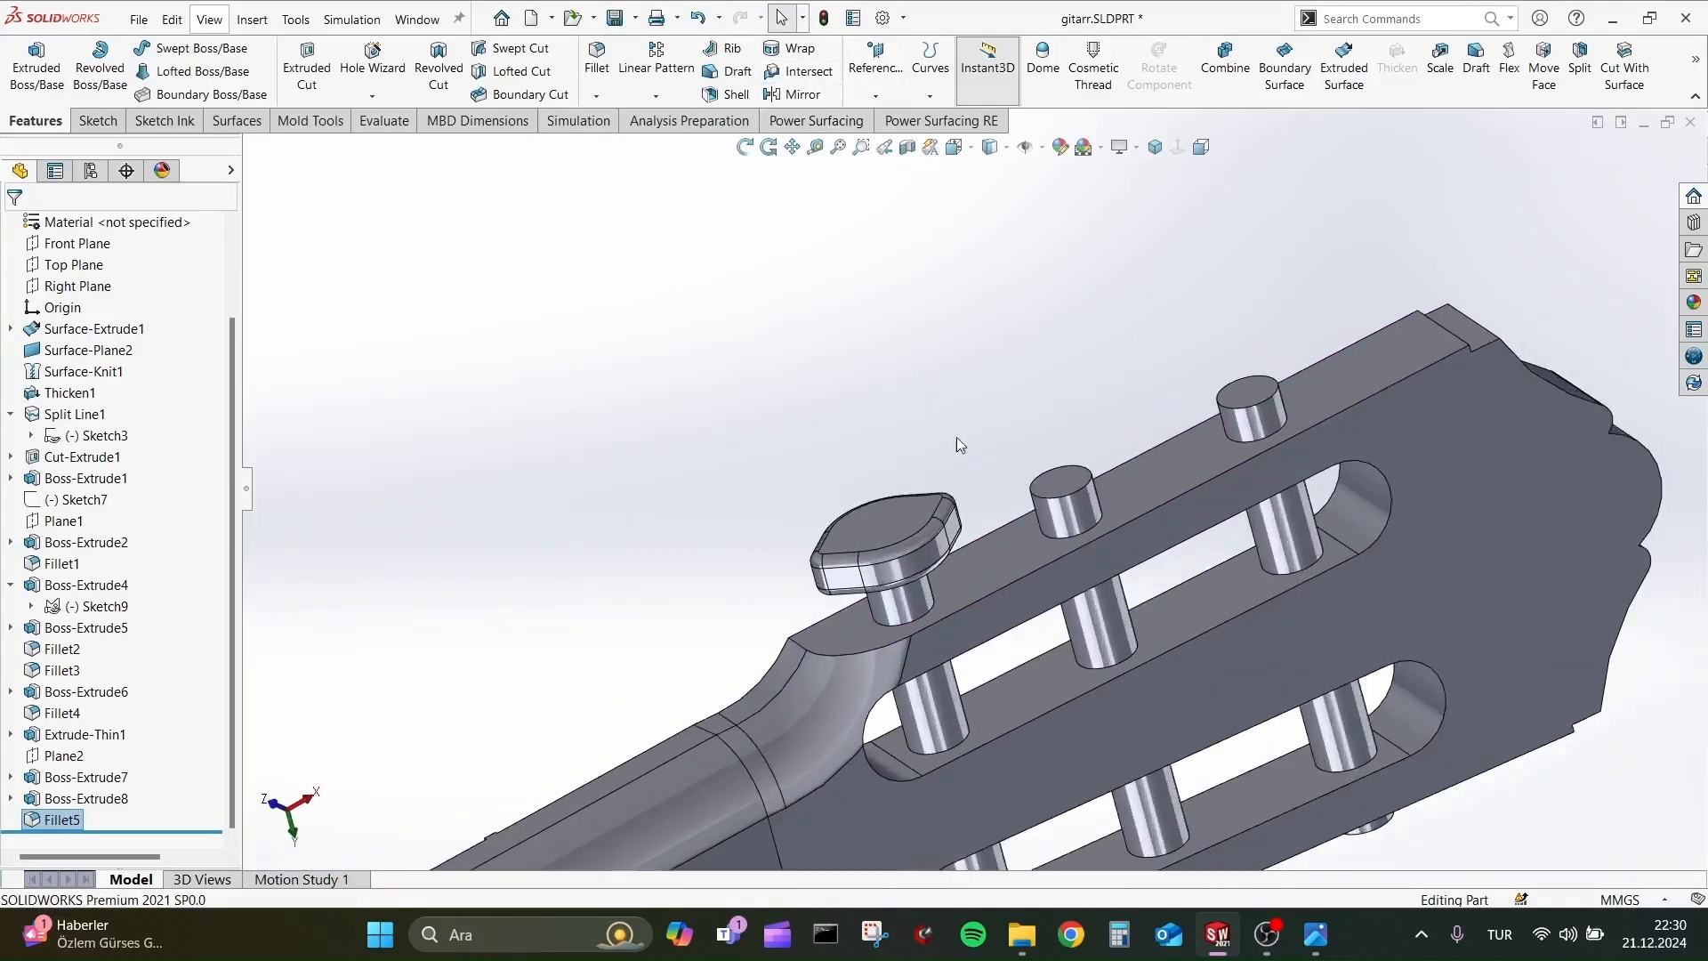
Start a linear pattern of the peg-head fillet with Plane2 as direction, 30 mm spacing and three instances.
left_click(672, 95)
left_click(676, 77)
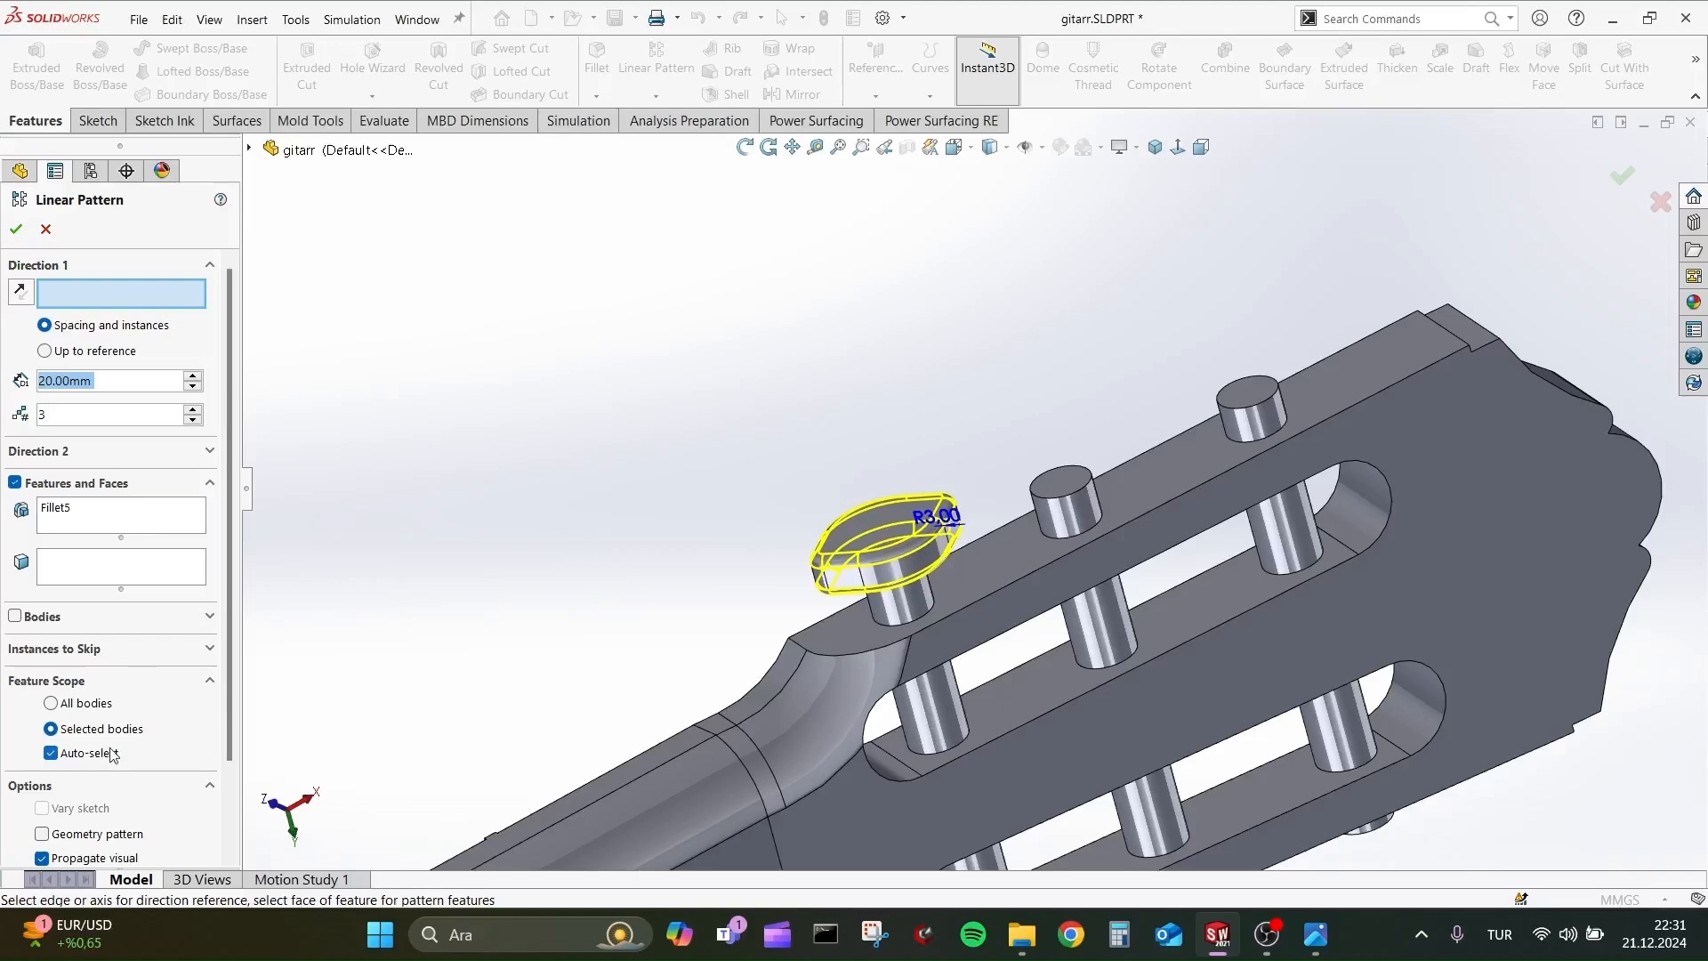
scroll(969, 485, "up", 6)
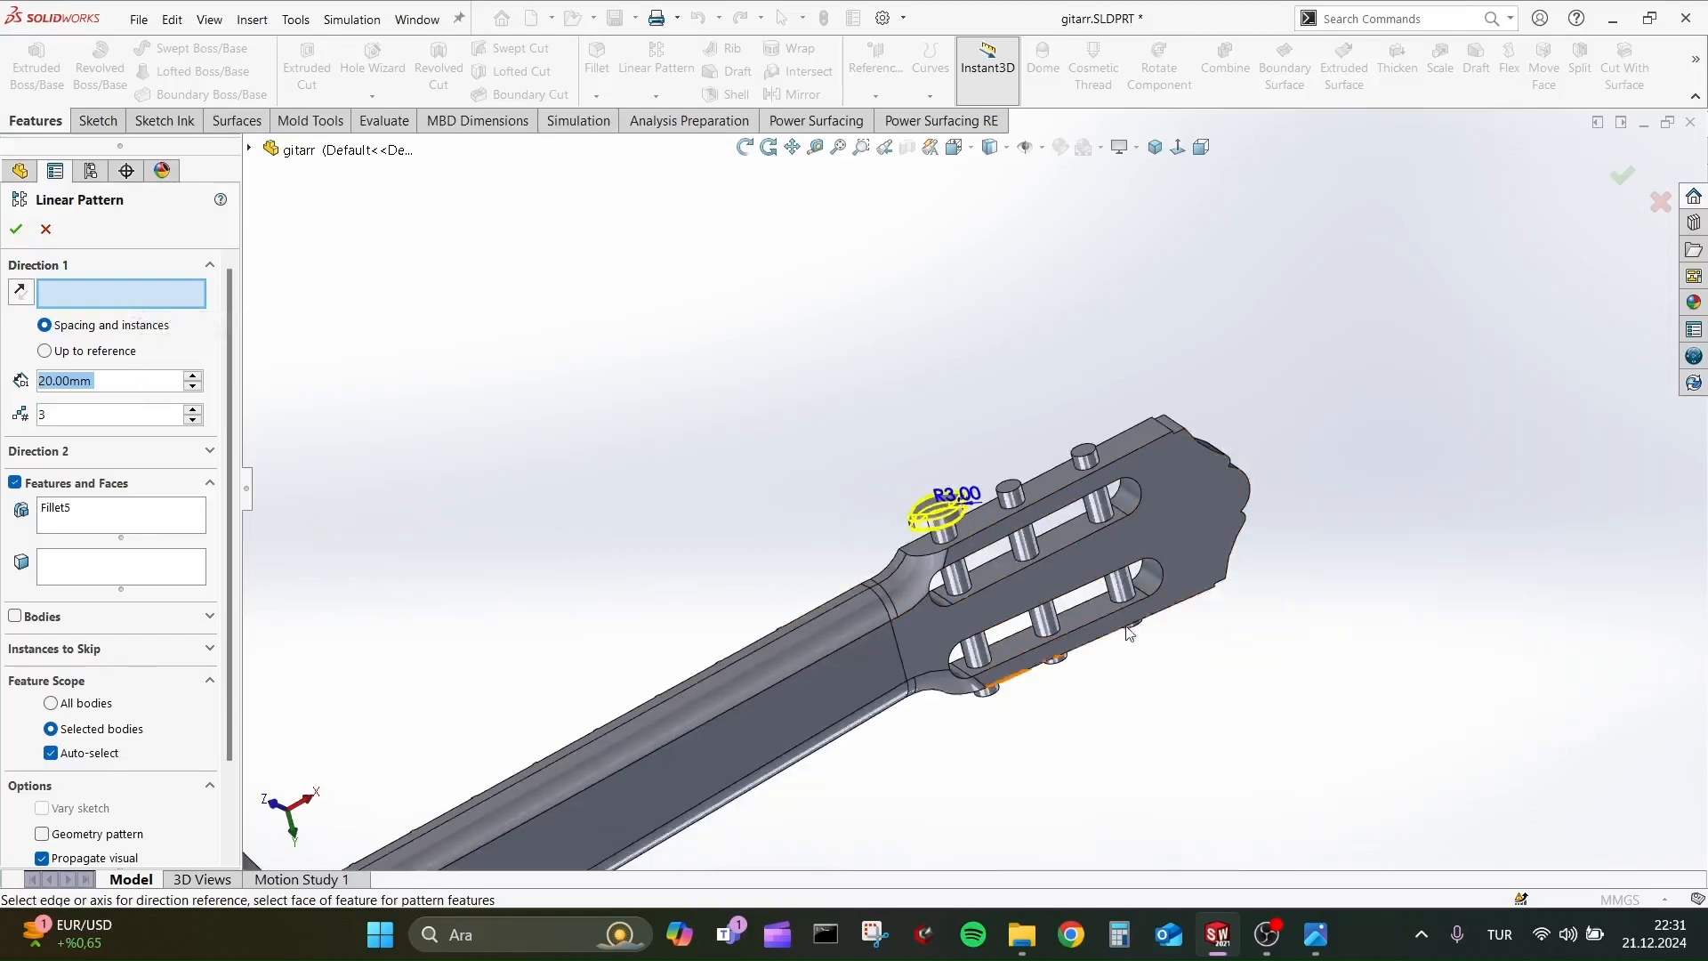
scroll(1001, 505, "down", 7)
middle_click_drag(987, 507, 1063, 524)
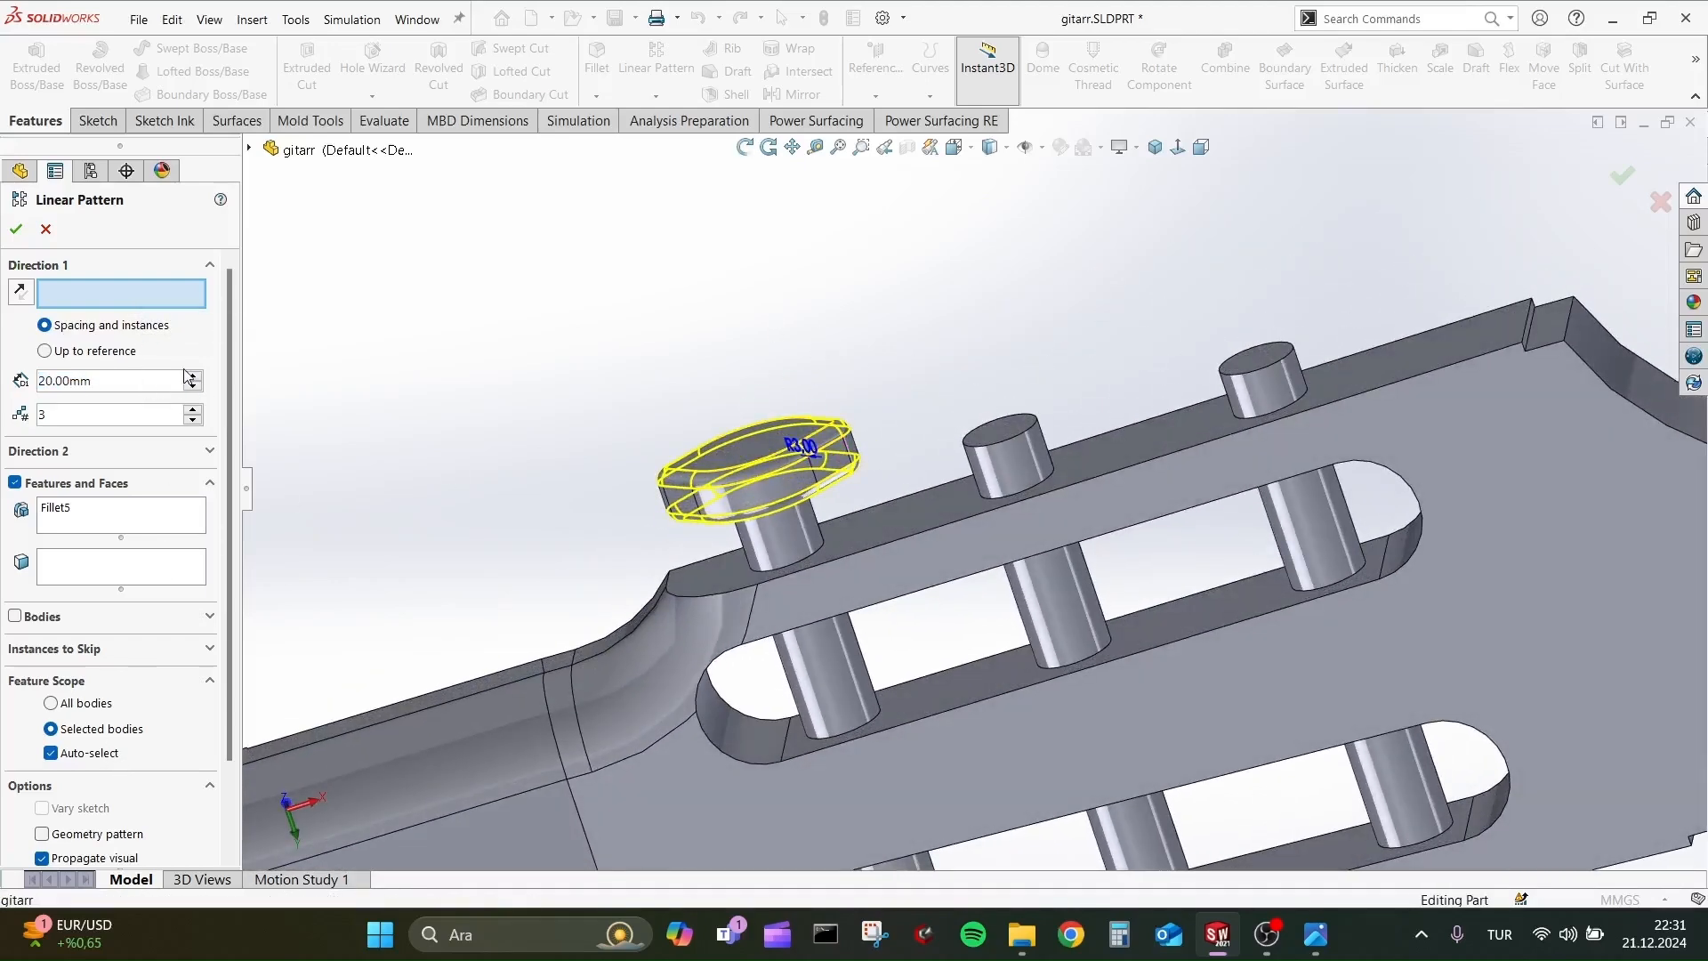
left_click(251, 149)
left_click(331, 747)
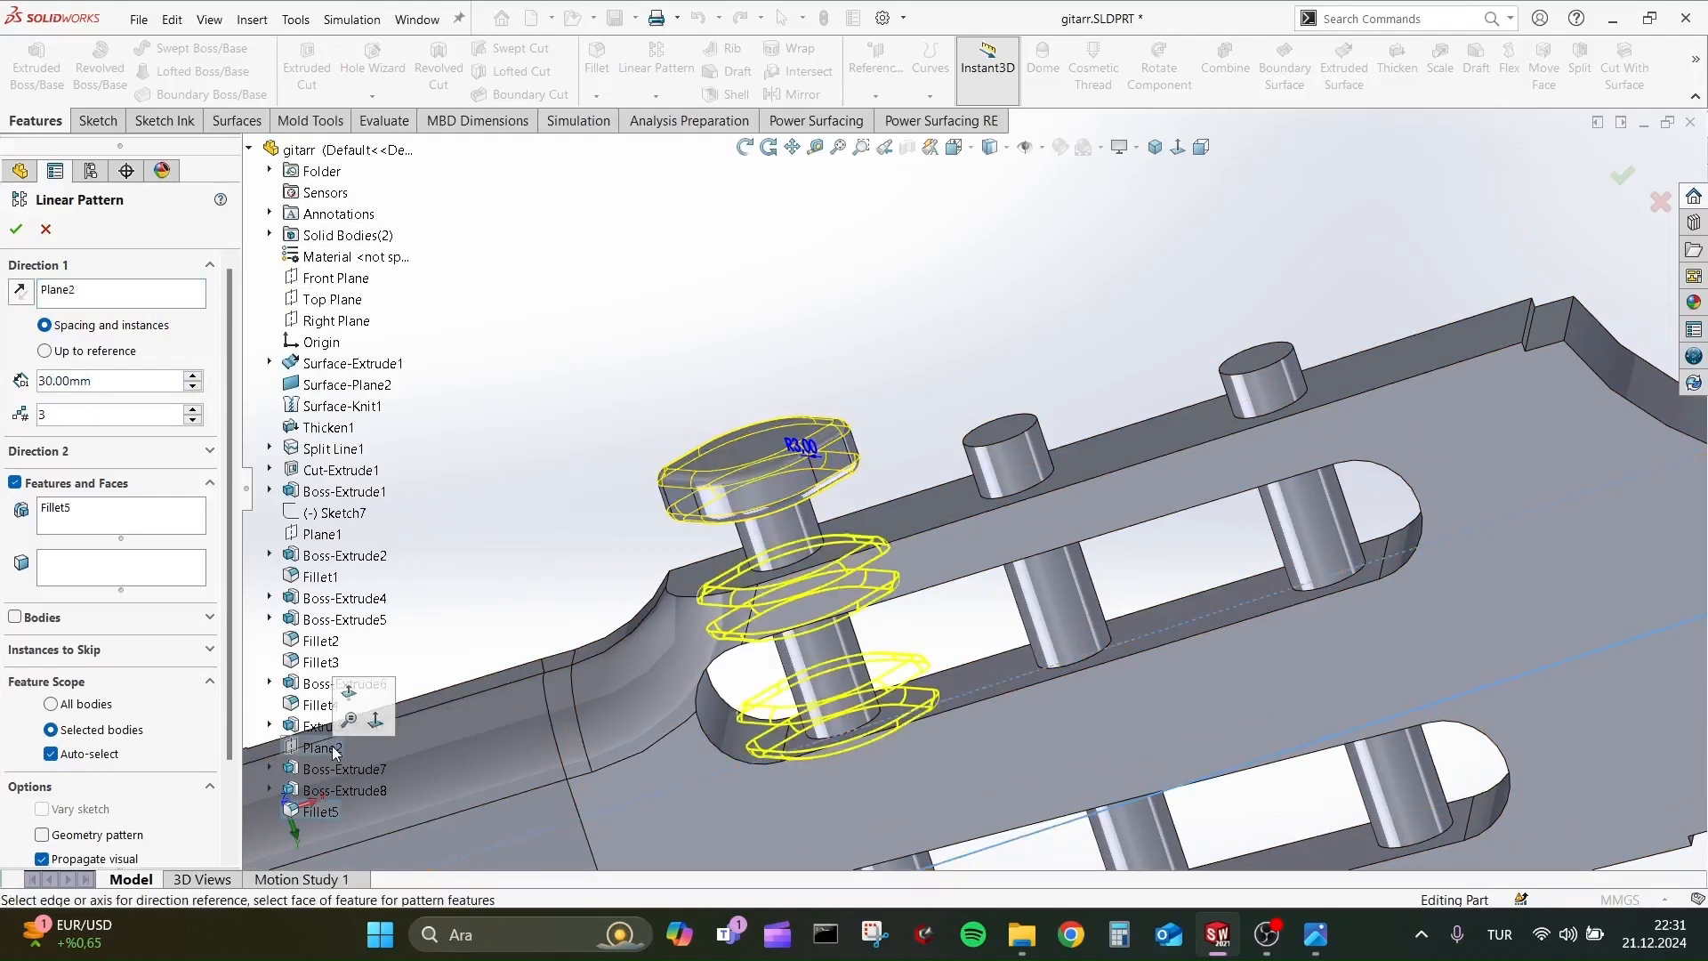
Try Plane1 and Plane2 in turn as the direction reference of the peg-head fillet pattern.
scroll(973, 525, "up", 3)
left_click(105, 295)
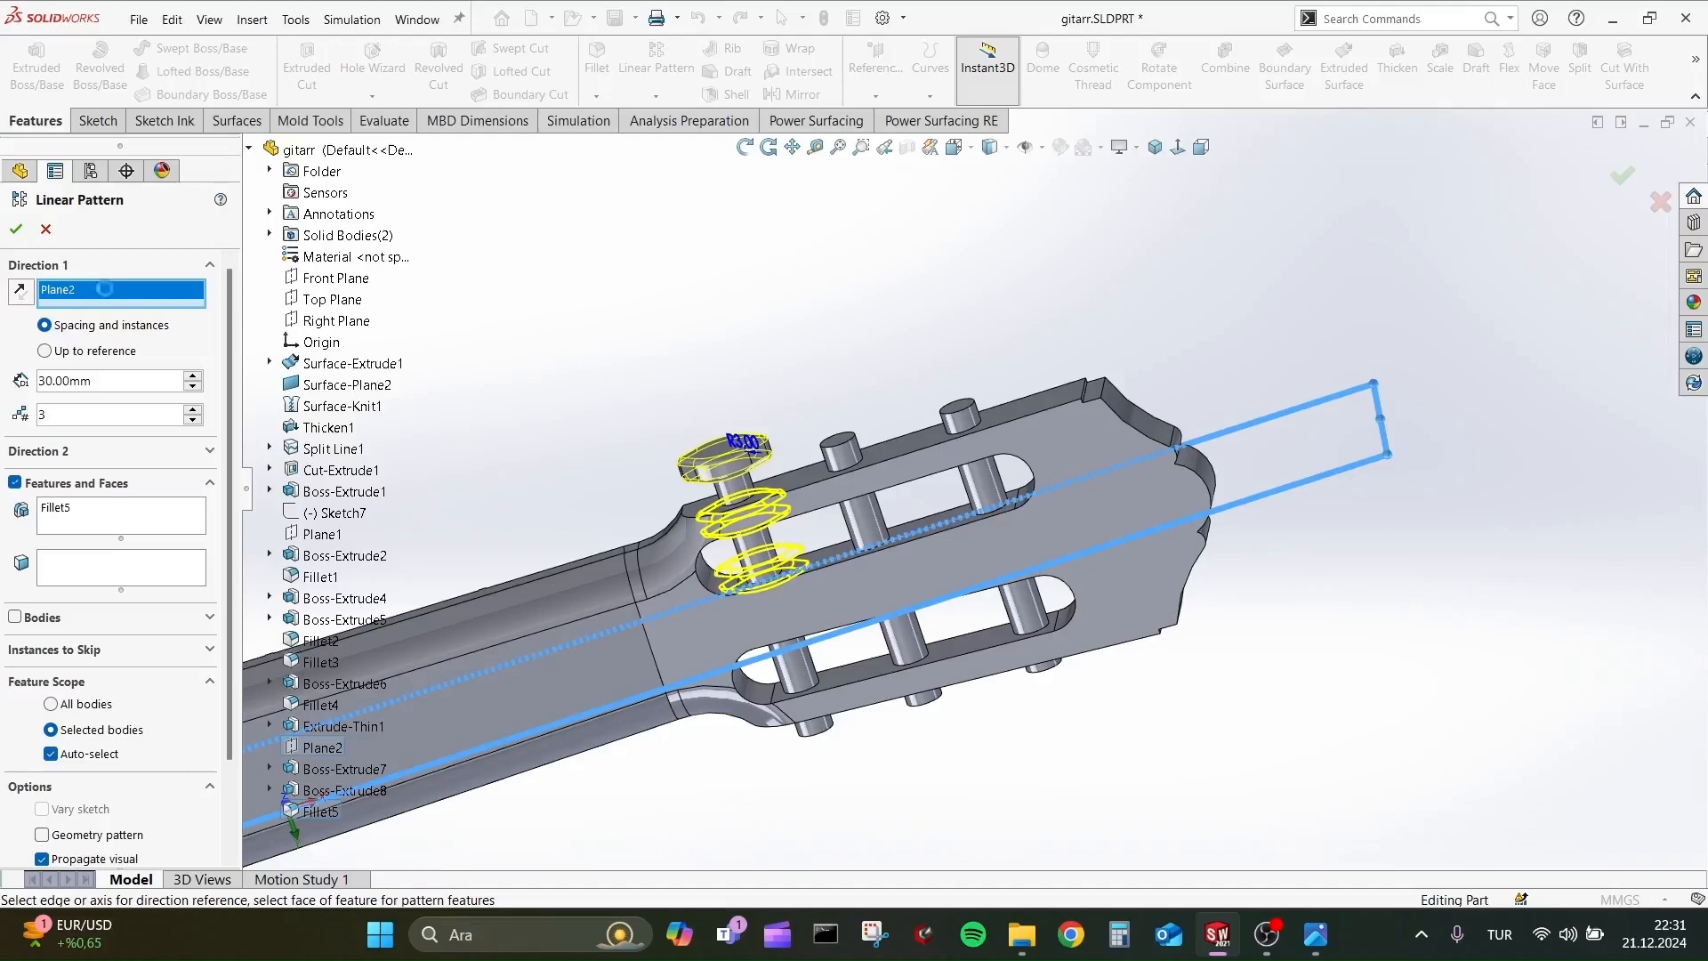
key("Delete")
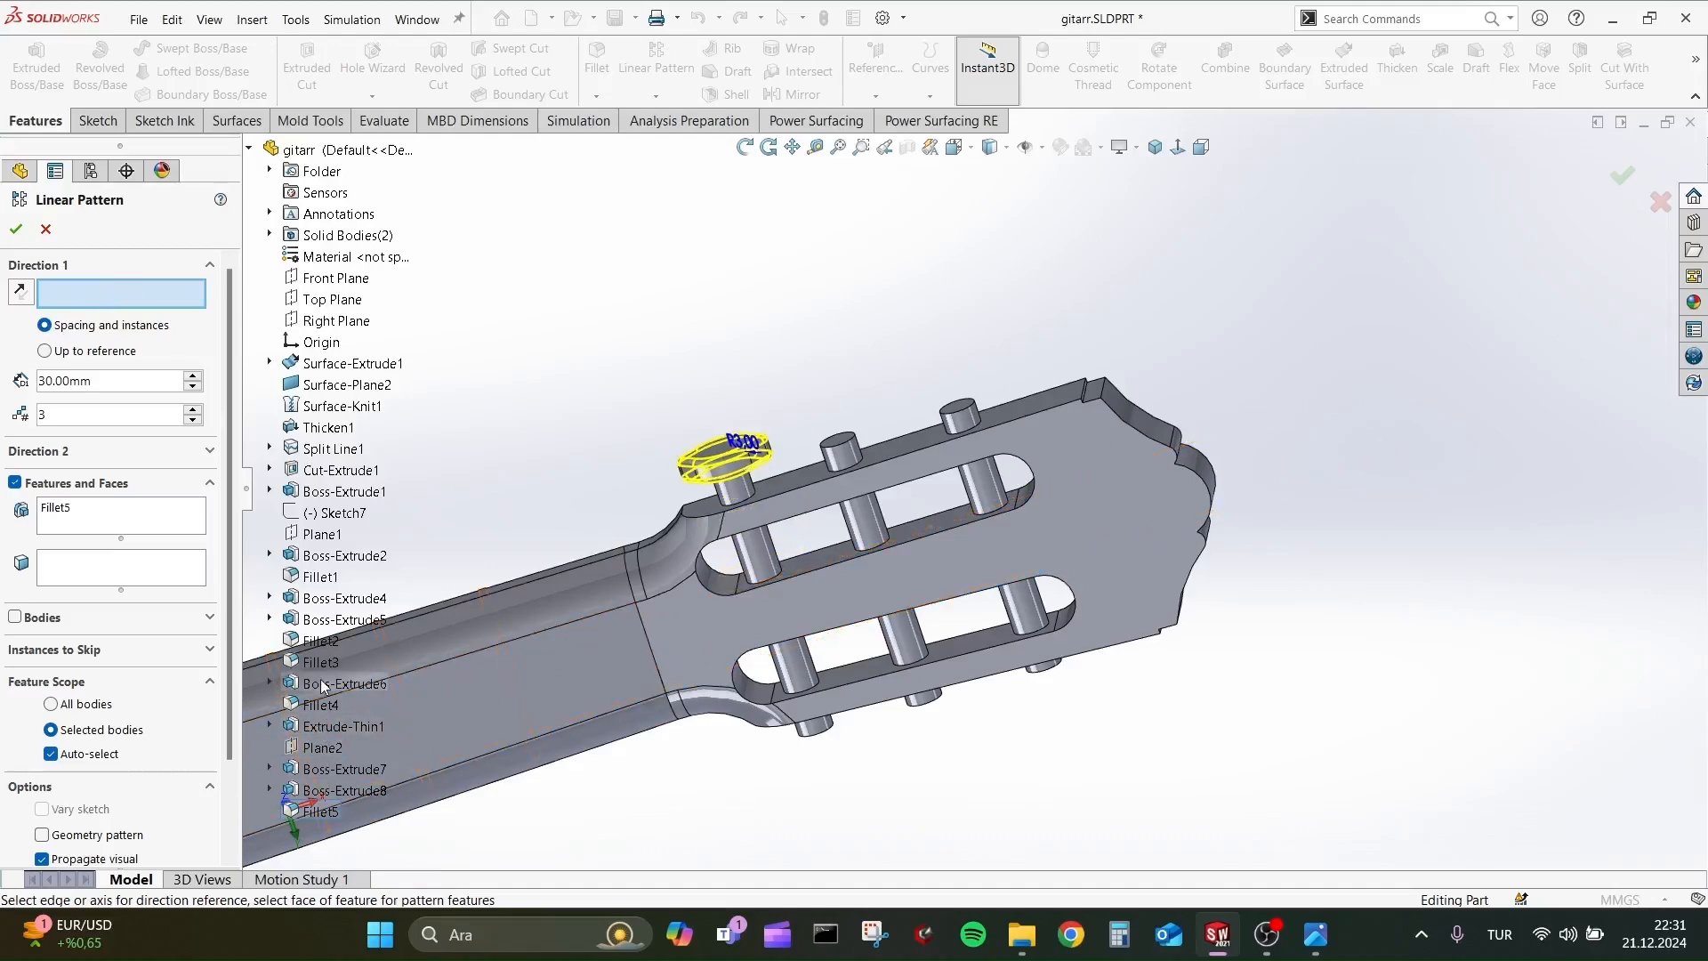
left_click(321, 533)
mouse_move(840, 539)
middle_mouse_down()
mouse_move(824, 378)
mouse_move(826, 537)
middle_mouse_up()
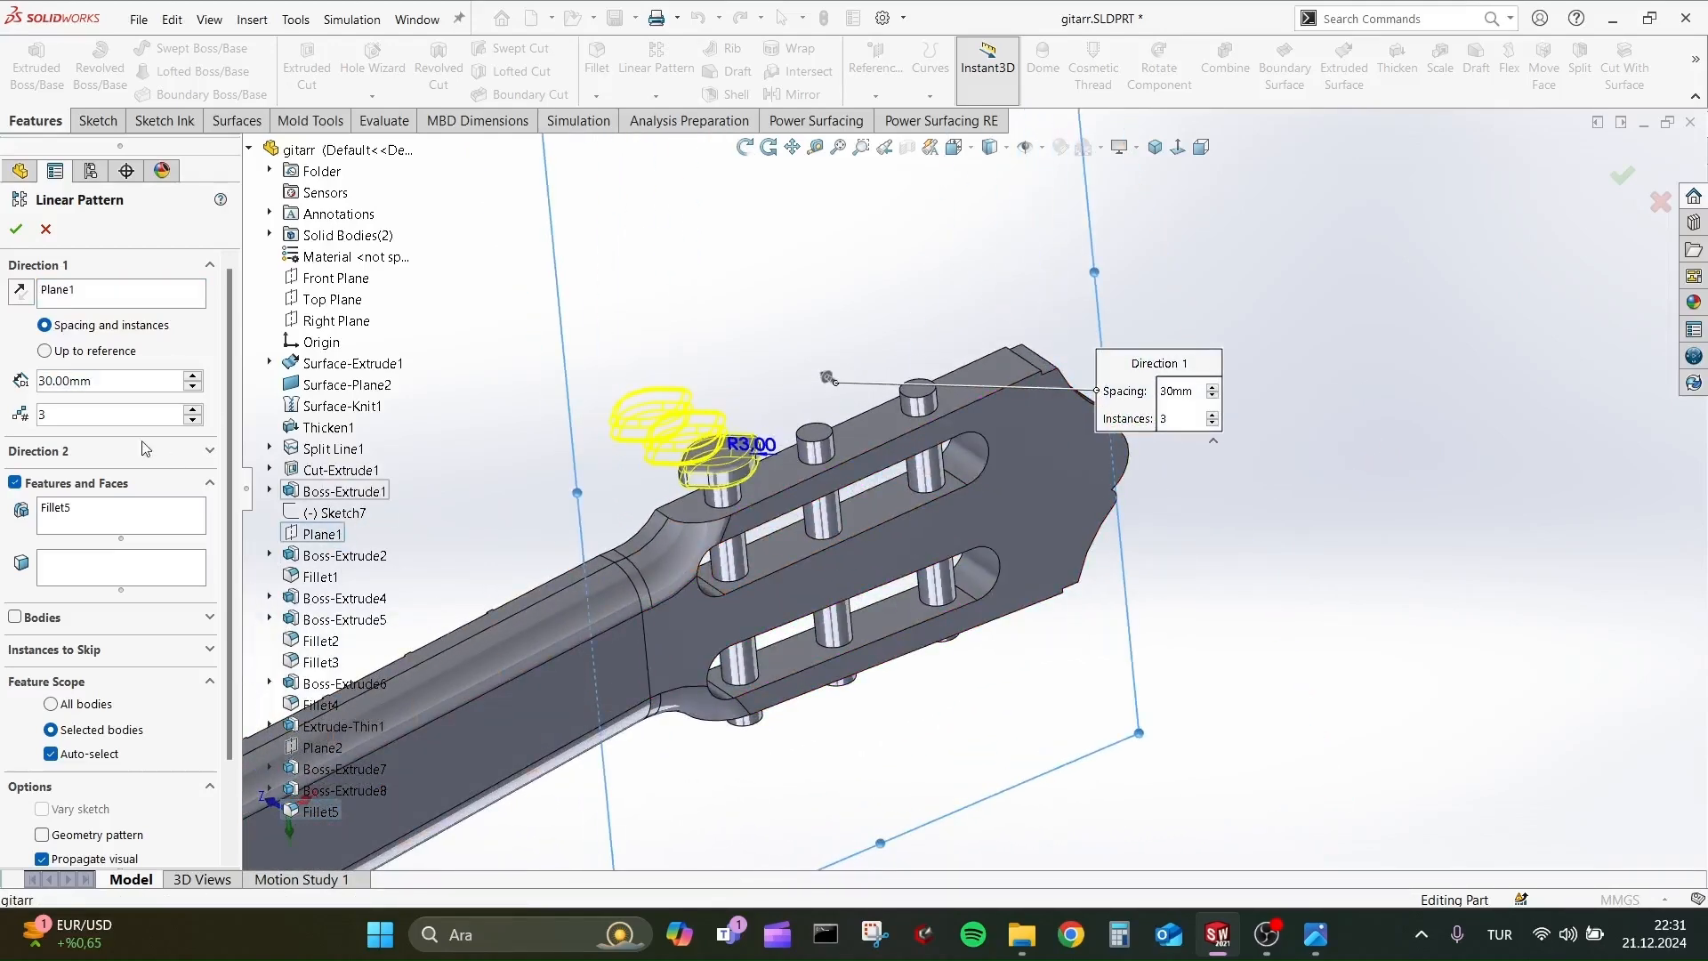
left_click(105, 297)
key("Delete")
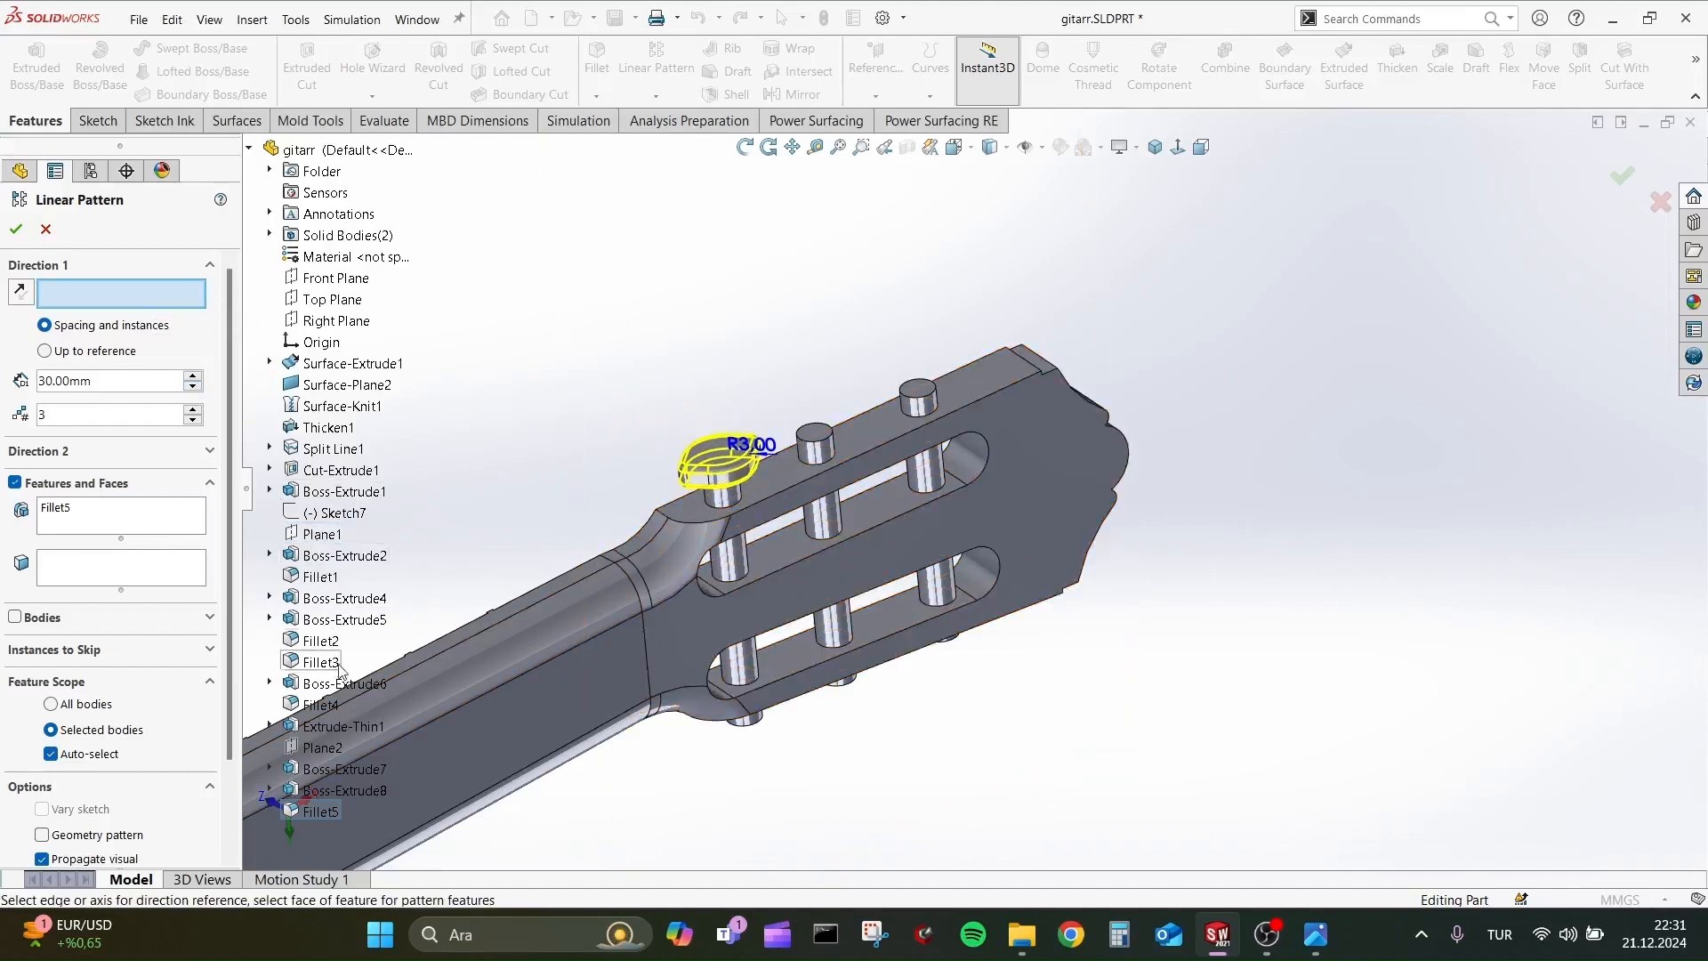
left_click(322, 747)
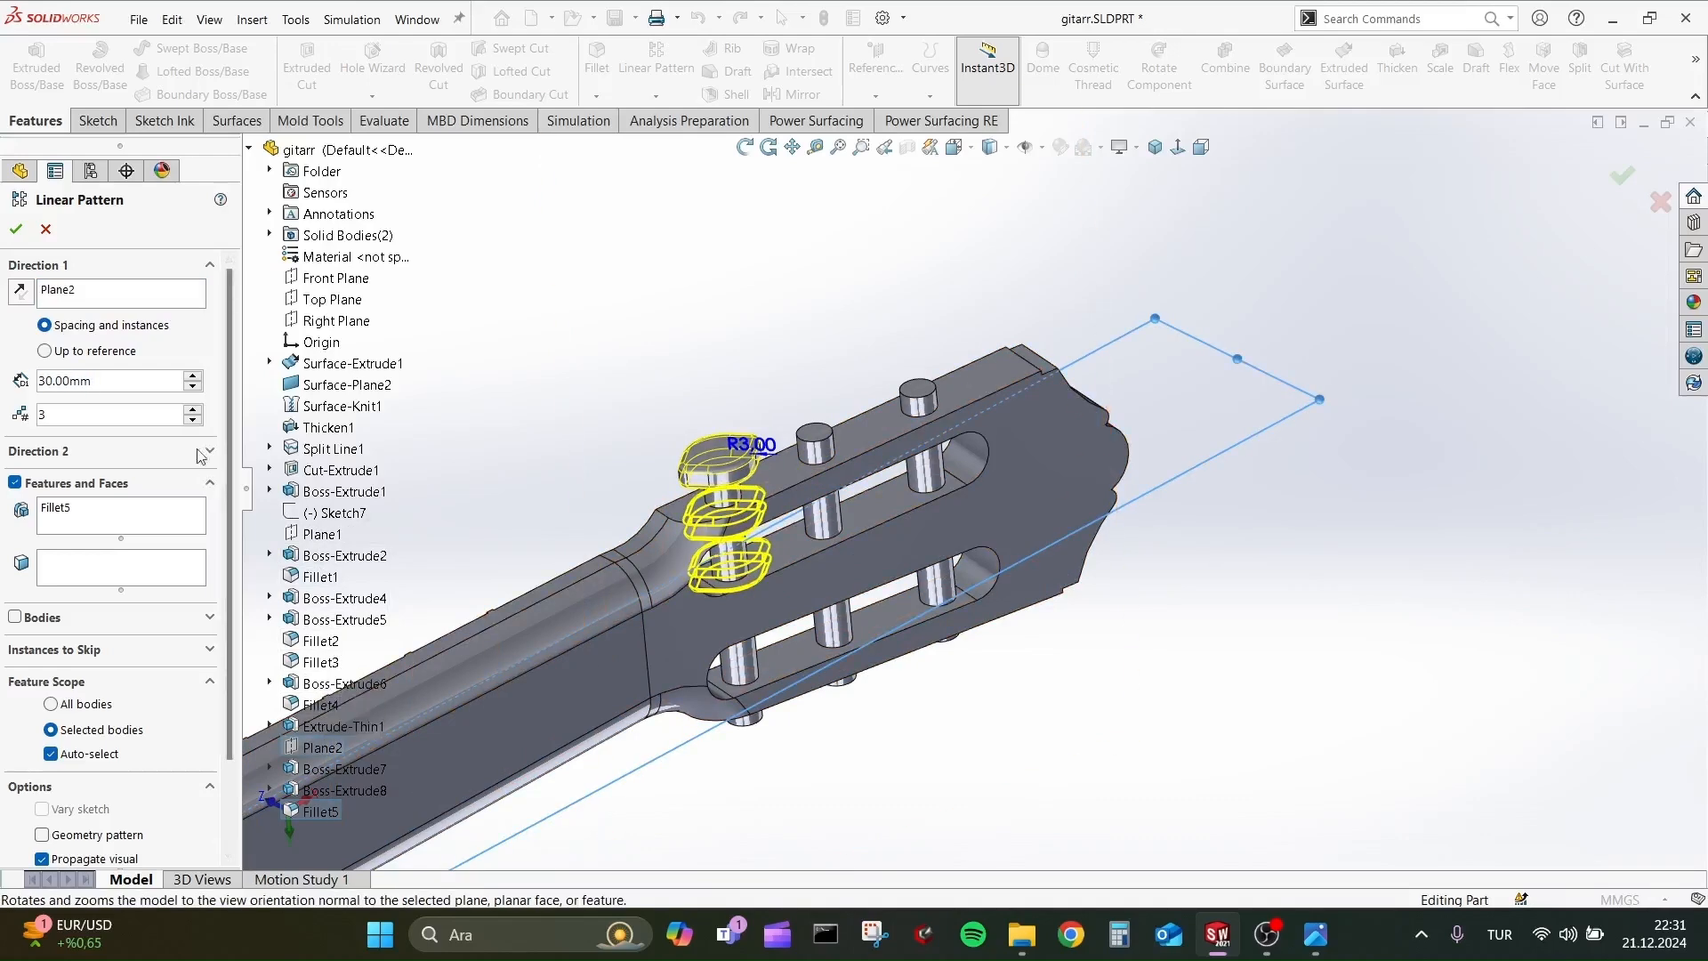
left_click(123, 298)
left_click(28, 290)
left_click(89, 292)
key("Delete")
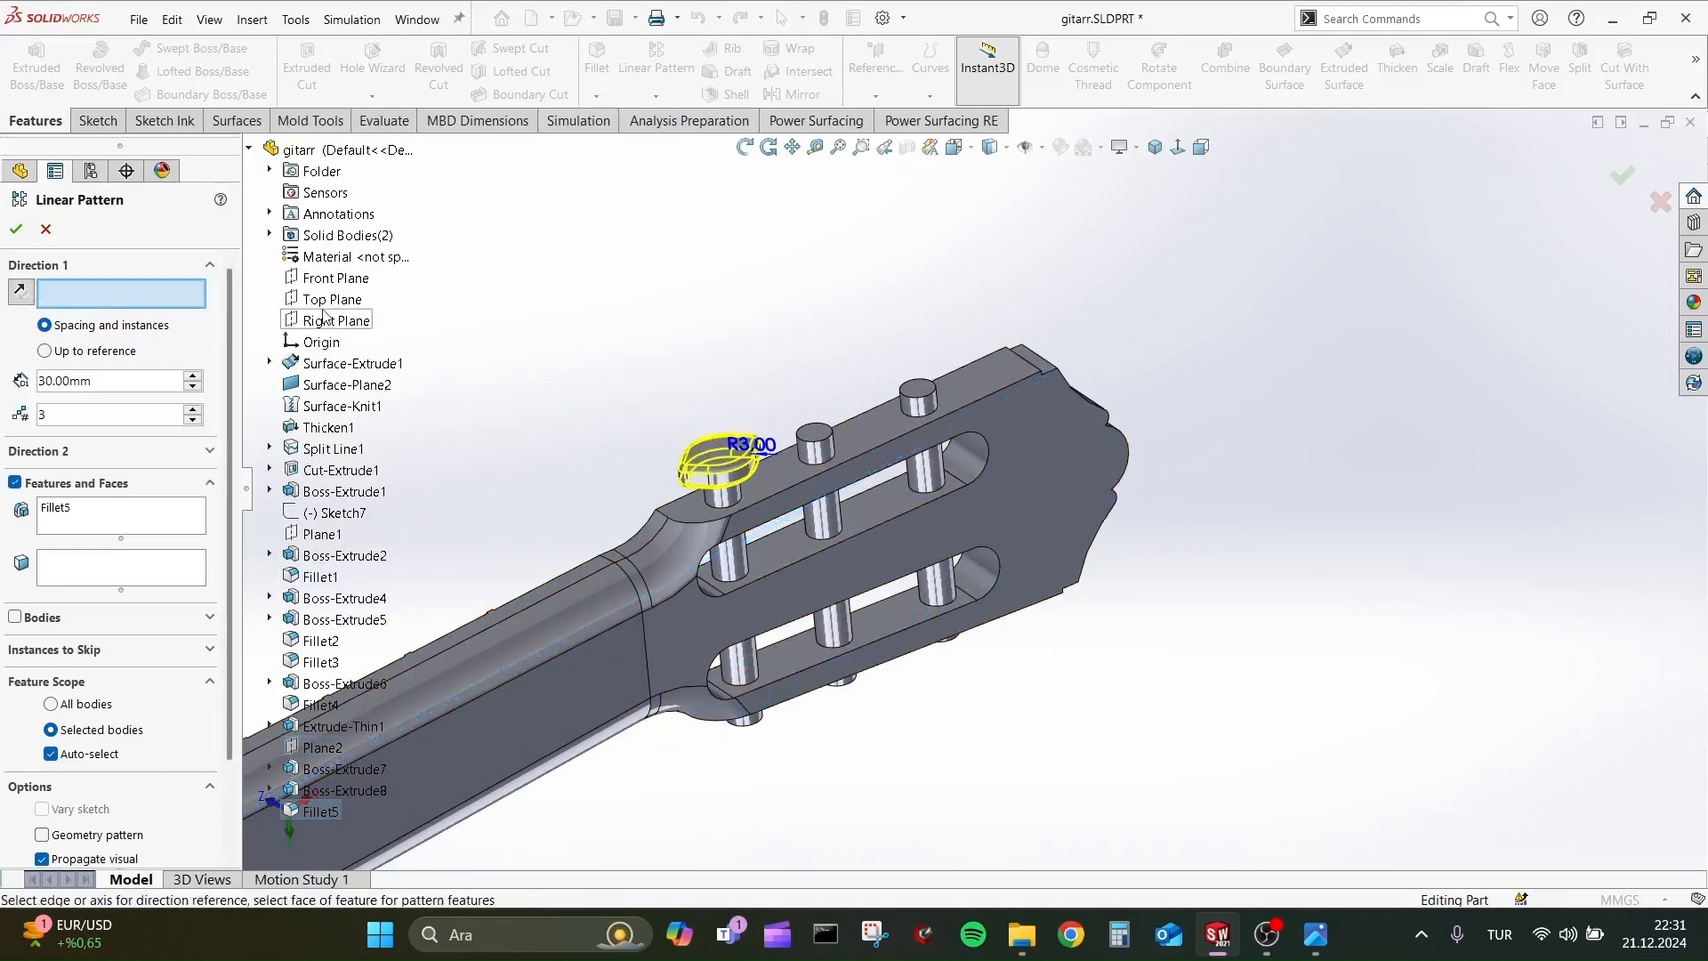
Try the Front, Top and Right Planes in turn as the direction reference of the peg-head fillet pattern.
scroll(598, 465, "up", 6)
left_click(339, 282)
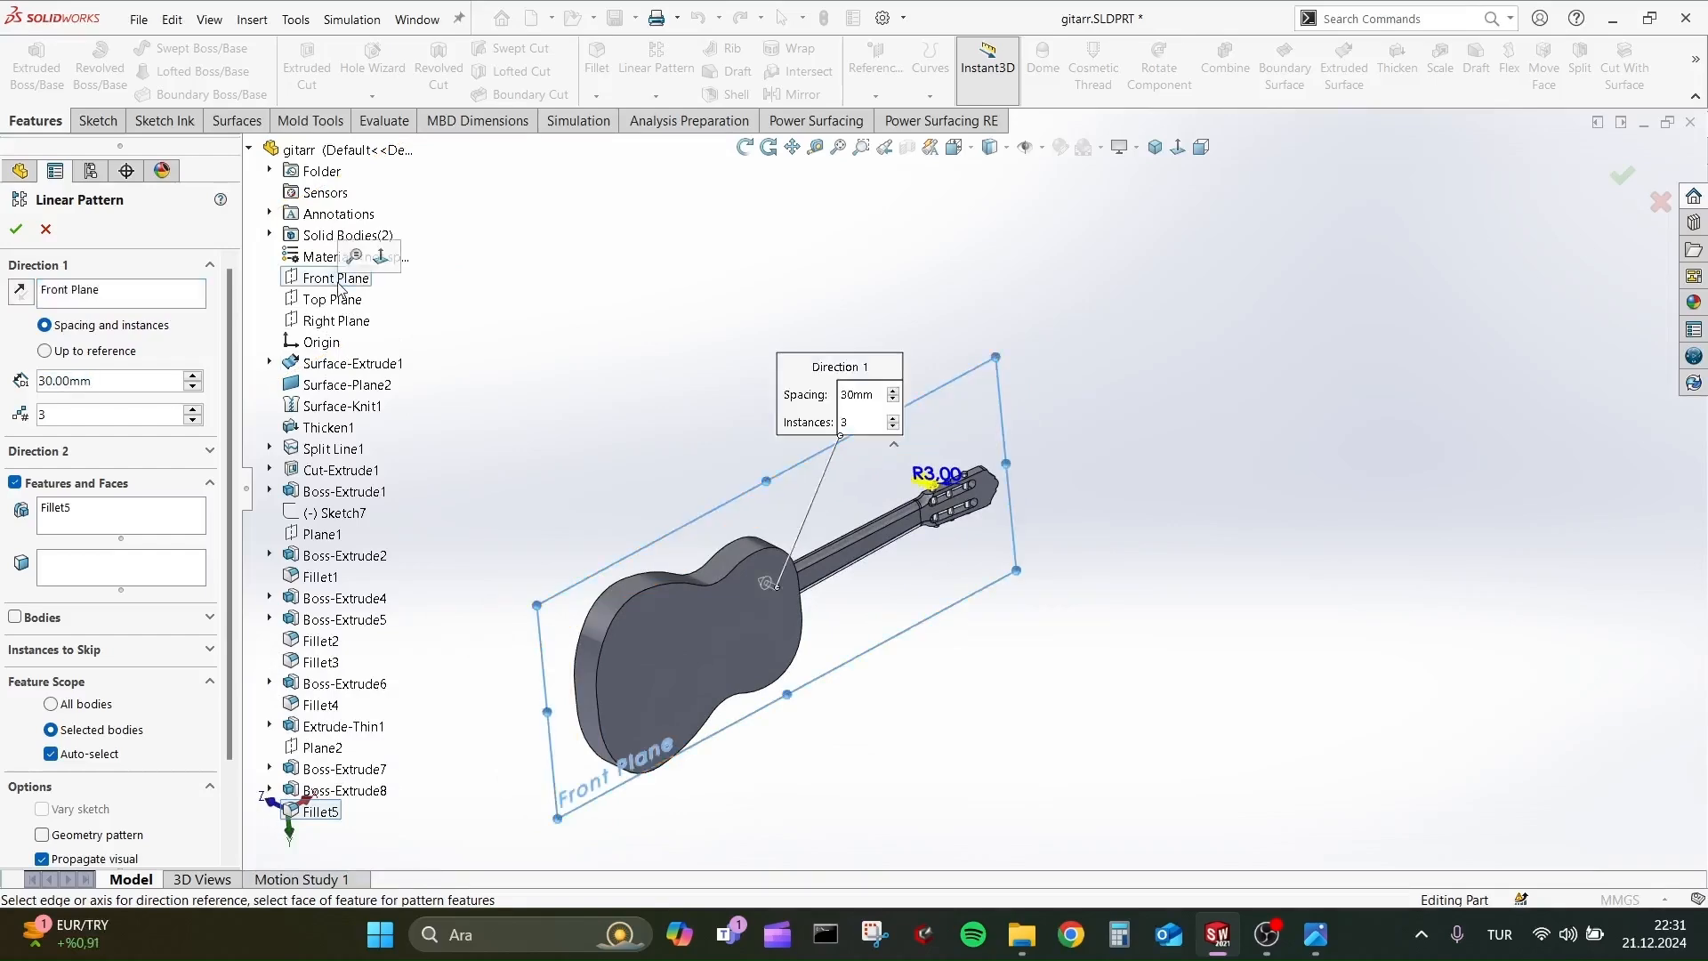
left_click(115, 290)
key("Delete")
left_click(331, 299)
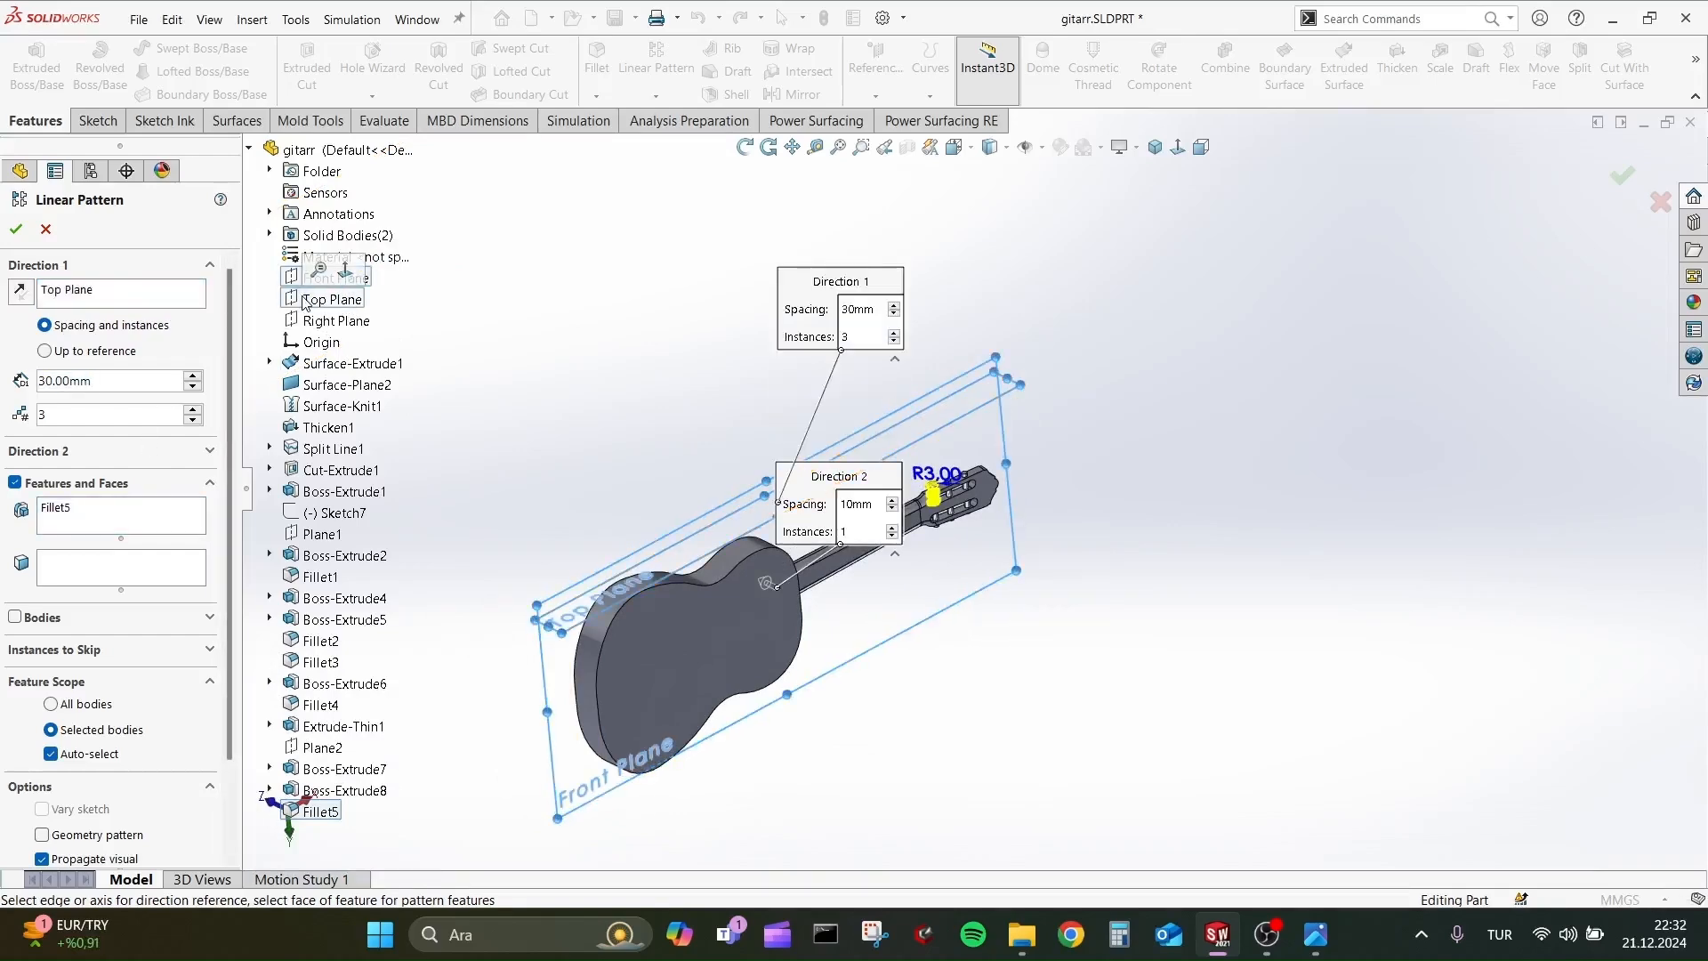
left_click(201, 305)
left_click(337, 320)
scroll(924, 484, "up", 5)
scroll(660, 516, "up", 5)
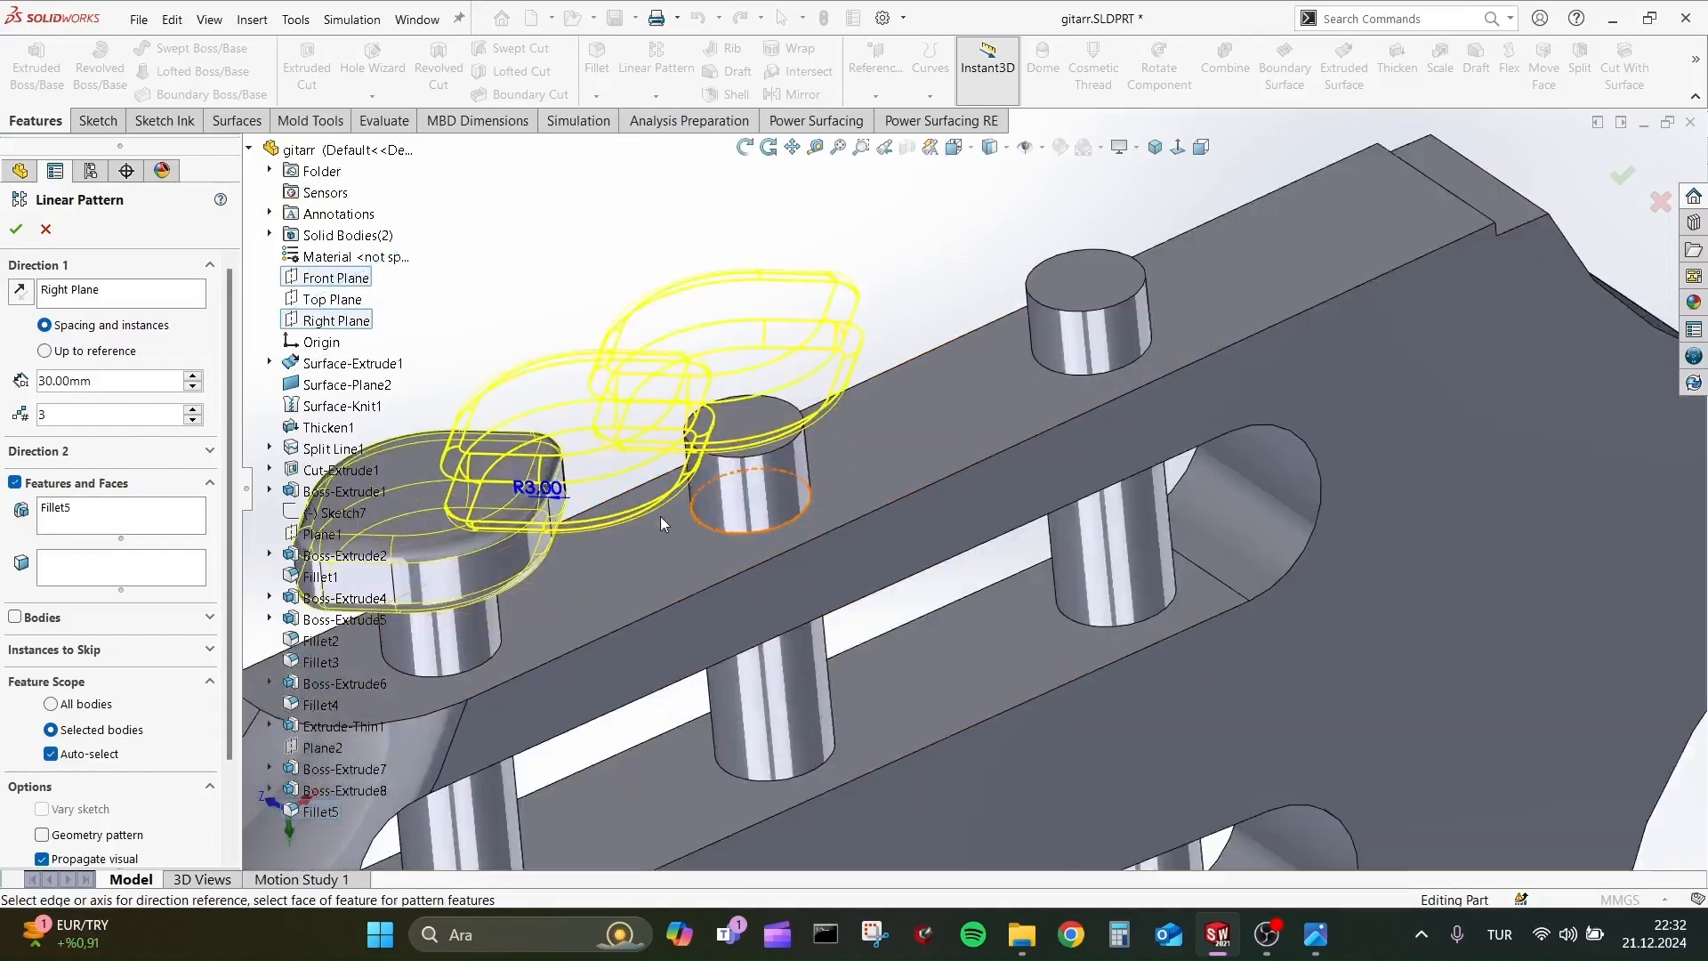
scroll(685, 543, "down", 1)
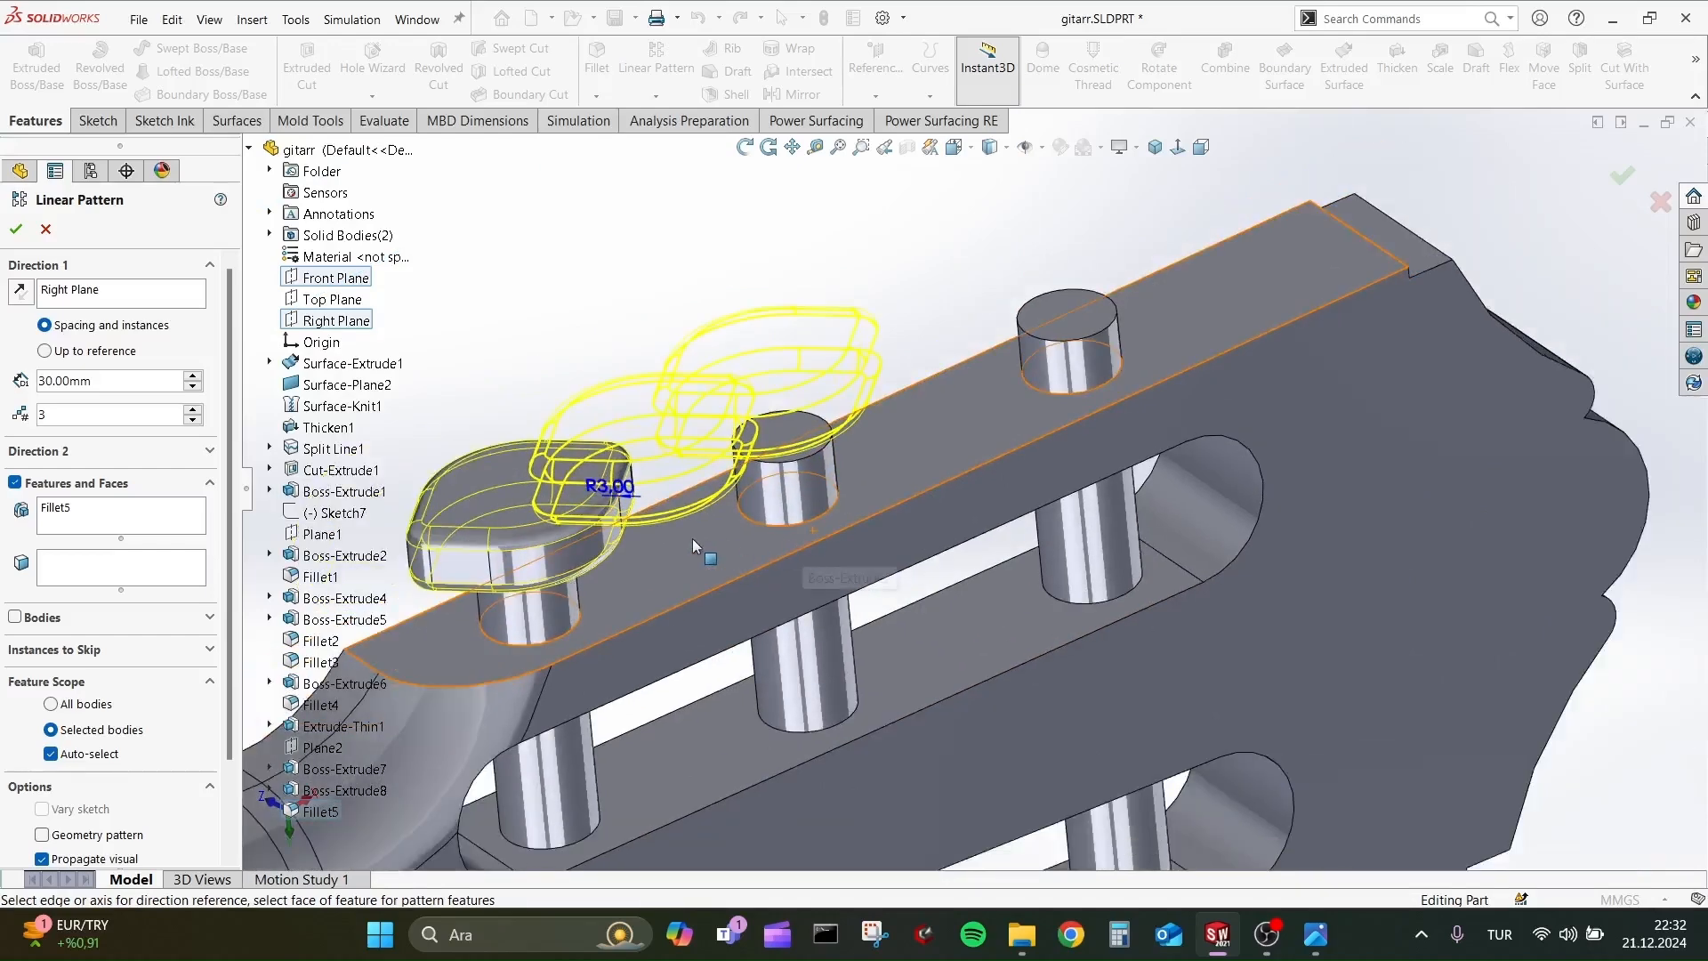
Increase the pattern spacing along the Right Plane direction to 60 mm, and cancel the linear pattern.
left_click(193, 376)
left_click(193, 375)
left_click(193, 376)
middle_click_drag(712, 445, 740, 403)
scroll(810, 484, "down", 5)
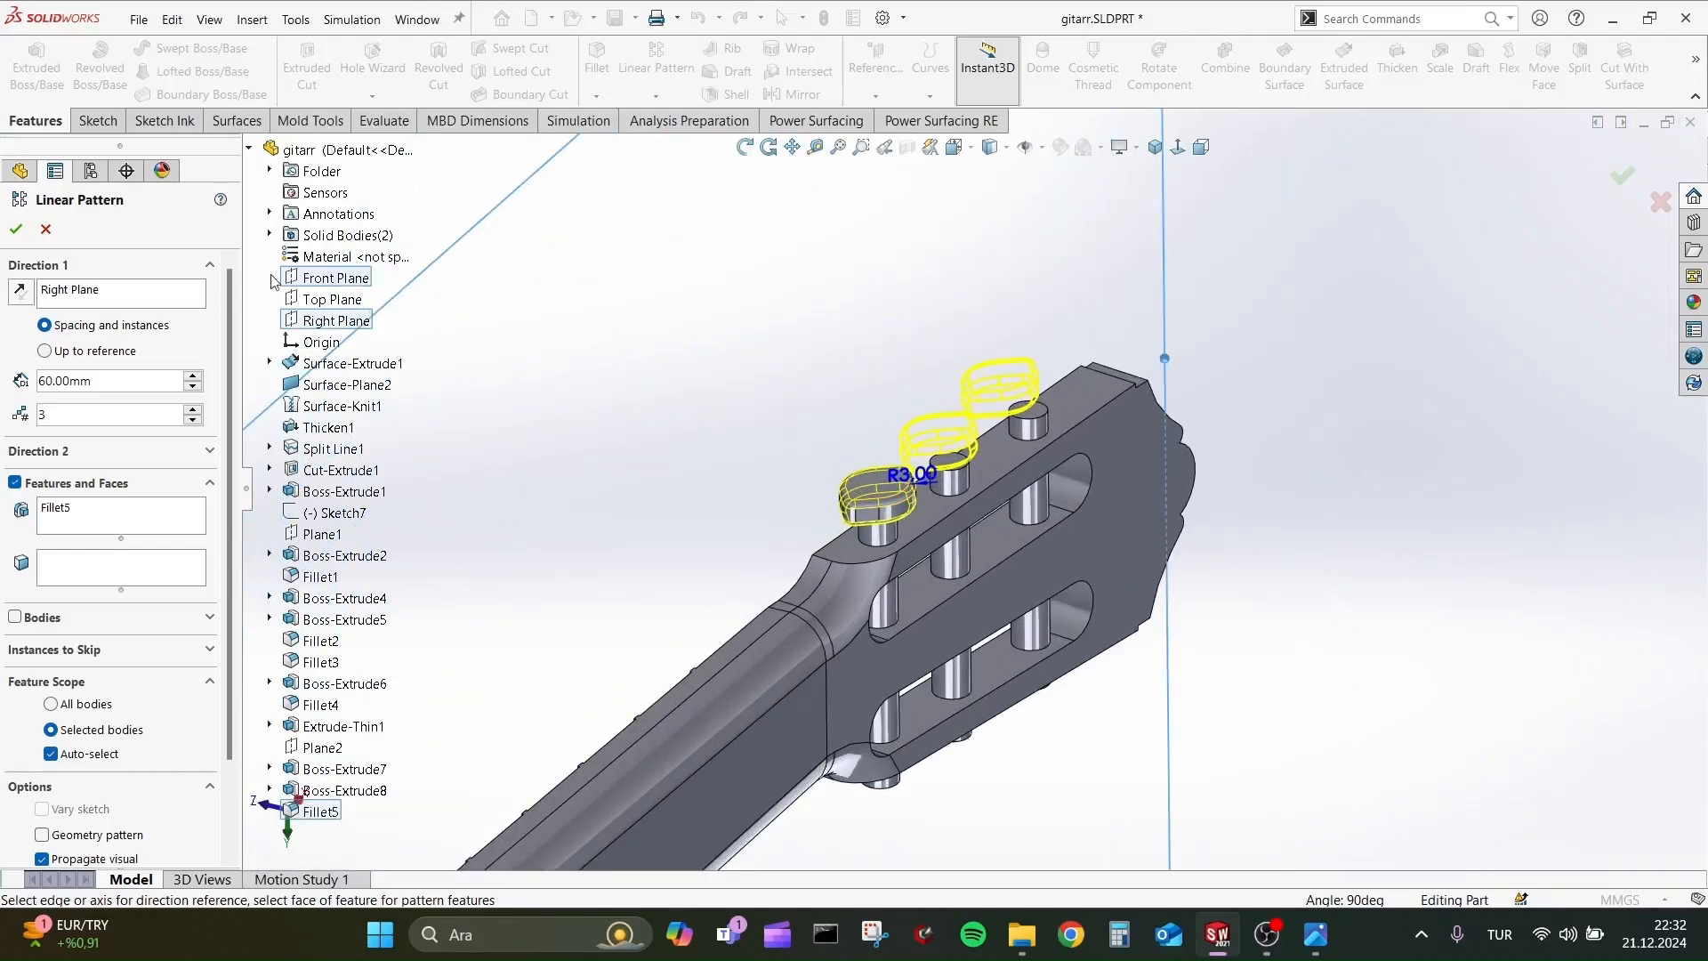
scroll(996, 382, "up", 5)
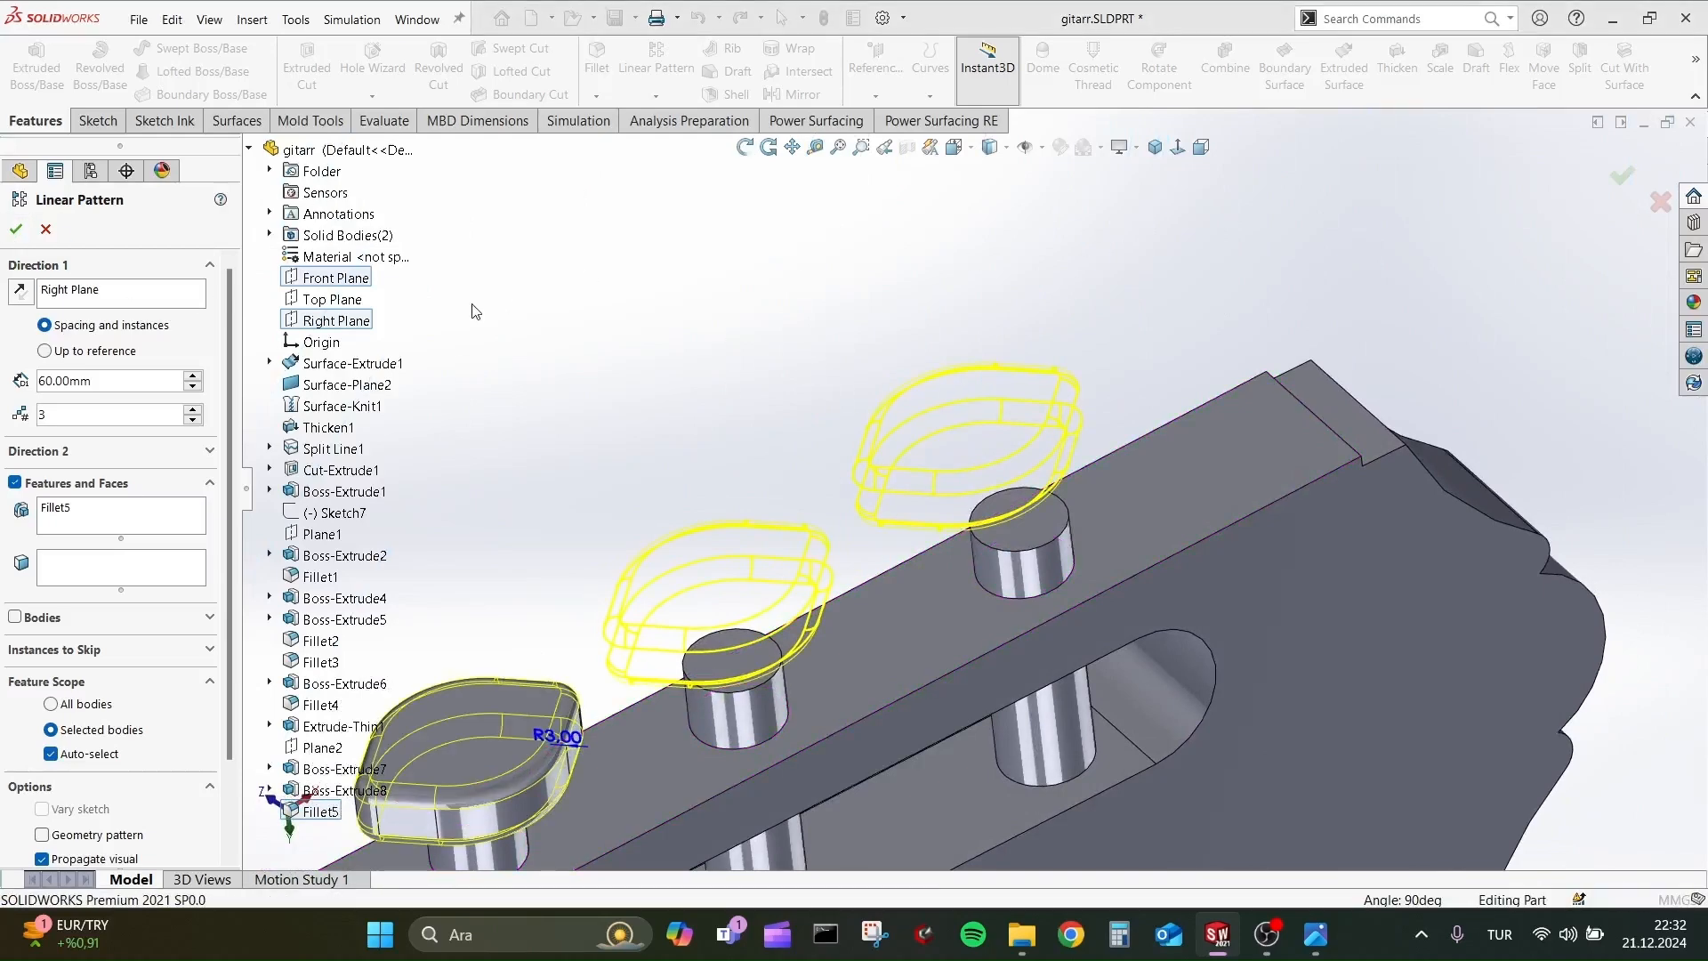
key("Escape")
Start the Move/Copy Body command and select the filleted peg-head body as the body to move.
scroll(755, 415, "down", 4)
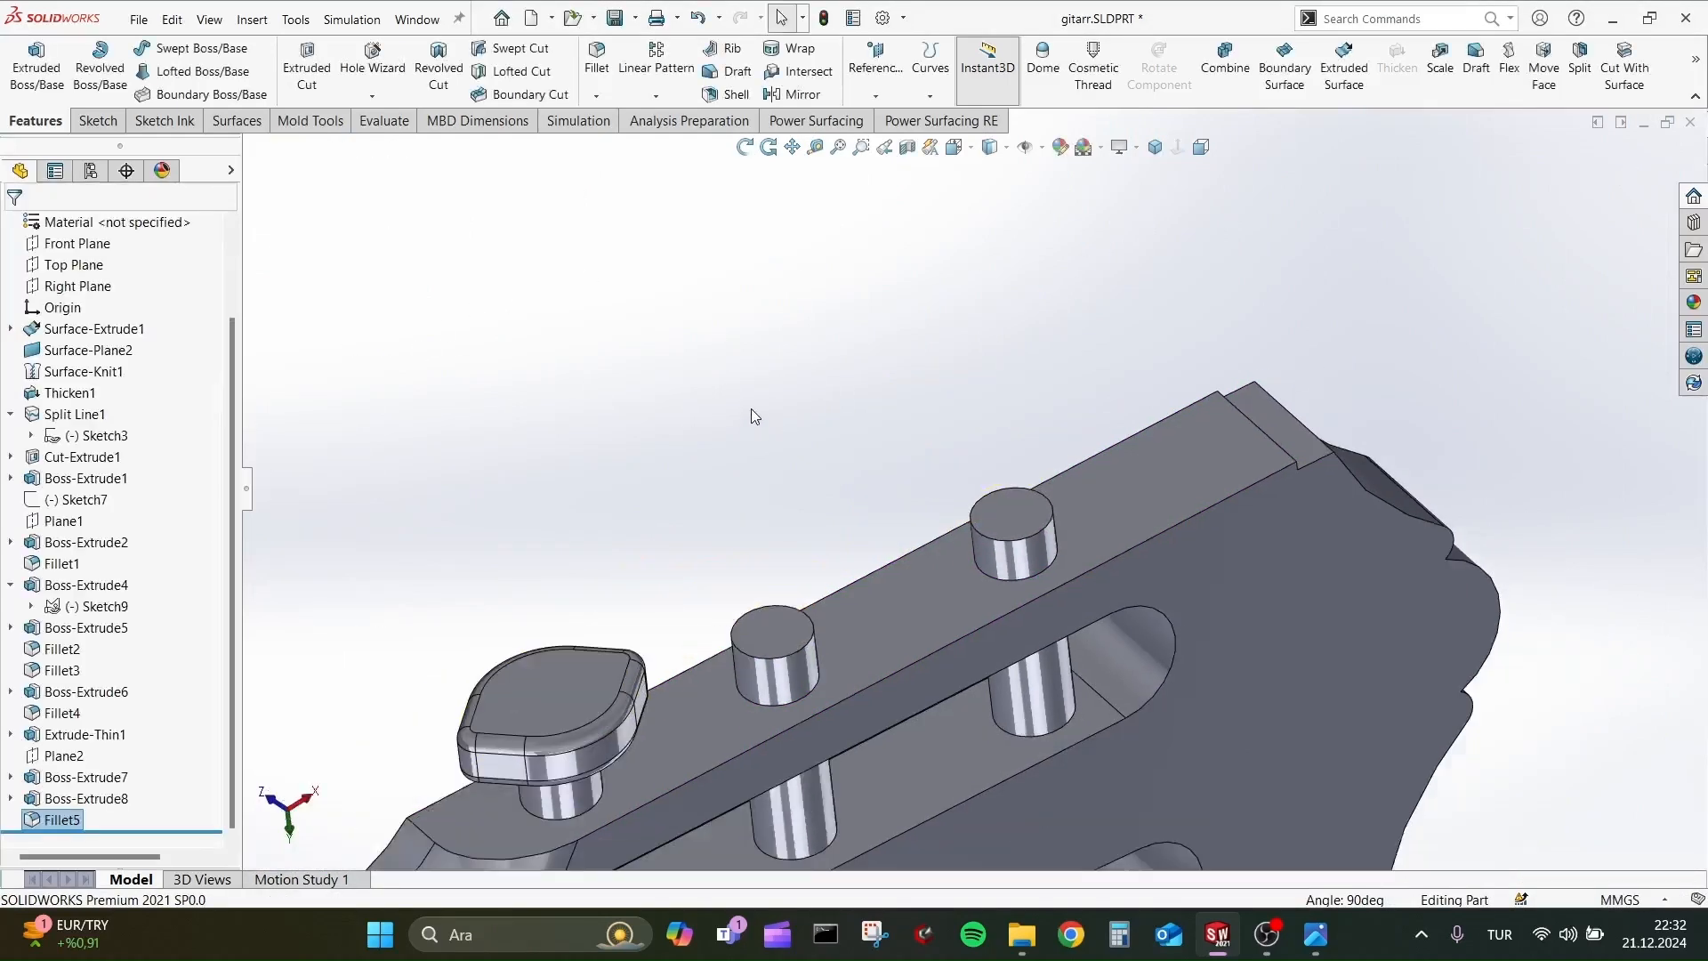
scroll(752, 436, "up", 1)
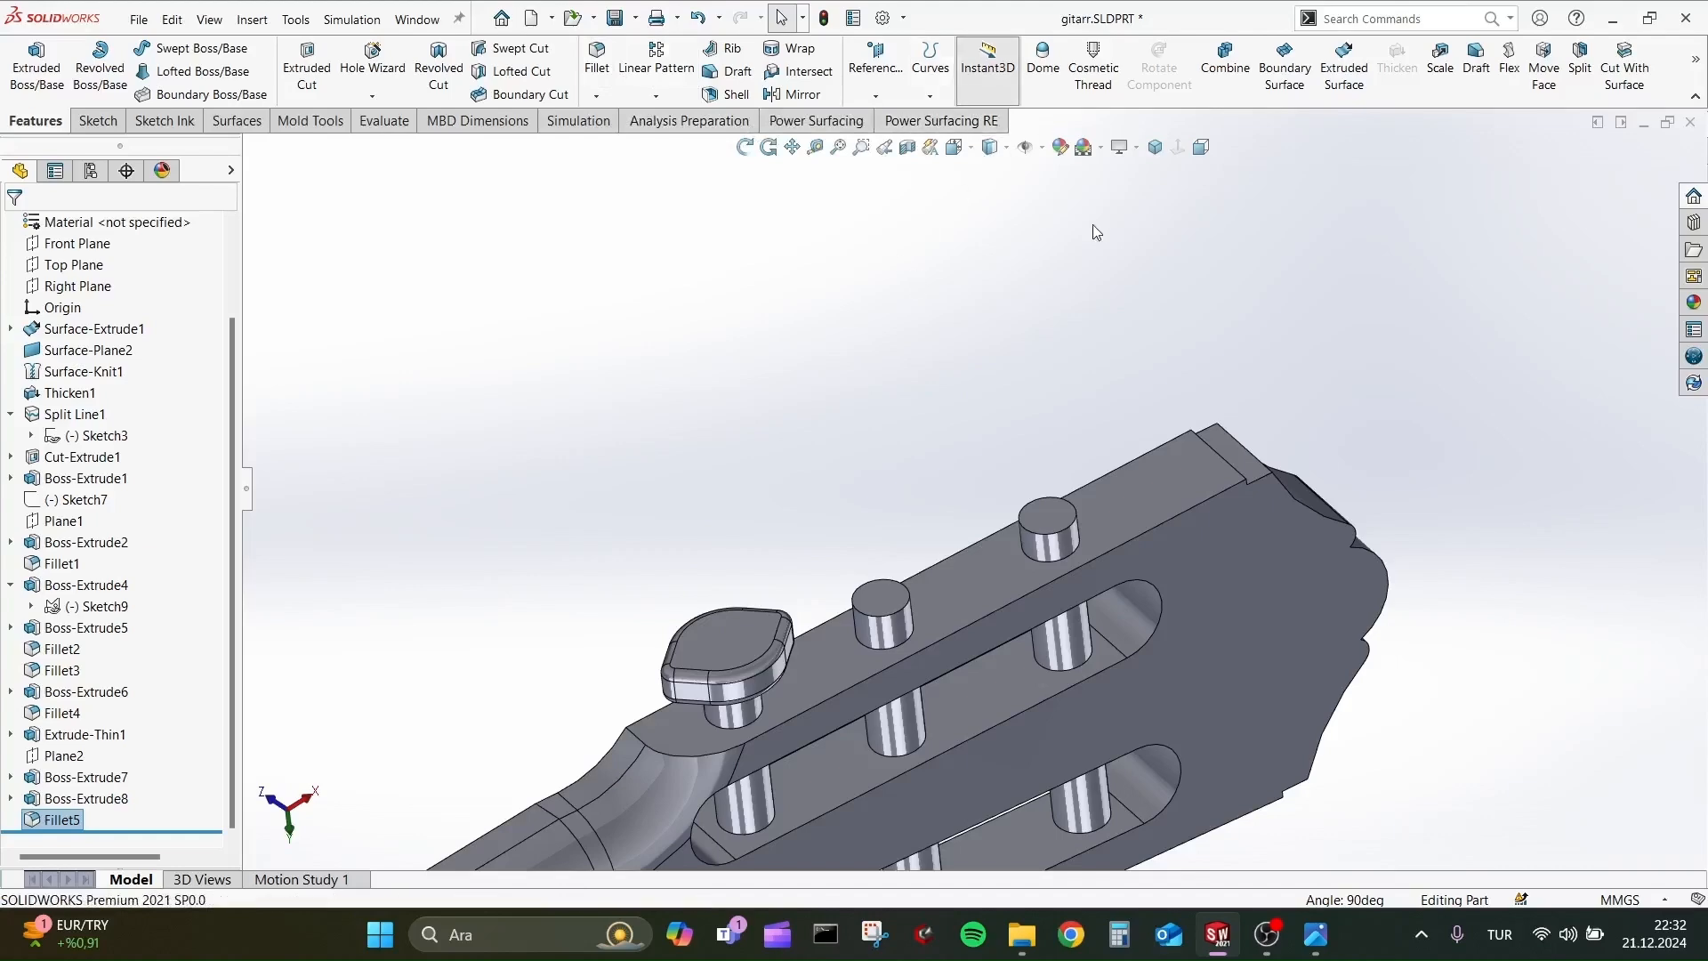
middle_click_drag(819, 480, 405, 351)
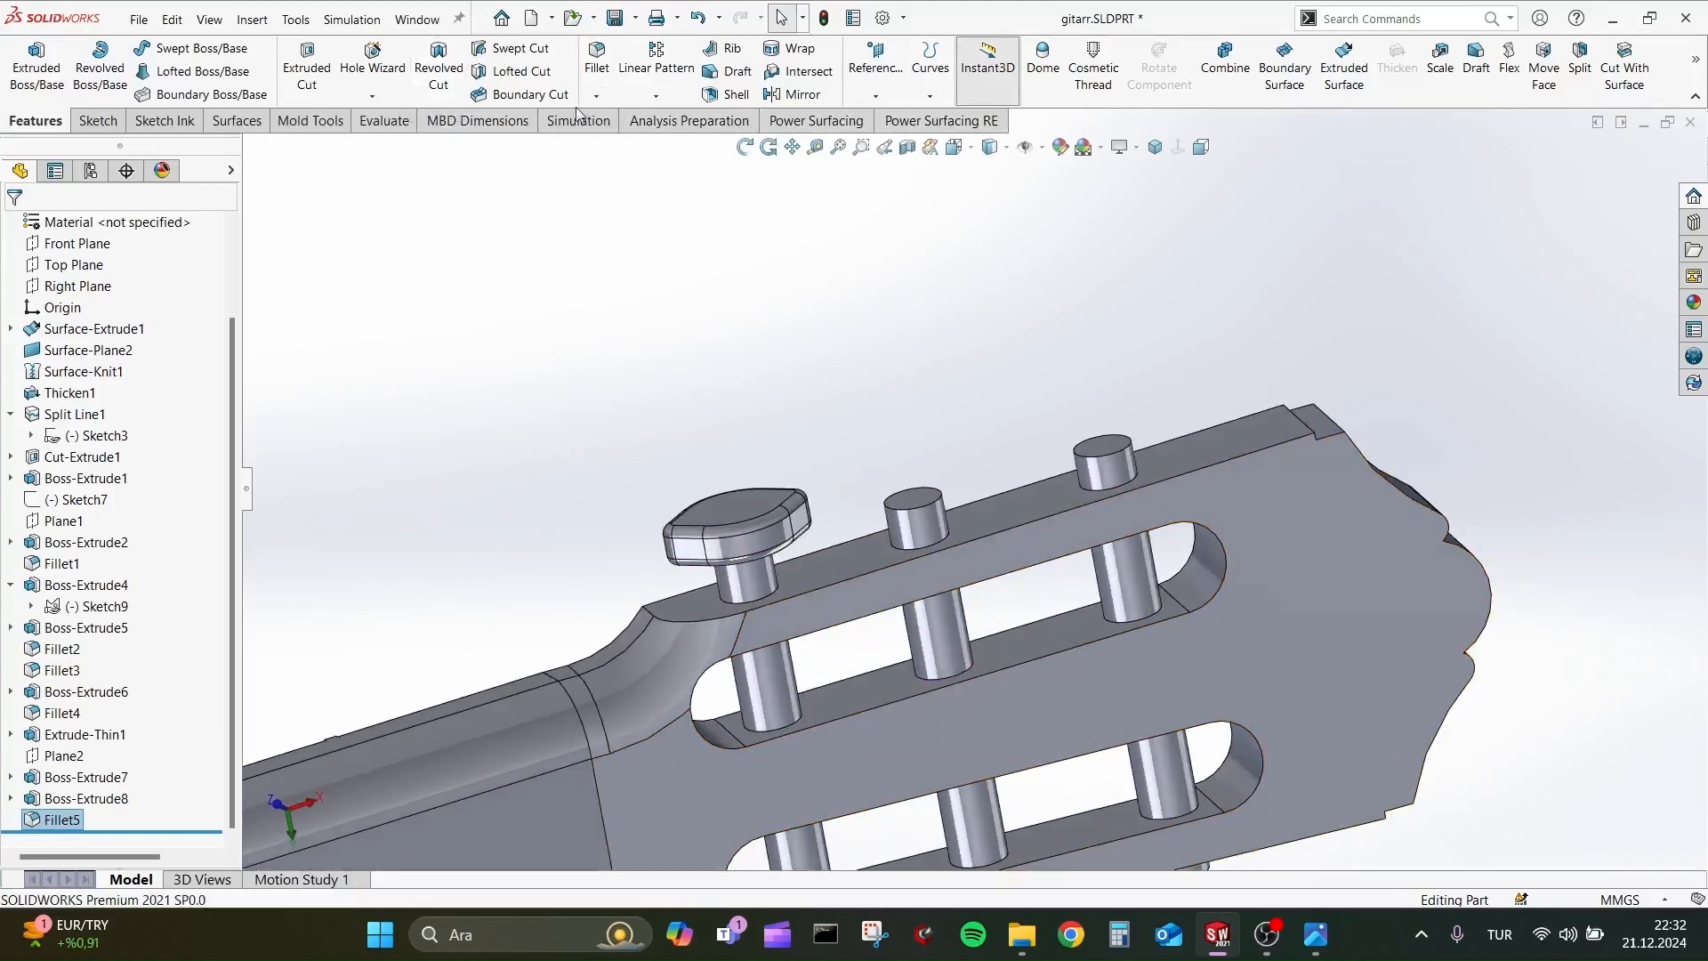
left_click(678, 96)
left_click(1696, 61)
left_click(1551, 96)
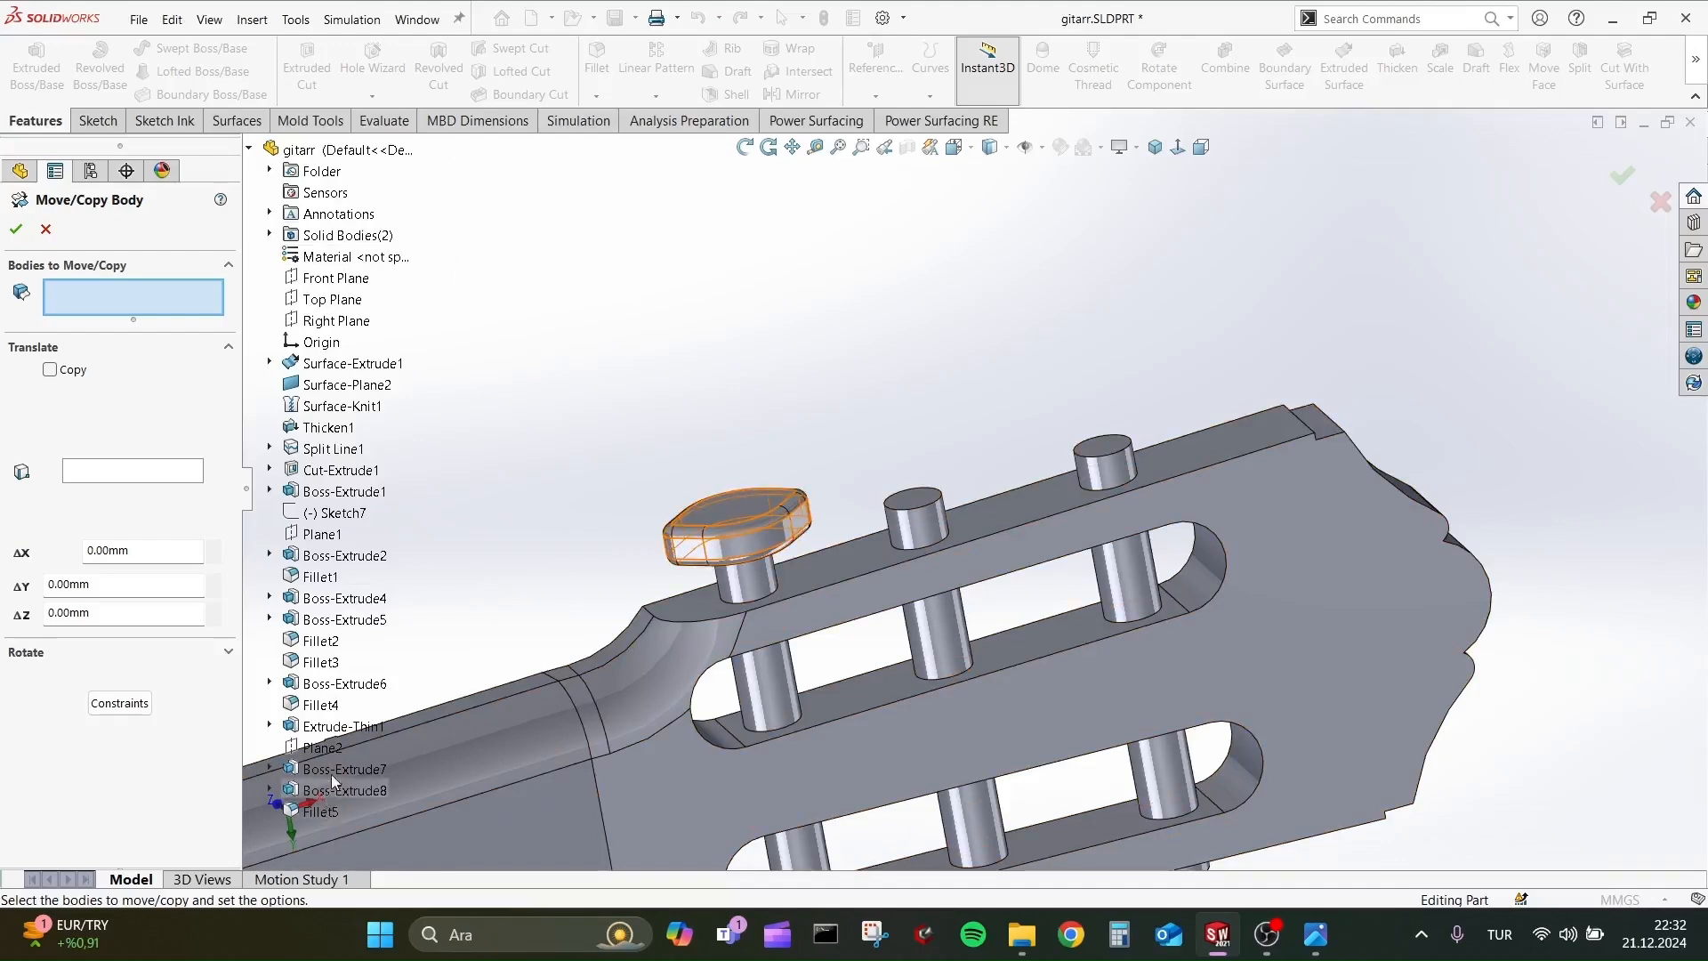
left_click(333, 782)
left_click(983, 569)
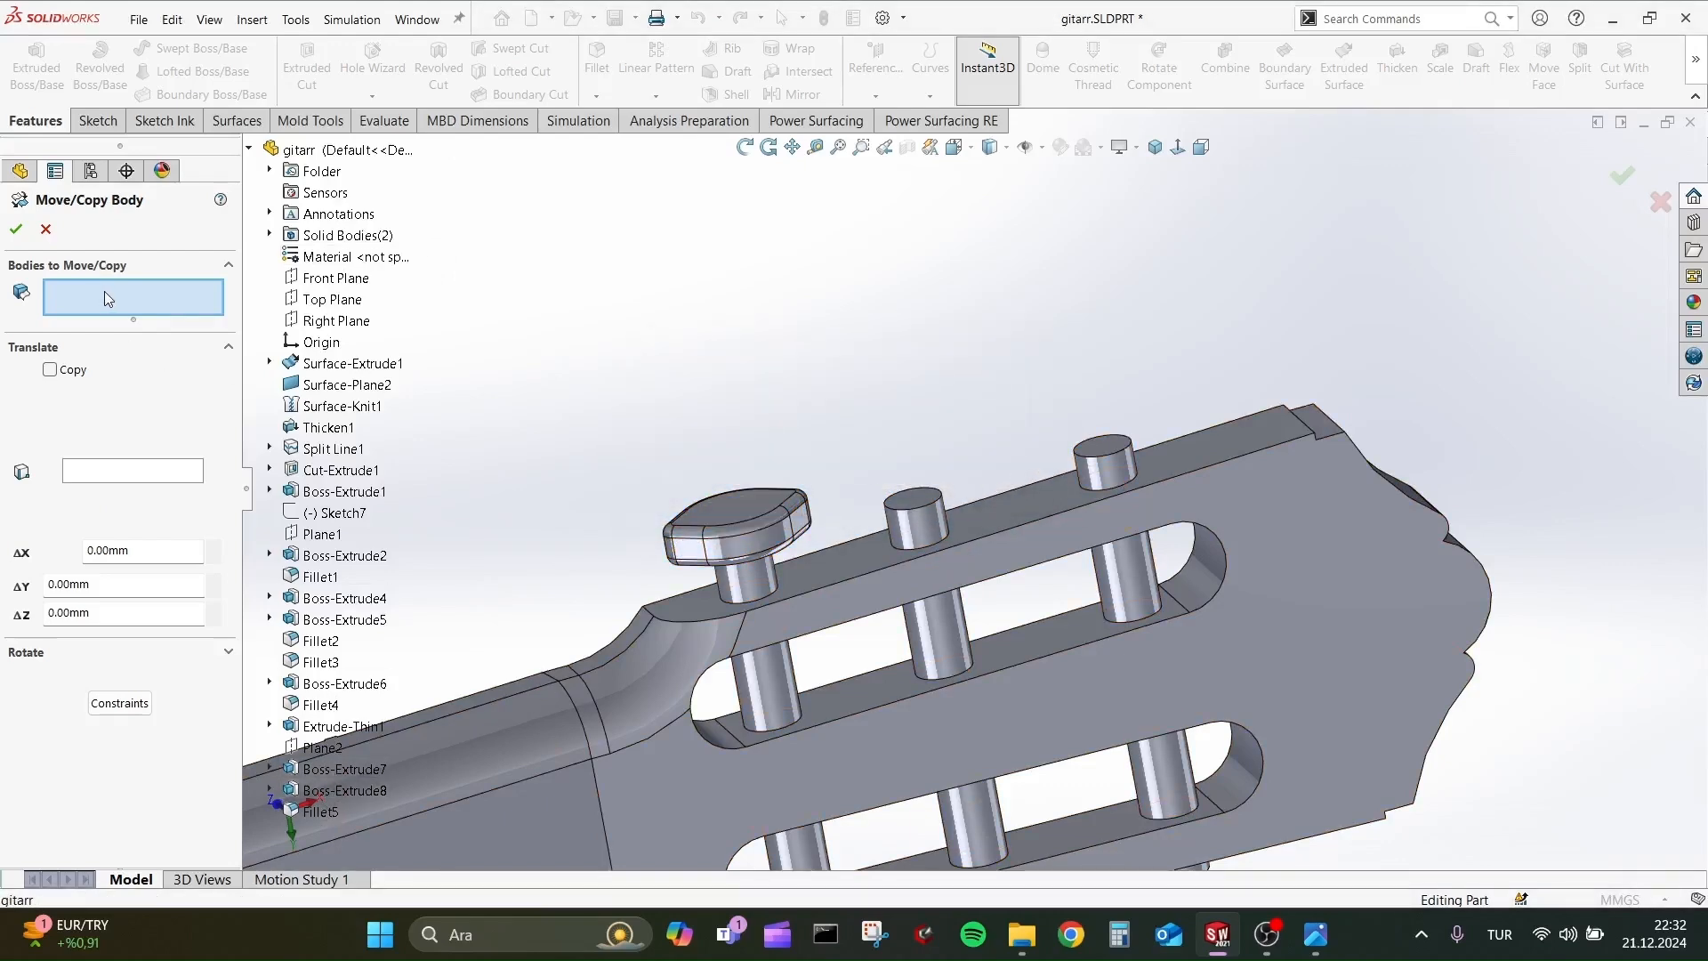
left_click(343, 812)
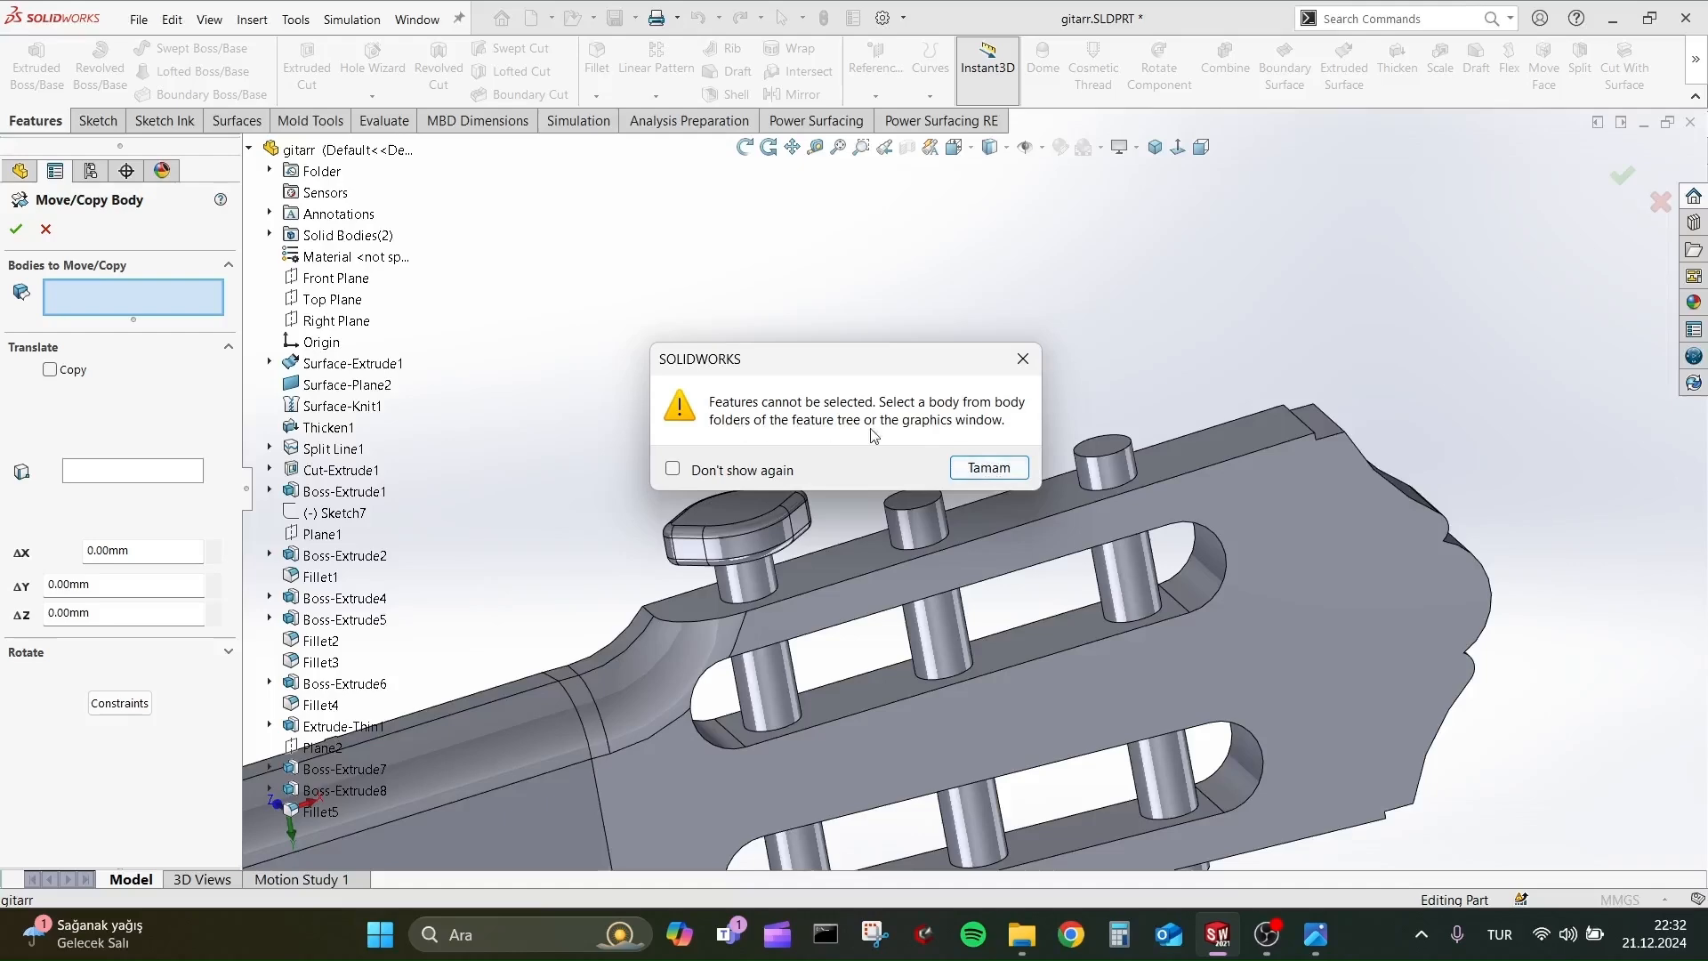
left_click(987, 468)
left_click(832, 534)
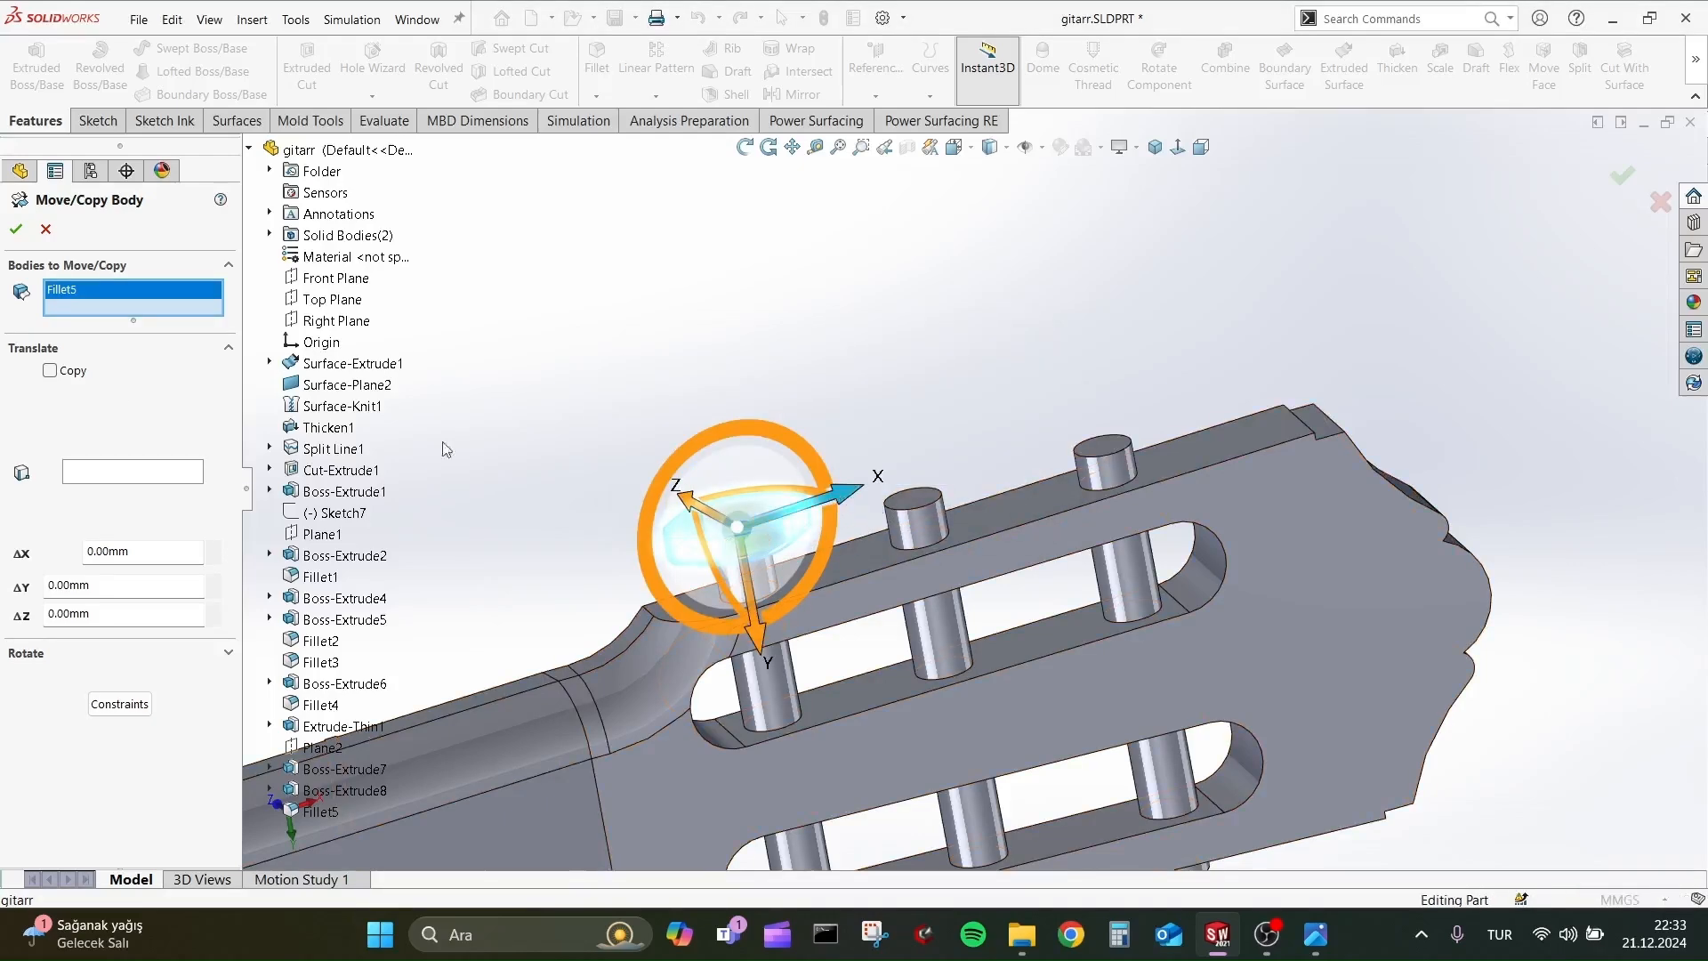
Make two copies of the peg-head body, spaced 64 mm along X and -10 mm along Z.
left_click(183, 404)
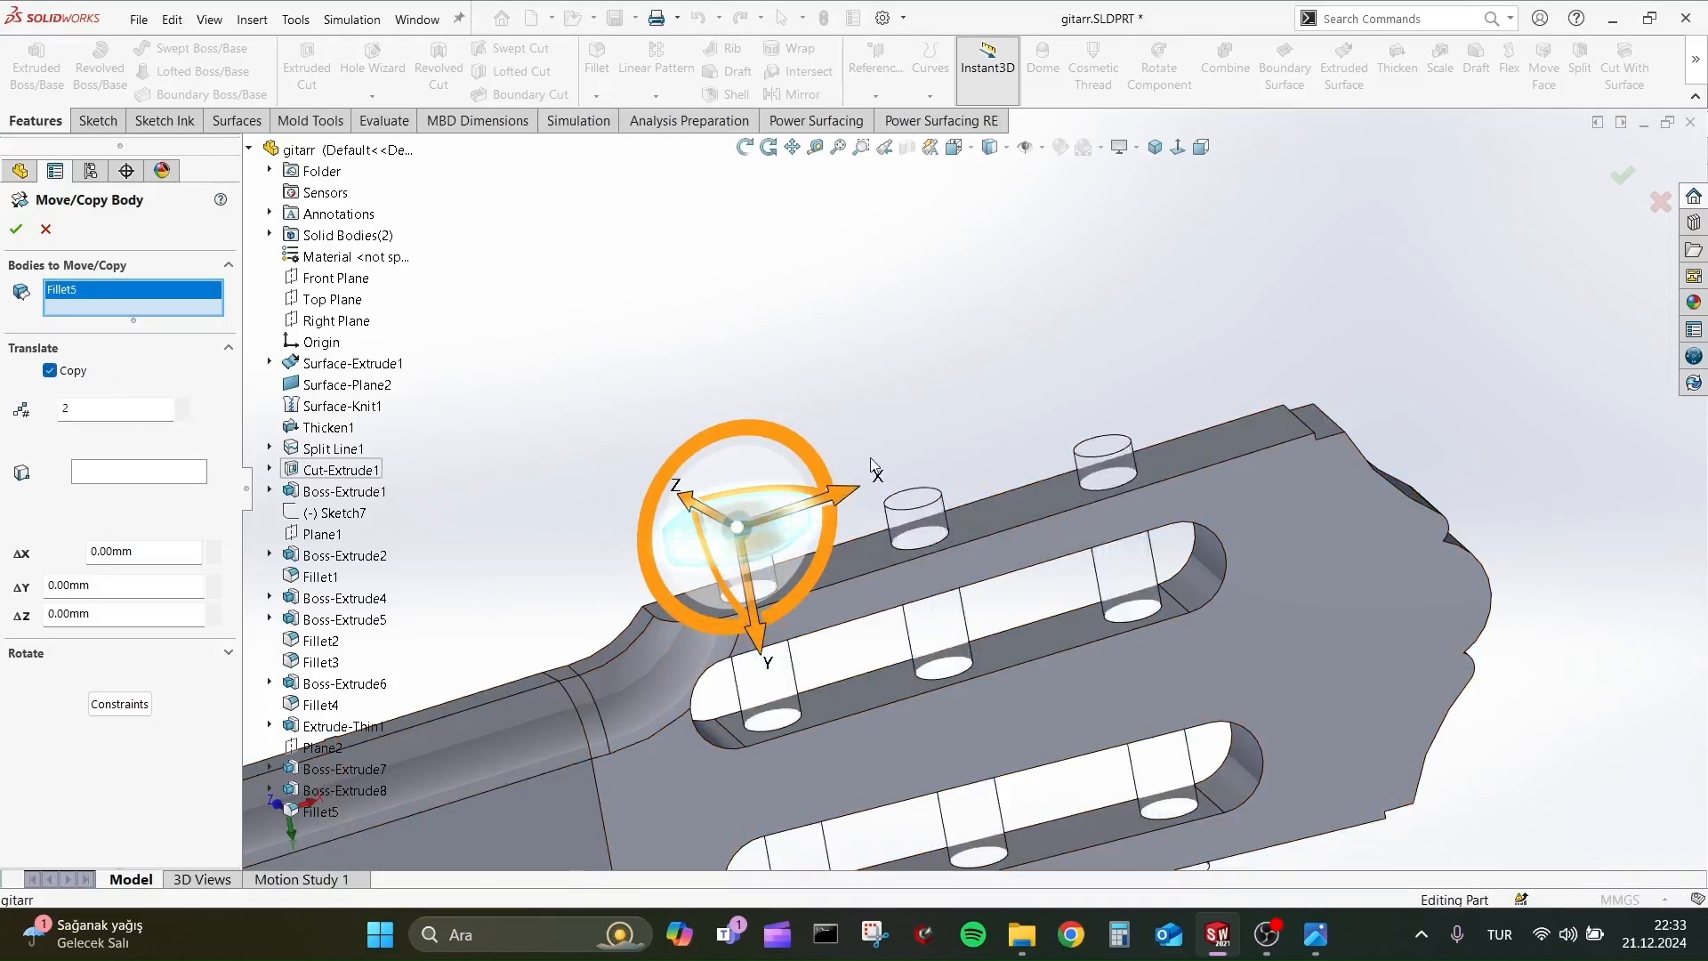
left_click_drag(840, 490, 1043, 460)
scroll(1050, 463, "down", 3)
middle_click_drag(1054, 465, 1229, 477)
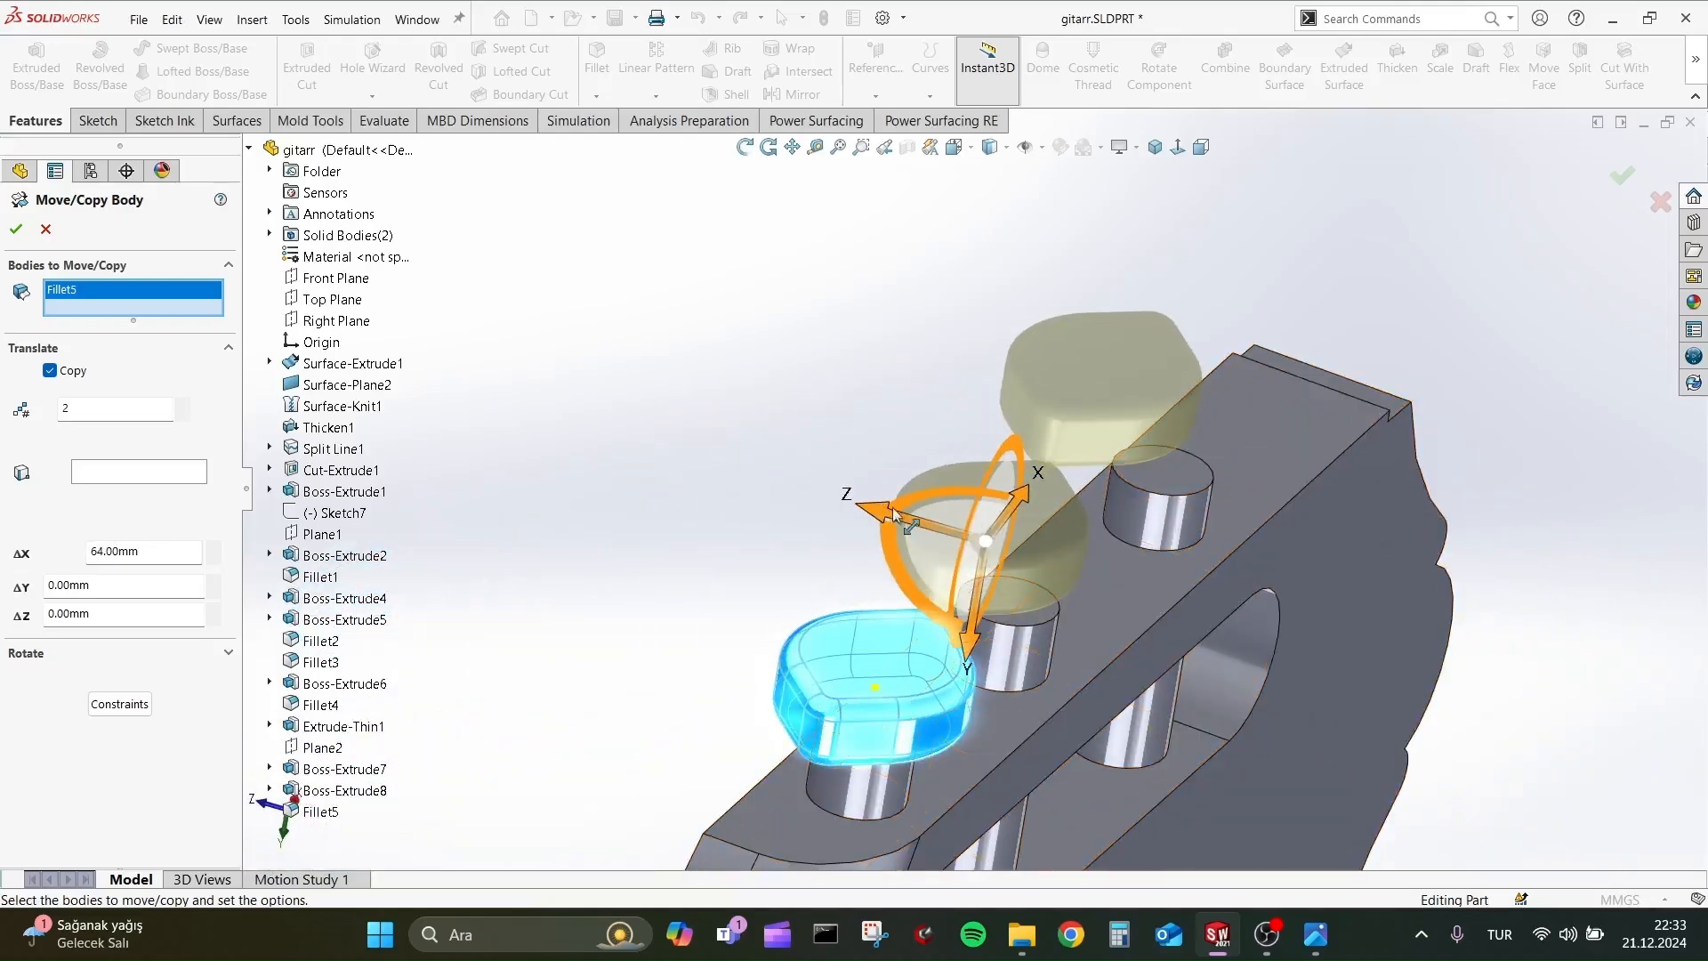
left_click(205, 584)
left_click(214, 620)
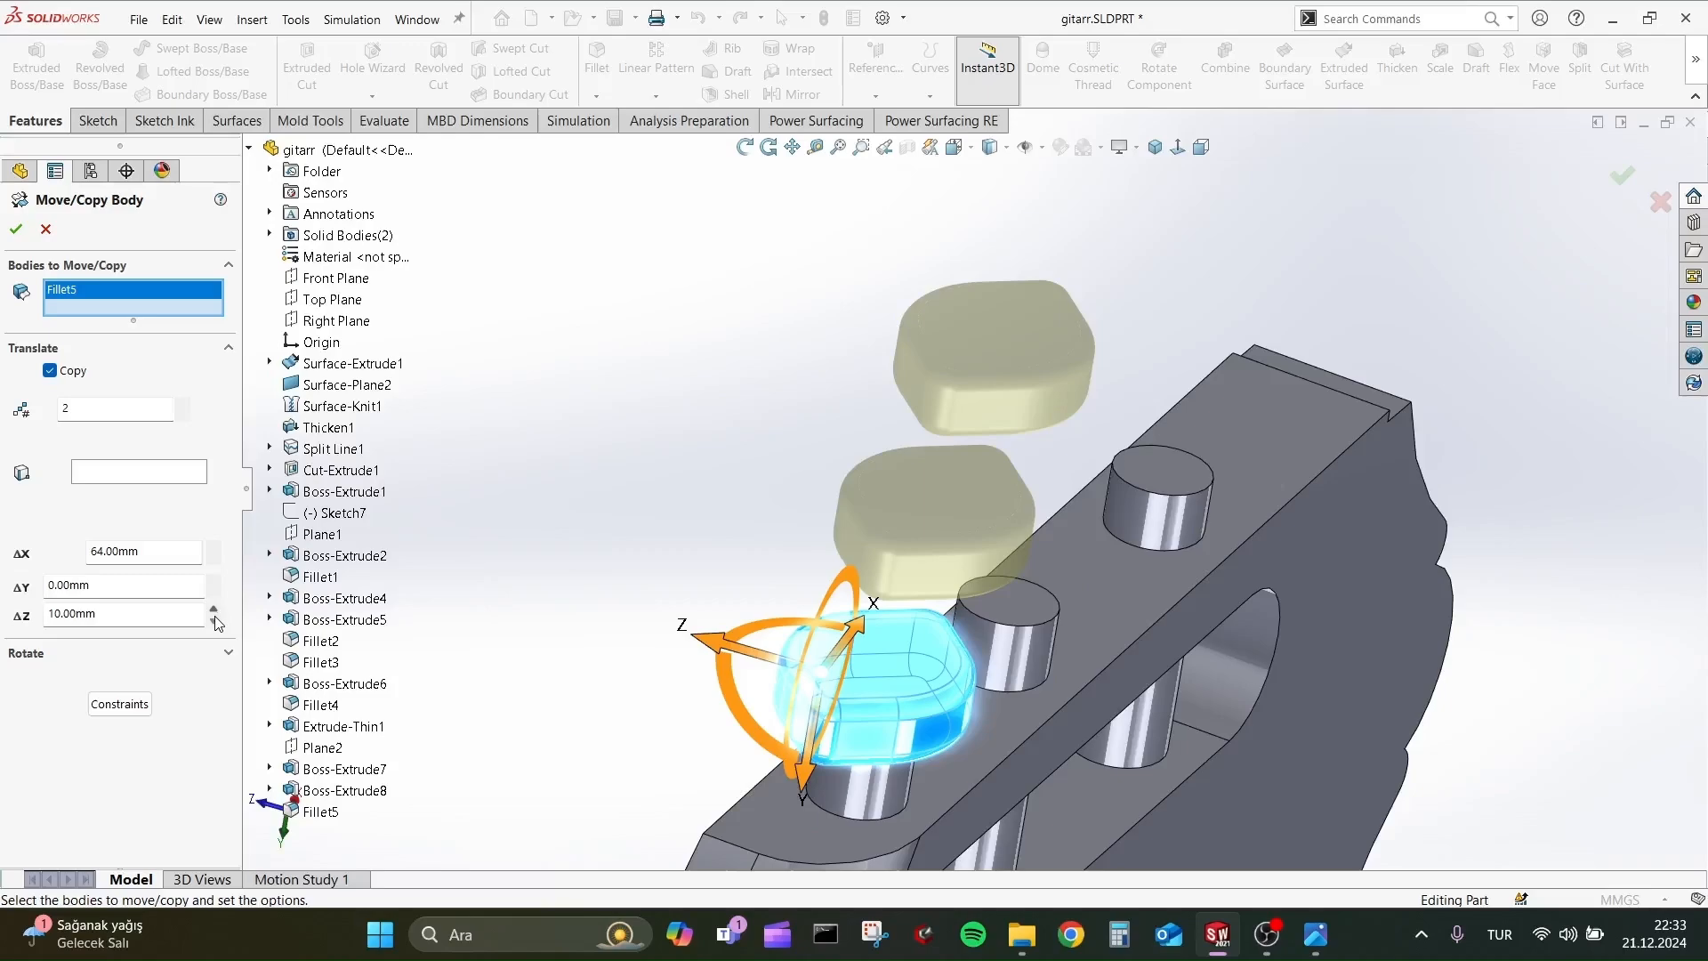
scroll(552, 488, "up", 5)
scroll(1192, 673, "down", 6)
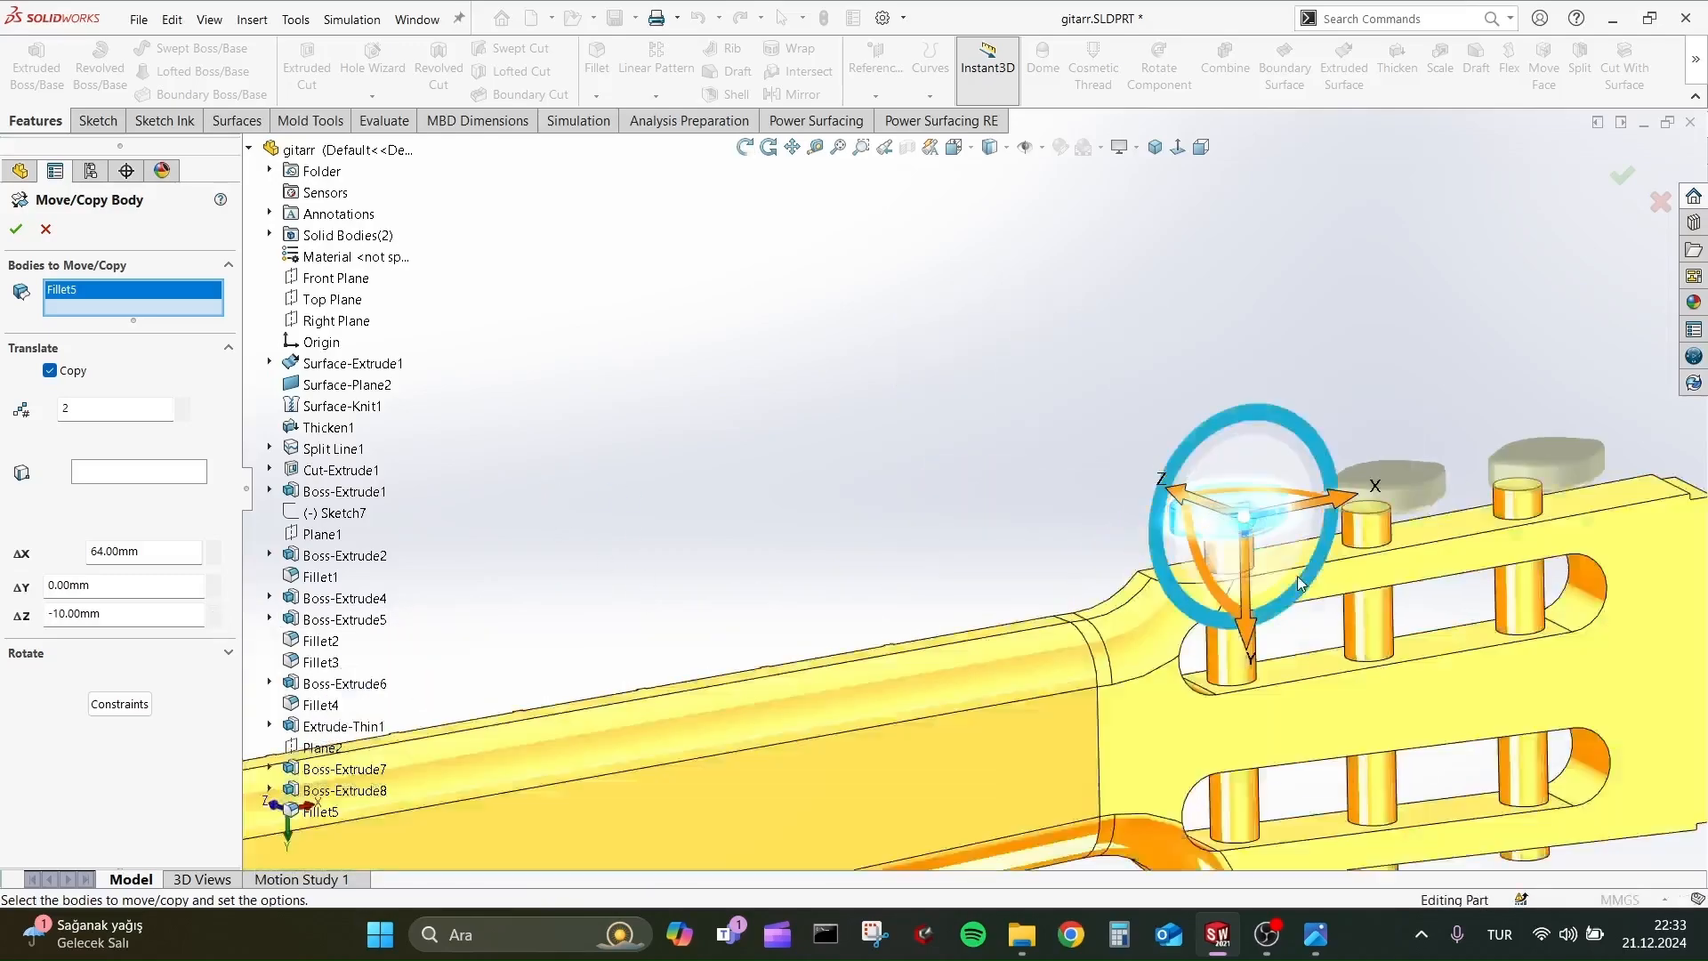
middle_click_drag(1191, 674, 952, 437)
scroll(951, 437, "up", 3)
scroll(952, 445, "down", 3)
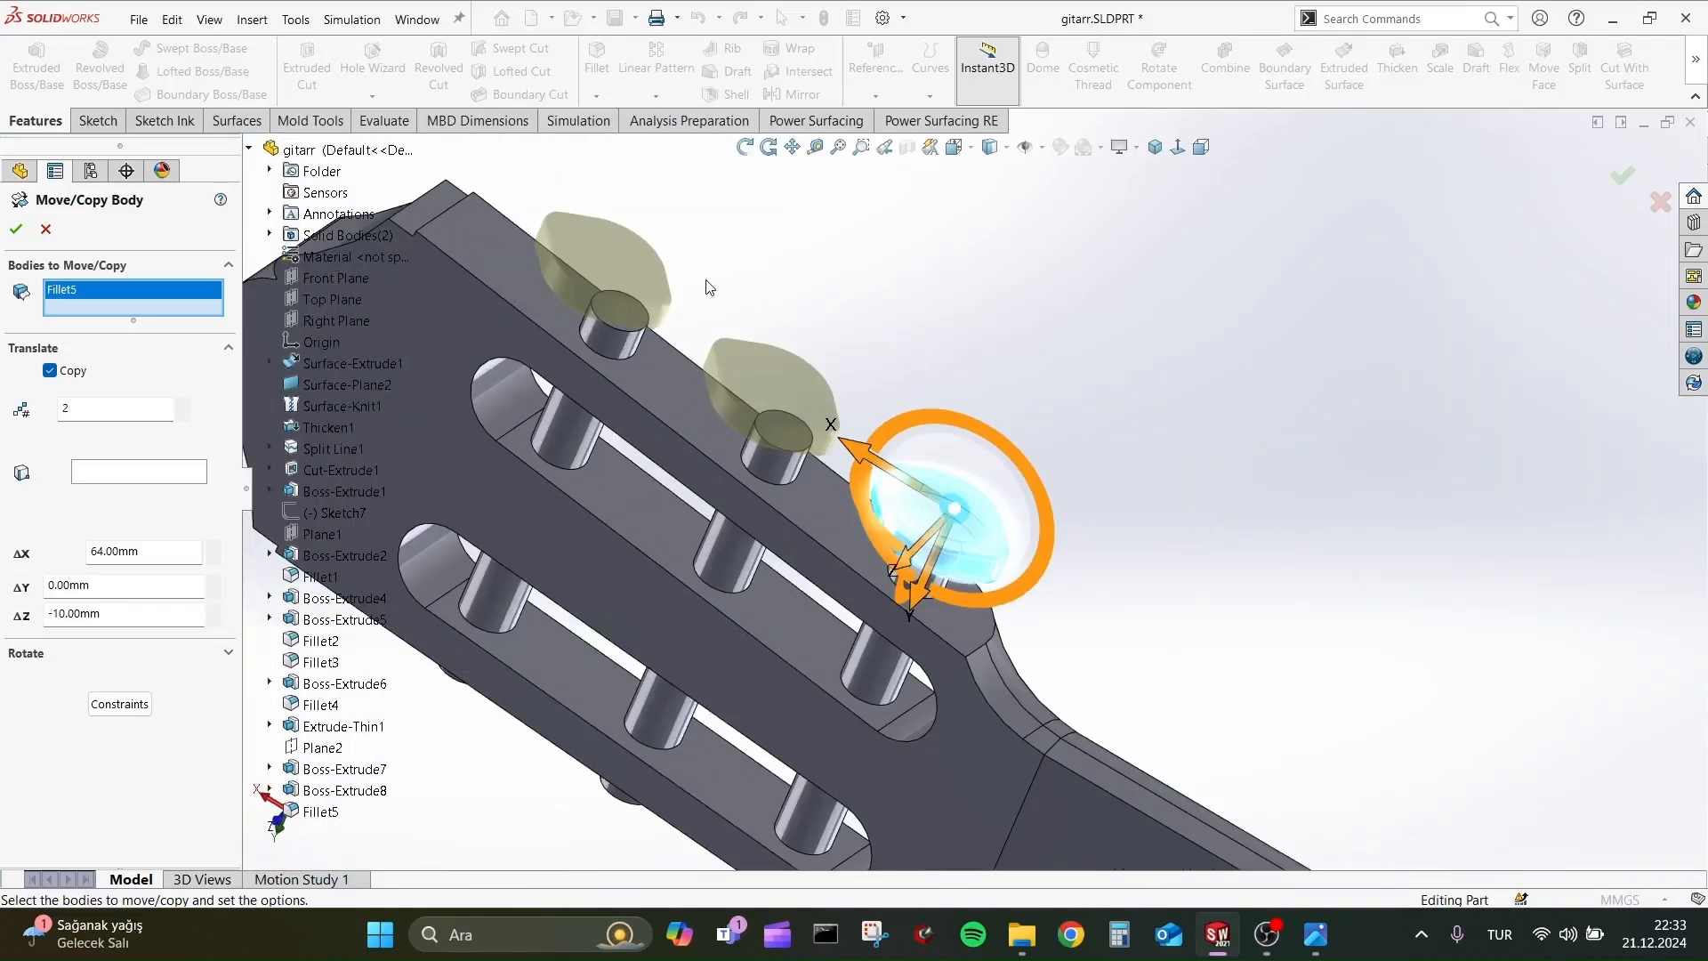
Set the peg-head copies' offset to 55 mm in X and -5 mm in Z, and apply the copy.
left_click(170, 552)
key("Return")
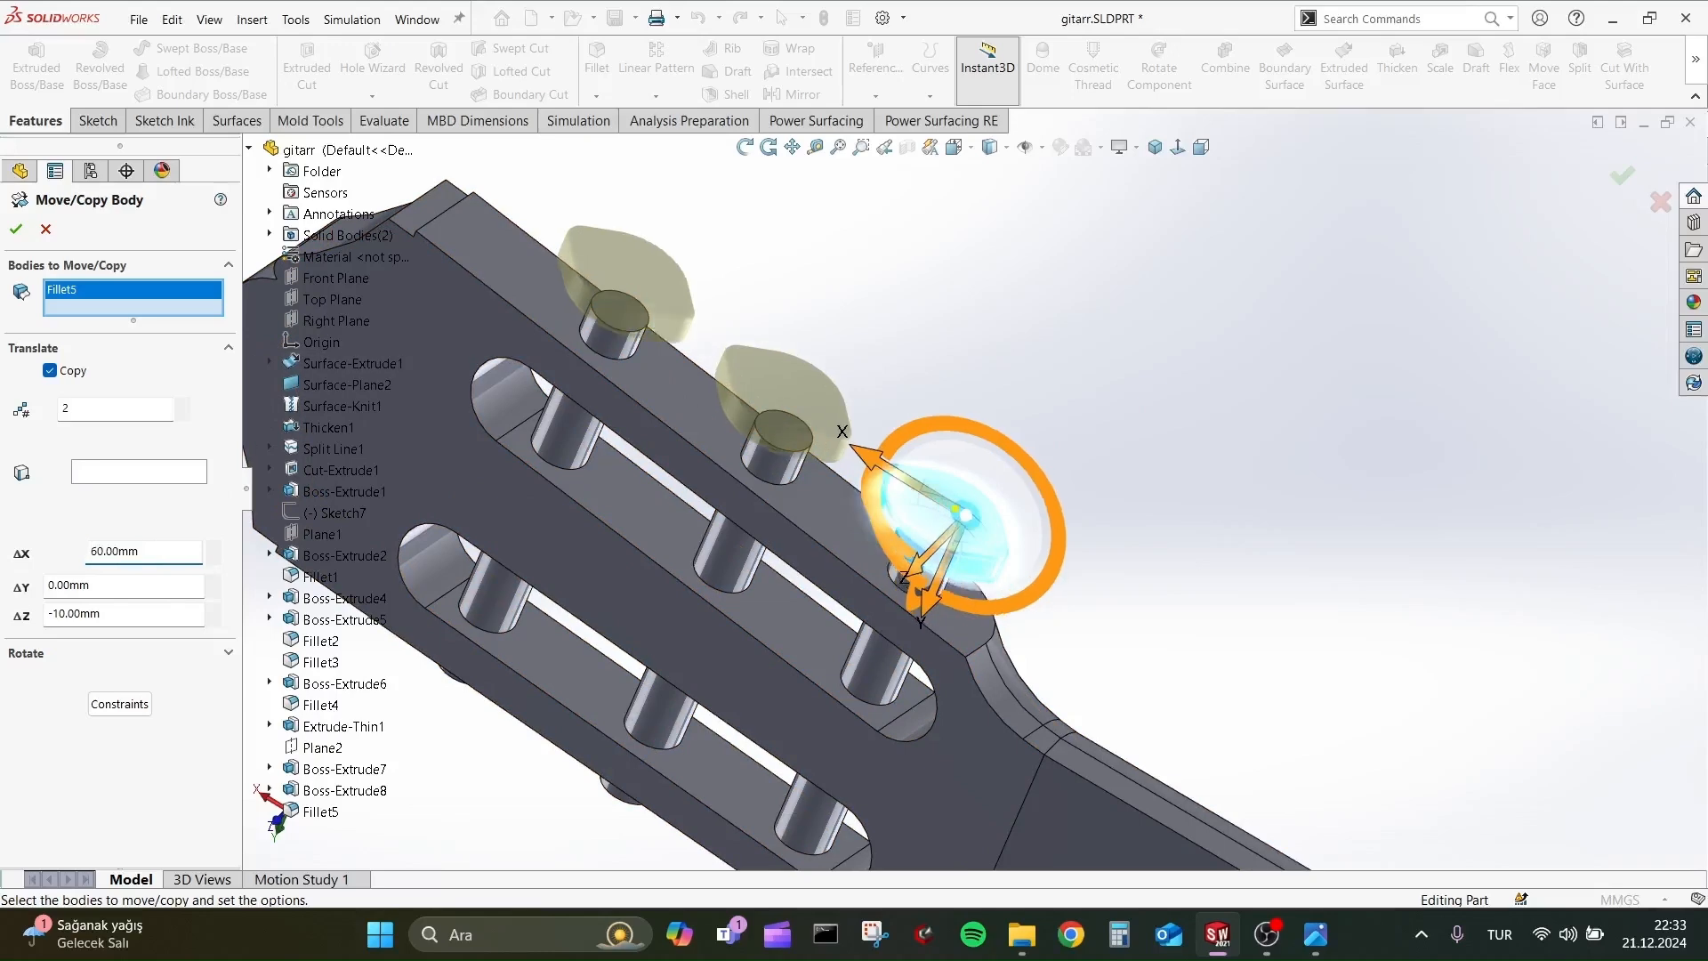
type("55")
key("Return")
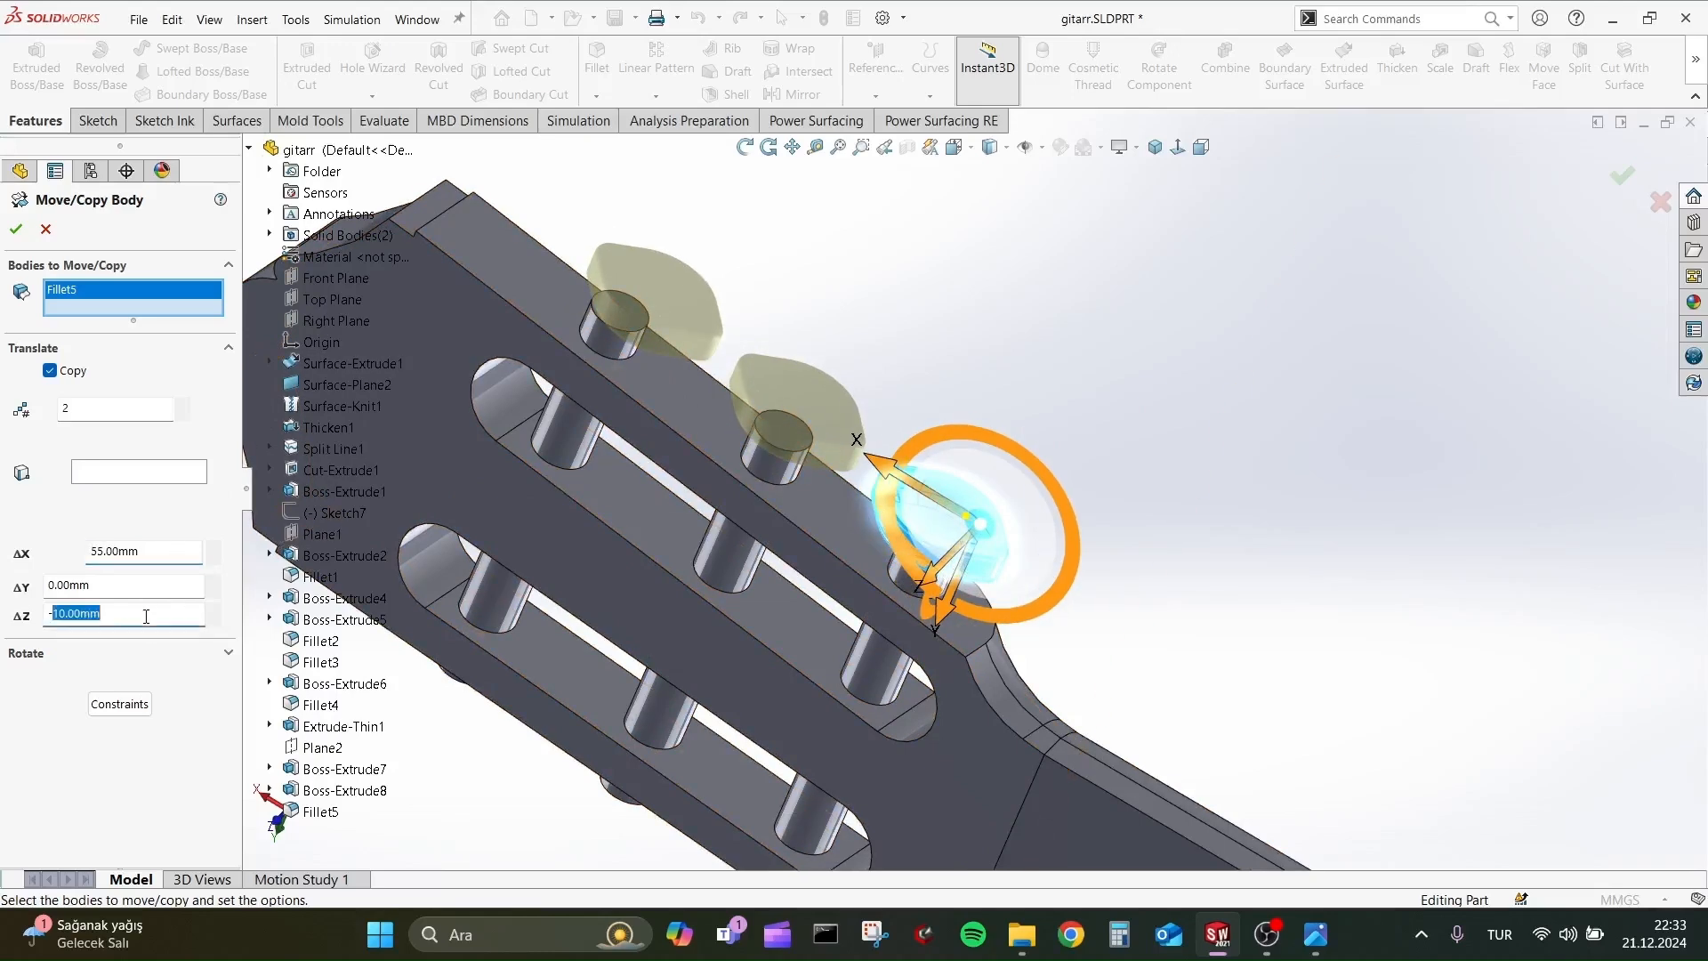
type("-5")
key("Return")
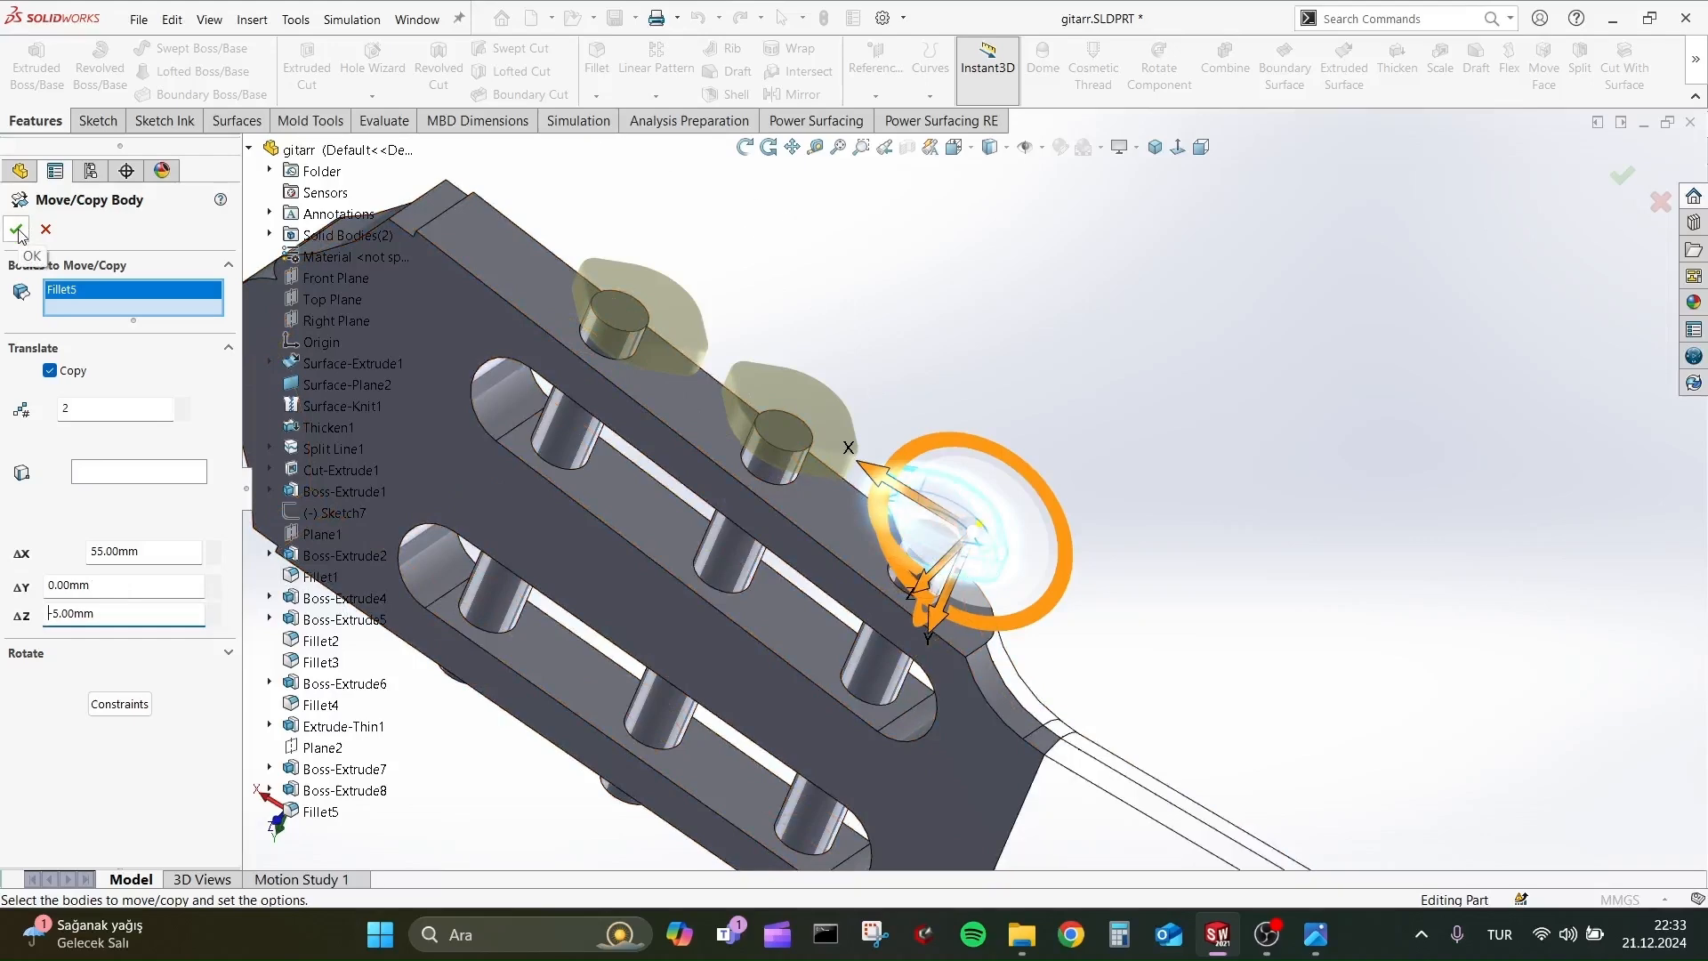
middle_click_drag(1245, 333, 1166, 303)
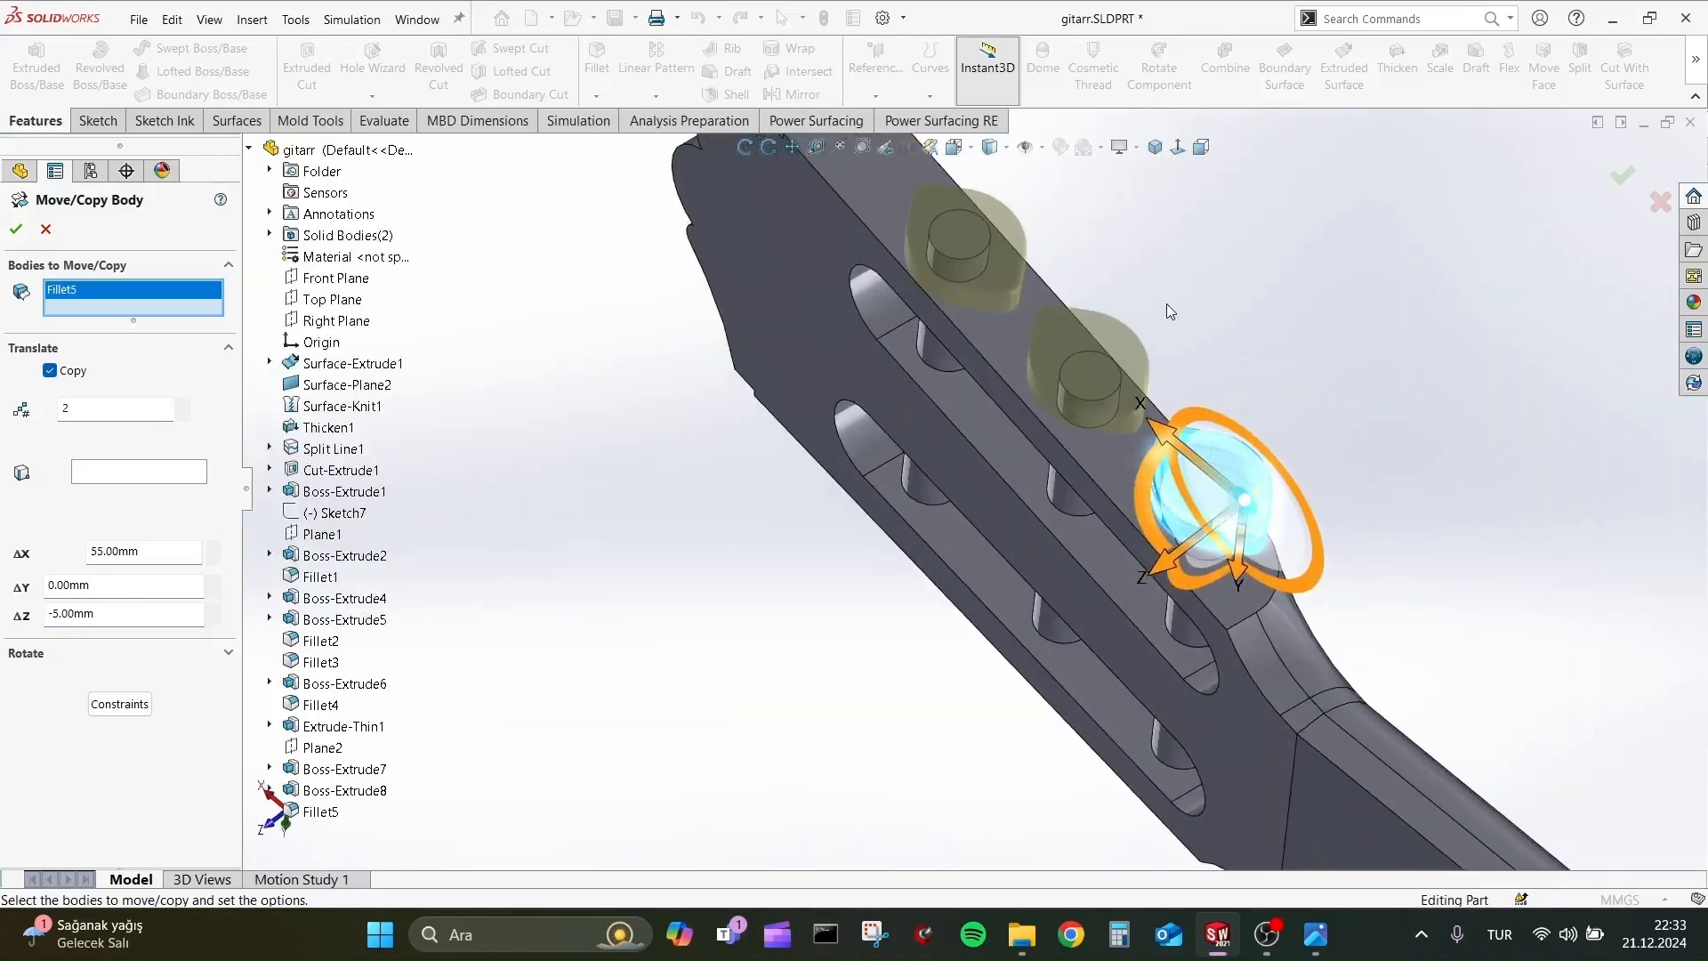
scroll(1112, 280, "down", 2)
left_click(16, 229)
Move the copied peg head nearest the headstock tip about 5.37 mm along X, with copying turned off.
middle_click_drag(1032, 382, 1148, 400)
scroll(1147, 400, "up", 3)
scroll(890, 633, "down", 1)
middle_click_drag(890, 633, 831, 340)
left_click(1699, 71)
left_click(1549, 120)
left_click(755, 449)
scroll(979, 444, "down", 2)
scroll(539, 322, "down", 5)
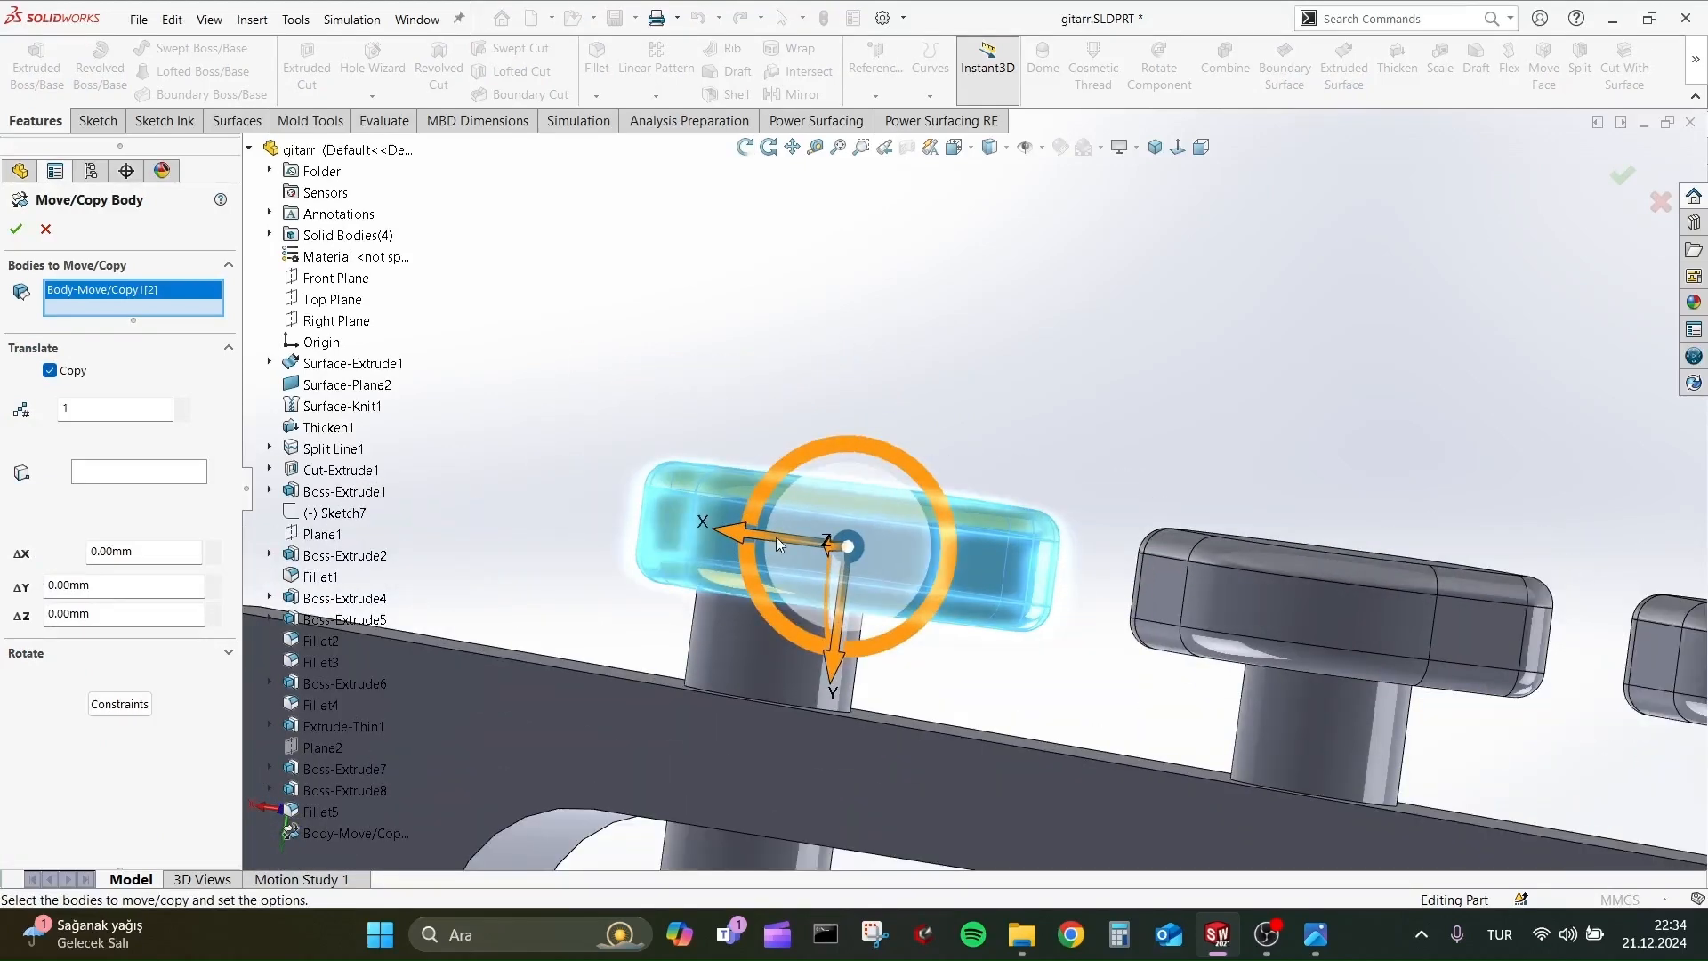
left_click_drag(772, 537, 689, 531)
left_click(67, 372)
middle_click_drag(807, 538, 835, 569)
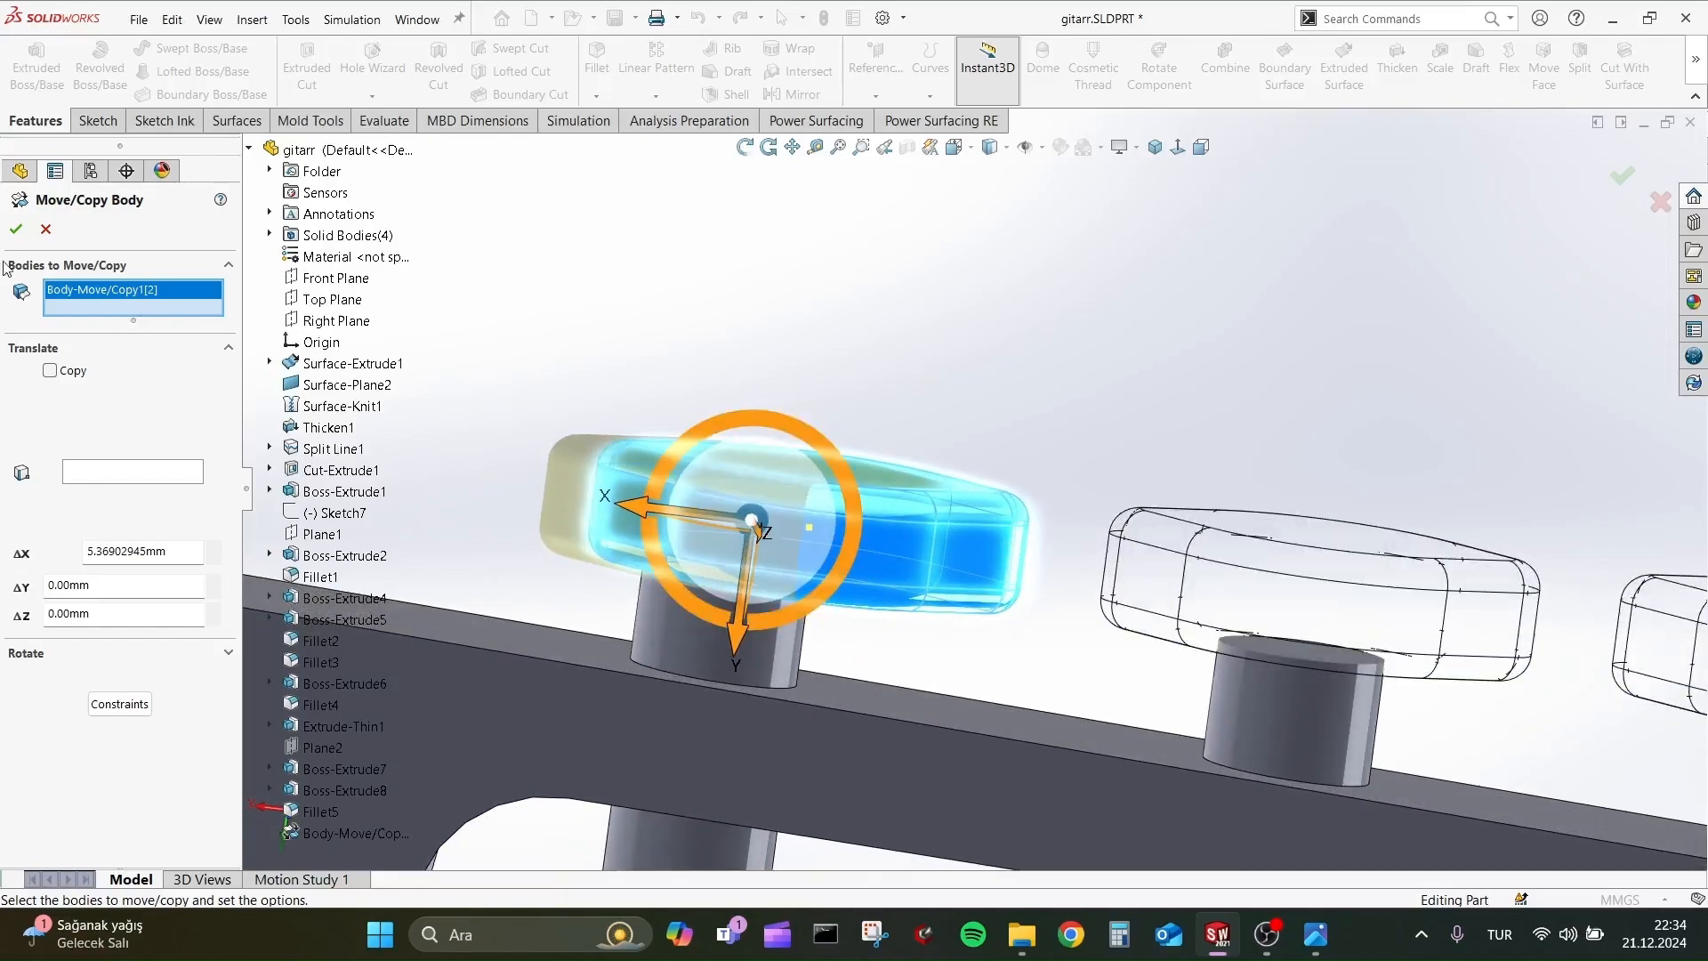
left_click(15, 229)
Move the peg head nearest the headstock tip about -6.2 mm along Z to centre it over its peg.
middle_click_drag(732, 335, 1281, 364)
key("Return")
left_click(1088, 532)
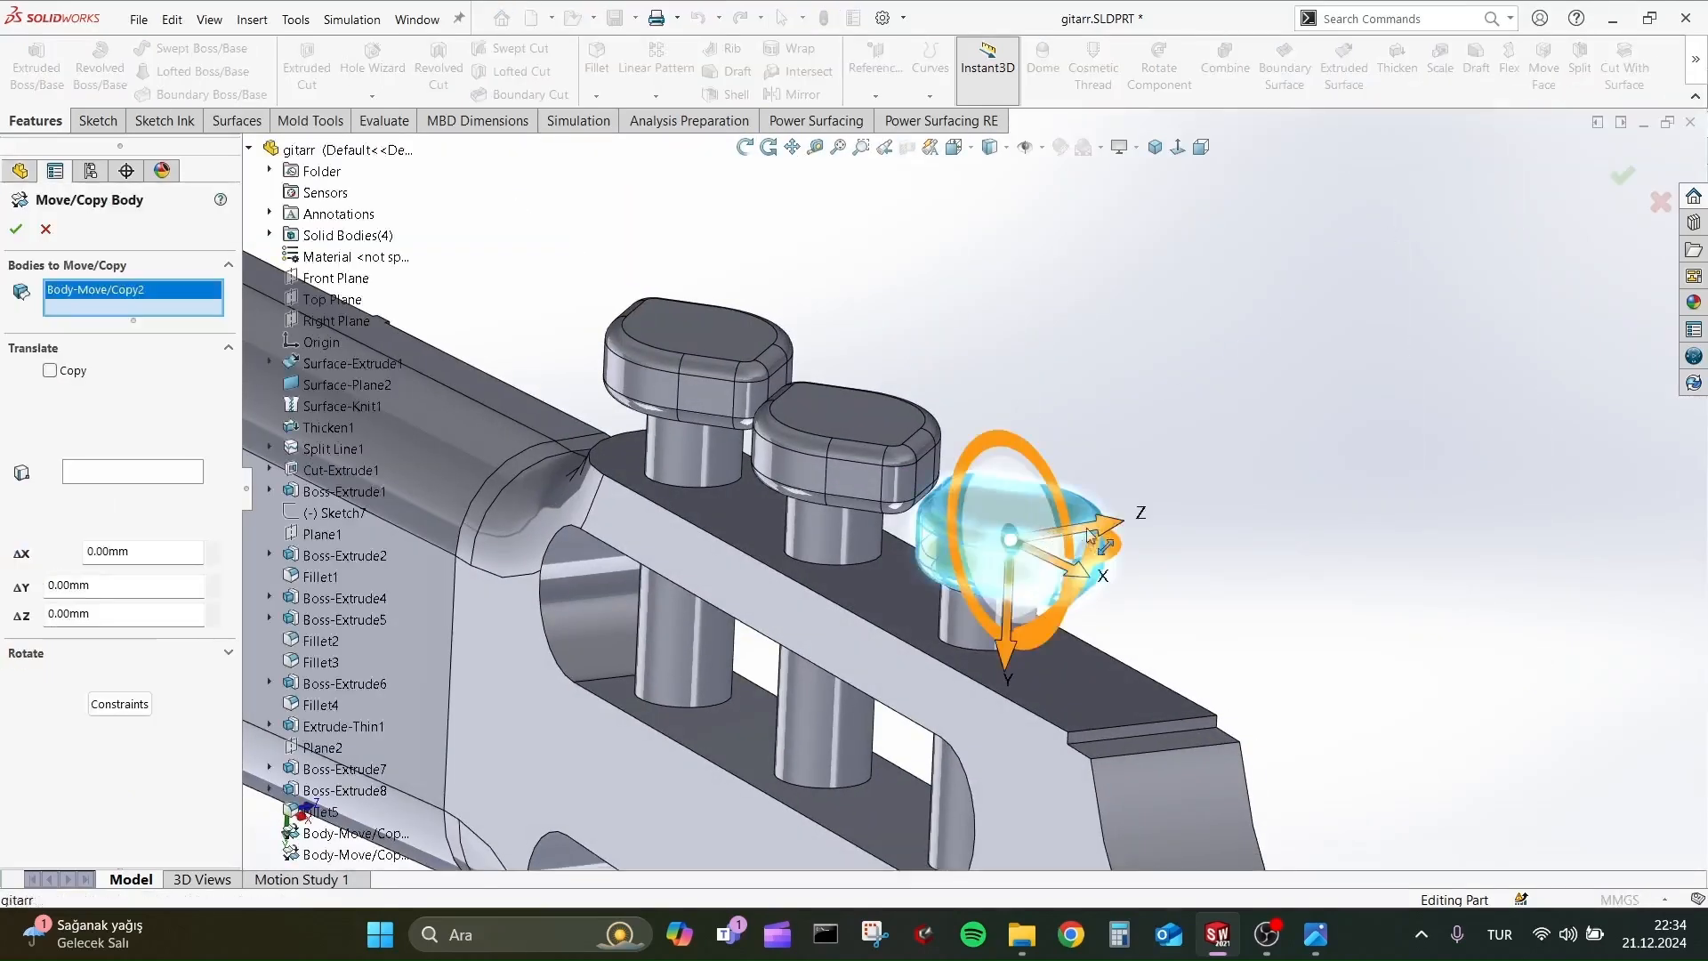
middle_click_drag(1090, 535, 1052, 403)
left_click_drag(1132, 557, 1105, 557)
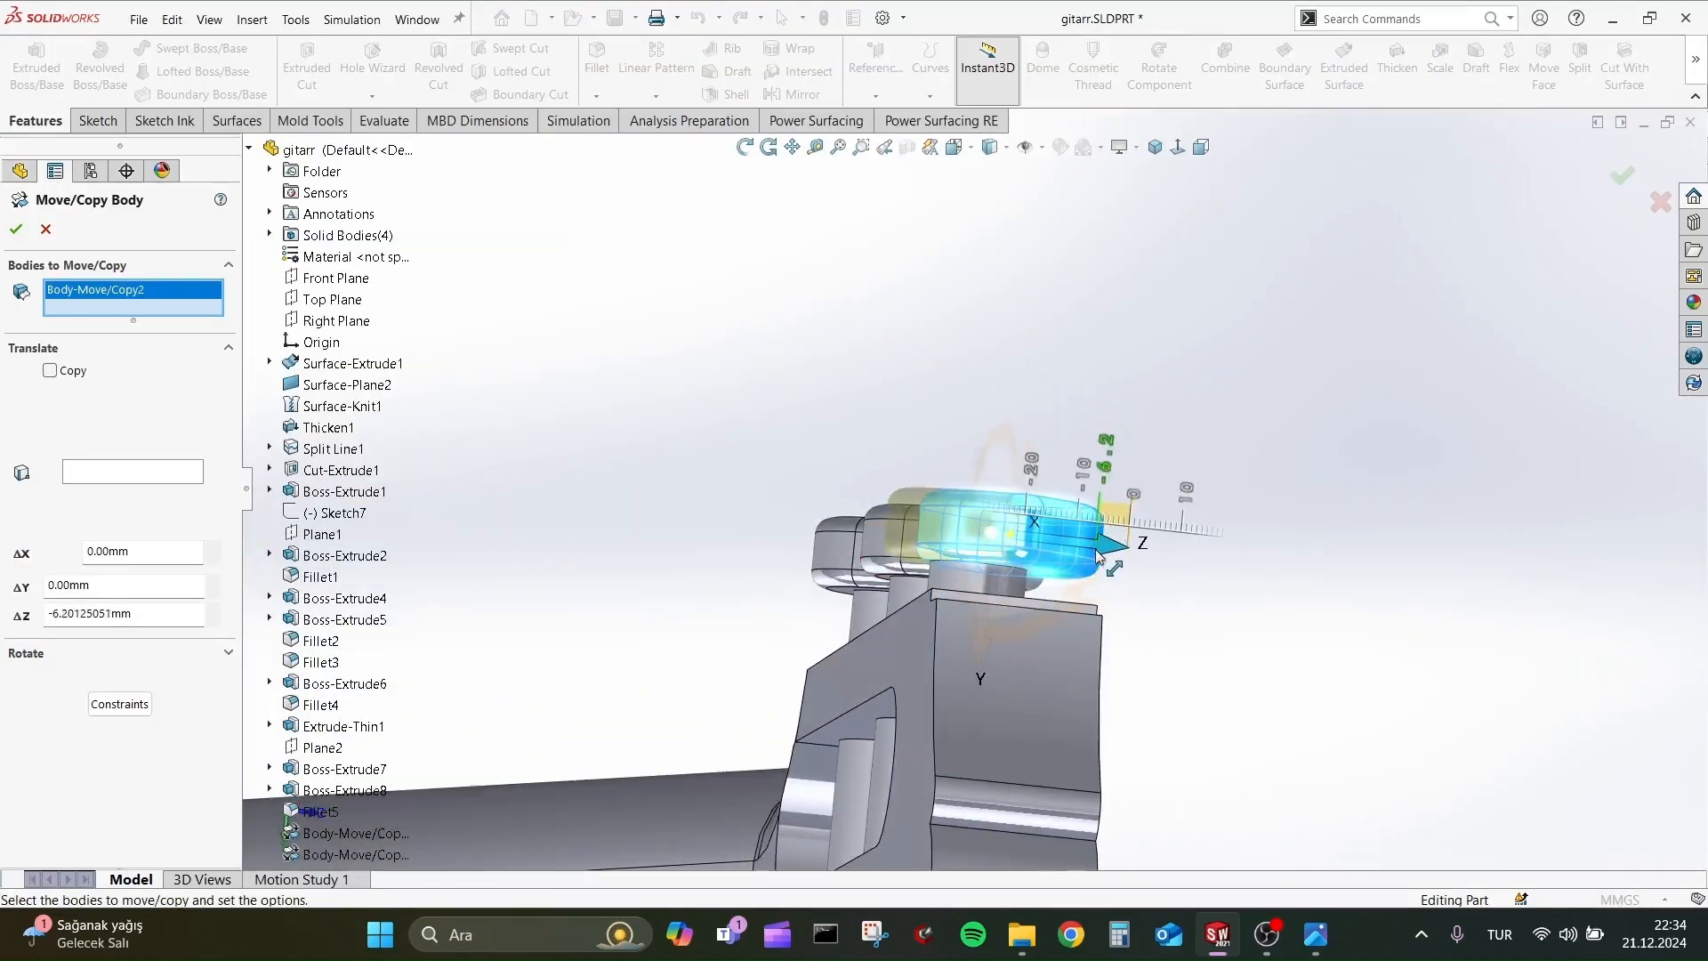
middle_click_drag(1208, 427, 925, 517)
scroll(1022, 627, "up", 5)
scroll(932, 514, "down", 4)
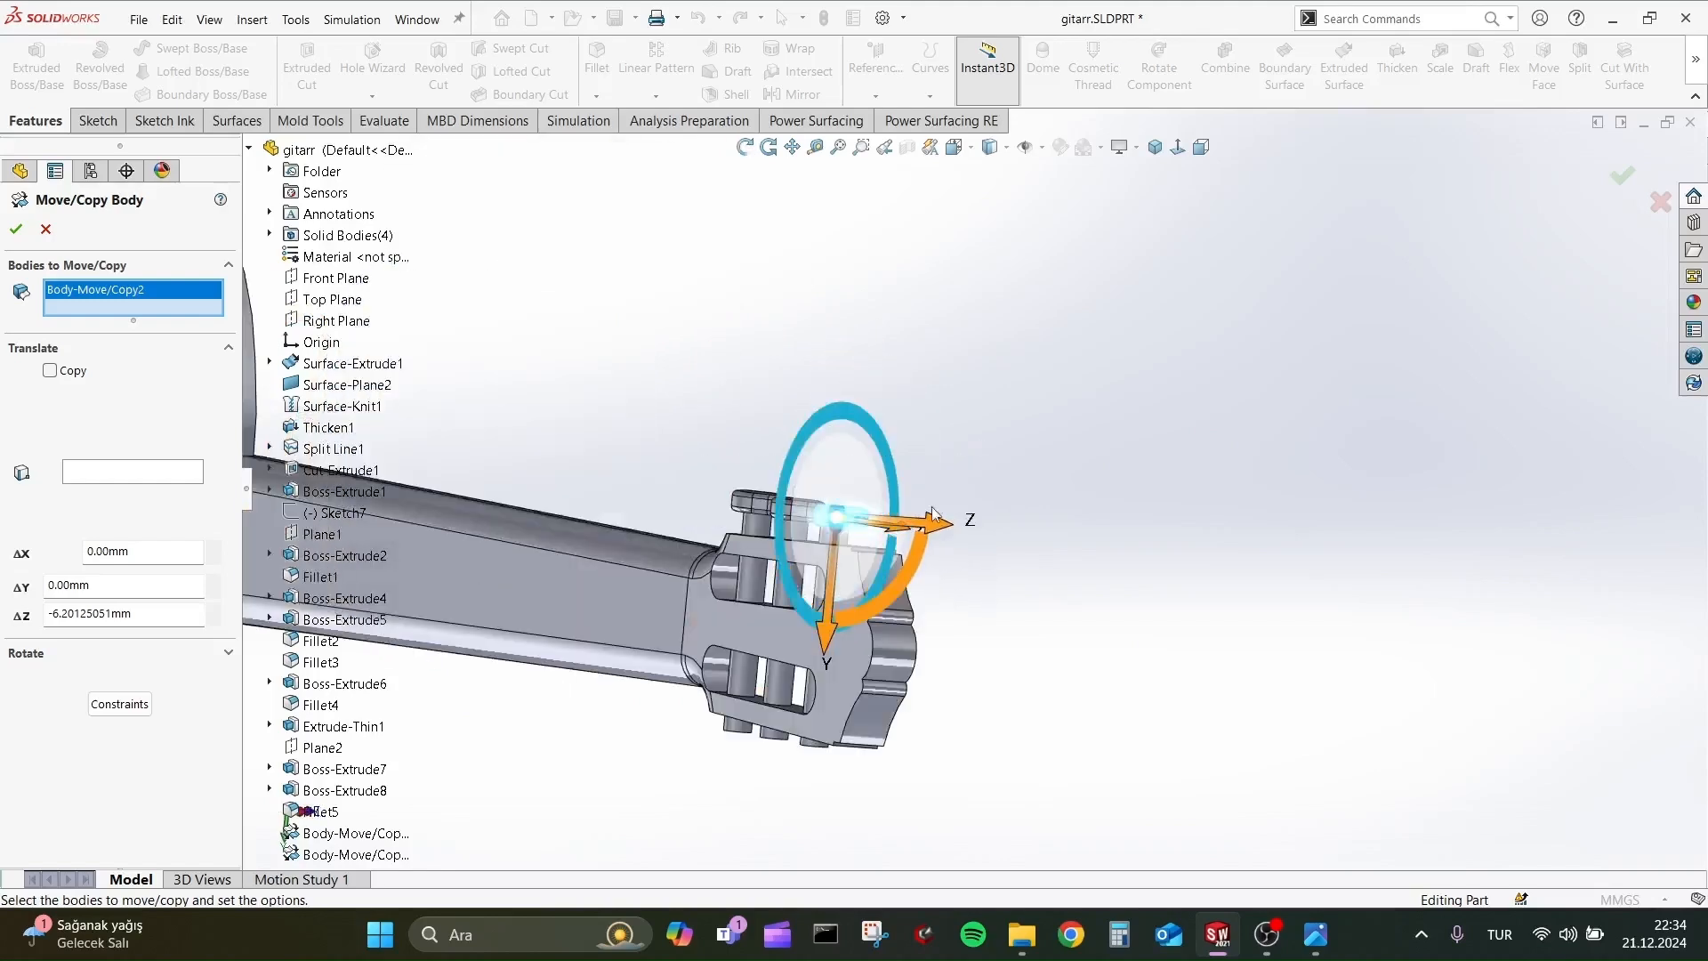
scroll(932, 514, "down", 3)
left_click(16, 230)
Check the seating of the peg head nearest the headstock tip and accept its move.
middle_click_drag(827, 564, 991, 686)
middle_click_drag(844, 614, 961, 521)
scroll(987, 498, "up", 3)
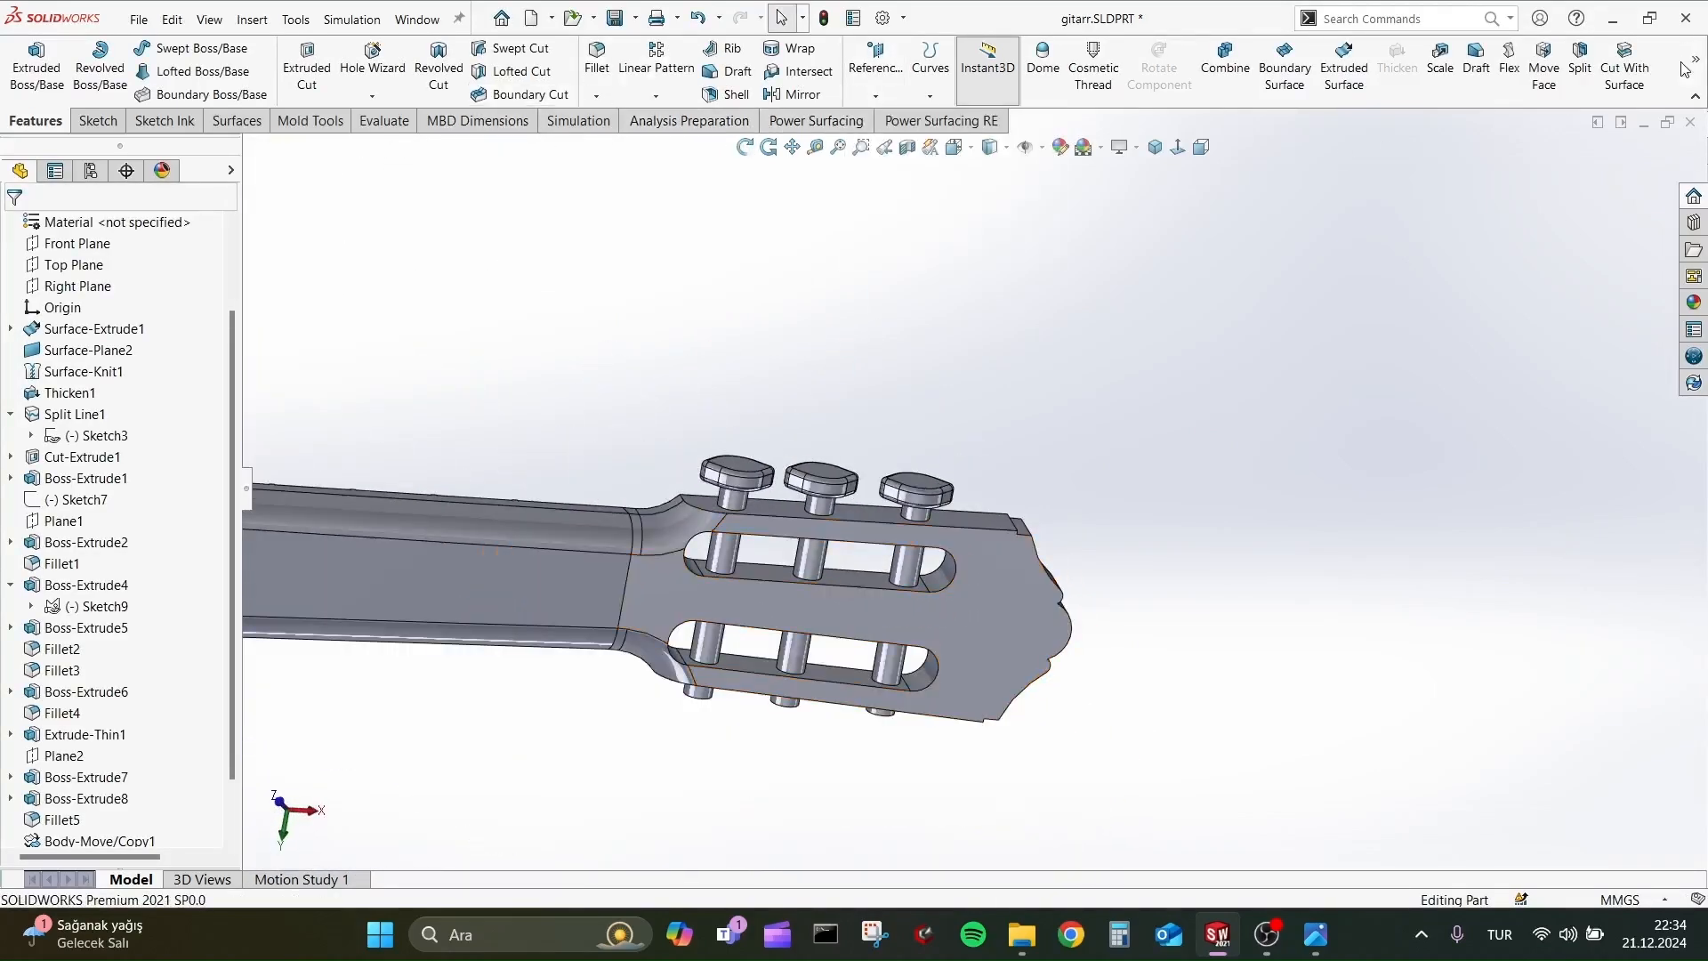
mouse_move(1690, 75)
middle_click_drag(1121, 525, 678, 374)
scroll(678, 374, "up", 3)
scroll(679, 374, "down", 3)
left_click(656, 67)
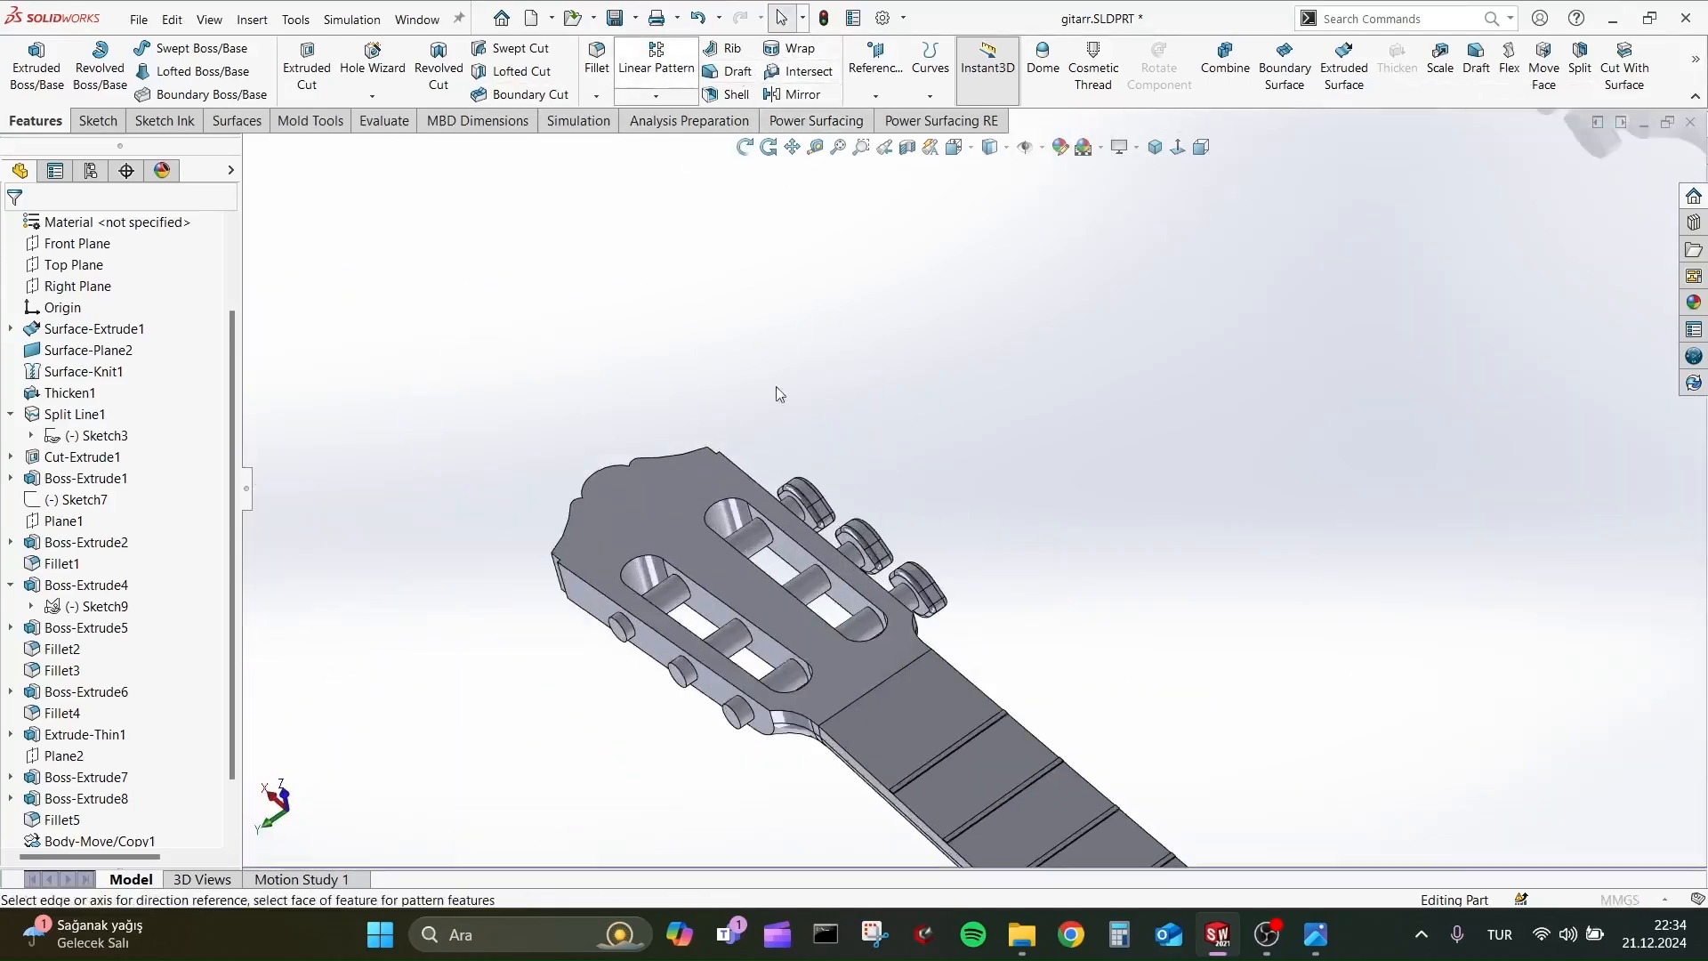
left_click(822, 503)
left_click(811, 495)
key("Escape")
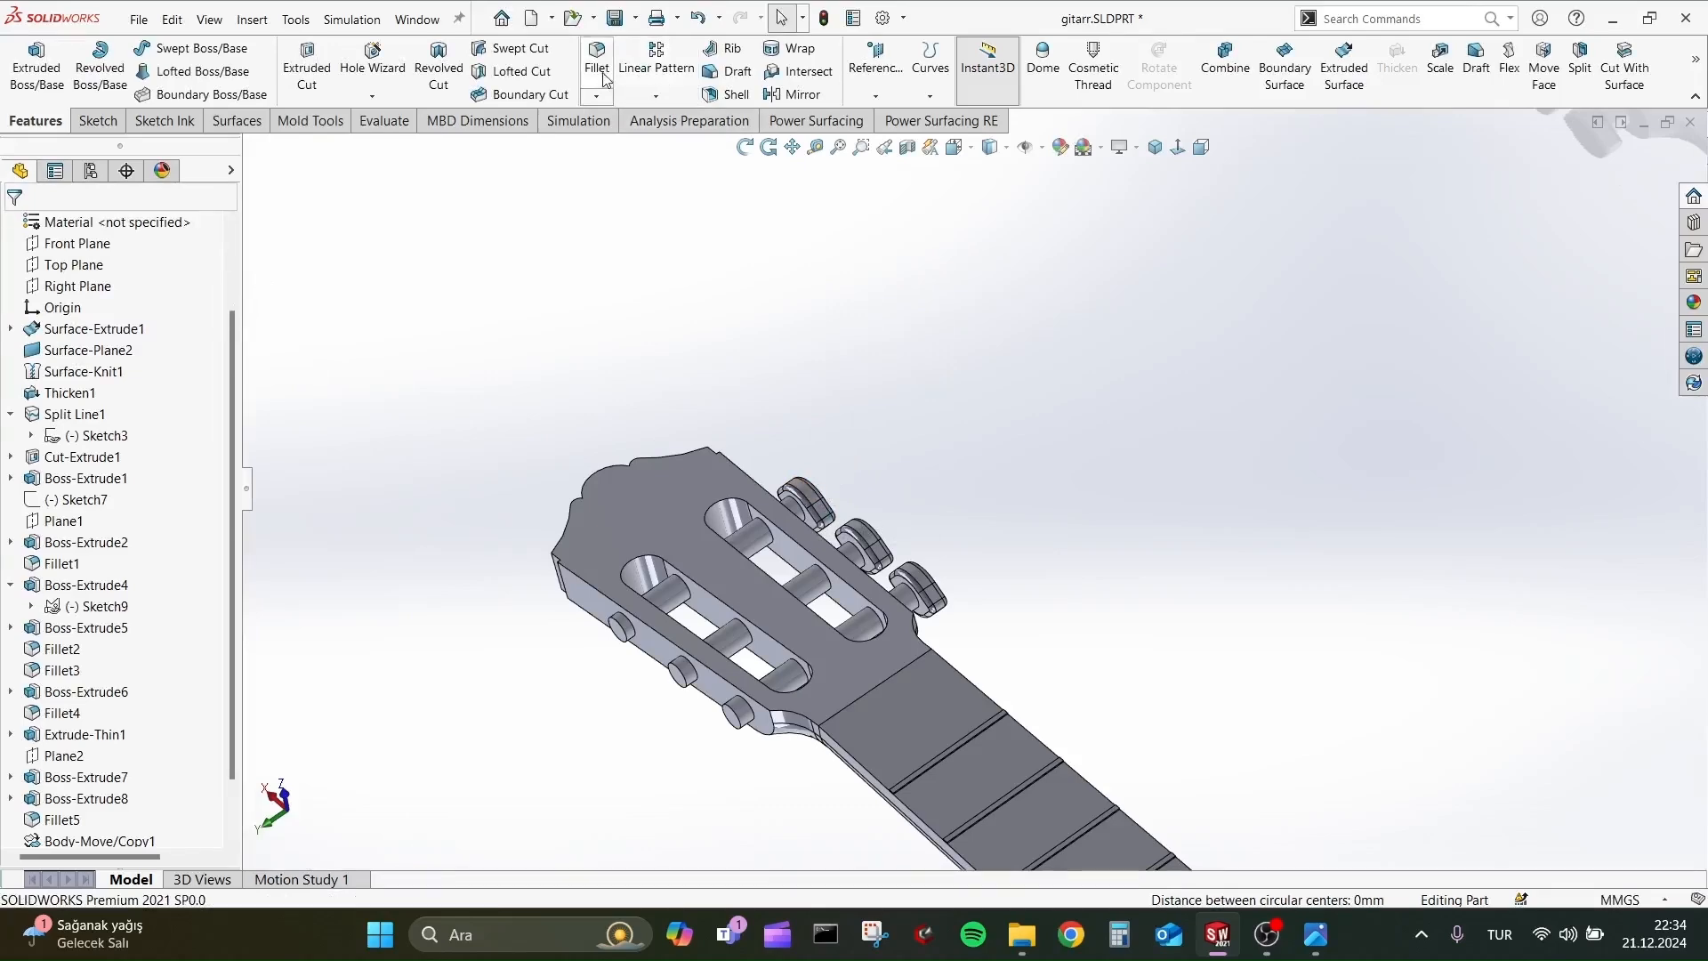
Select the three peg heads on the headstock for a Move/Copy Body operation, with copying set to one copy.
left_click(1696, 61)
left_click(1534, 124)
left_click(814, 505)
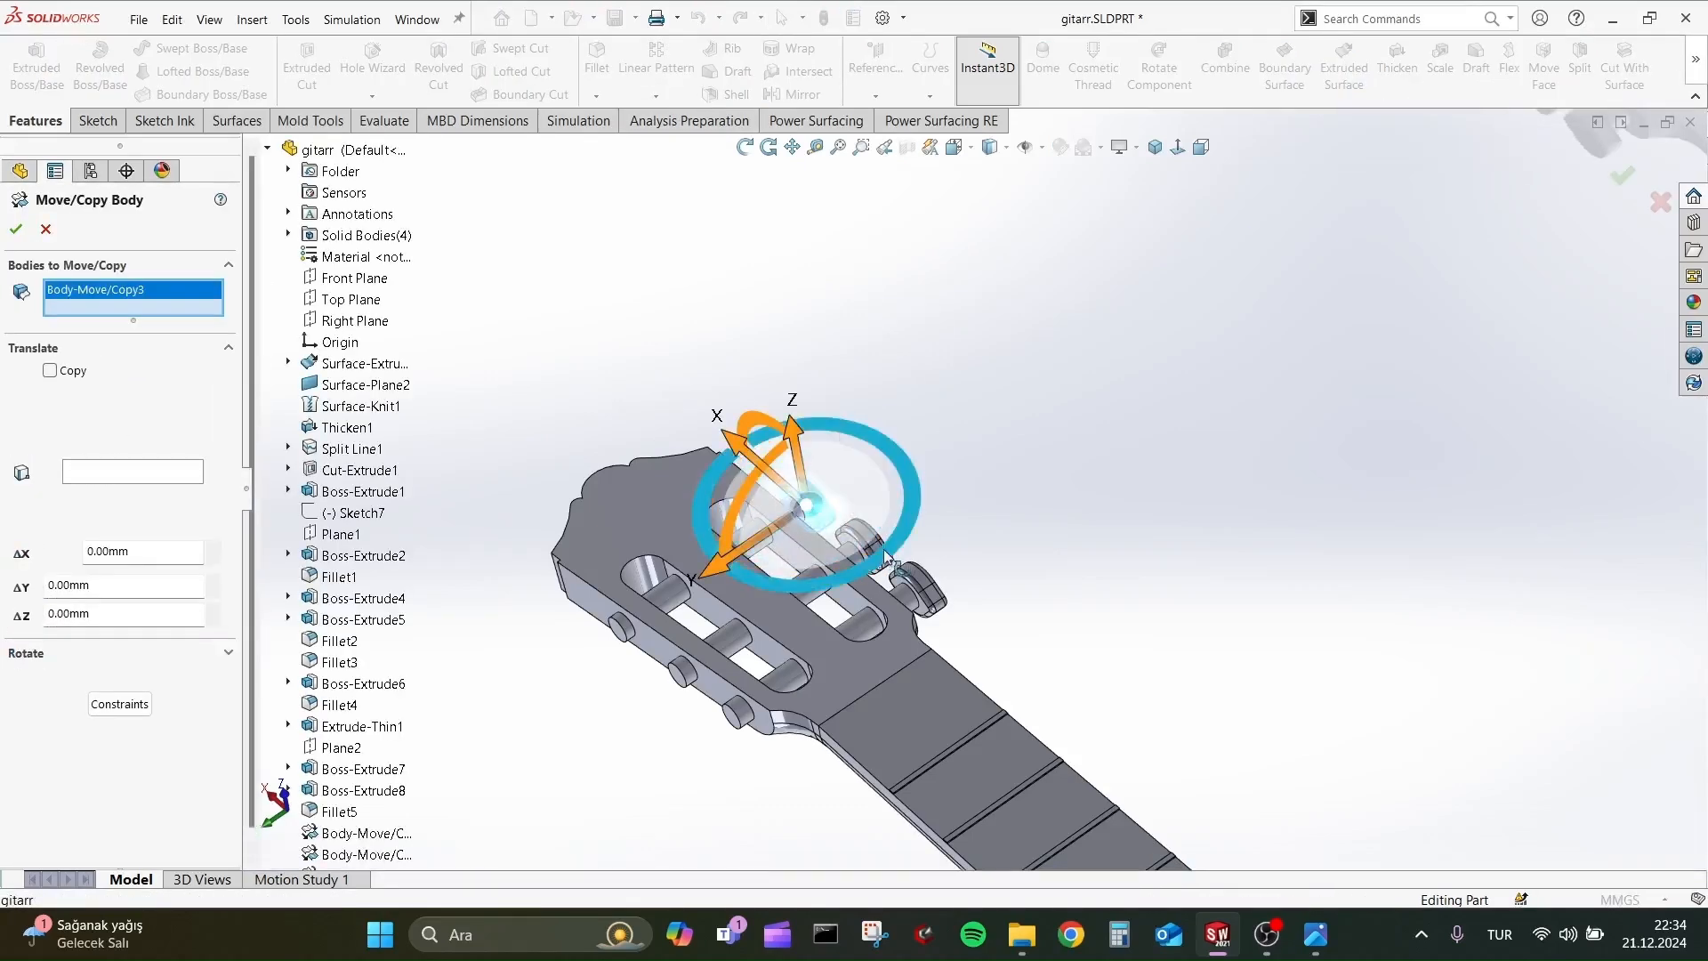
left_click(921, 589)
left_click(868, 544)
middle_click_drag(989, 513, 1087, 419)
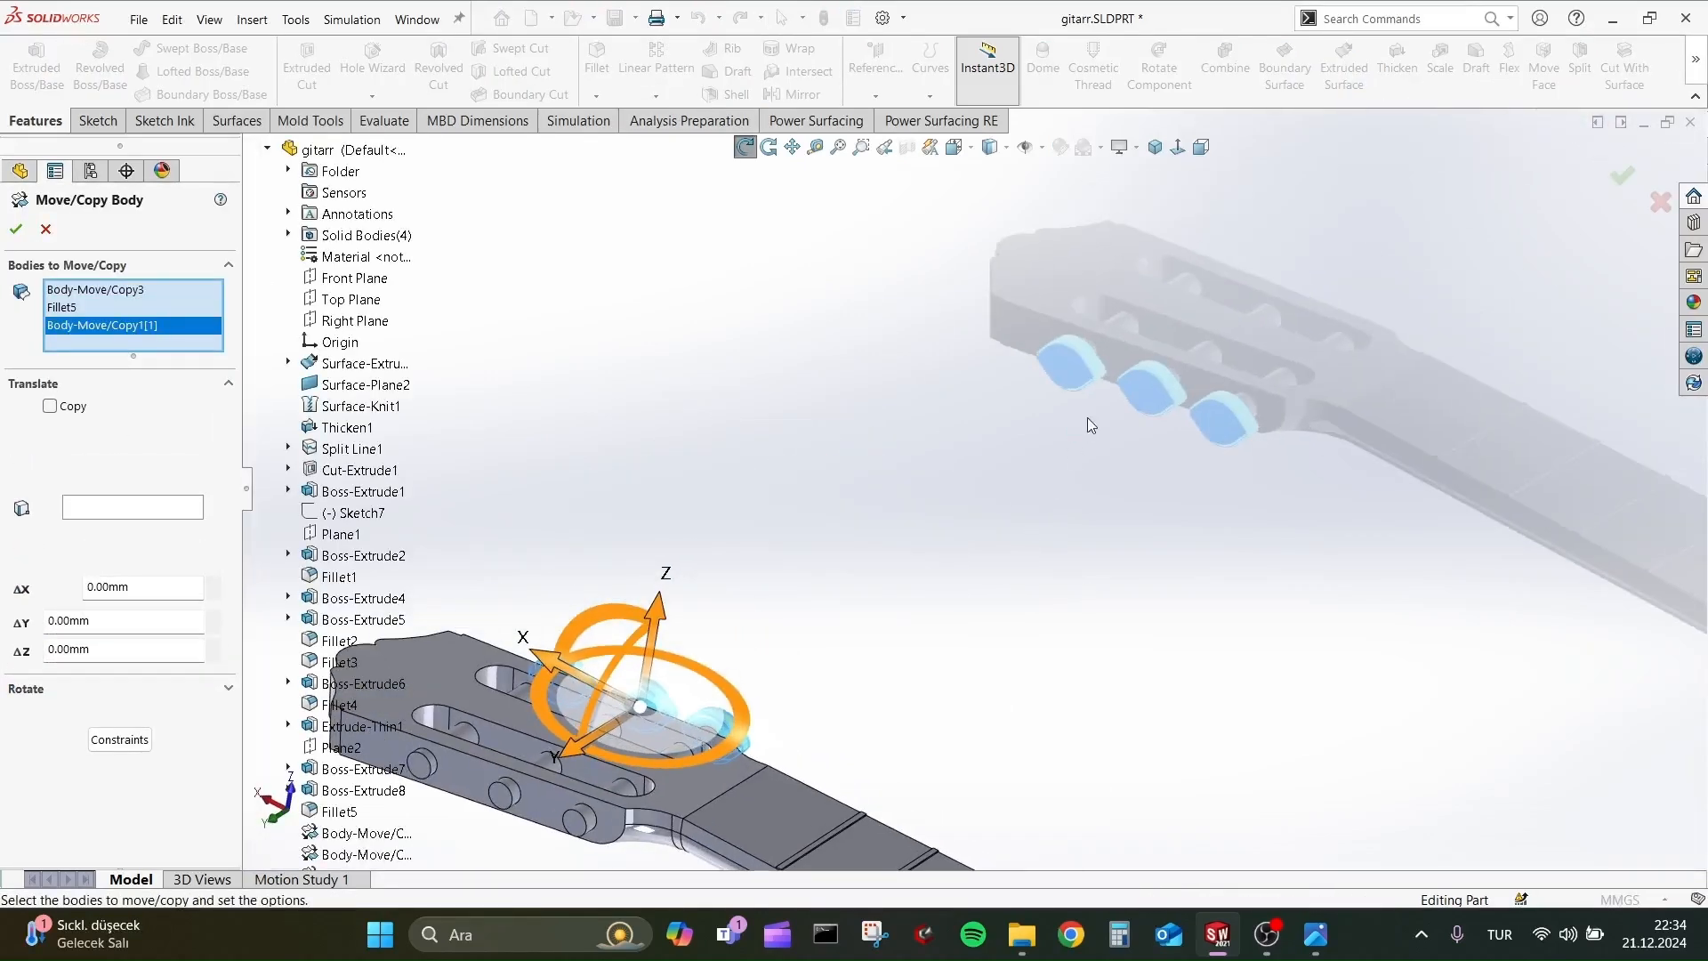
scroll(1087, 418, "up", 1)
scroll(862, 618, "down", 1)
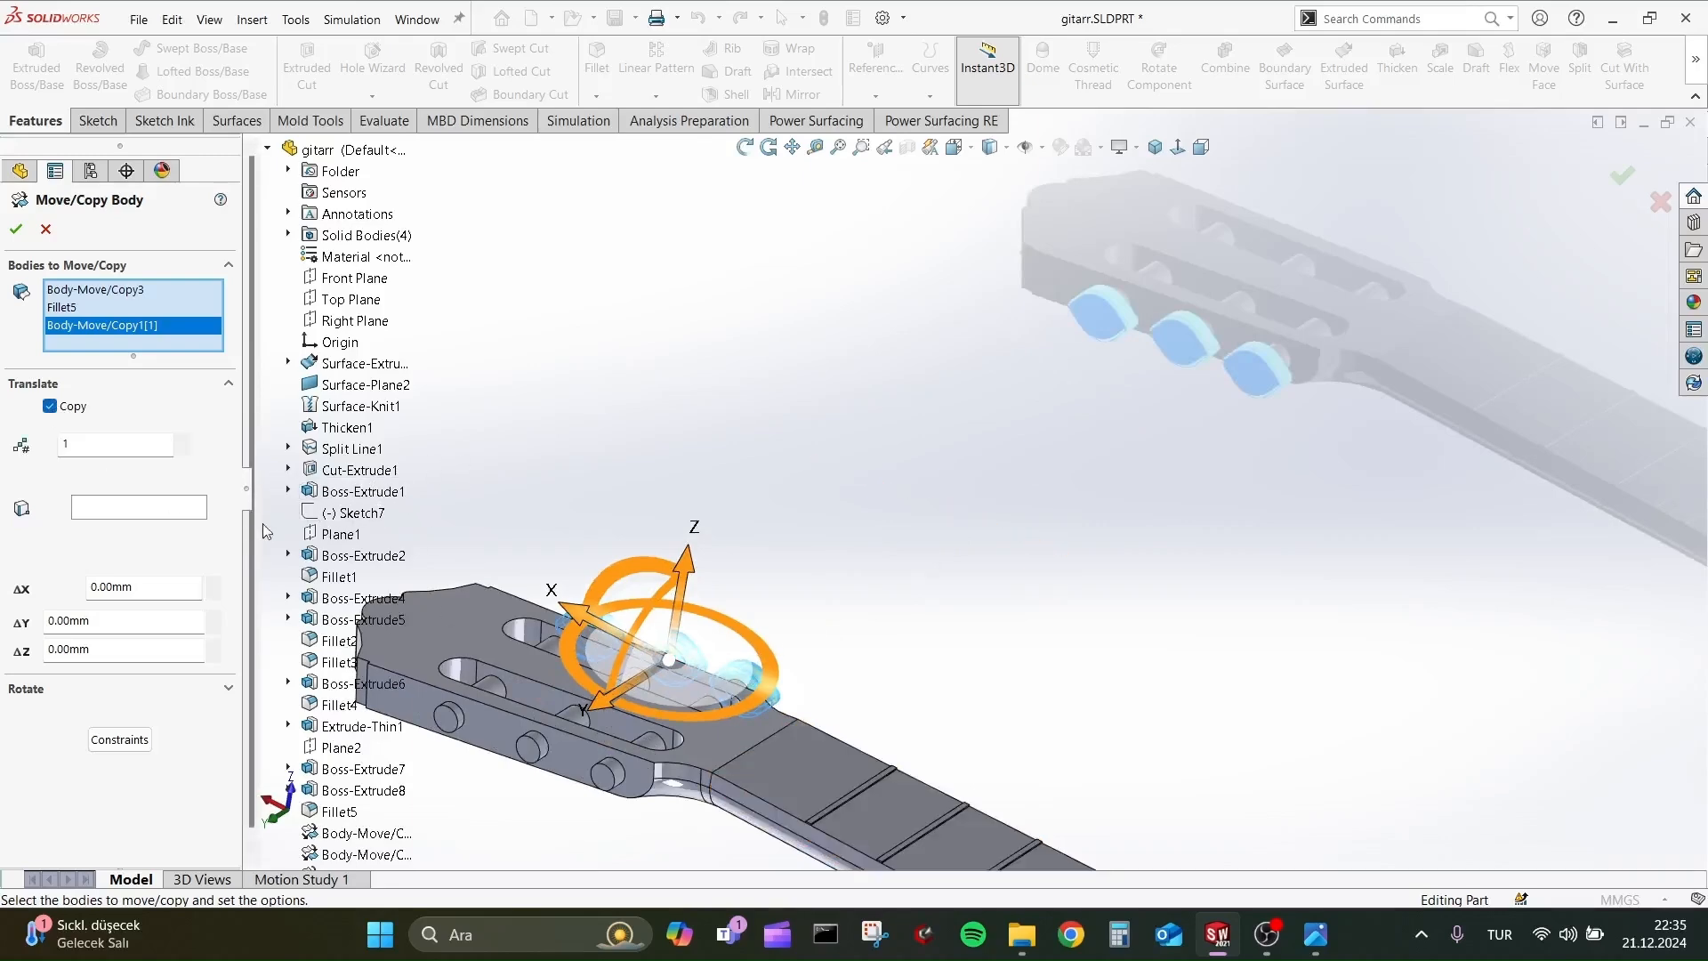
Copy the three peg heads about 153 mm along Y onto the pegs on the headstock's opposite side.
scroll(602, 469, "up", 1)
left_click_drag(655, 678, 549, 770)
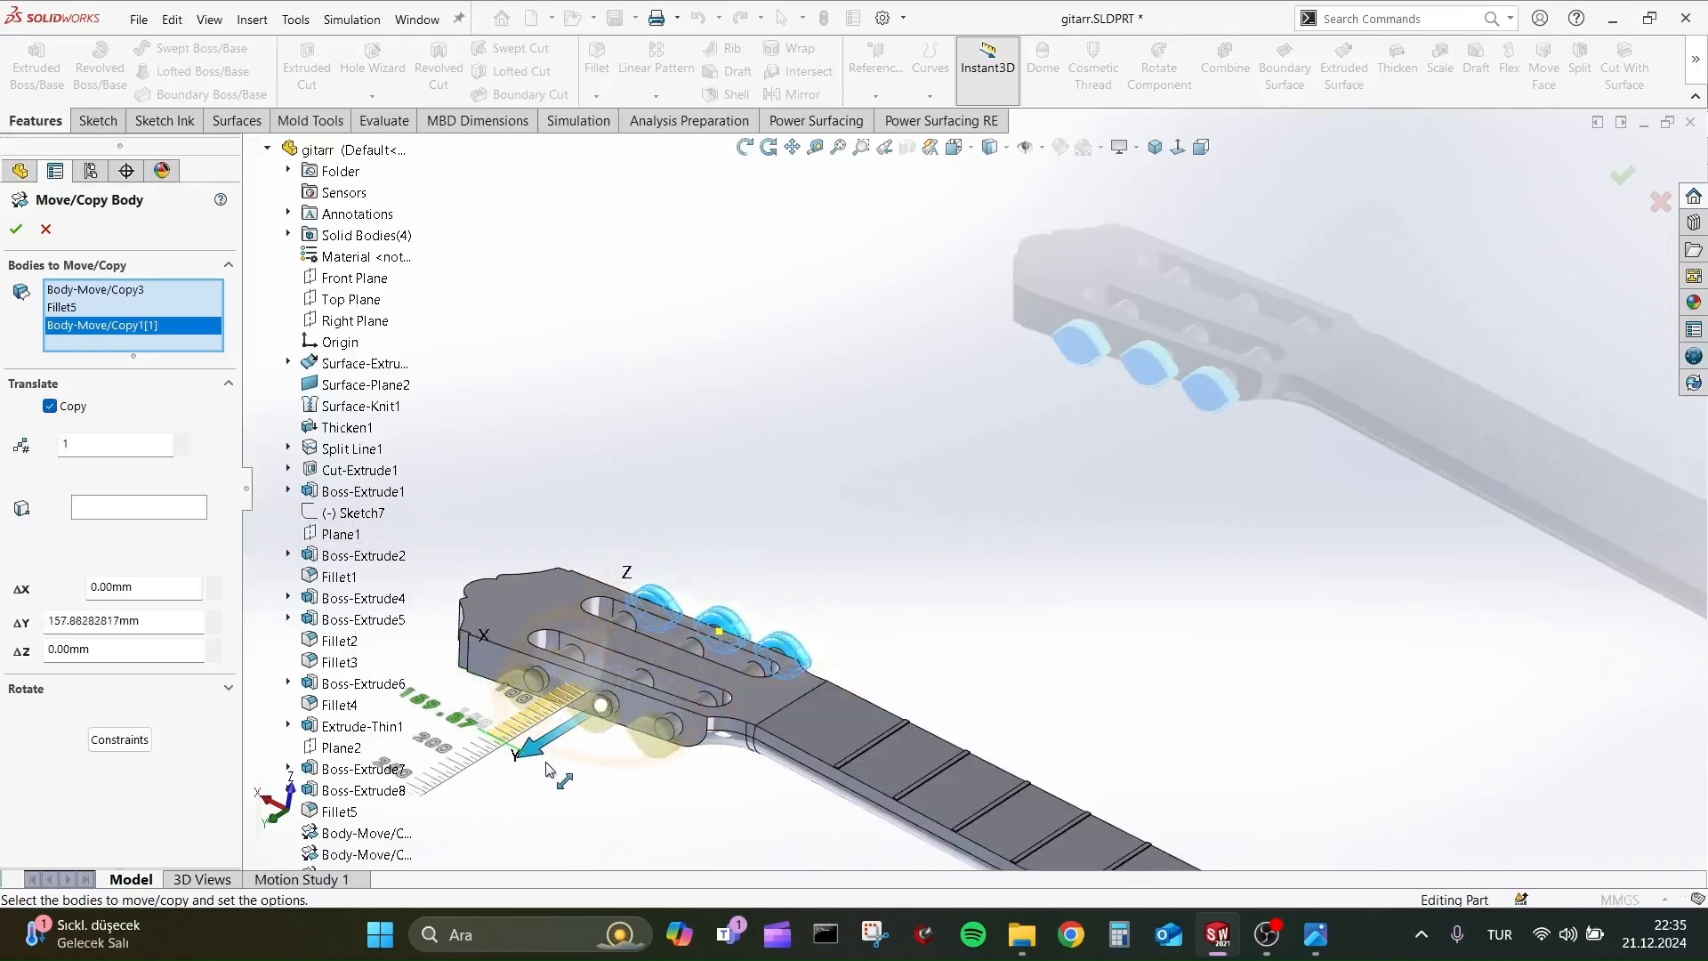
middle_click_drag(548, 771, 515, 729)
scroll(551, 716, "up", 4)
middle_click_drag(712, 650, 779, 622)
scroll(778, 614, "down", 10)
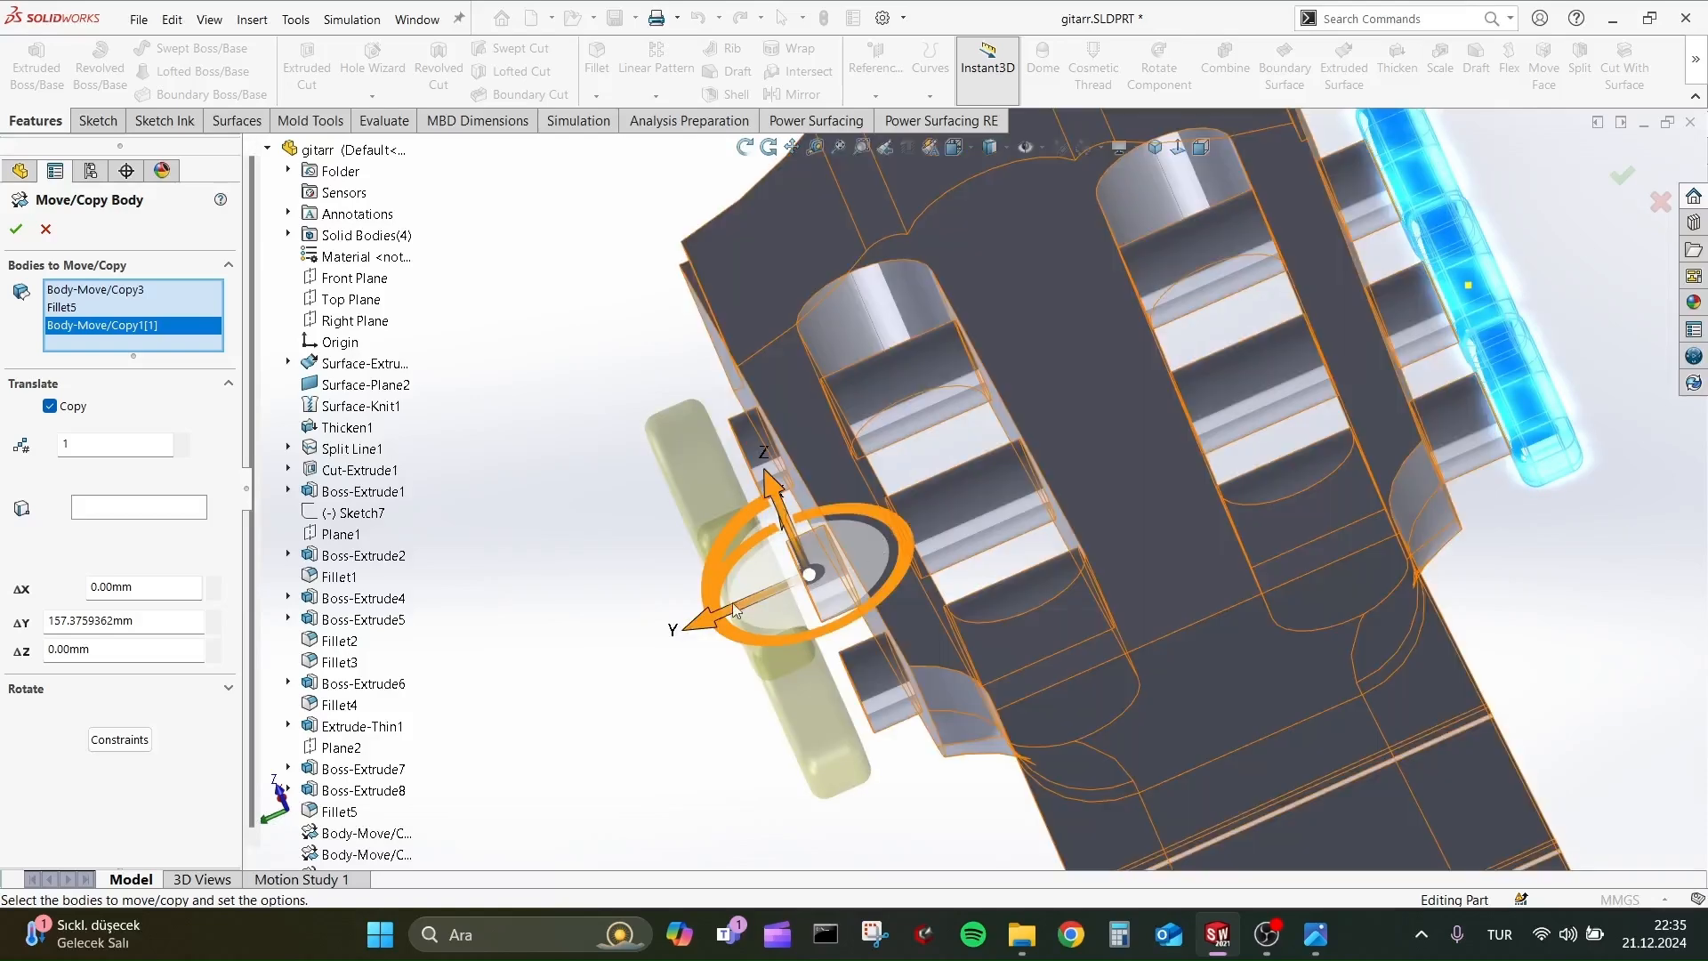
left_click_drag(701, 627, 717, 619)
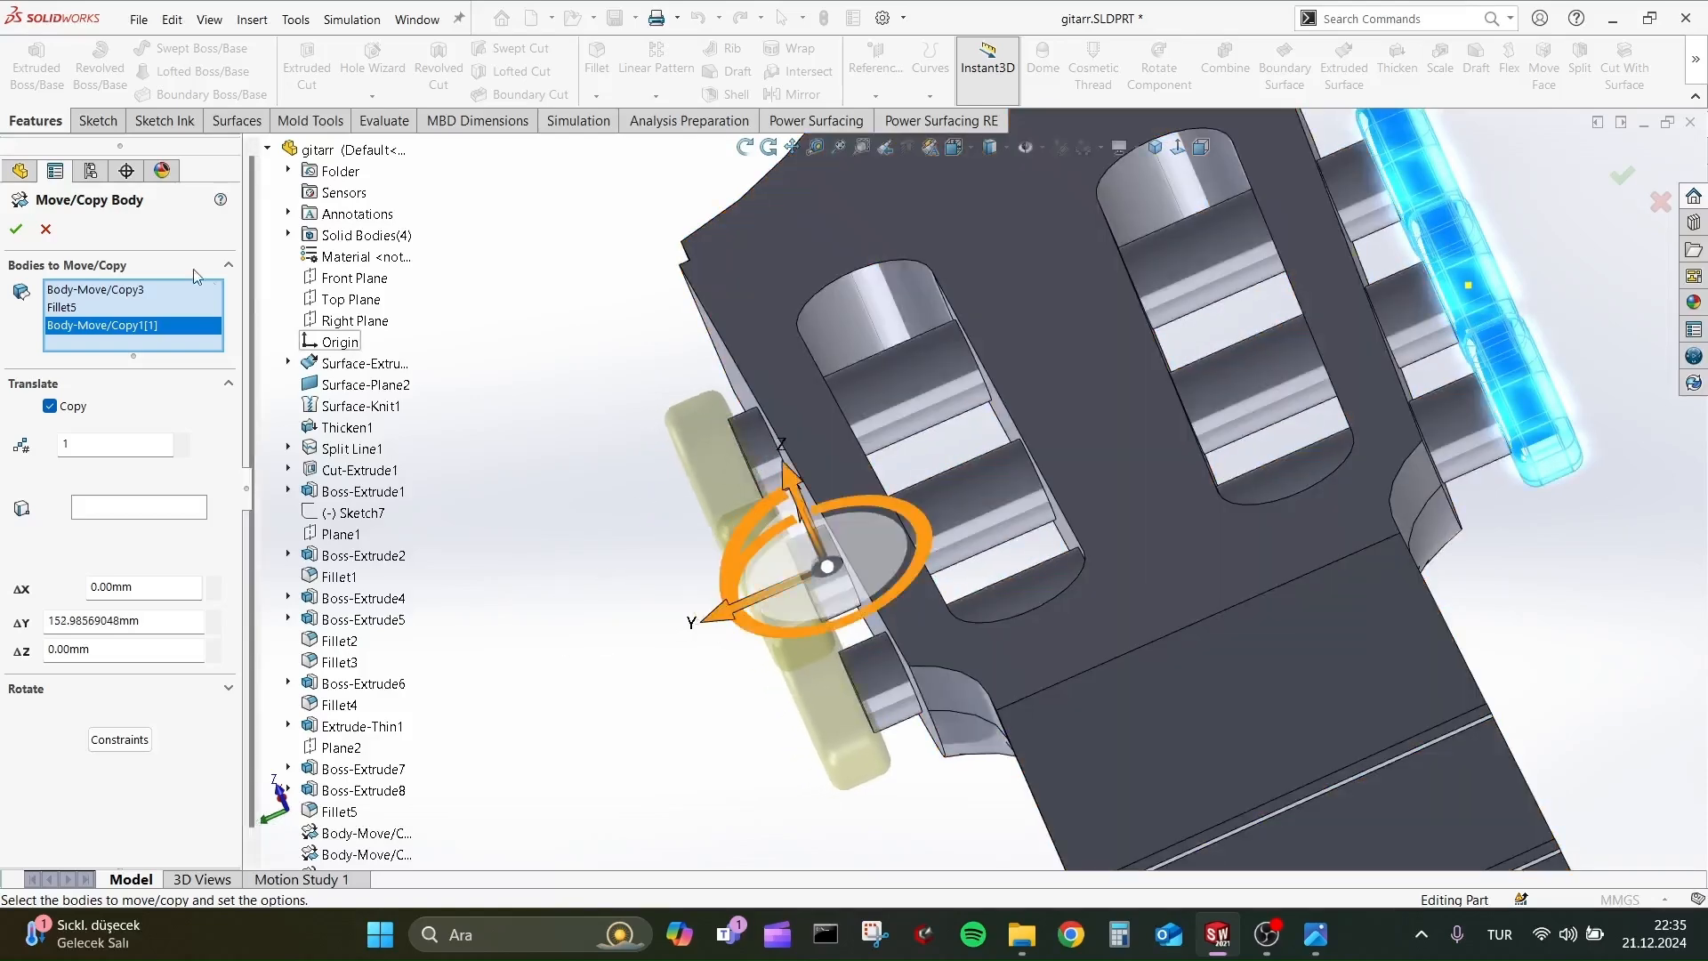
scroll(534, 491, "up", 6)
middle_click_drag(694, 476, 981, 655)
scroll(839, 454, "up", 3)
Switch to the reference picture 2.png in the photo viewer, examine the whole guitar, and return to the SOLIDWORKS model.
key("alt+Tab")
key("alt+Tab")
scroll(801, 499, "down", 2)
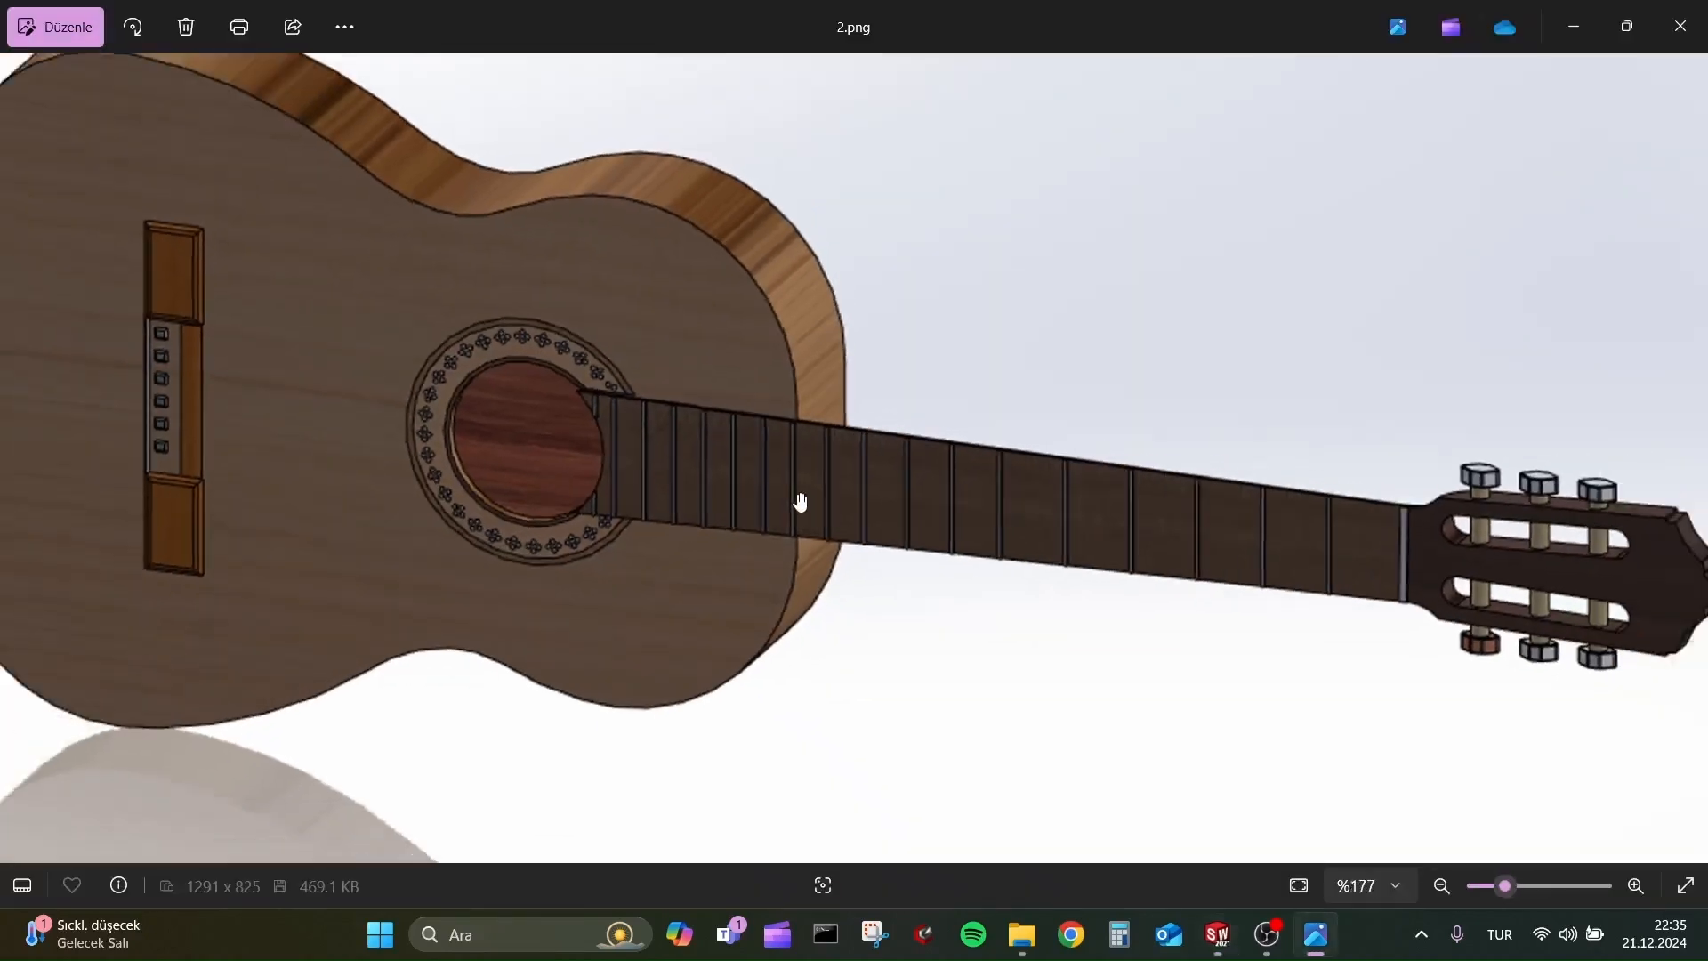
left_click_drag(808, 499, 906, 550)
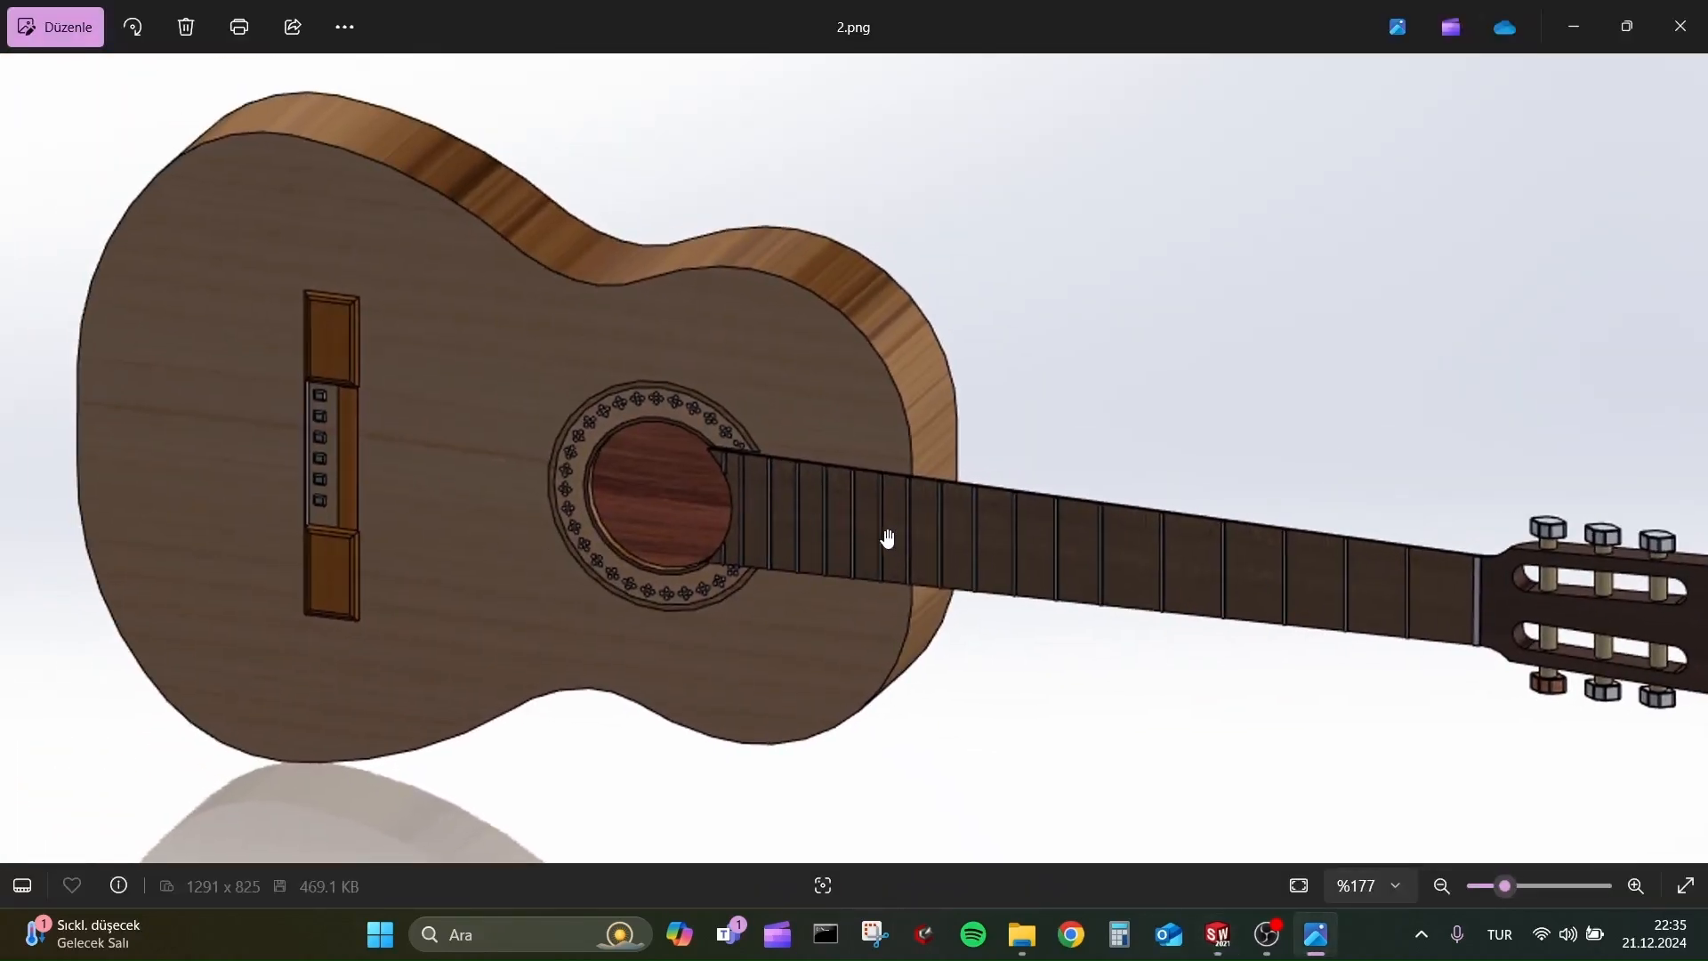
key("alt+Tab")
scroll(1405, 609, "down", 7)
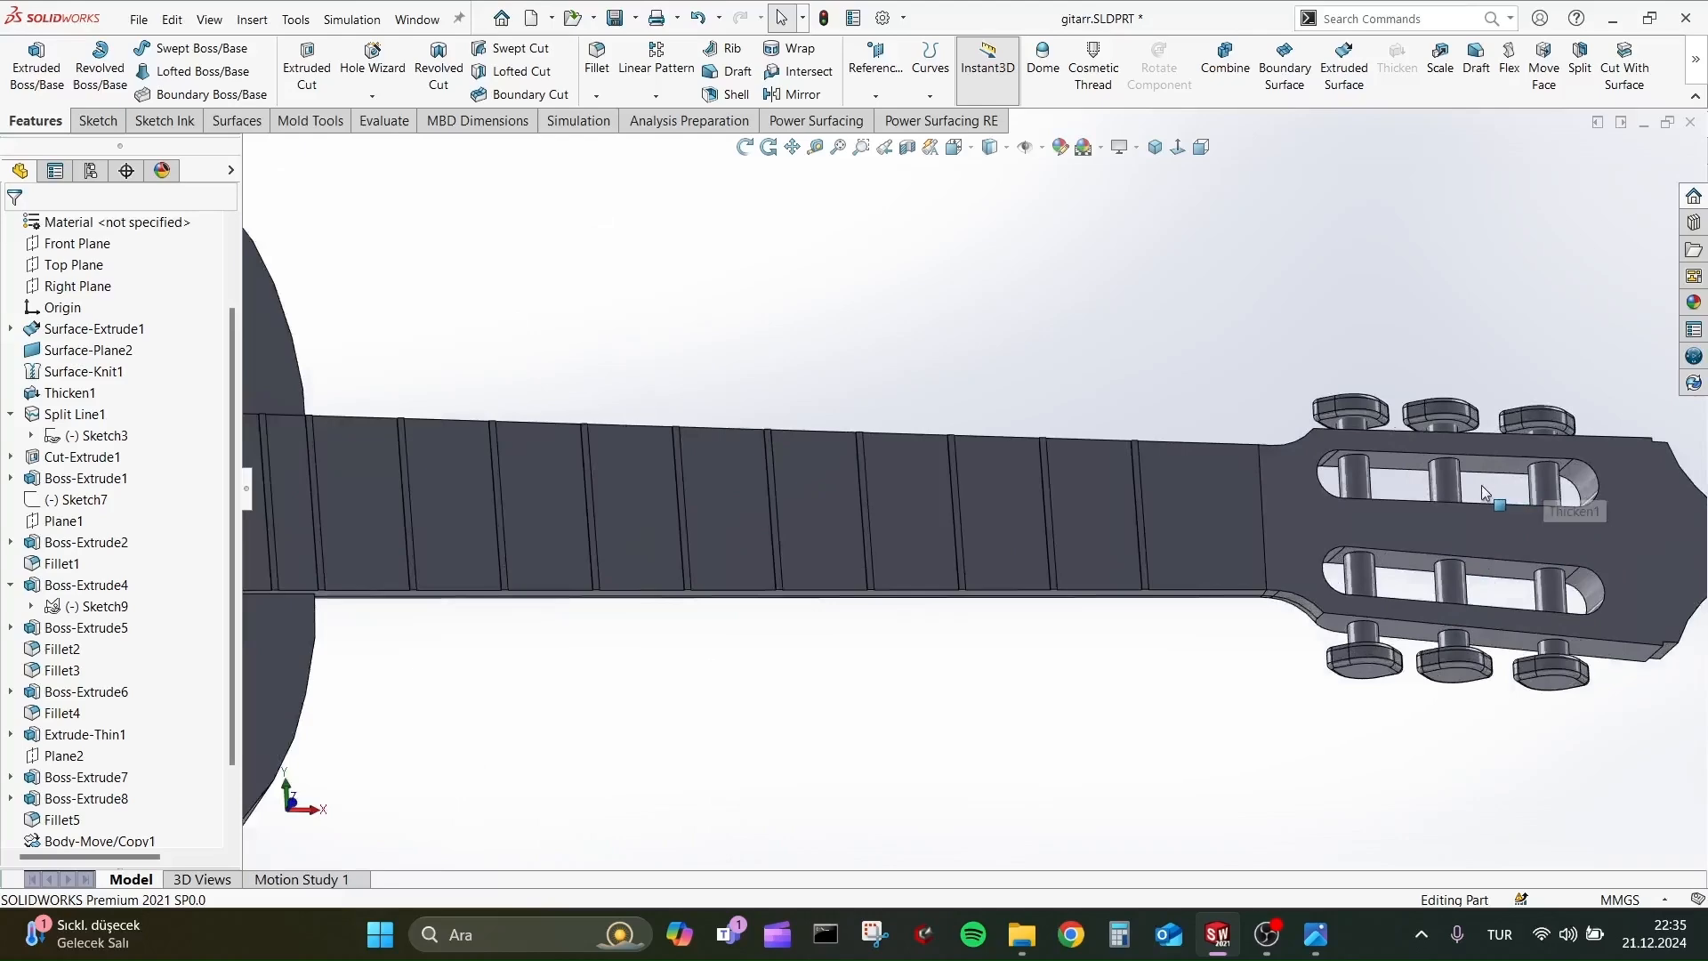
Hide the main guitar body from its top face and show it again through the solid bodies list.
scroll(959, 536, "up", 7)
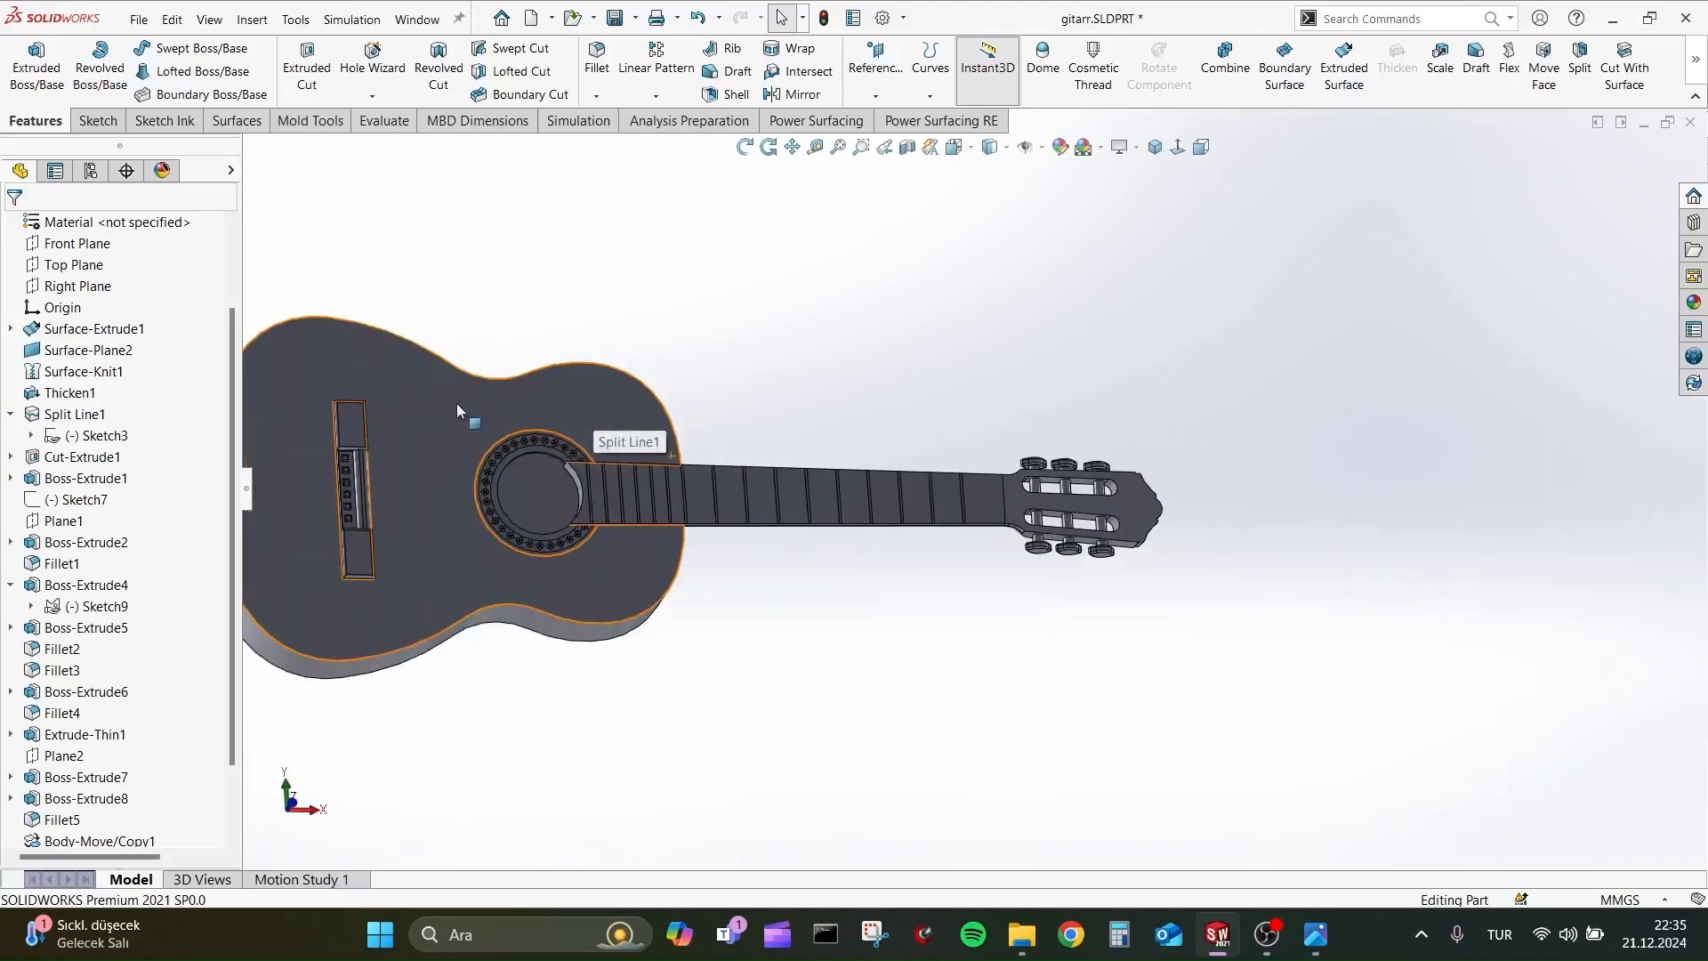
mouse_move(561, 414)
middle_mouse_down()
mouse_move(789, 350)
mouse_move(1023, 498)
mouse_move(1109, 637)
mouse_move(955, 613)
mouse_move(900, 498)
middle_mouse_up()
left_click(900, 499)
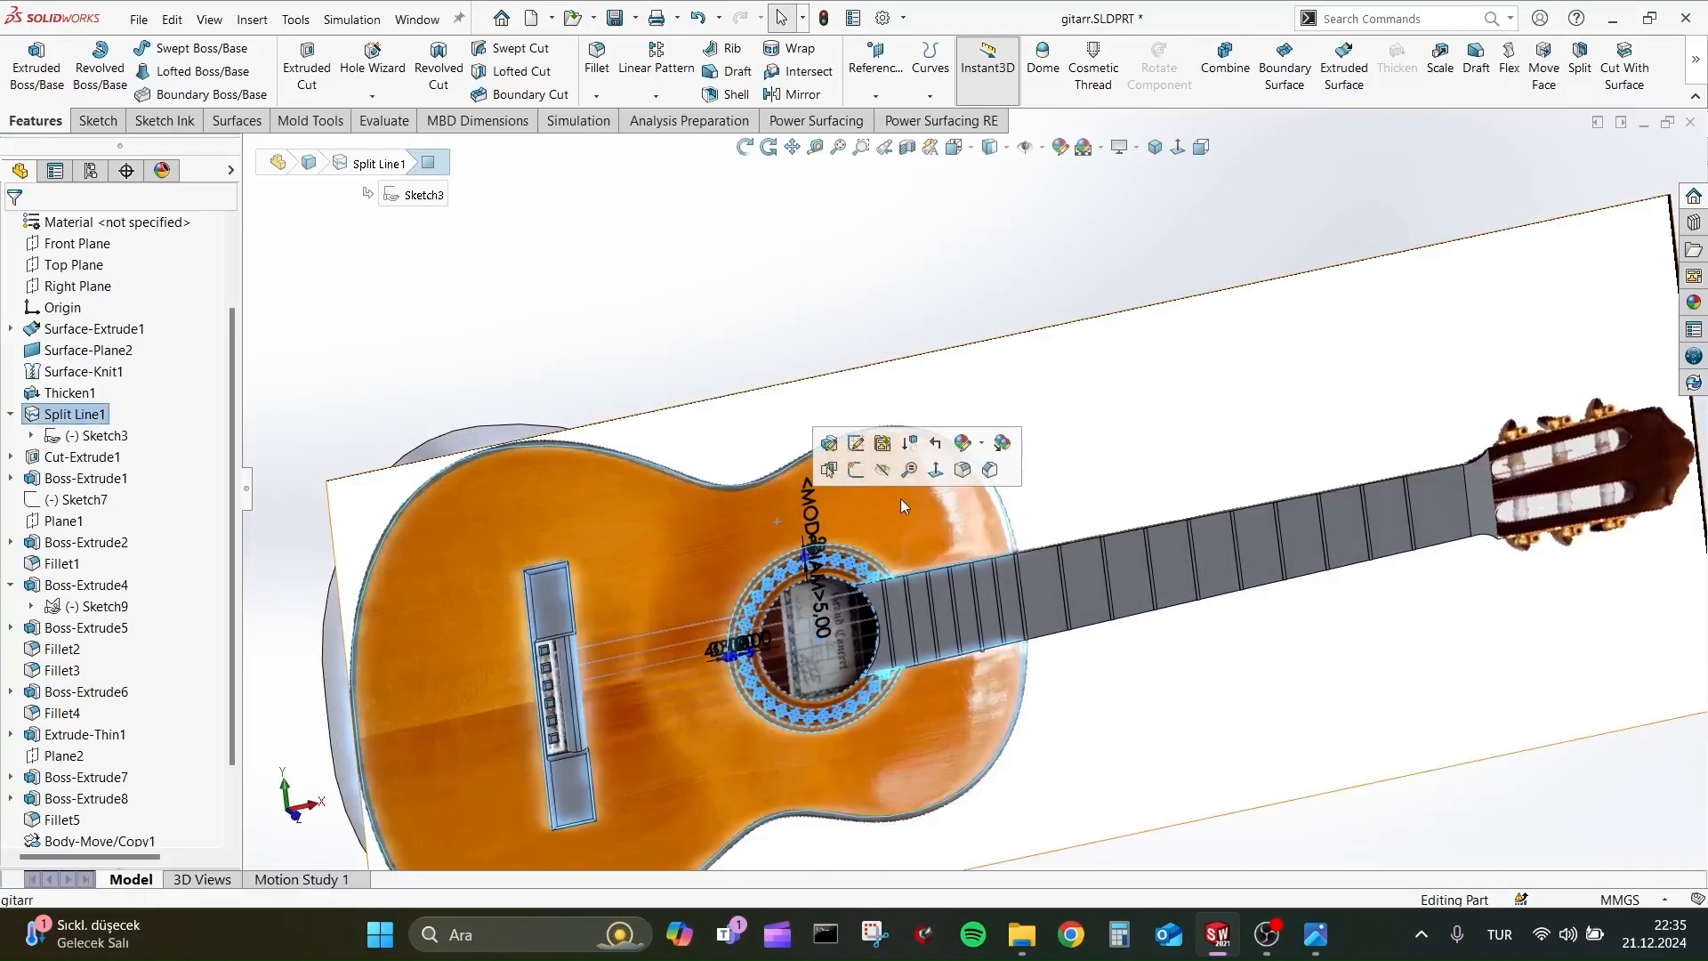
left_click(1244, 364)
left_click(873, 507)
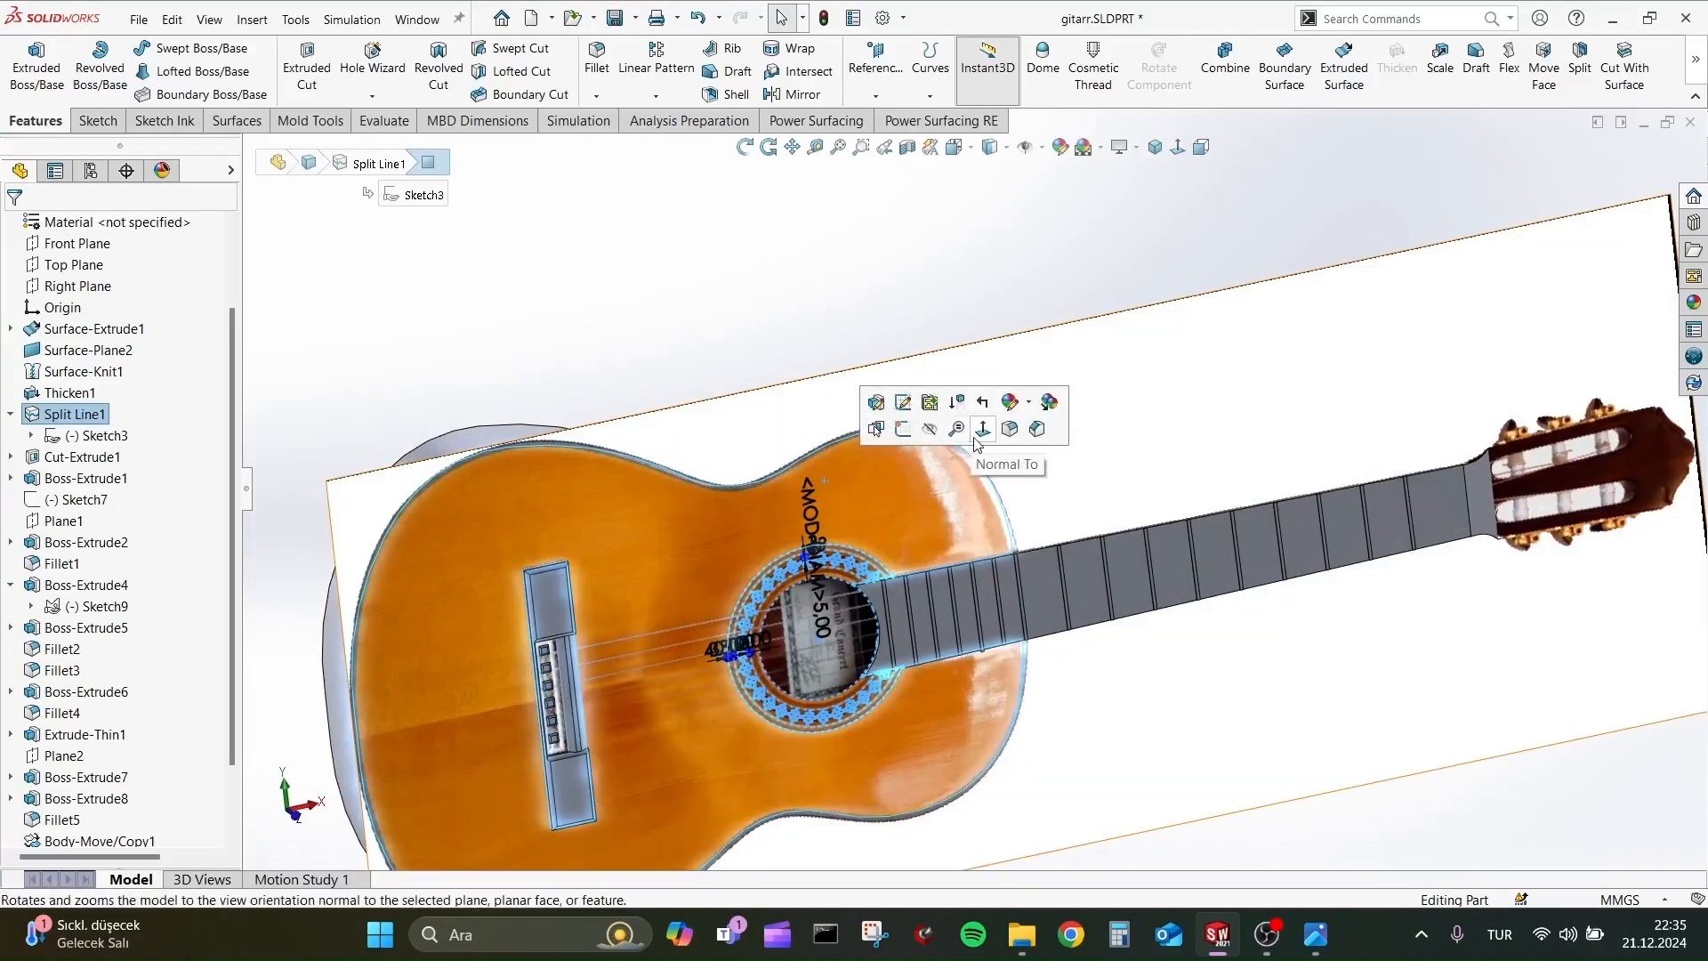
left_click(927, 436)
scroll(36, 311, "up", 4)
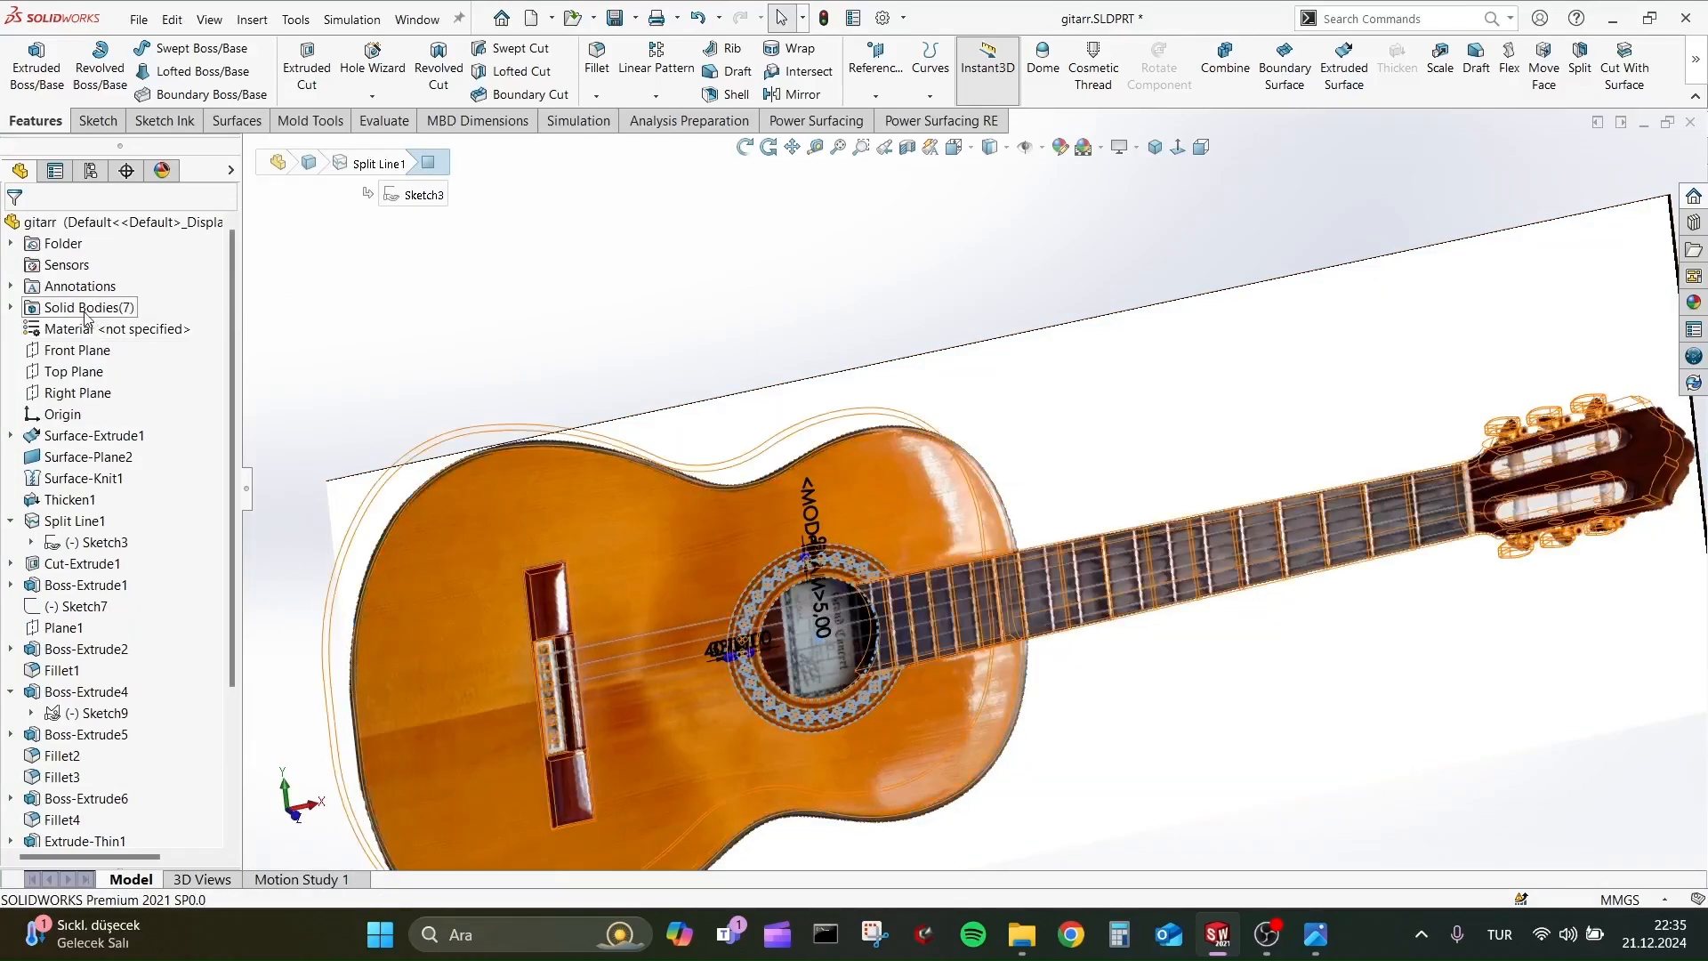
left_click(106, 329)
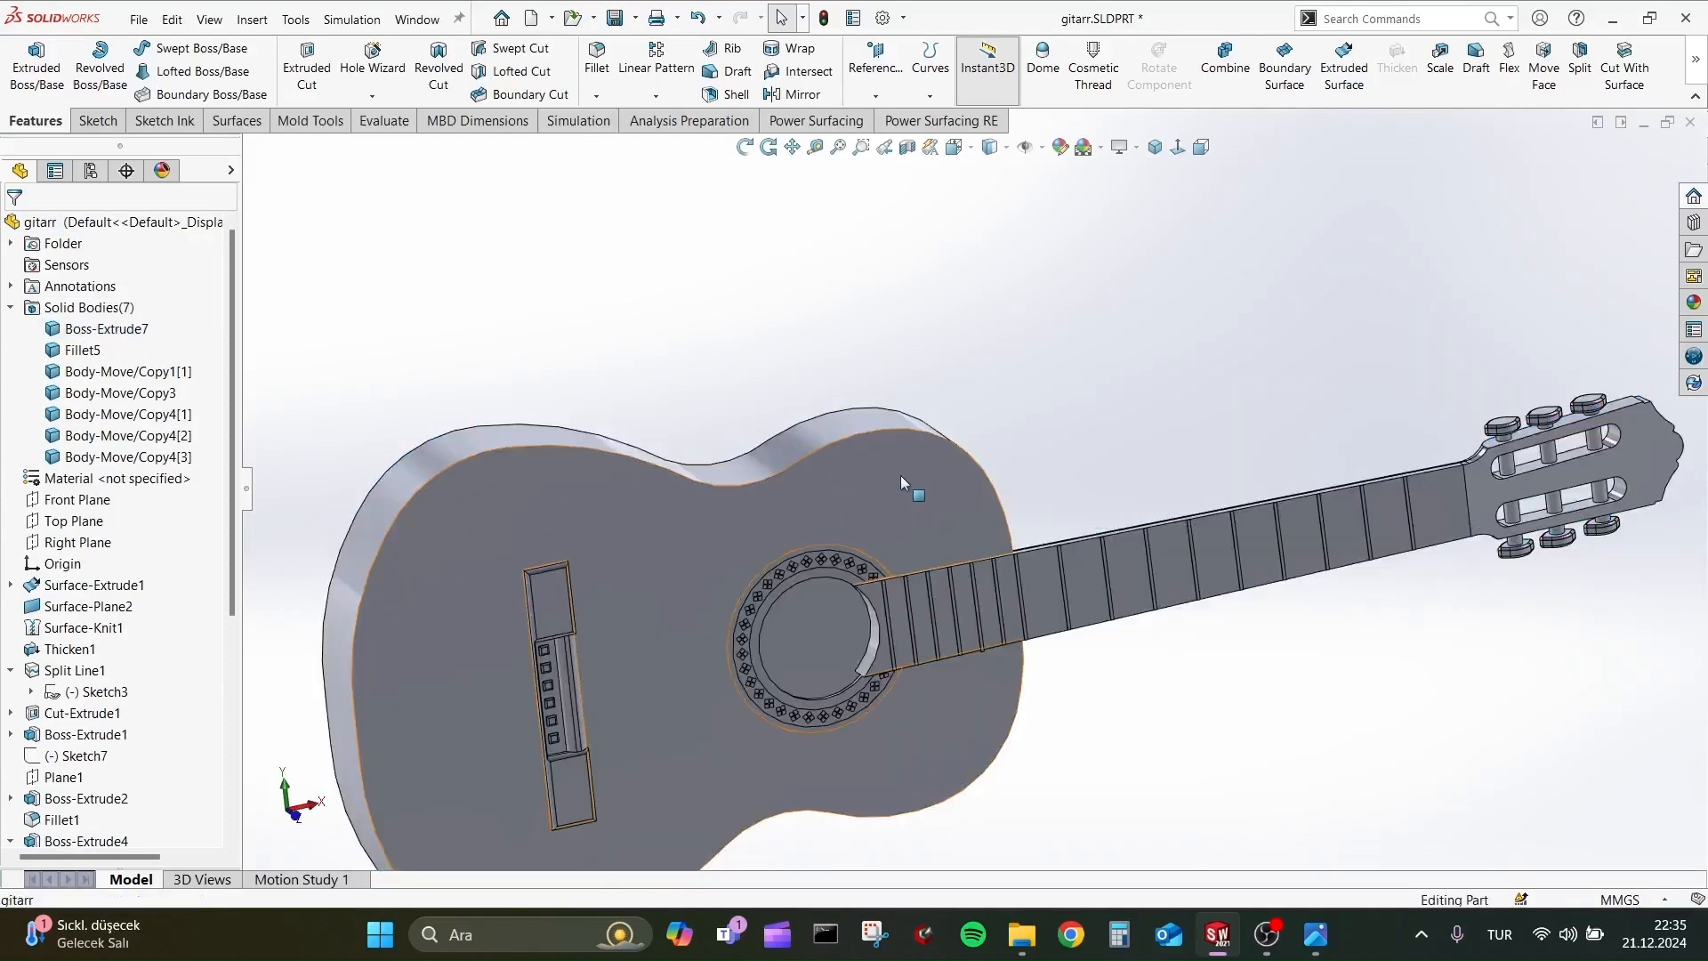
Suppress the split line feature on the guitar's top face and undo the suppression.
left_click(900, 475)
left_click(1060, 395)
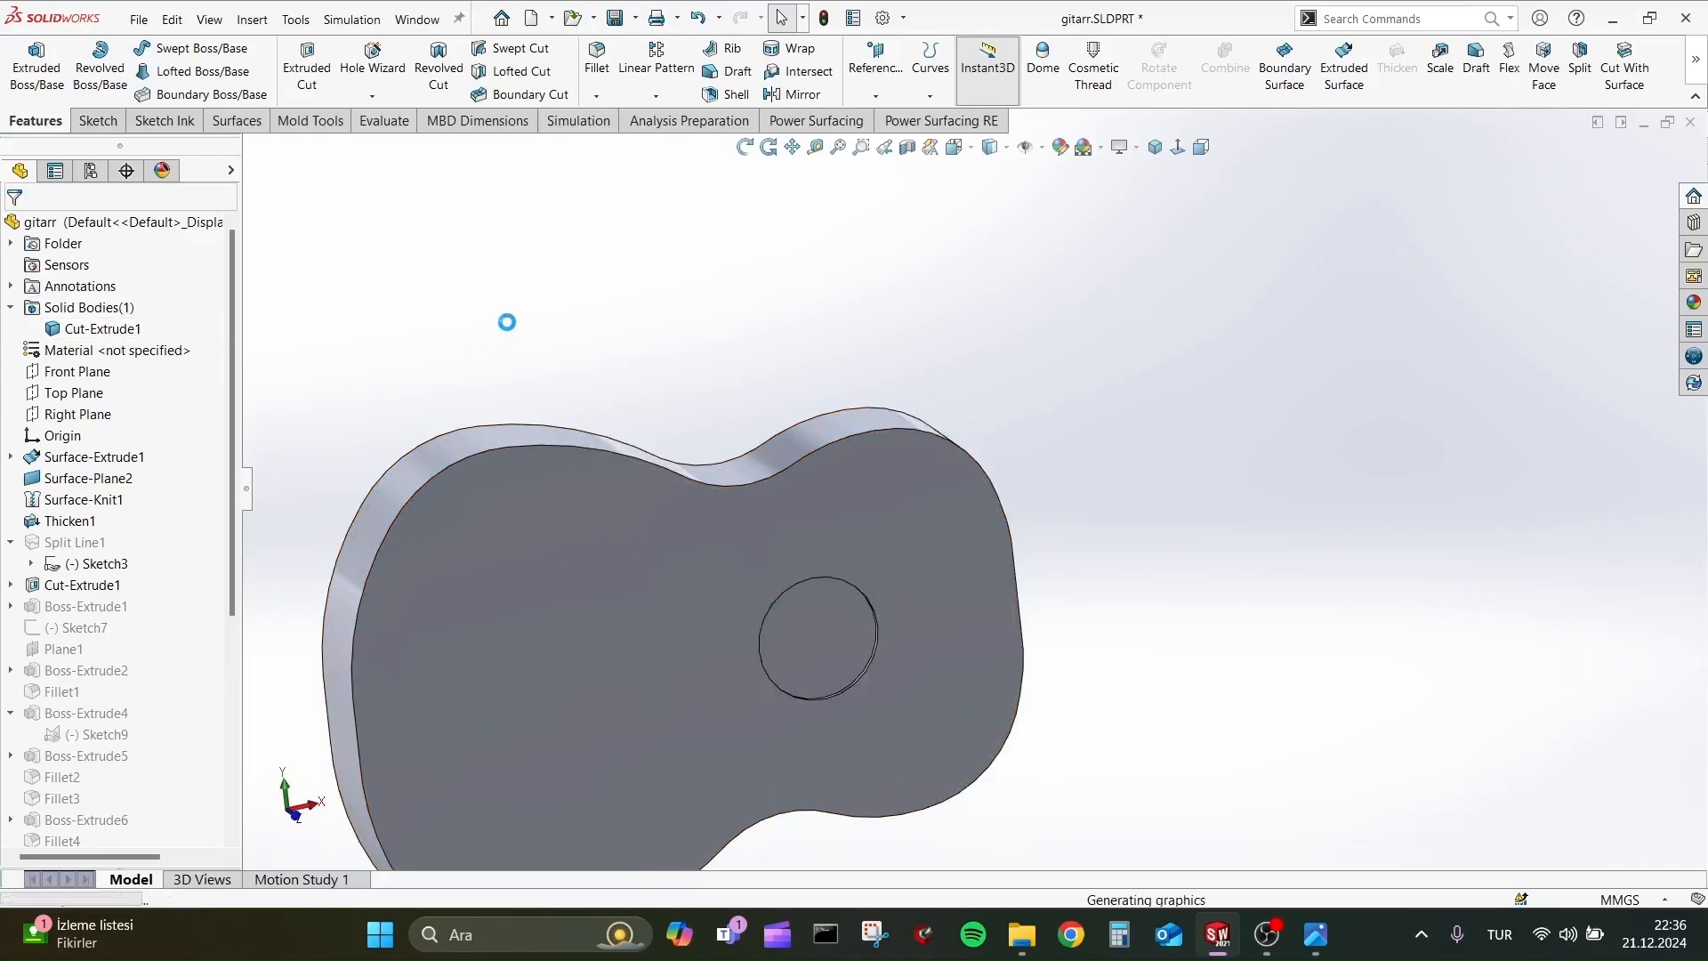
left_click(927, 483)
left_click(1253, 395)
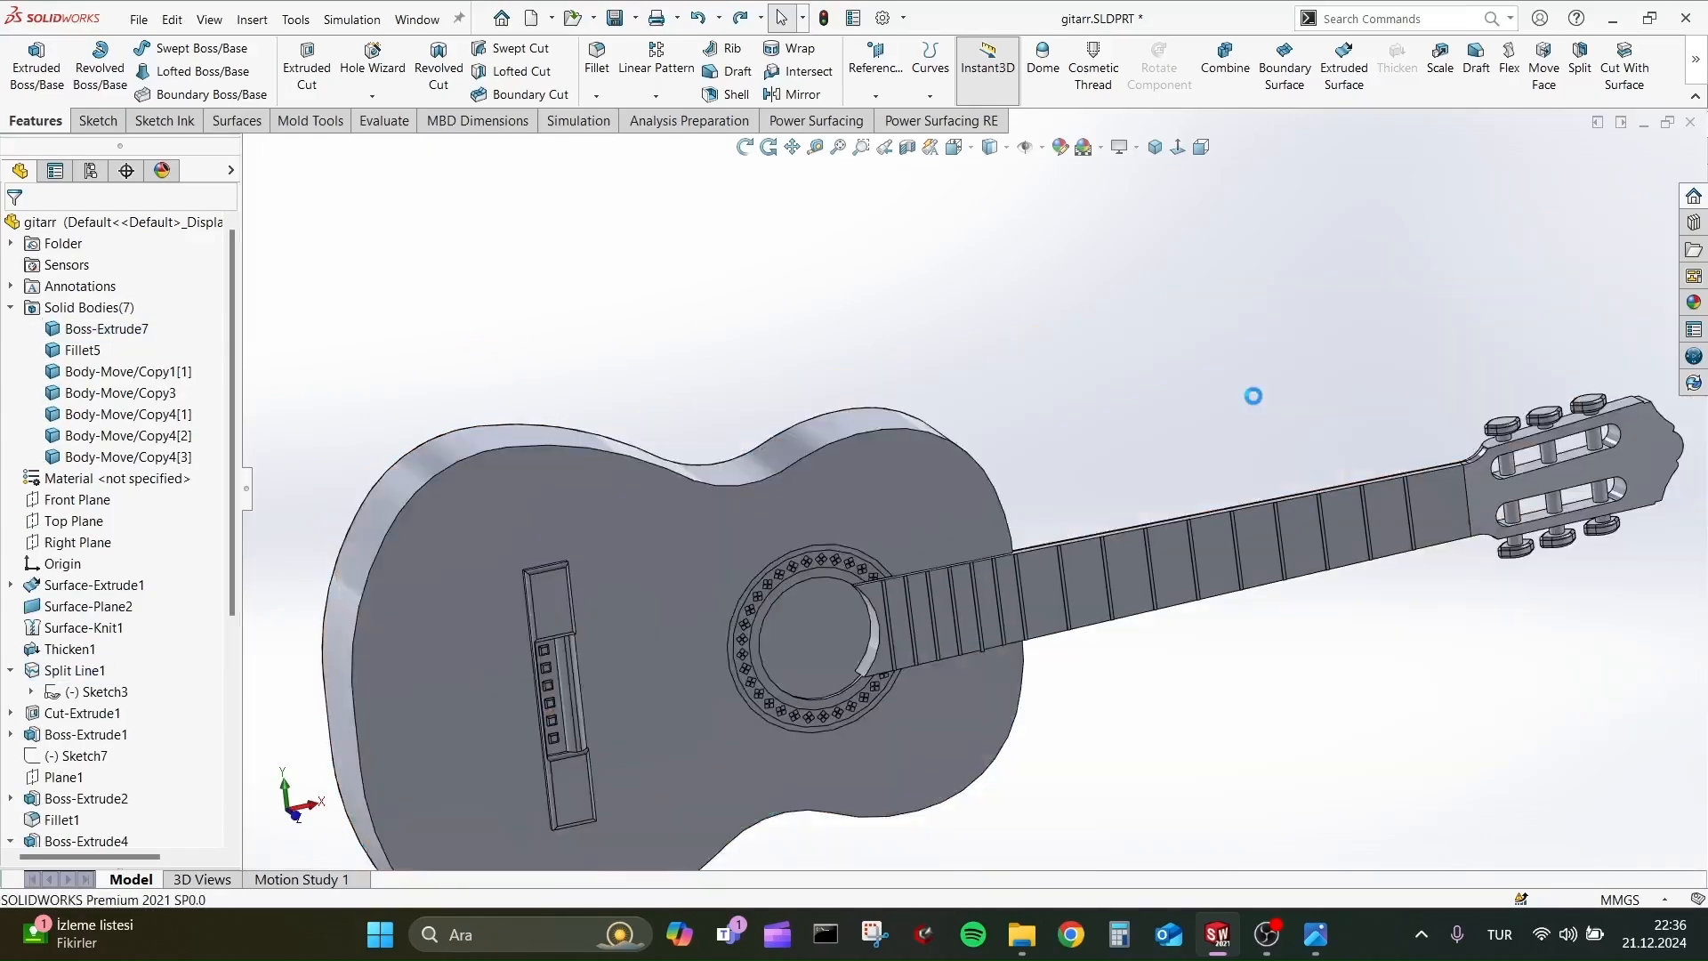
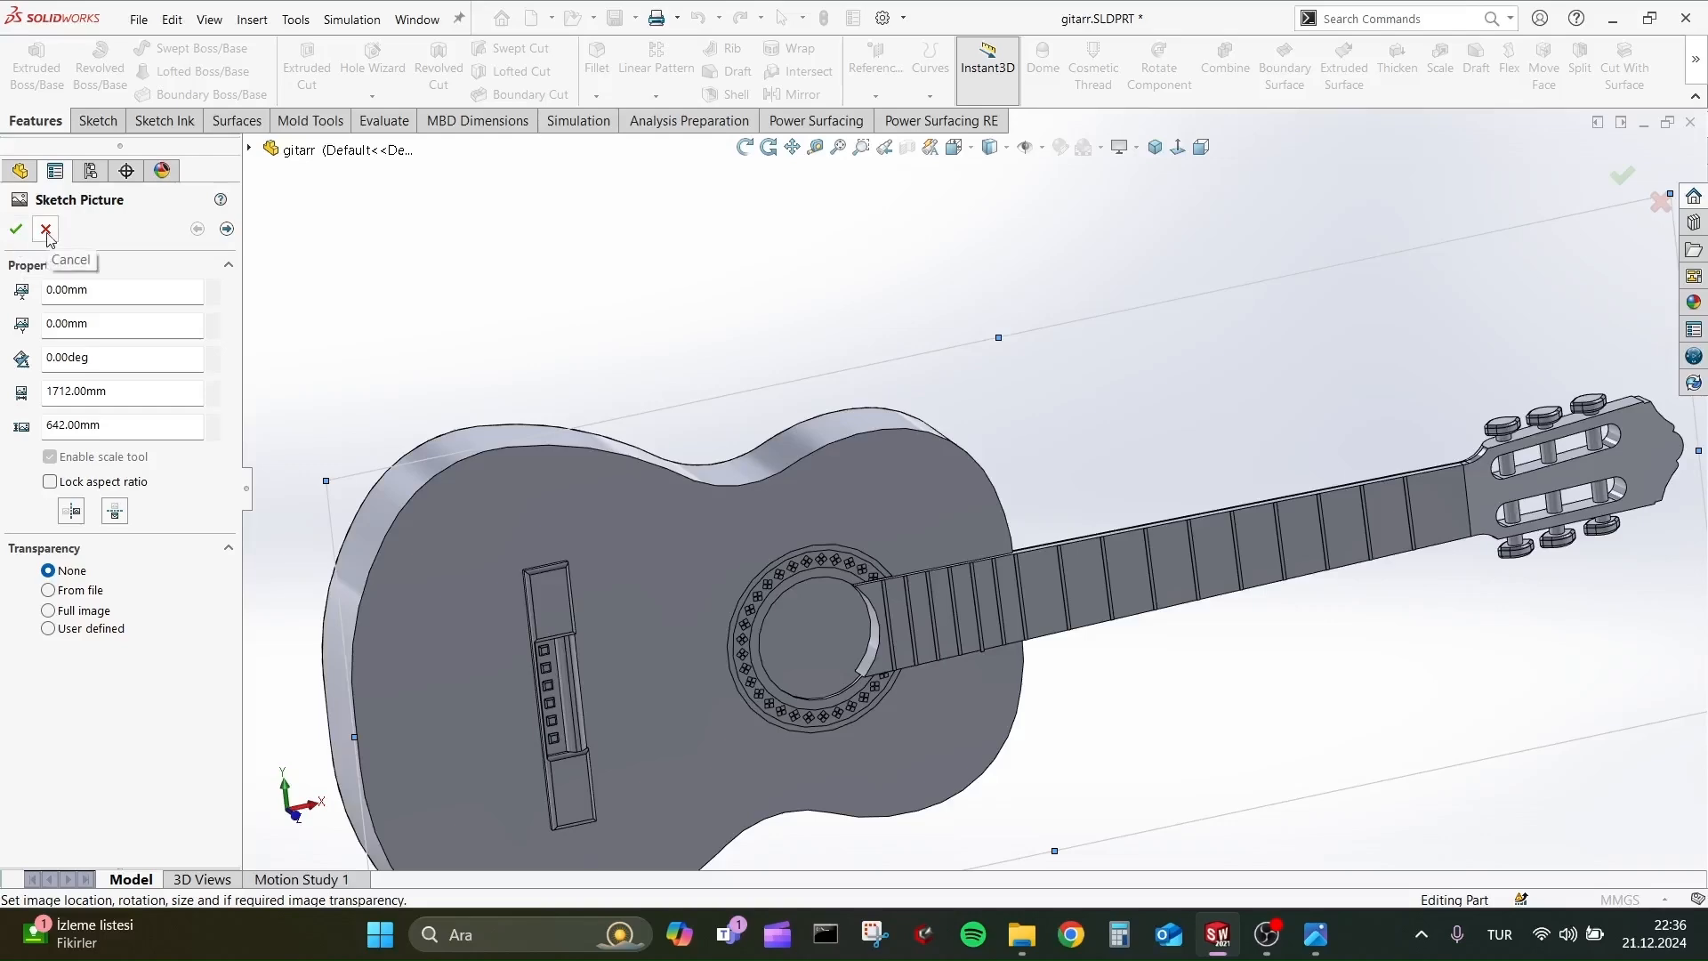
Close the sketch picture properties without changes and clear the selection on the guitar.
left_click(45, 230)
left_click(877, 491)
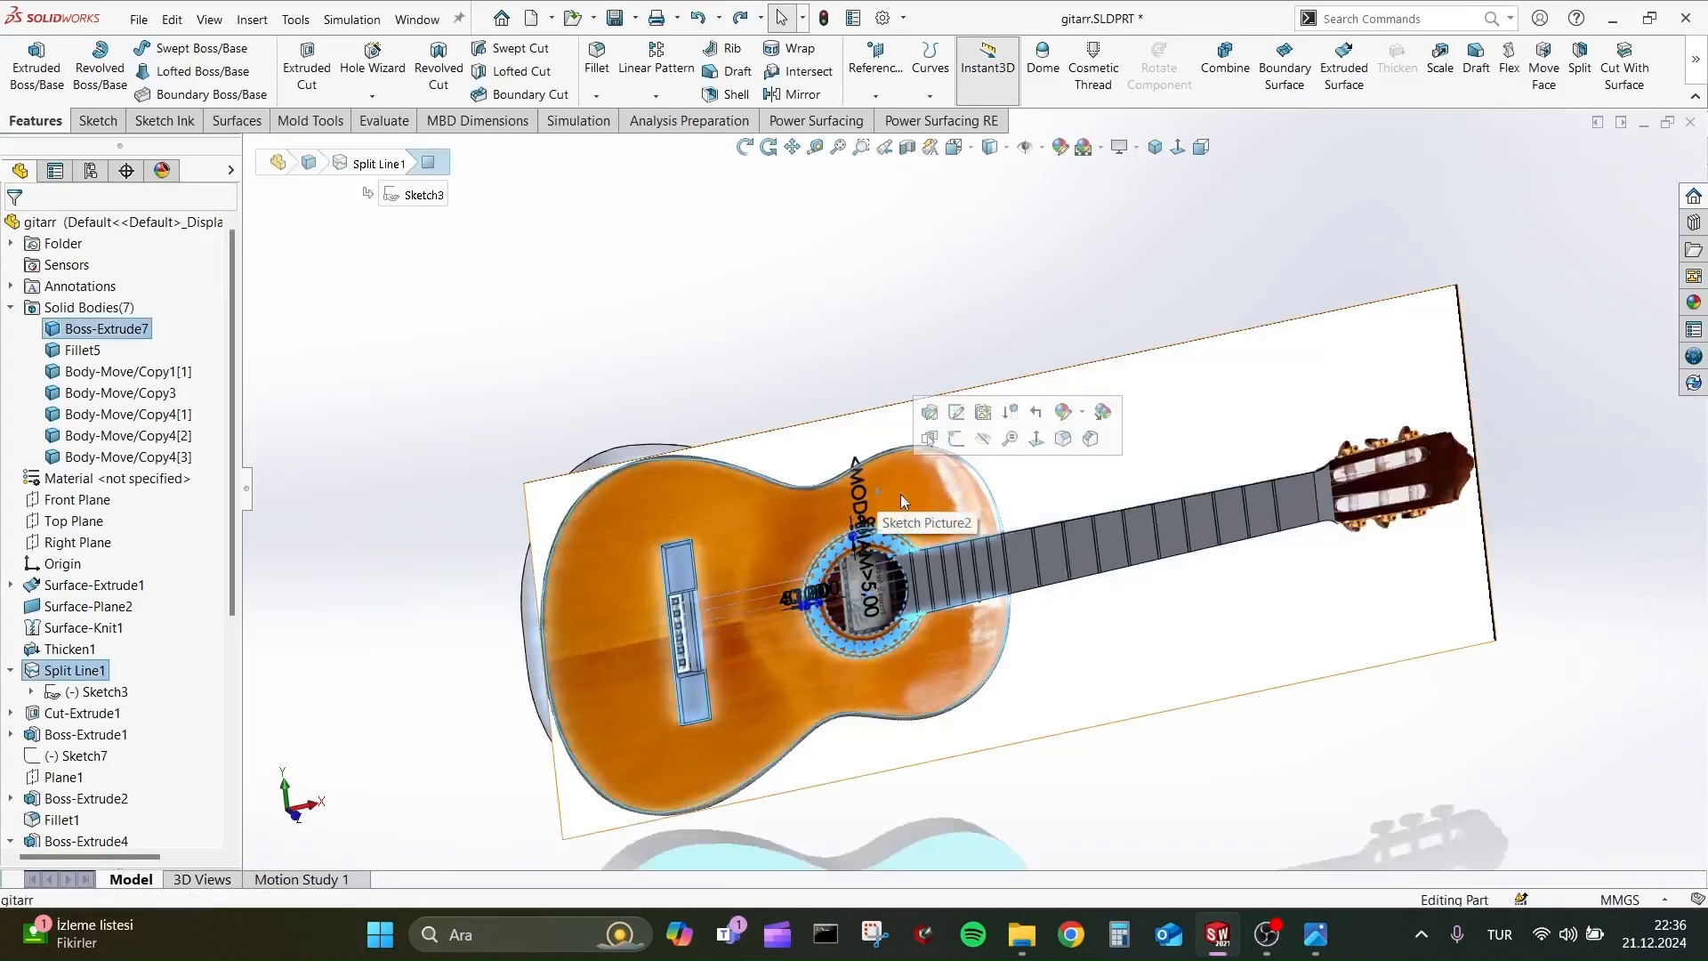
left_click(1289, 379)
left_click(636, 523)
left_click(743, 214)
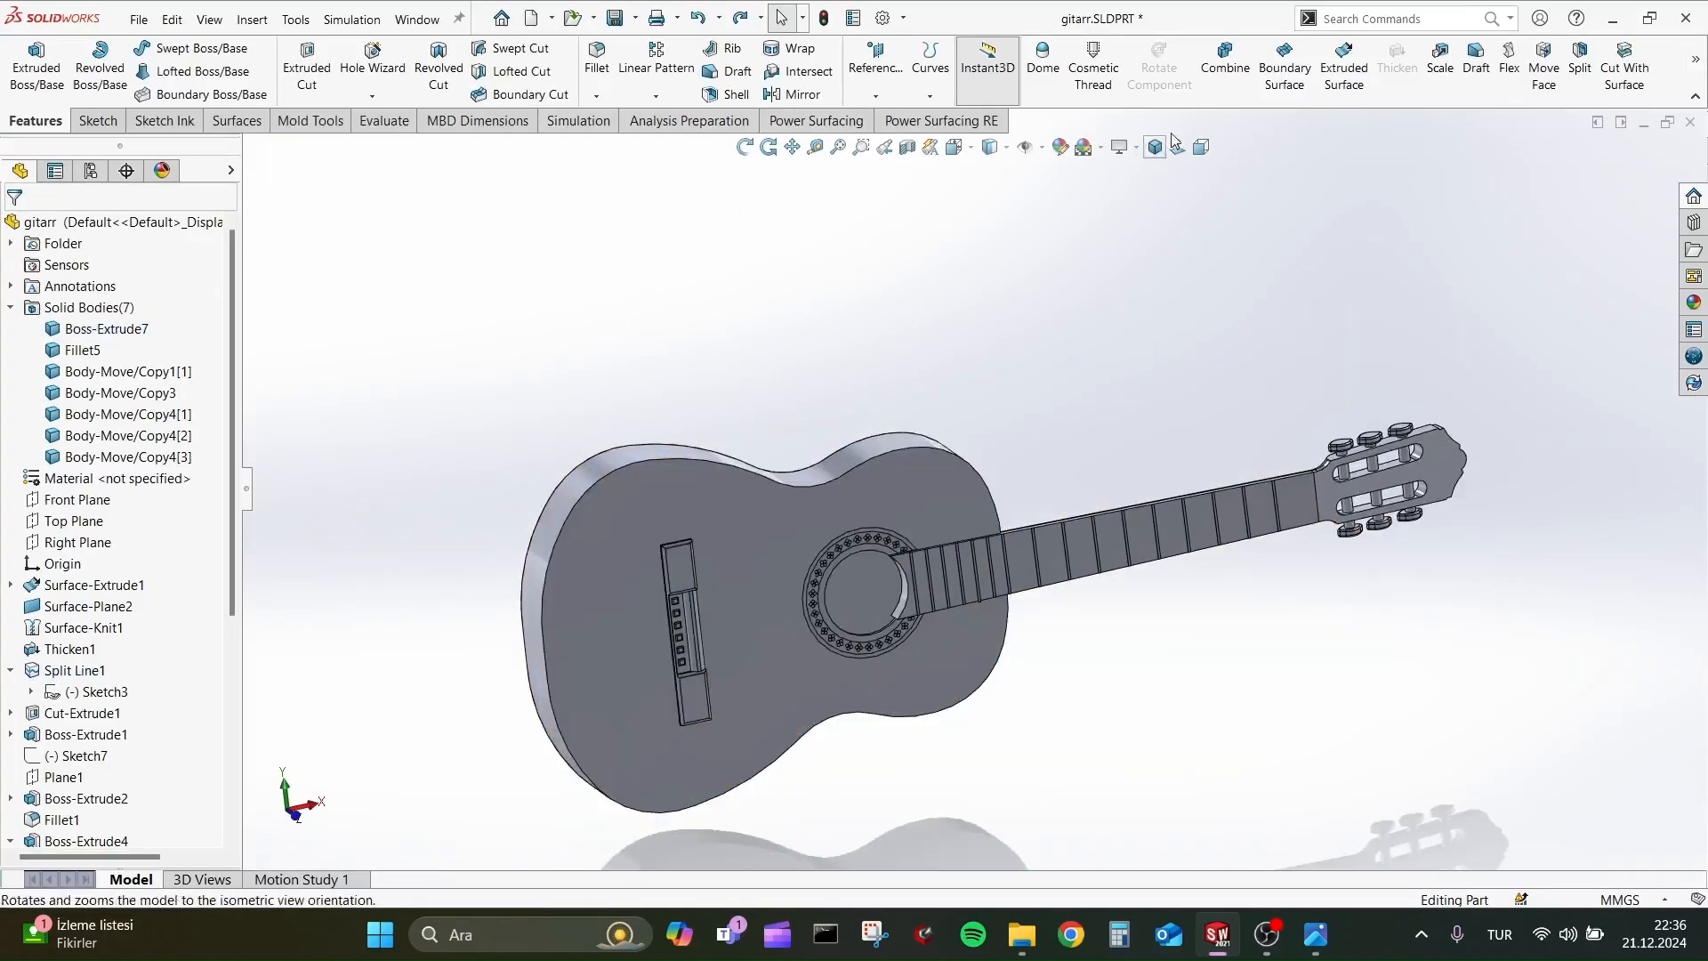
Combine all seven solid bodies of the guitar, including the tuning peg heads, into a single body.
left_click(1225, 59)
left_click_drag(1577, 851, 1576, 827)
left_click(18, 229)
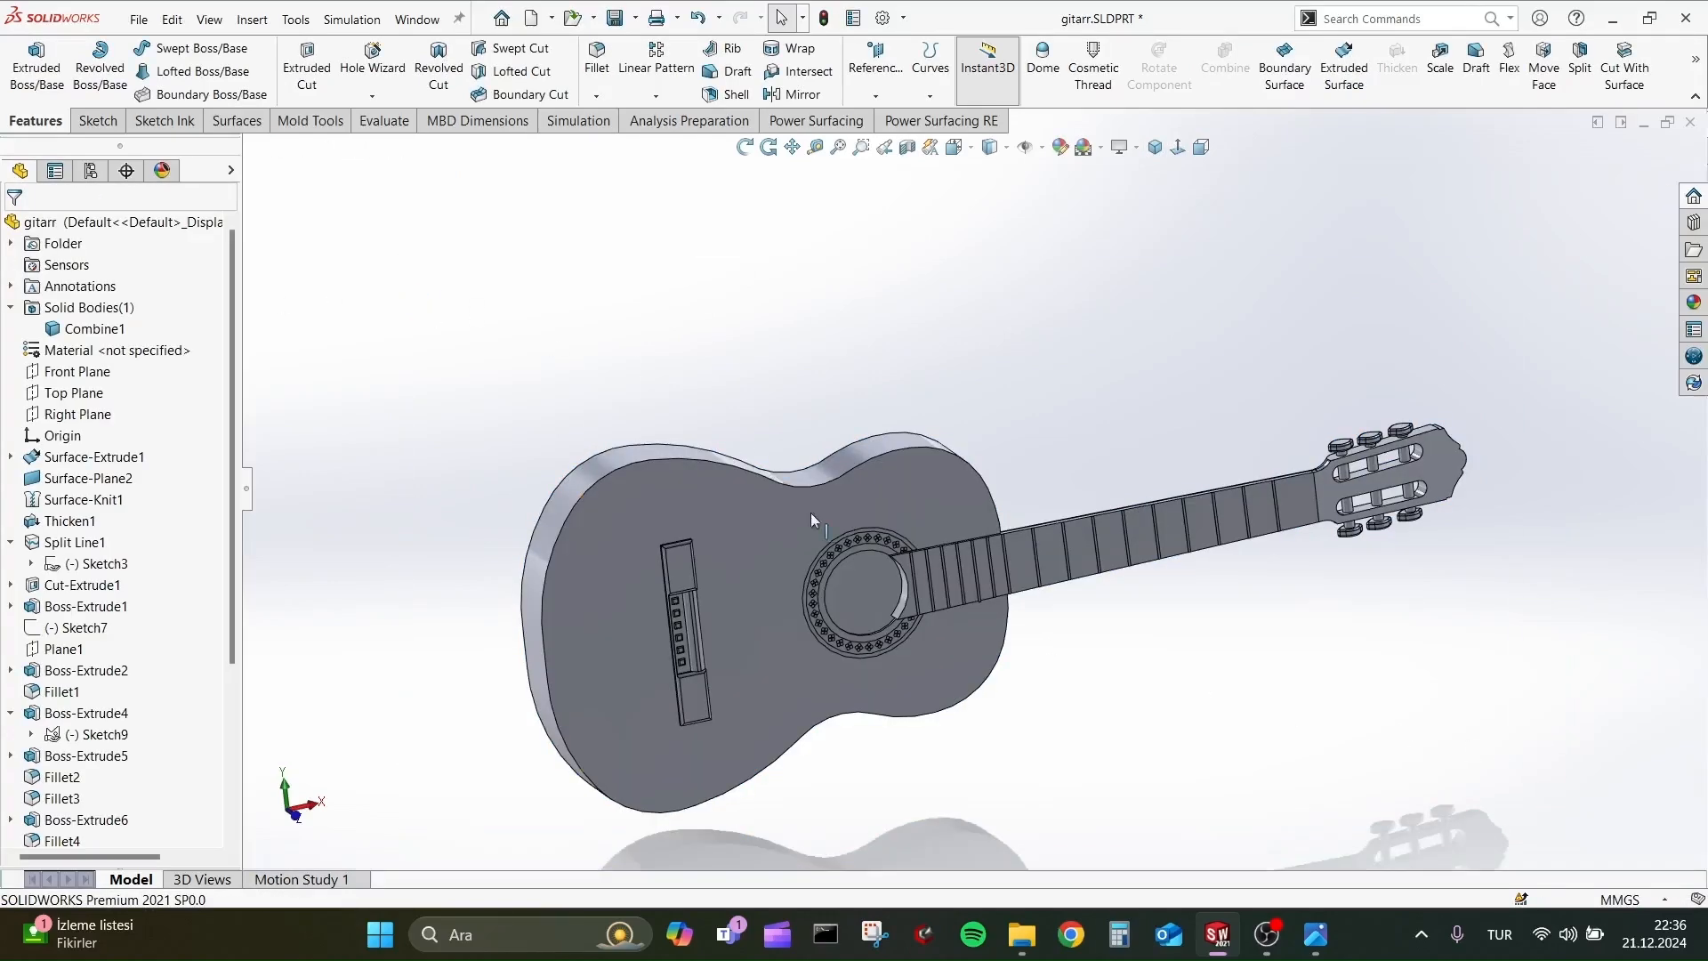
left_click(941, 495)
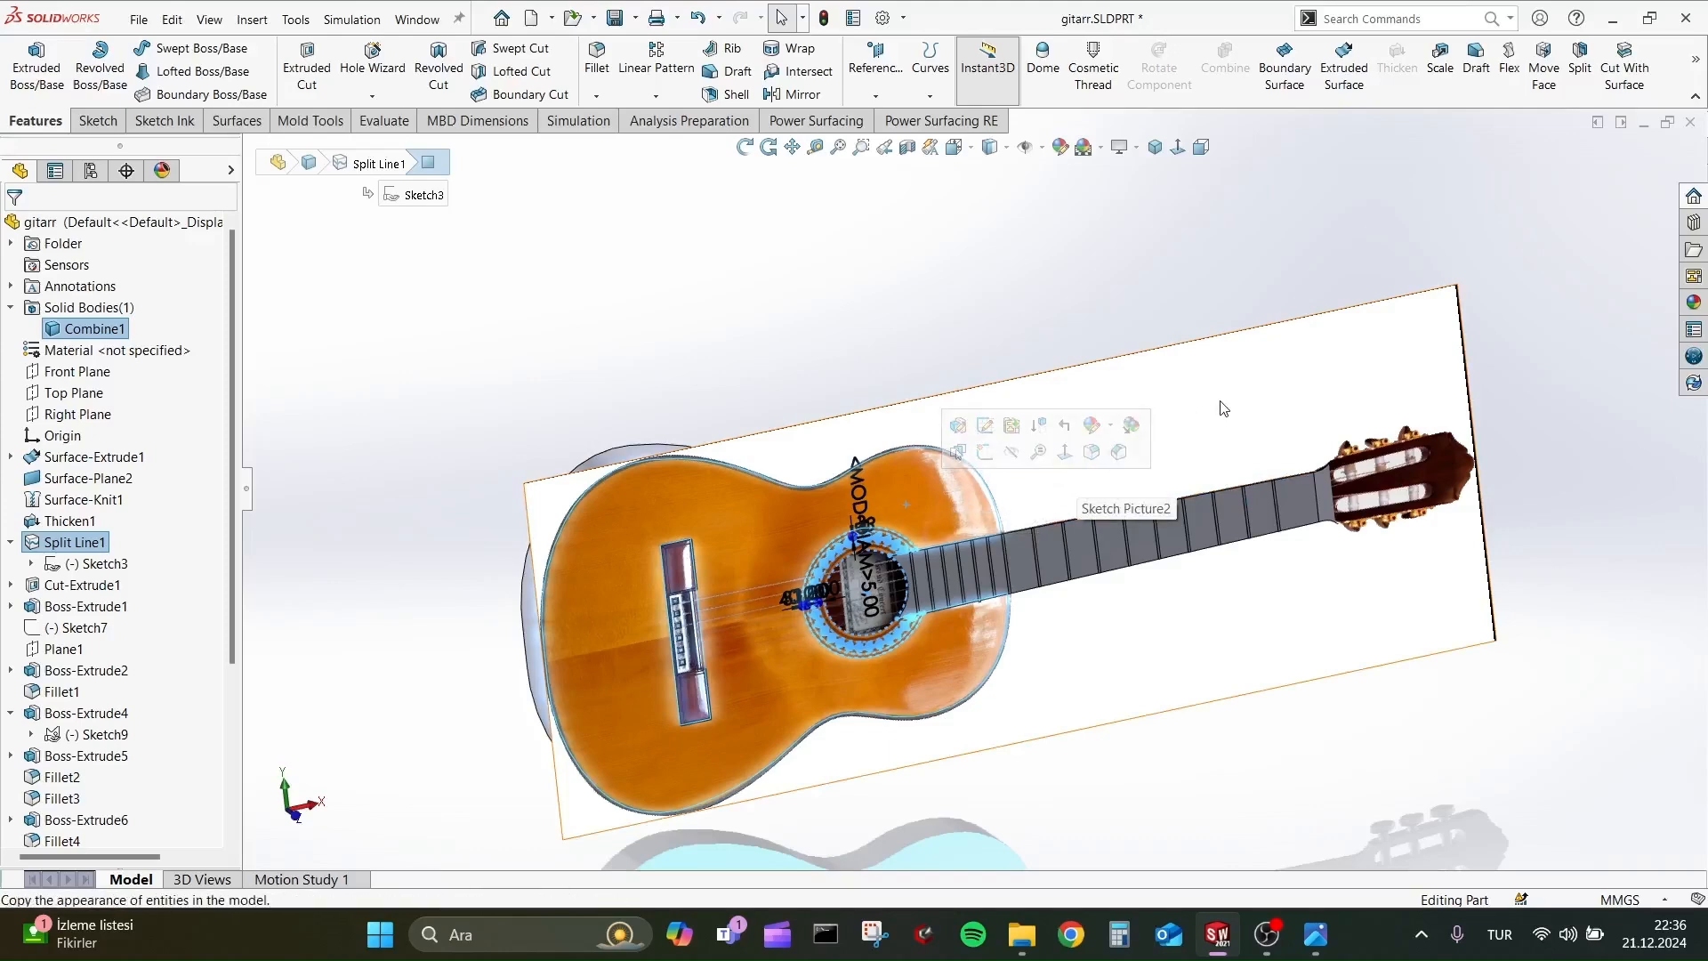
scroll(116, 533, "down", 4)
right_click(54, 307)
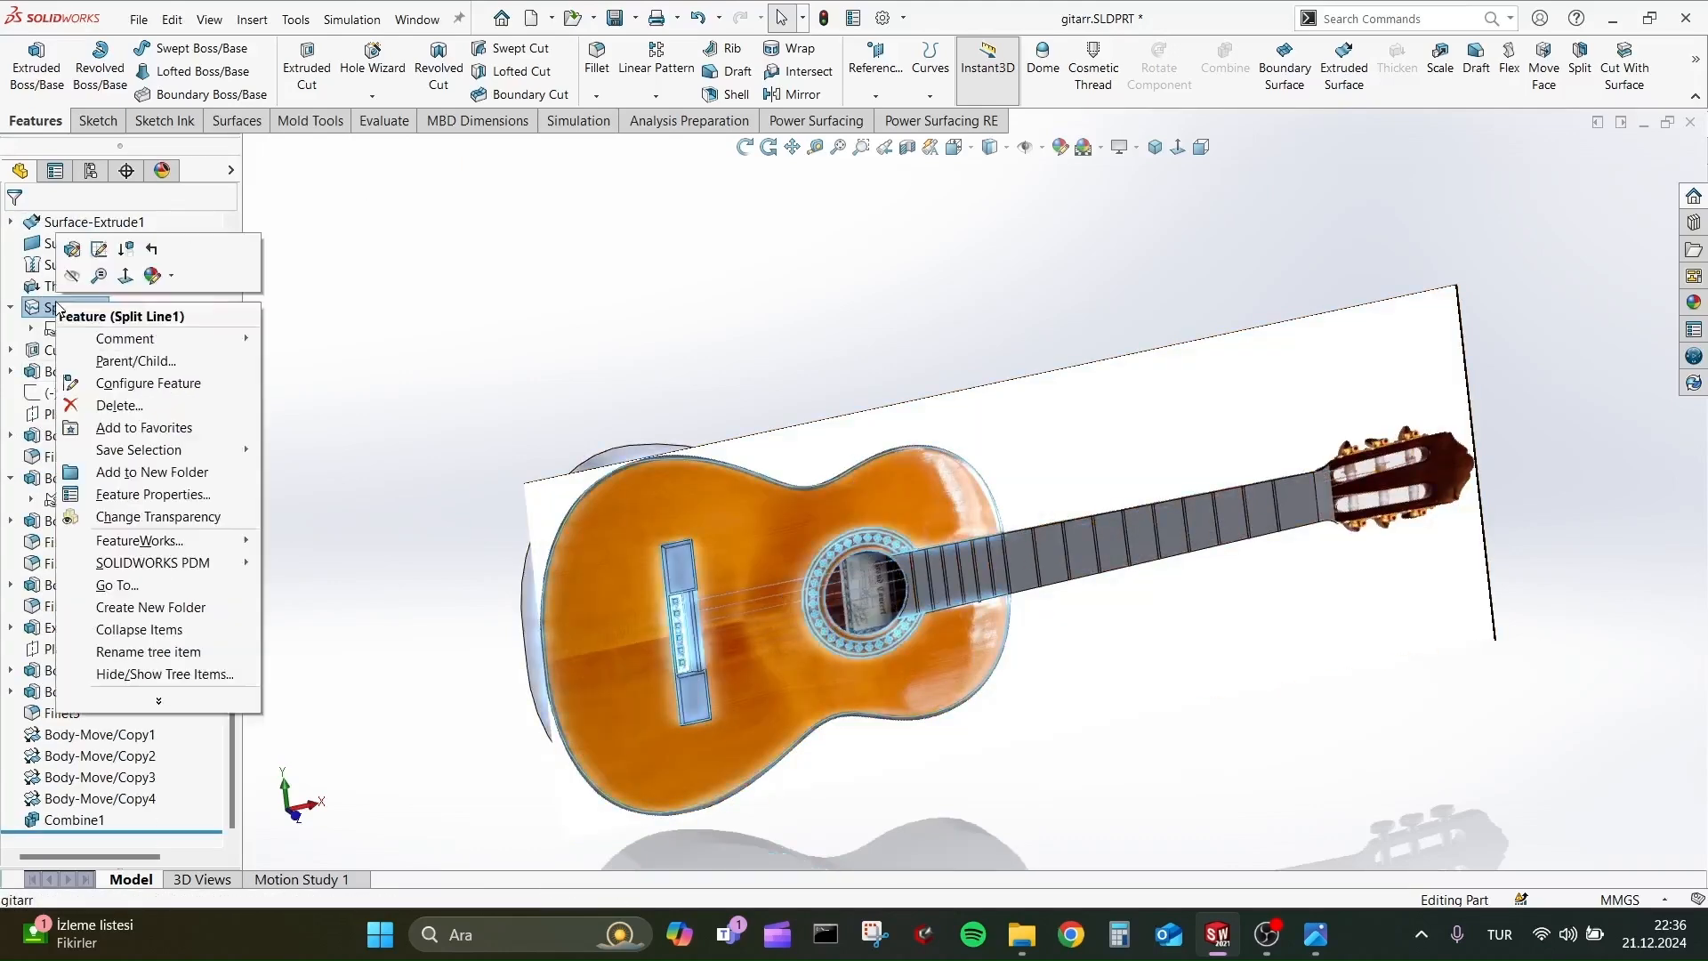
left_click(861, 344)
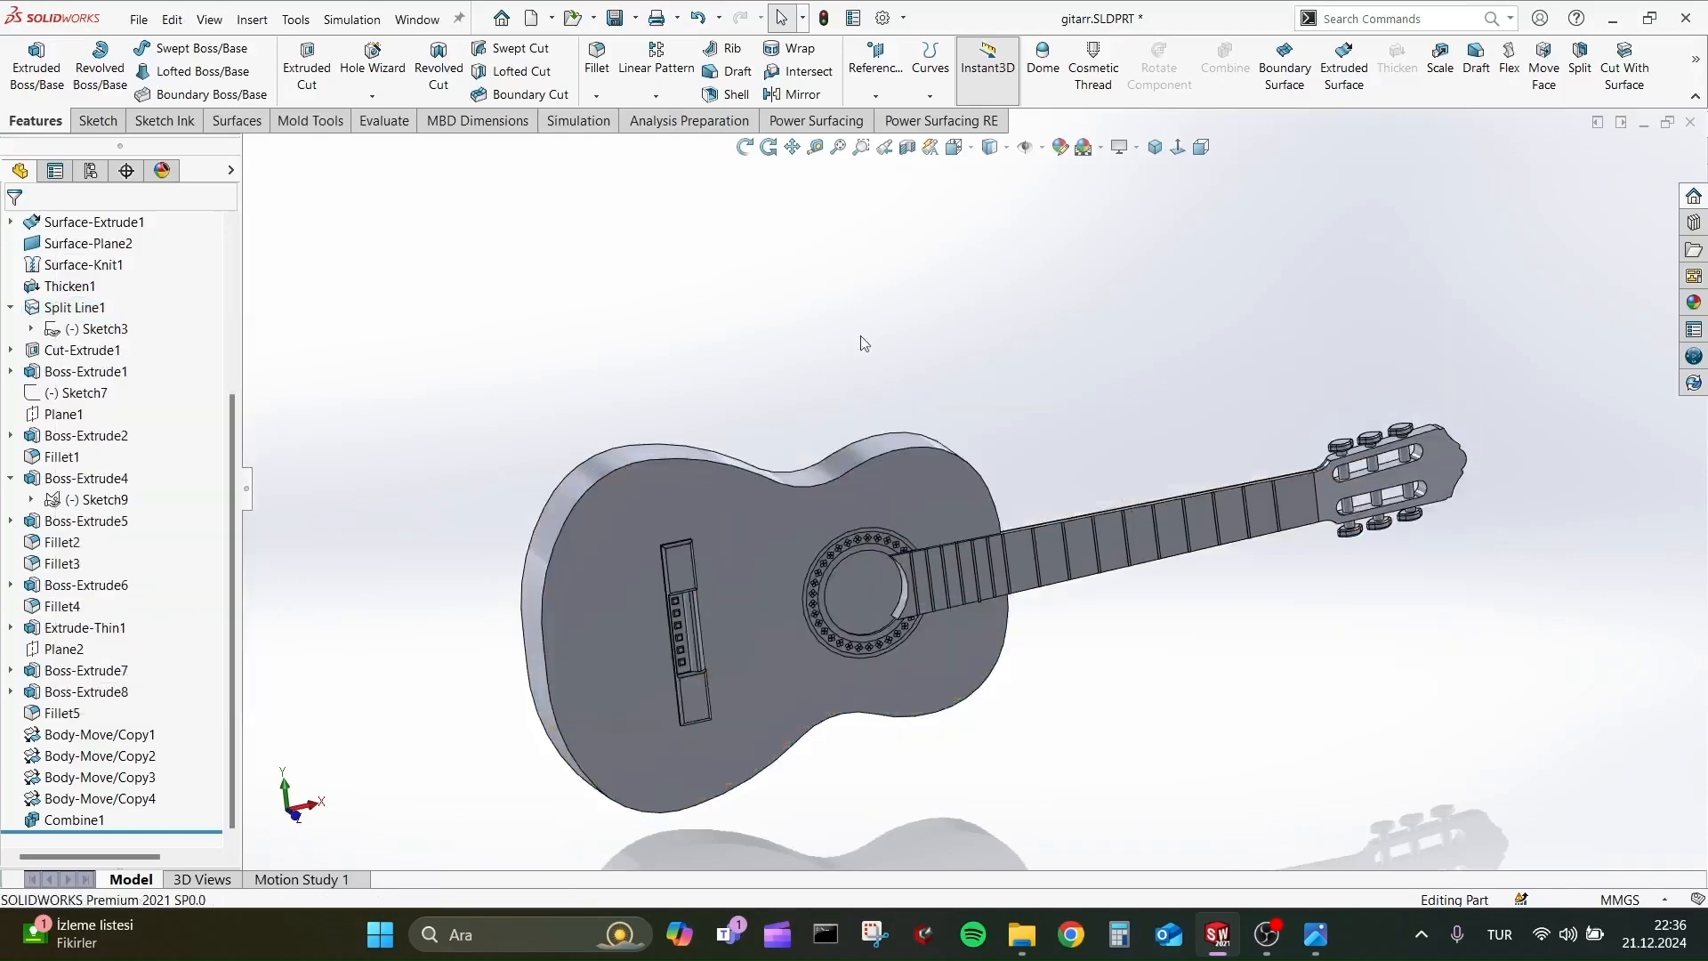
right_click(934, 479)
left_click(1105, 426)
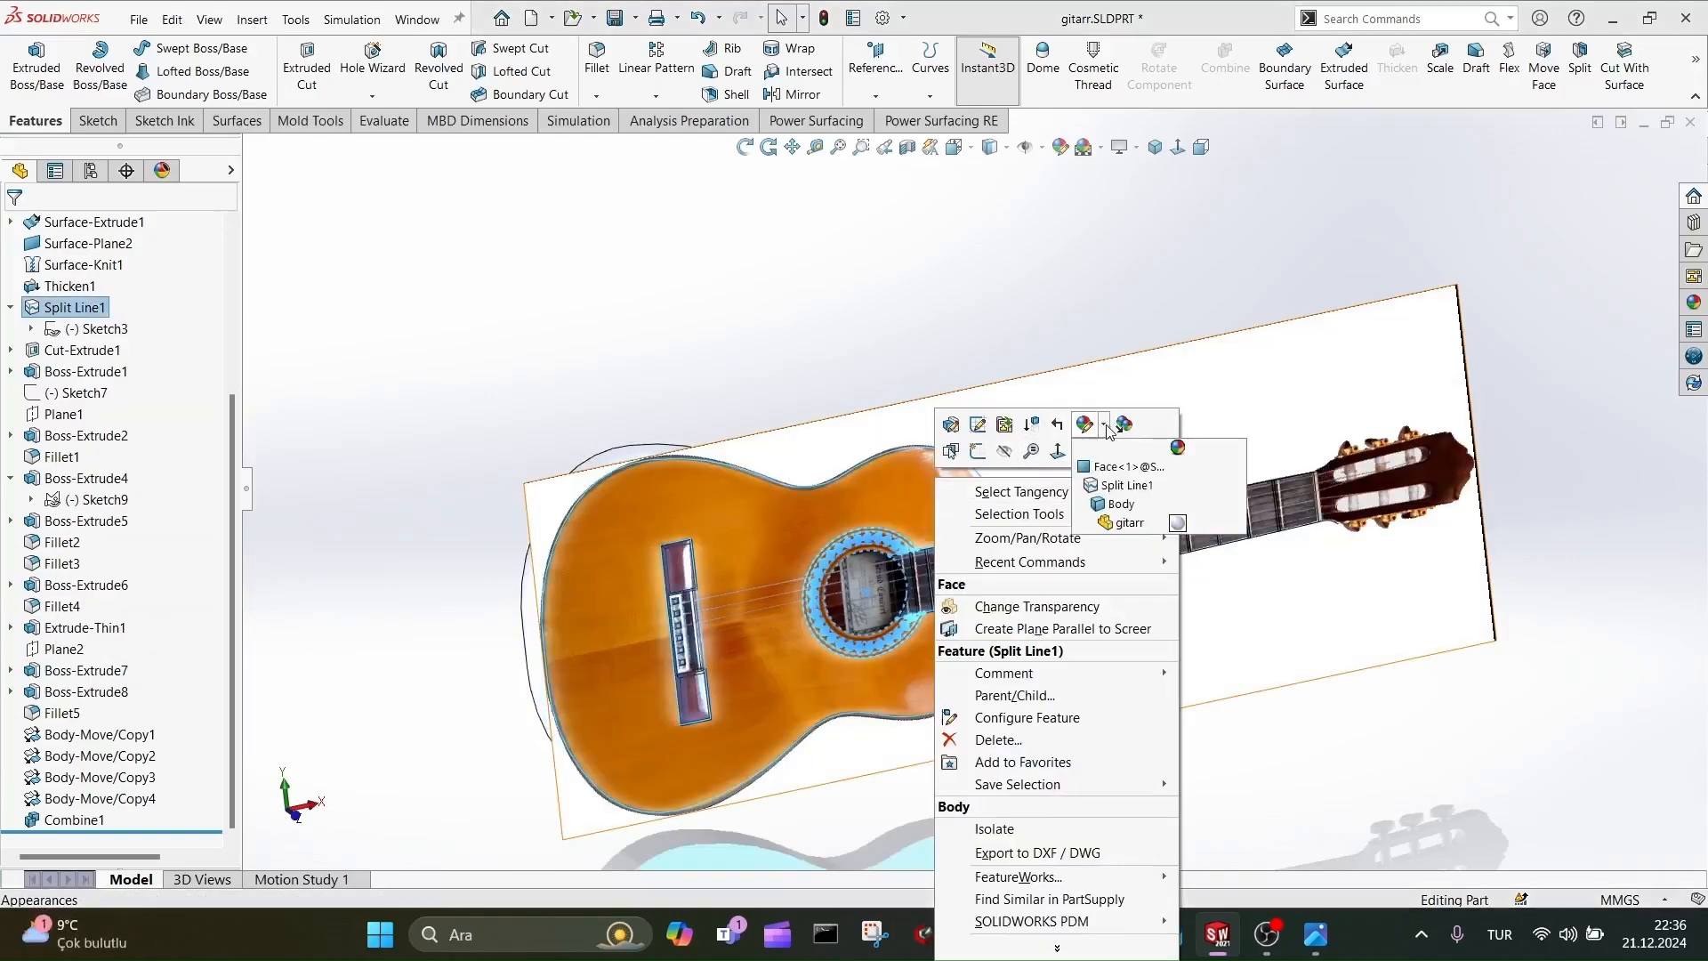
left_click(1124, 424)
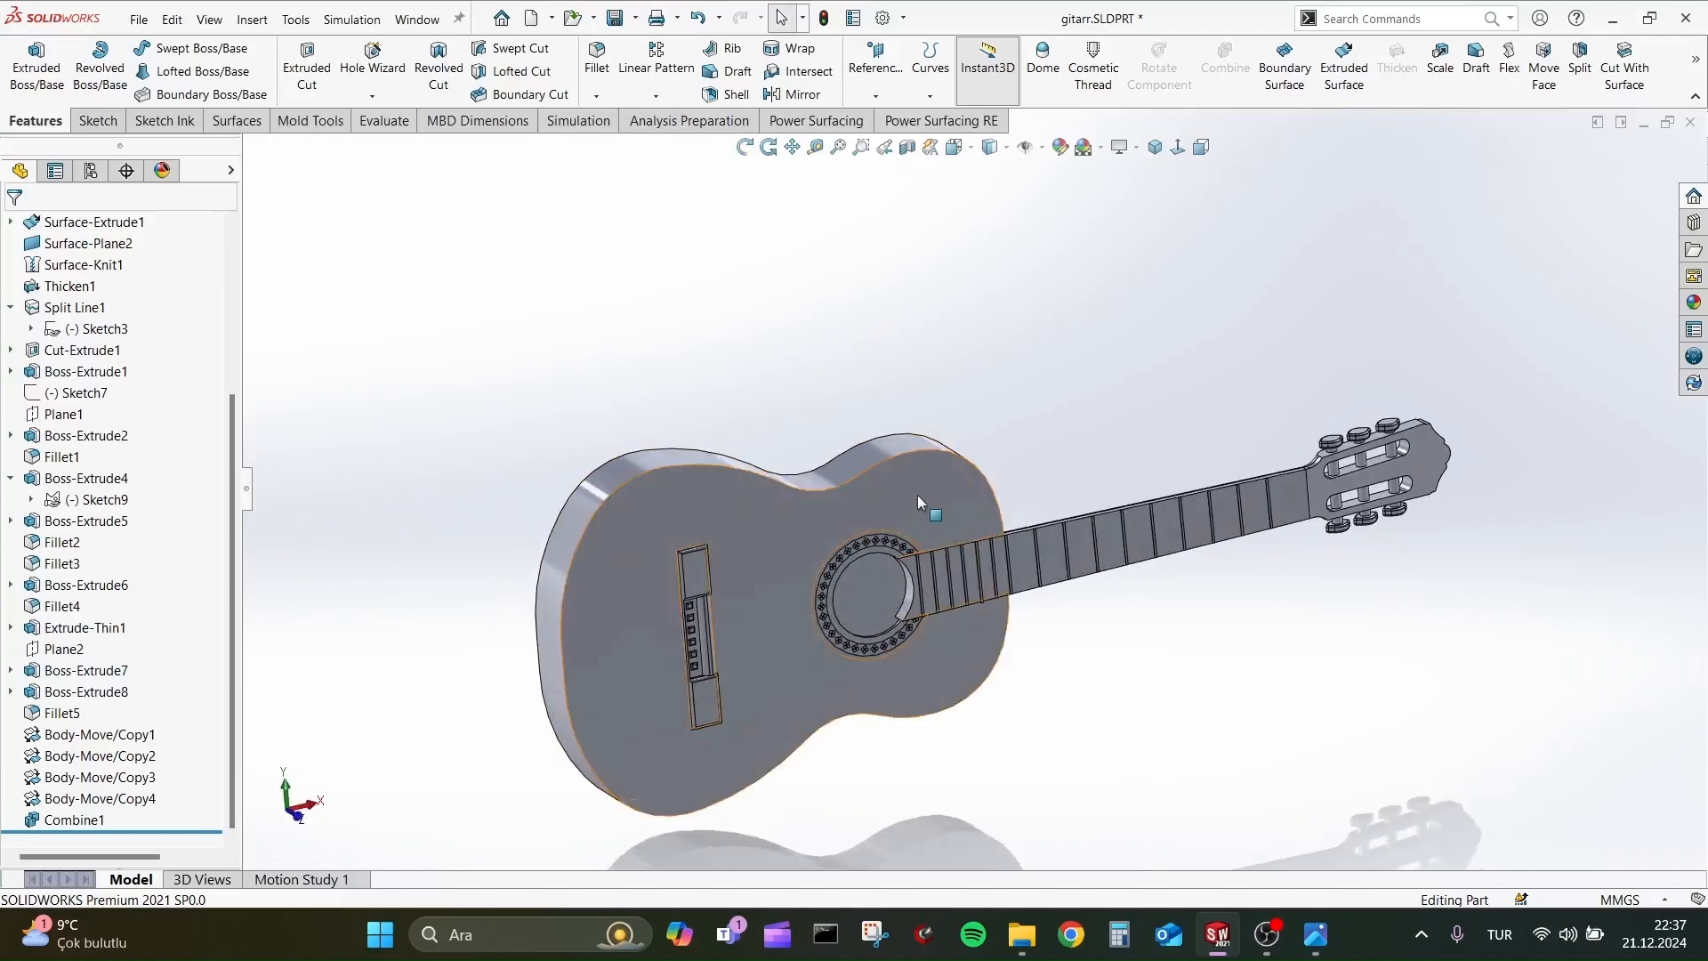
key("ctrl+z")
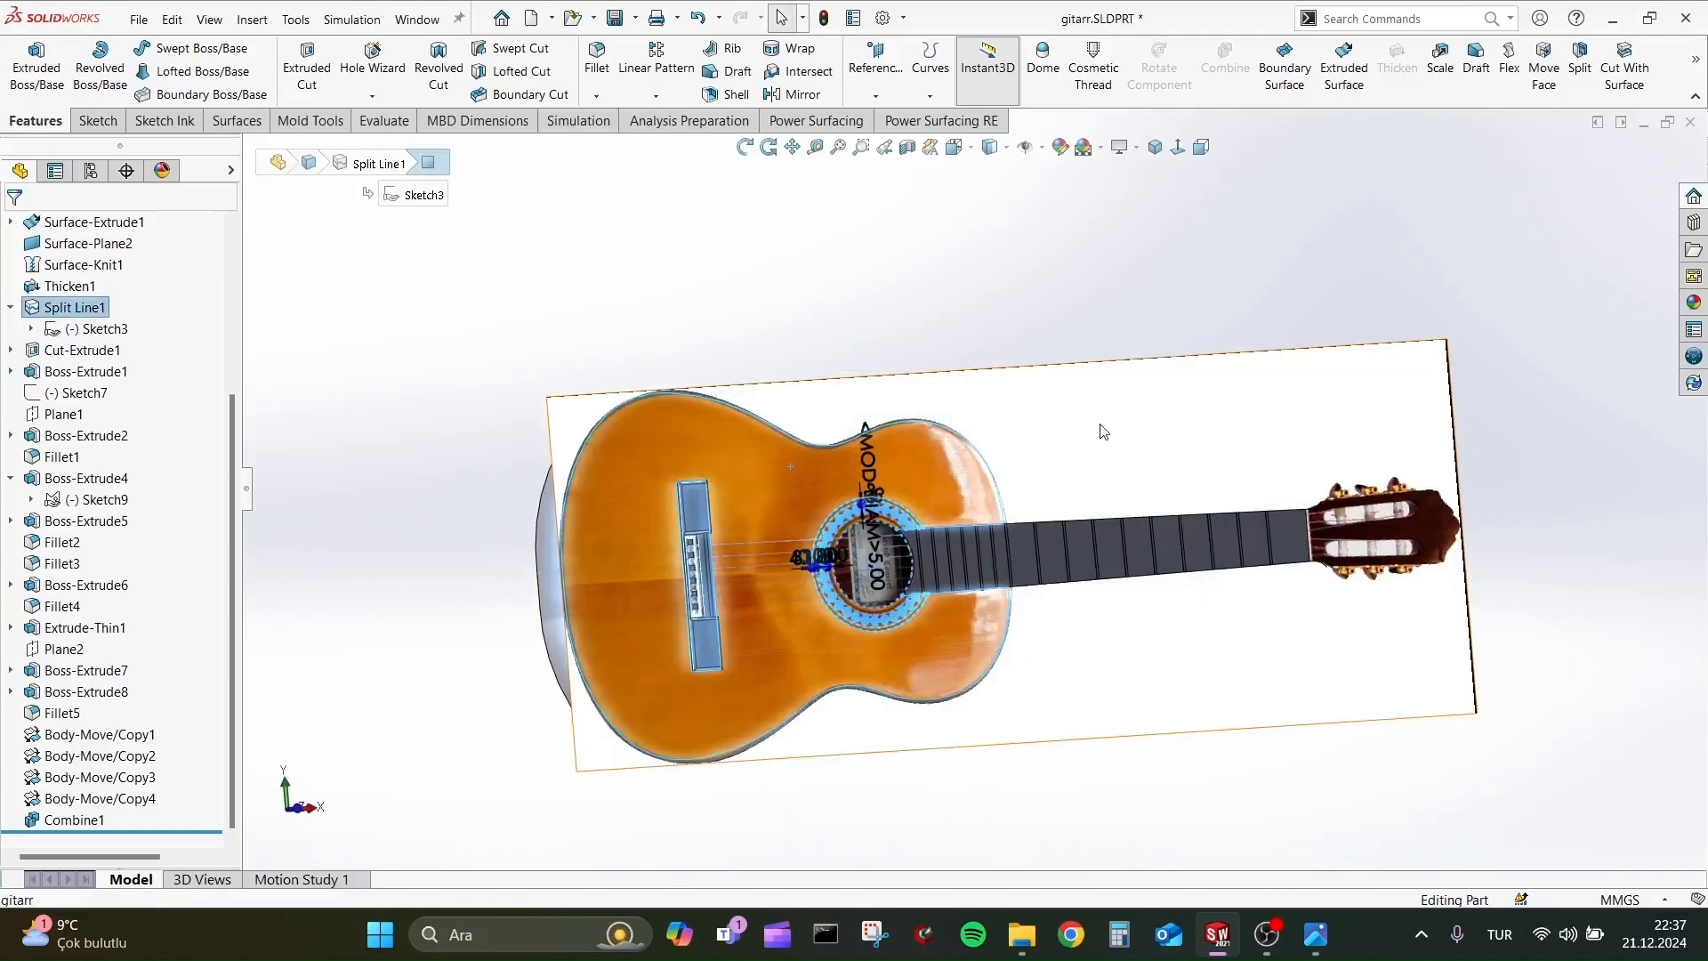
Delete the reference guitar picture from the Split Line1 sketch and exit the sketch.
right_click(46, 308)
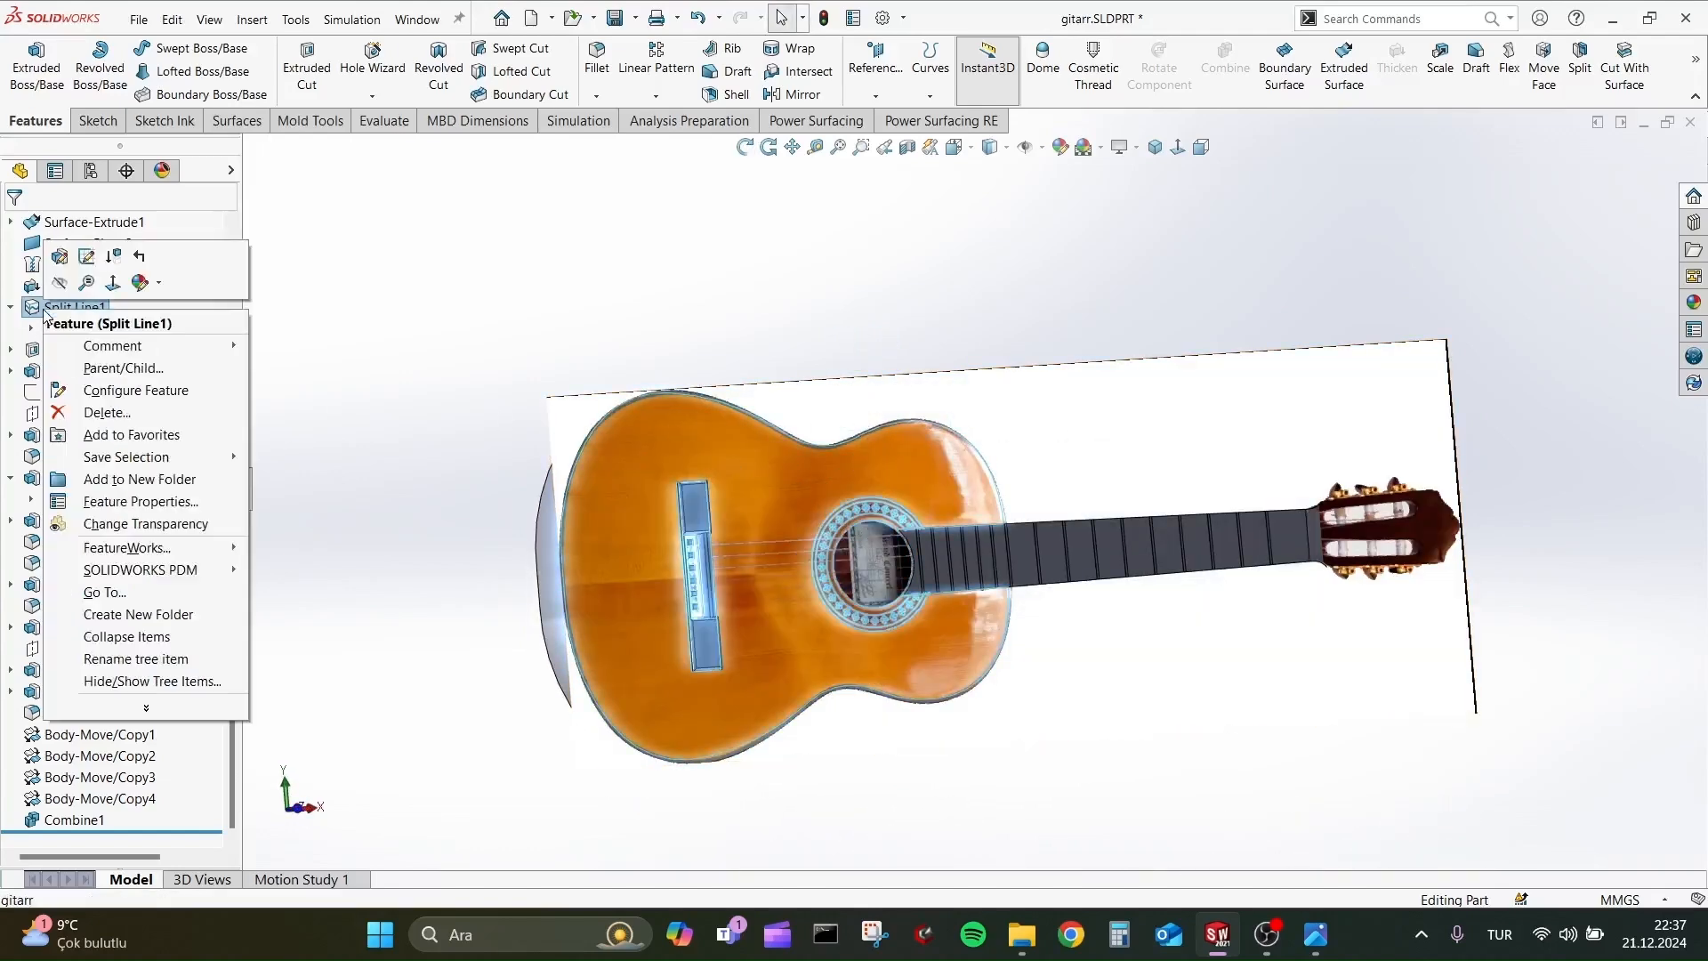
left_click(86, 258)
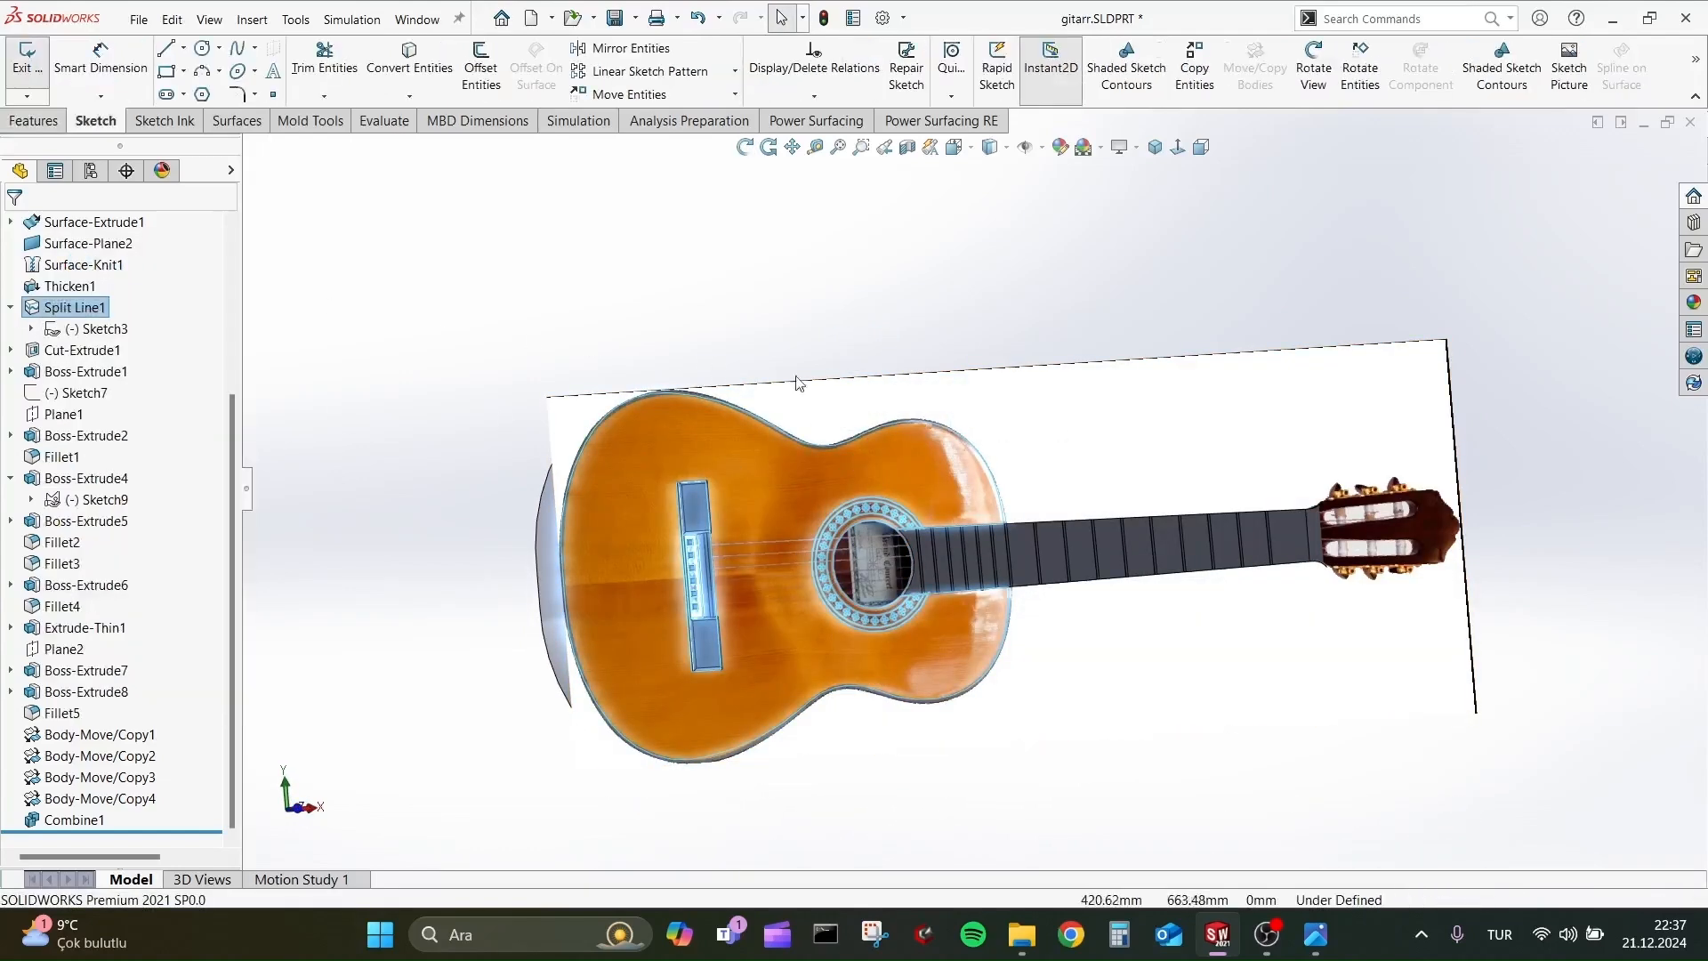
left_click(1203, 439)
key("Delete")
left_click(979, 351)
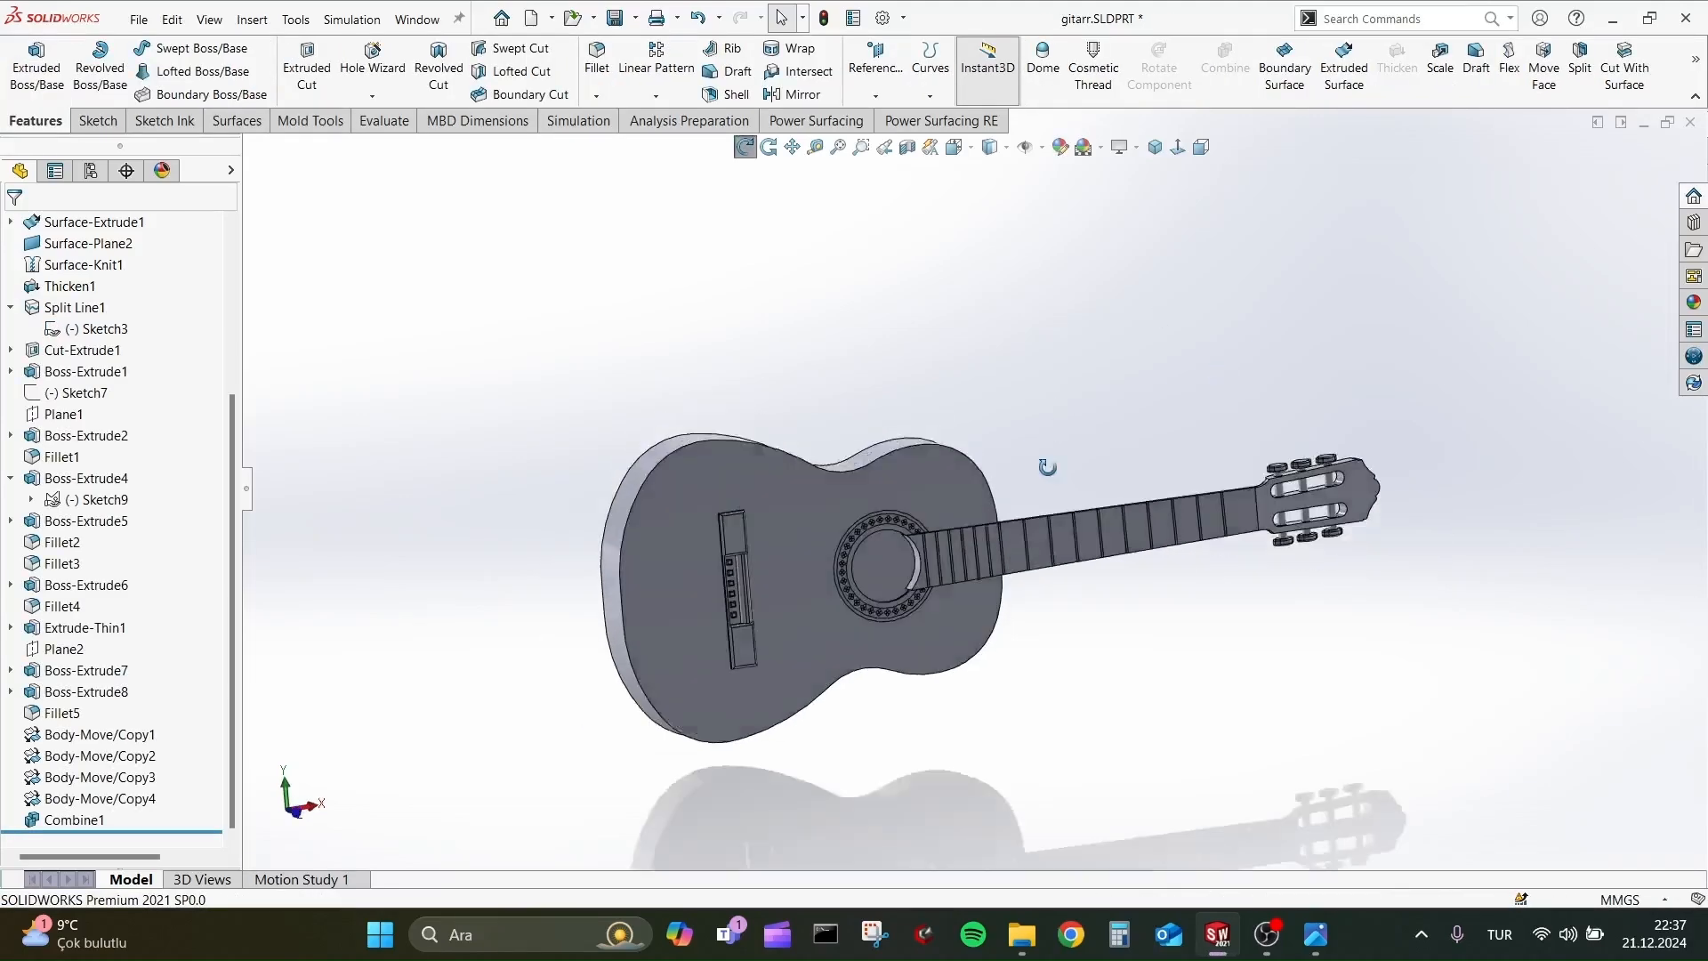
Open the appearance settings for the Split Line1 feature on the guitar's top face.
scroll(994, 547, "down", 3)
middle_click_drag(994, 545, 986, 529)
scroll(987, 528, "down", 2)
left_click(827, 423)
scroll(823, 424, "up", 1)
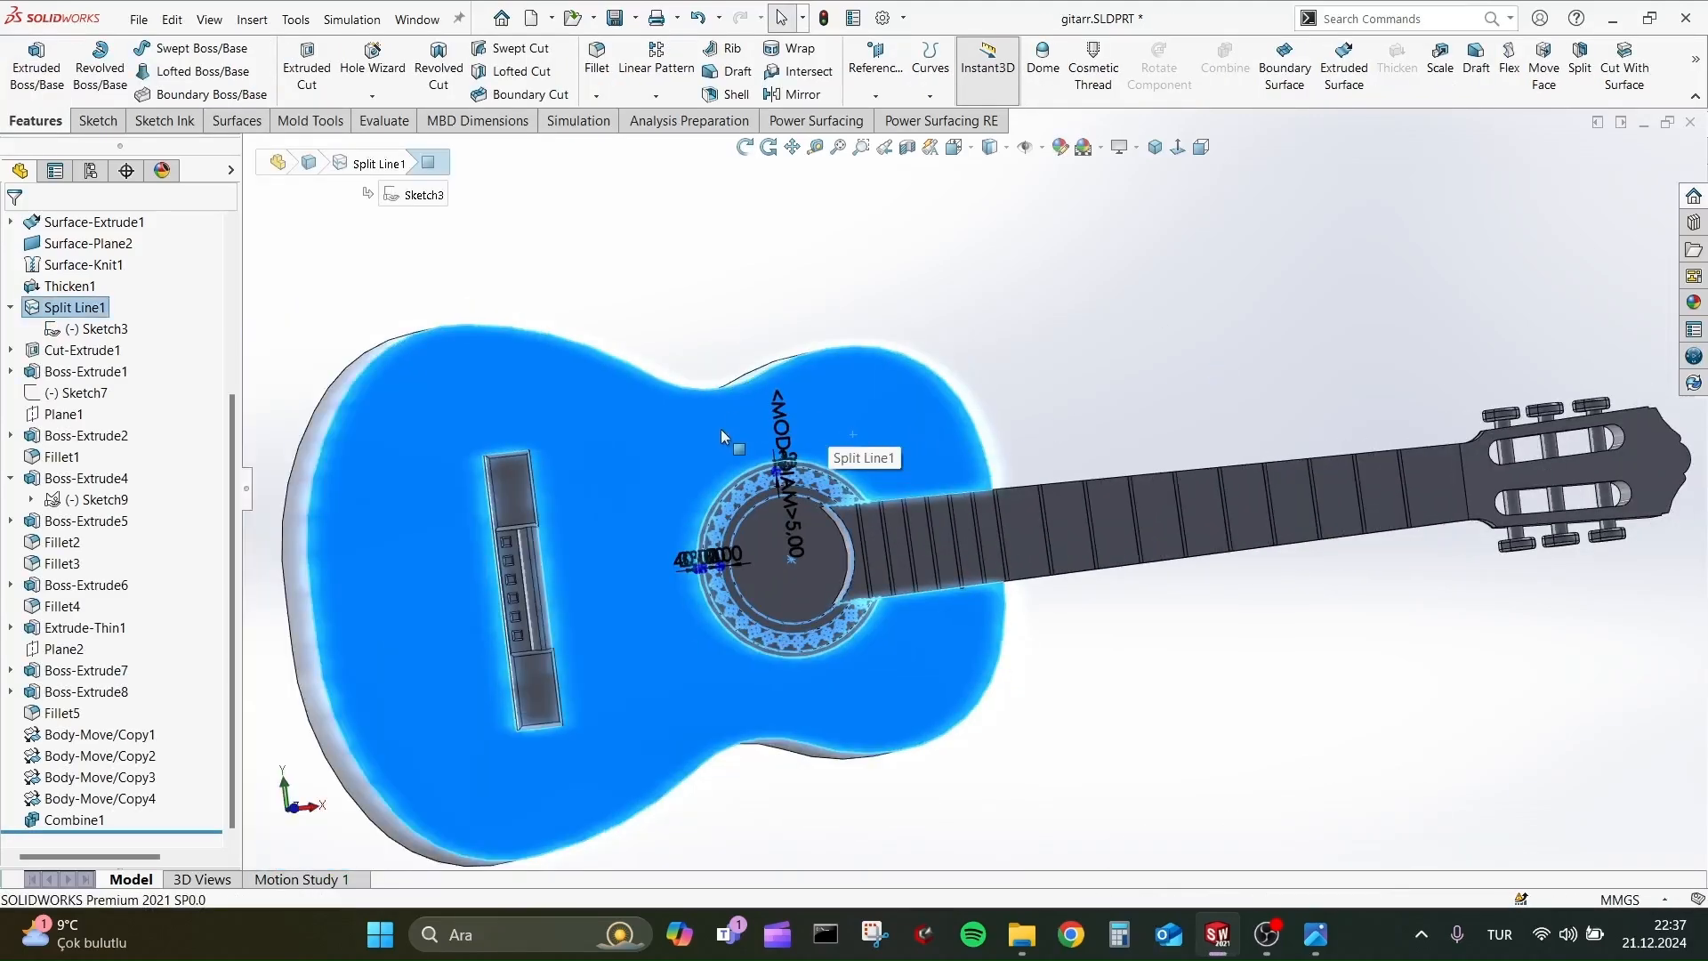
left_click(678, 441)
left_click(878, 369)
left_click(878, 368)
left_click(878, 368)
left_click(878, 368)
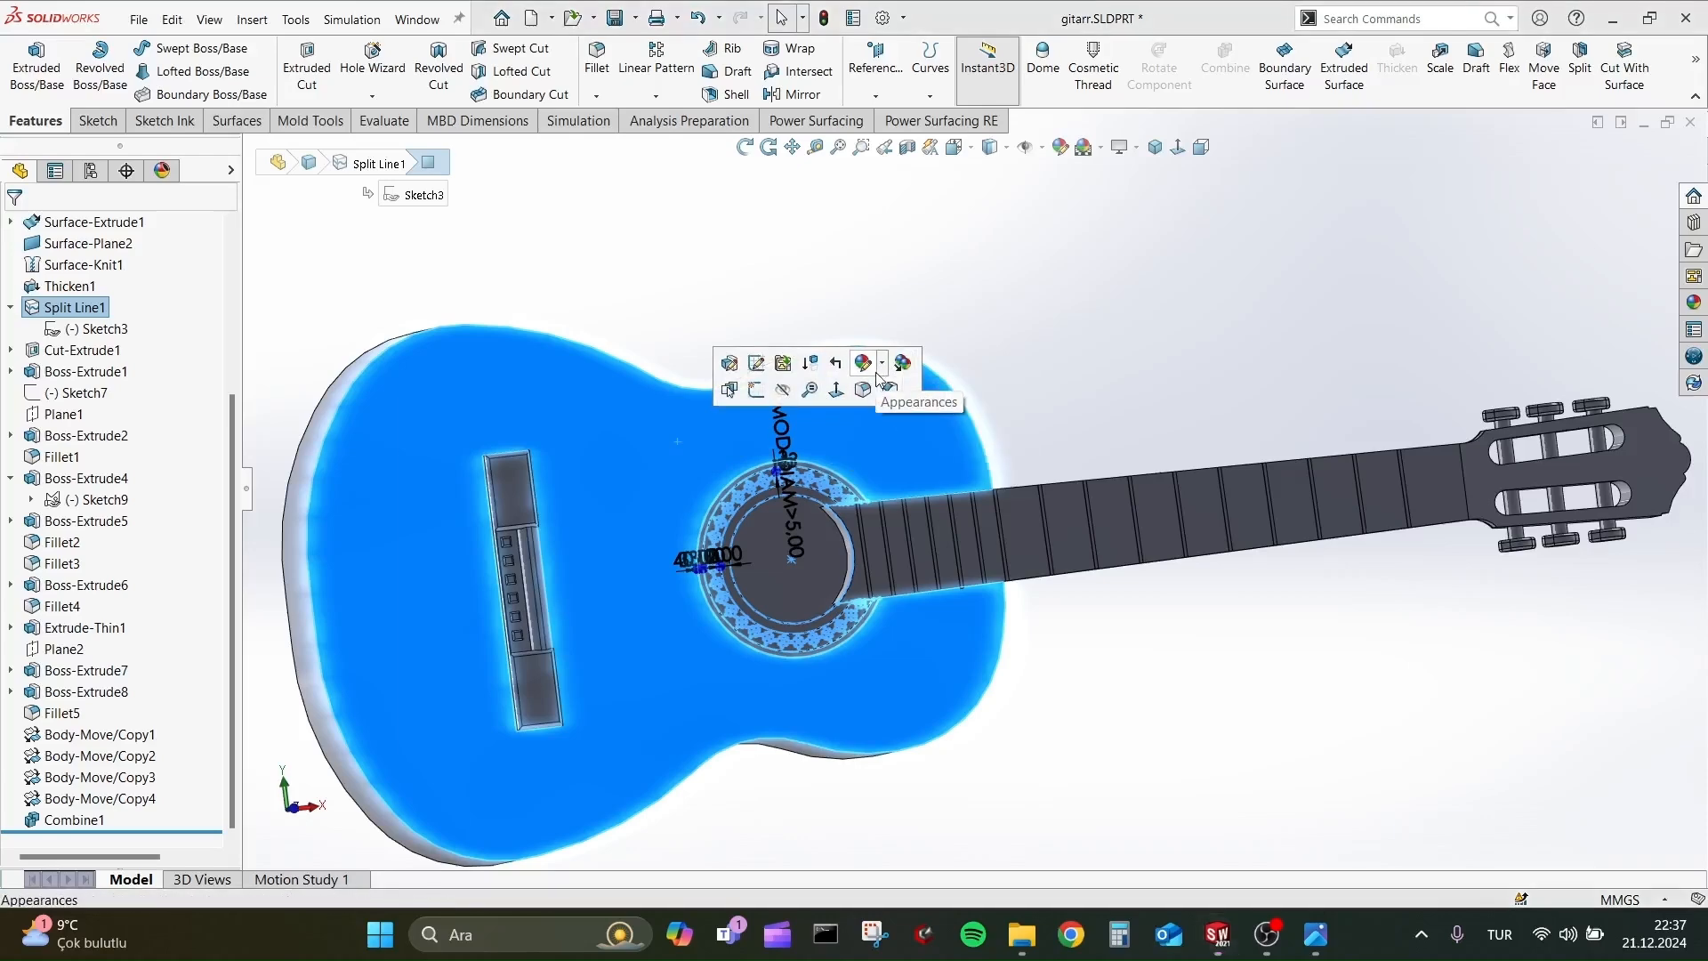
left_click(878, 369)
left_click(905, 423)
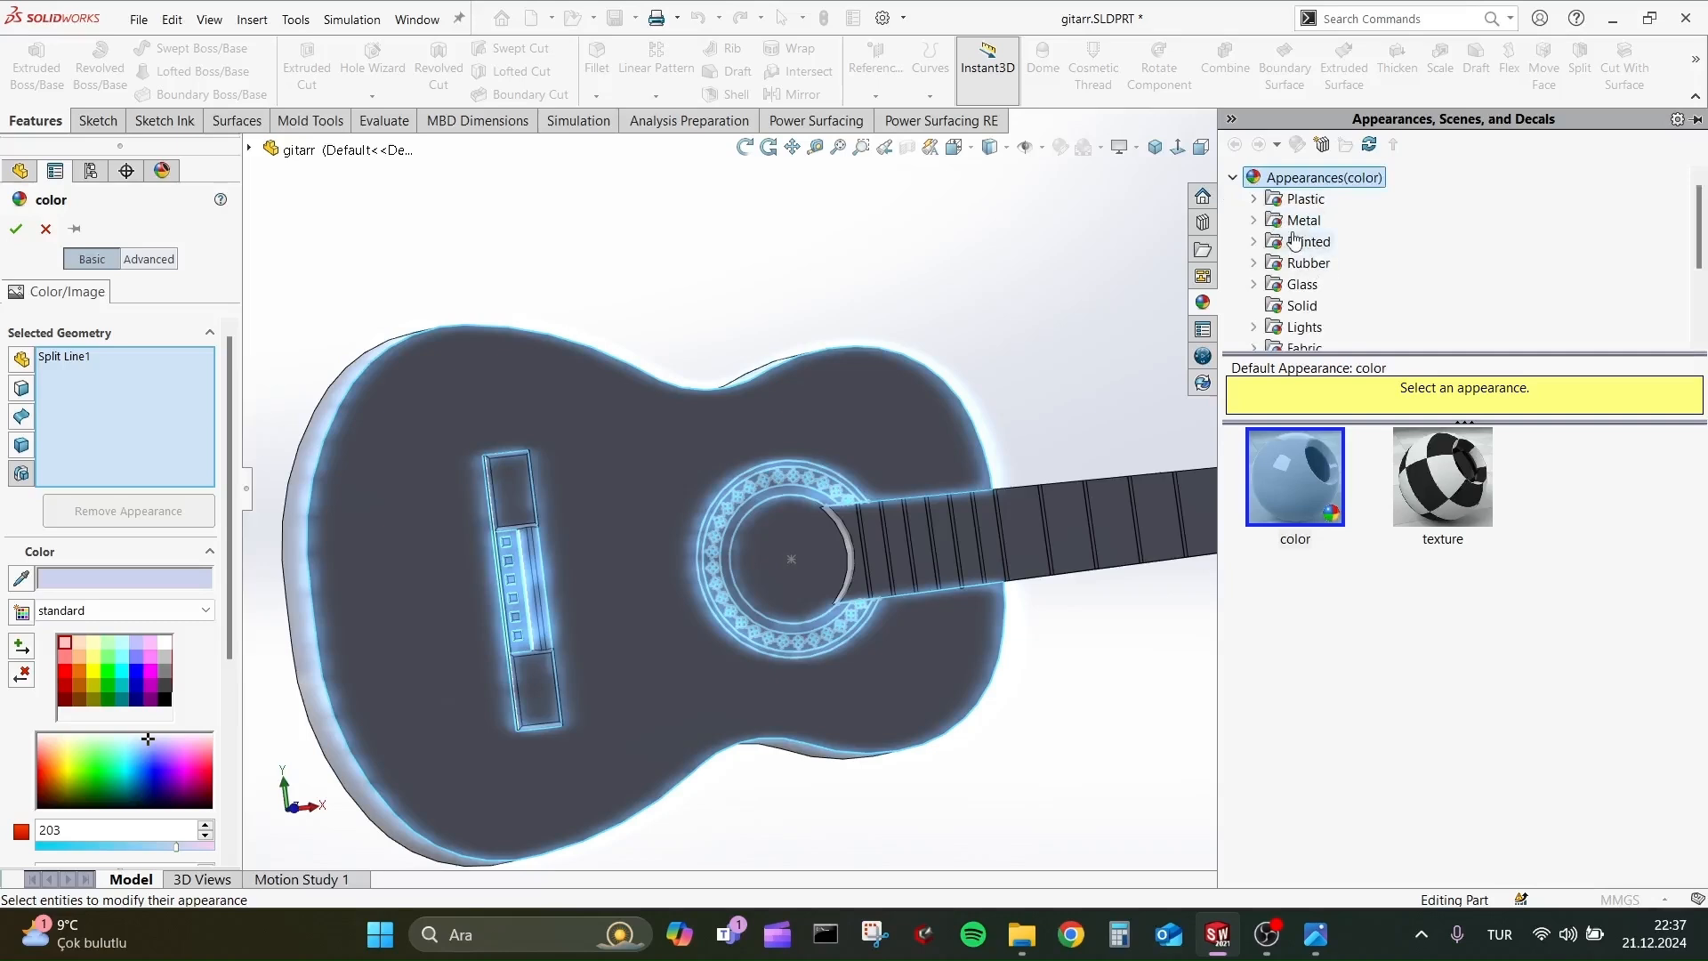
Browse the wood appearances in the library from Ash through Beech, Birch, Cherry, Mahogany and Maple to Oak.
scroll(1318, 289, "down", 1)
scroll(1343, 298, "up", 1)
scroll(1341, 325, "down", 1)
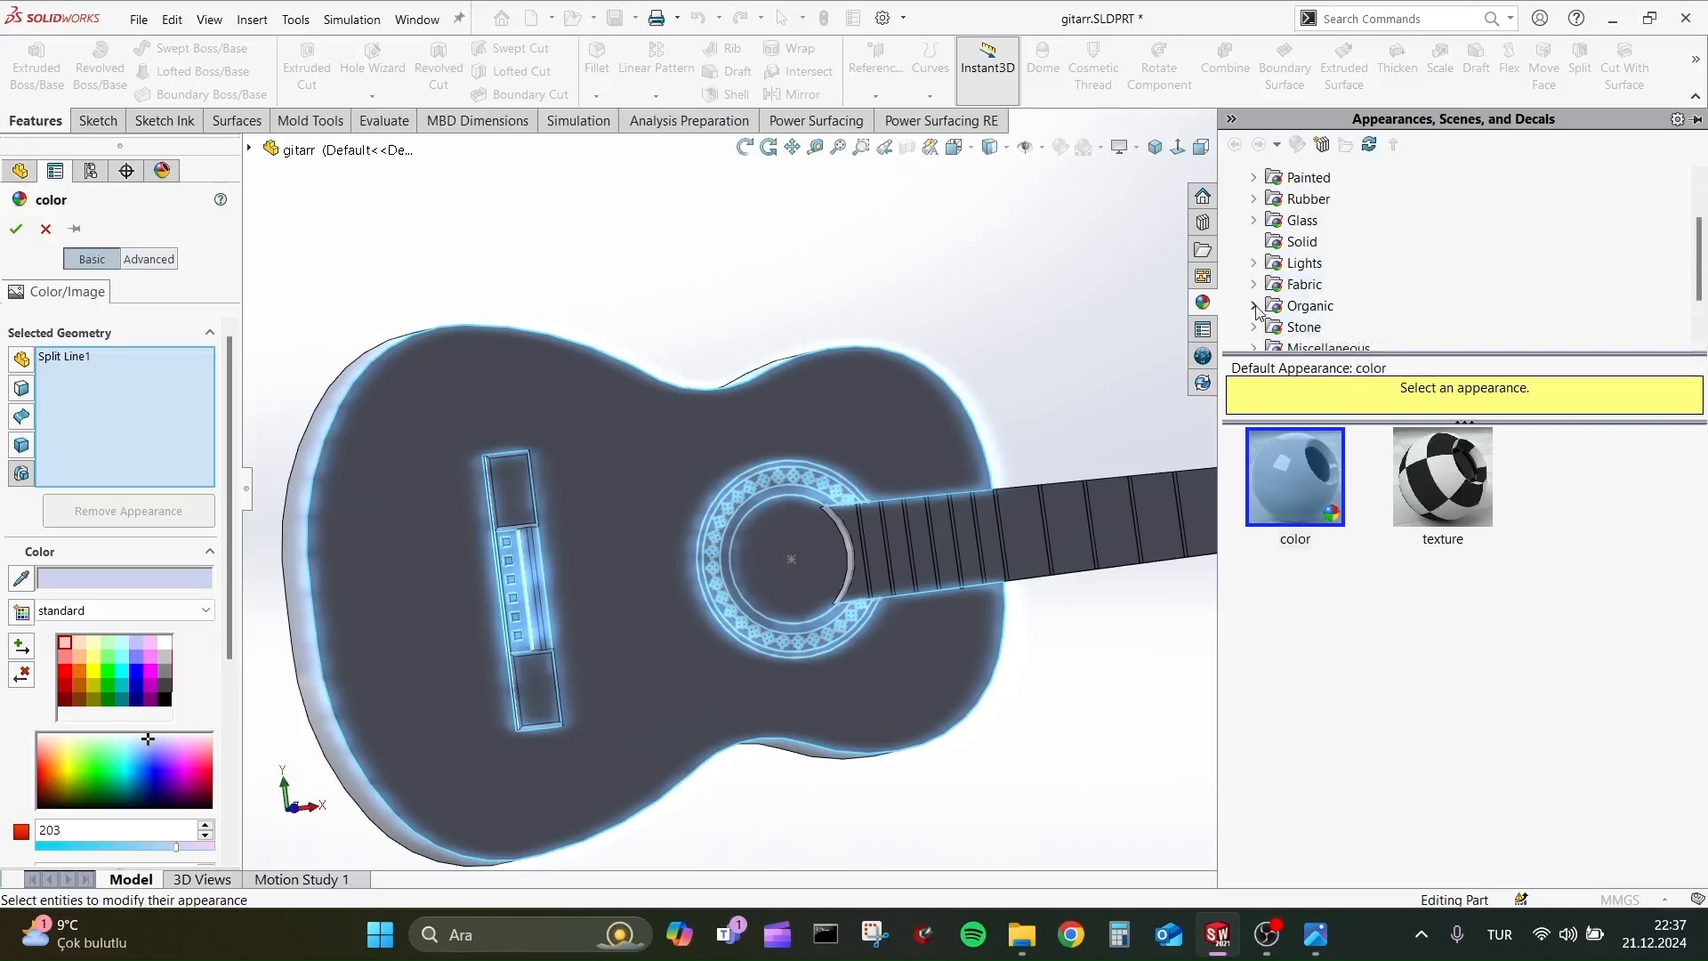
left_click(1284, 224)
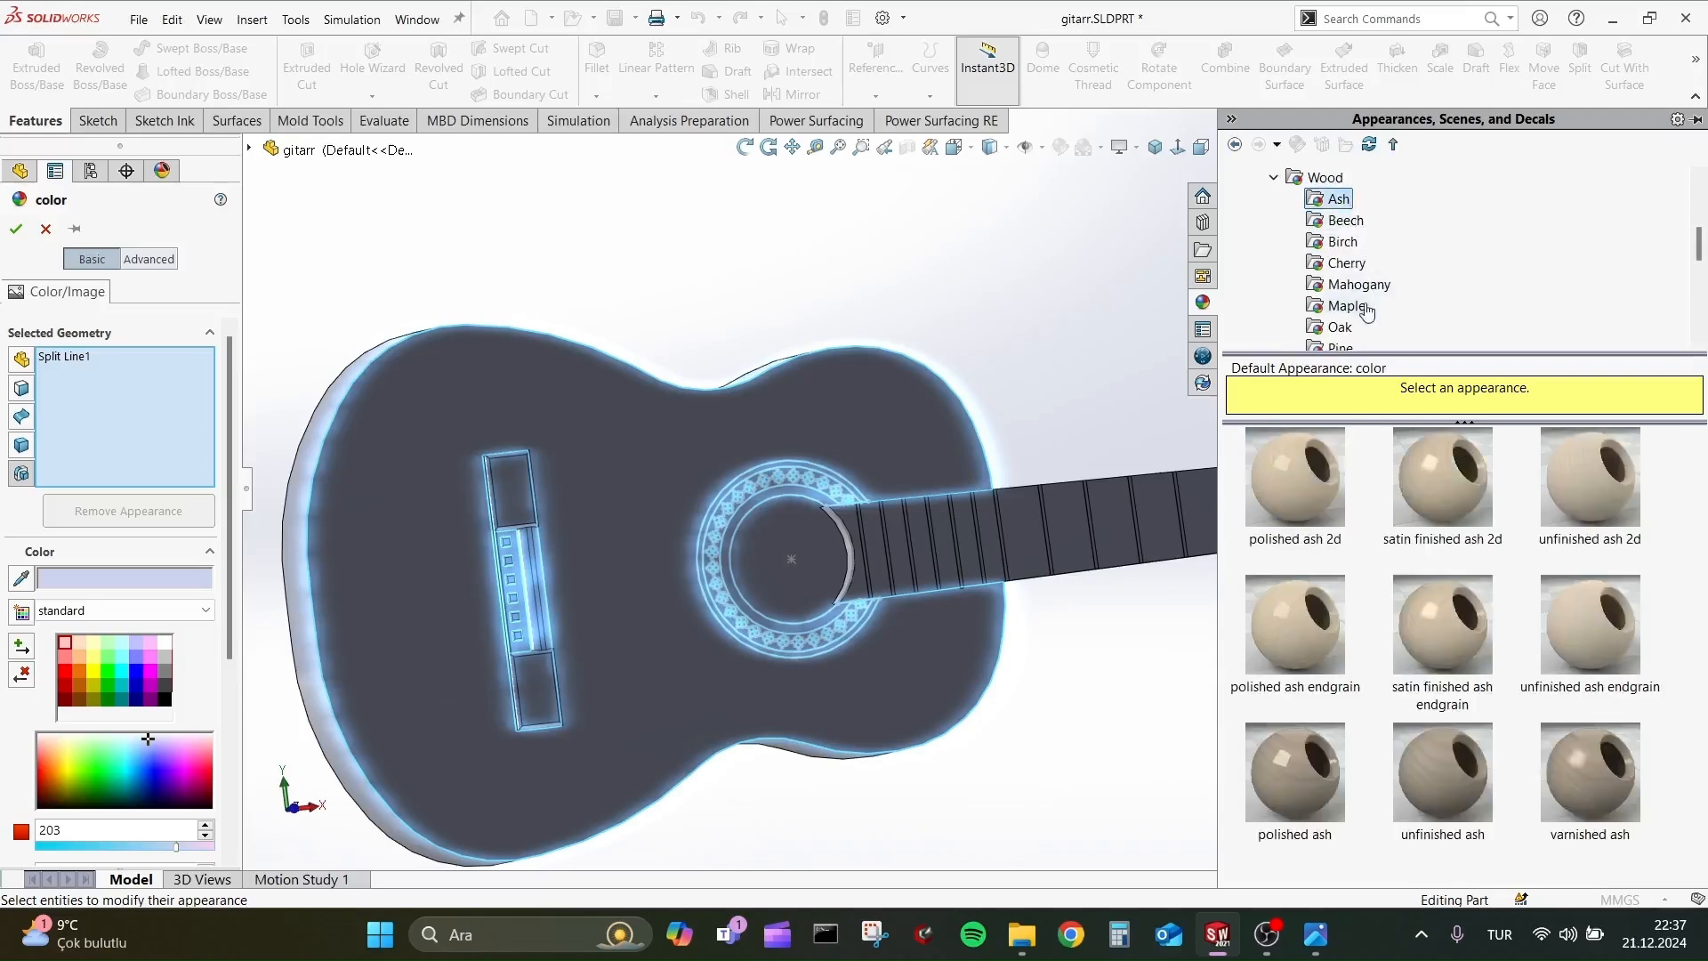
key("Down")
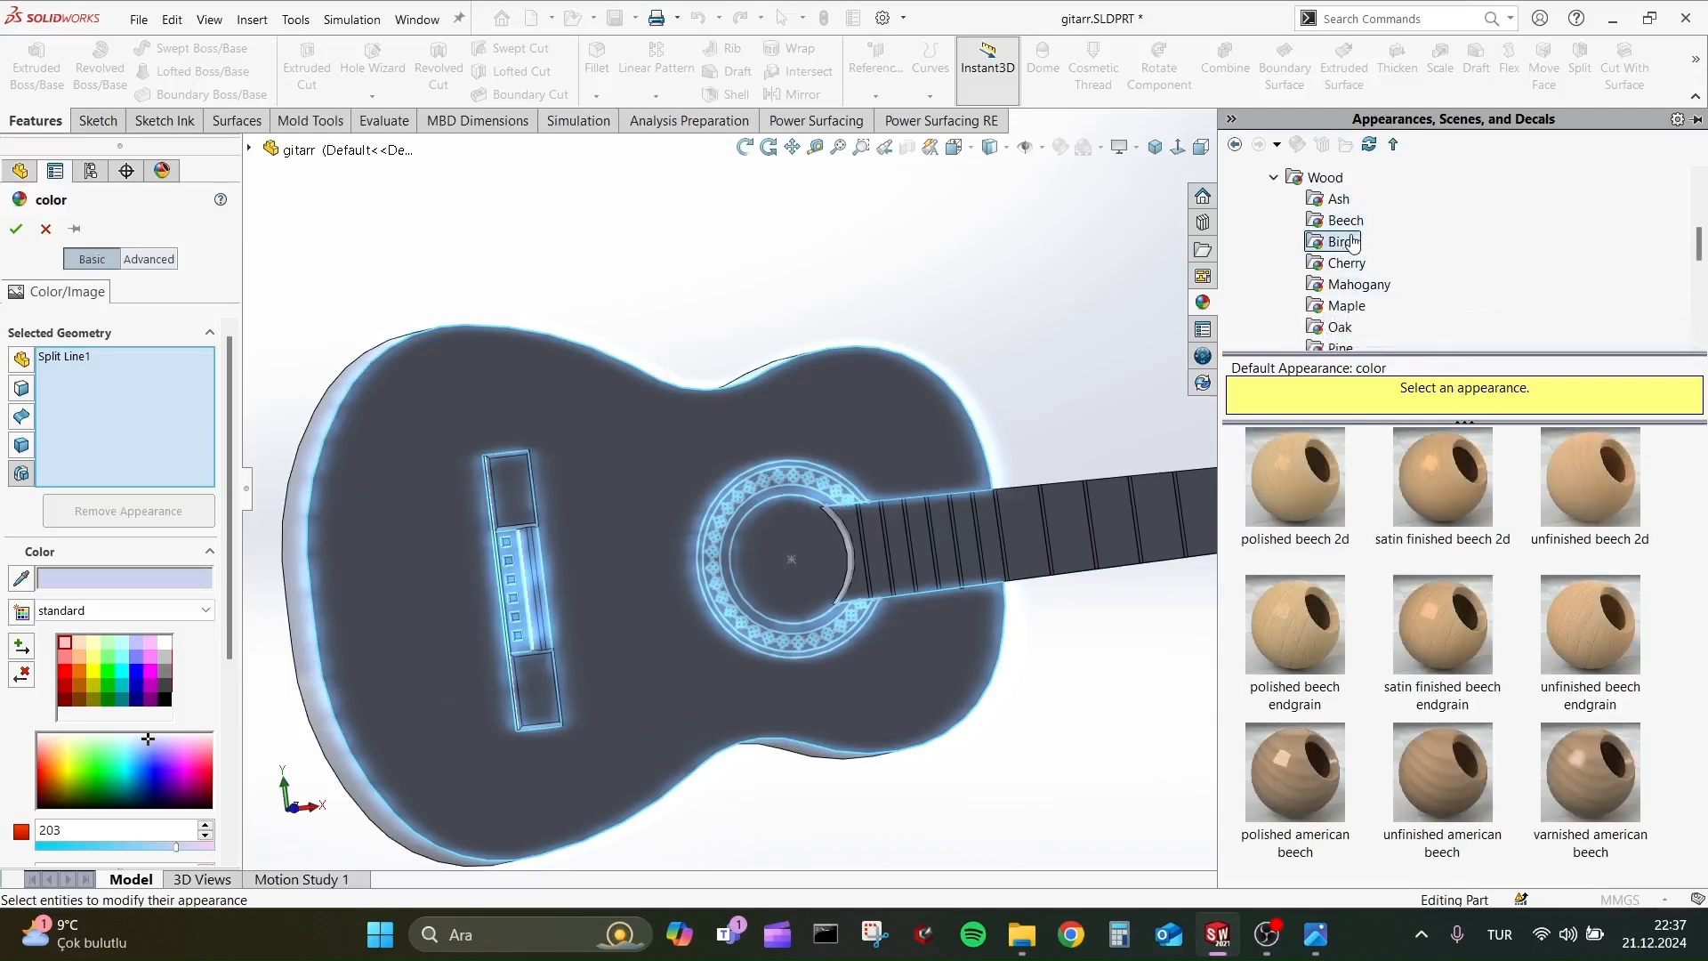
key("Down")
key("Down")
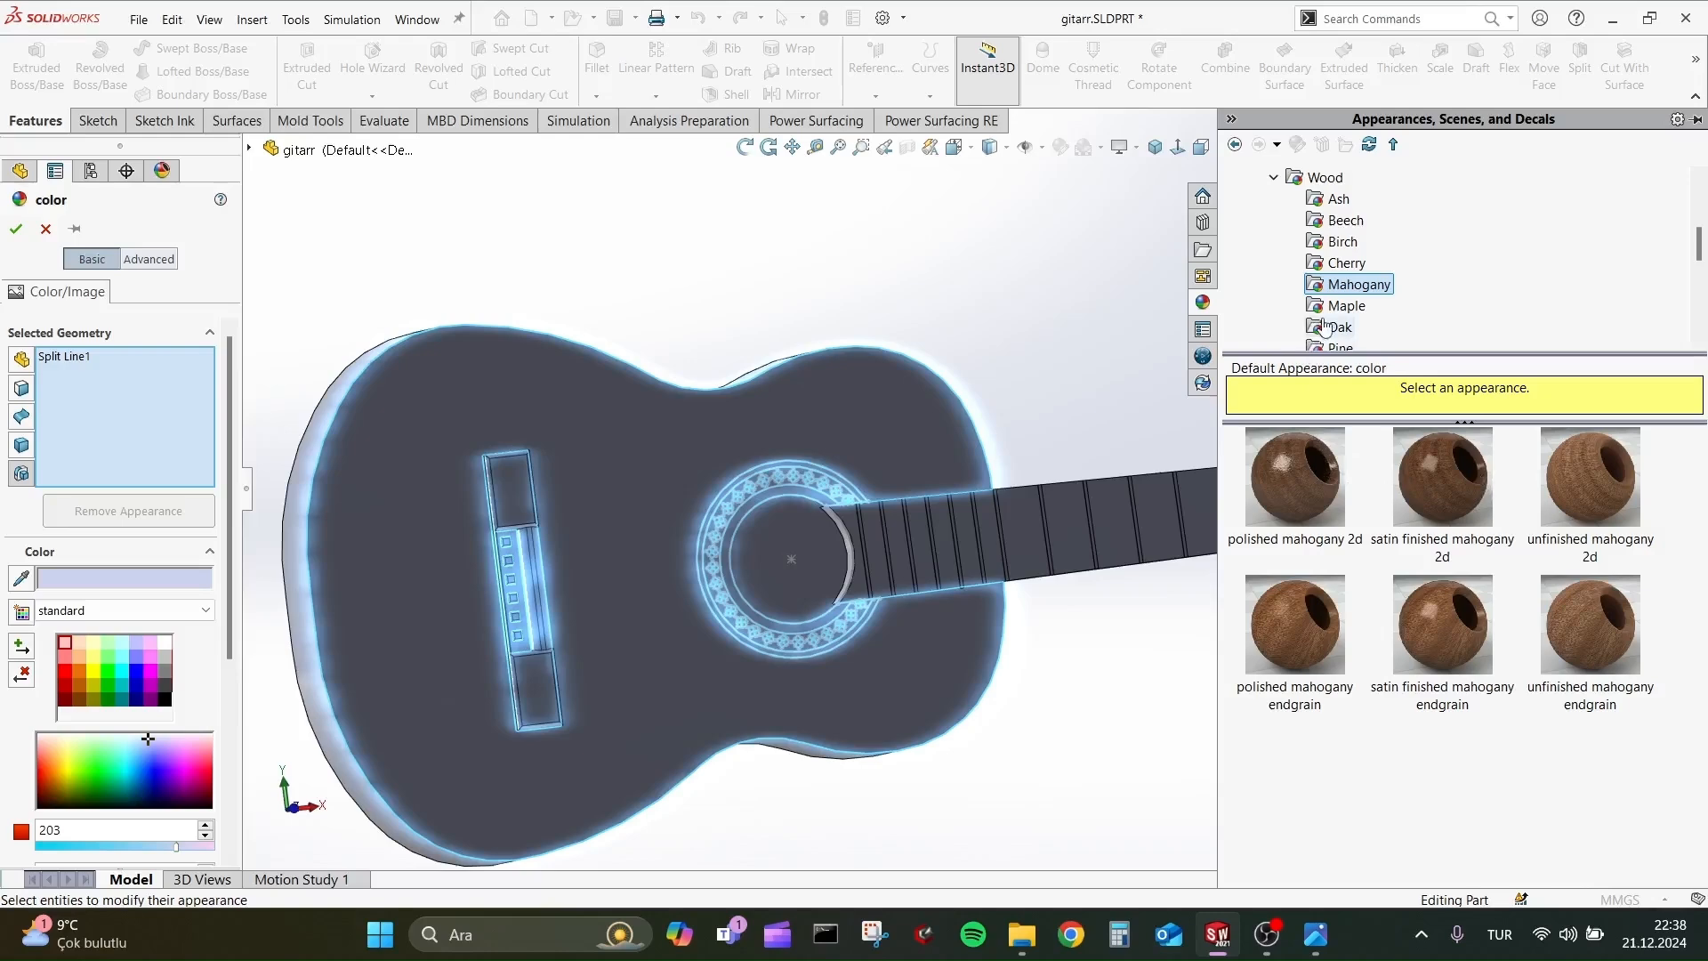
key("Down")
left_click(1352, 335)
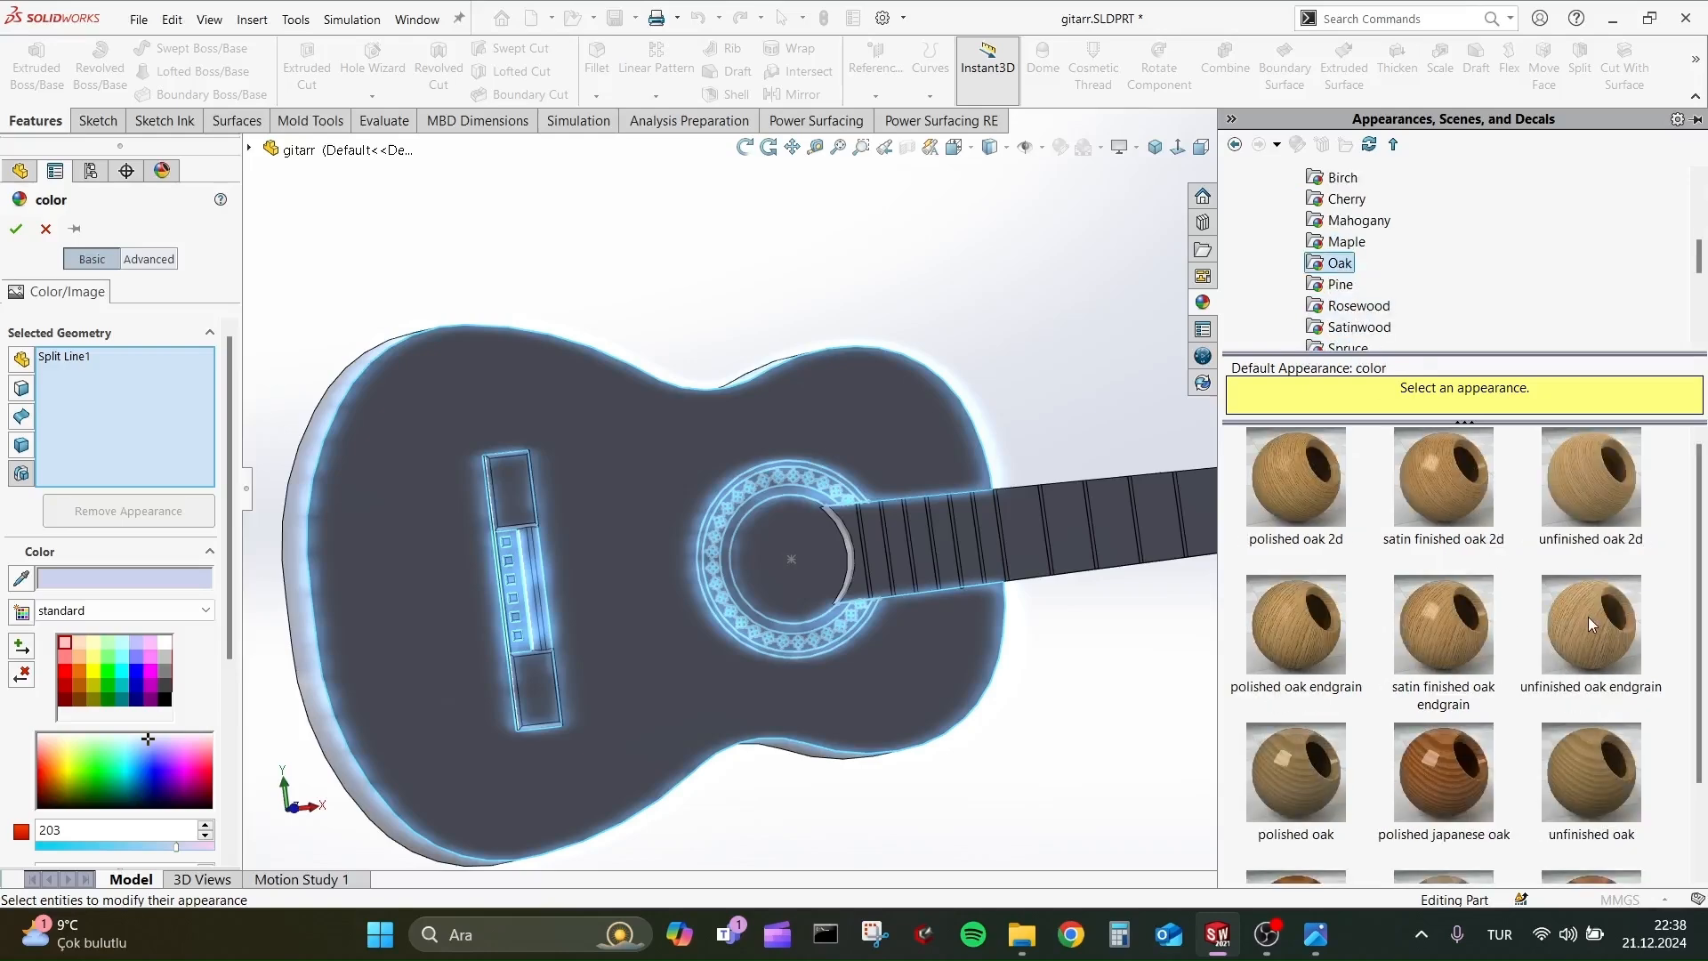
Try several oak appearances on the guitar's top face, including polished and satin finished oak endgrain.
scroll(1591, 625, "down", 1)
left_click(1443, 658)
left_click(1296, 658)
left_click(1309, 521)
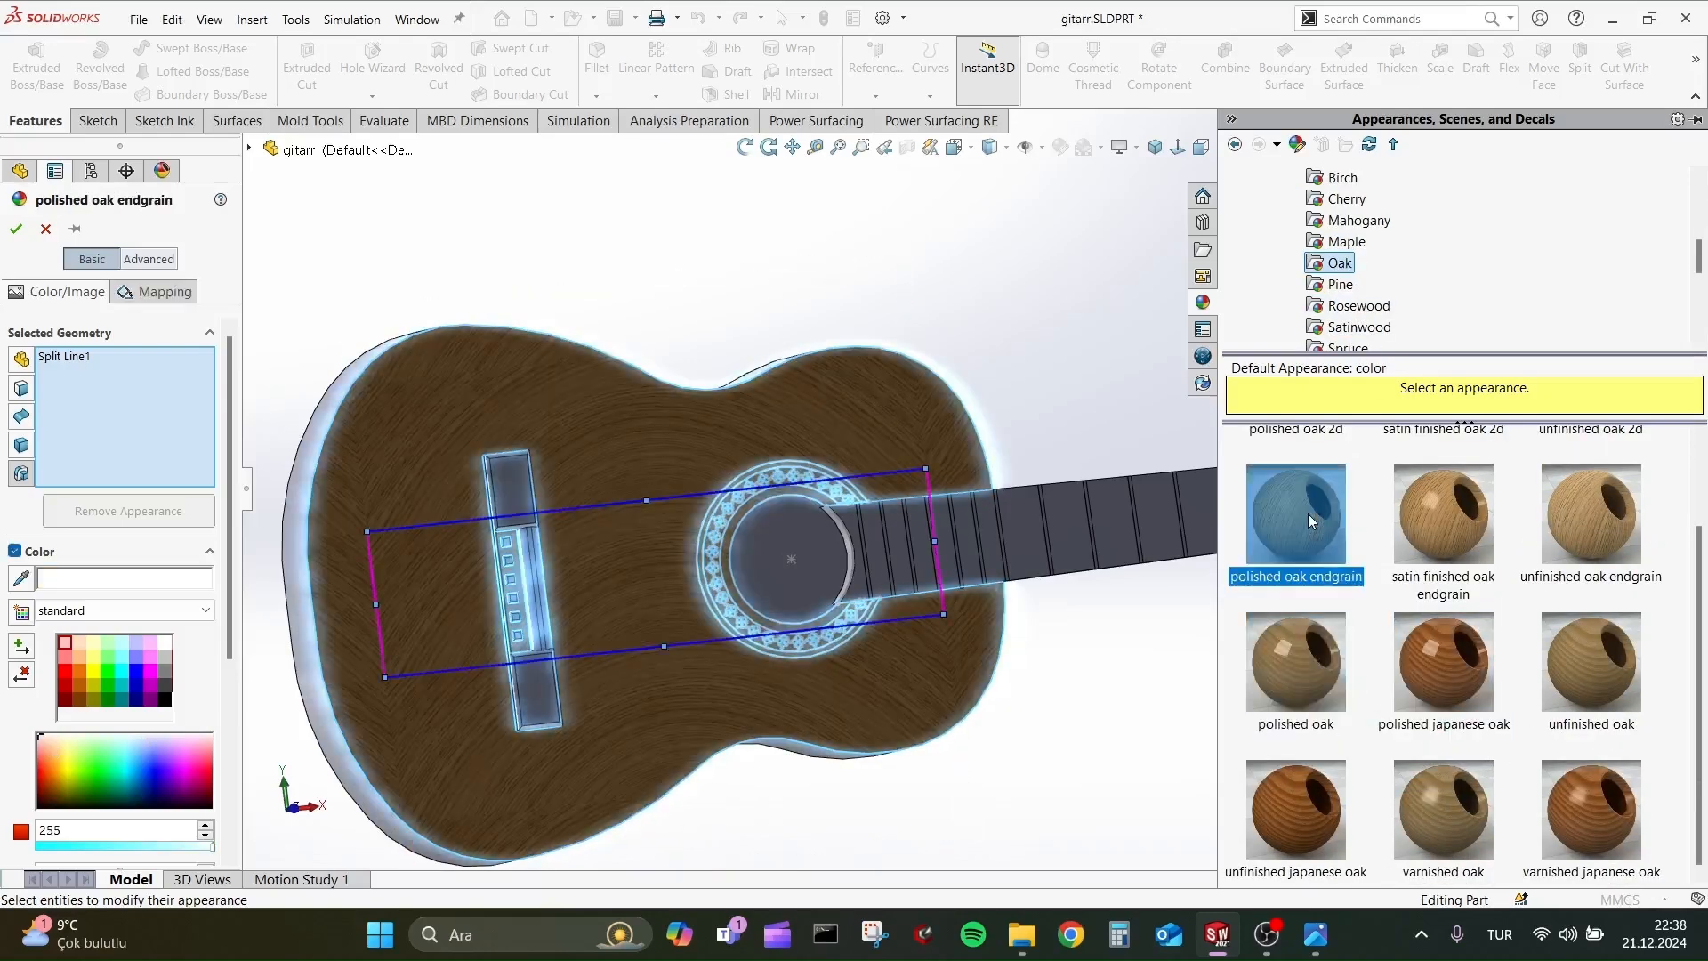
left_click(1593, 516)
left_click(1454, 559)
Apply the unfinished pine wood appearance to the guitar's top face and inspect it at an angle.
key("Down")
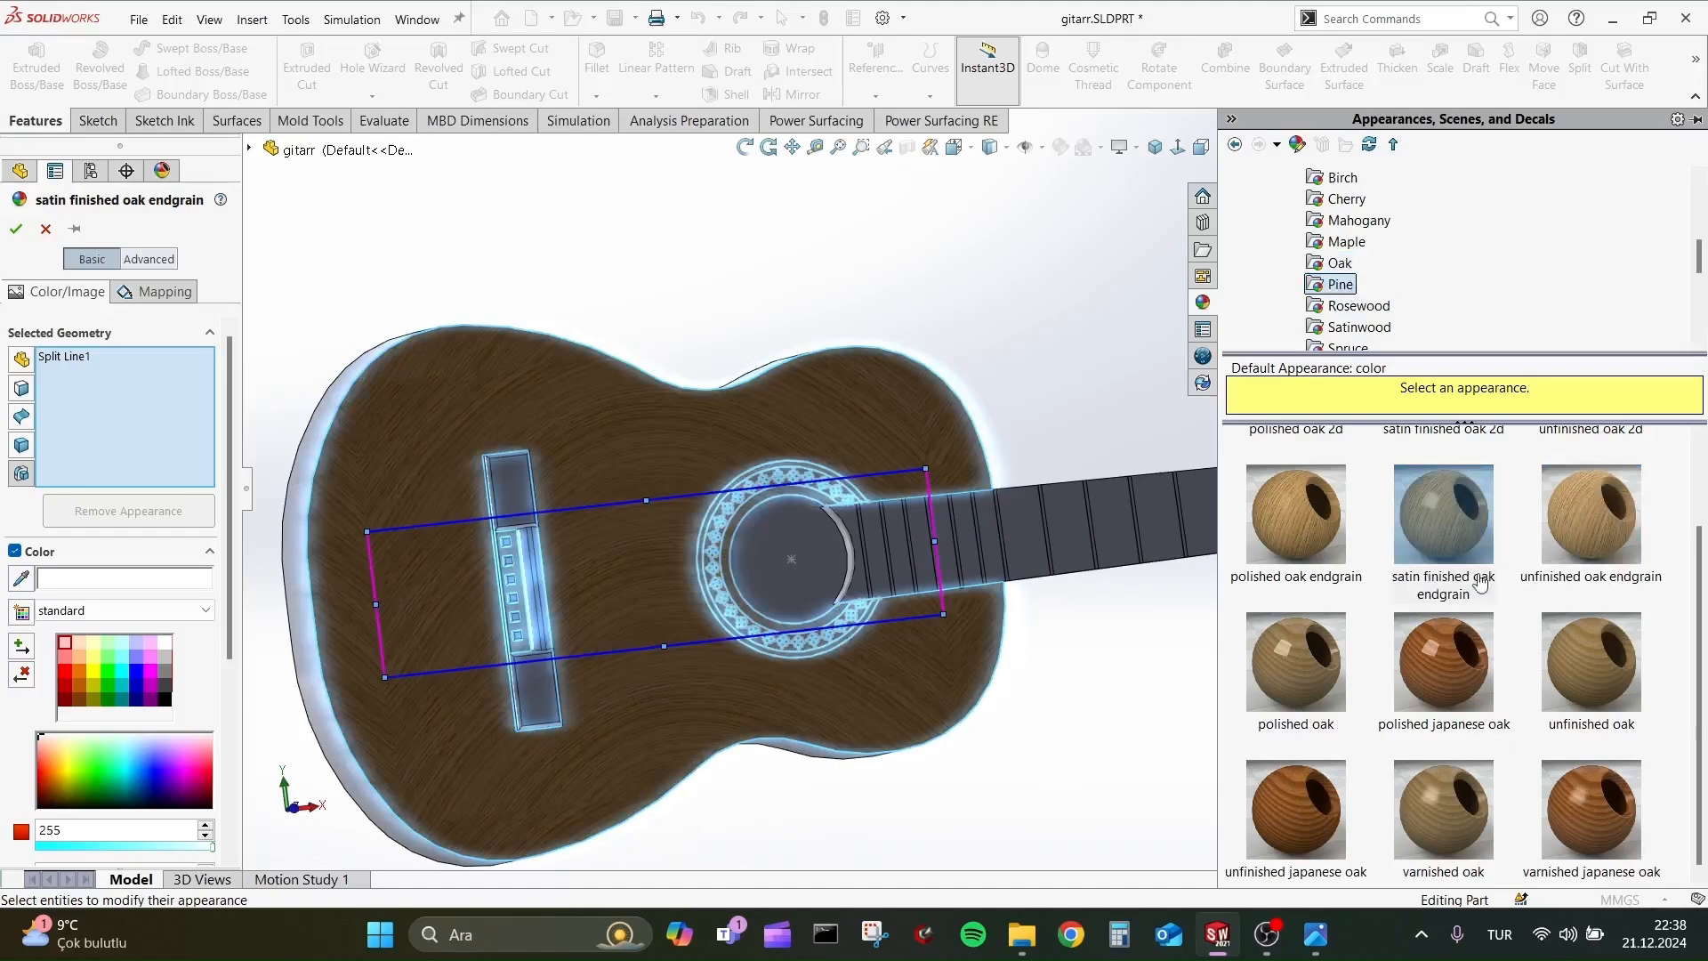
left_click(1477, 614)
left_click(1443, 772)
left_click(1601, 781)
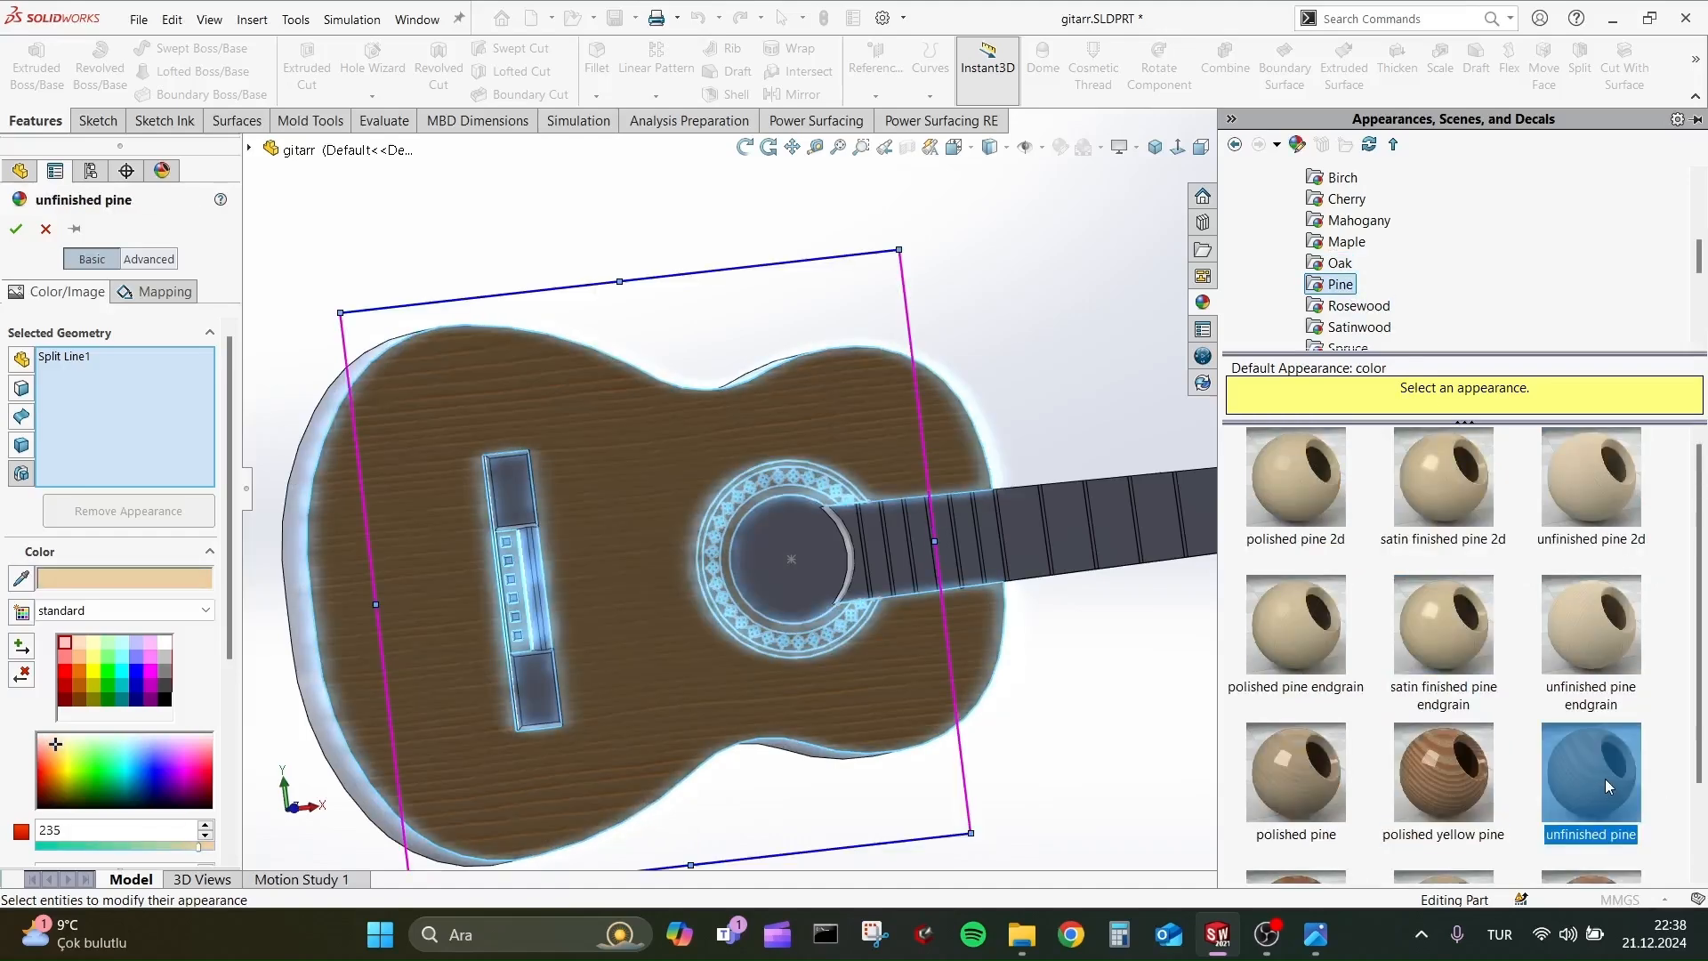
scroll(1036, 725, "up", 1)
key("alt+Tab")
key("alt+Tab")
middle_click_drag(1049, 727, 1089, 728)
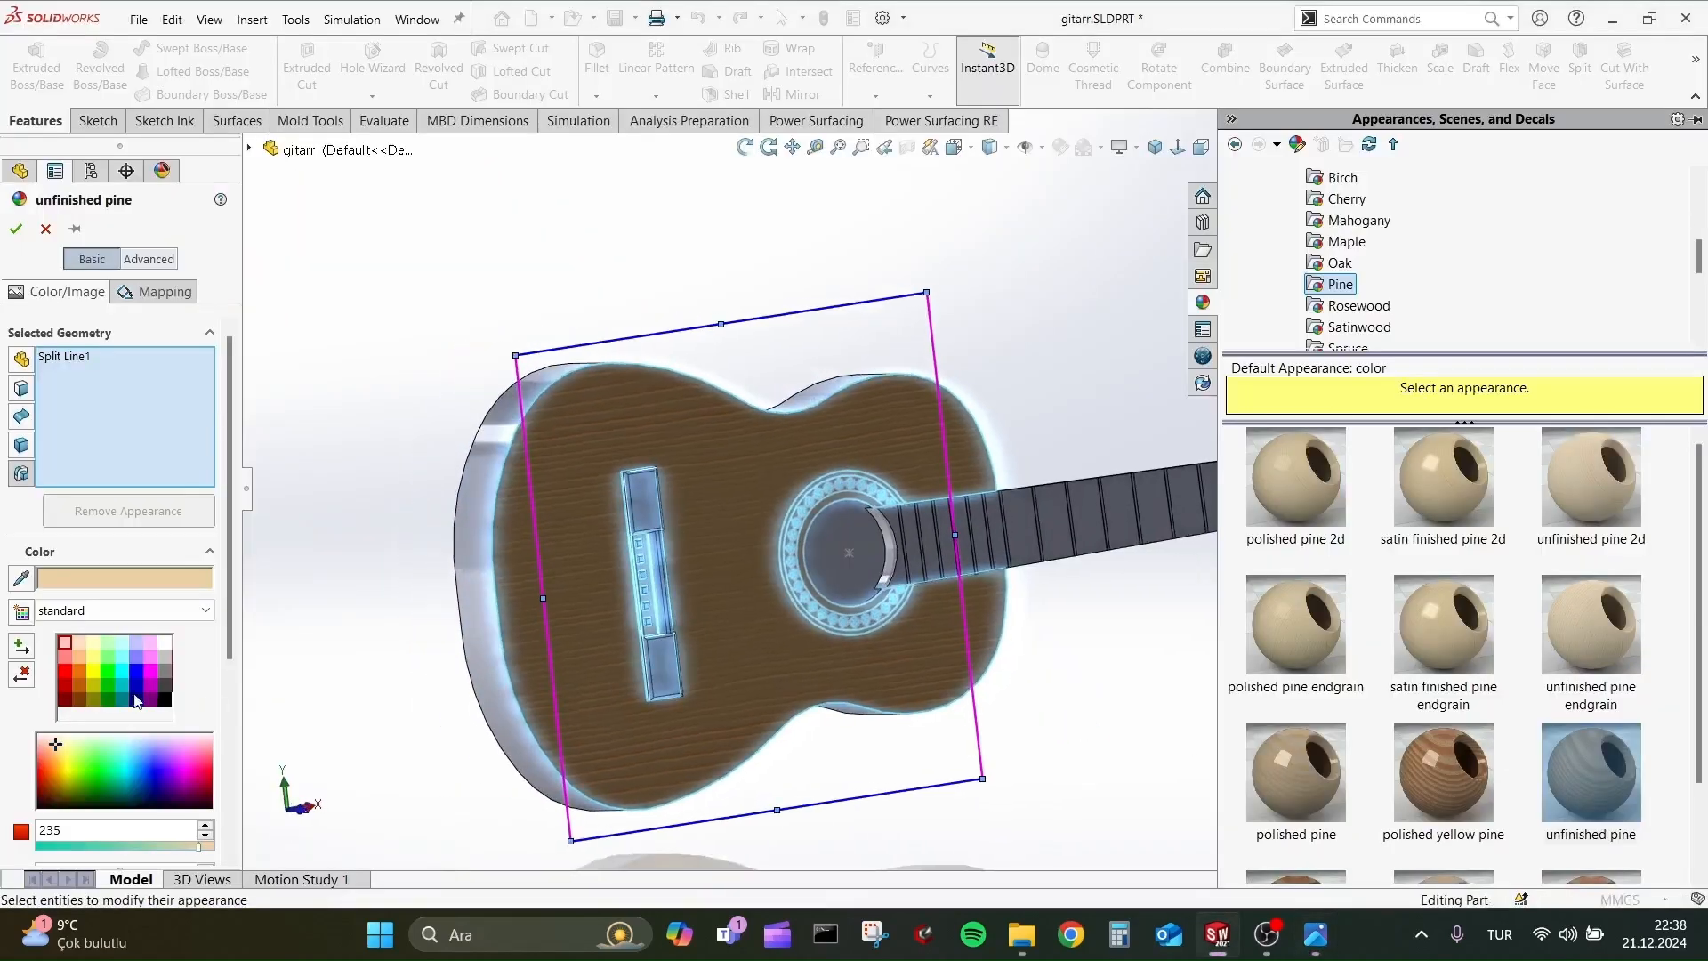
Tint the unfinished pine appearance light orange from the standard swatches and accept it.
left_click(94, 643)
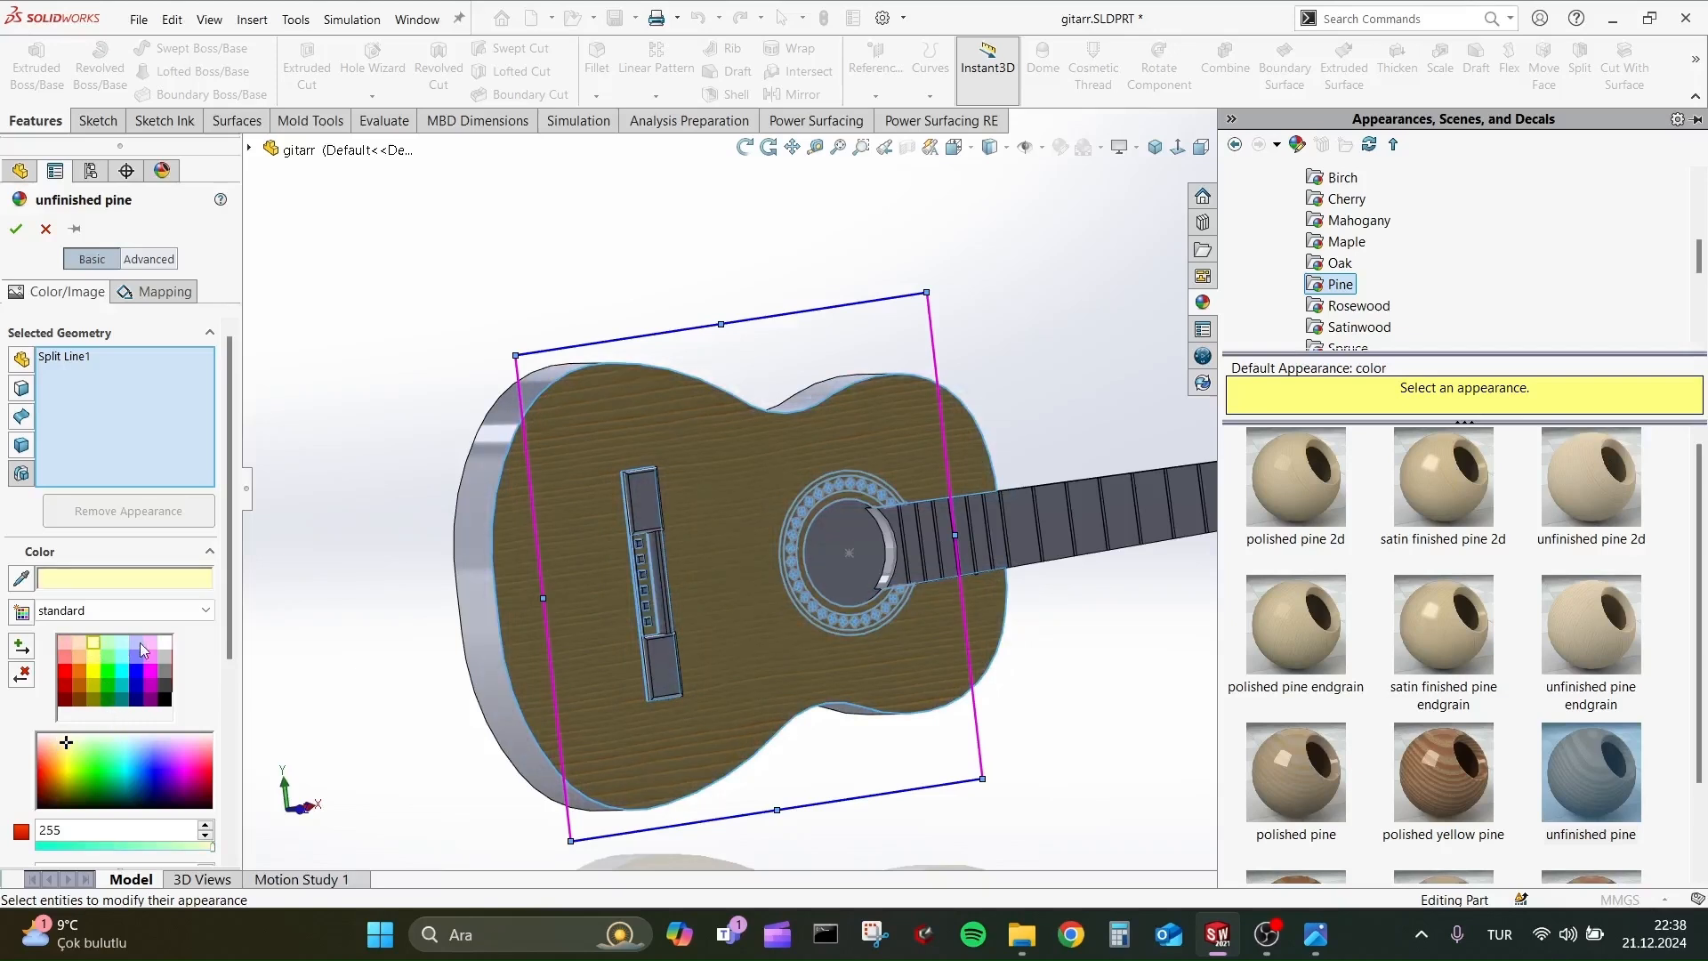
left_click(78, 660)
left_click(65, 652)
left_click(78, 647)
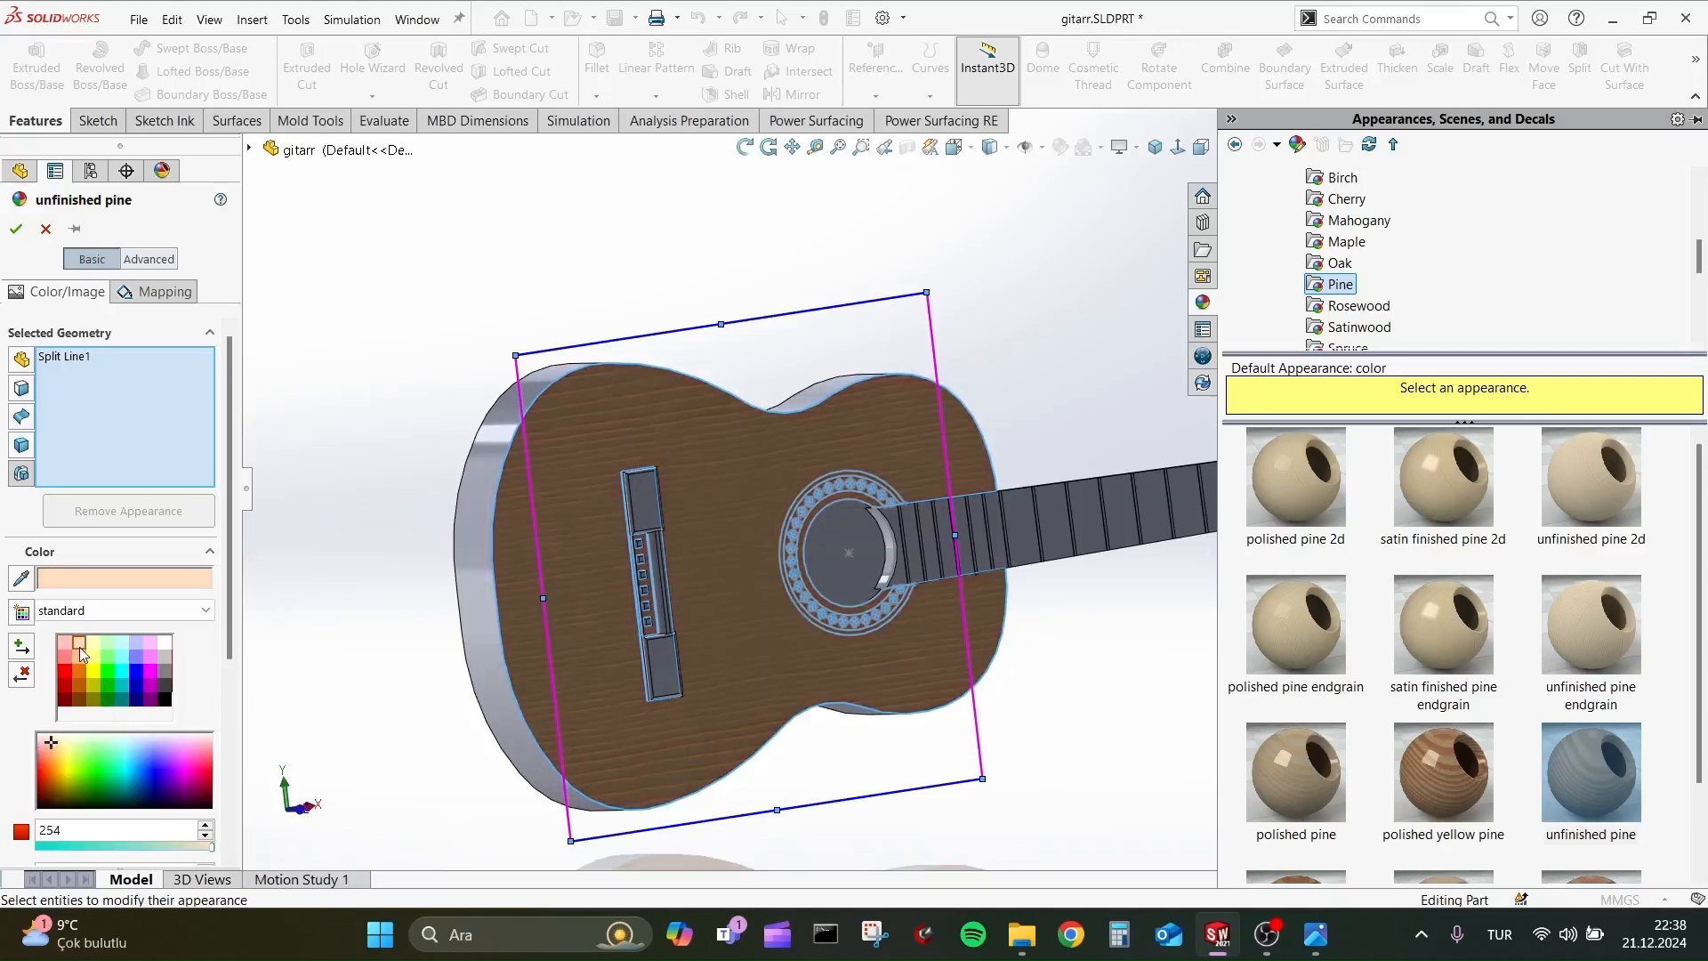
left_click(79, 654)
left_click(15, 231)
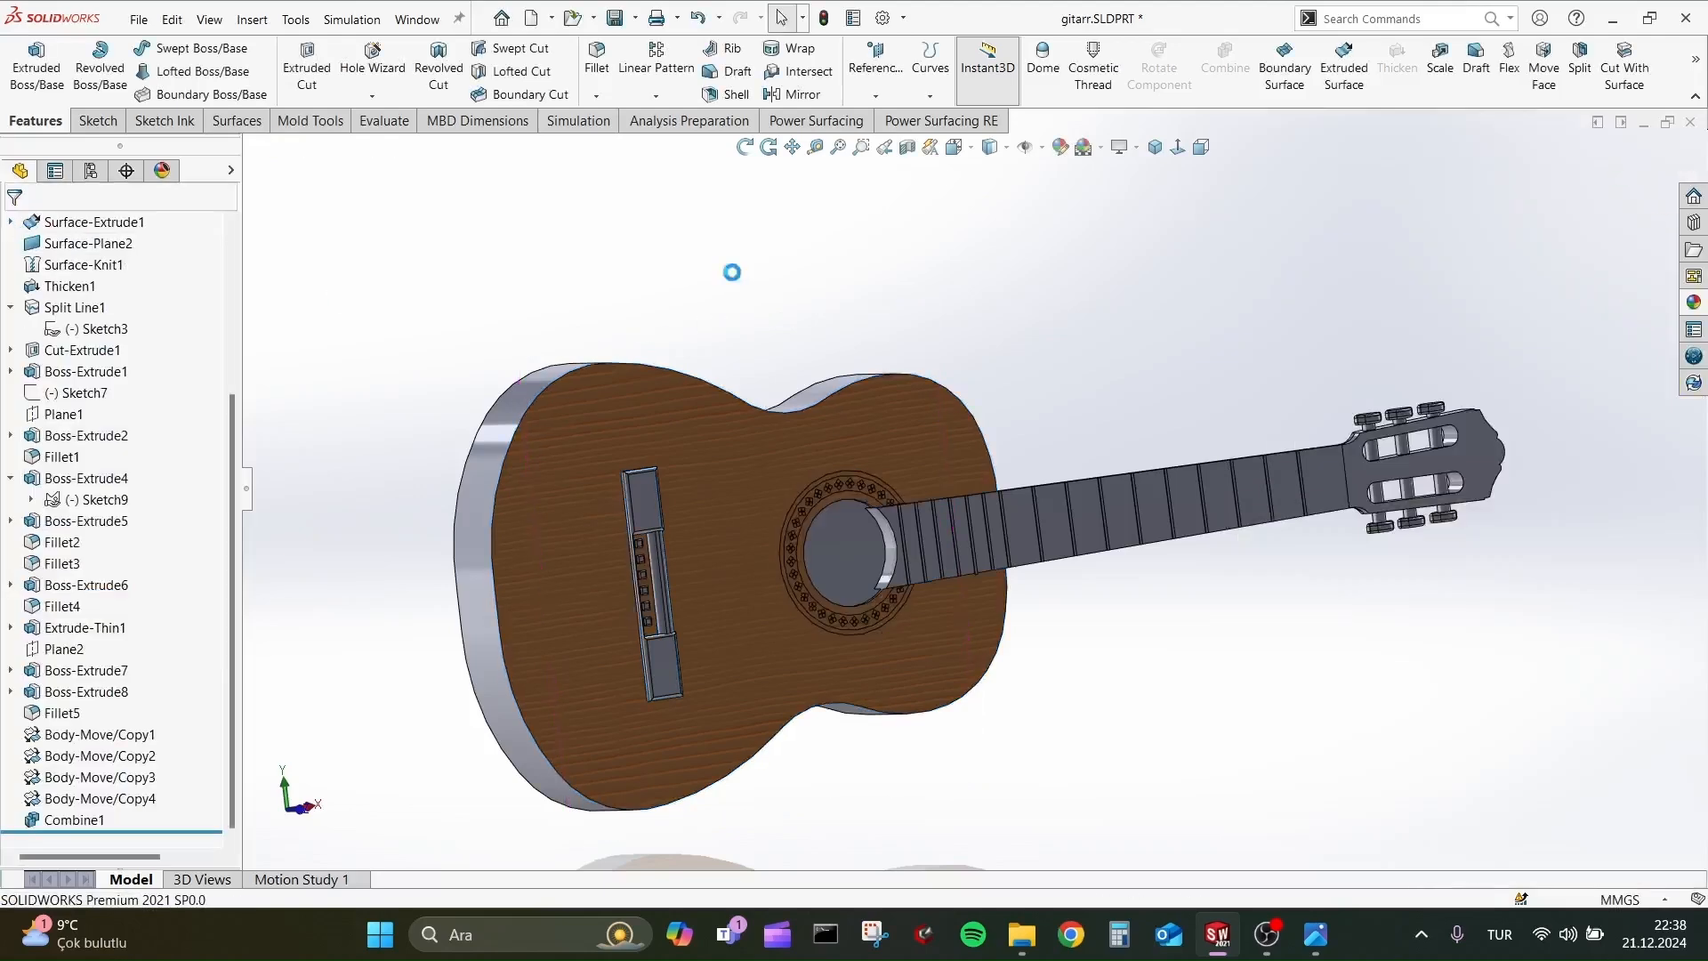
Reopen the appearance settings of Split Line1 from the wood-textured top face.
middle_click_drag(732, 271, 719, 332)
scroll(725, 582, "down", 4)
scroll(725, 585, "up", 4)
left_click(776, 463)
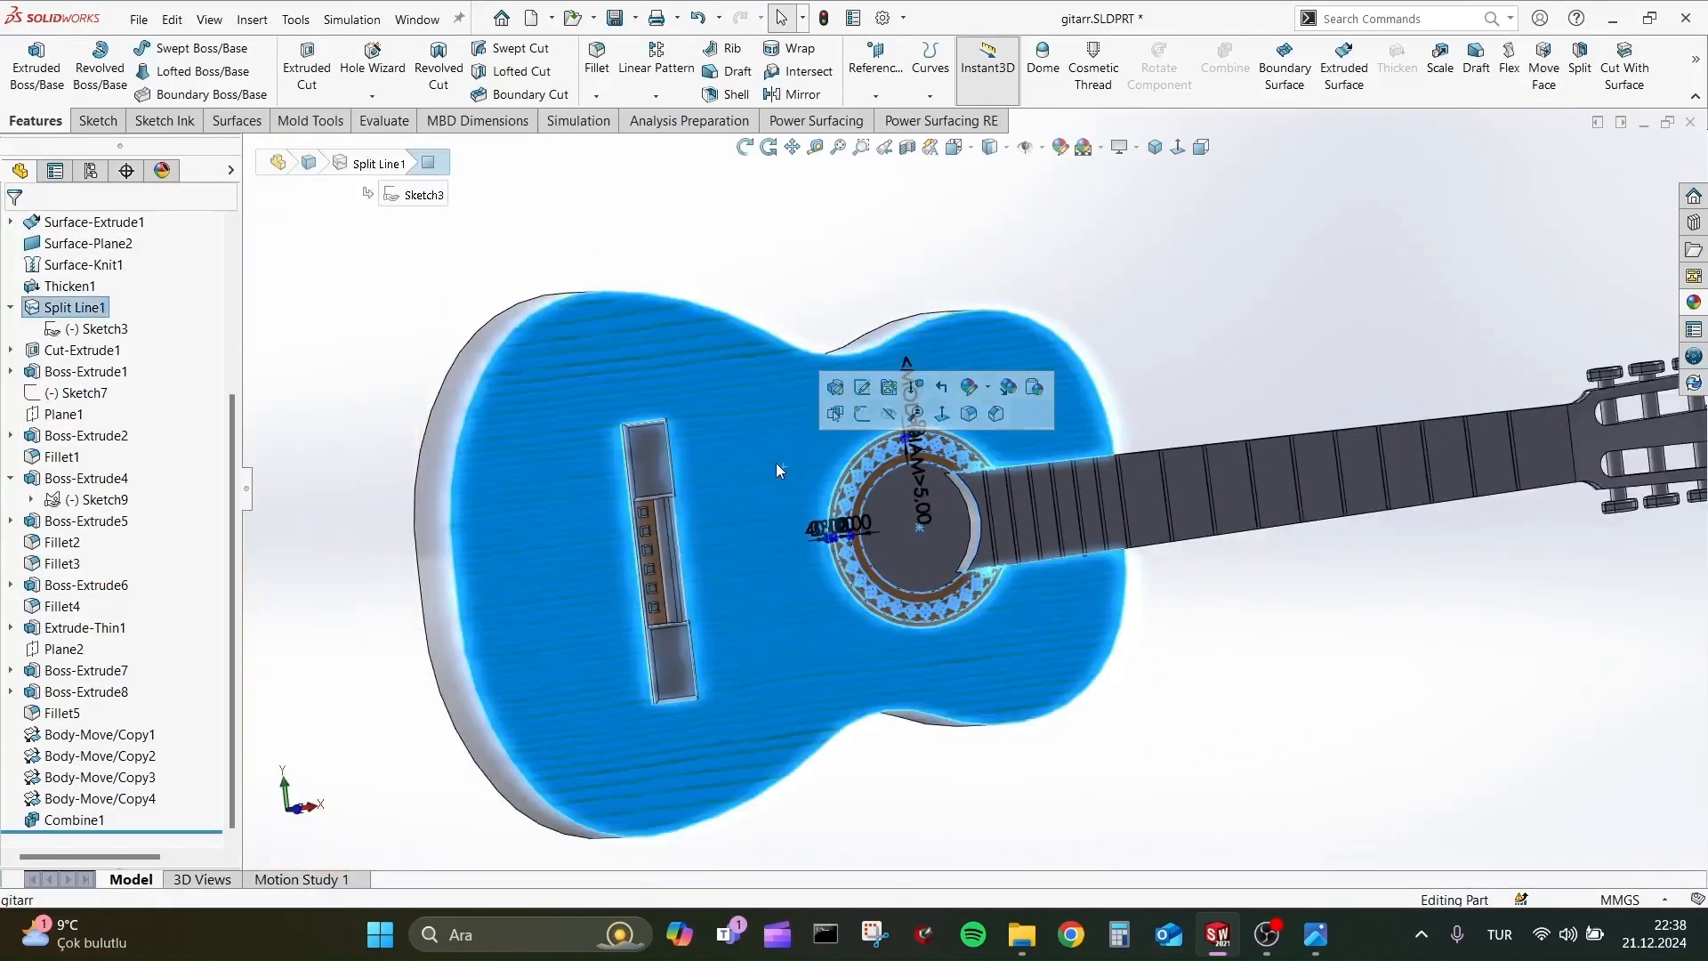
left_click(698, 268)
left_click(742, 373)
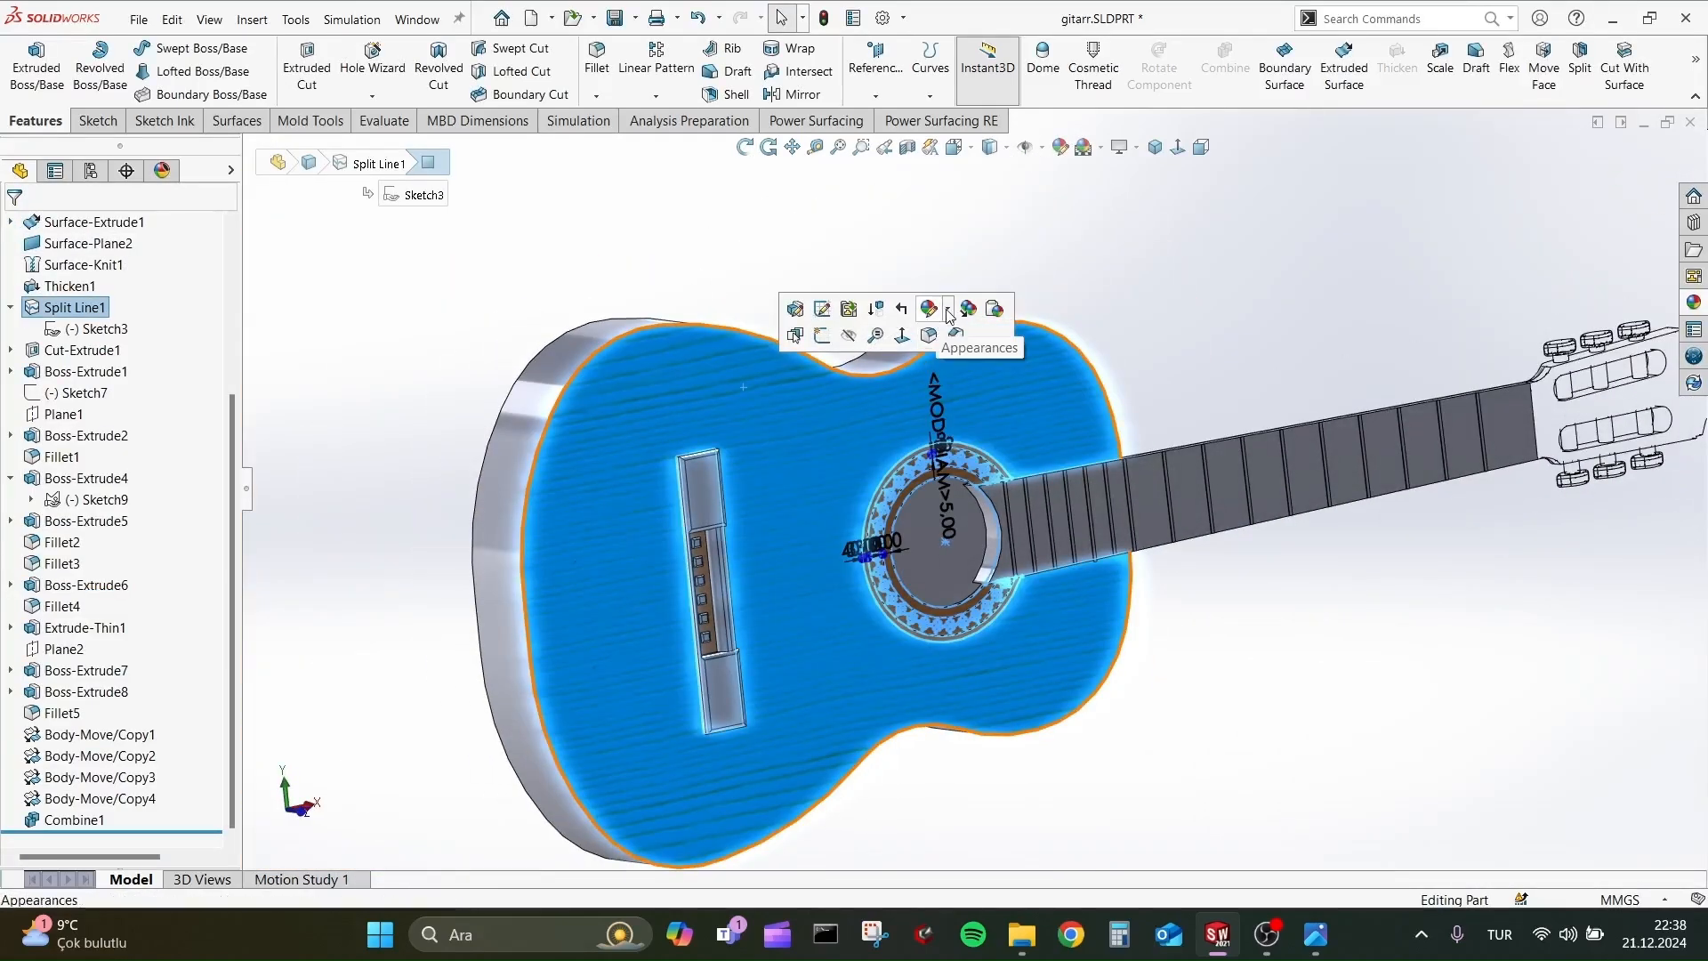
left_click(949, 310)
left_click(1032, 366)
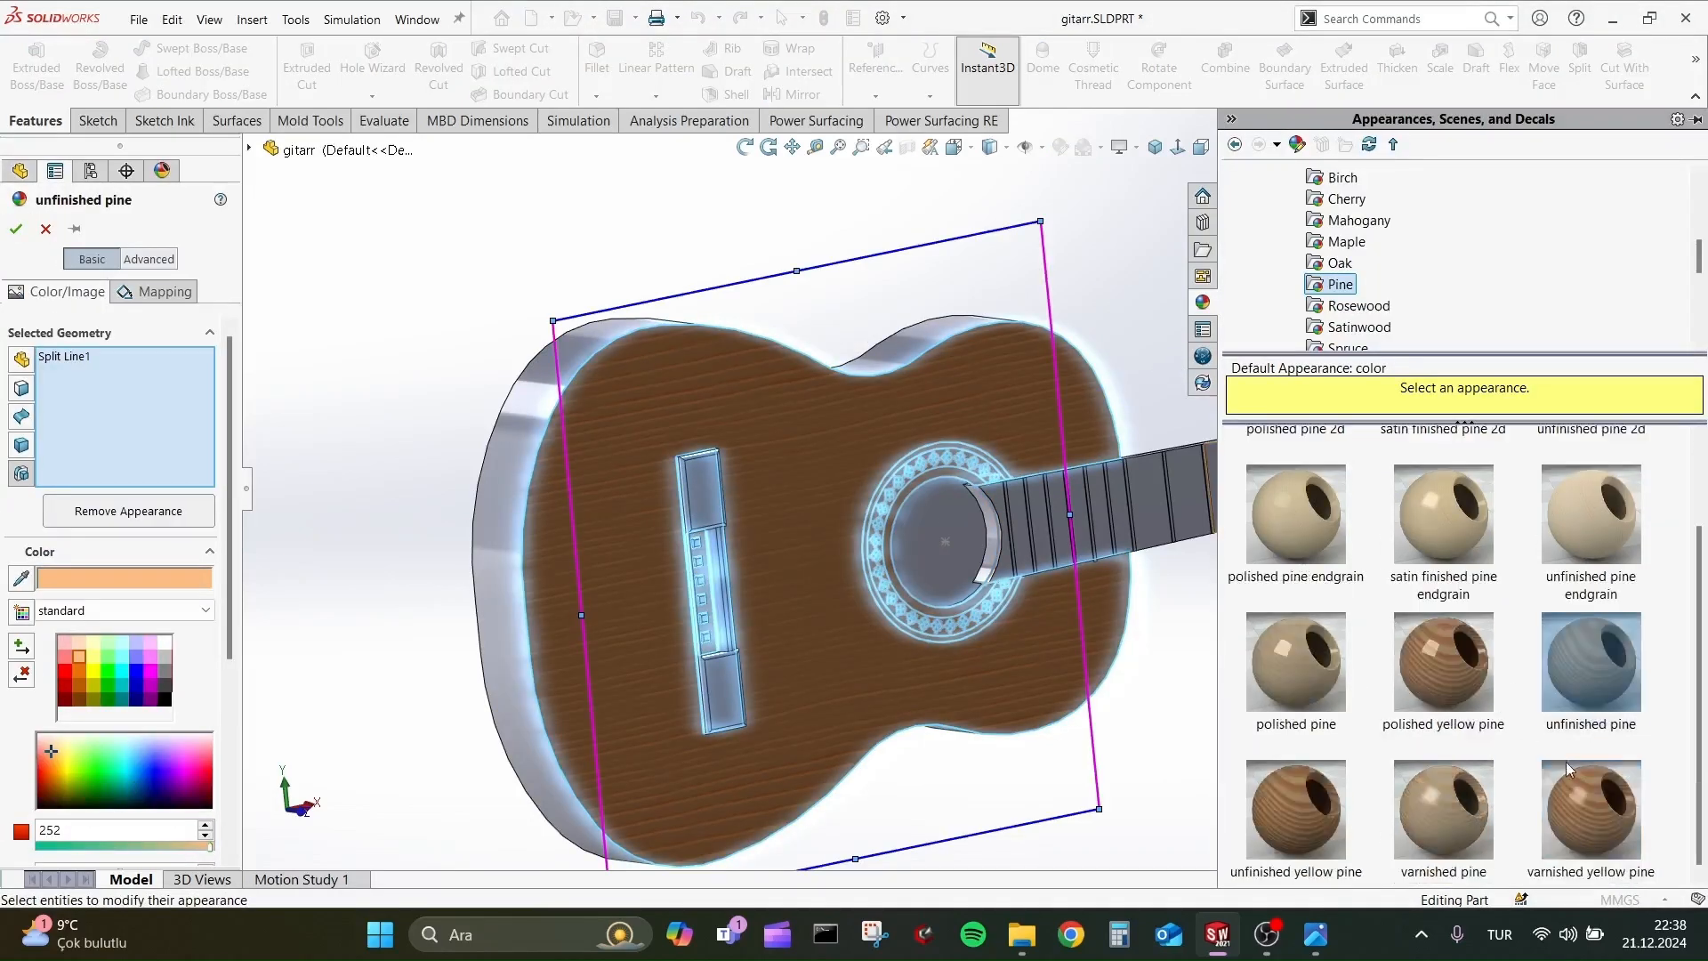
Try rosewood appearances on the guitar's top face, including polished rosewood endgrain, unfinished rosewood and unfinished rosewood 2d.
left_click(1566, 762)
left_click(1359, 305)
left_click(1443, 627)
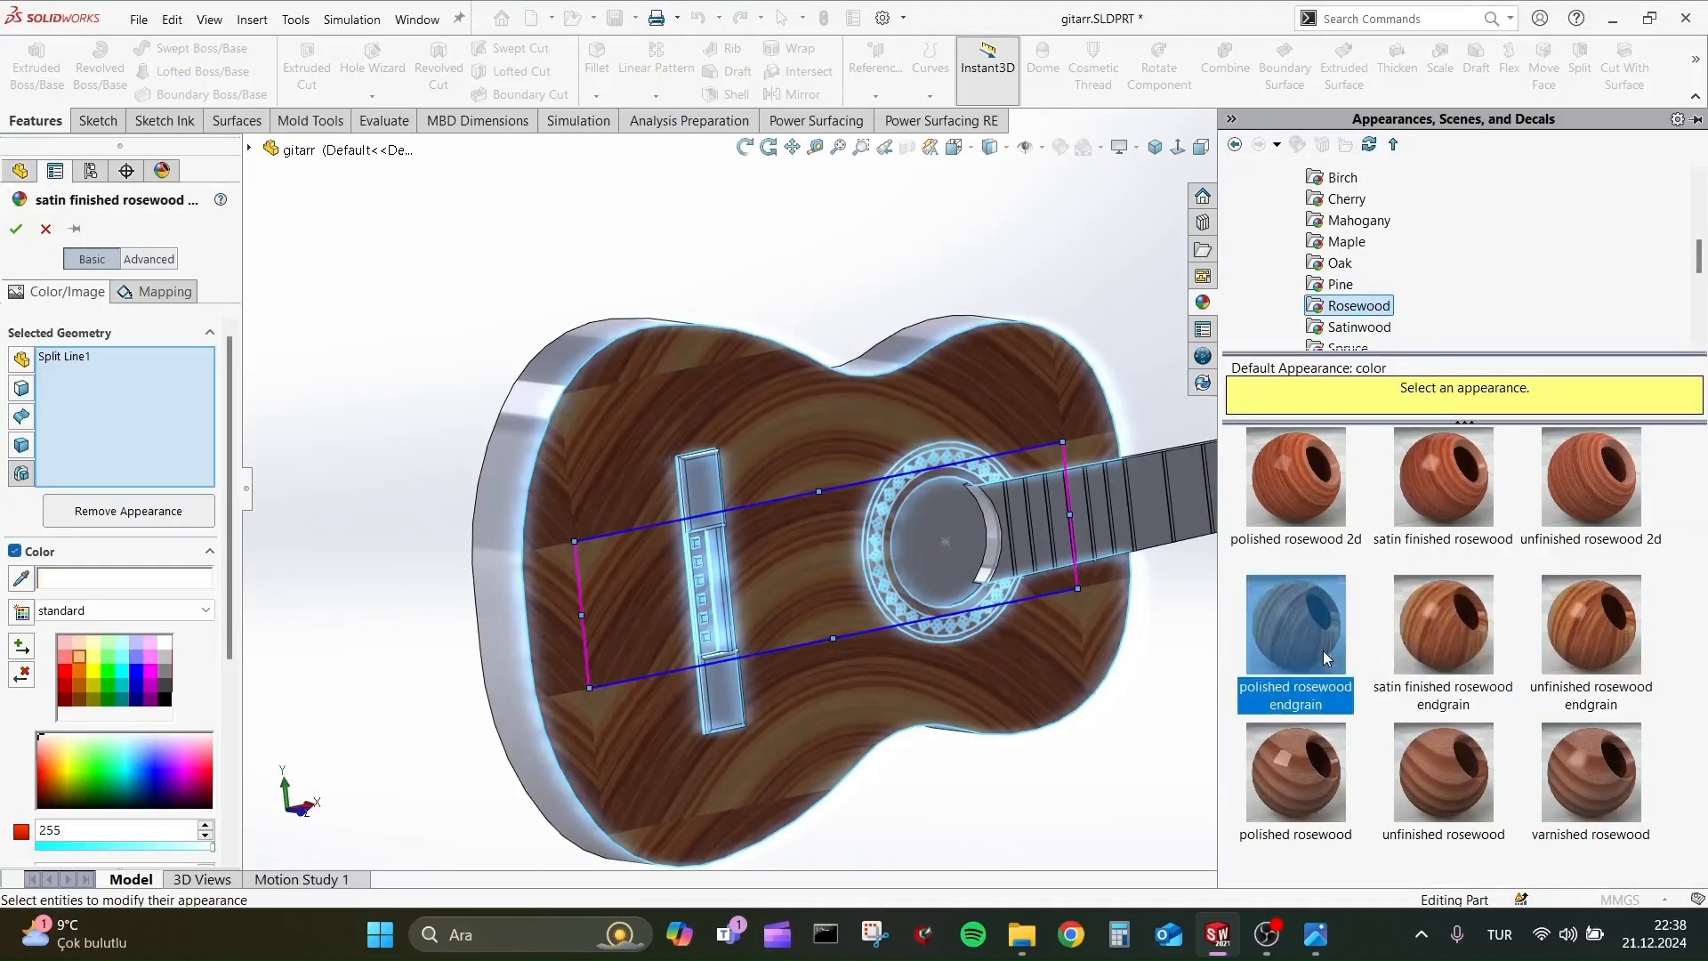
left_click(1296, 772)
left_click(1441, 763)
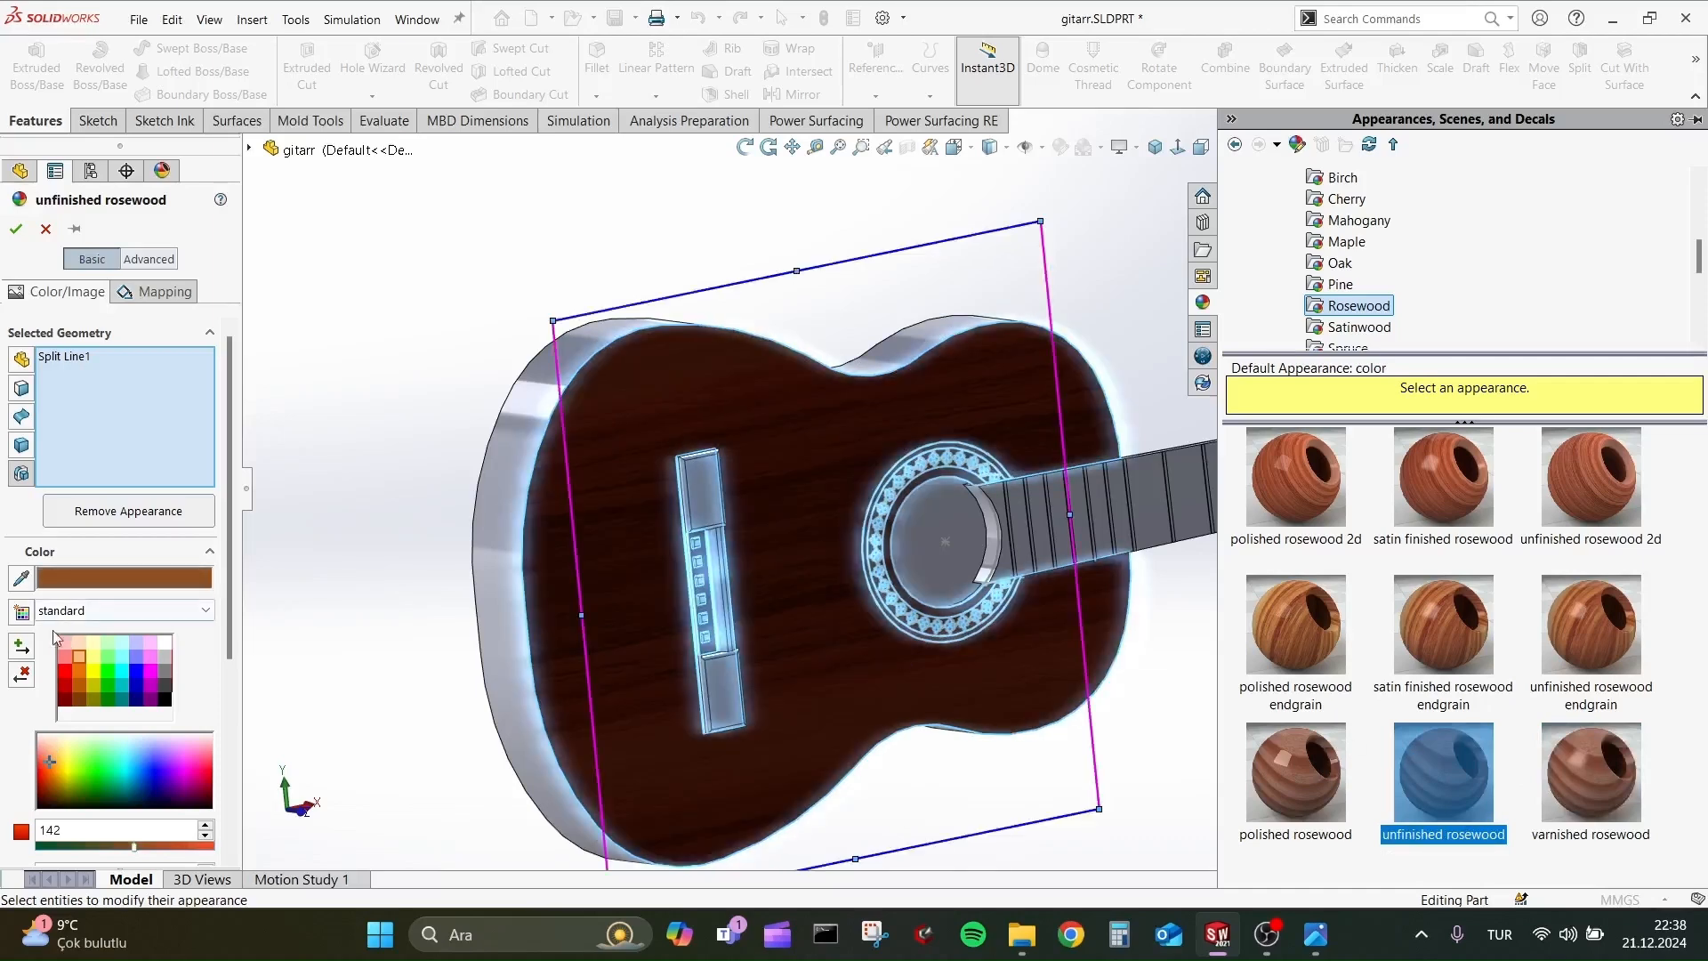
left_click(1296, 476)
left_click(1567, 504)
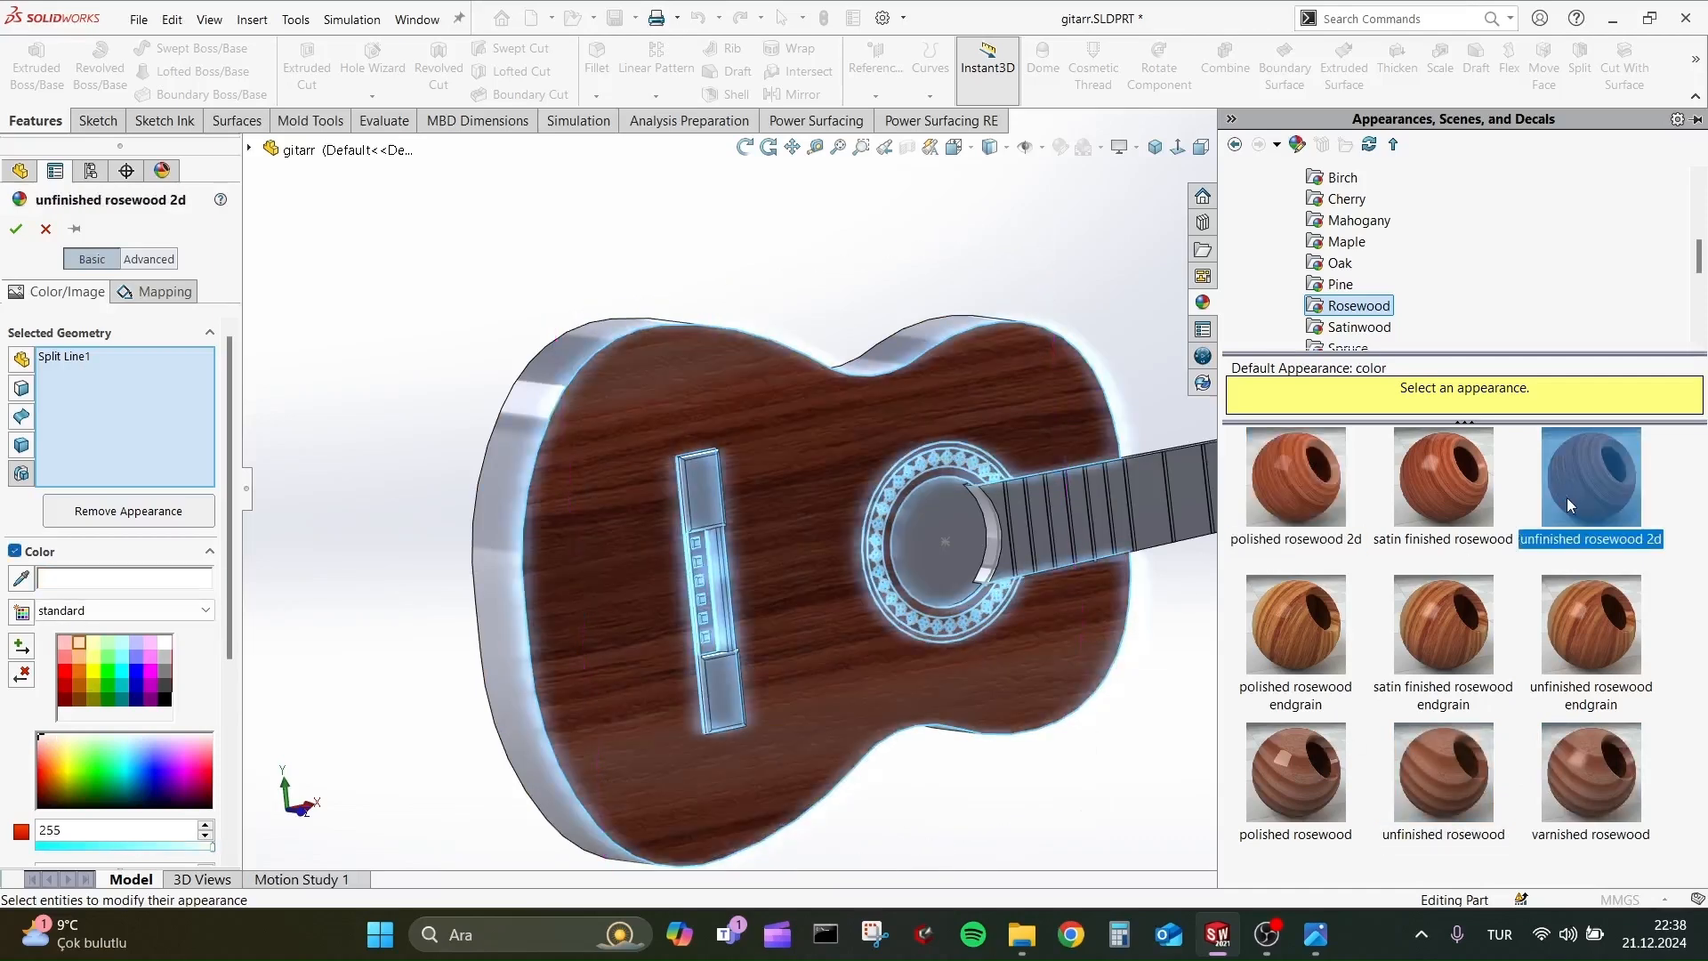
Try unfinished spruce and several teak appearances, including unfinished teak endgrain and polished teak 2d, on the guitar's top face.
left_click(1358, 326)
scroll(1358, 327, "down", 2)
left_click(1347, 220)
left_click(1442, 499)
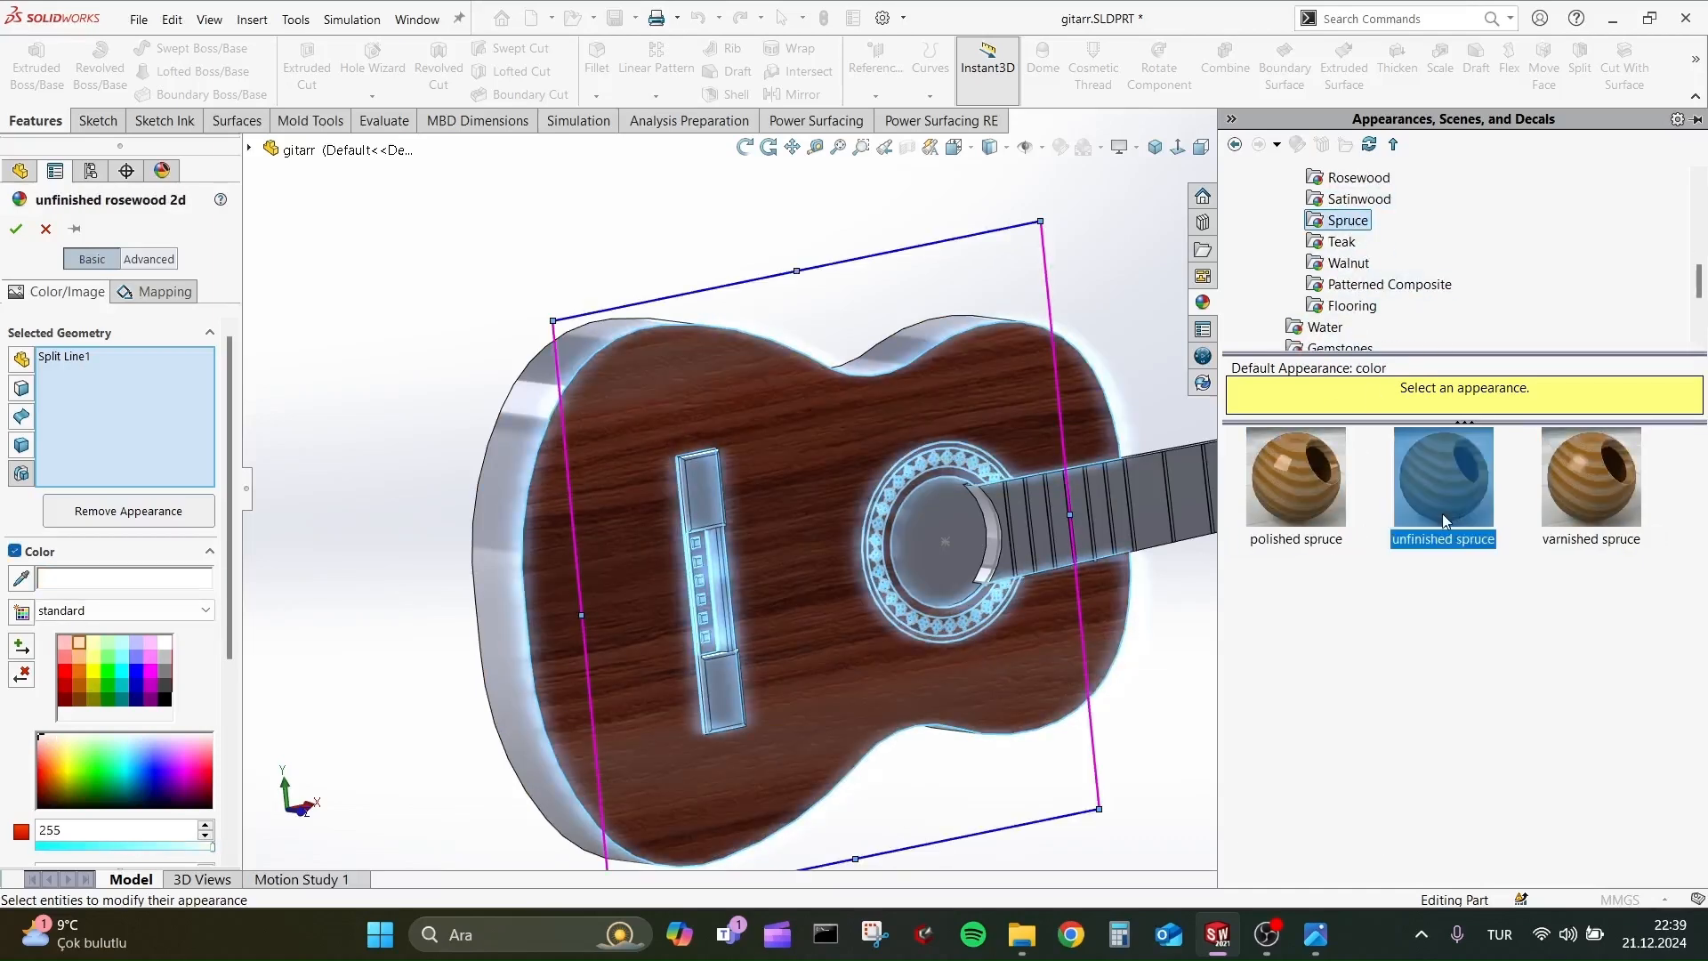
left_click(1342, 242)
left_click(1443, 772)
left_click(1587, 627)
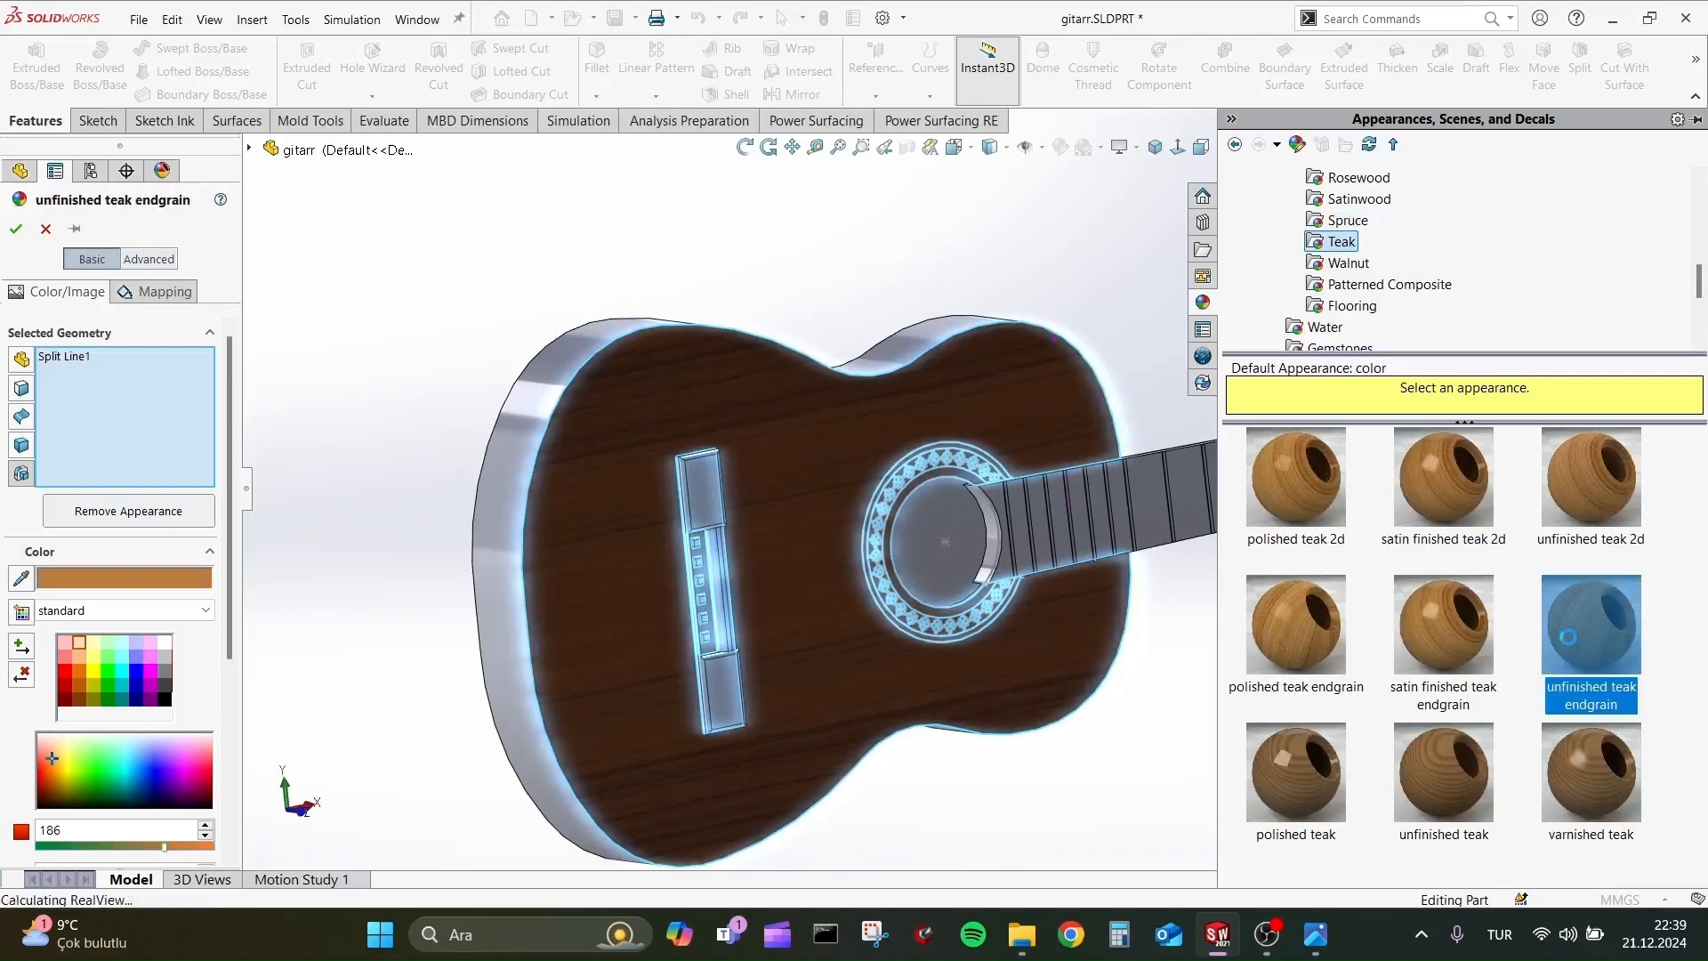
left_click(1581, 490)
left_click(1443, 490)
left_click(1303, 480)
Apply the satin finished walnut 2d appearance to the guitar's top face and accept it.
left_click(1348, 262)
left_click(1421, 524)
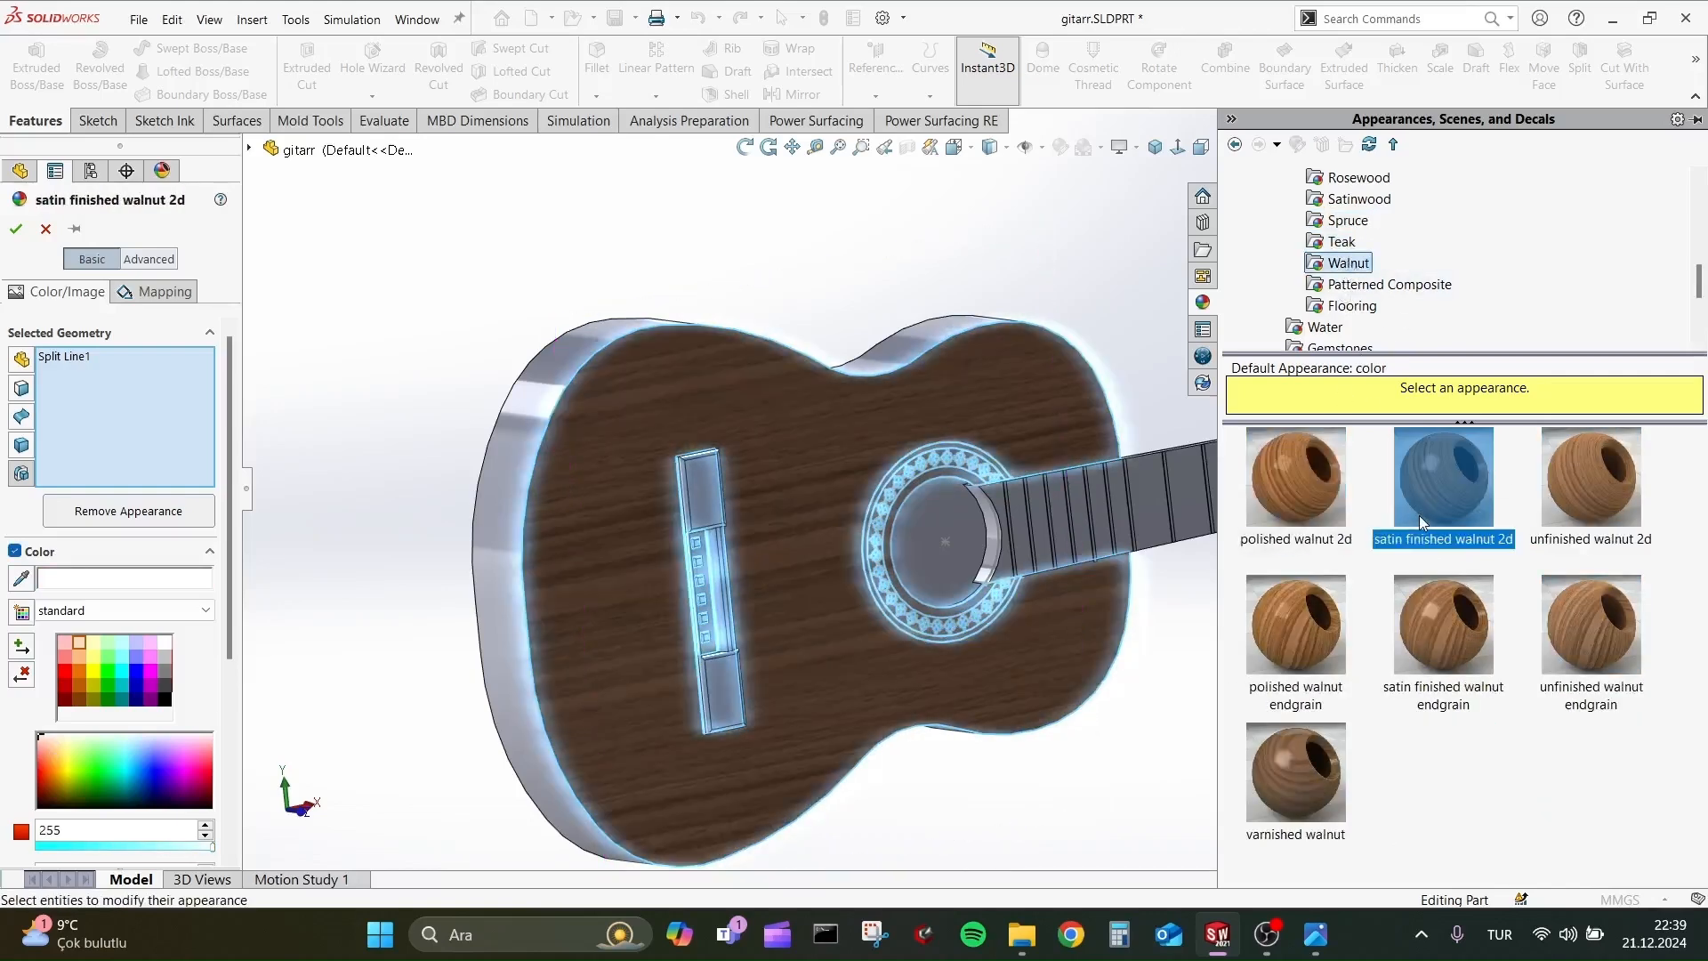
key("alt+Tab")
key("alt+Tab")
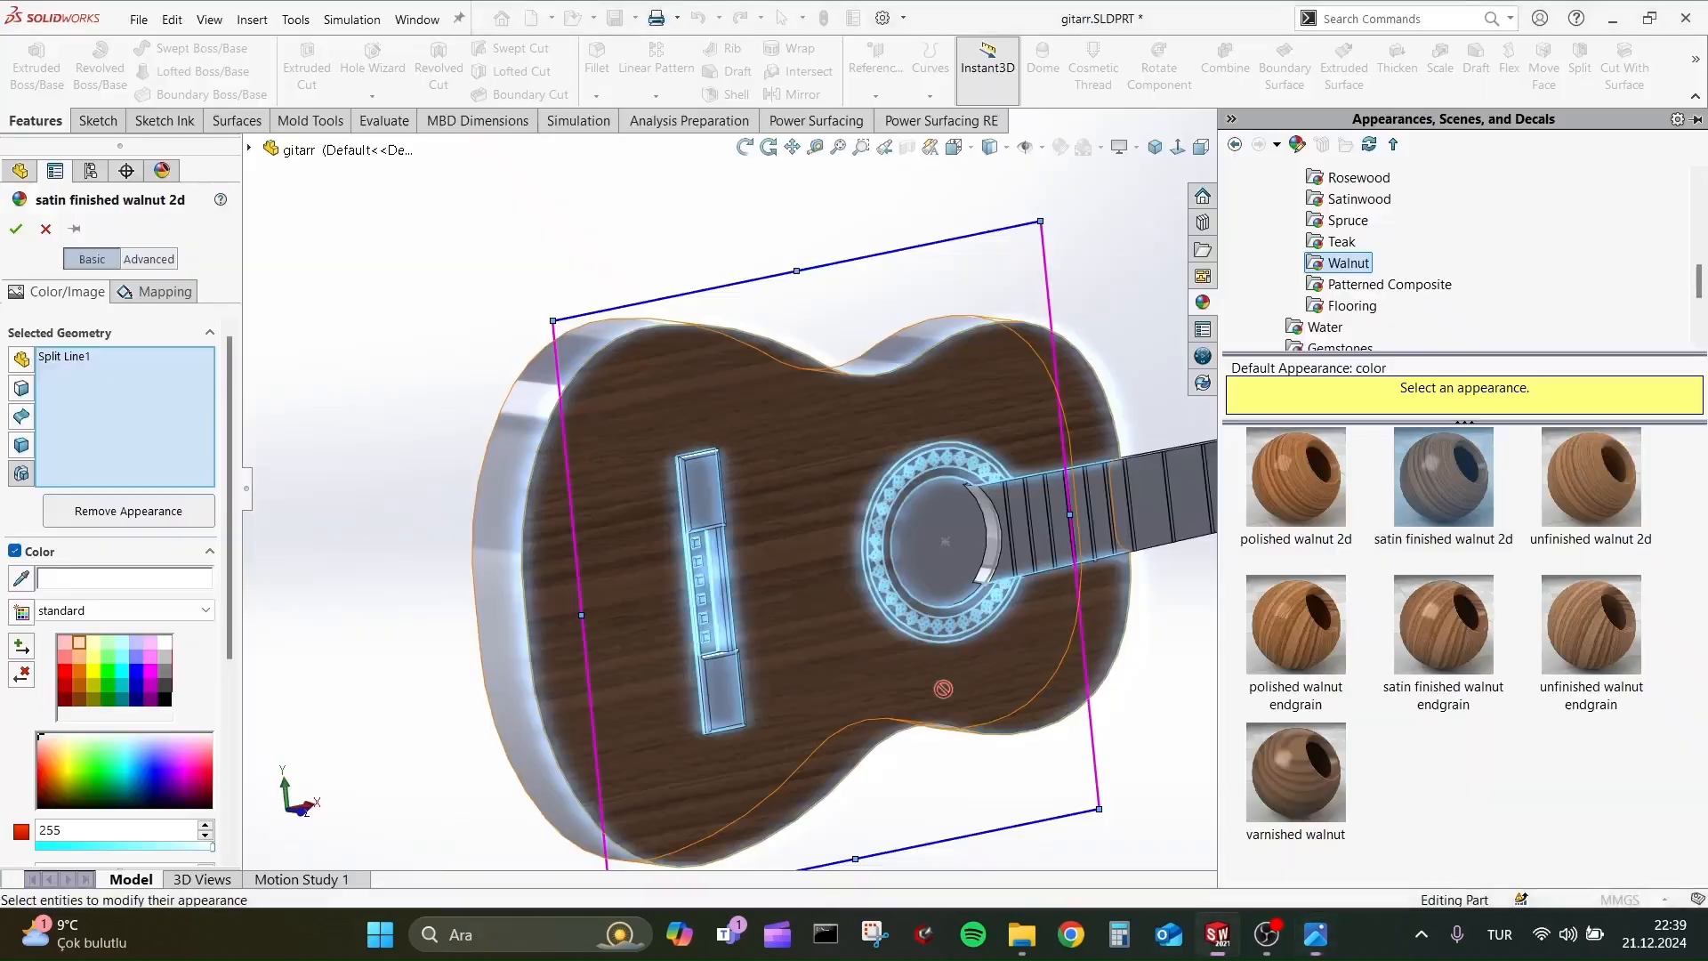
left_click(15, 230)
Apply the varnished walnut appearance to the guitar body's side face only and accept it.
middle_click_drag(534, 317, 800, 413)
scroll(647, 325, "up", 2)
scroll(823, 426, "down", 1)
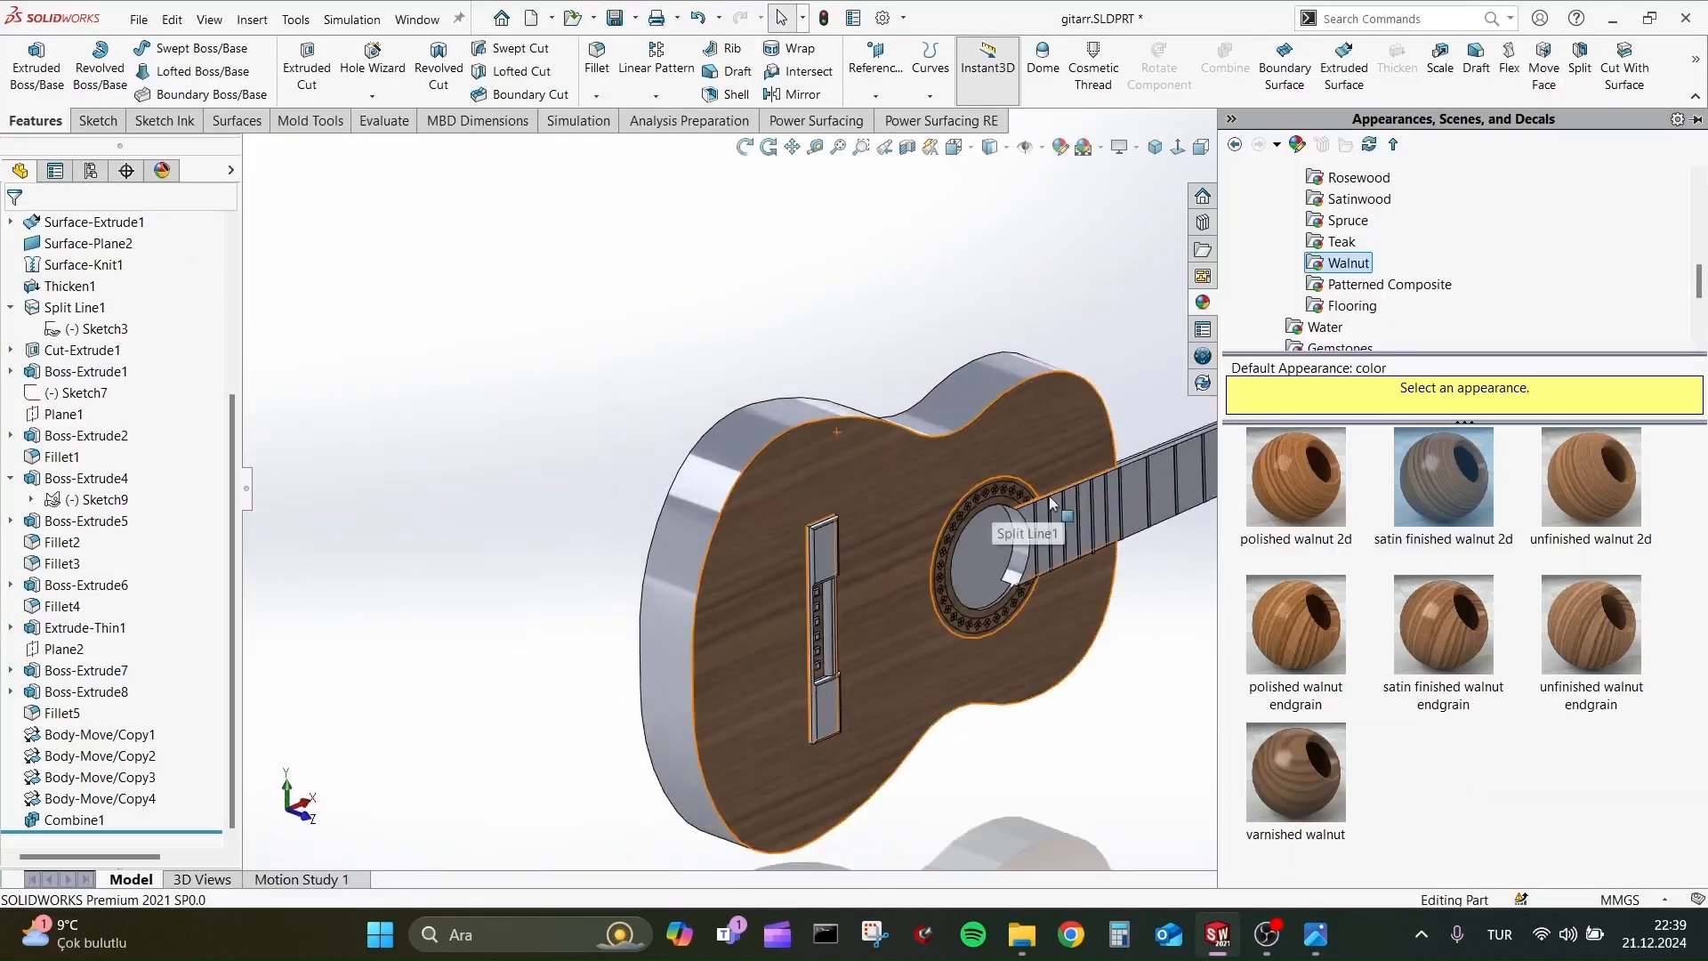
left_click(959, 434)
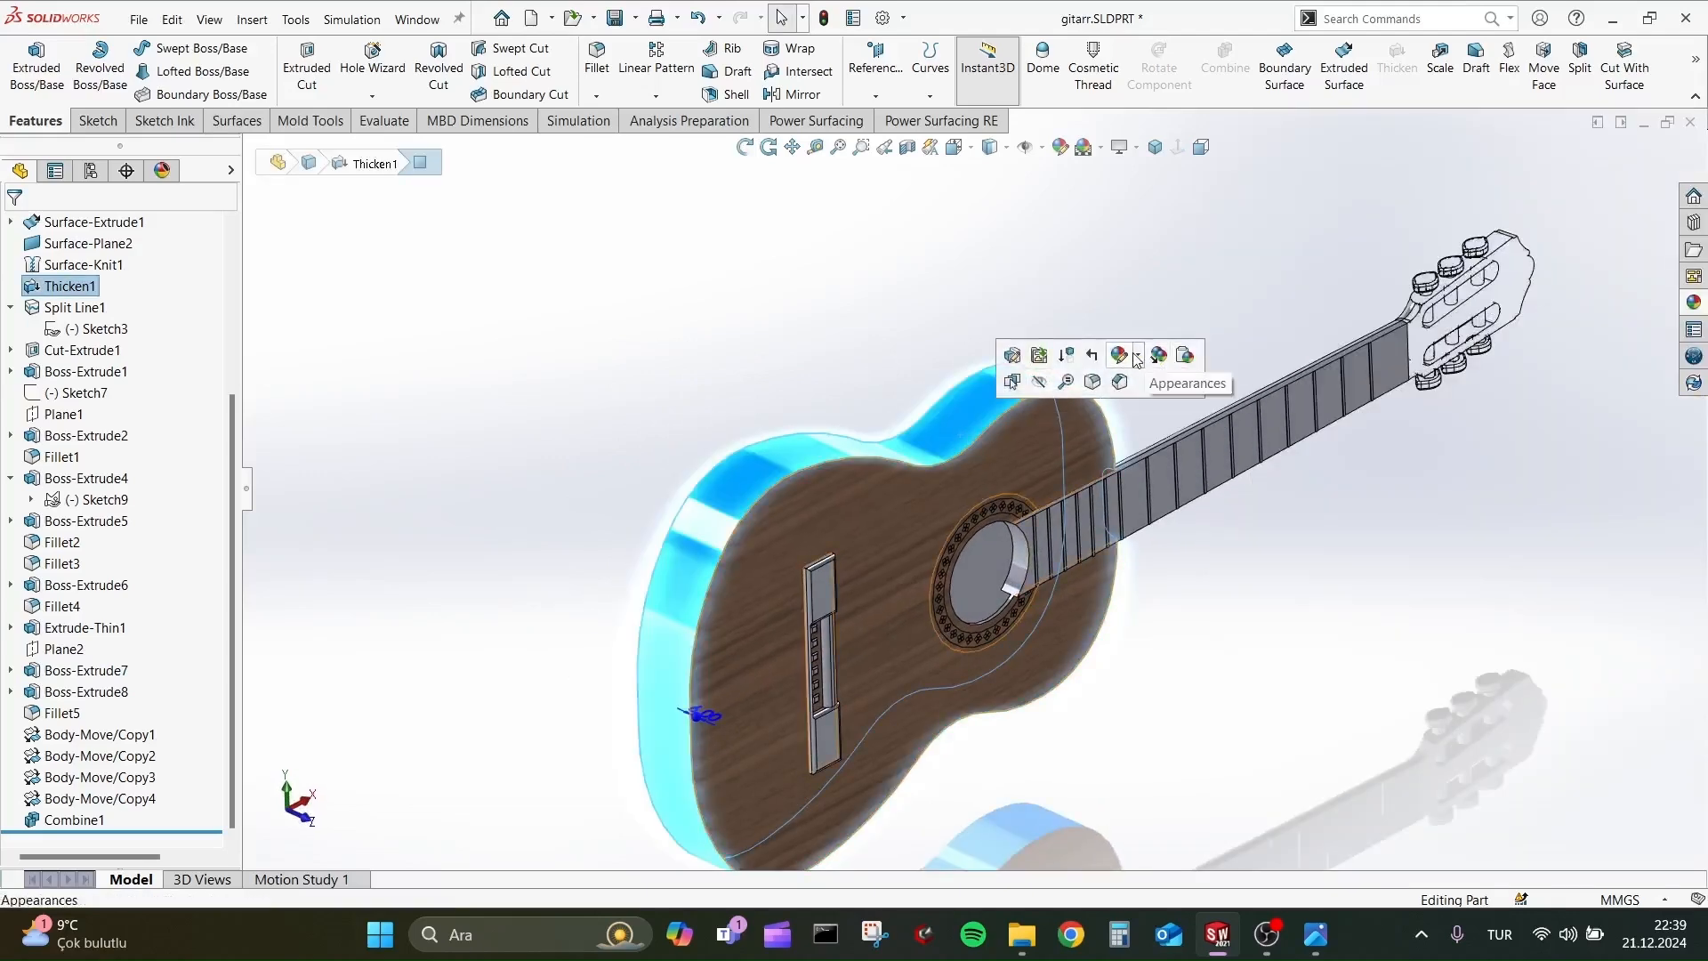
left_click(1136, 359)
left_click(1166, 391)
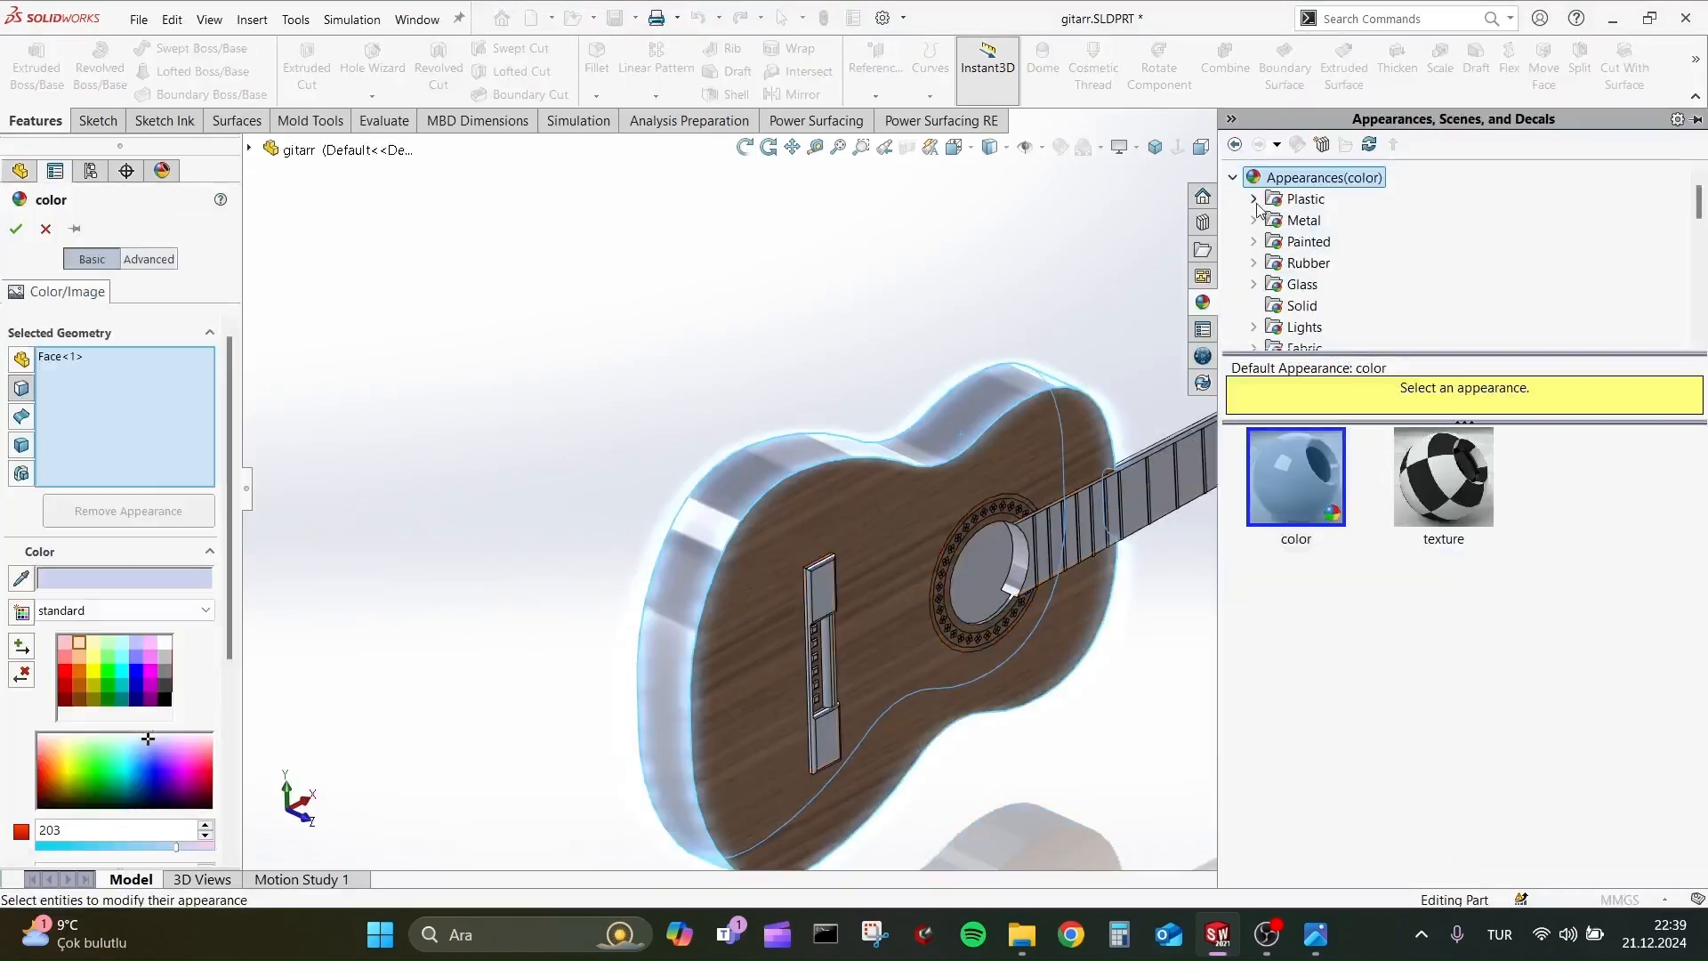
scroll(1341, 305, "down", 6)
left_click(1357, 283)
left_click(1427, 481)
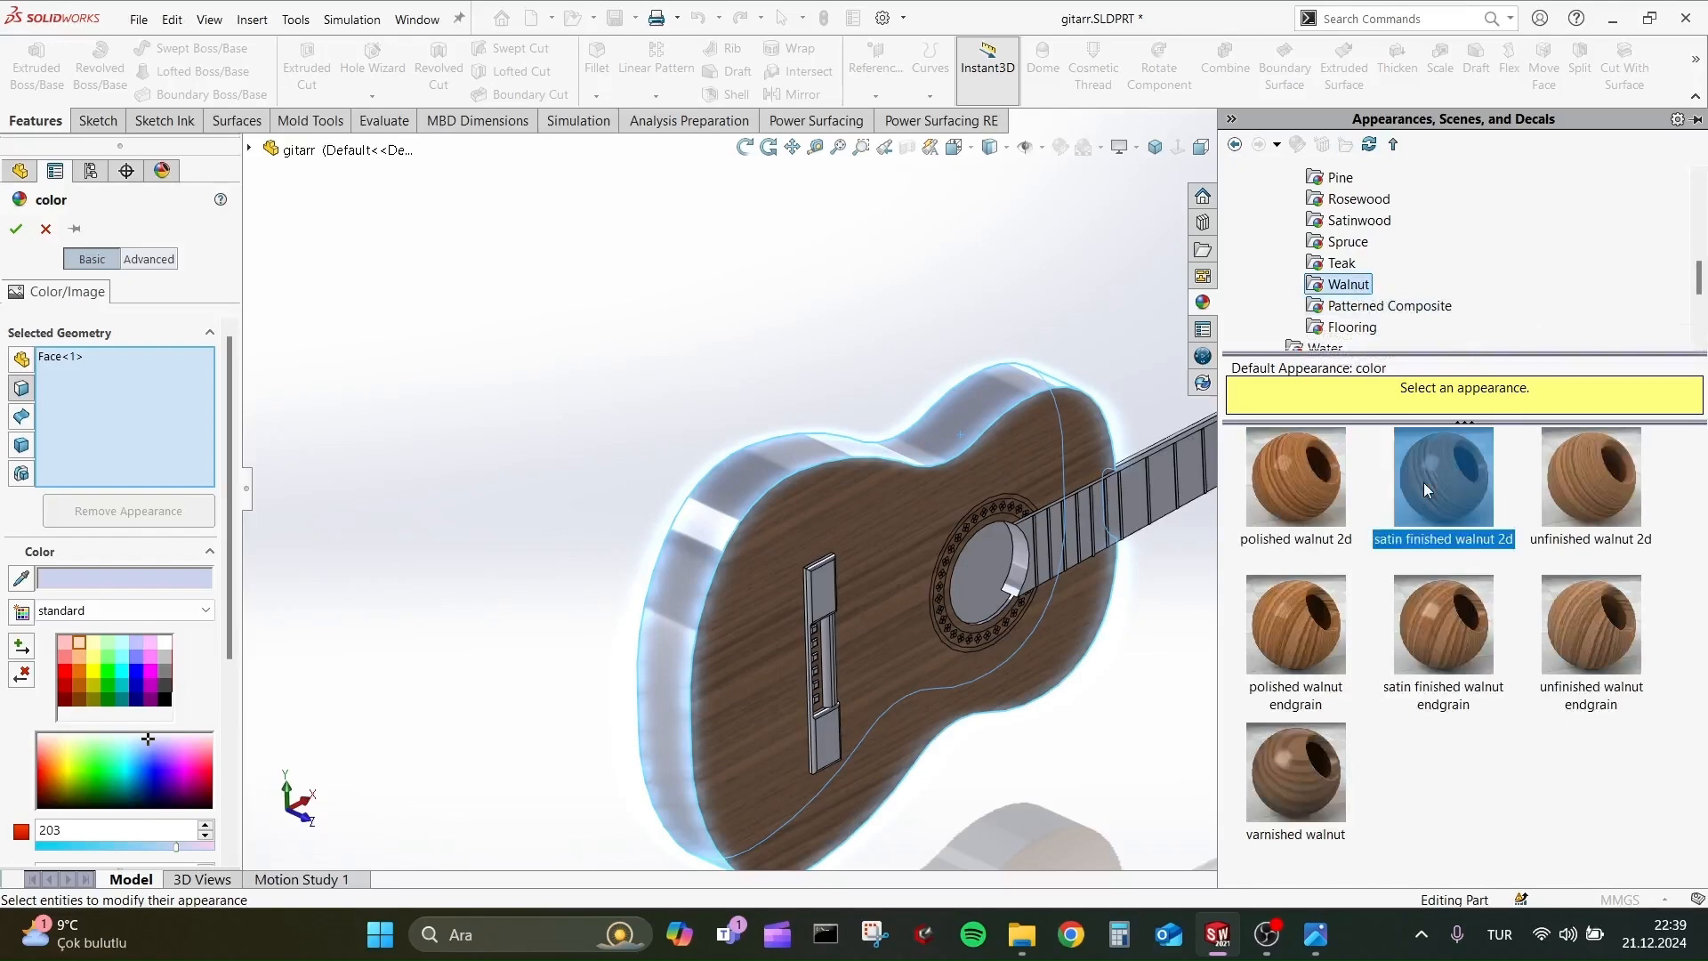
left_click(1587, 614)
left_click(1310, 765)
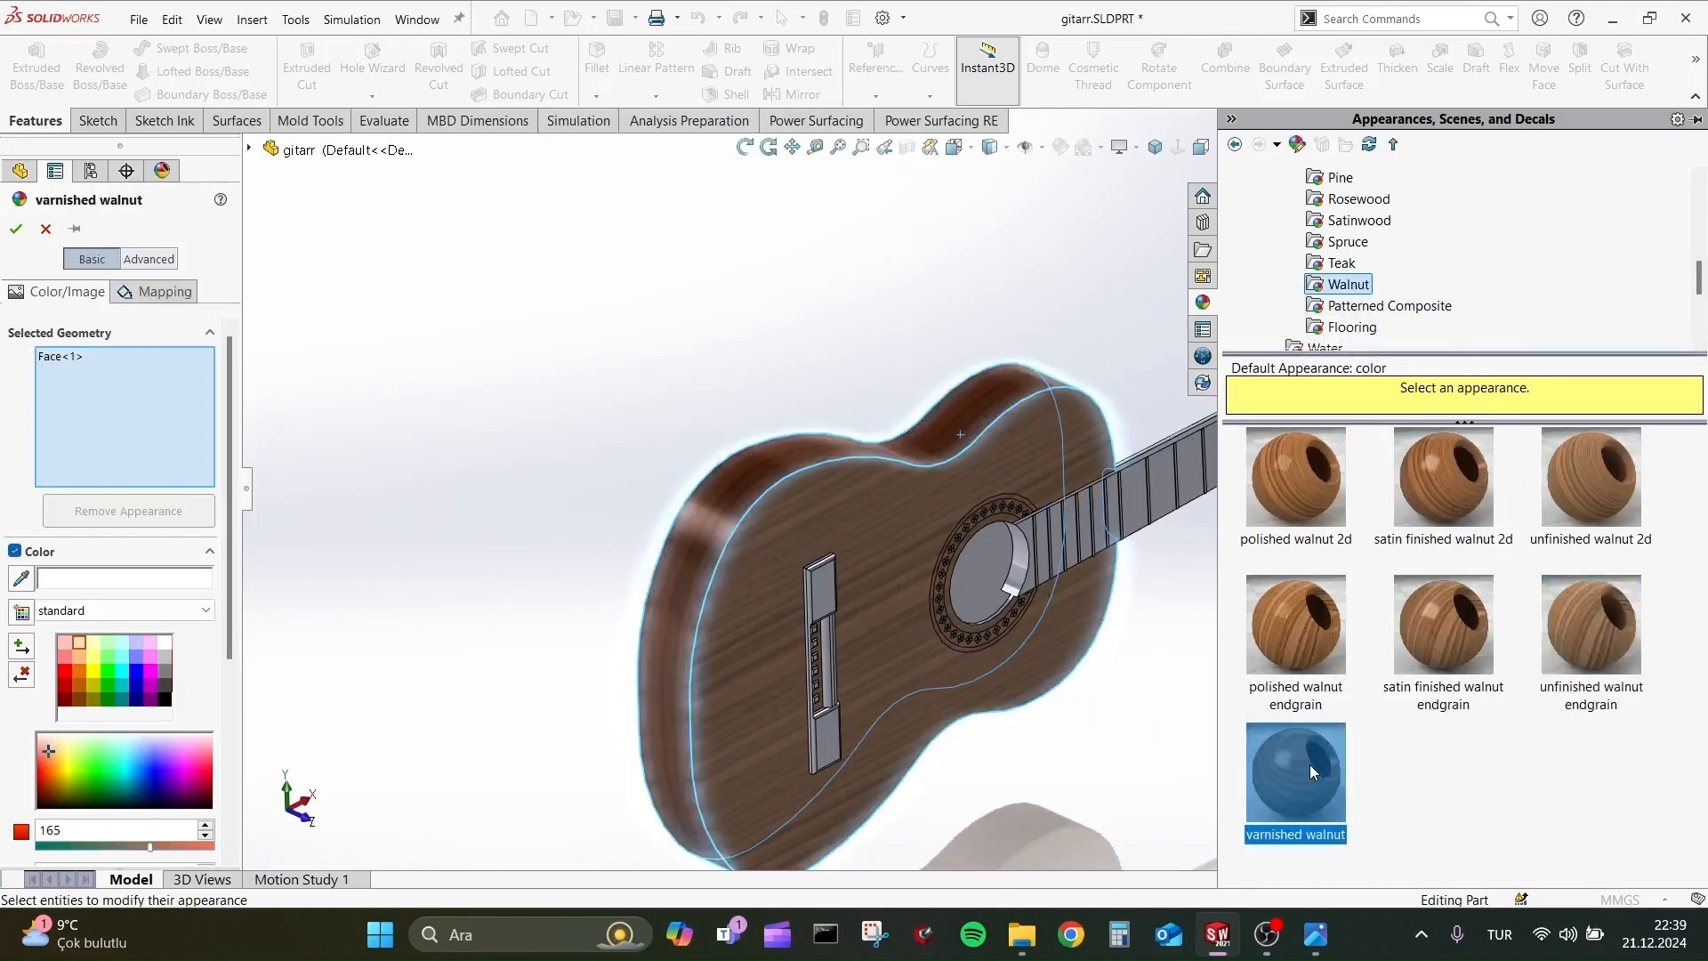
left_click(16, 229)
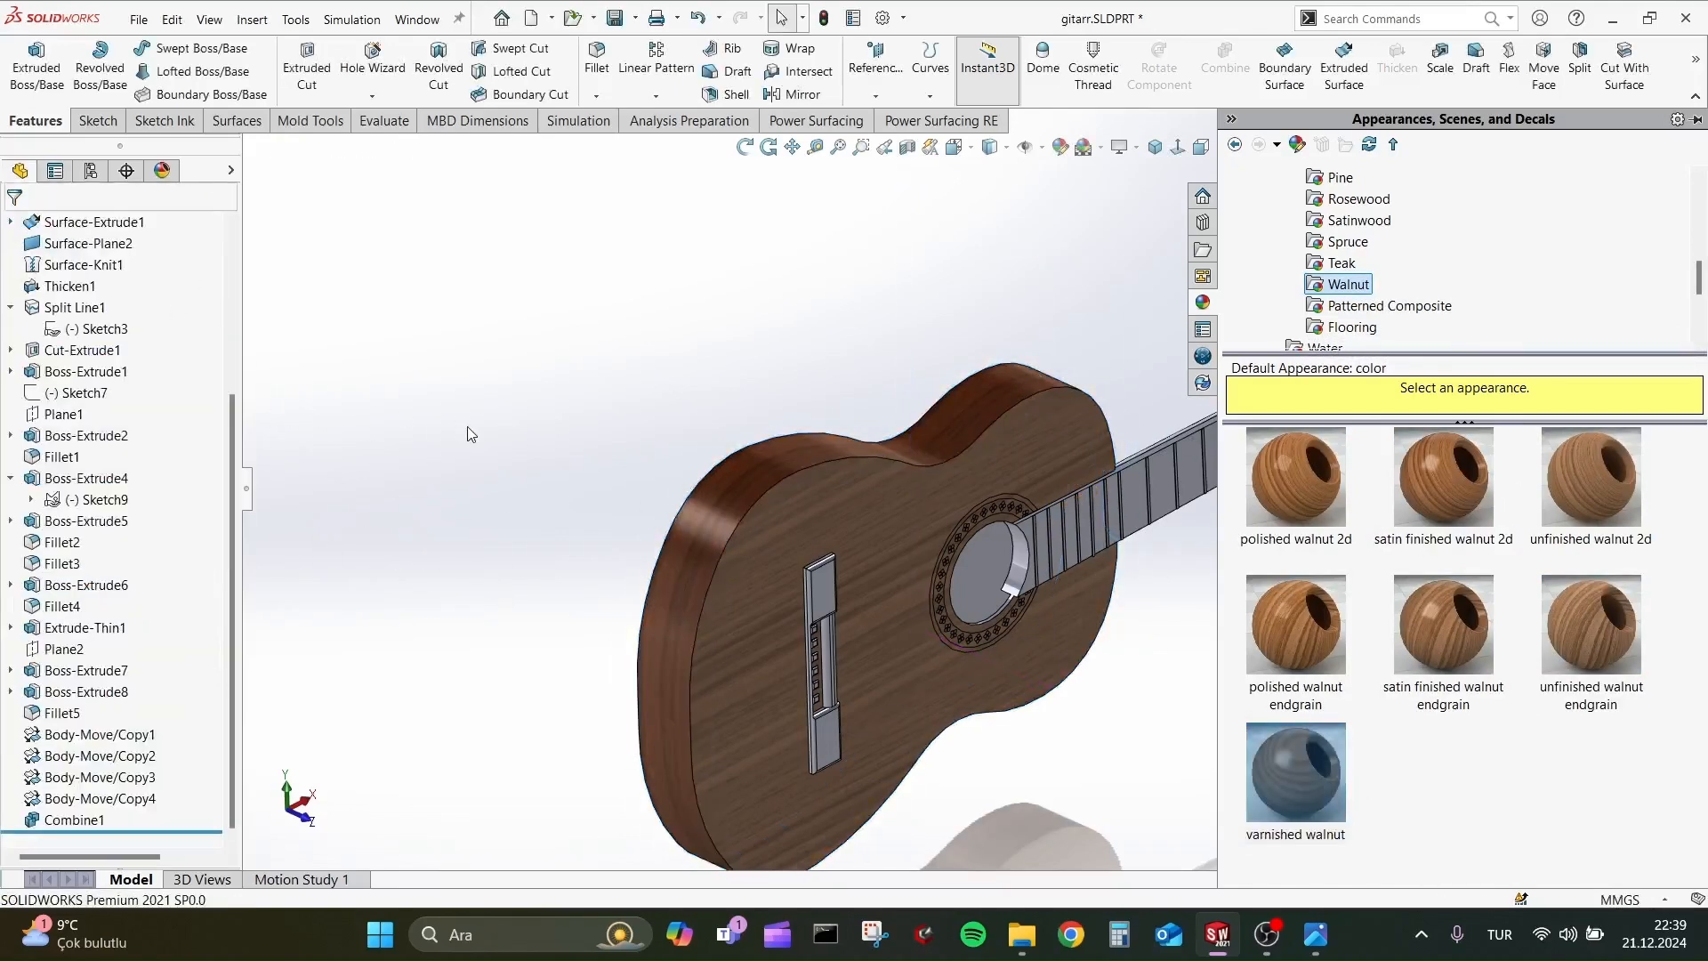
middle_click_drag(437, 399, 615, 466)
left_click(615, 466)
left_click(786, 425)
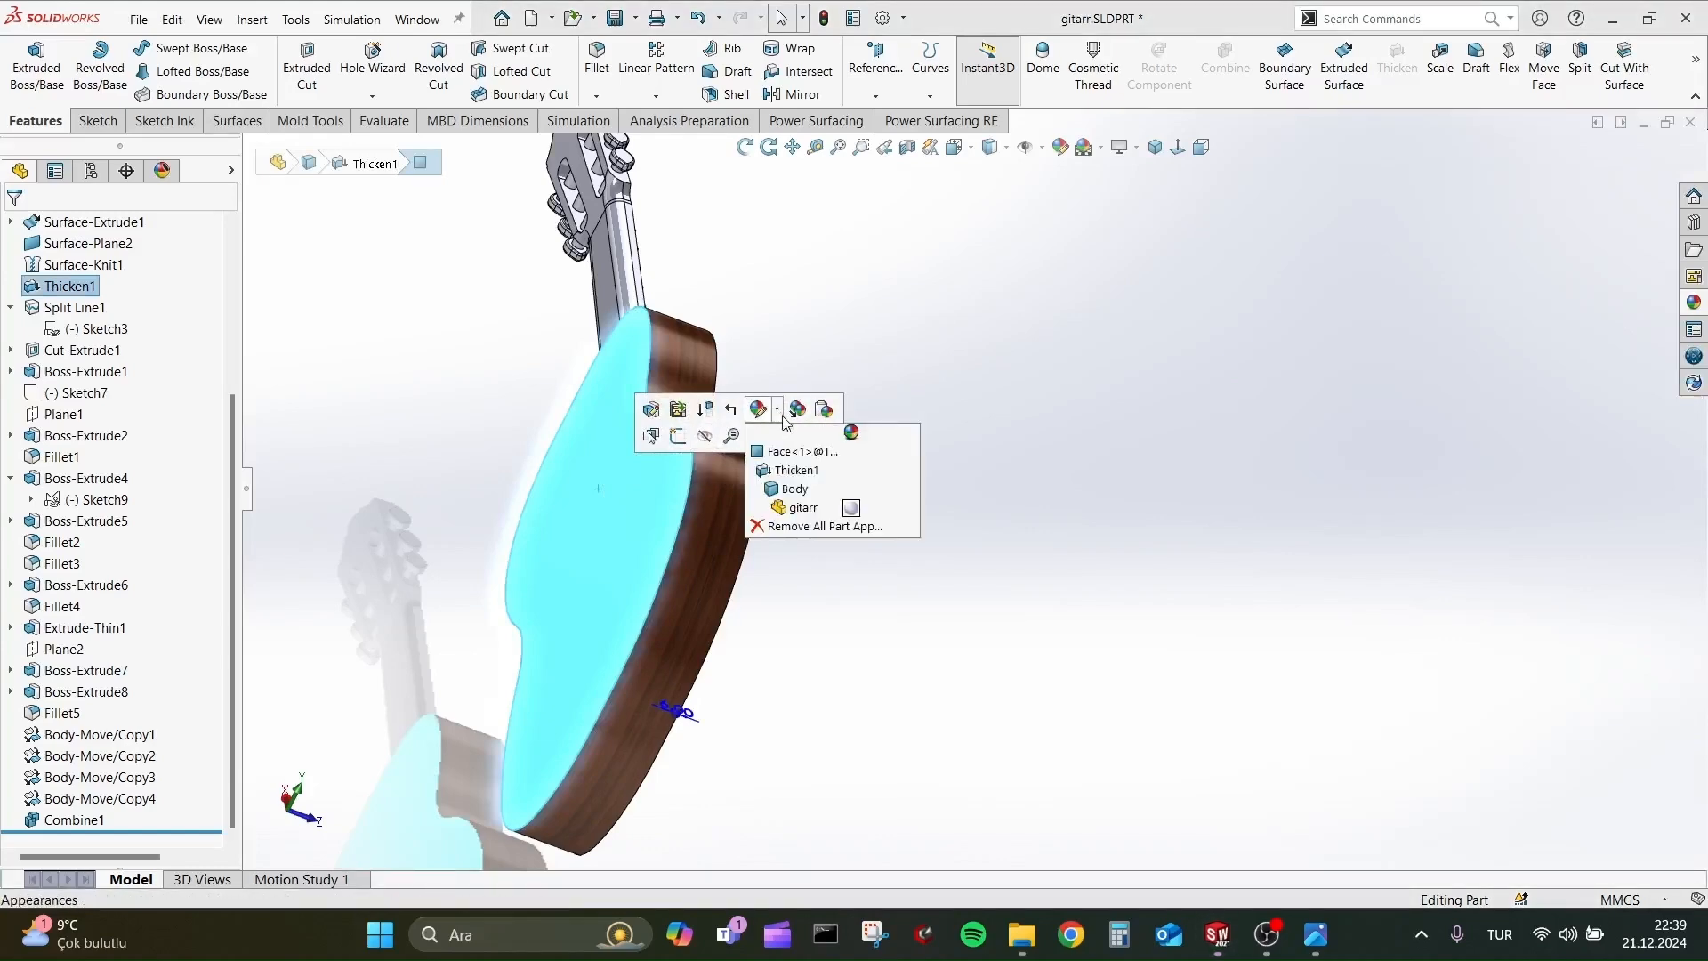
left_click(783, 469)
key("Escape")
Compare walnut 2d and endgrain variants on the guitar's back face and apply varnished walnut to that face.
left_click(625, 430)
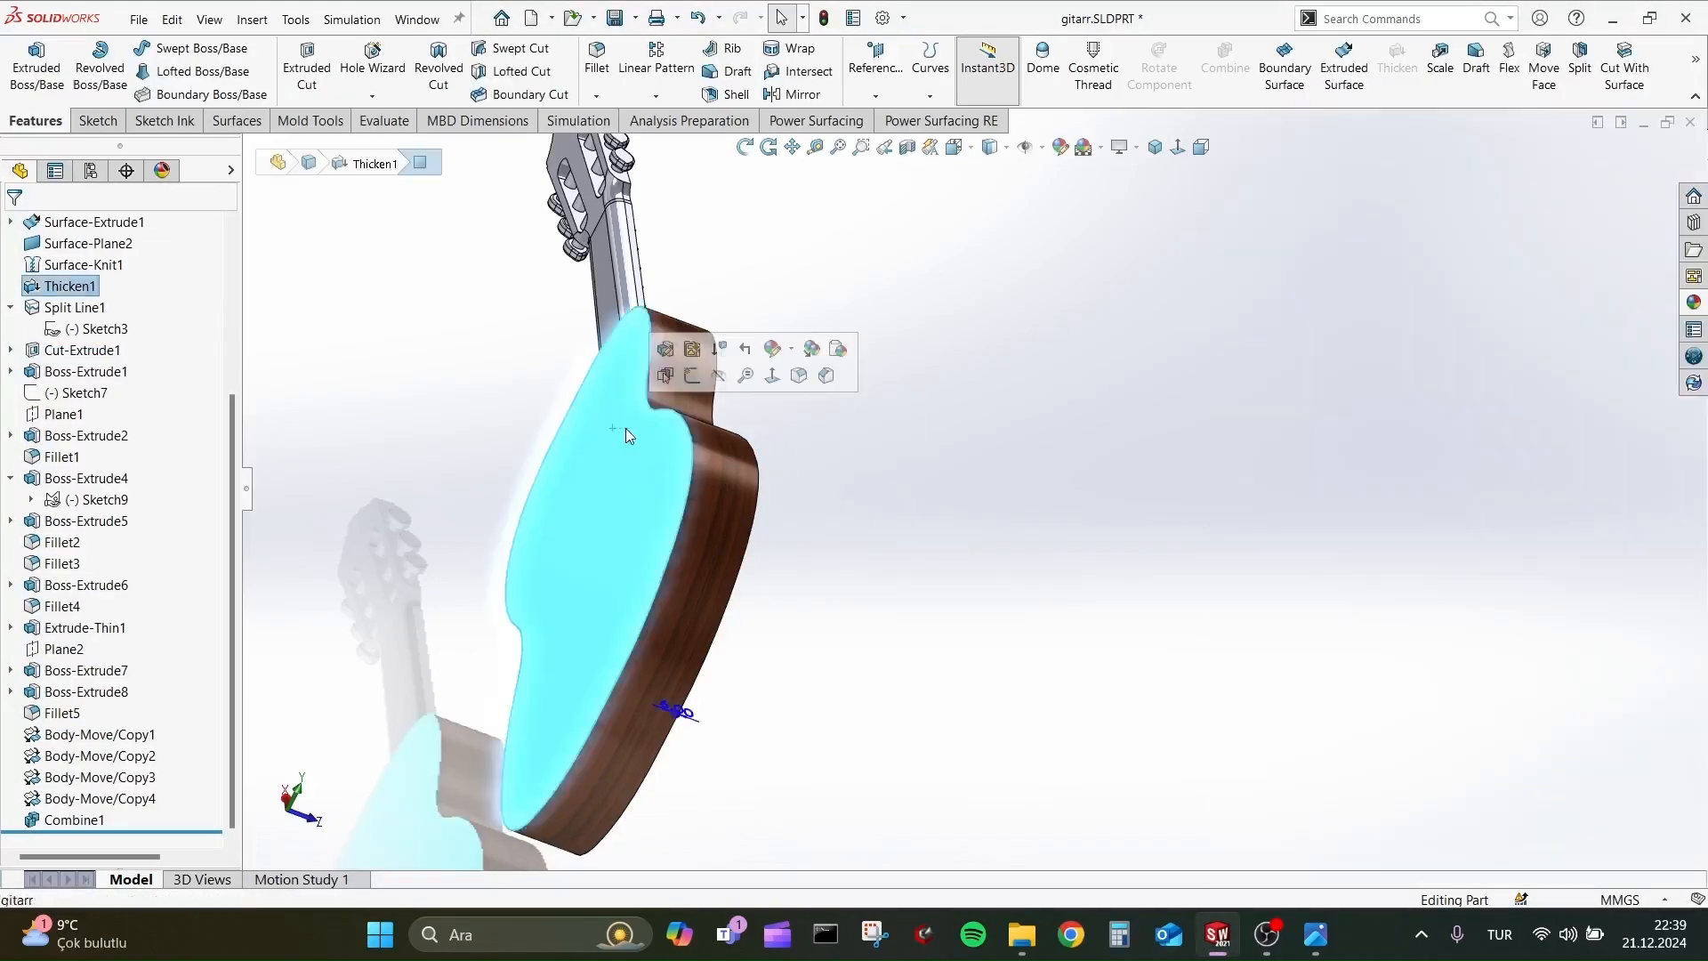
left_click(783, 350)
left_click(797, 391)
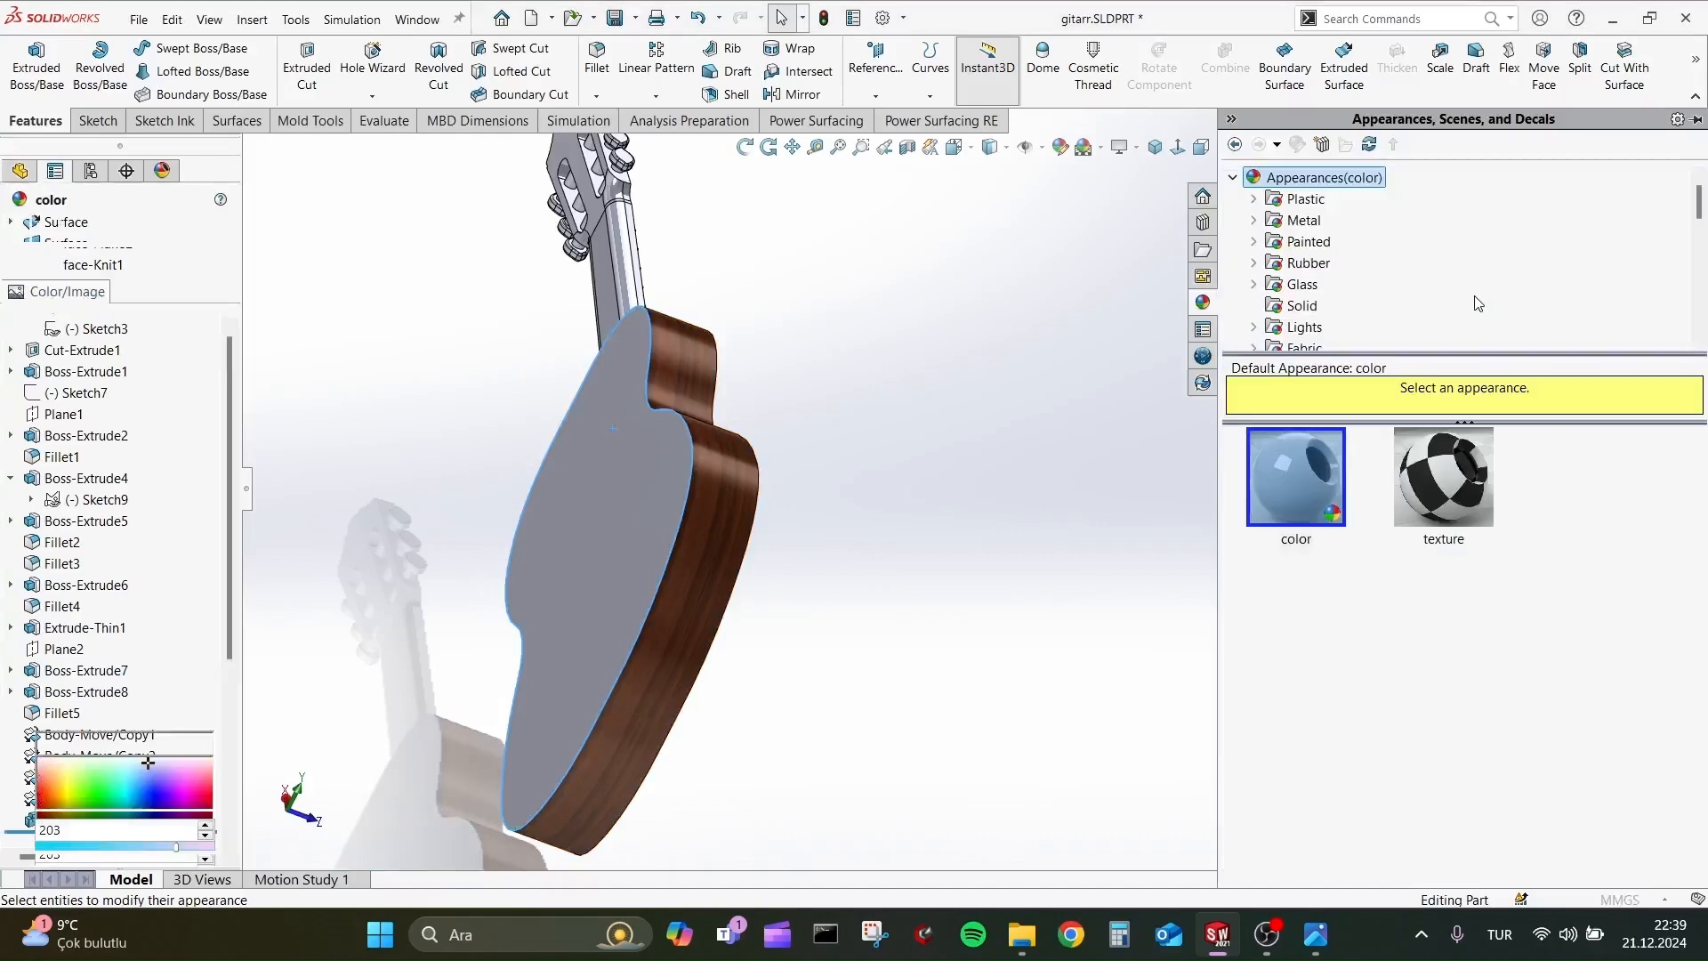
left_click(1349, 284)
left_click(1304, 649)
left_click(1296, 776)
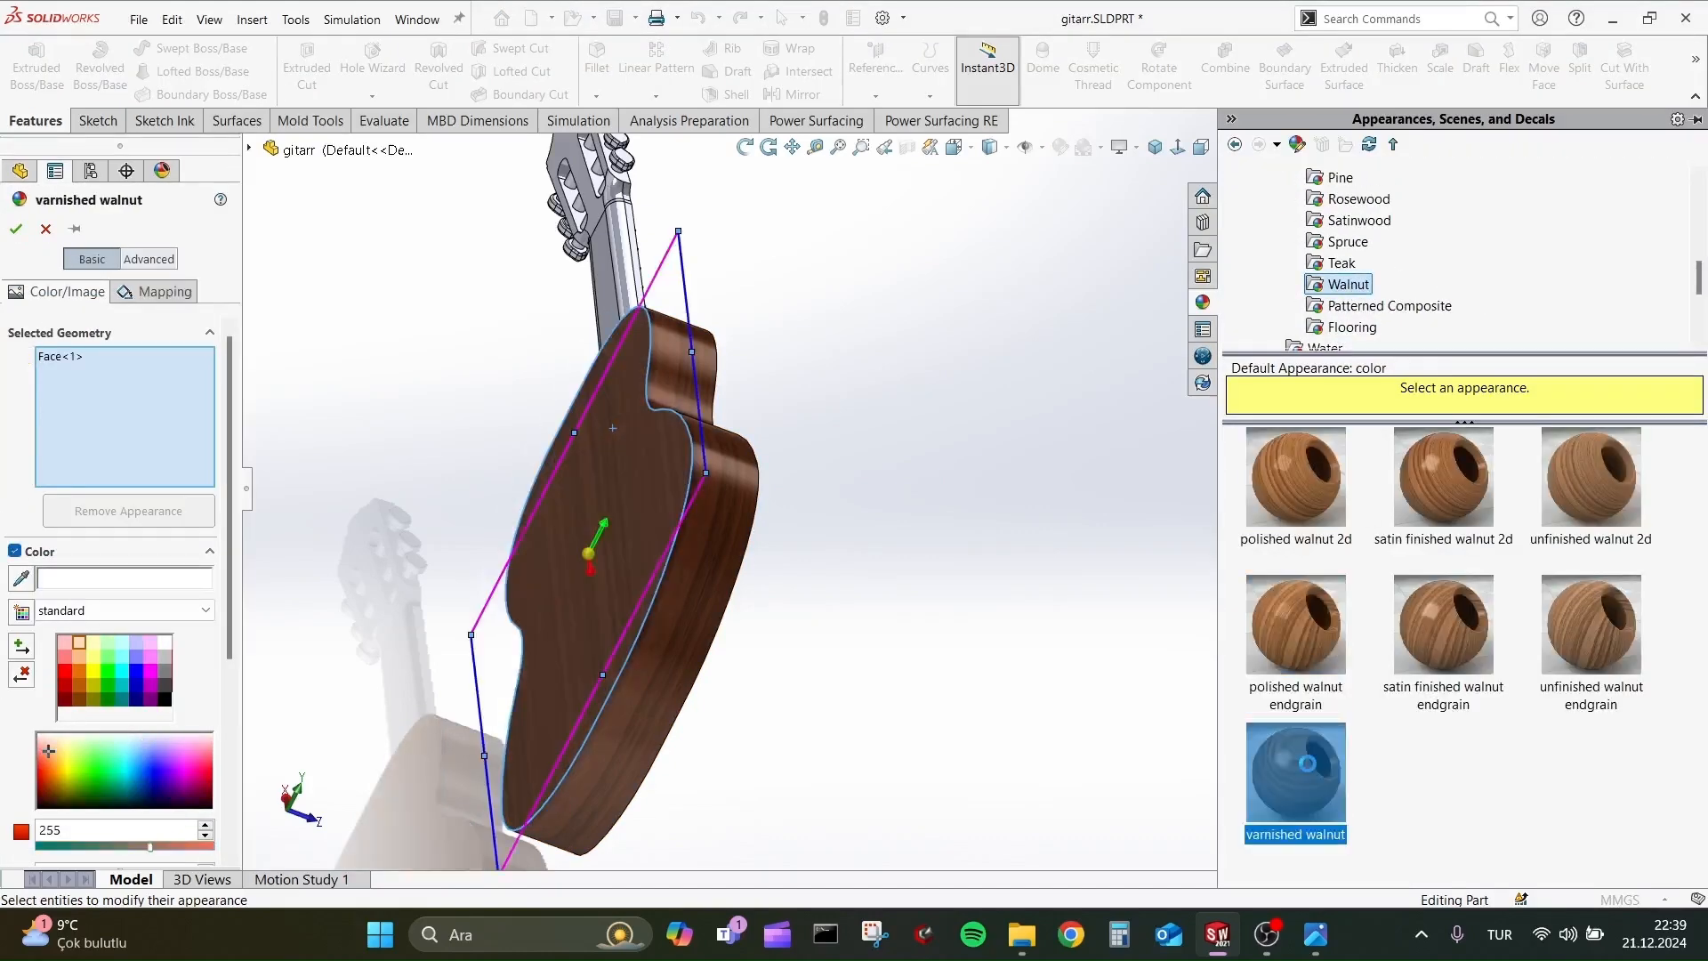
left_click(1589, 485)
left_click(1298, 480)
left_click(1584, 622)
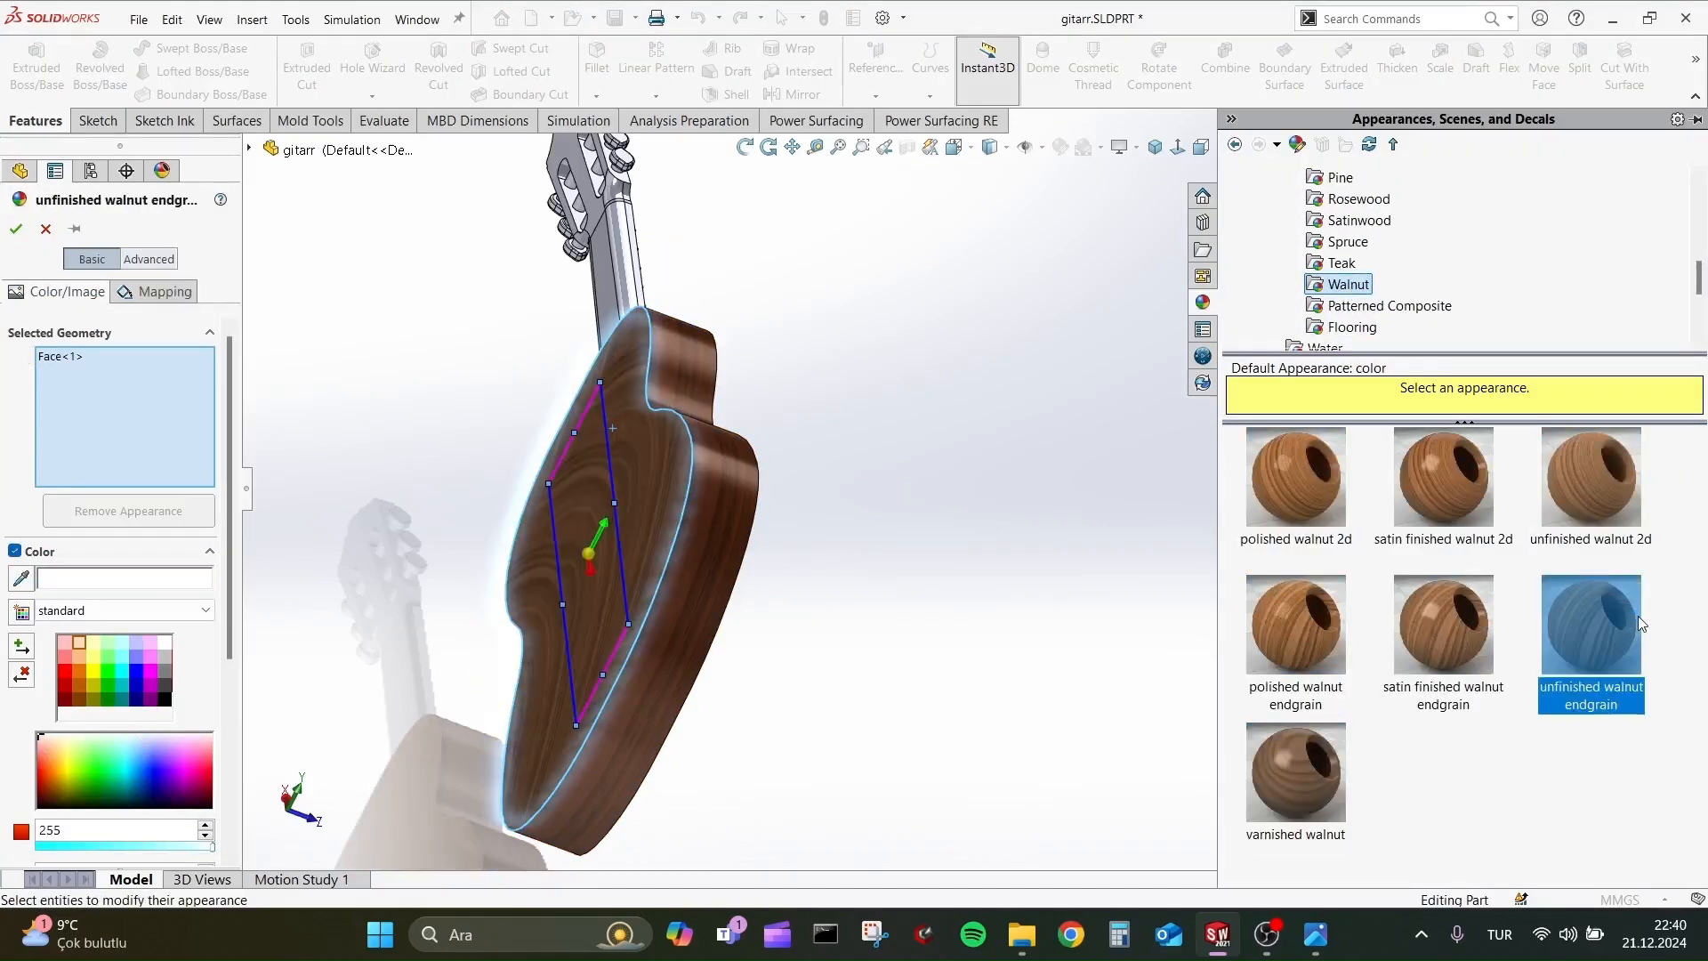
left_click(1443, 623)
left_click(1295, 772)
left_click(16, 228)
Apply the satin finished walnut 2d appearance to the face visible inside the sound hole and accept it.
middle_click_drag(1023, 525, 712, 392)
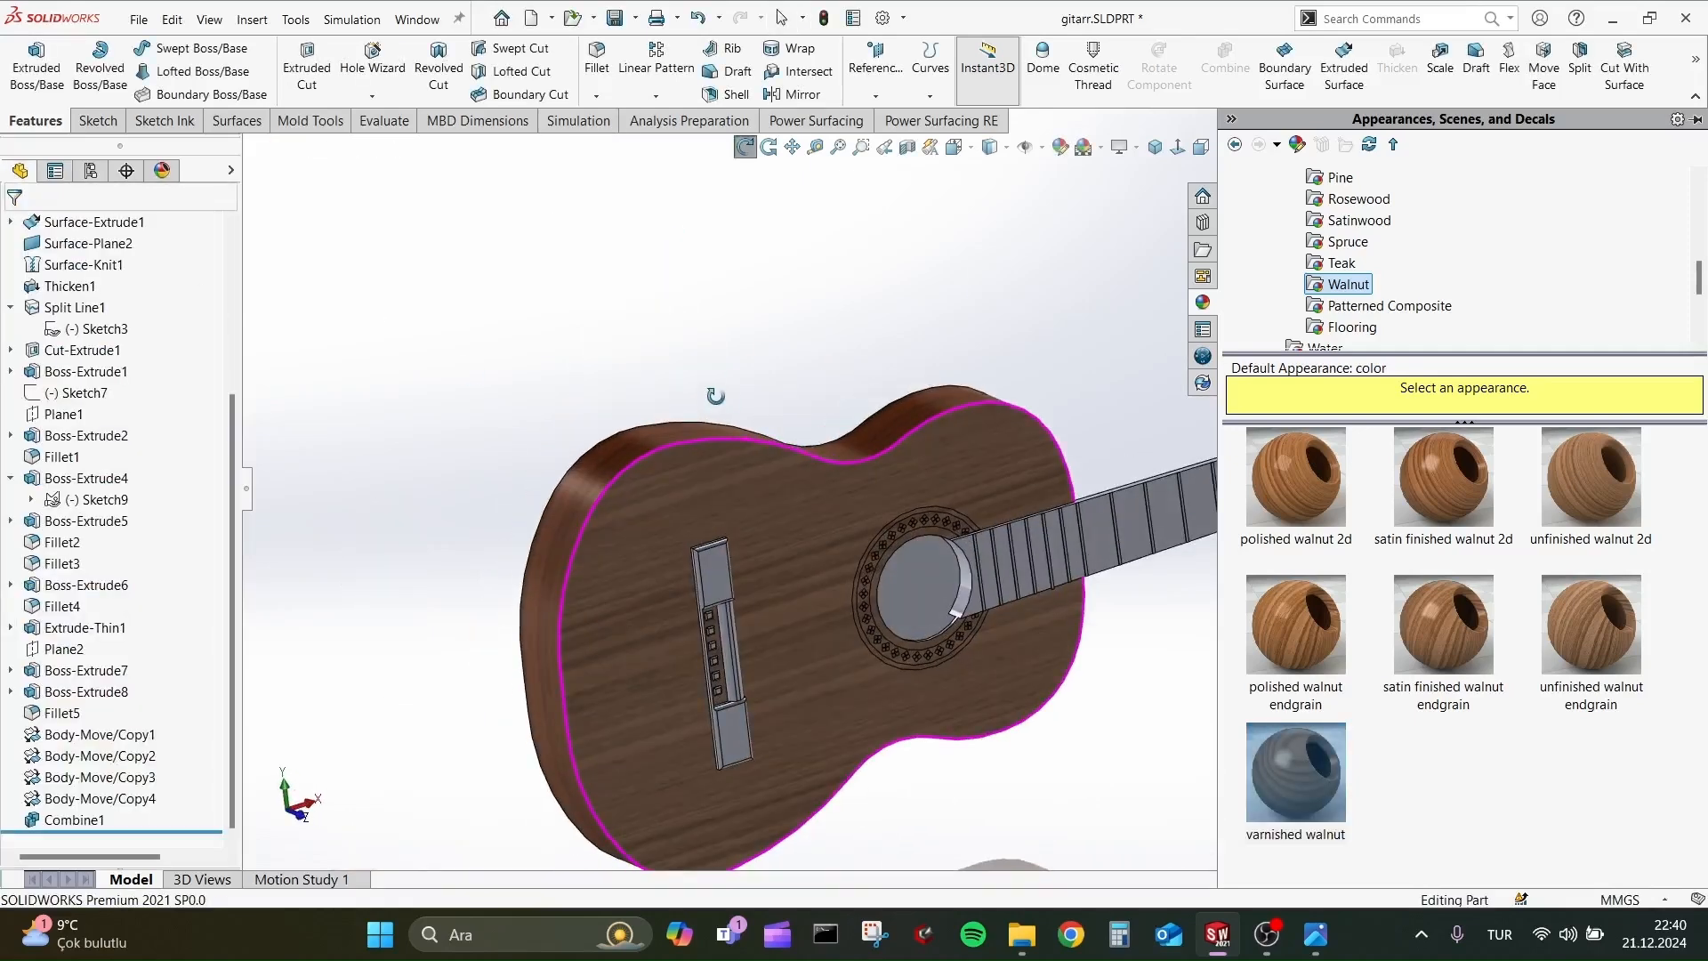
scroll(1023, 548, "up", 1)
scroll(1041, 530, "down", 2)
scroll(1076, 444, "up", 3)
scroll(1087, 391, "up", 2)
scroll(1066, 484, "down", 4)
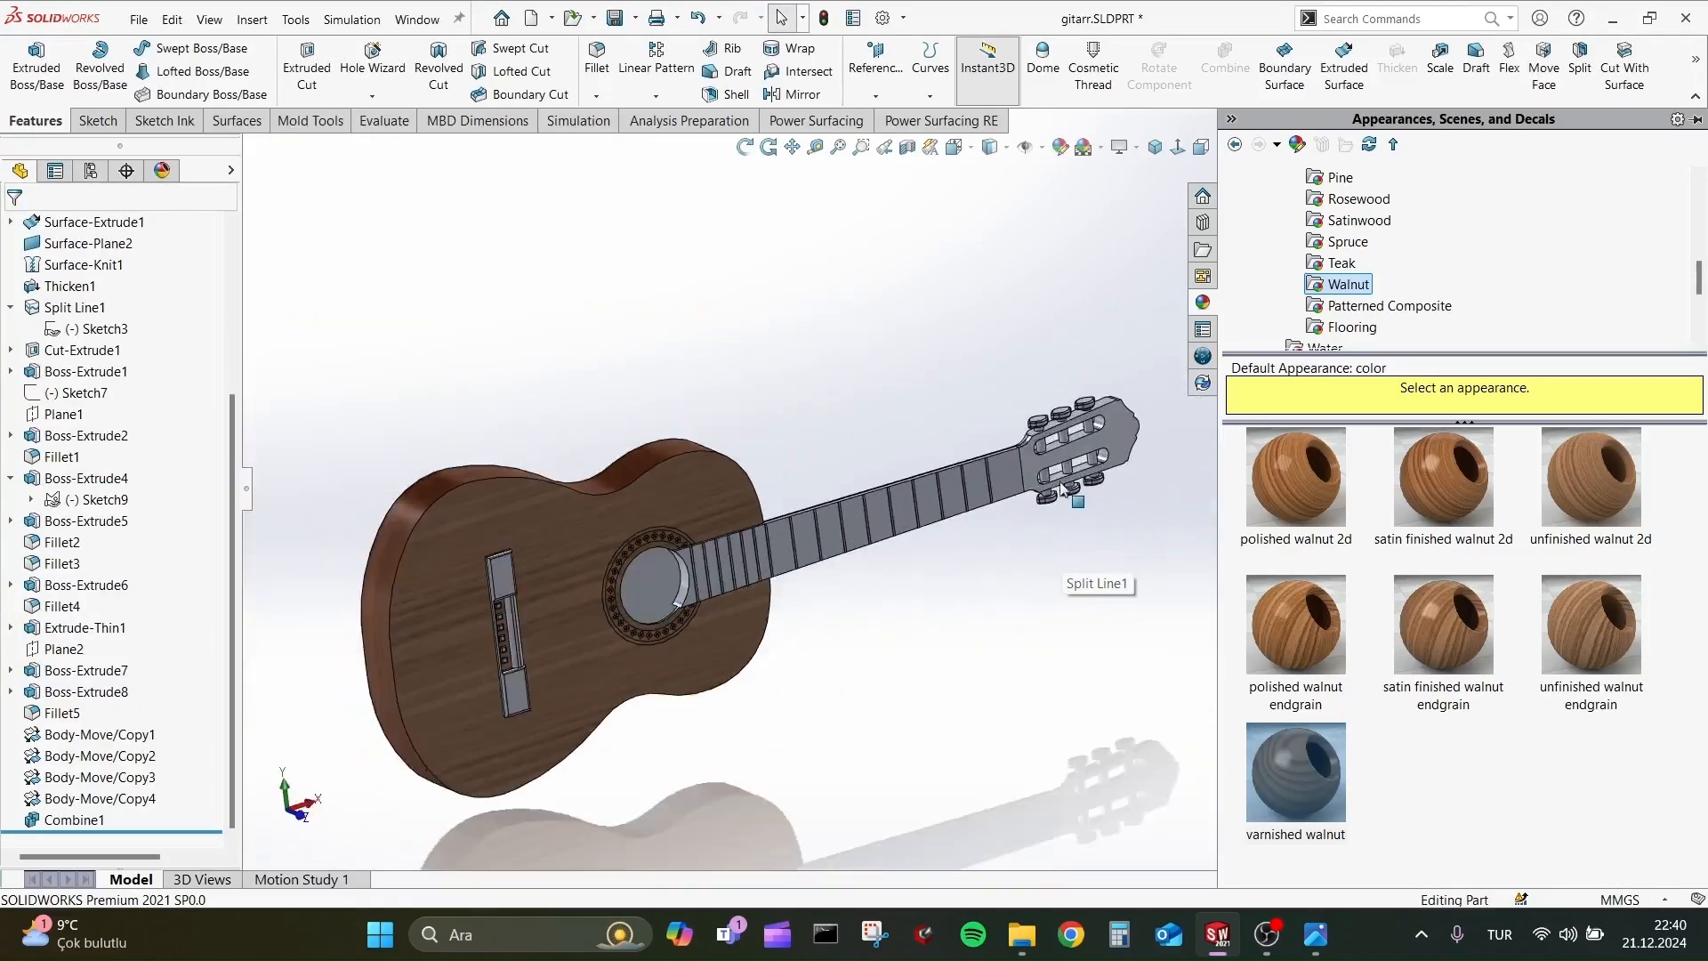
scroll(961, 534, "up", 1)
left_click(553, 623)
left_click(758, 530)
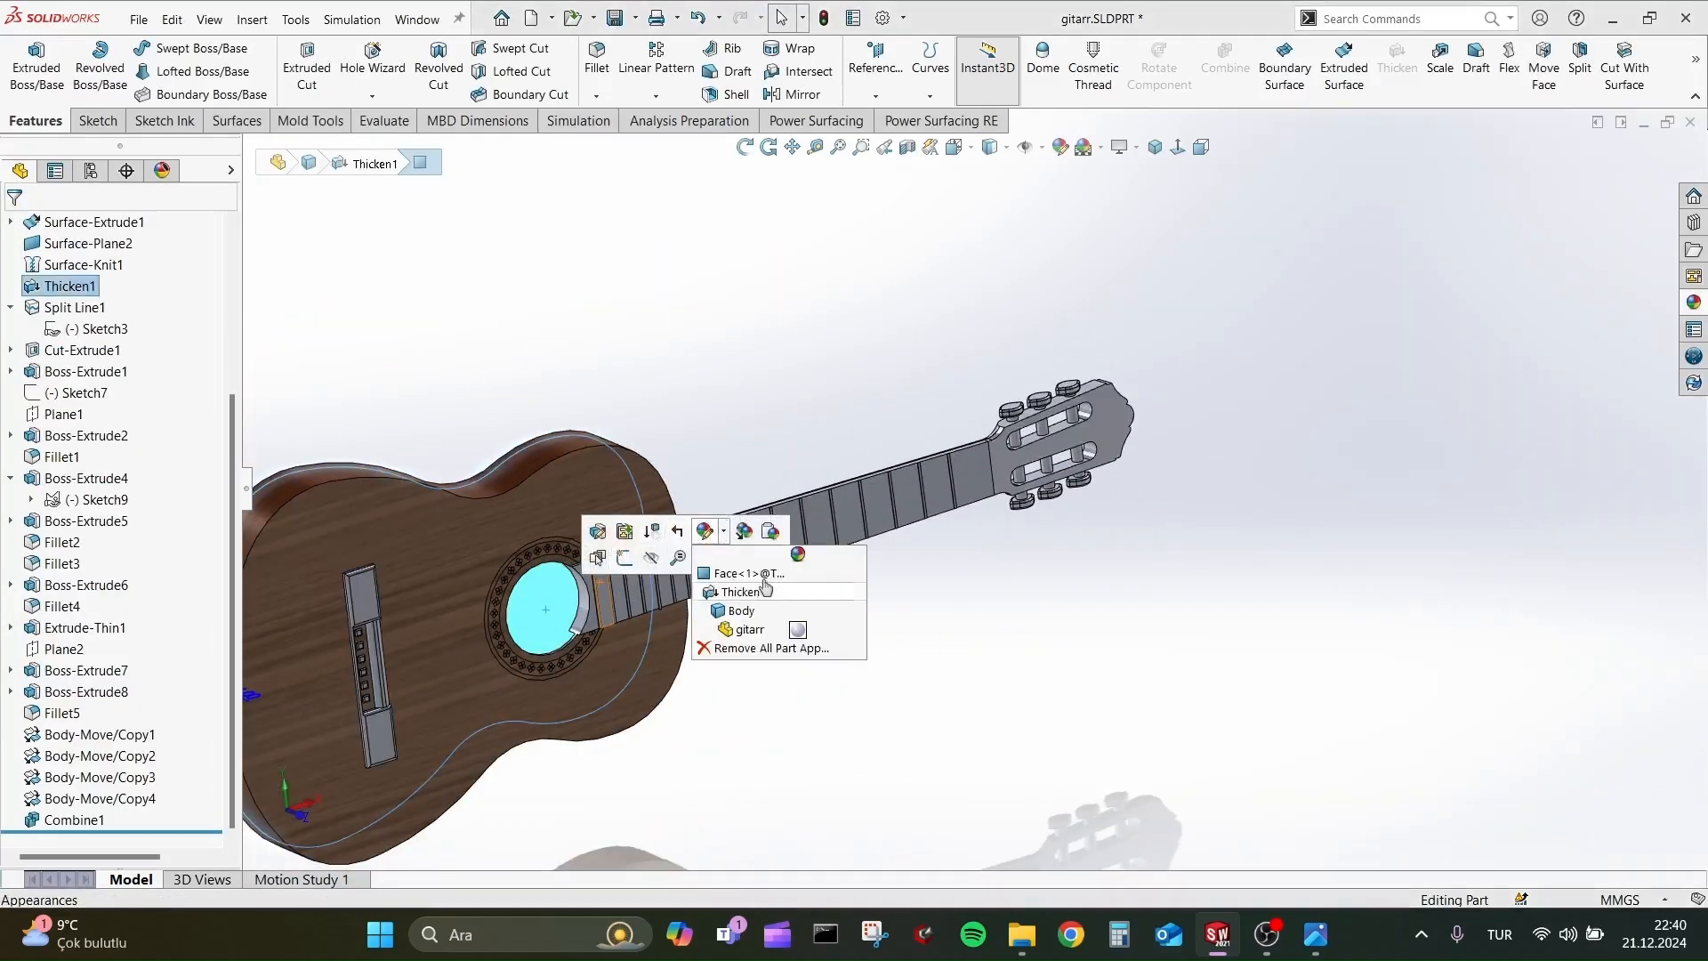
left_click(747, 568)
scroll(1351, 350, "down", 6)
scroll(1353, 274, "up", 1)
left_click(1349, 284)
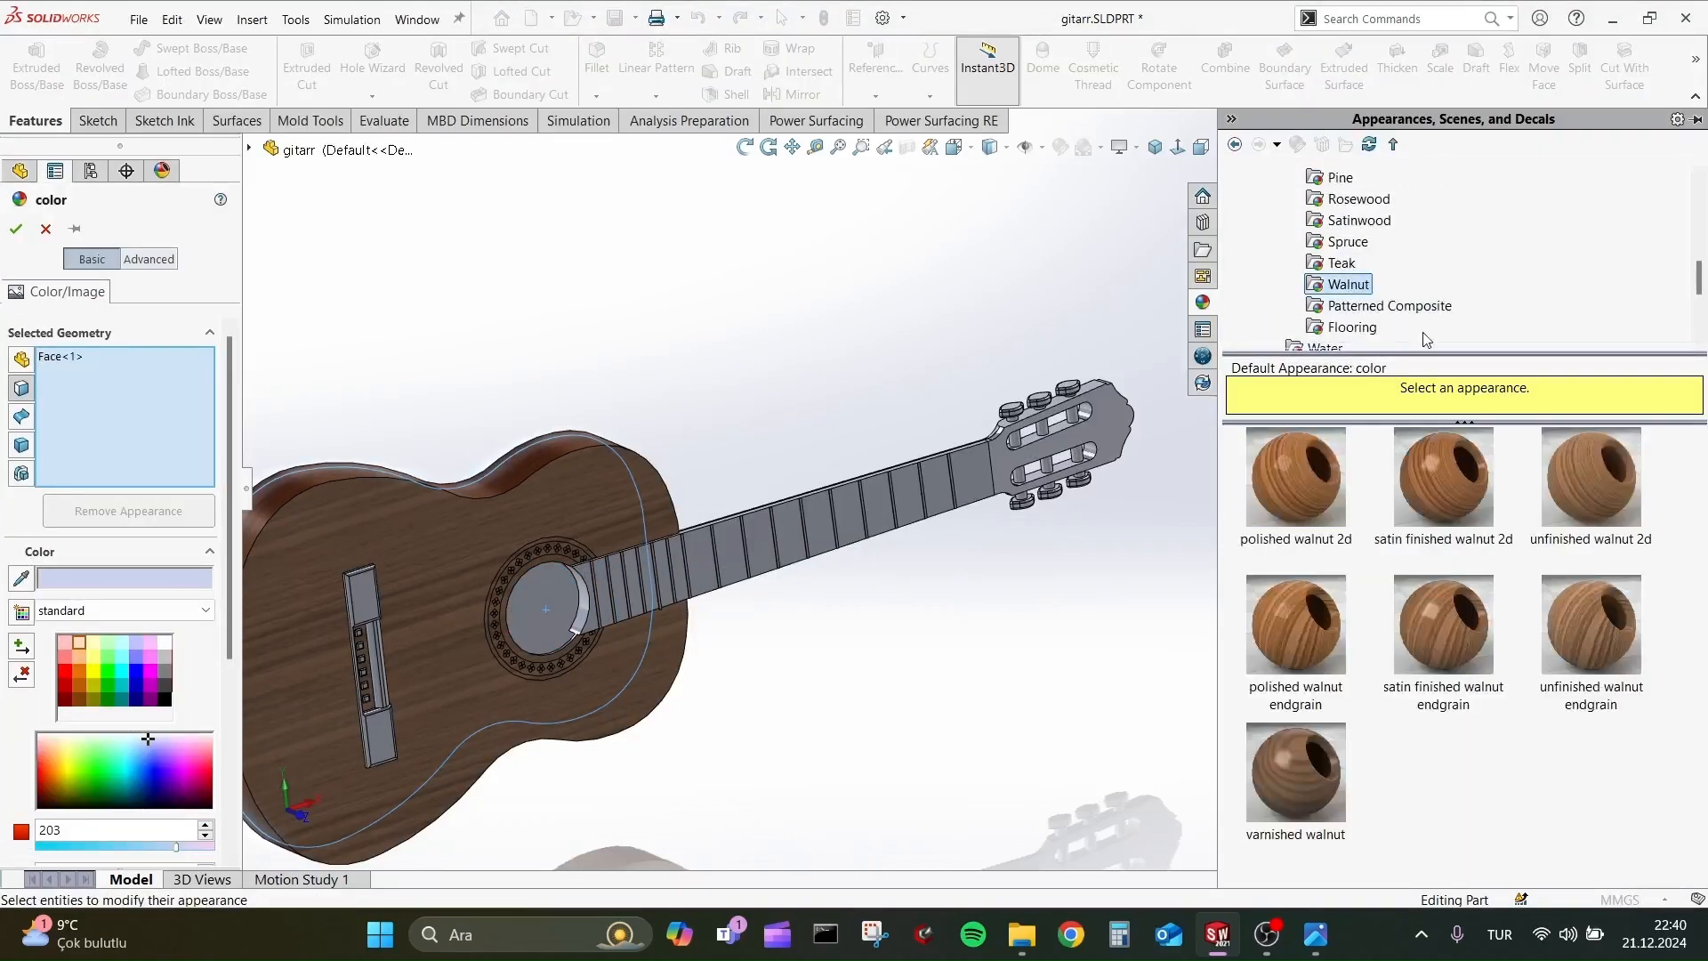
left_click(1416, 456)
left_click(16, 230)
scroll(596, 690, "down", 4)
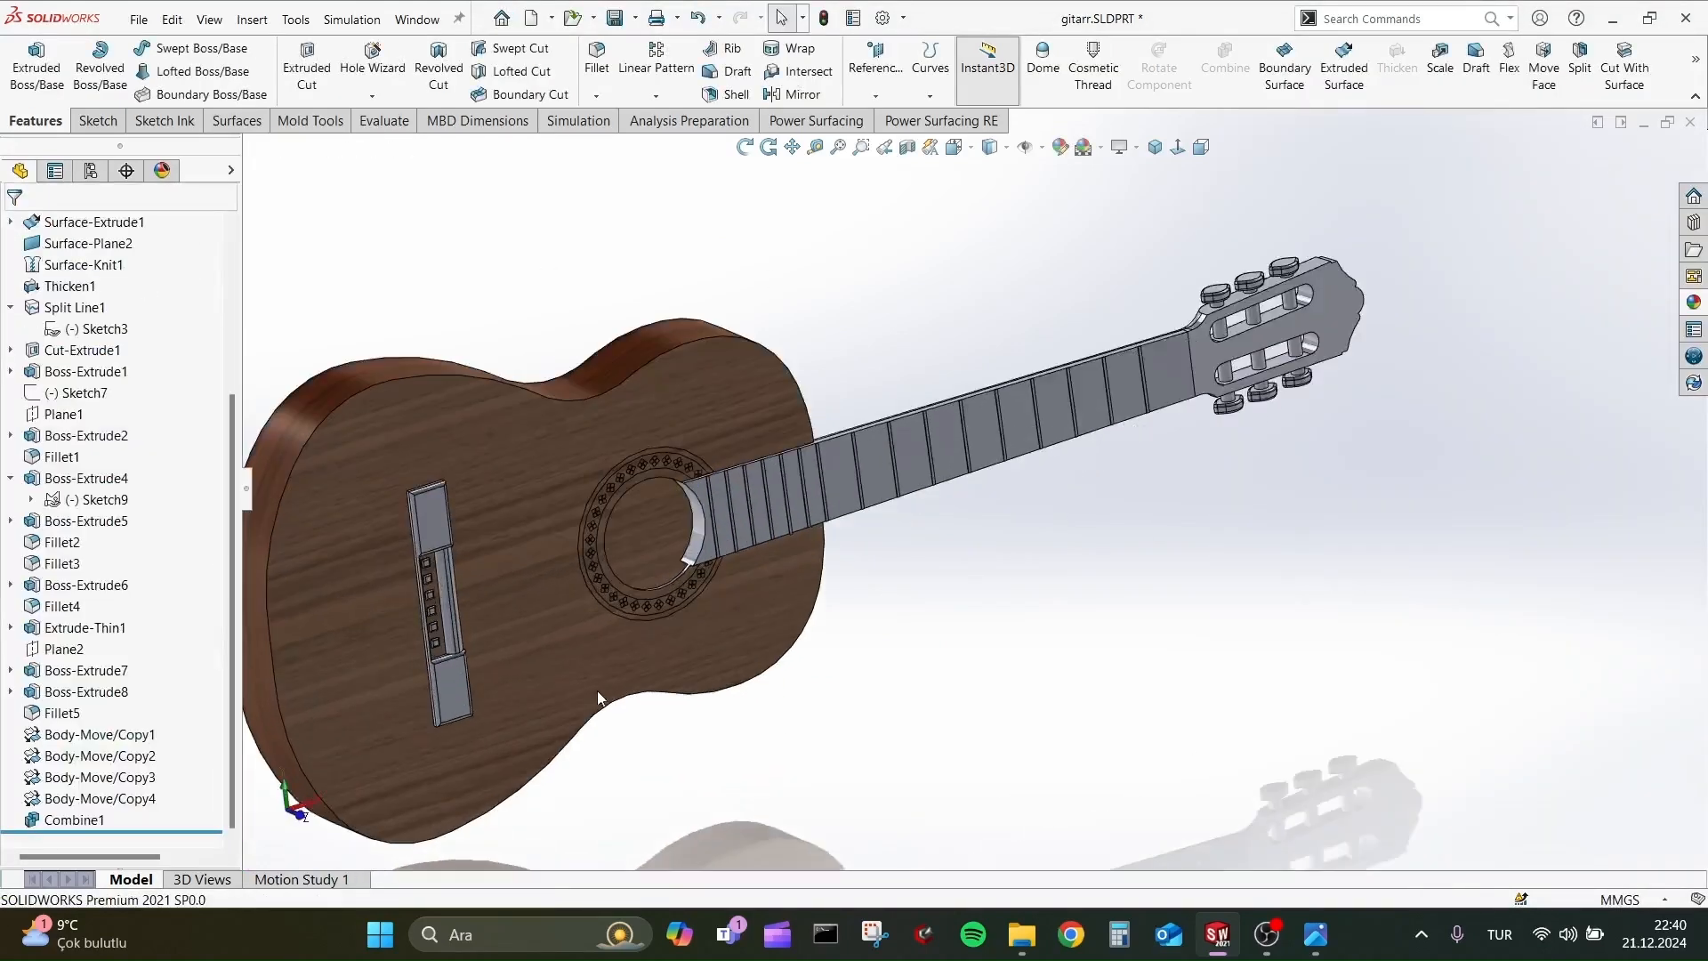
left_click(426, 400)
left_click(463, 645, "ctrl")
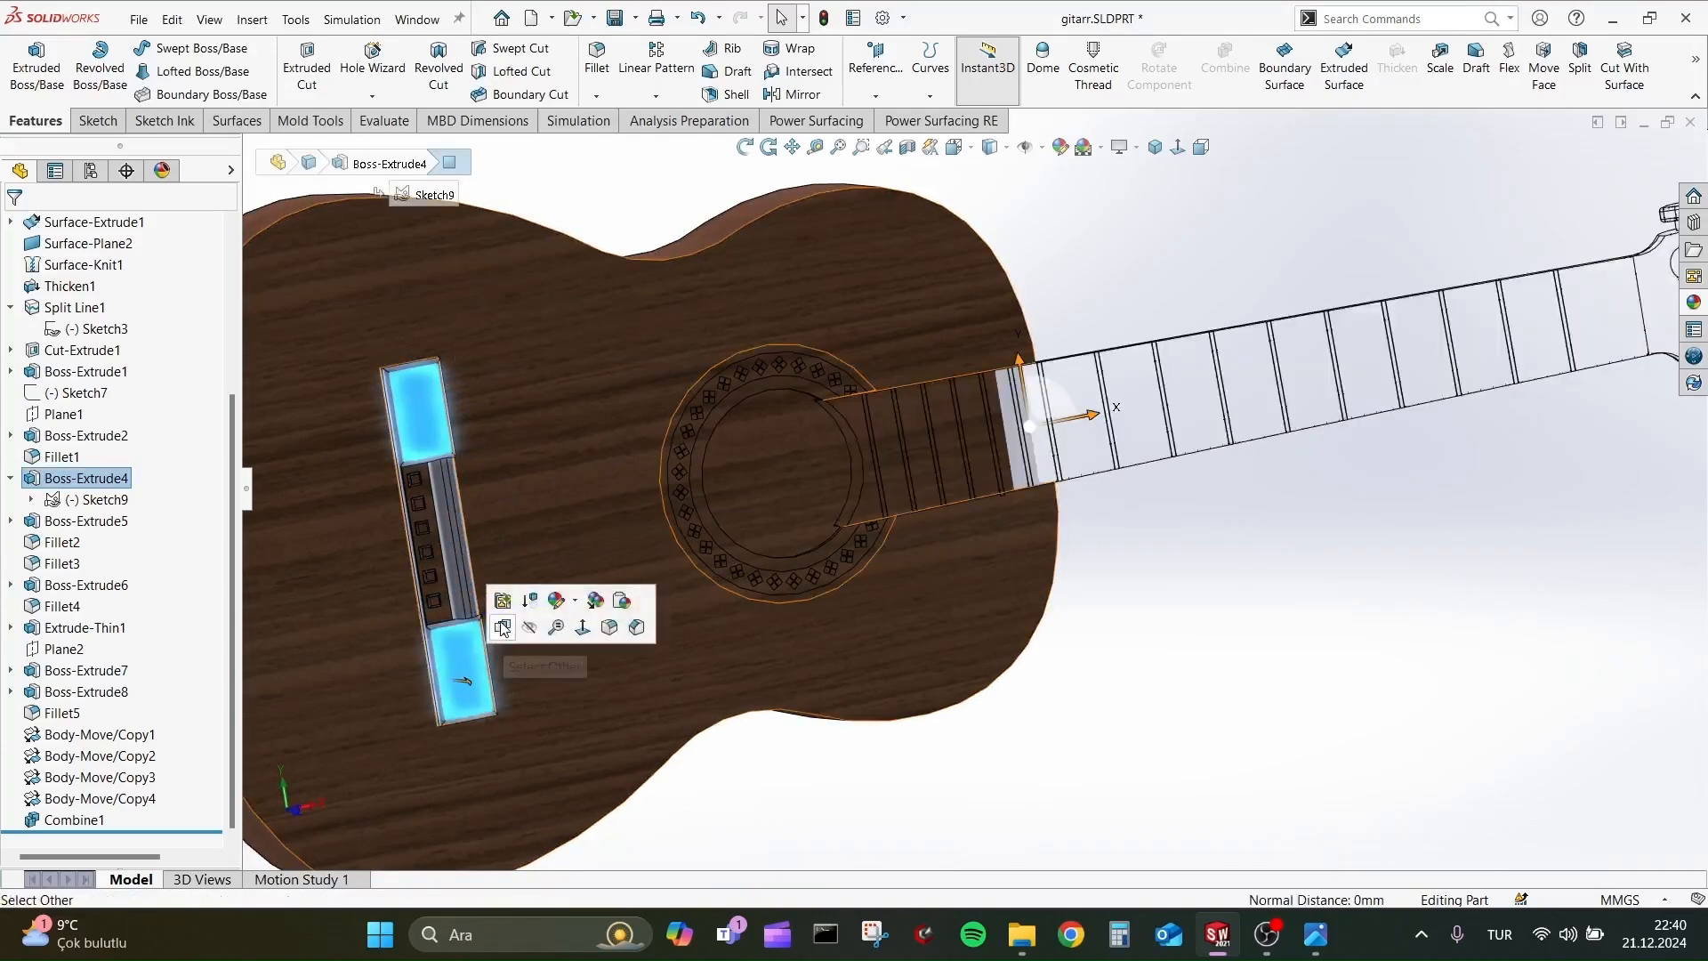
scroll(563, 553, "down", 2)
scroll(1217, 492, "up", 4)
scroll(1220, 578, "down", 3)
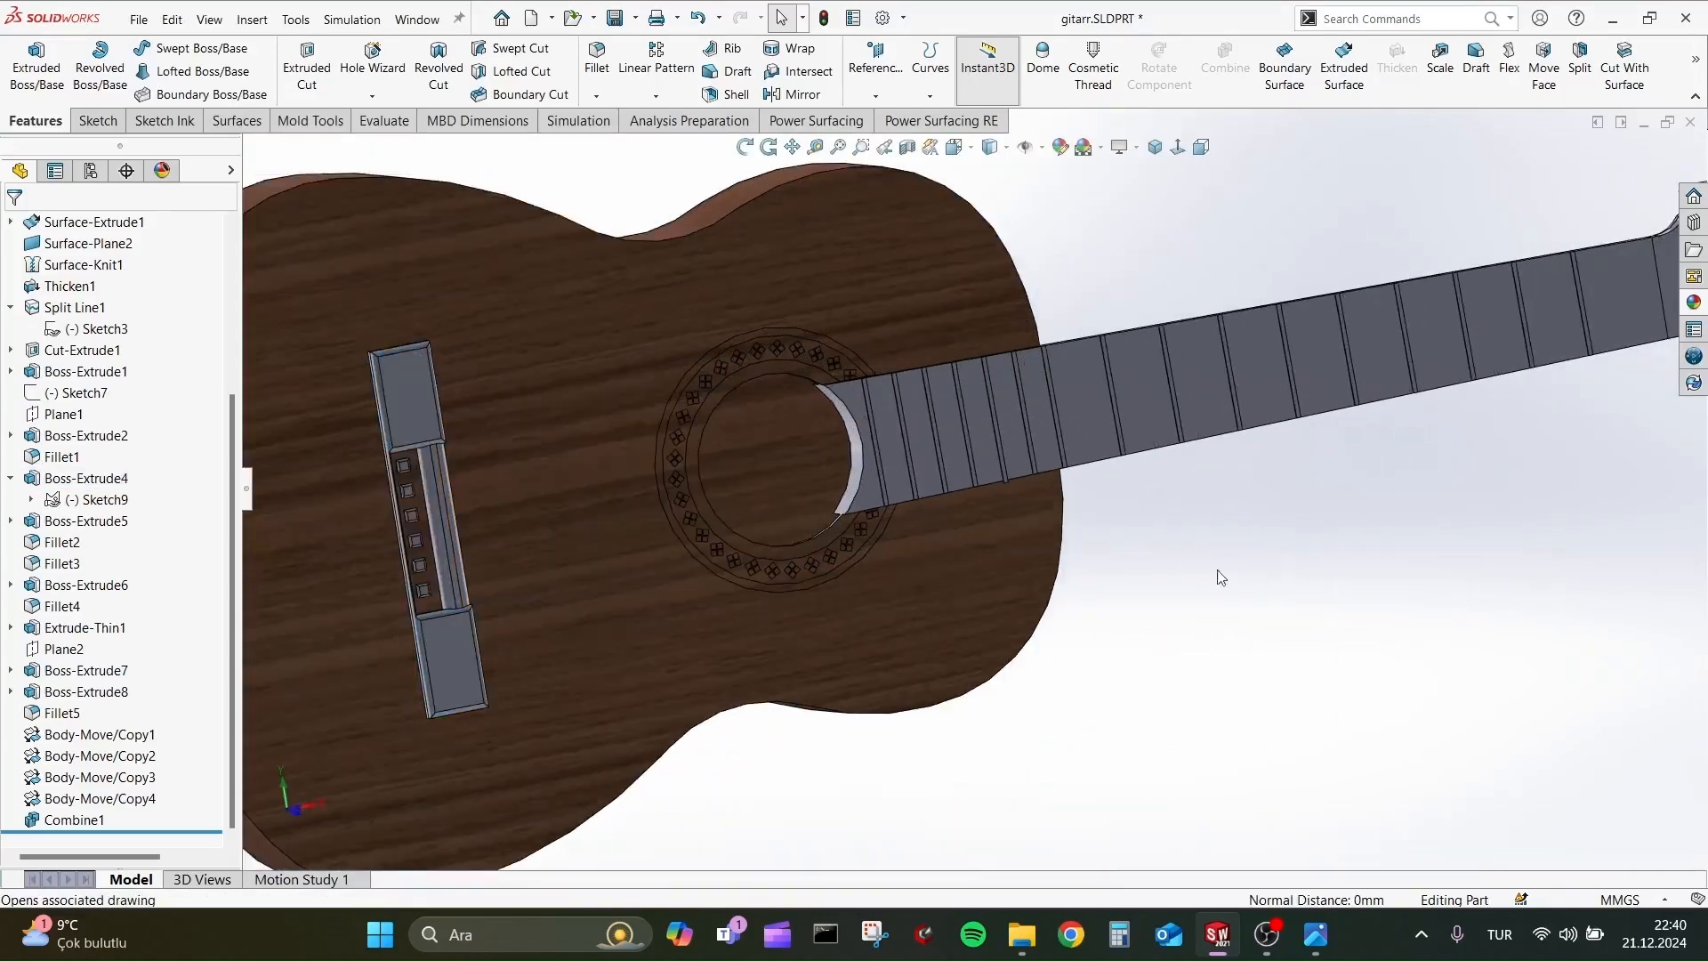
Check the reference picture 2.png and open the appearance settings of the fretboard feature Boss-Extrude1.
left_click(1148, 392)
left_click(1349, 327)
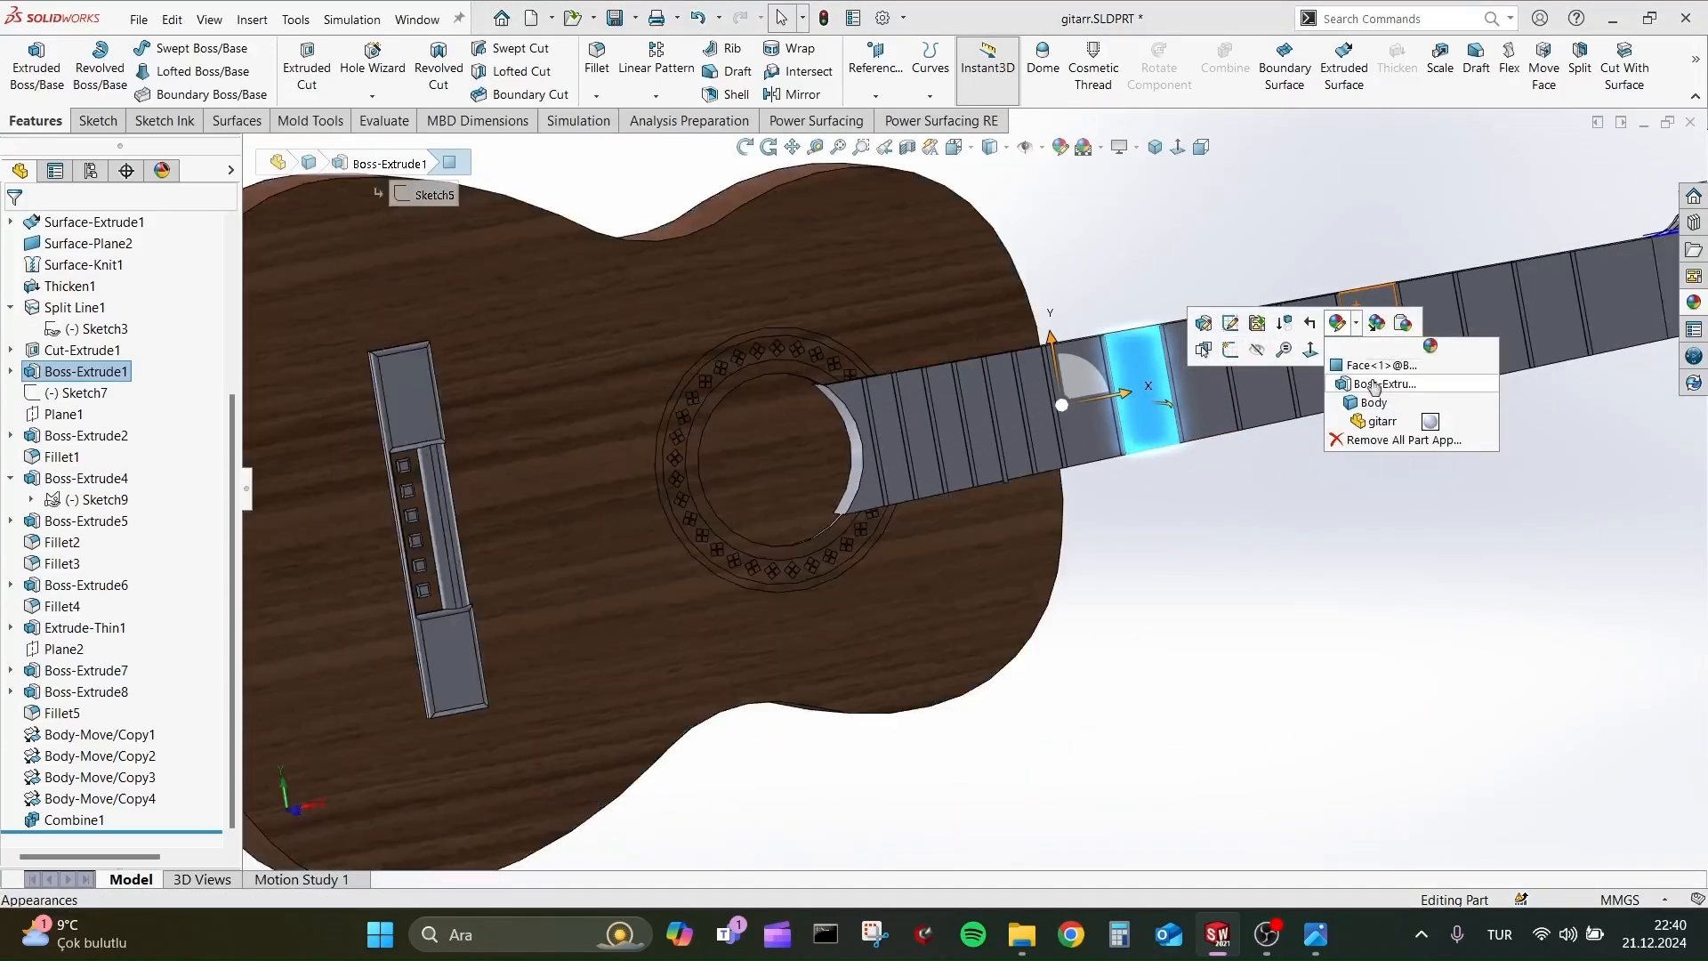
key("alt+Tab")
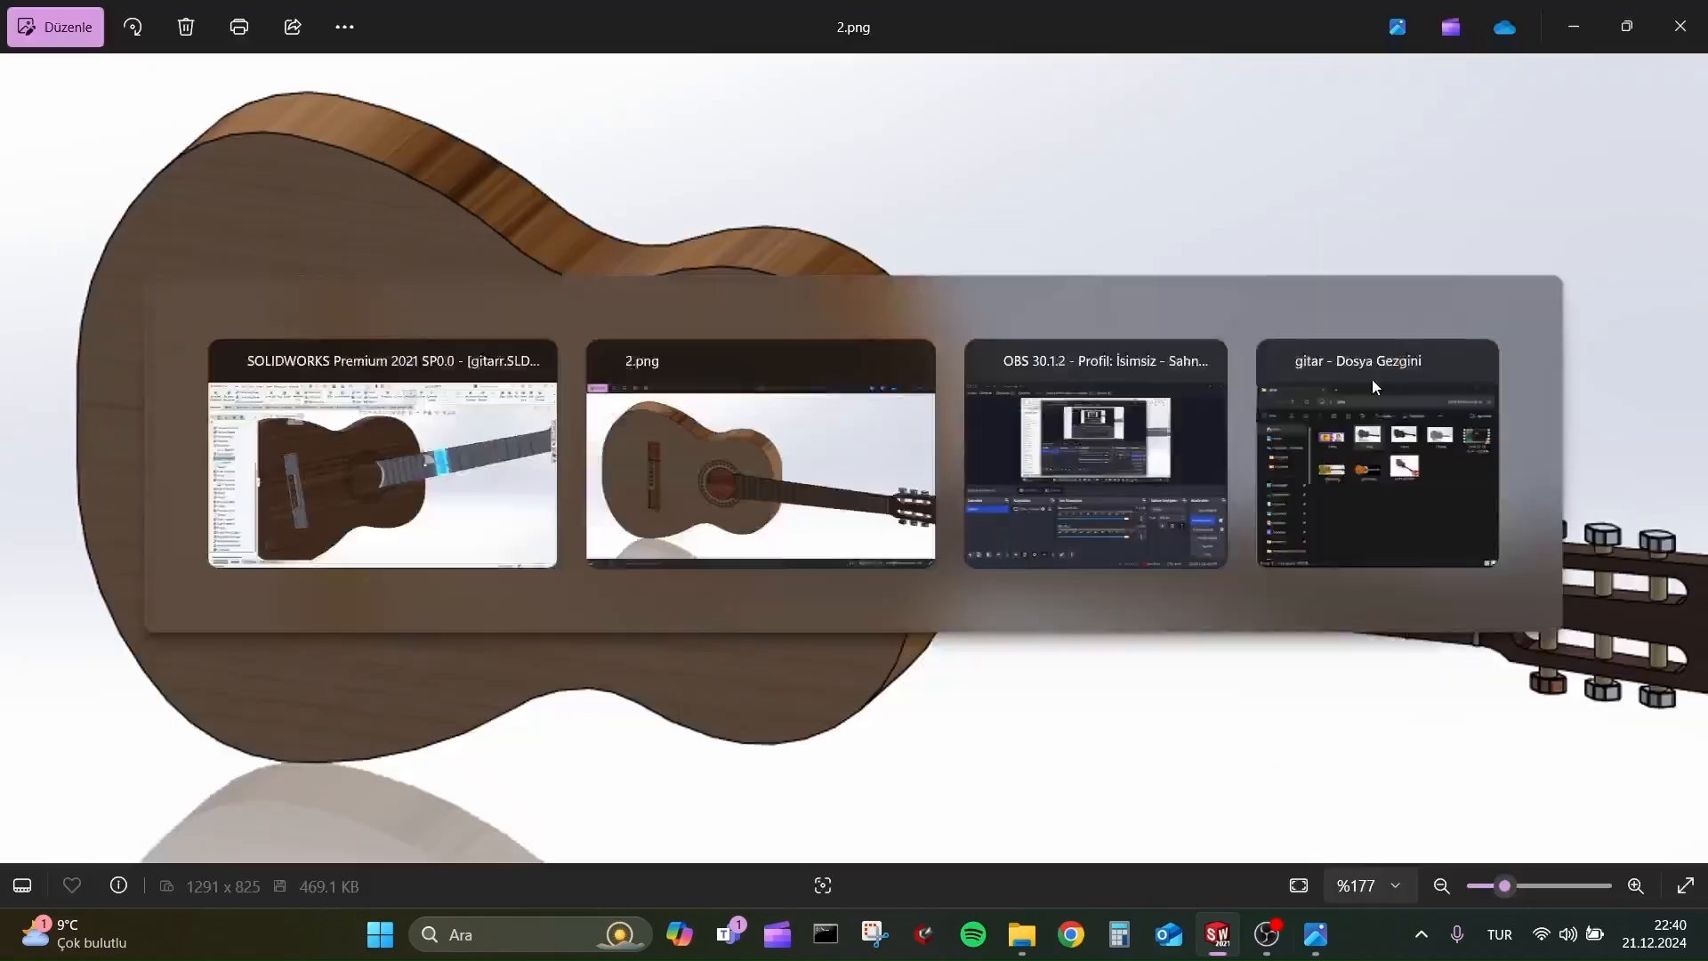
key("alt+Tab")
left_click(1369, 367)
left_click(1569, 291)
left_click(1491, 347)
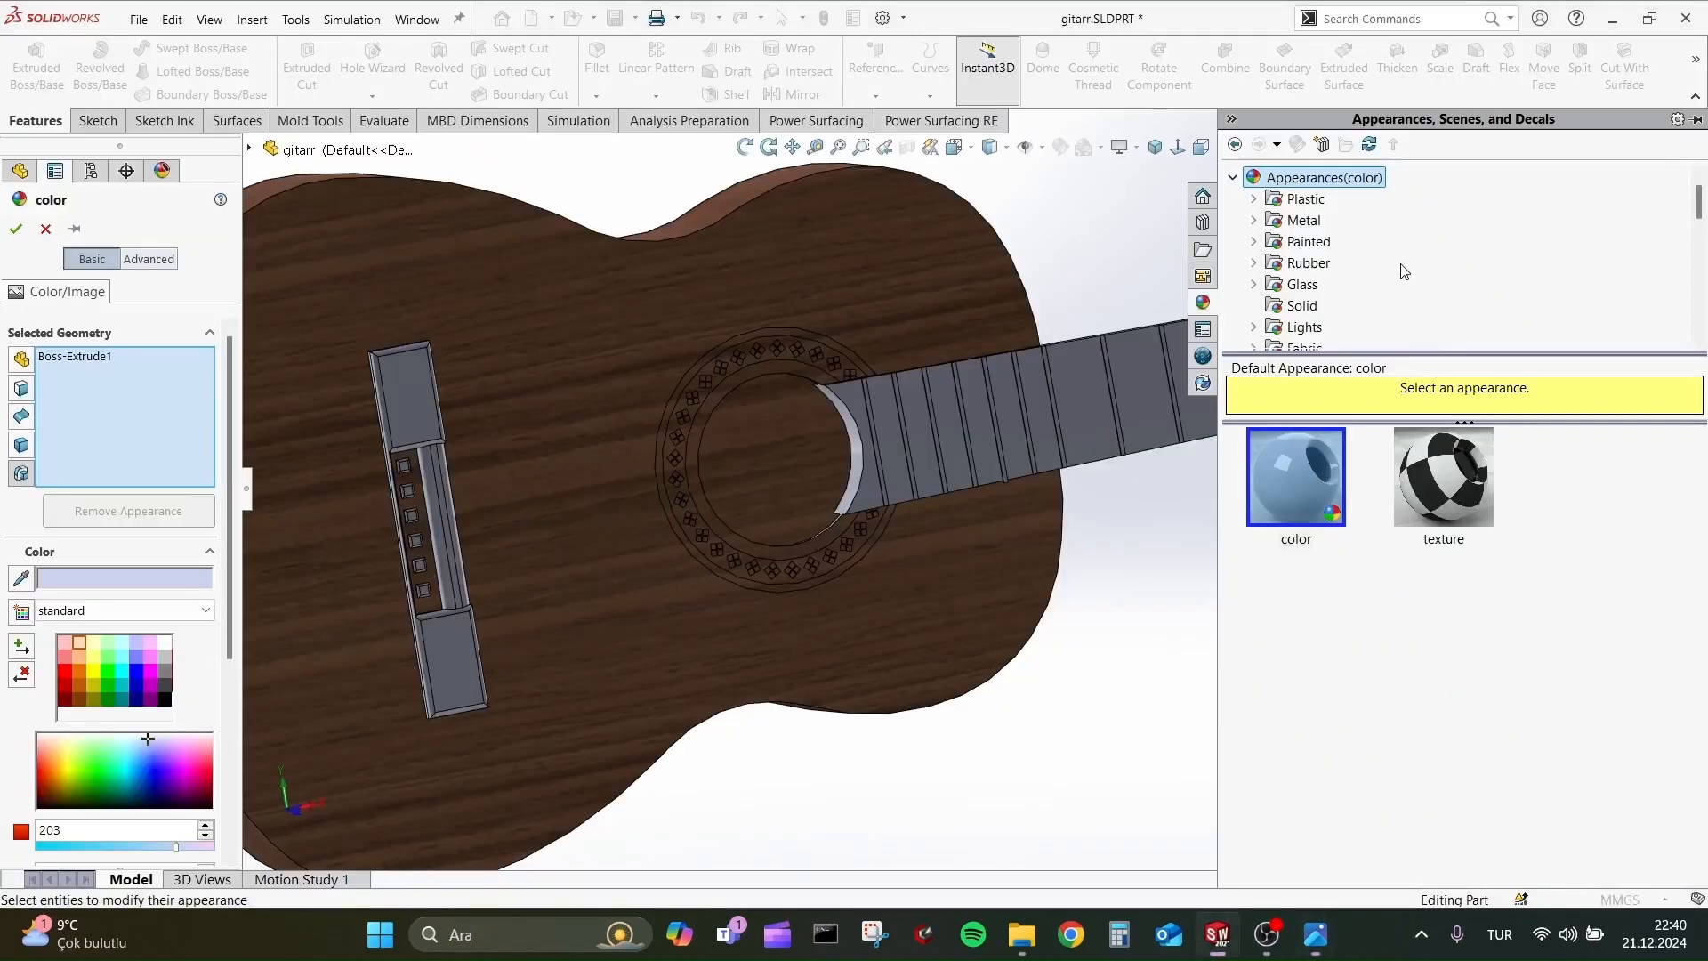
Browse the wood appearance folders, including maple, pine, teak, walnut, rosewood and mahogany, for a fretboard material.
scroll(1313, 316, "down", 4)
left_click(1346, 263)
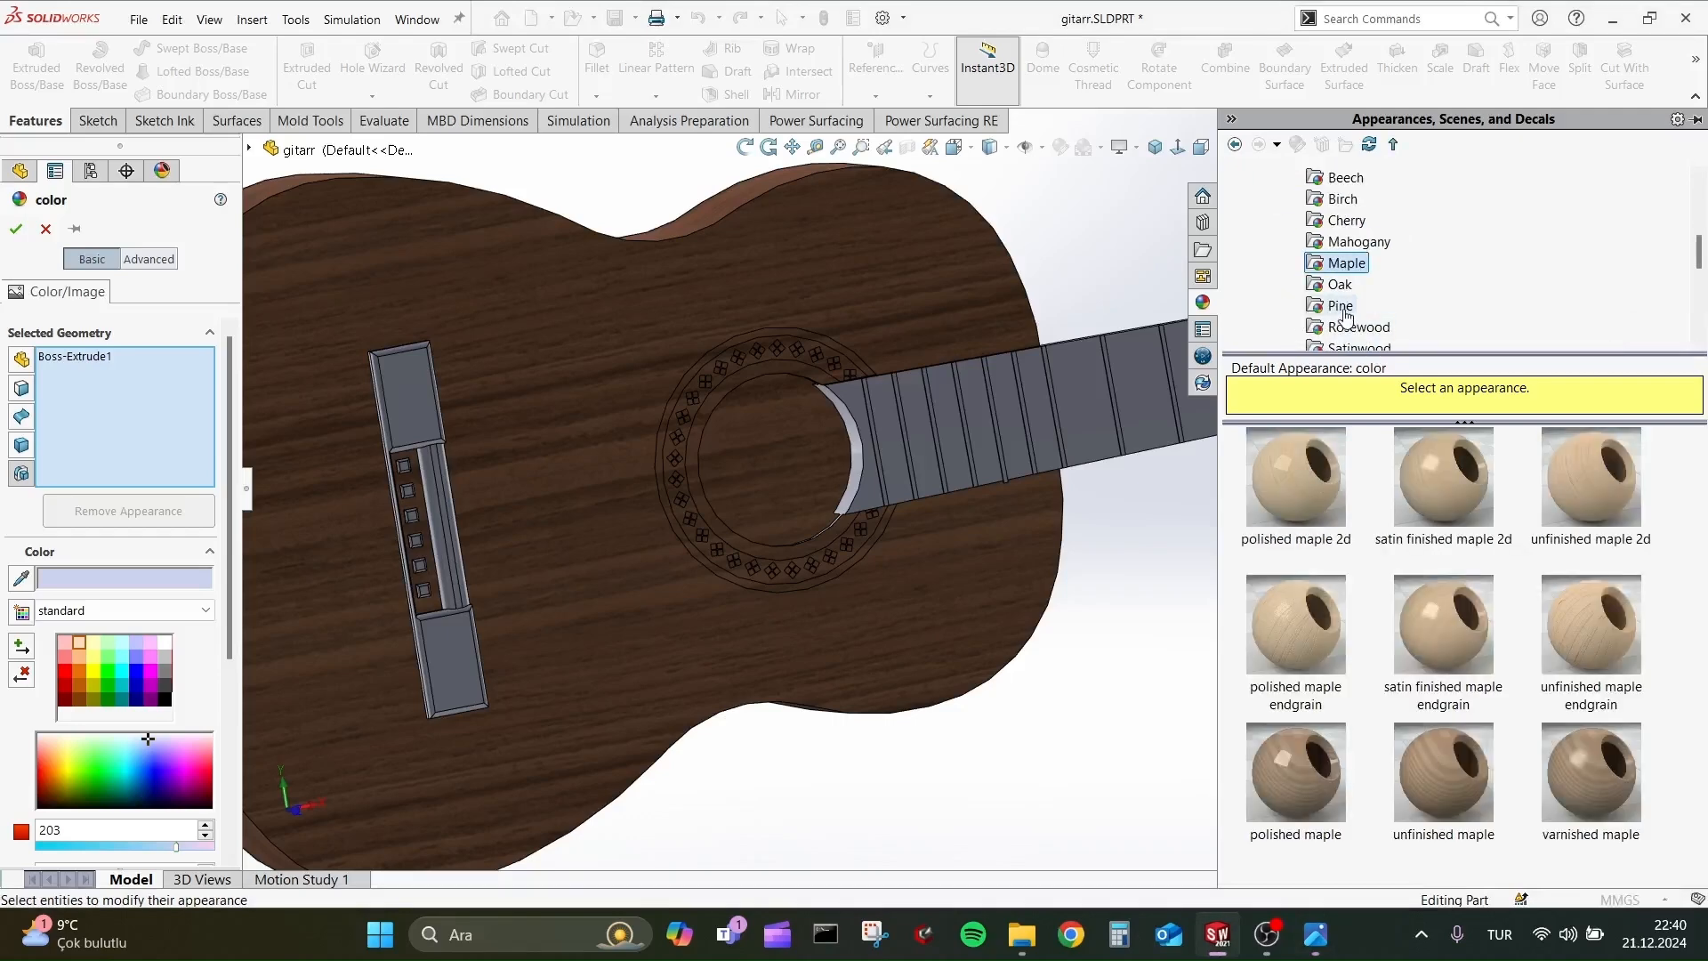
left_click(1341, 305)
scroll(1339, 285, "down", 2)
left_click(1388, 305)
left_click(1348, 284)
left_click(1345, 265)
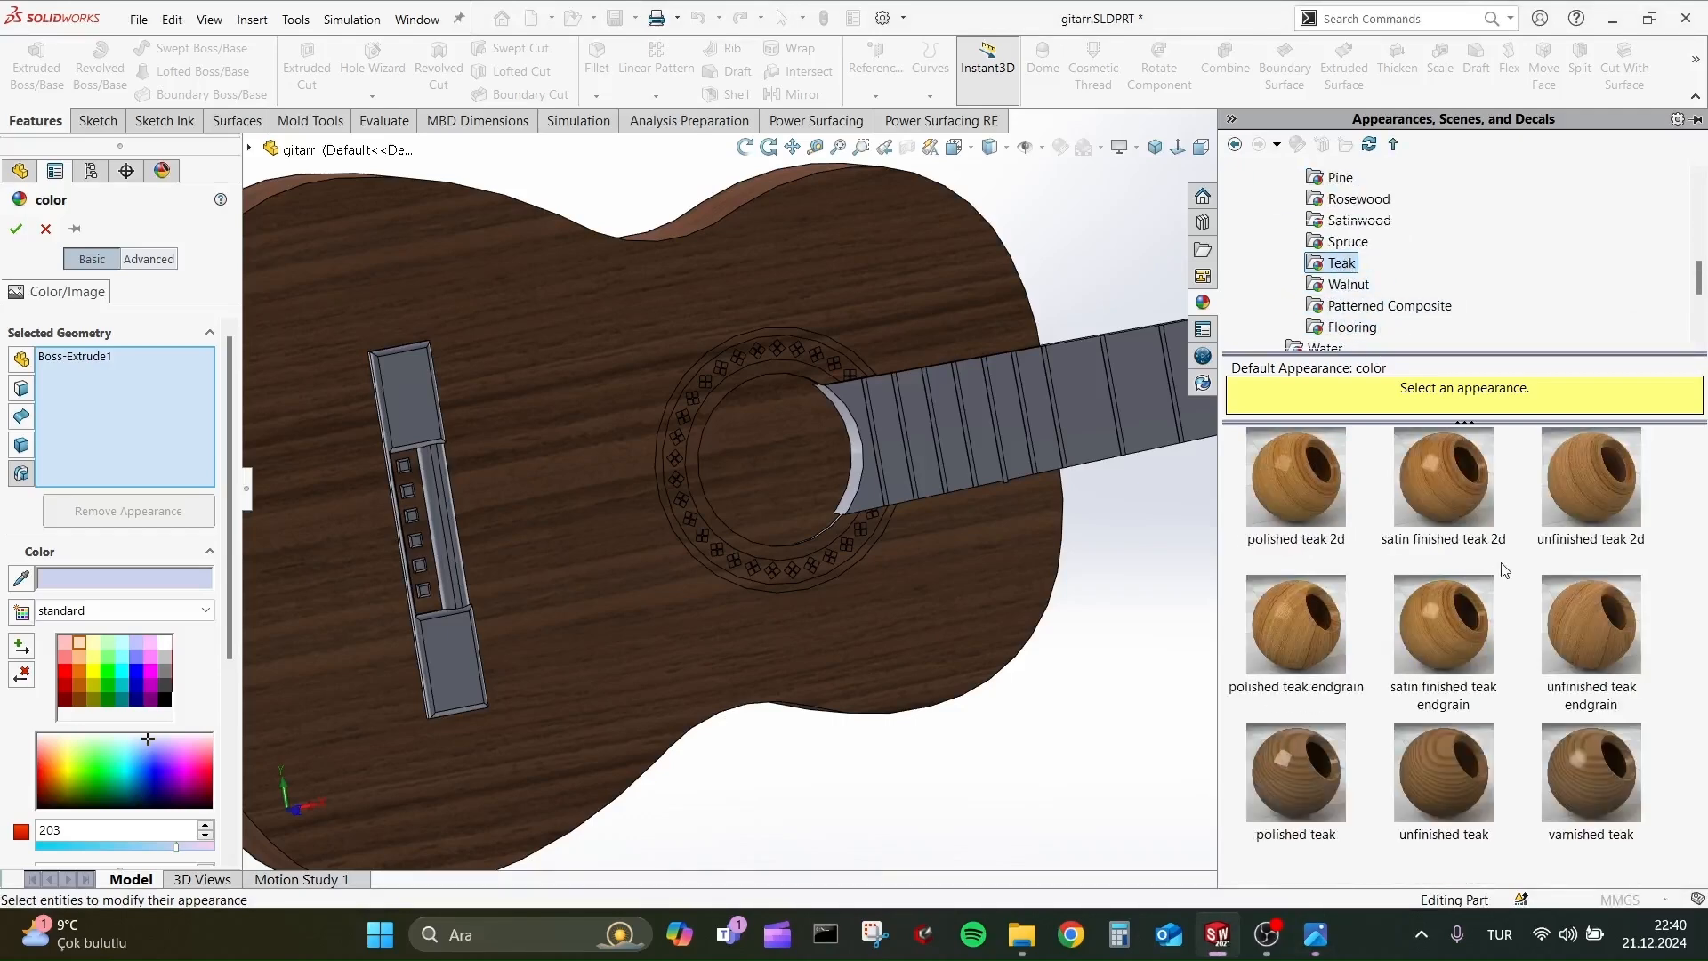
left_click(1348, 284)
left_click(1341, 262)
left_click(1339, 177)
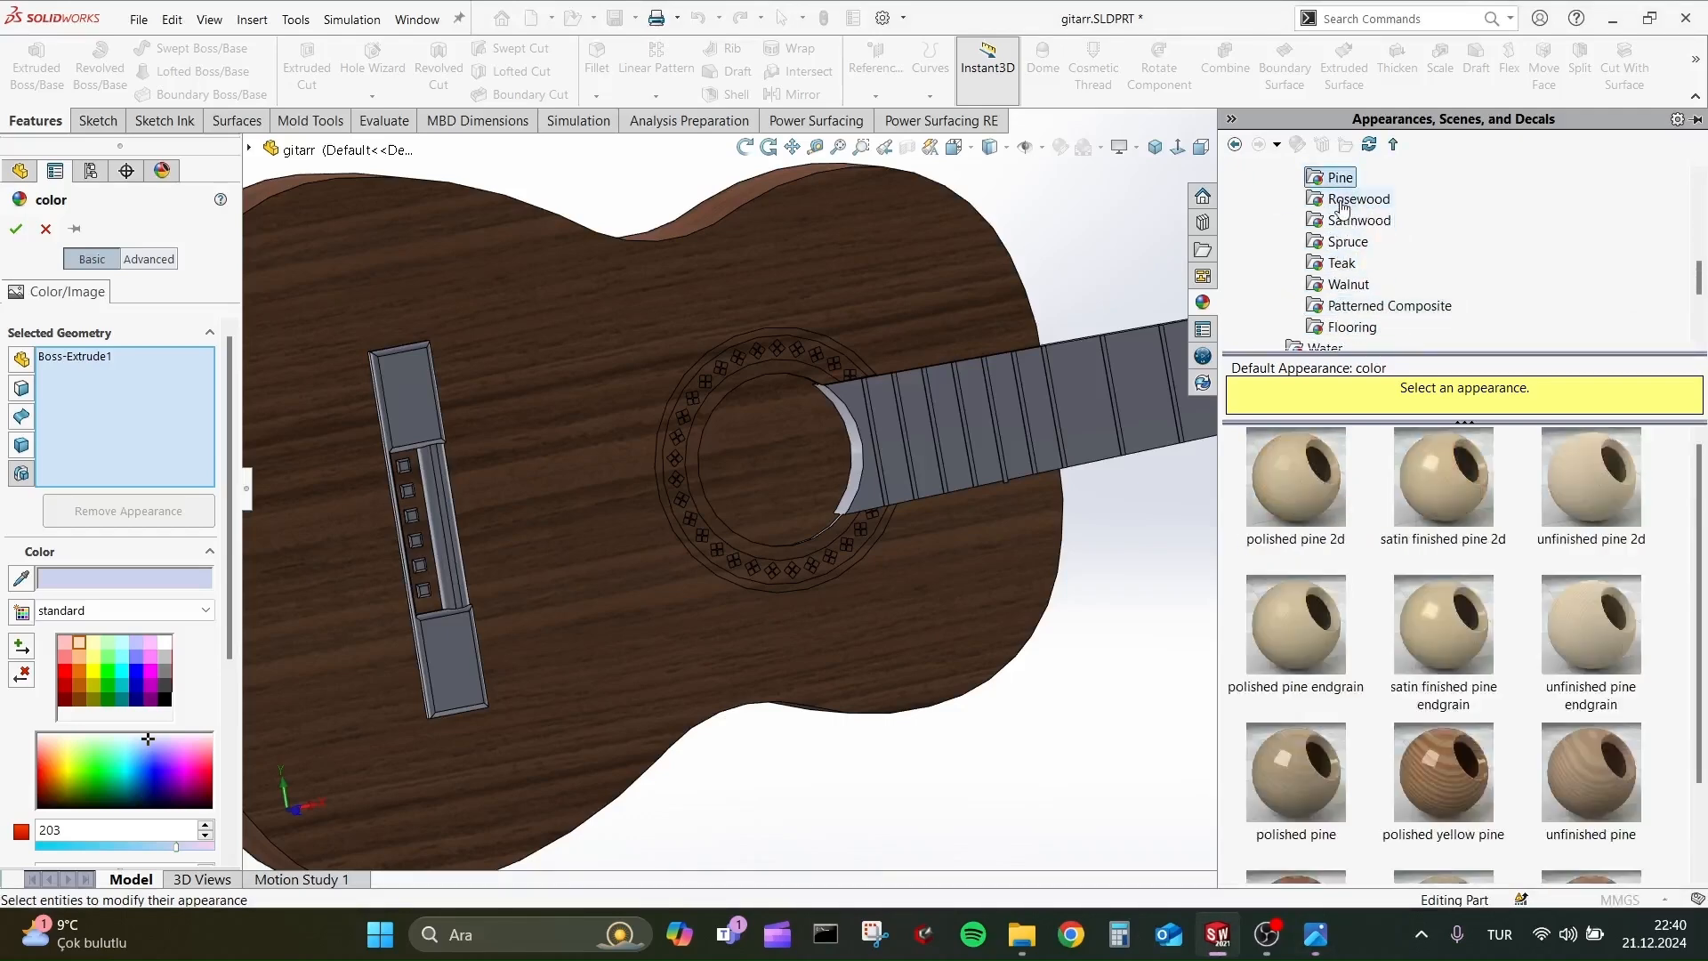
left_click(1345, 198)
left_click(1359, 177)
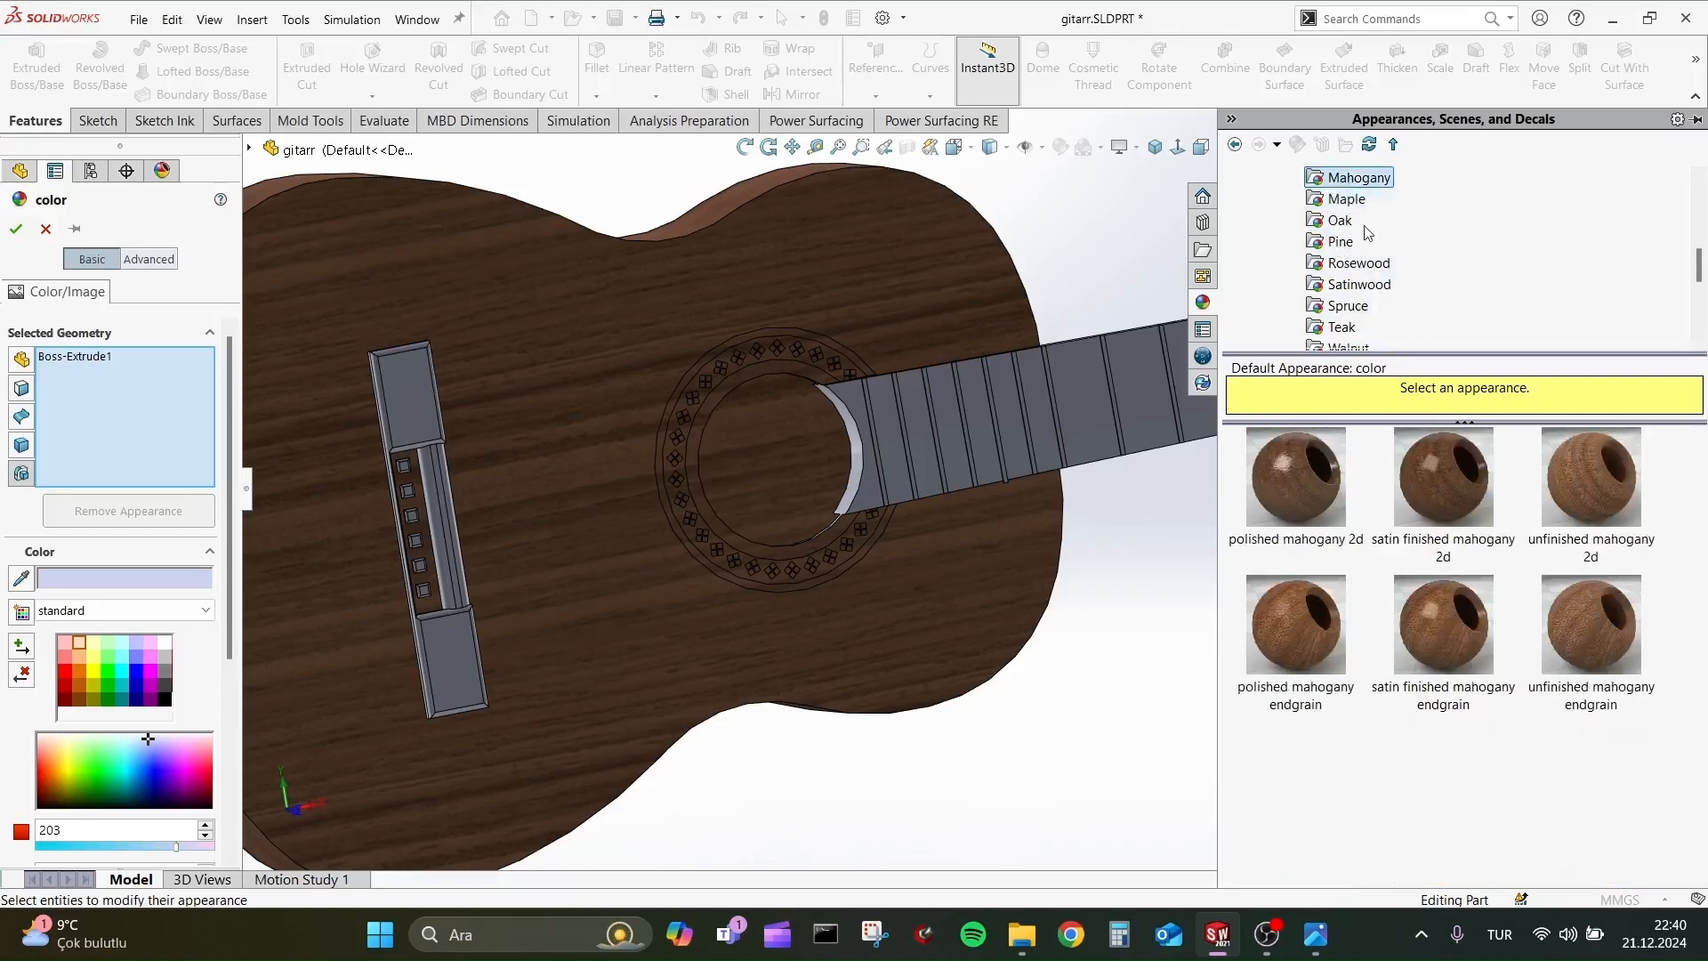
Try satin finished mahogany 2d, polished mahogany endgrain, unfinished satinwood and polished satinwood on the fretboard.
left_click(1442, 476)
left_click(1295, 623)
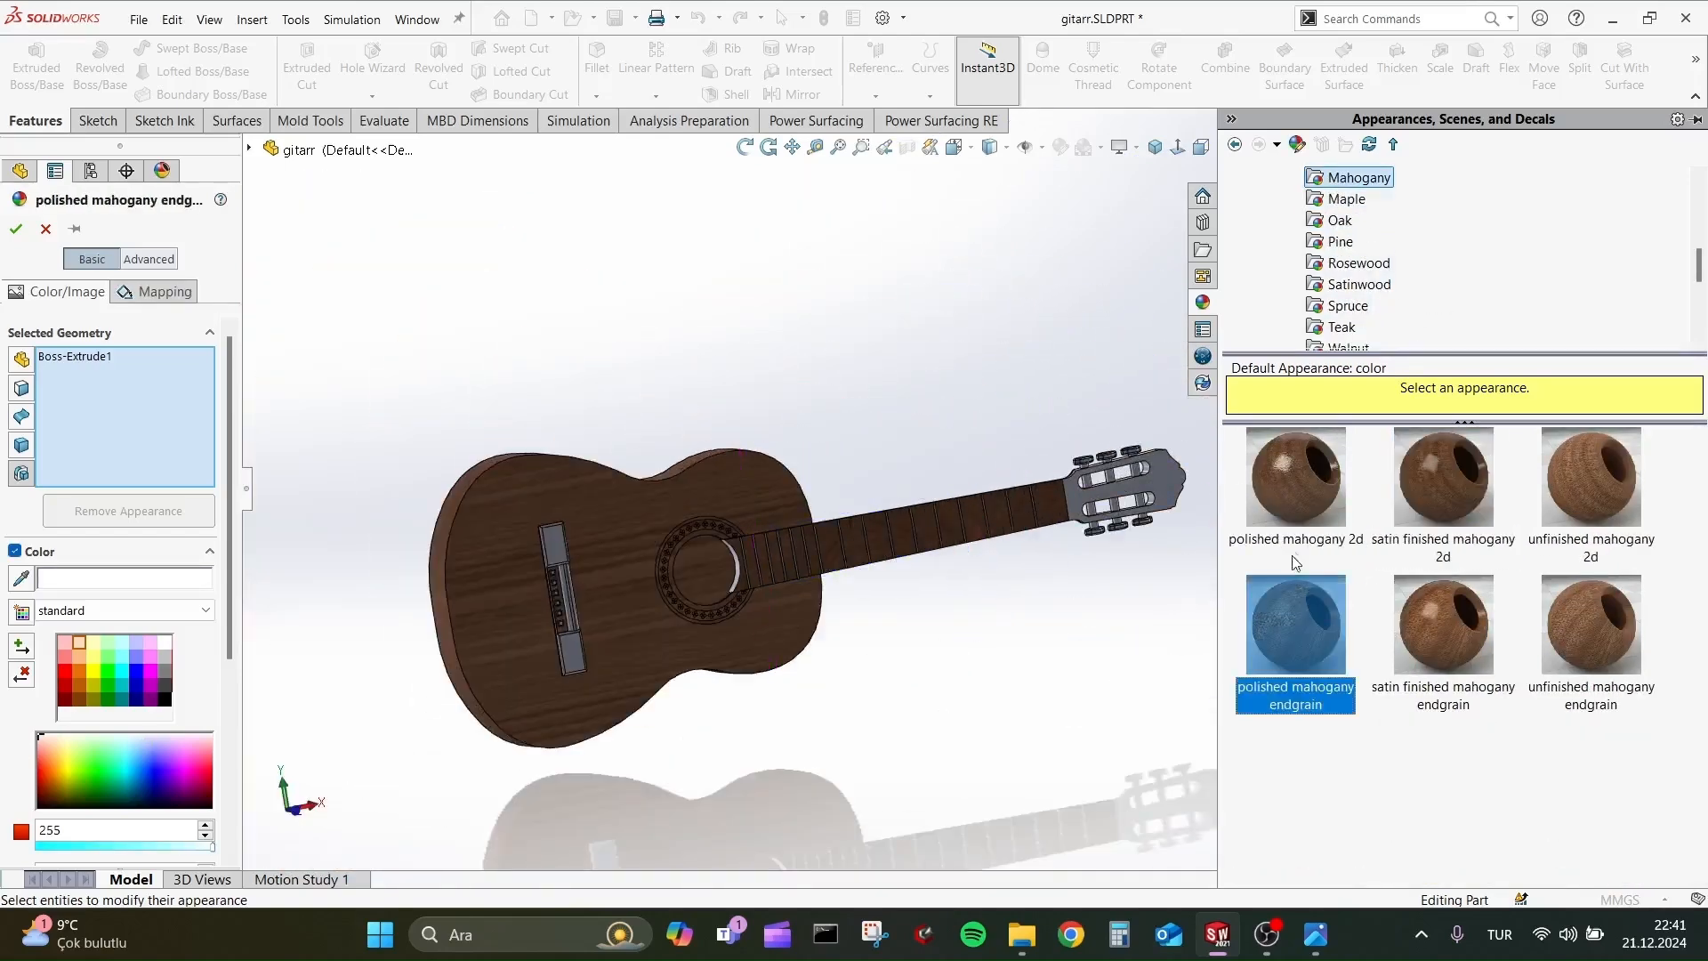
left_click(1358, 283)
left_click(1443, 476)
left_click(1295, 476)
Try further wood appearances on the fretboard, including unfinished spruce and satin finished walnut 2d.
left_click(1347, 305)
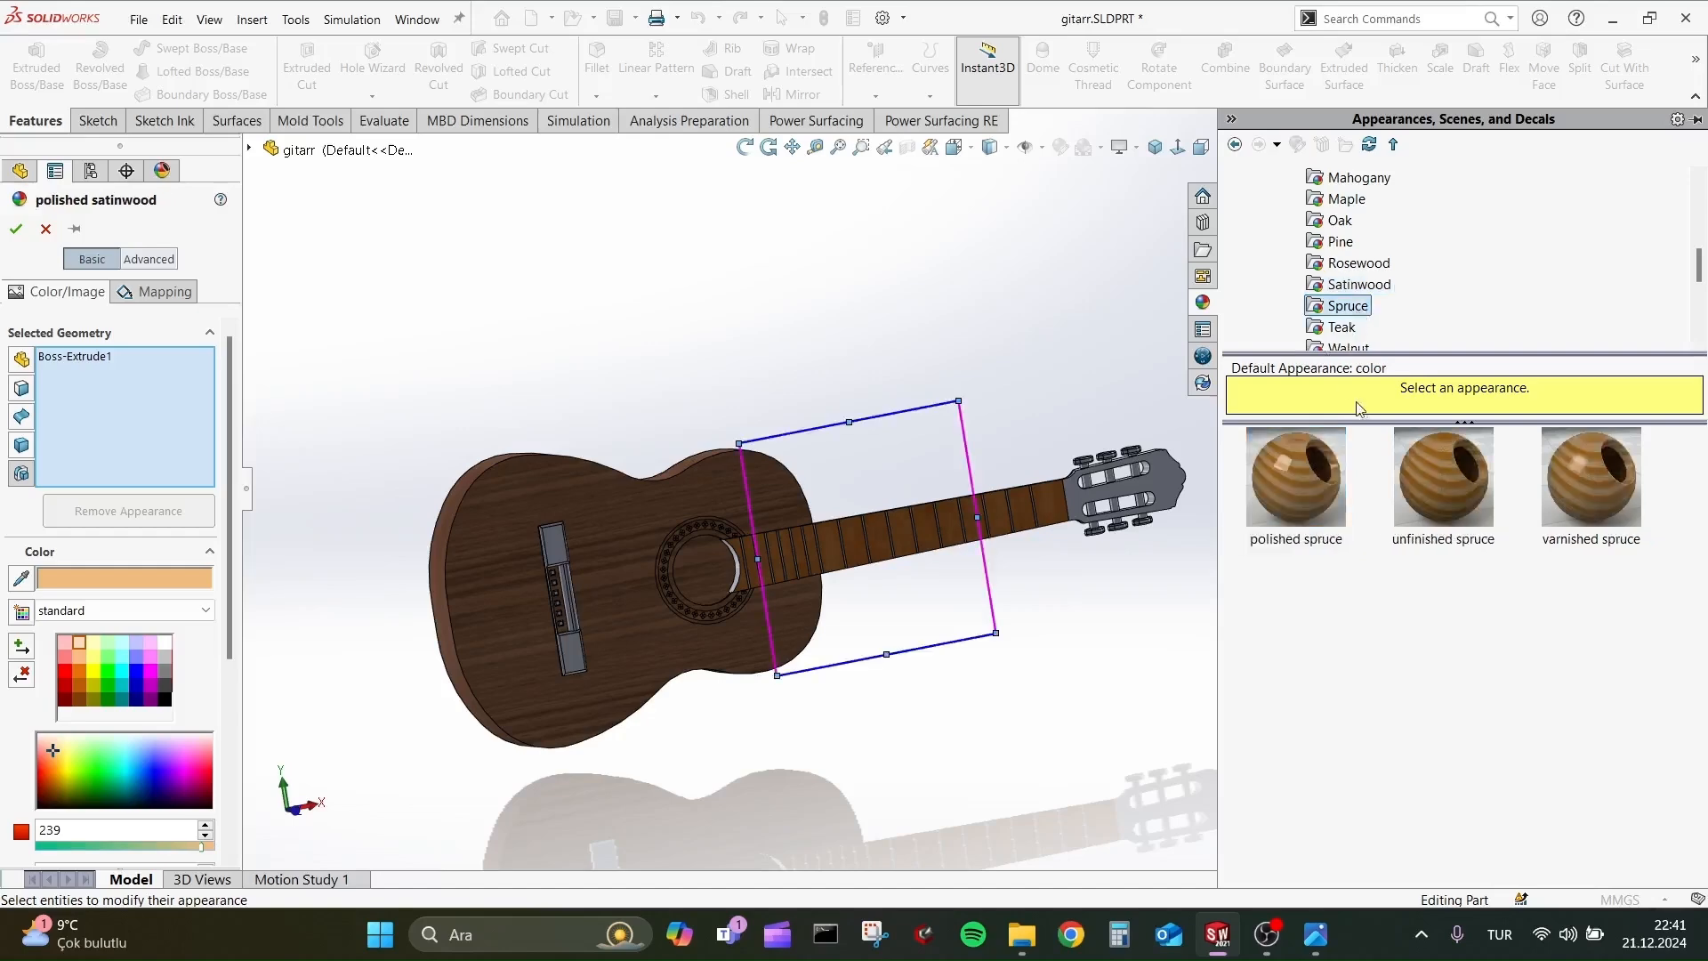
left_click(1443, 476)
scroll(1361, 294, "down", 1)
left_click(1349, 284)
left_click(1443, 476)
left_click(1342, 263)
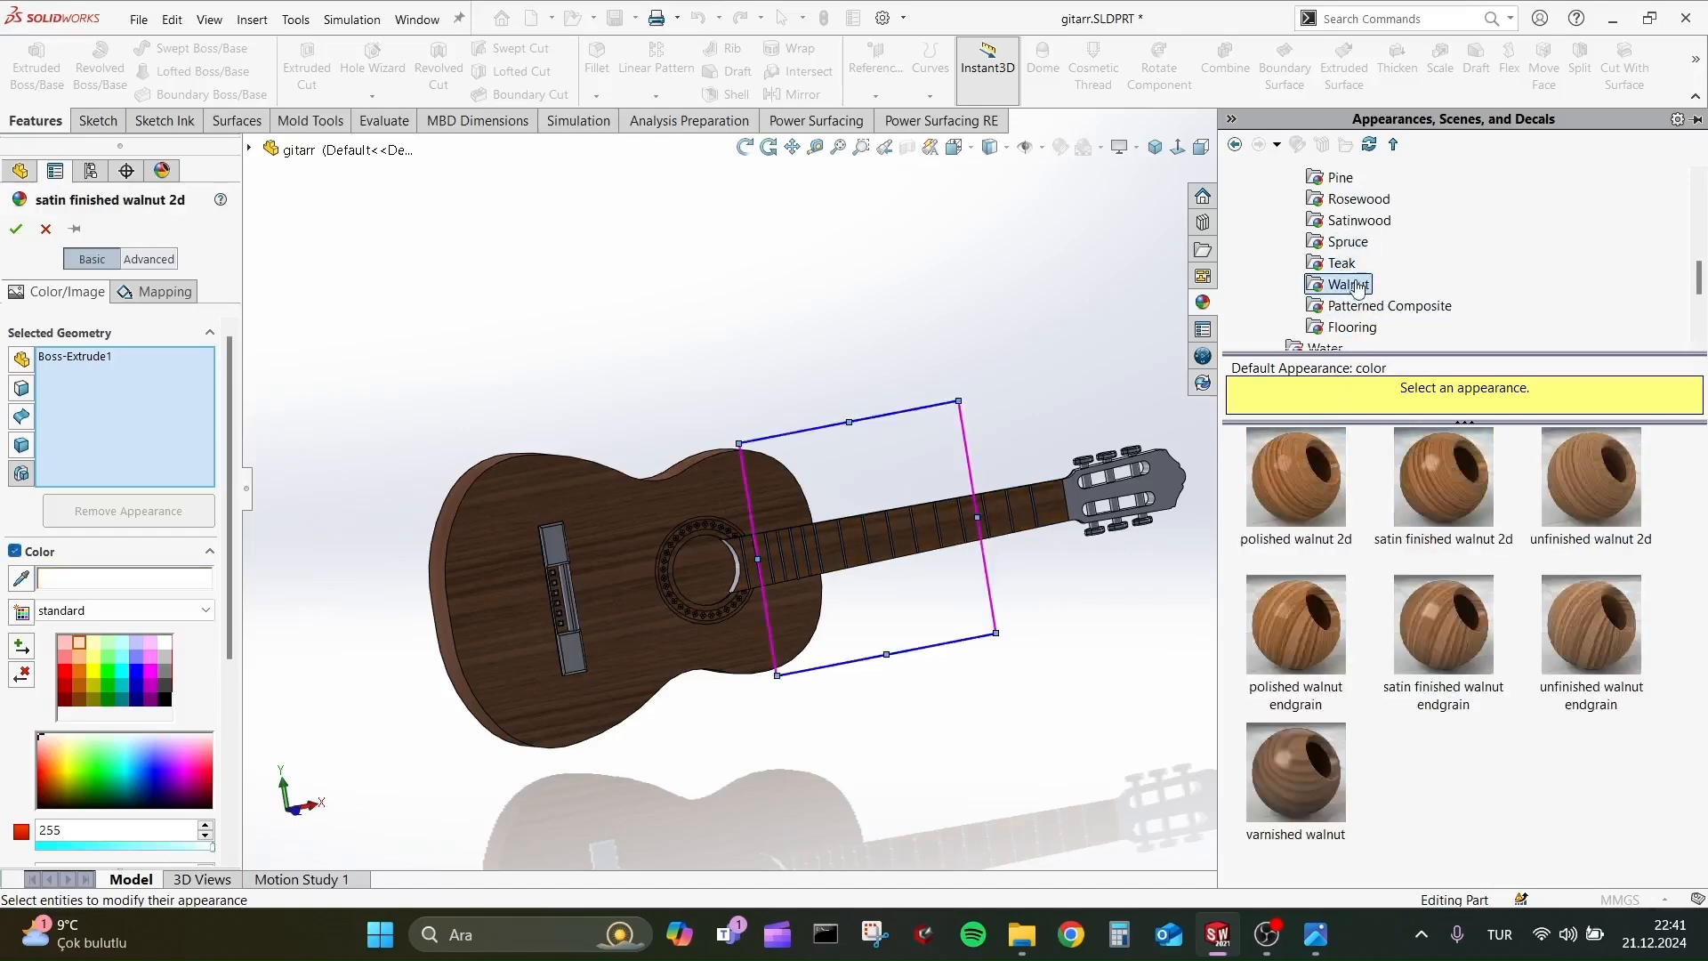
left_click(1589, 478)
left_click(1590, 624)
Try the polished, unfinished and varnished satinwood appearances on the fretboard.
left_click(1358, 220)
left_click(1295, 475)
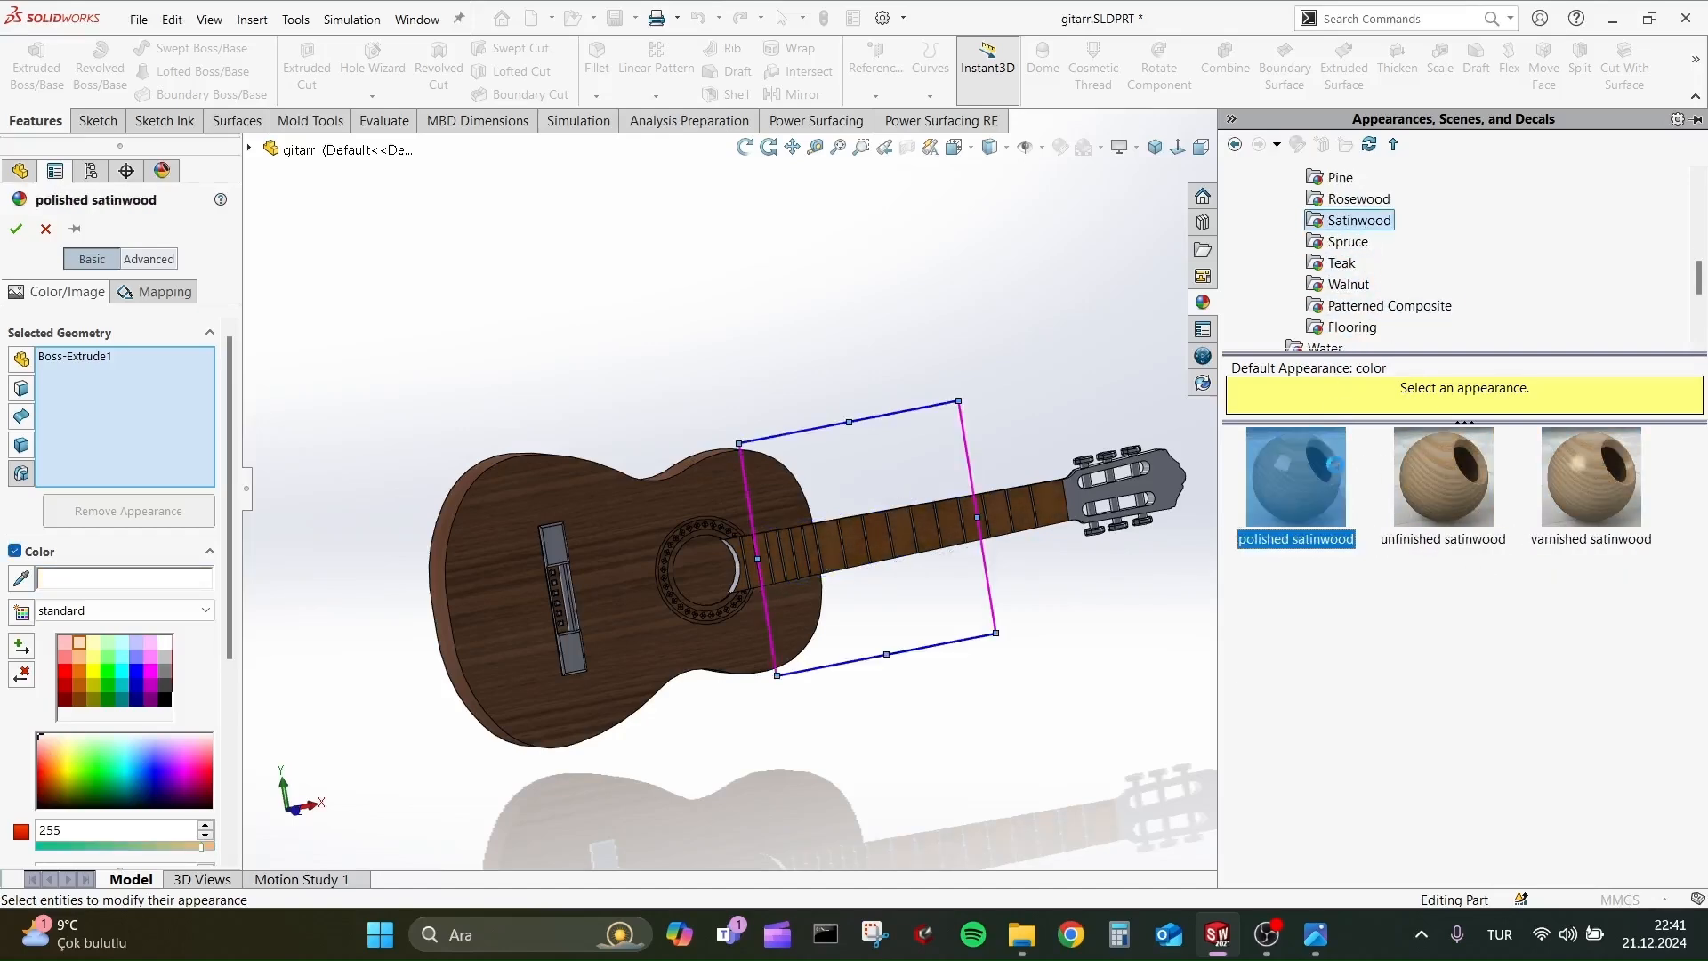
scroll(956, 587, "down", 3)
left_click(1436, 481)
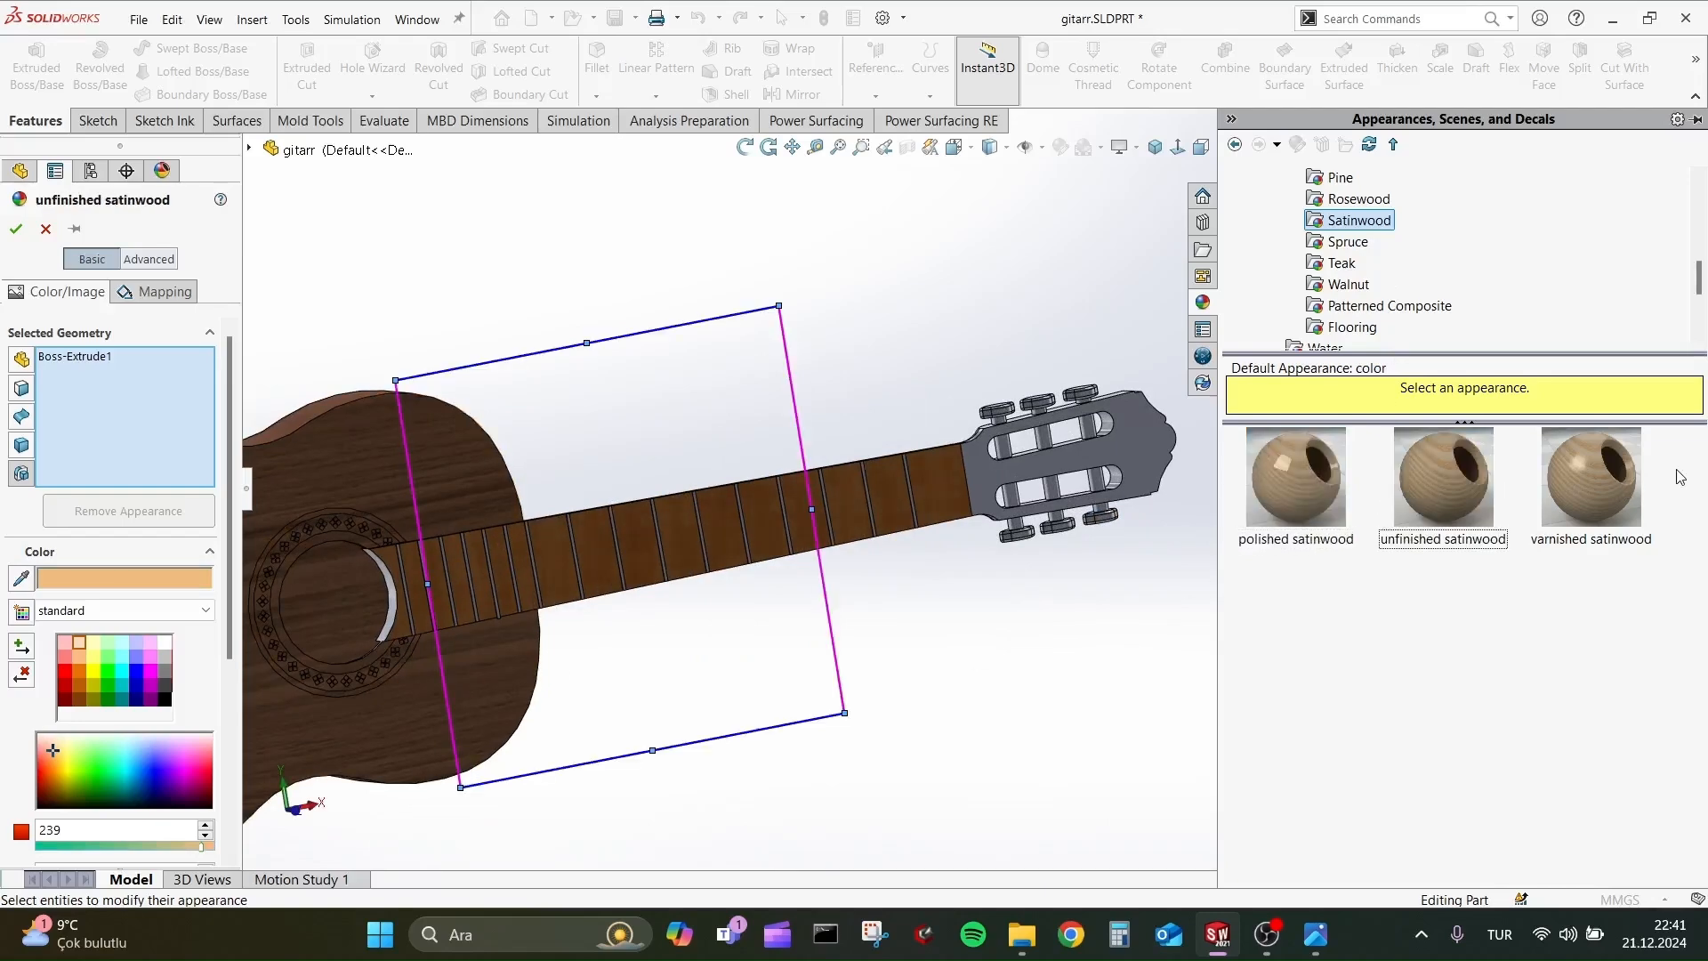
left_click(1628, 464)
scroll(796, 454, "up", 3)
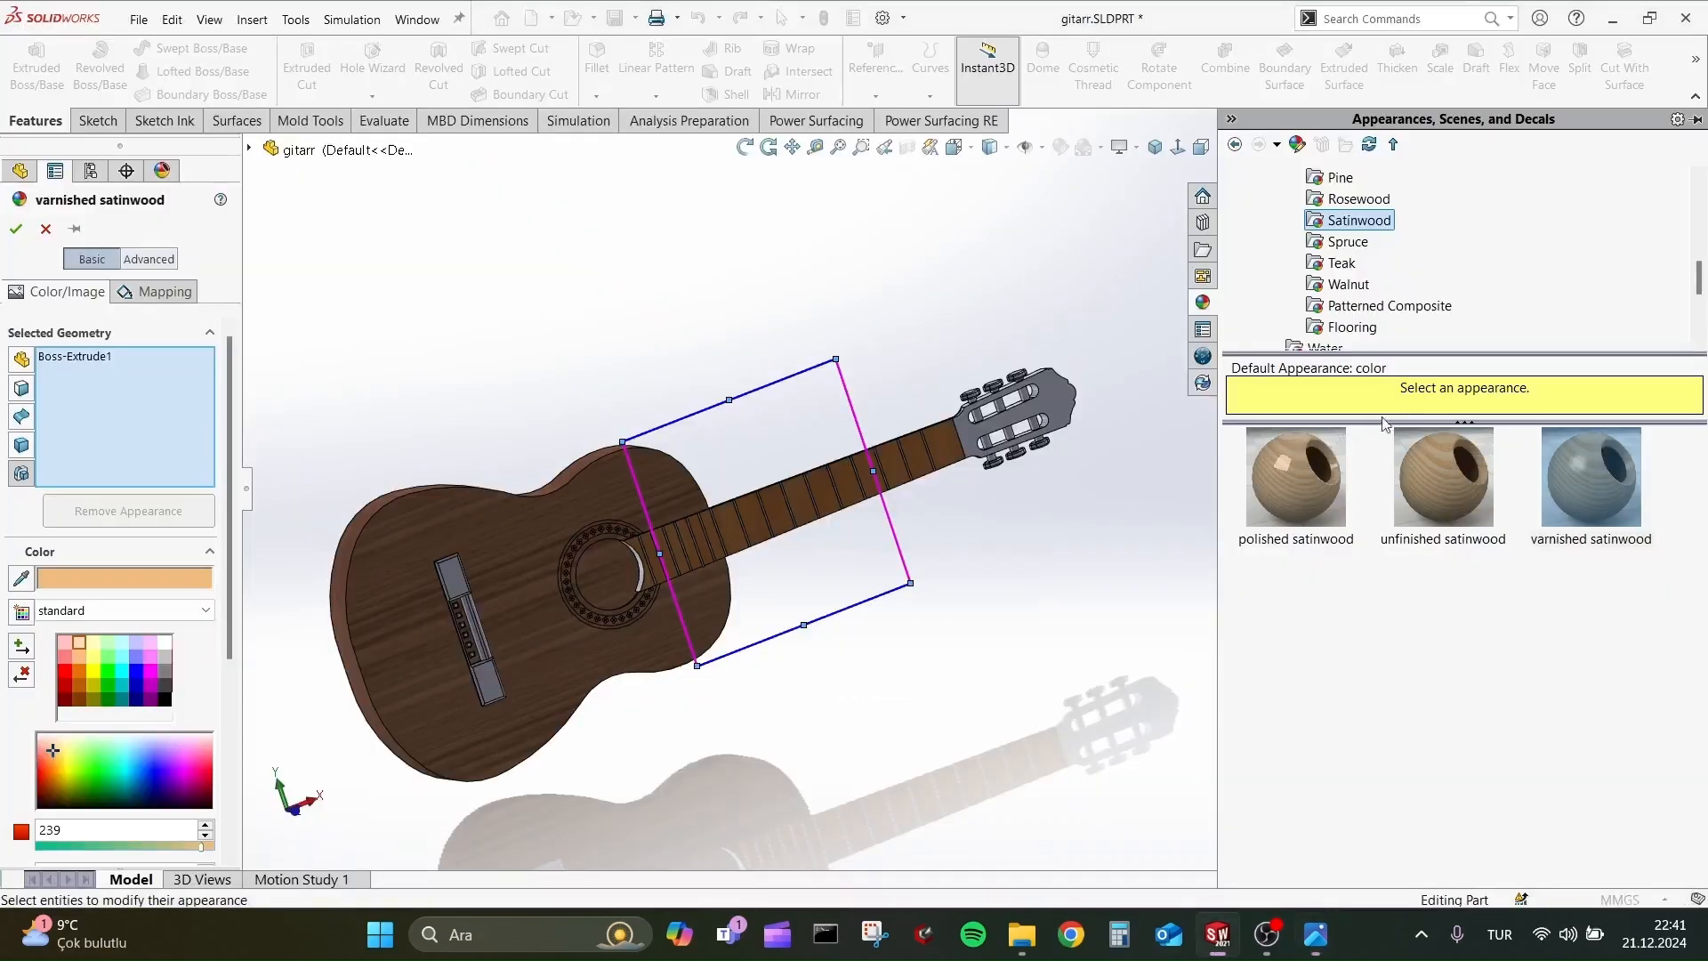
scroll(845, 458, "down", 3)
Try rosewood appearances on the fretboard, including satin finished rosewood endgrain and unfinished rosewood 2d.
left_click(1359, 198)
left_click(1395, 464)
left_click(1427, 605)
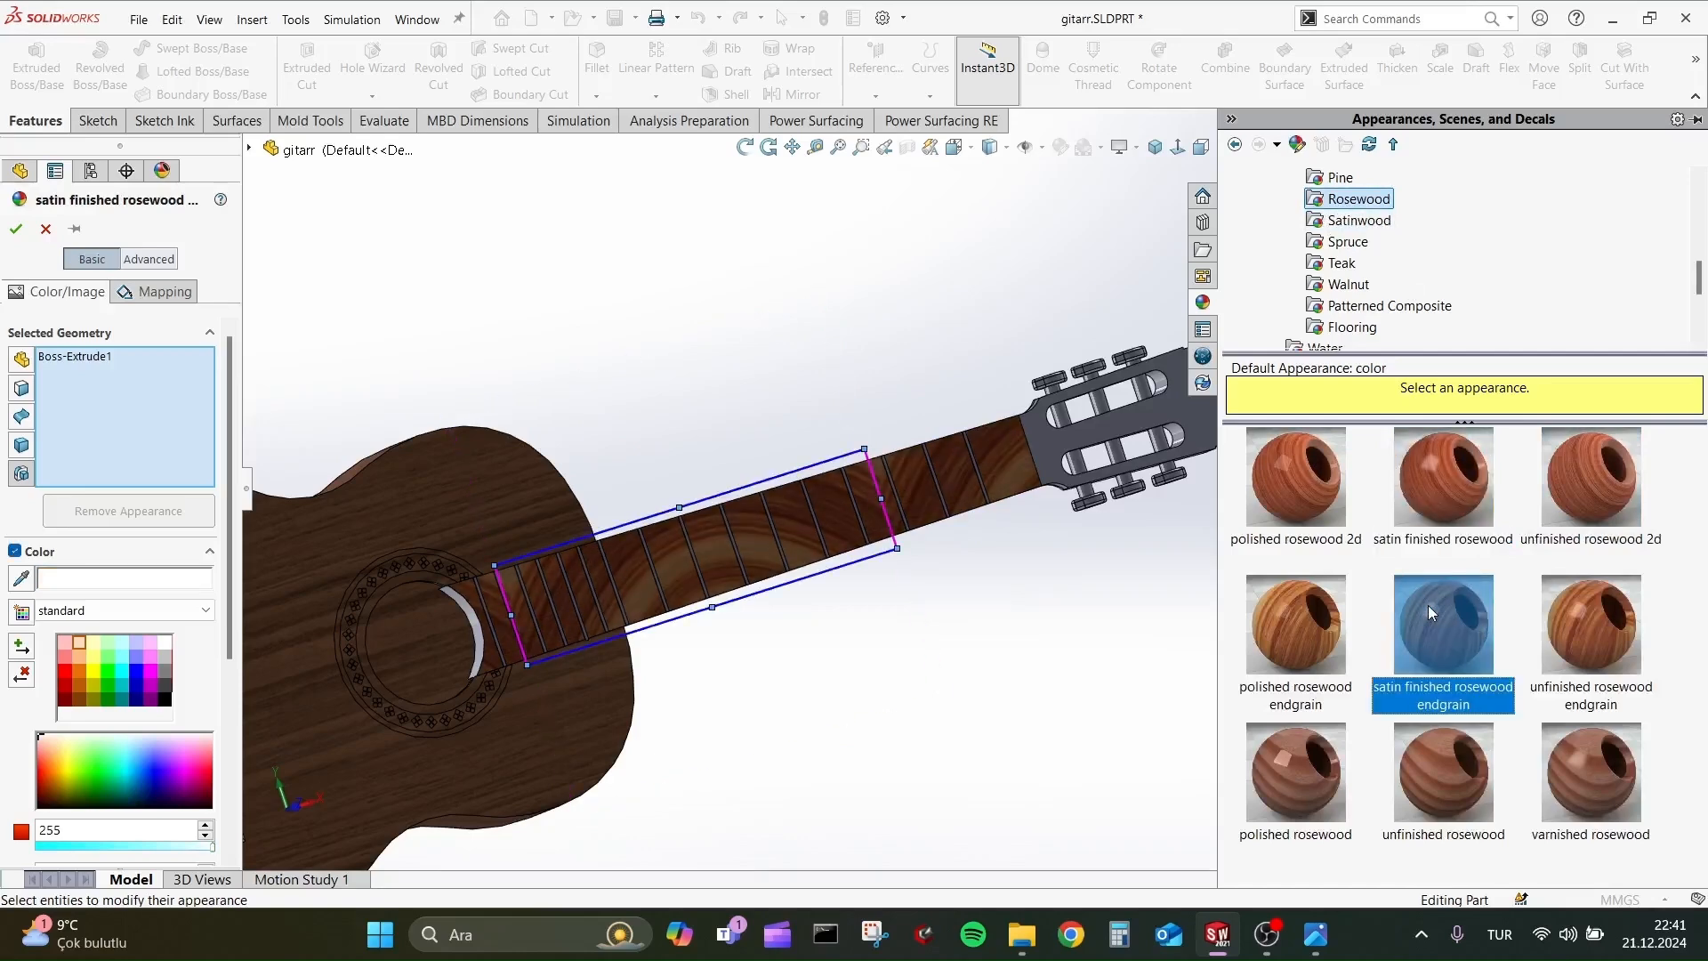
left_click(1588, 614)
left_click(1641, 519)
scroll(844, 578, "up", 3)
middle_click_drag(844, 579, 847, 652)
scroll(854, 605, "down", 3)
Try varnished teak, satin finished teak endgrain, satin finished teak 2d and unfinished rosewood endgrain on the fretboard.
left_click(1349, 285)
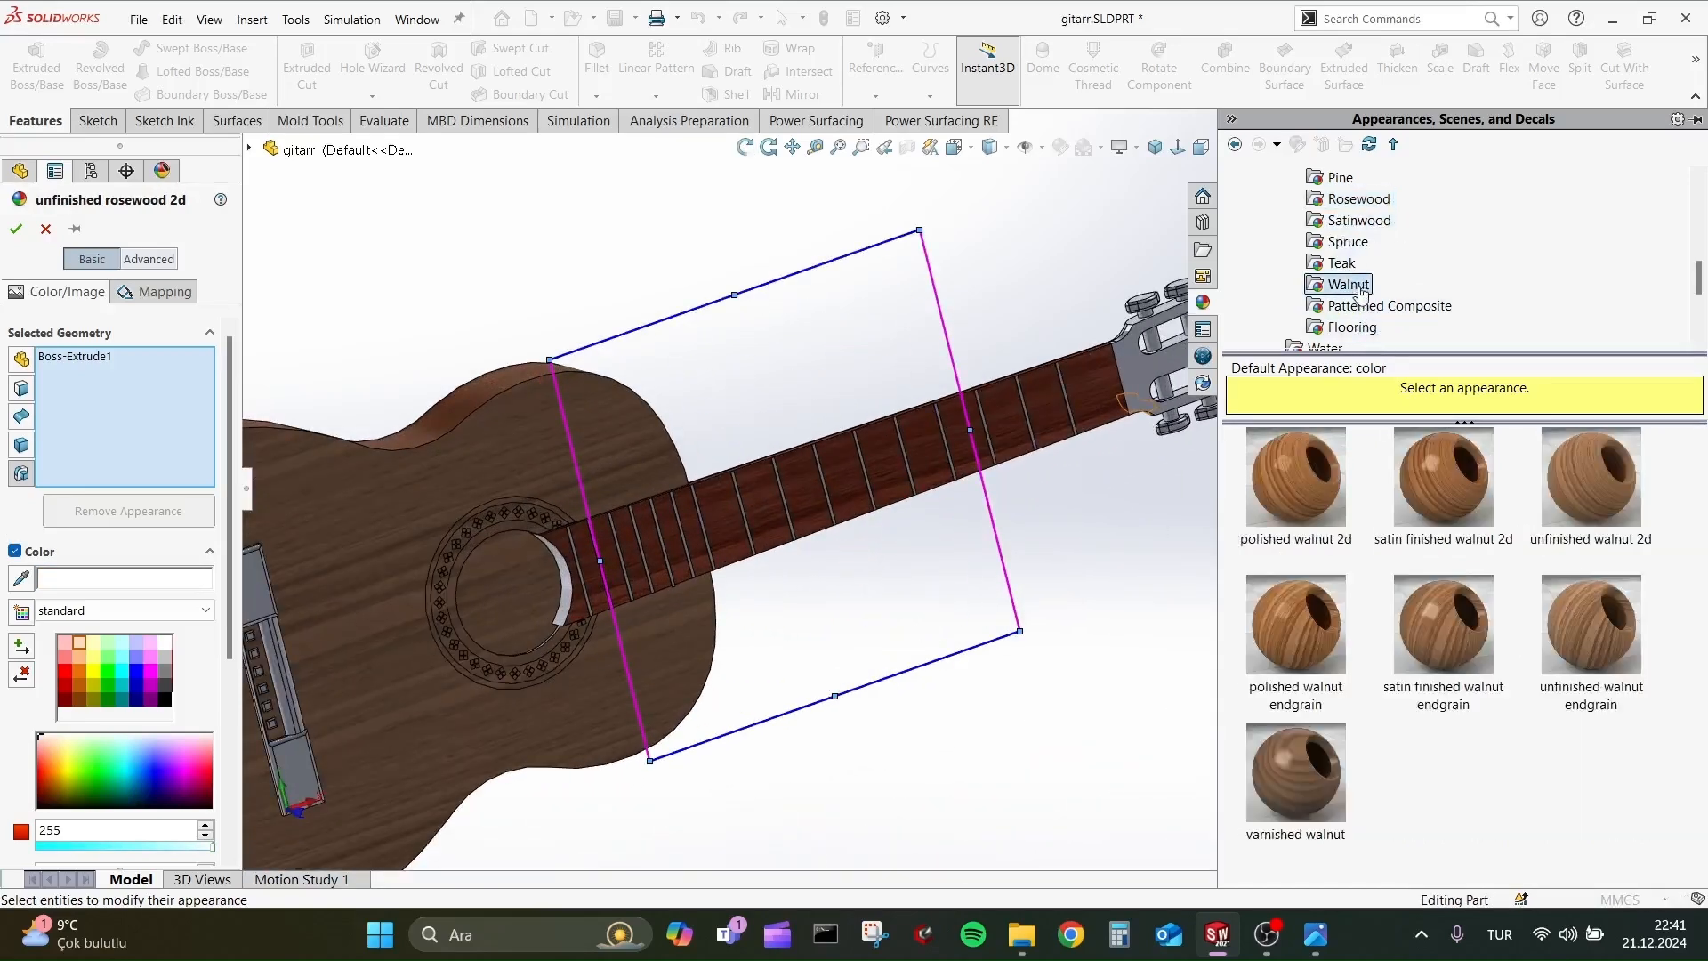
left_click(1341, 262)
left_click(1582, 777)
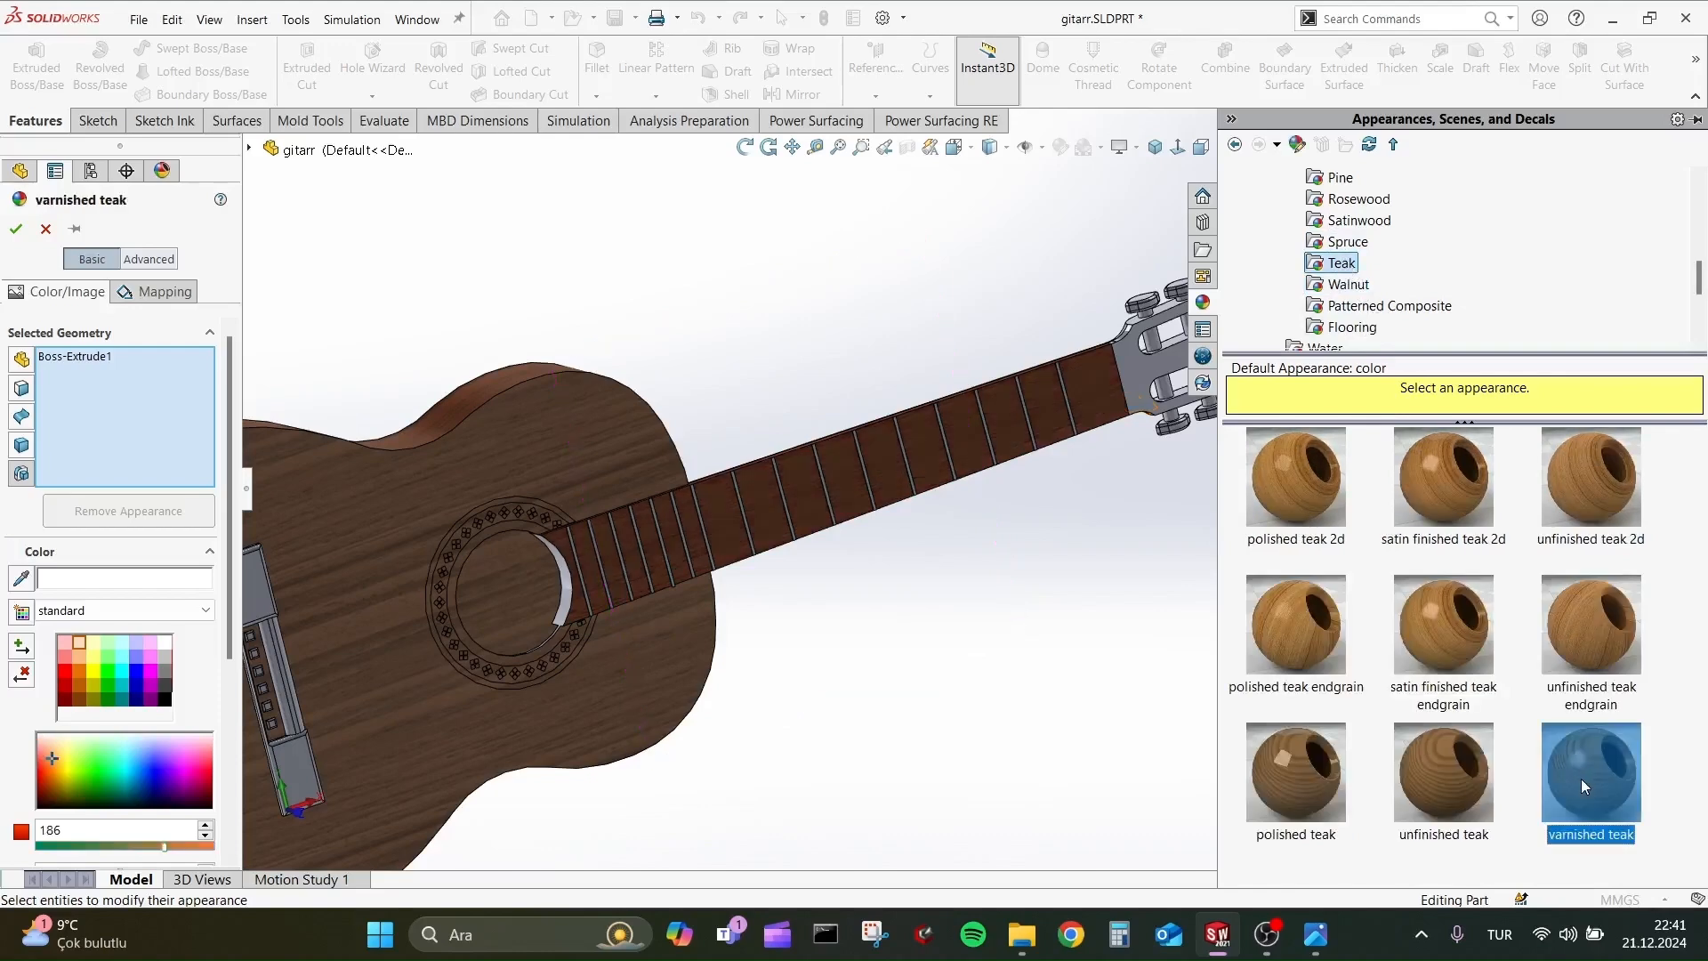
left_click(1444, 628)
left_click(1425, 510)
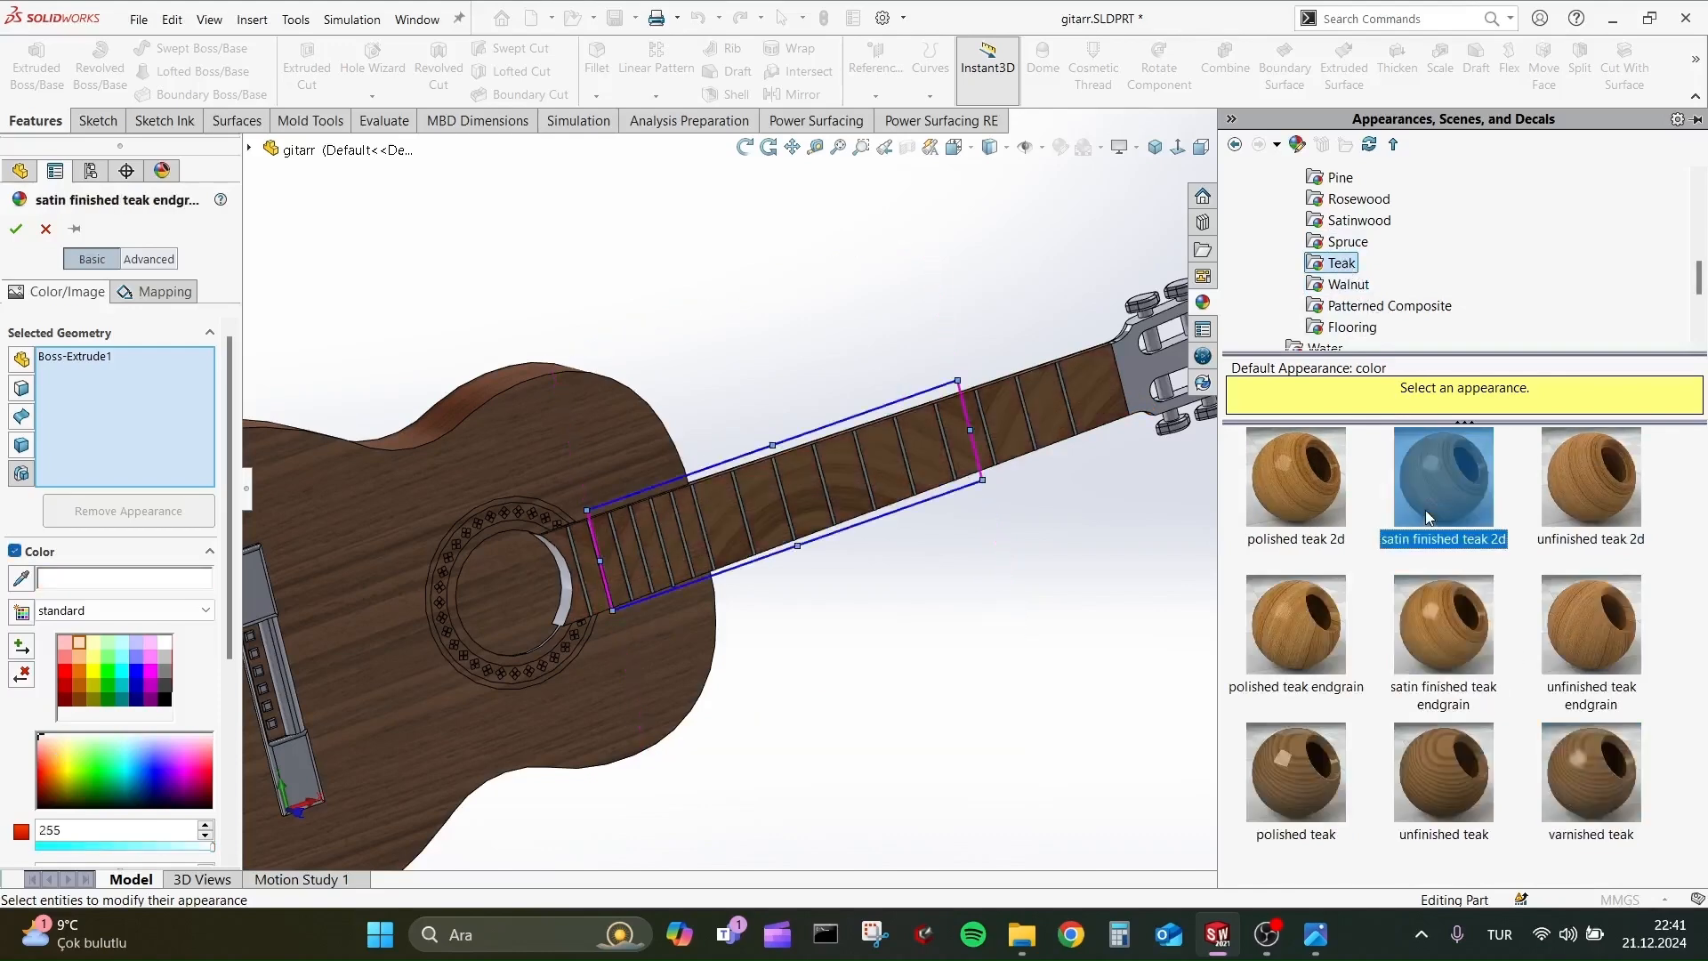
left_click(1360, 219)
left_click(1362, 199)
left_click(1590, 585)
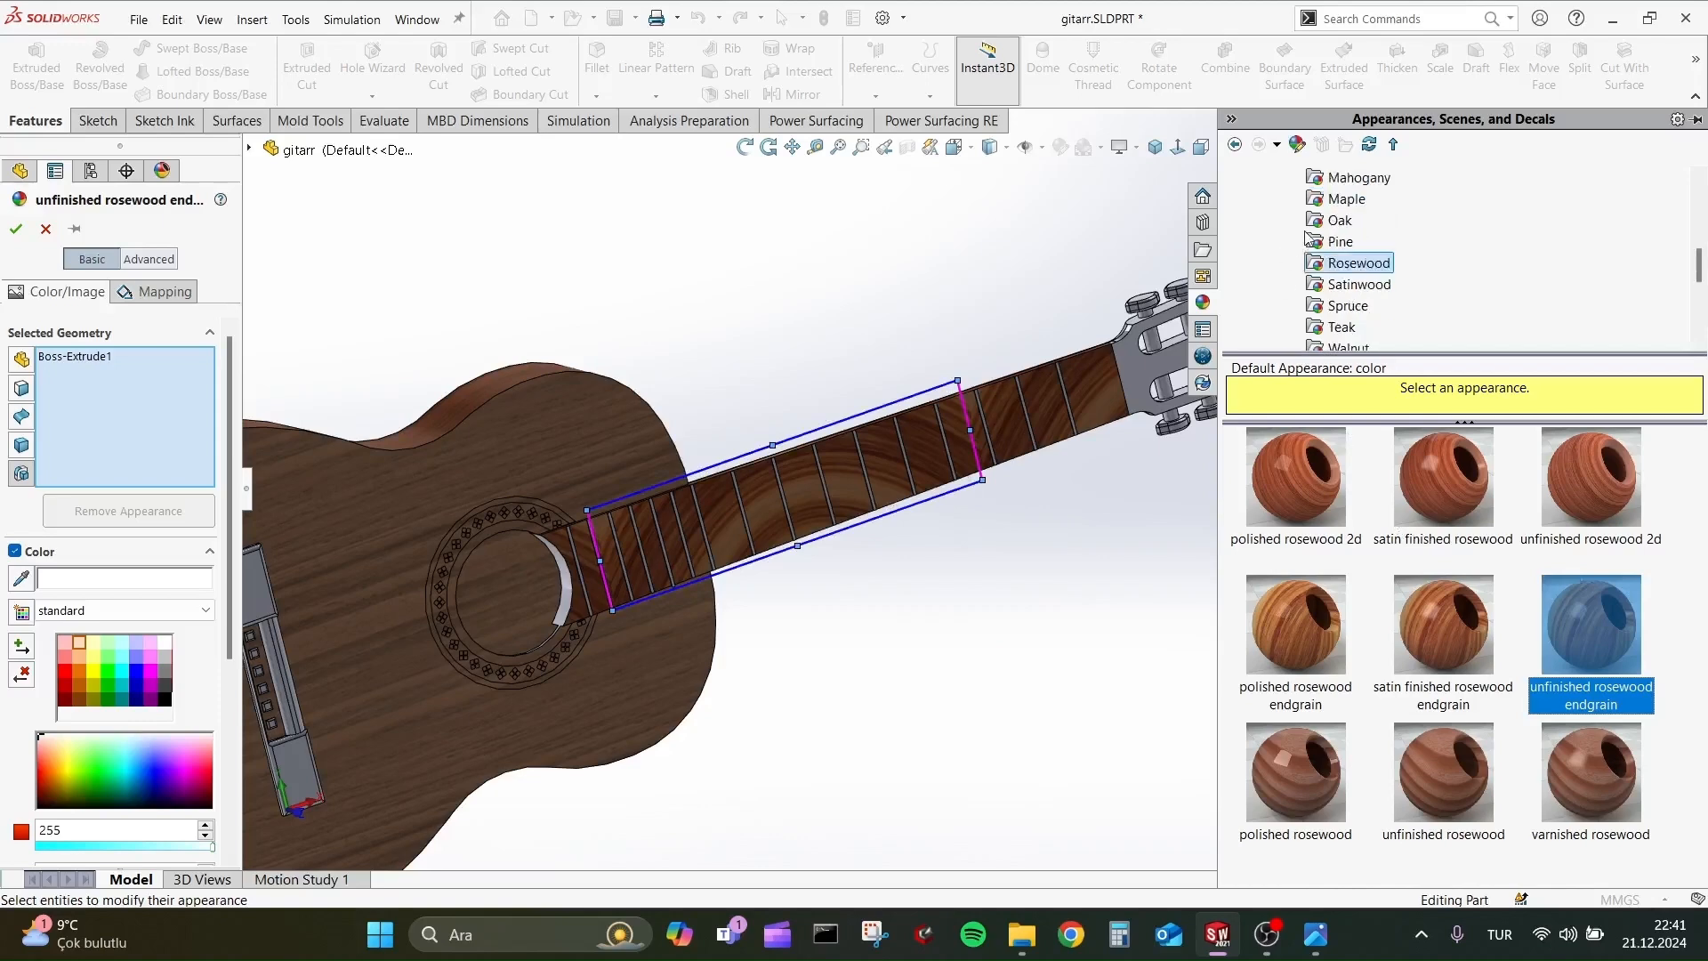
Apply the satin finished mahogany 2d appearance to the fretboard.
left_click(1346, 198)
left_click(1358, 177)
left_click(1456, 506)
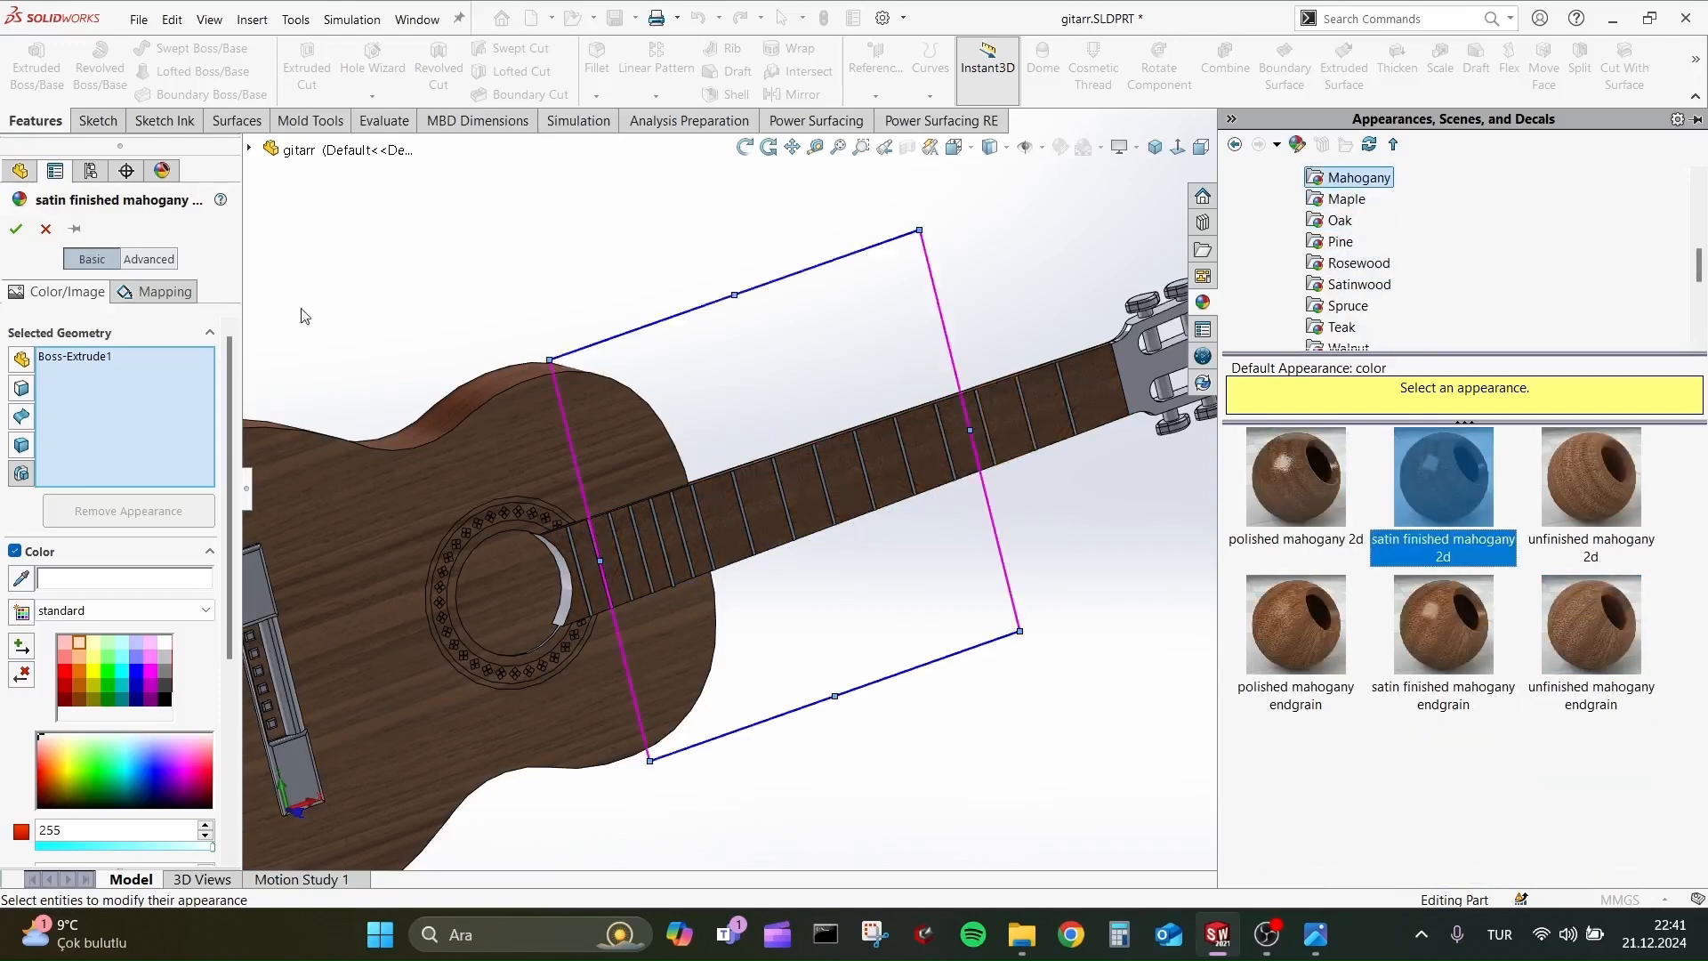
left_click(16, 229)
Apply the satin finished mahogany 2d appearance to the neck's Fillet1 feature.
middle_click_drag(569, 391, 920, 423)
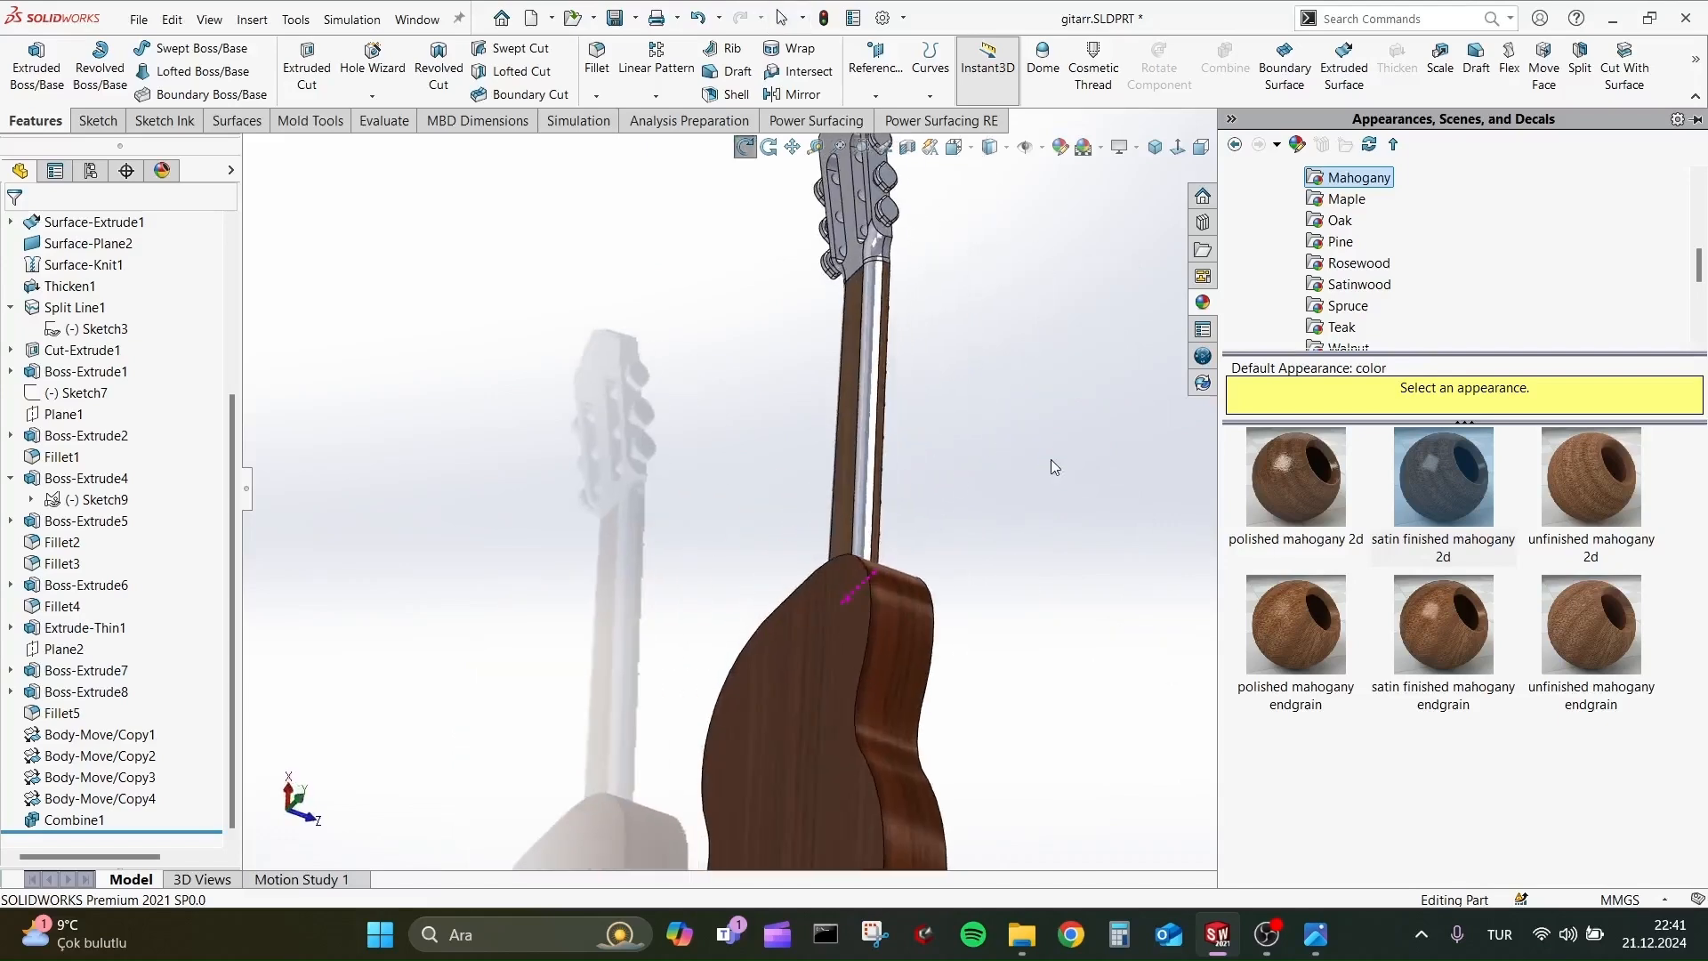
scroll(867, 369, "down", 5)
left_click(889, 406)
left_click(1068, 327)
left_click(1075, 399)
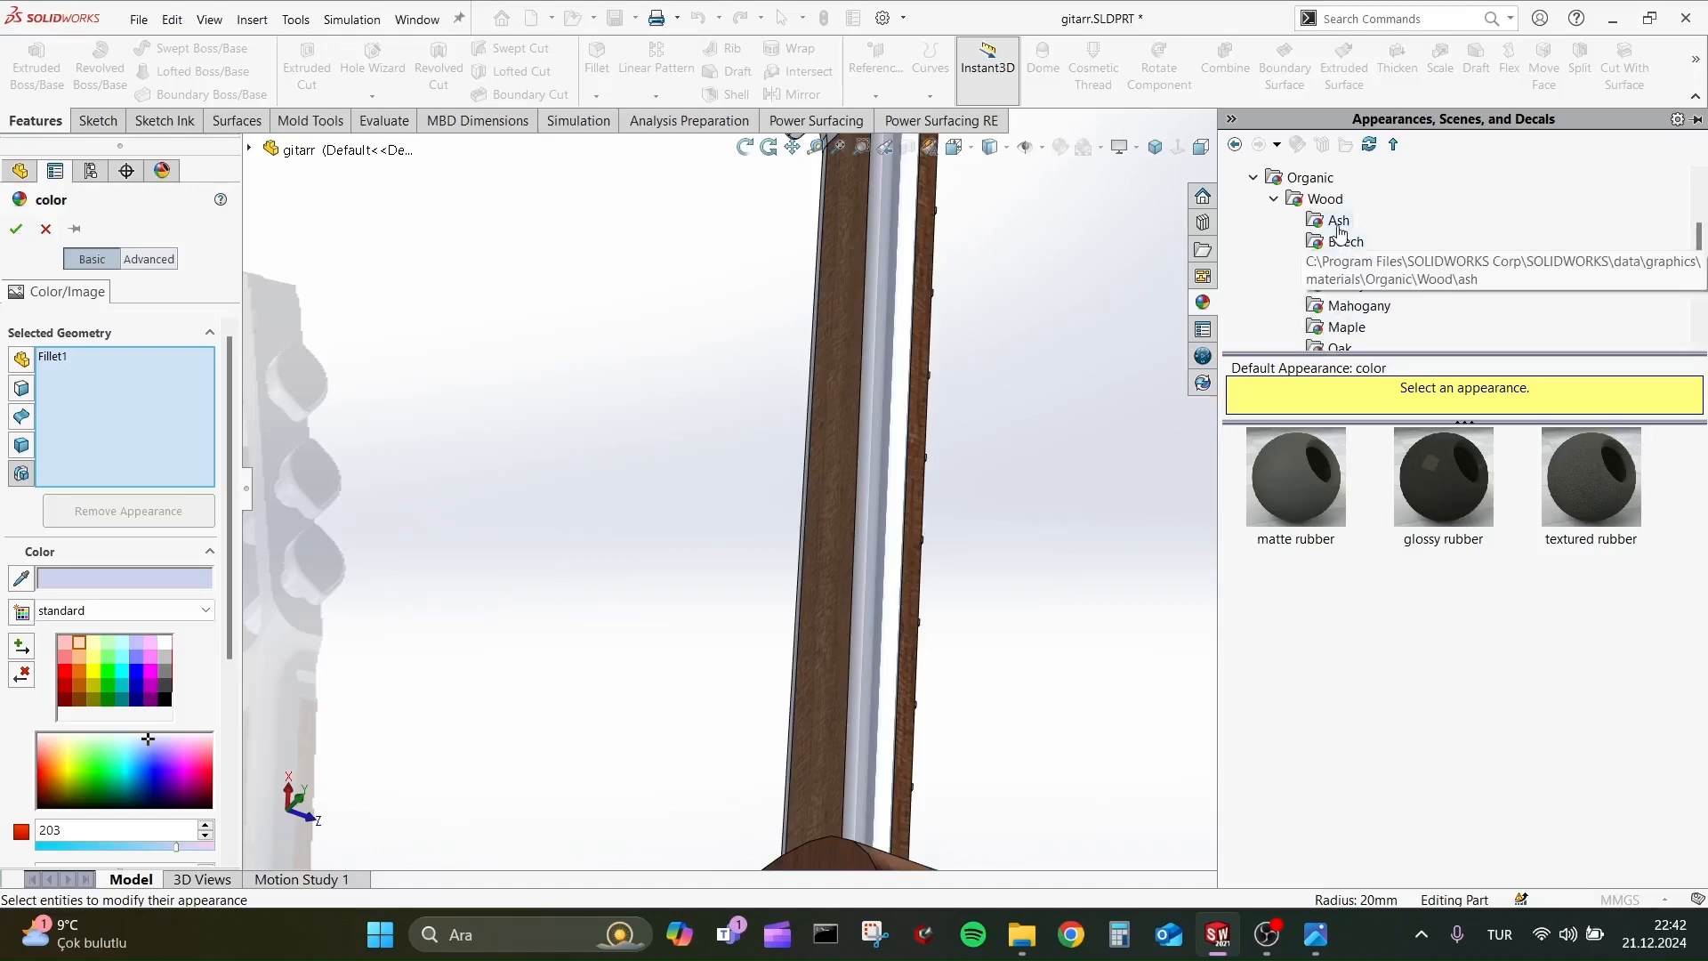
left_click(1342, 262)
left_click(1346, 284)
left_click(1359, 305)
left_click(1432, 505)
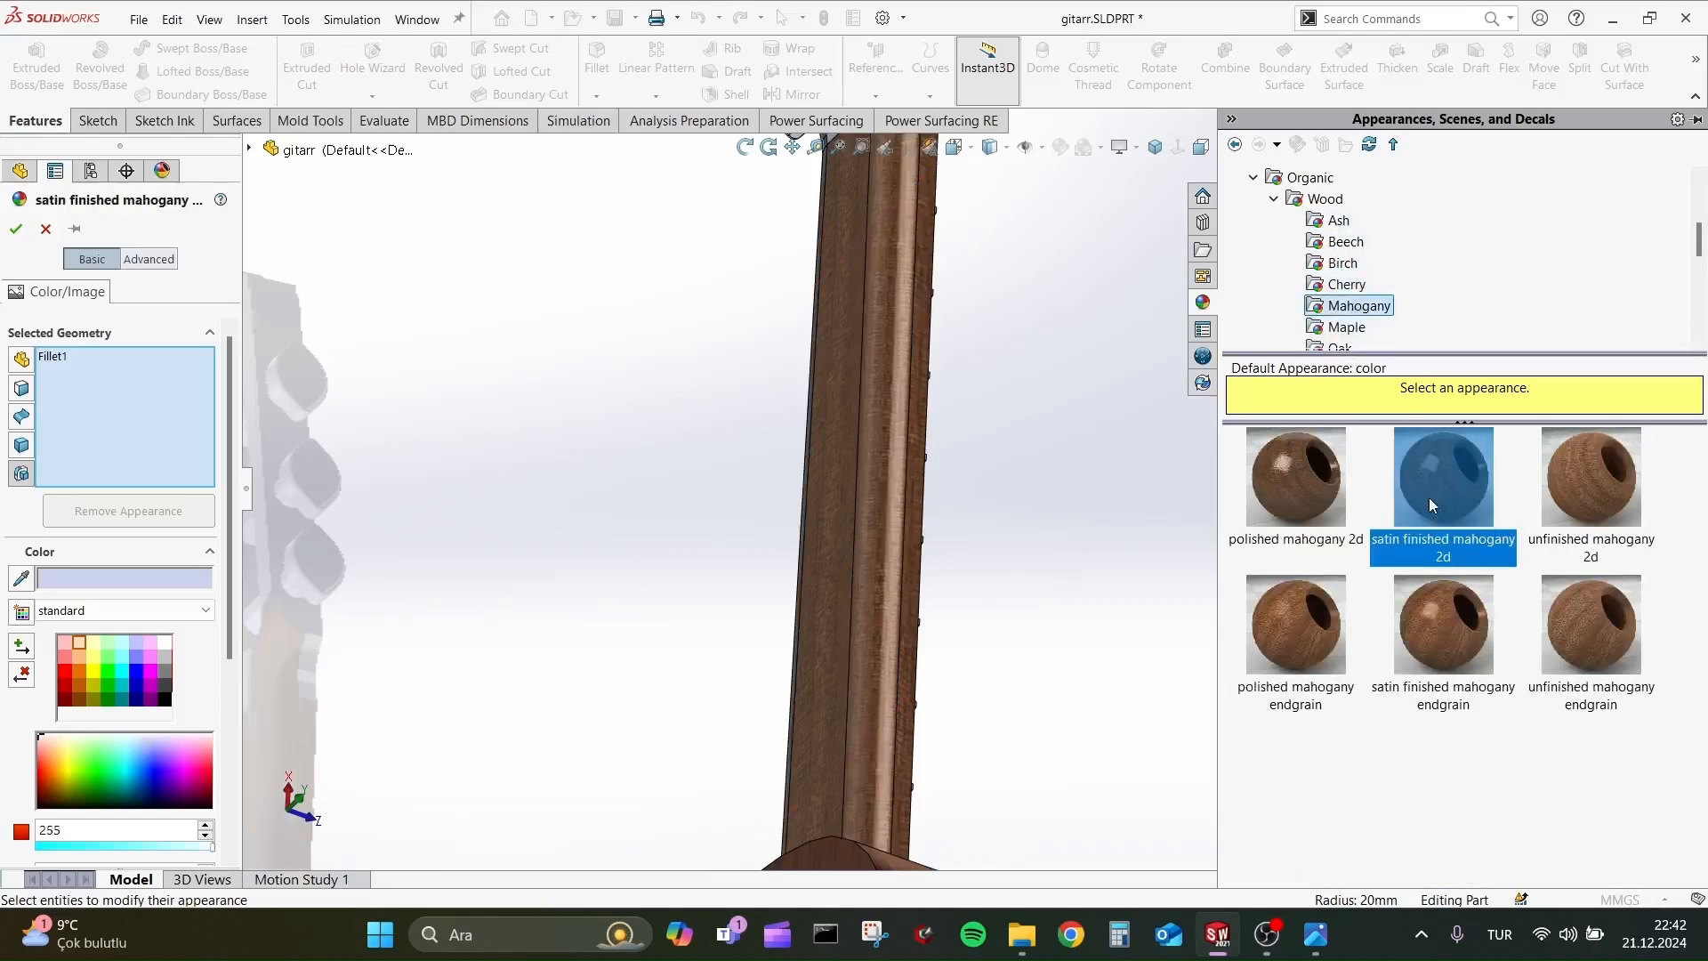
left_click(16, 233)
Apply the satin finished rosewood appearance to the inner face of the sound hole.
middle_click_drag(654, 391, 698, 398)
scroll(948, 570, "up", 4)
scroll(945, 614, "down", 4)
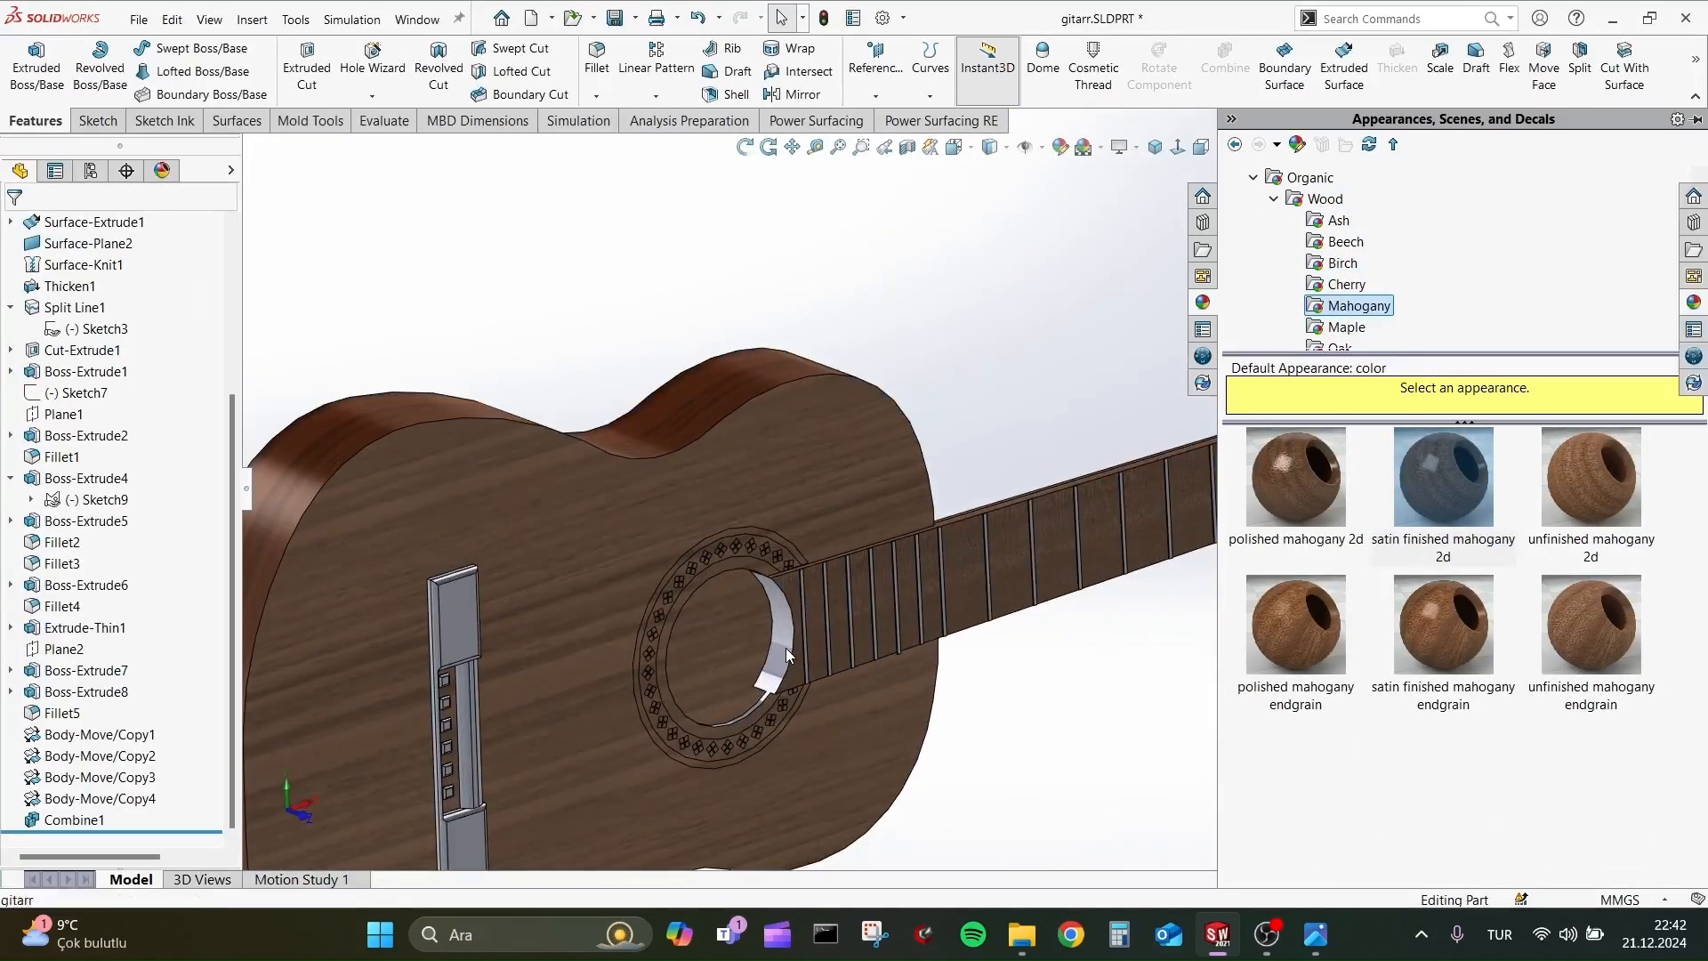
left_click(787, 648)
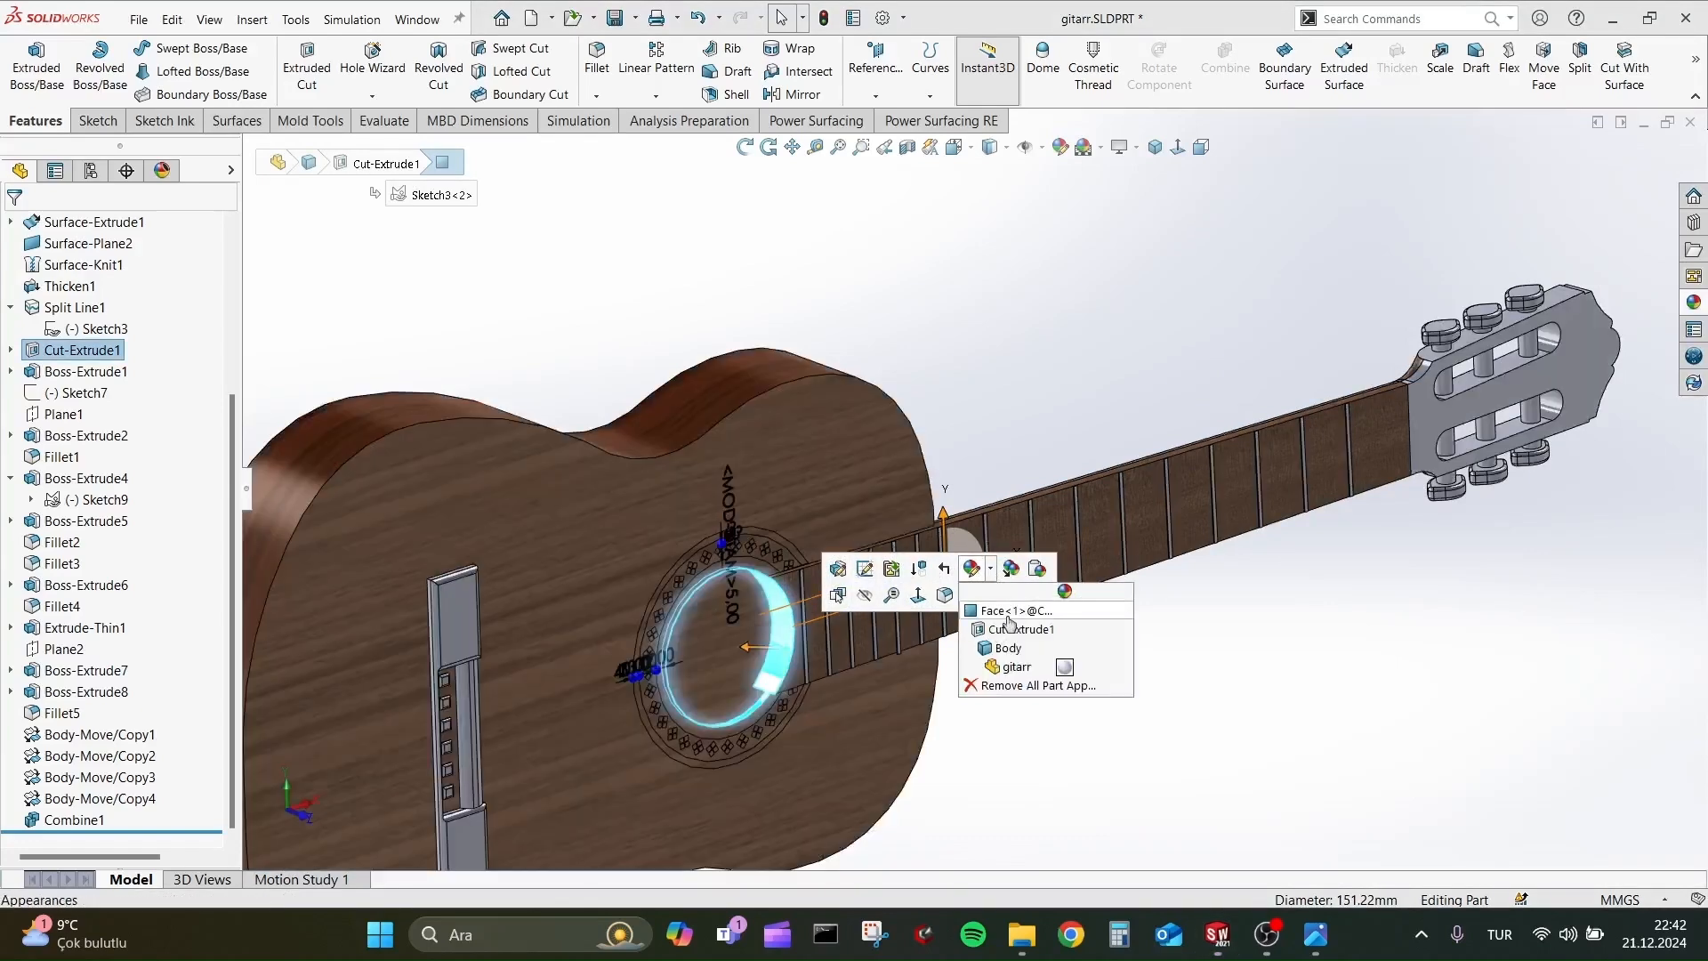
left_click(1014, 610)
scroll(1294, 294, "down", 2)
left_click(1345, 265)
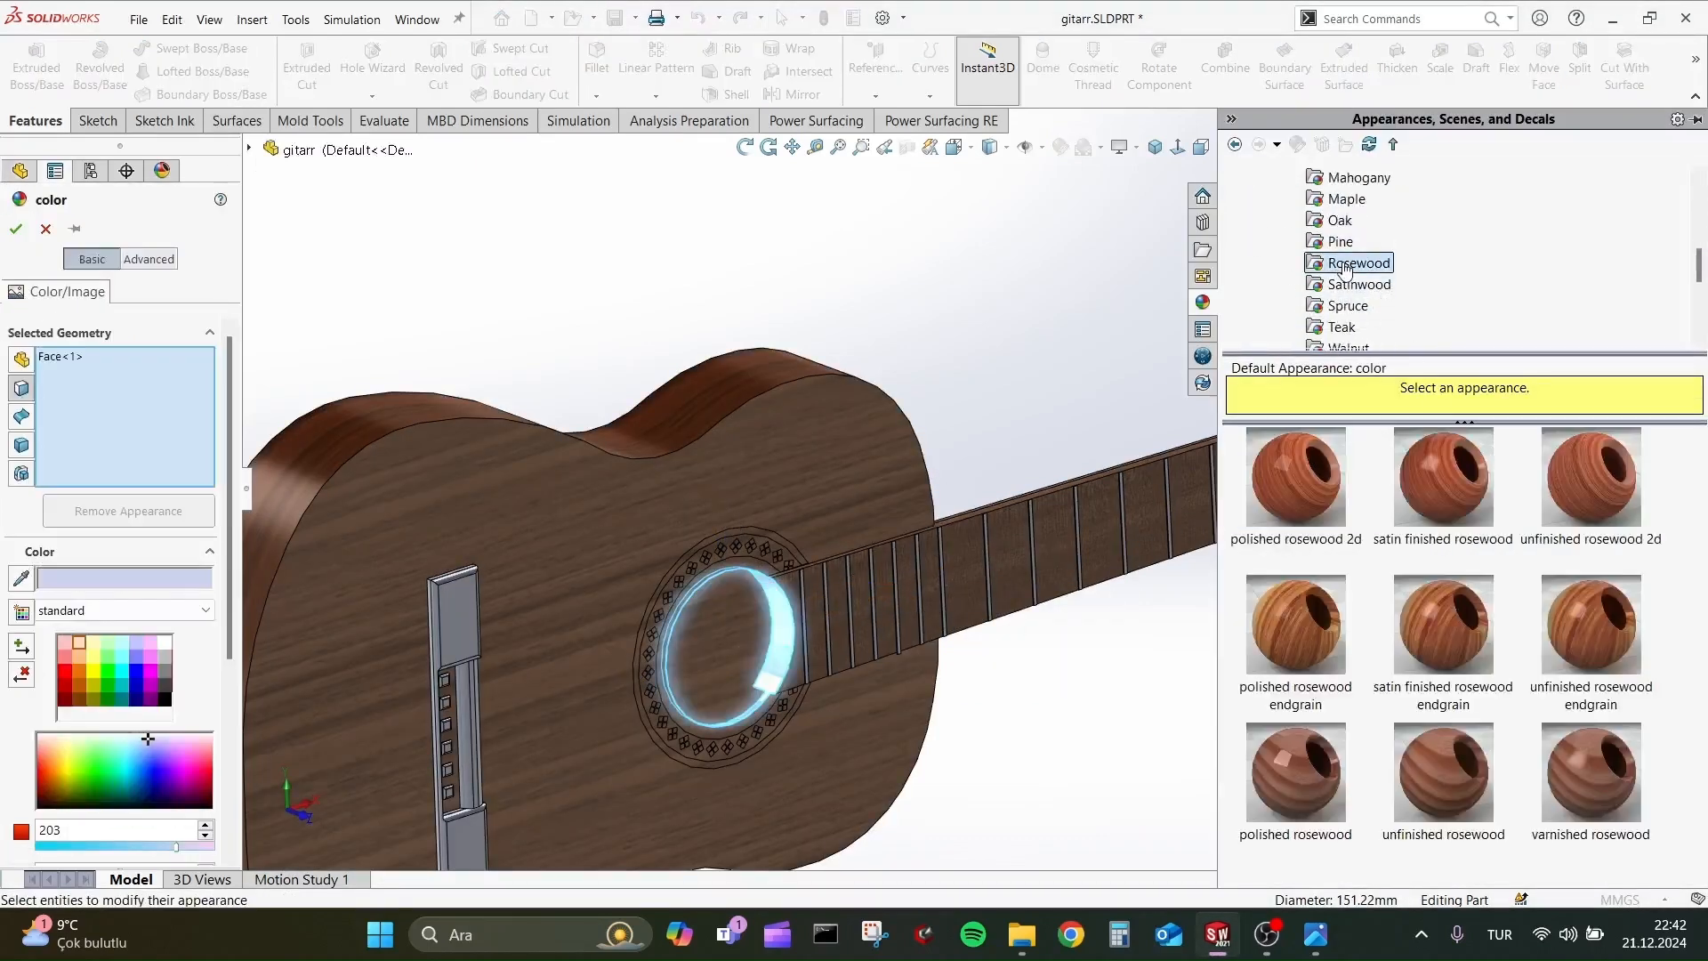
left_click(16, 228)
Try polished walnut 2d on the headstock feature Boss-Extrude2 and apply the polished mahogany 2d appearance to it instead.
scroll(812, 353, "up", 5)
scroll(1006, 425, "down", 5)
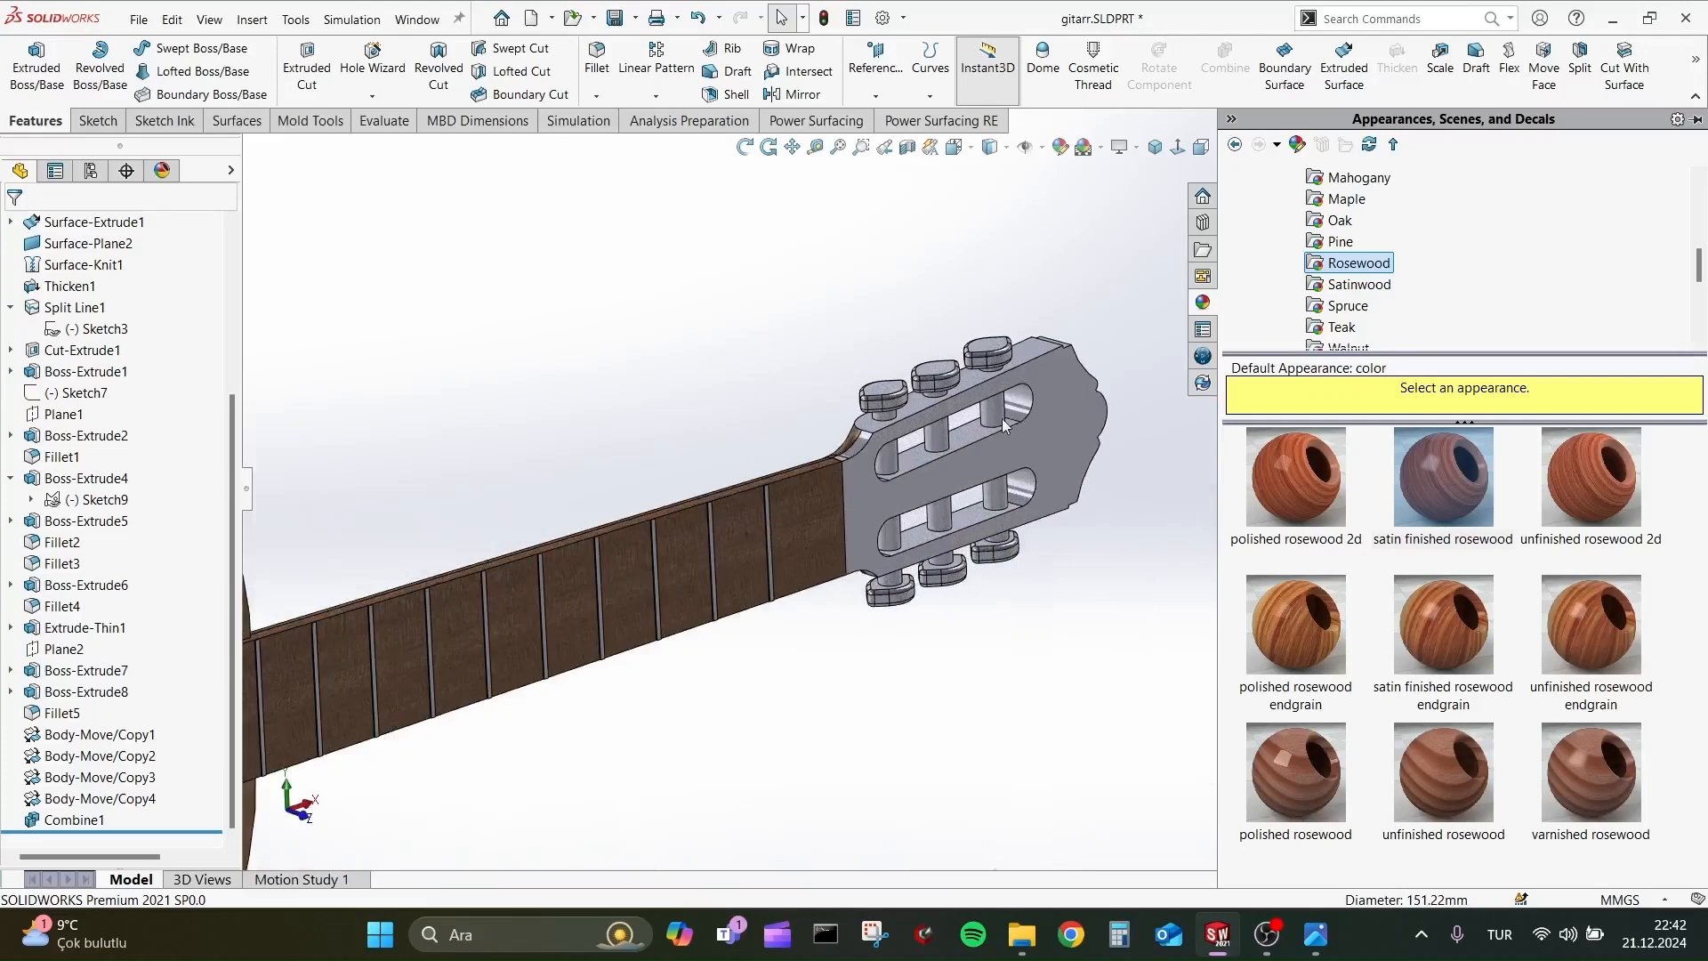
left_click(1098, 415)
left_click(1261, 333)
left_click(1307, 391)
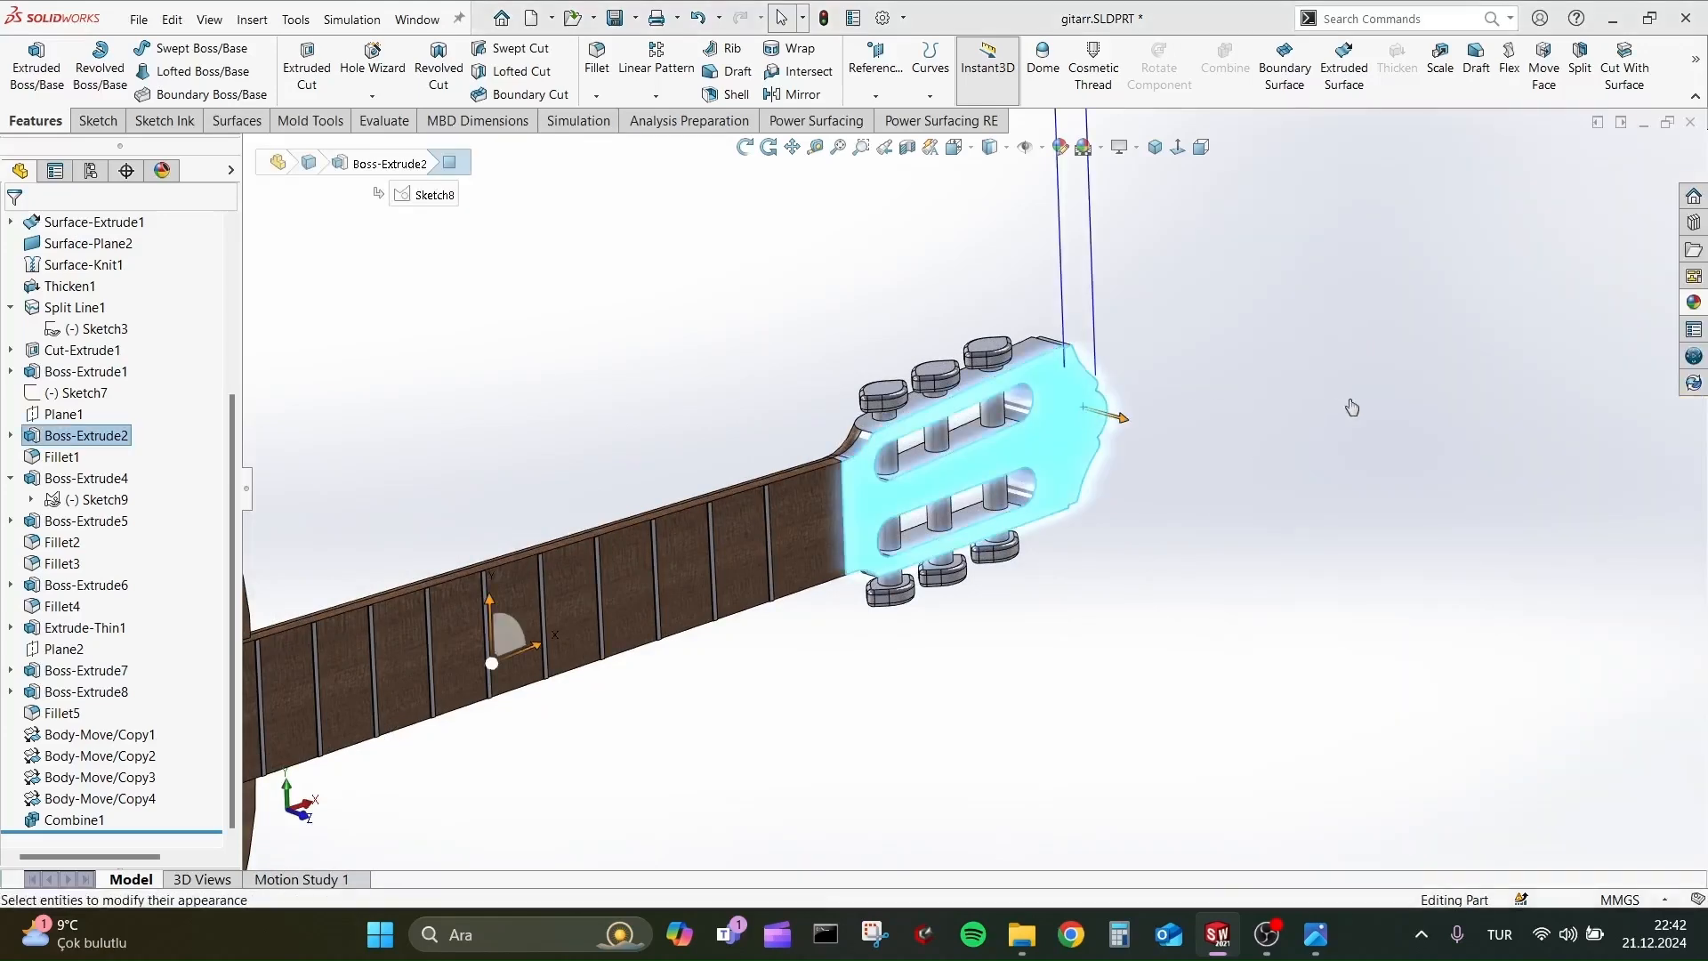
left_click(1302, 285)
left_click(1321, 264)
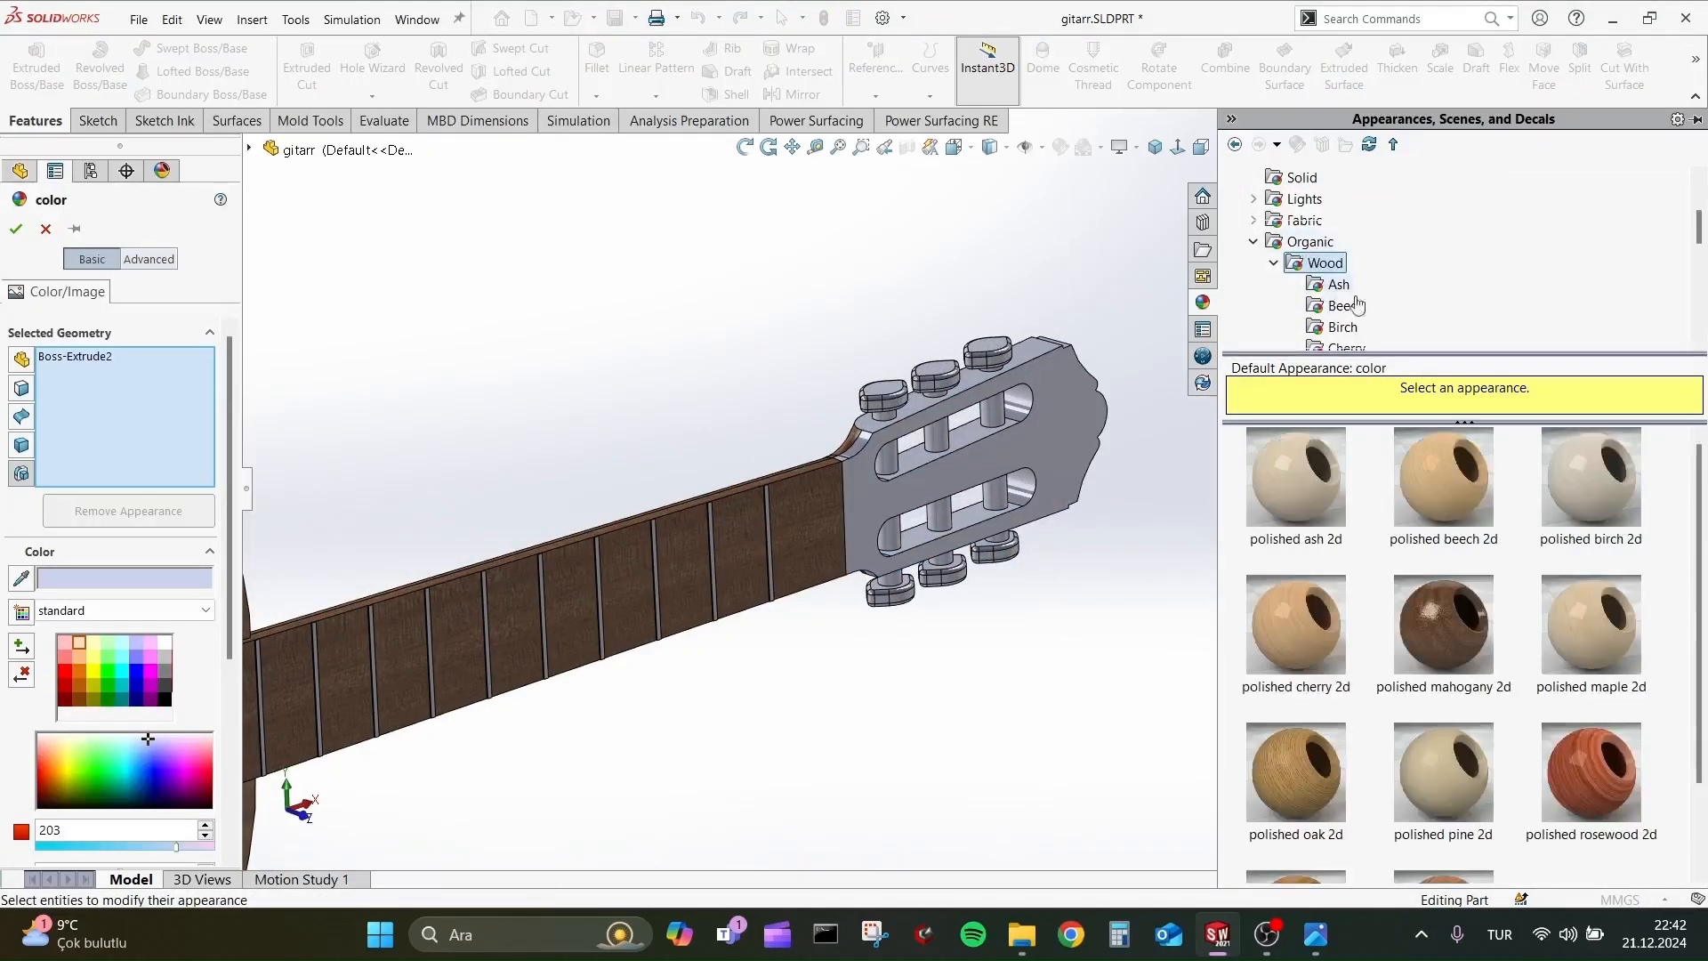
scroll(1464, 623, "down", 2)
left_click(1442, 521)
left_click(1579, 654)
left_click(1446, 788)
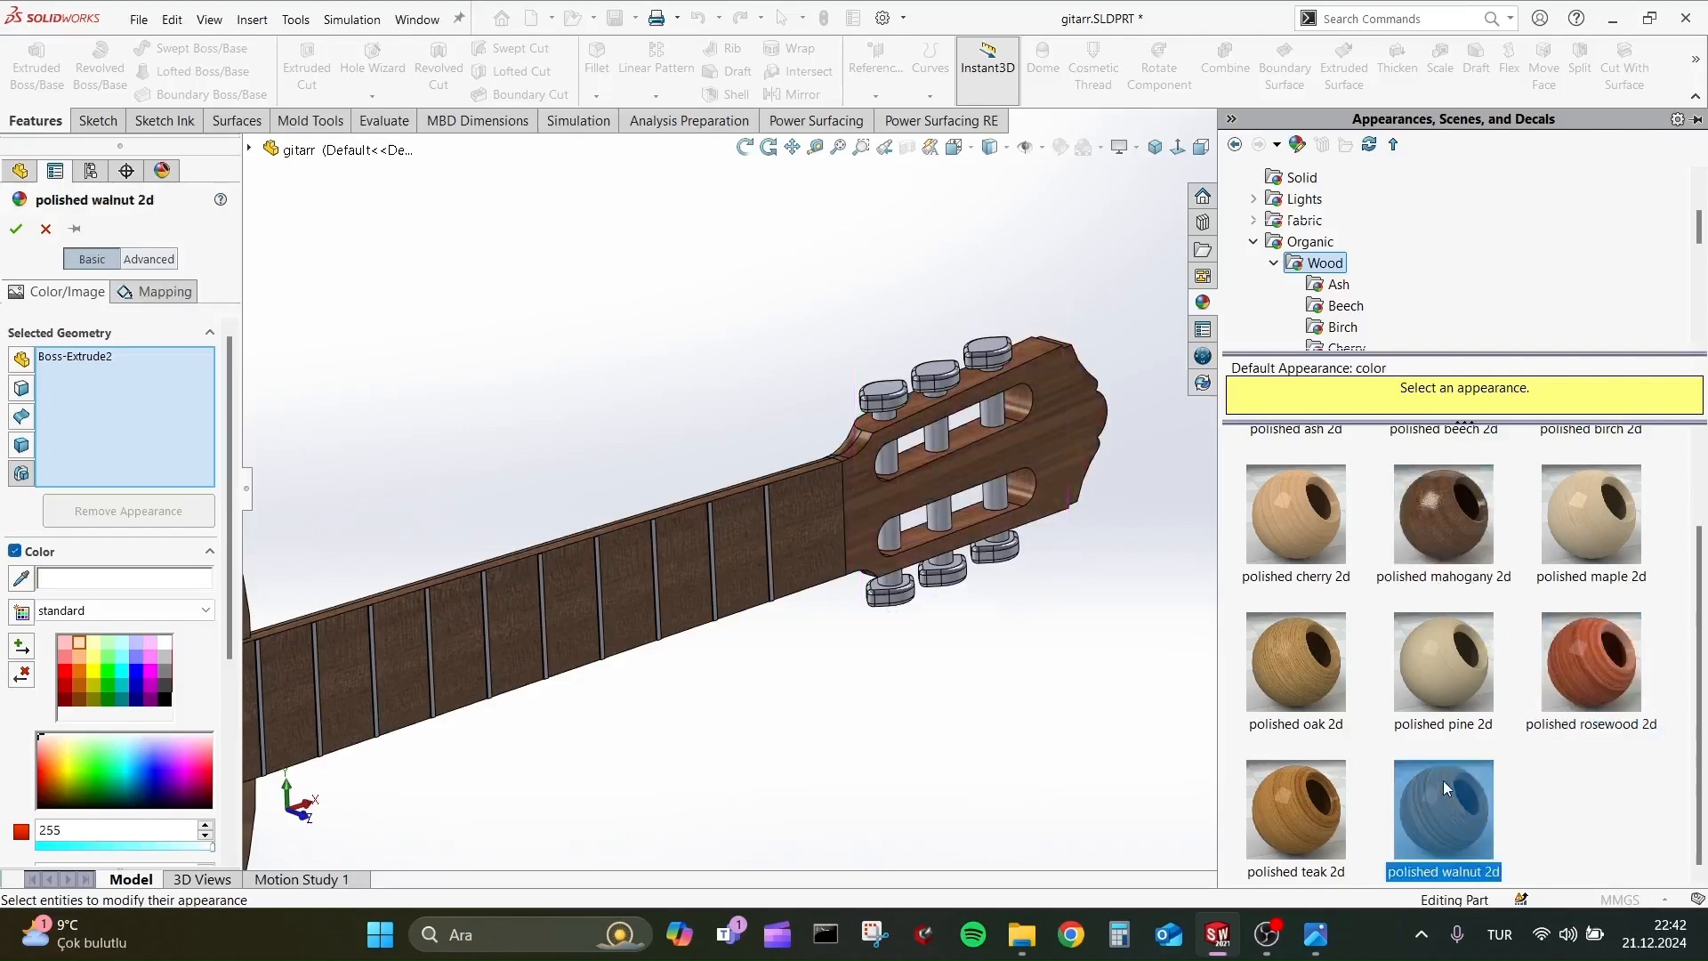
left_click(1446, 518)
scroll(1501, 549, "up", 1)
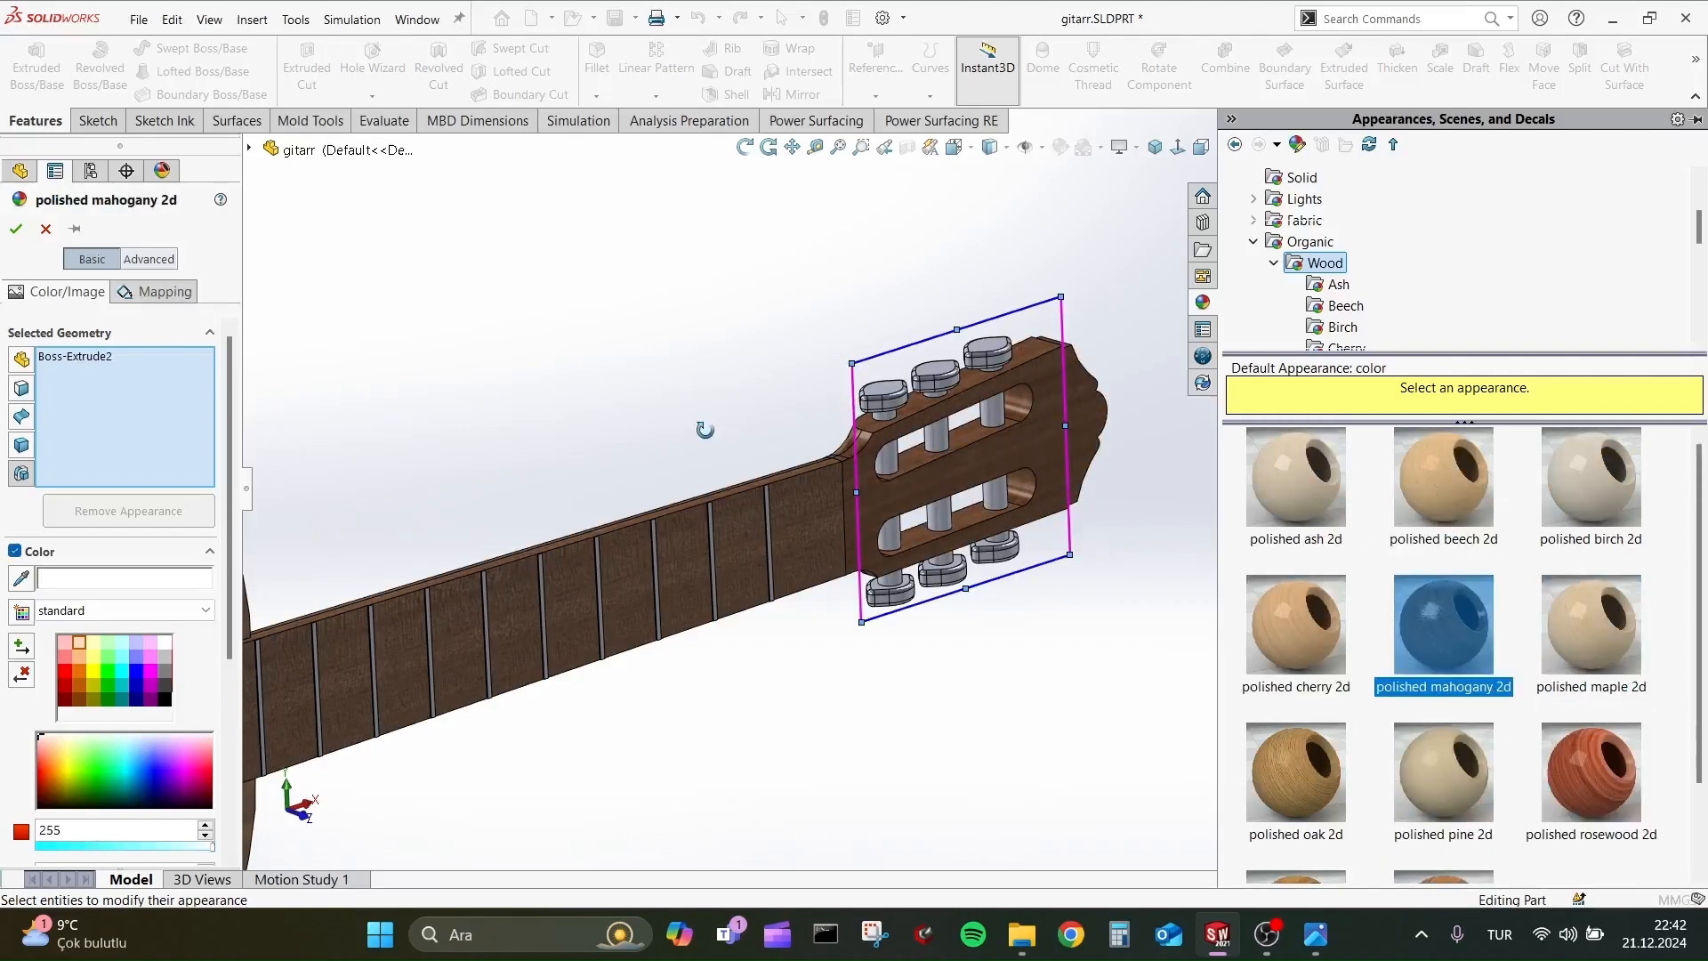
left_click(16, 229)
Try light grey satin finish plastic on the tuner posts, Boss-Extrude7, and apply the shiny cream wax appearance to them instead.
scroll(1154, 495, "down", 2)
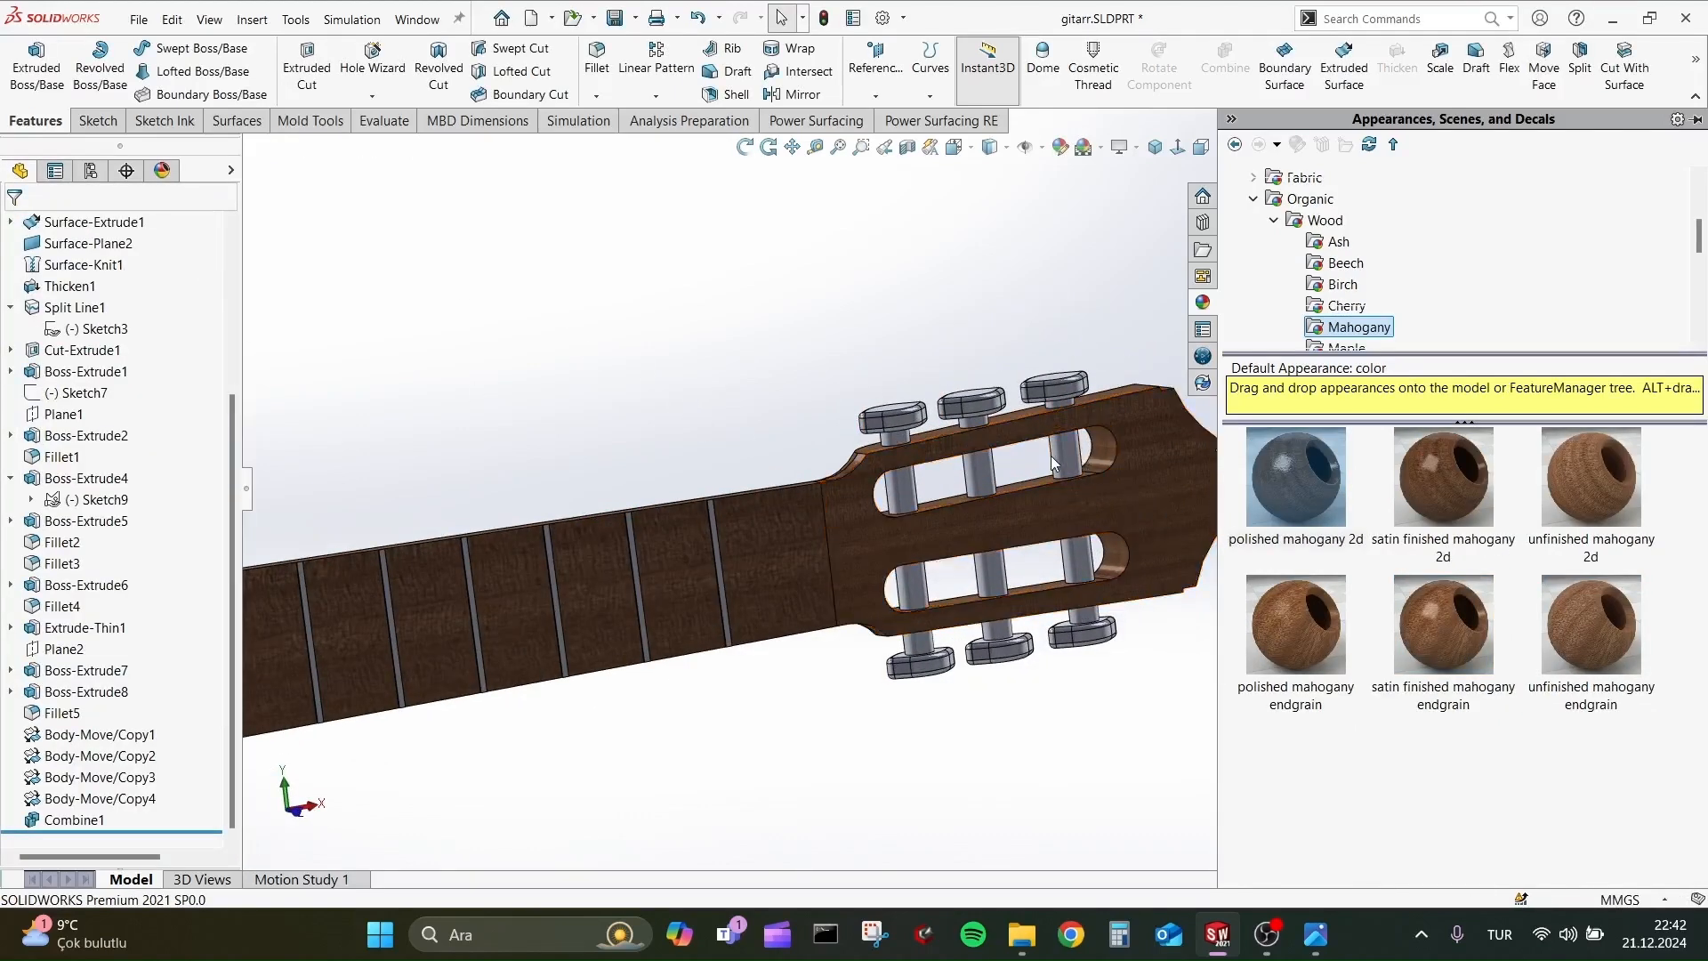
middle_click_drag(712, 486, 737, 595)
scroll(639, 547, "up", 4)
scroll(938, 503, "down", 2)
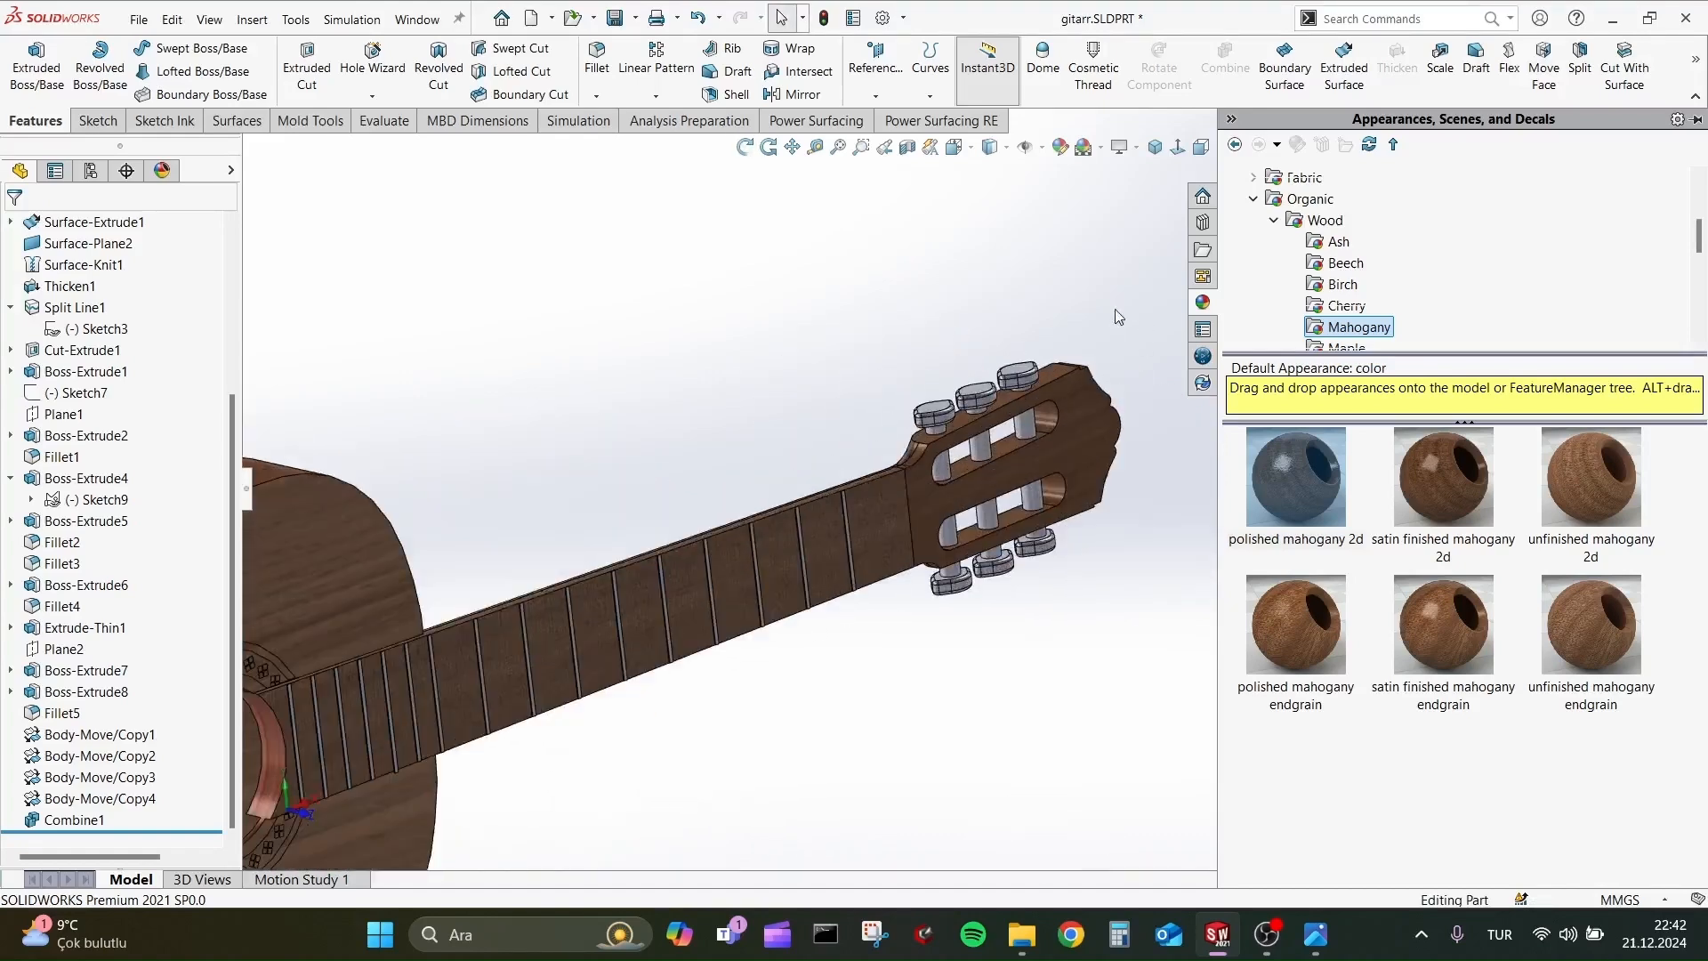
scroll(1032, 470, "down", 3)
left_click(1025, 466)
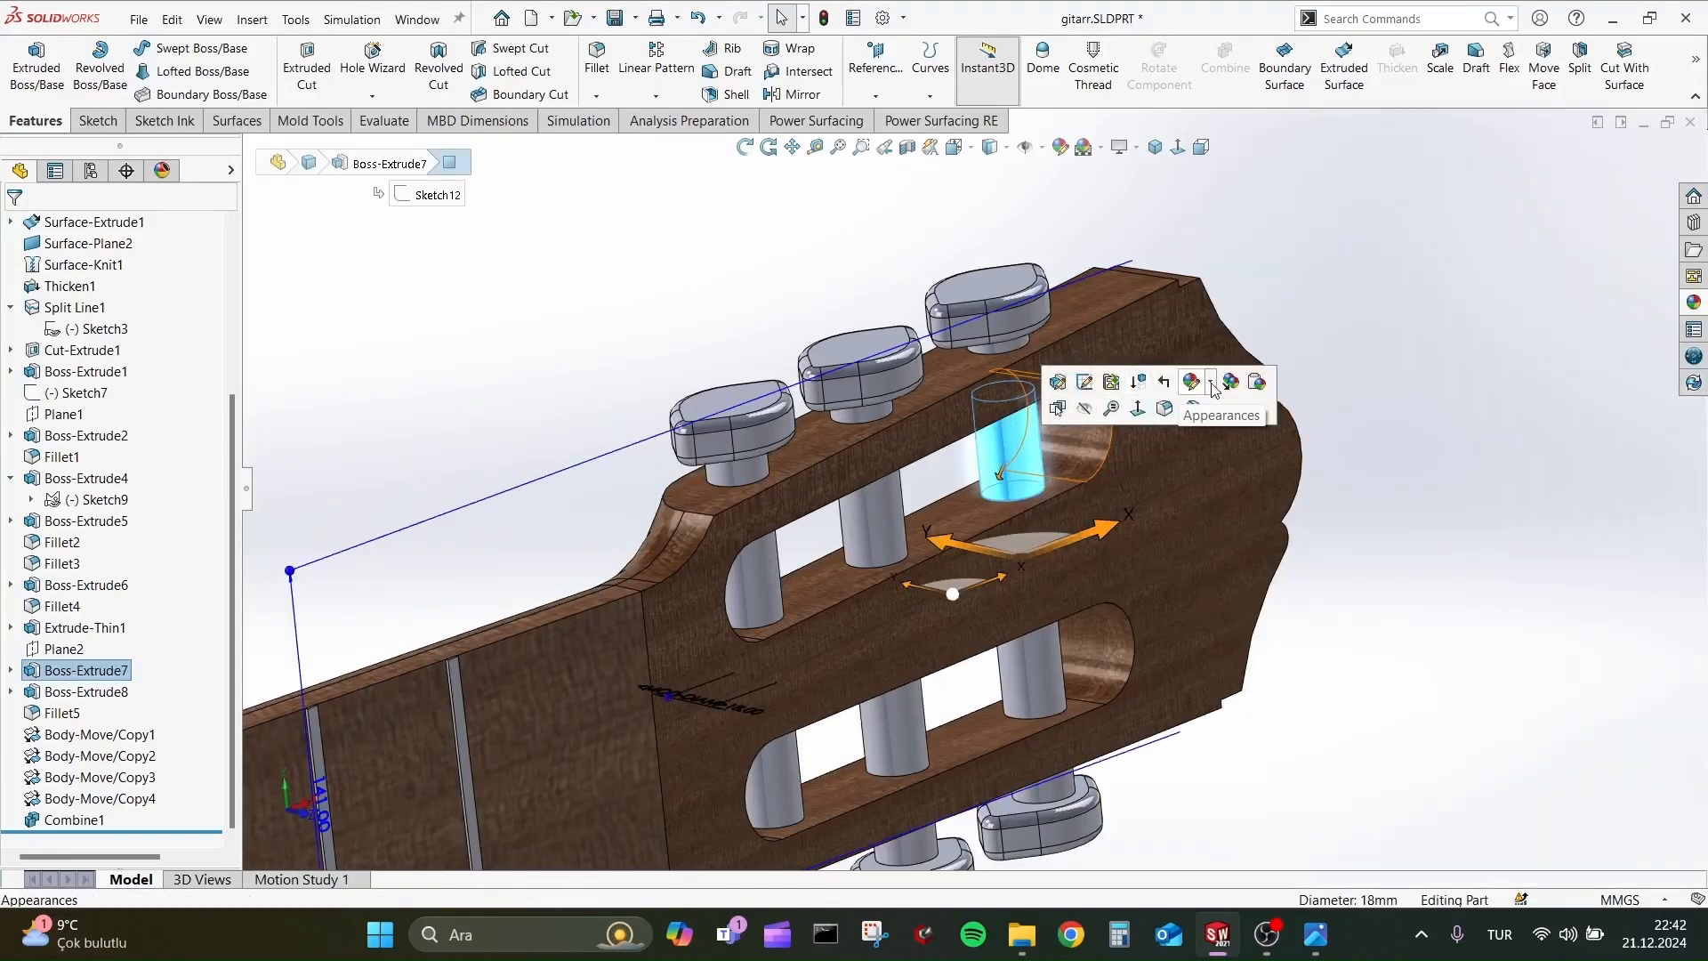
left_click(1212, 384)
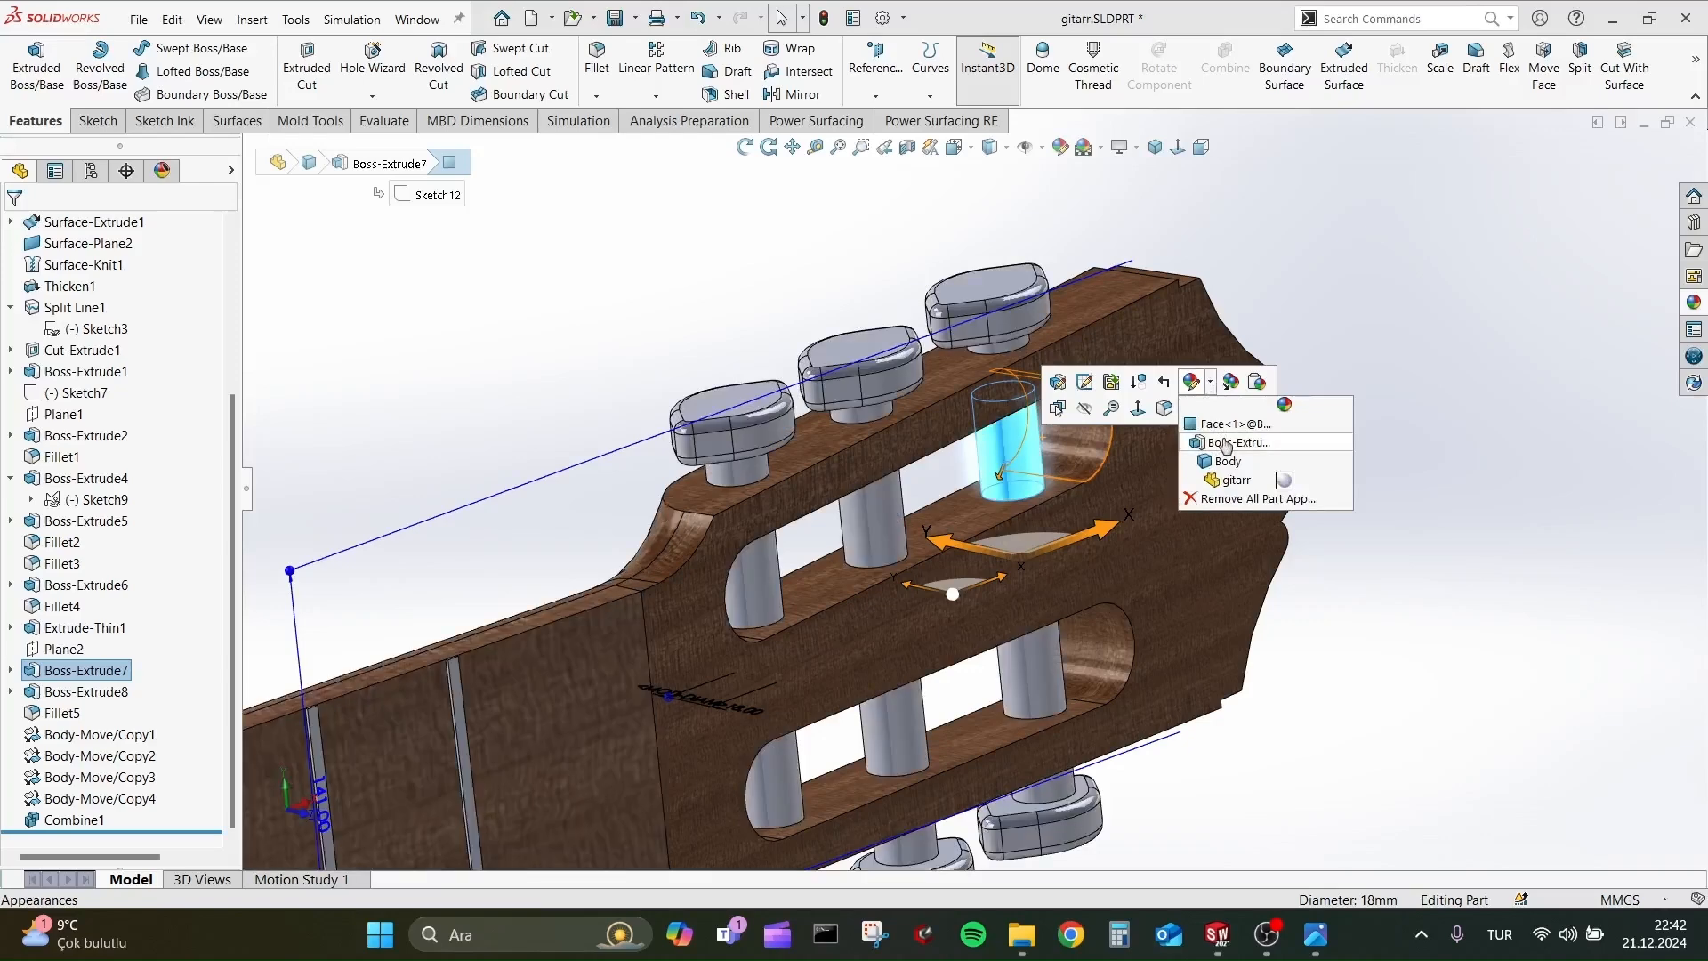
left_click(1236, 443)
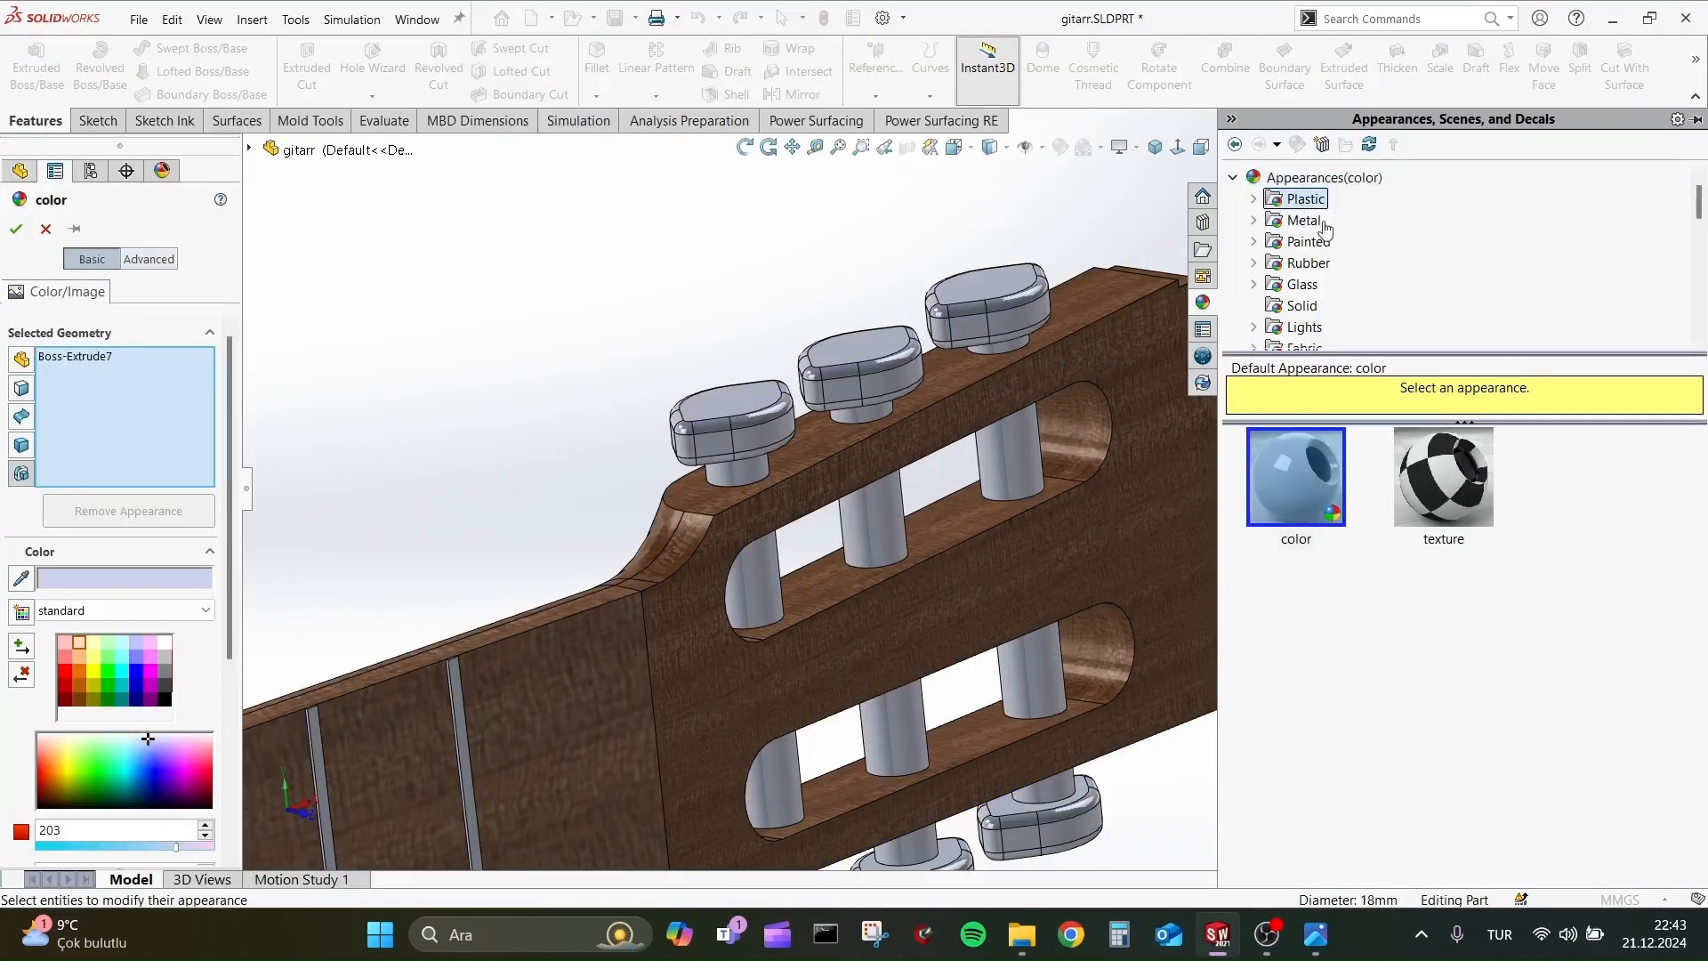
left_click(1445, 623)
left_click(1277, 765)
scroll(1334, 774, "down", 1)
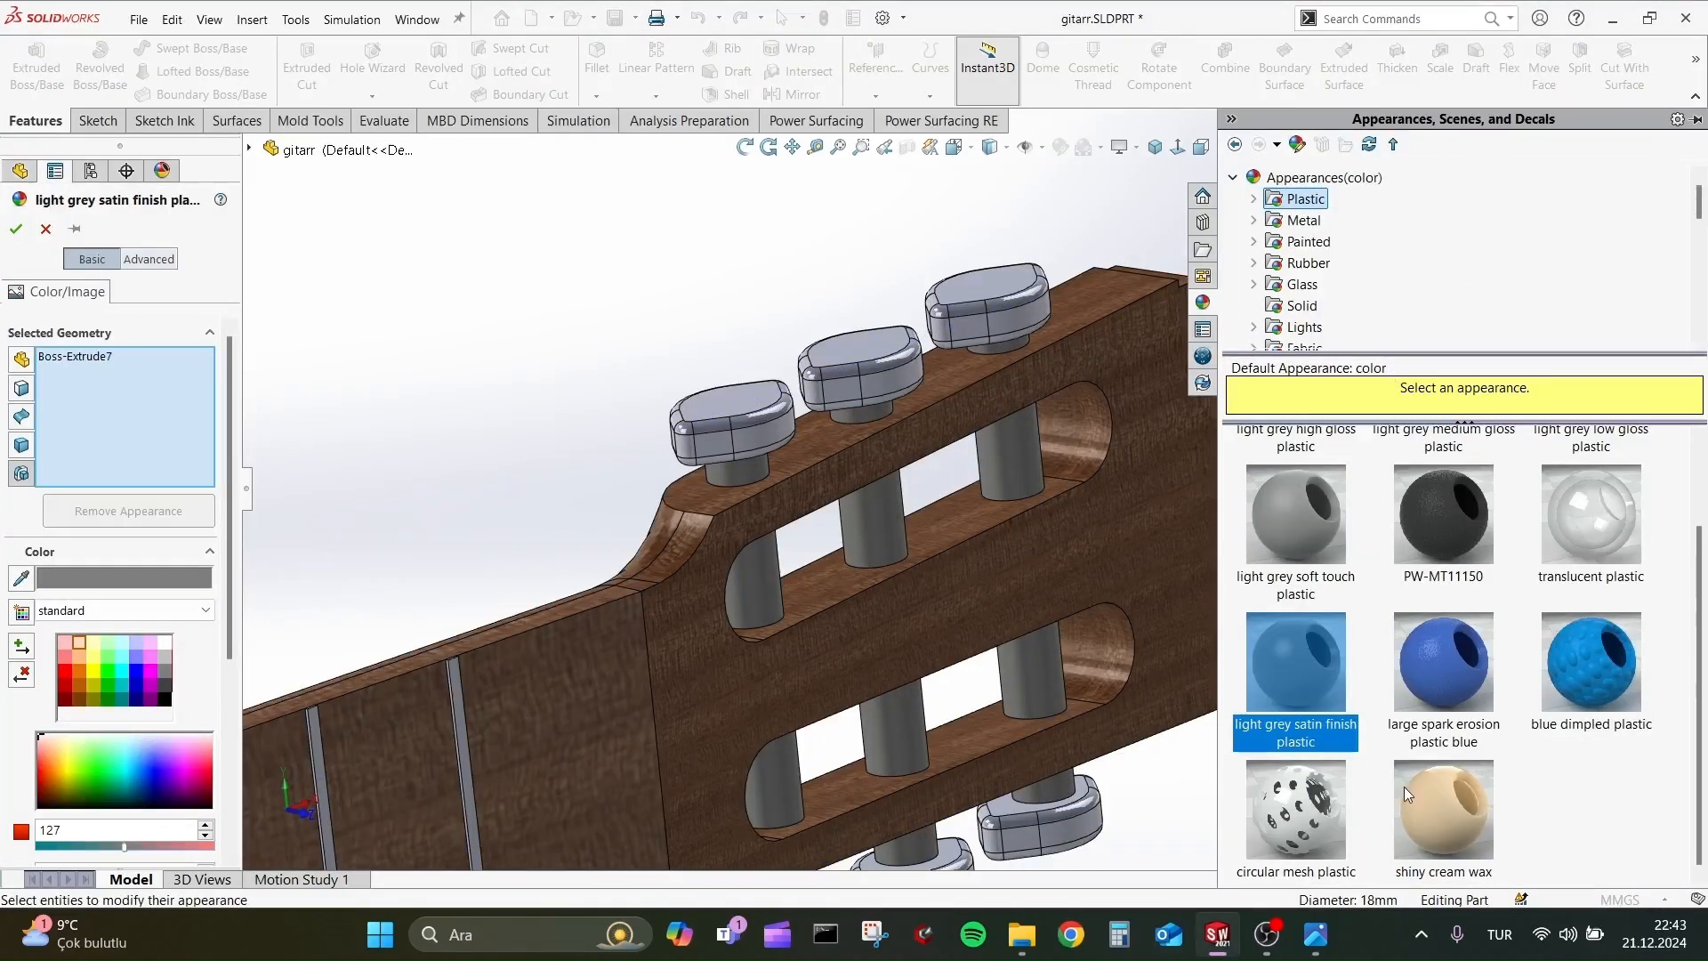
left_click(1404, 787)
left_click(15, 230)
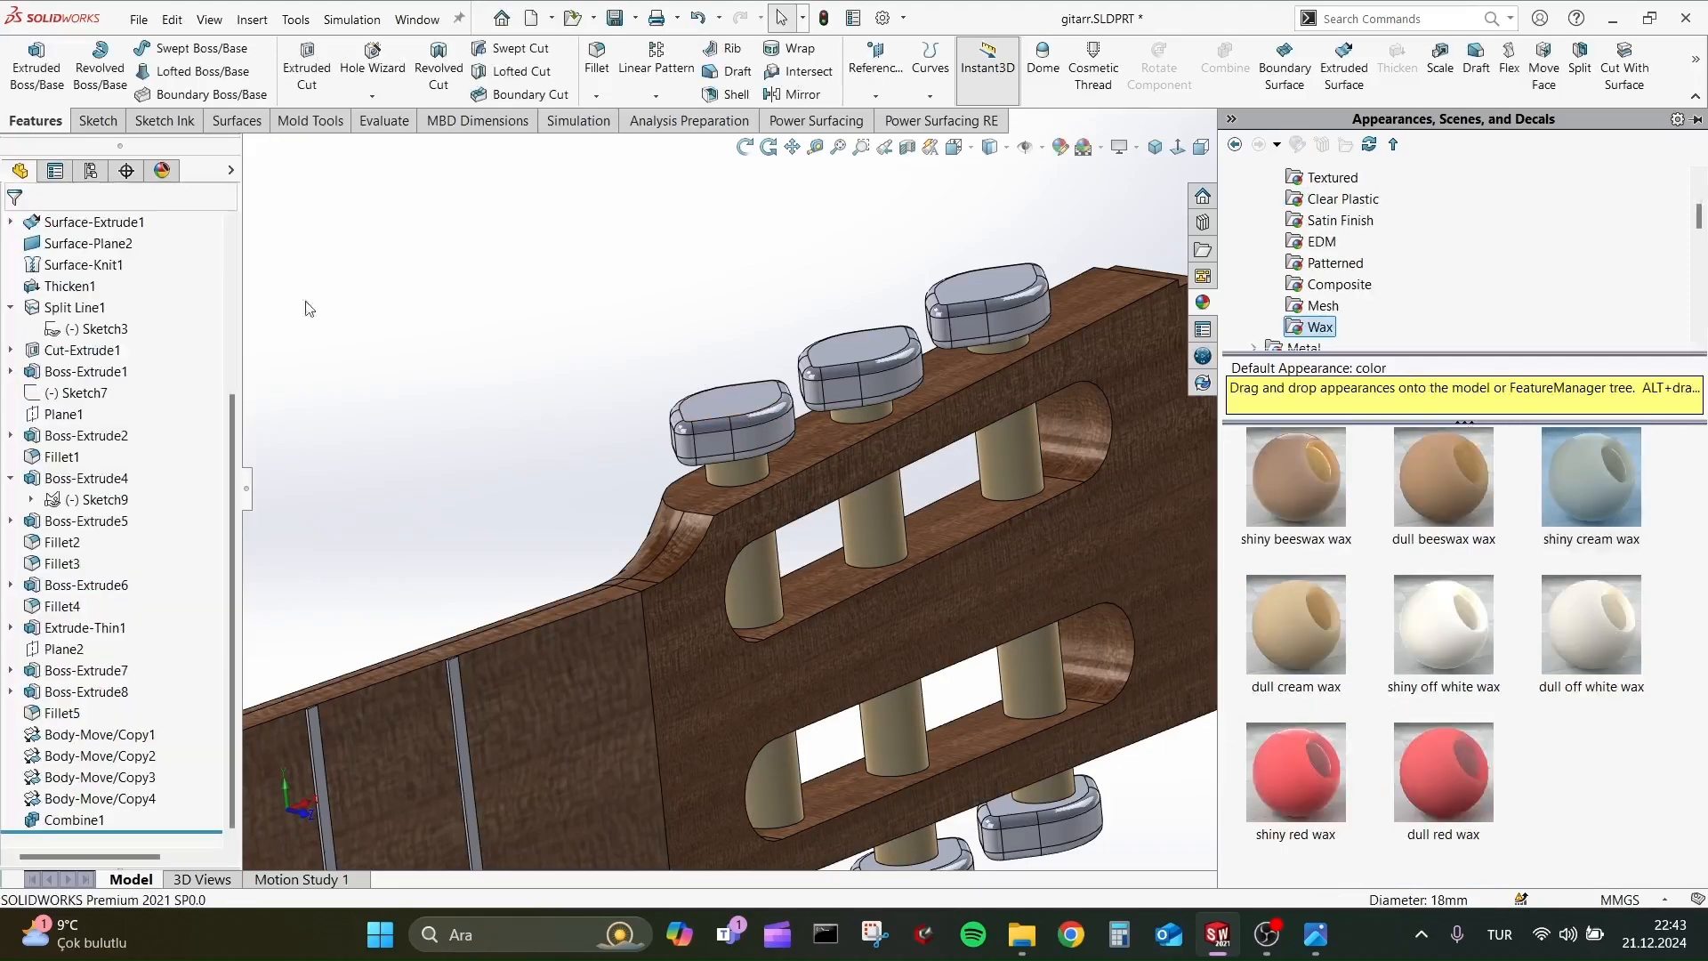
Apply a brown wood appearance to the bridge feature Boss-Extrude4.
left_click(724, 294)
scroll(628, 374, "up", 8)
scroll(671, 596, "down", 2)
middle_click_drag(671, 596, 632, 608)
scroll(576, 633, "up", 1)
scroll(577, 633, "down", 2)
left_click(542, 561)
left_click(92, 478)
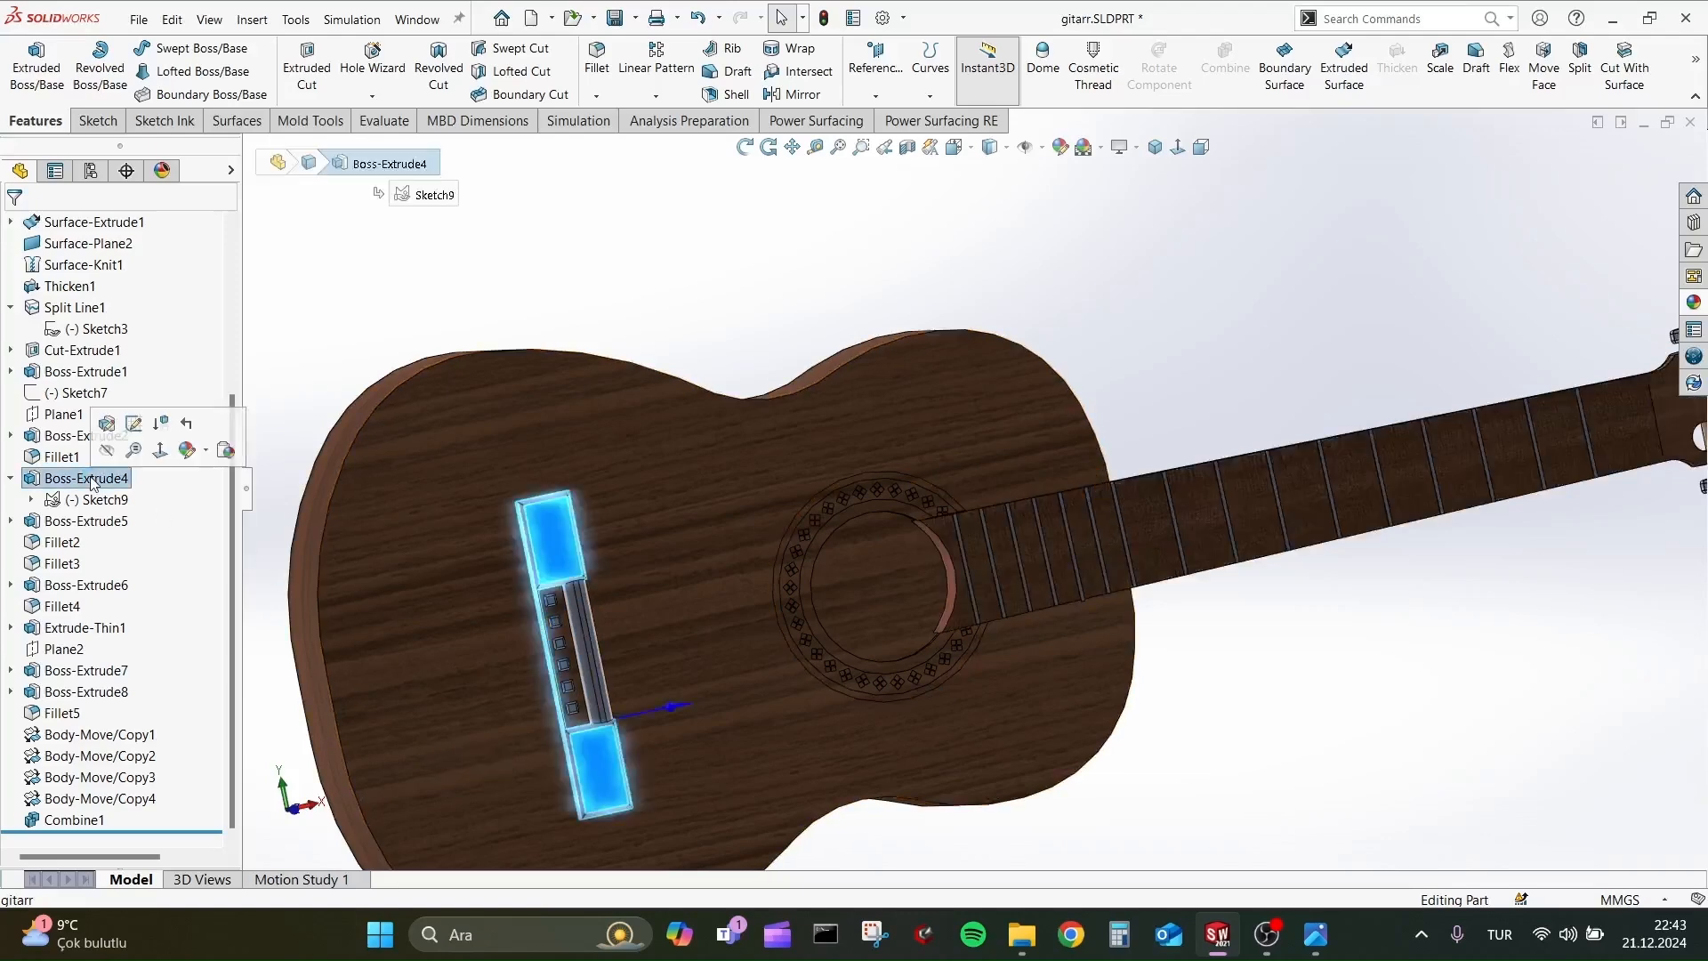
left_click(205, 451)
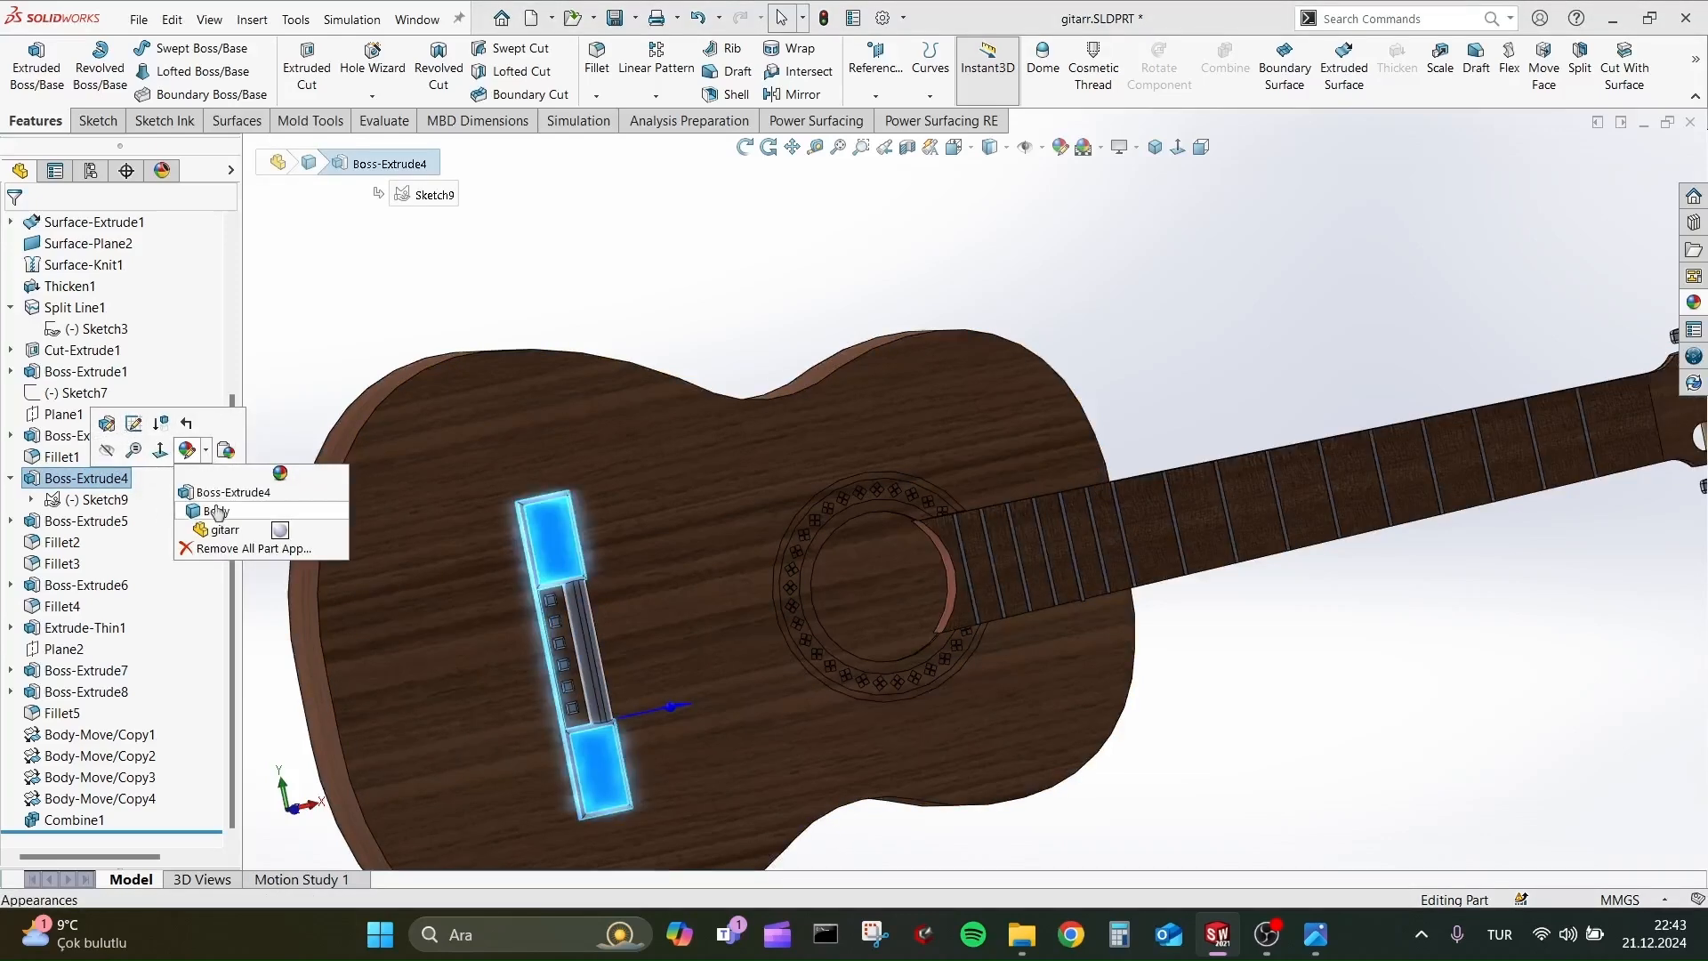
left_click(217, 512)
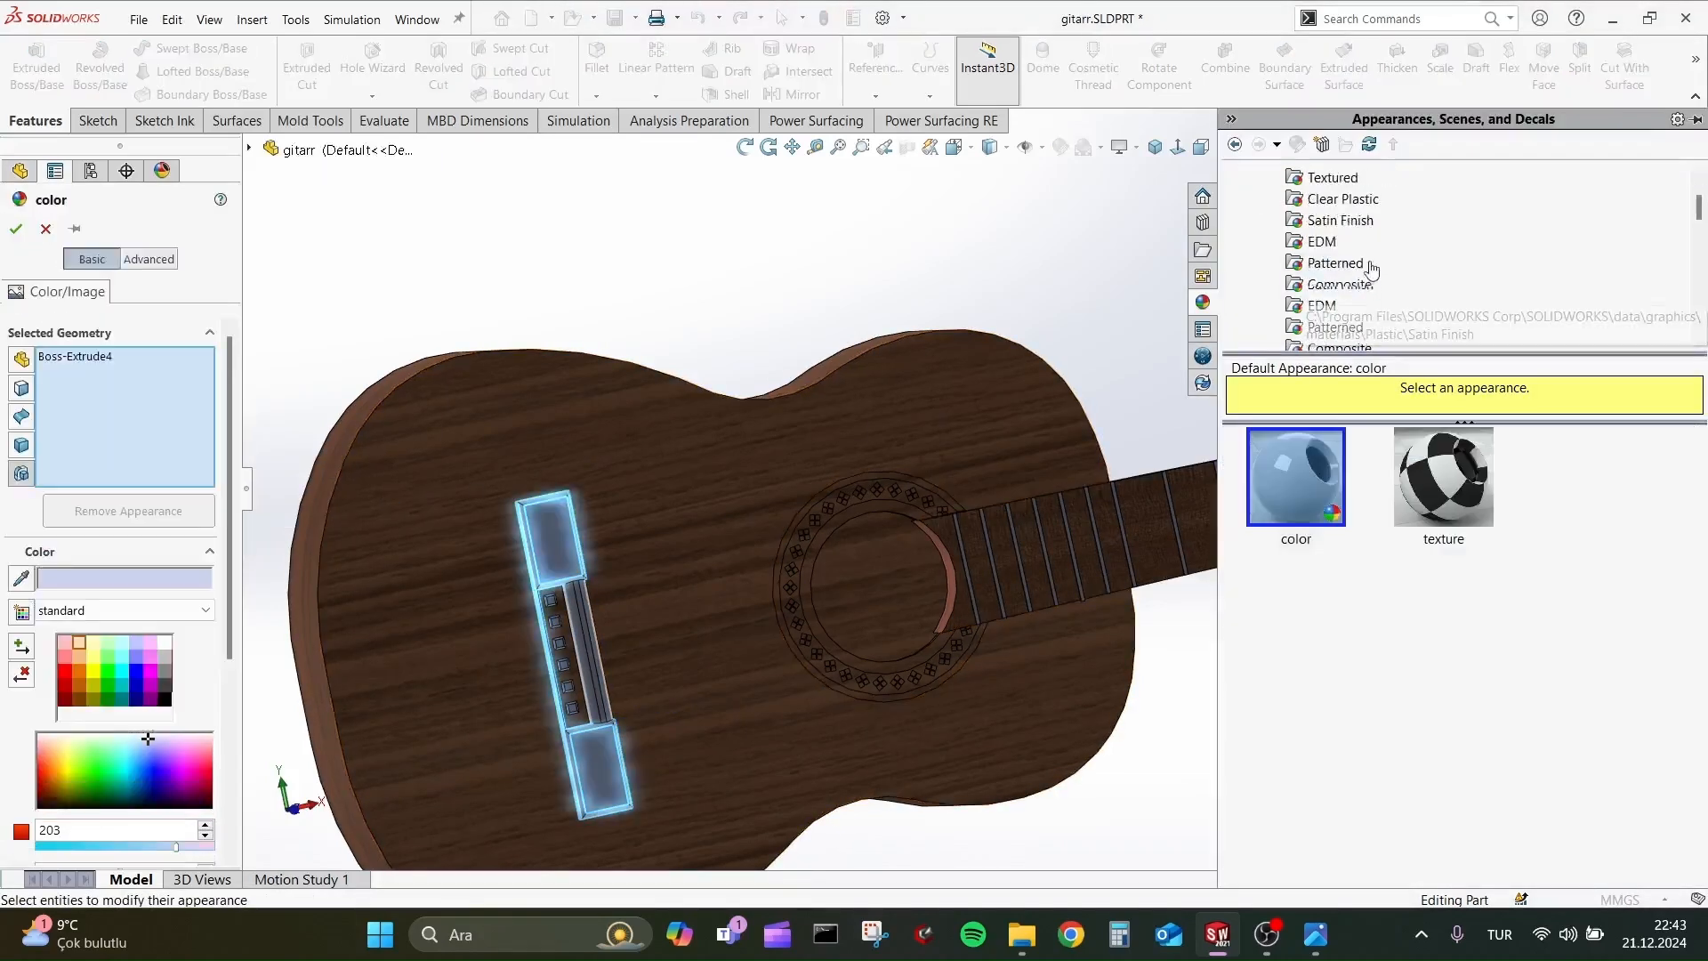
left_click(1325, 327)
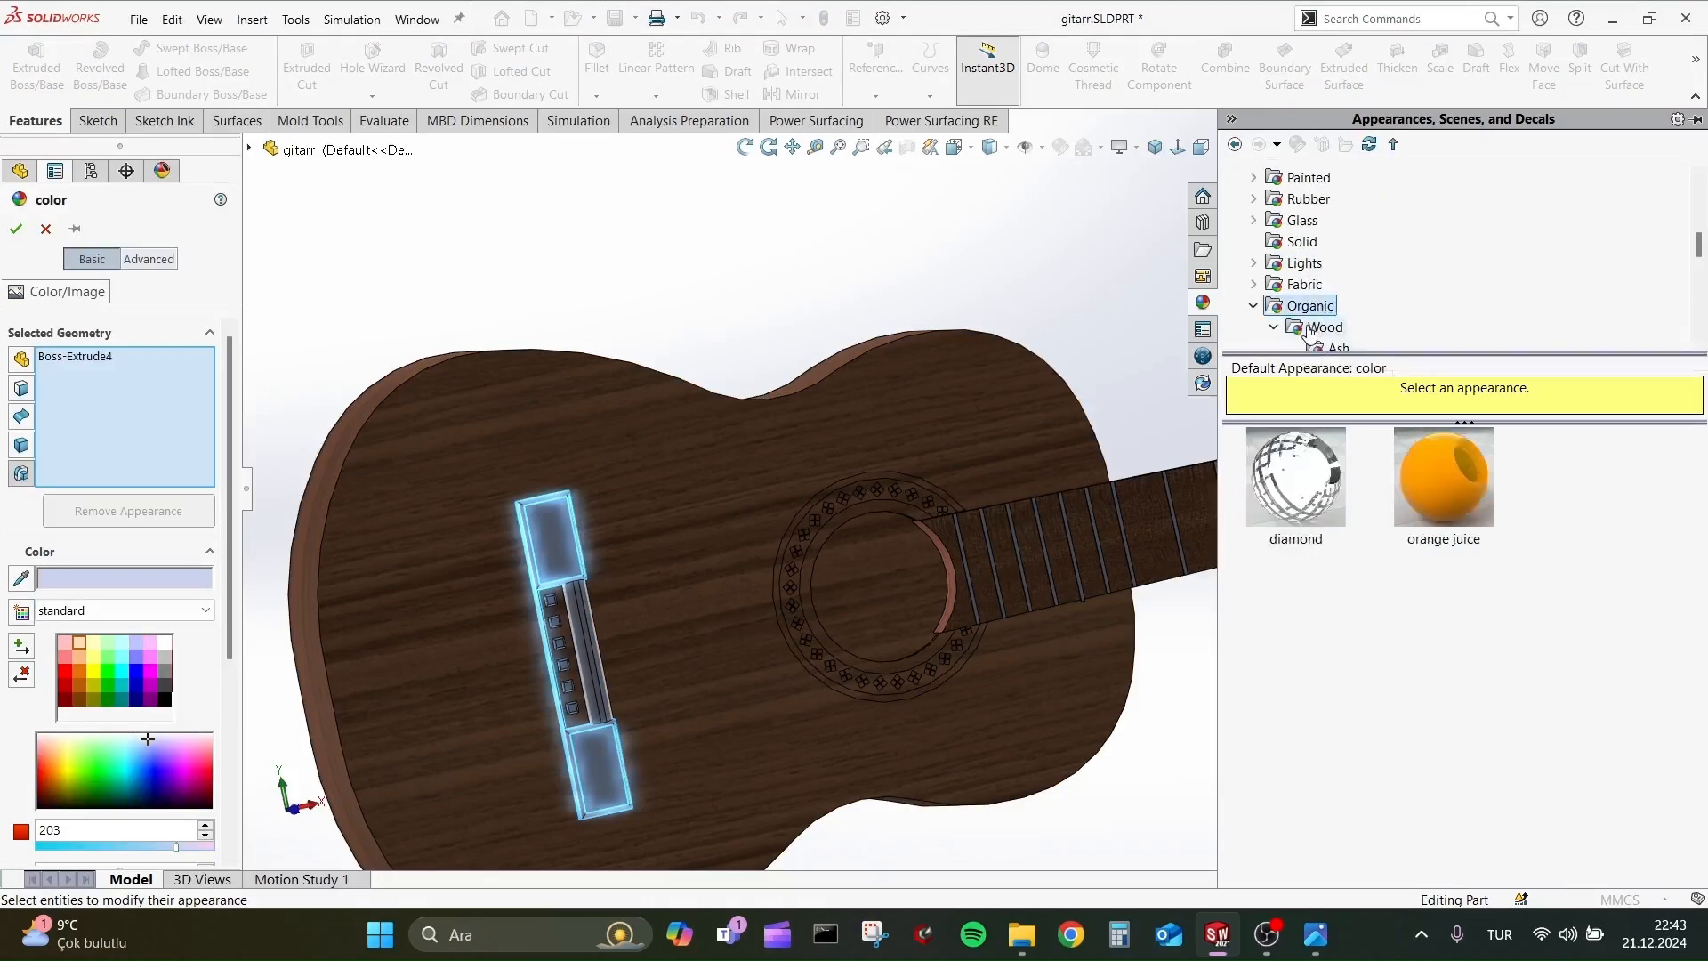
left_click(1456, 513)
left_click(16, 228)
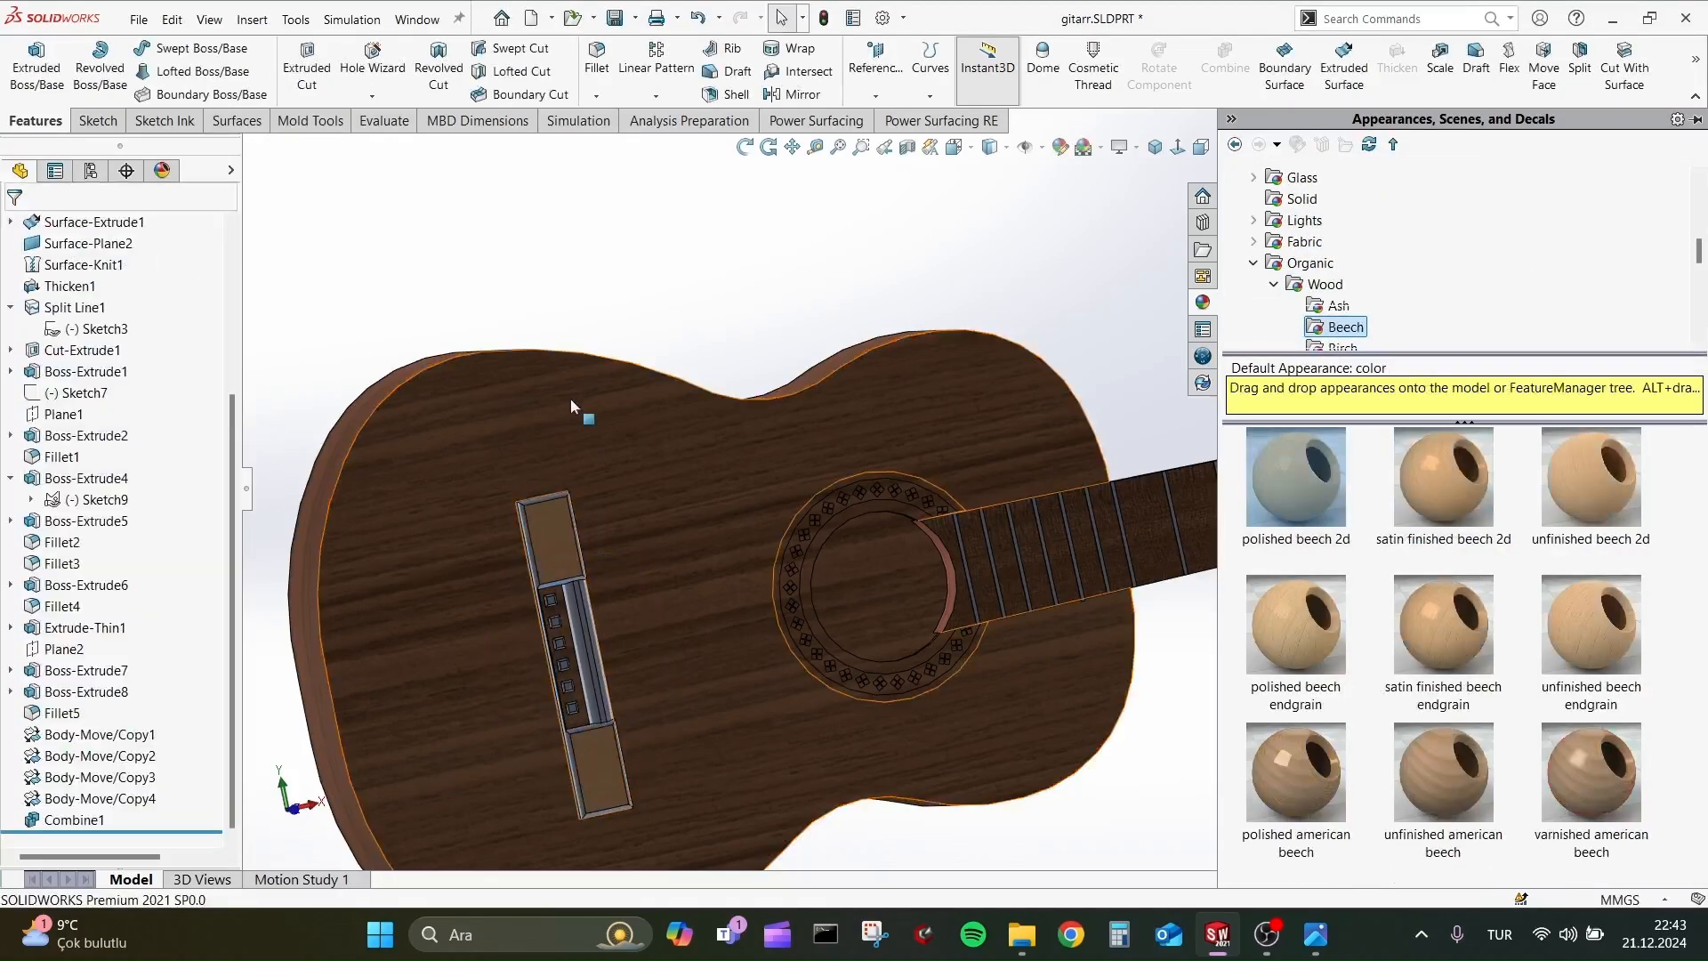
Apply the Oriented Strand Board (OSB) appearance to the bridge's rounded saddle feature Fillet2.
left_click(62, 456)
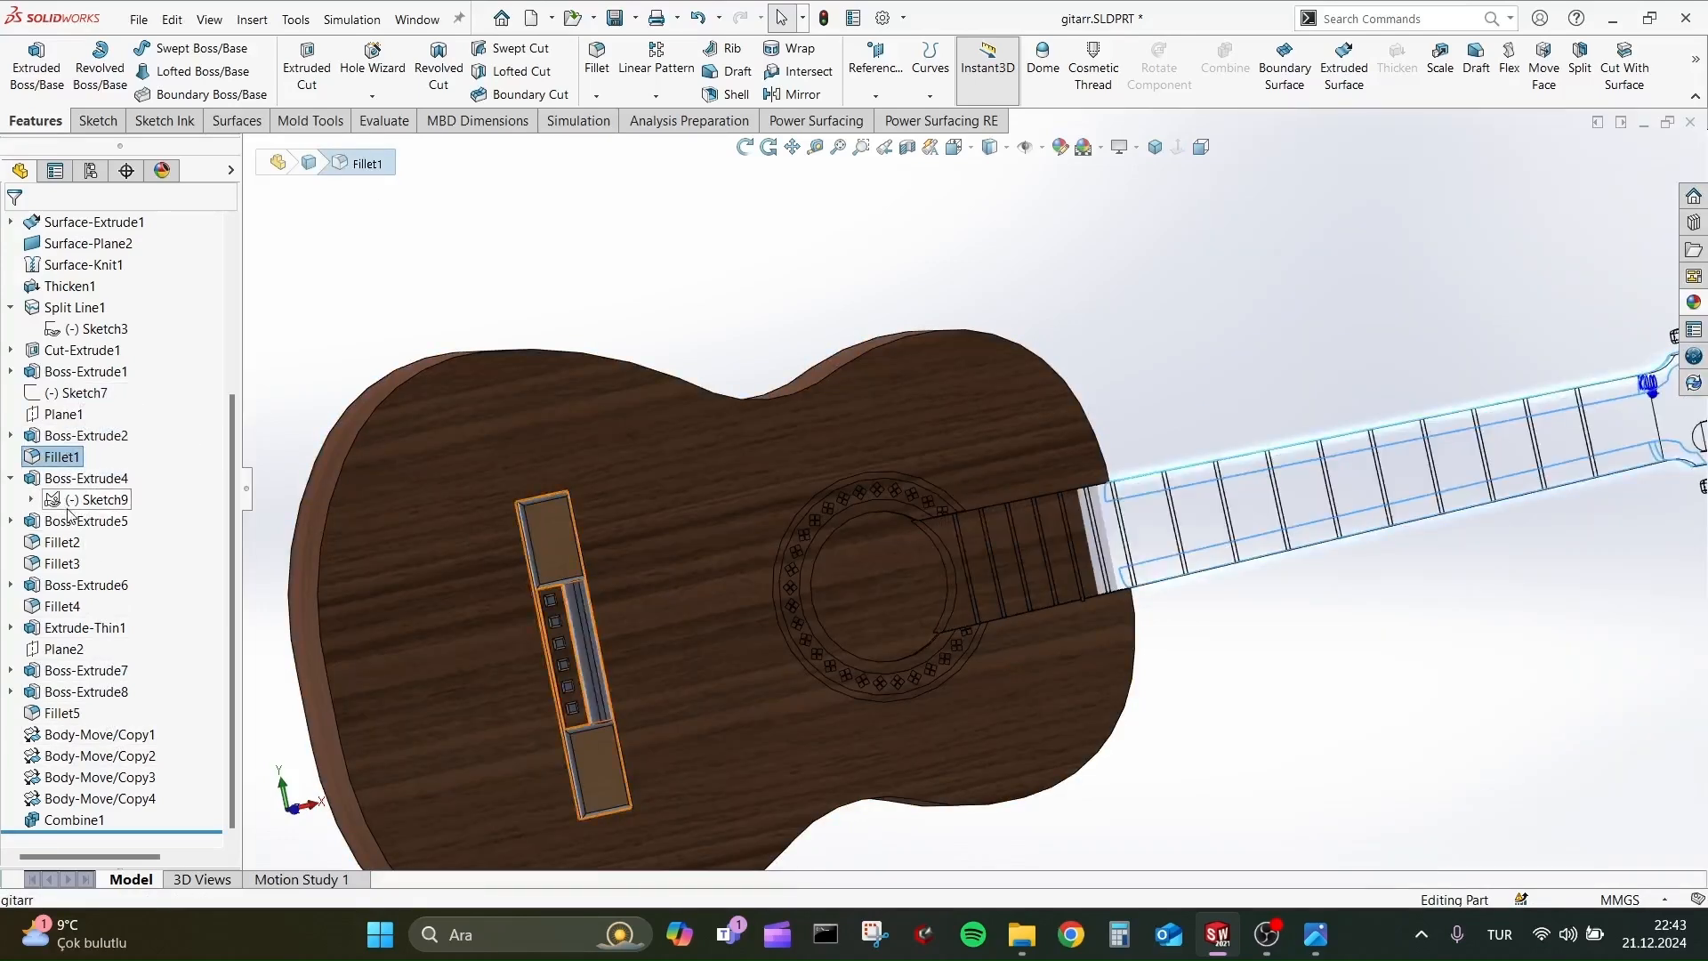
left_click(59, 542)
left_click(127, 509)
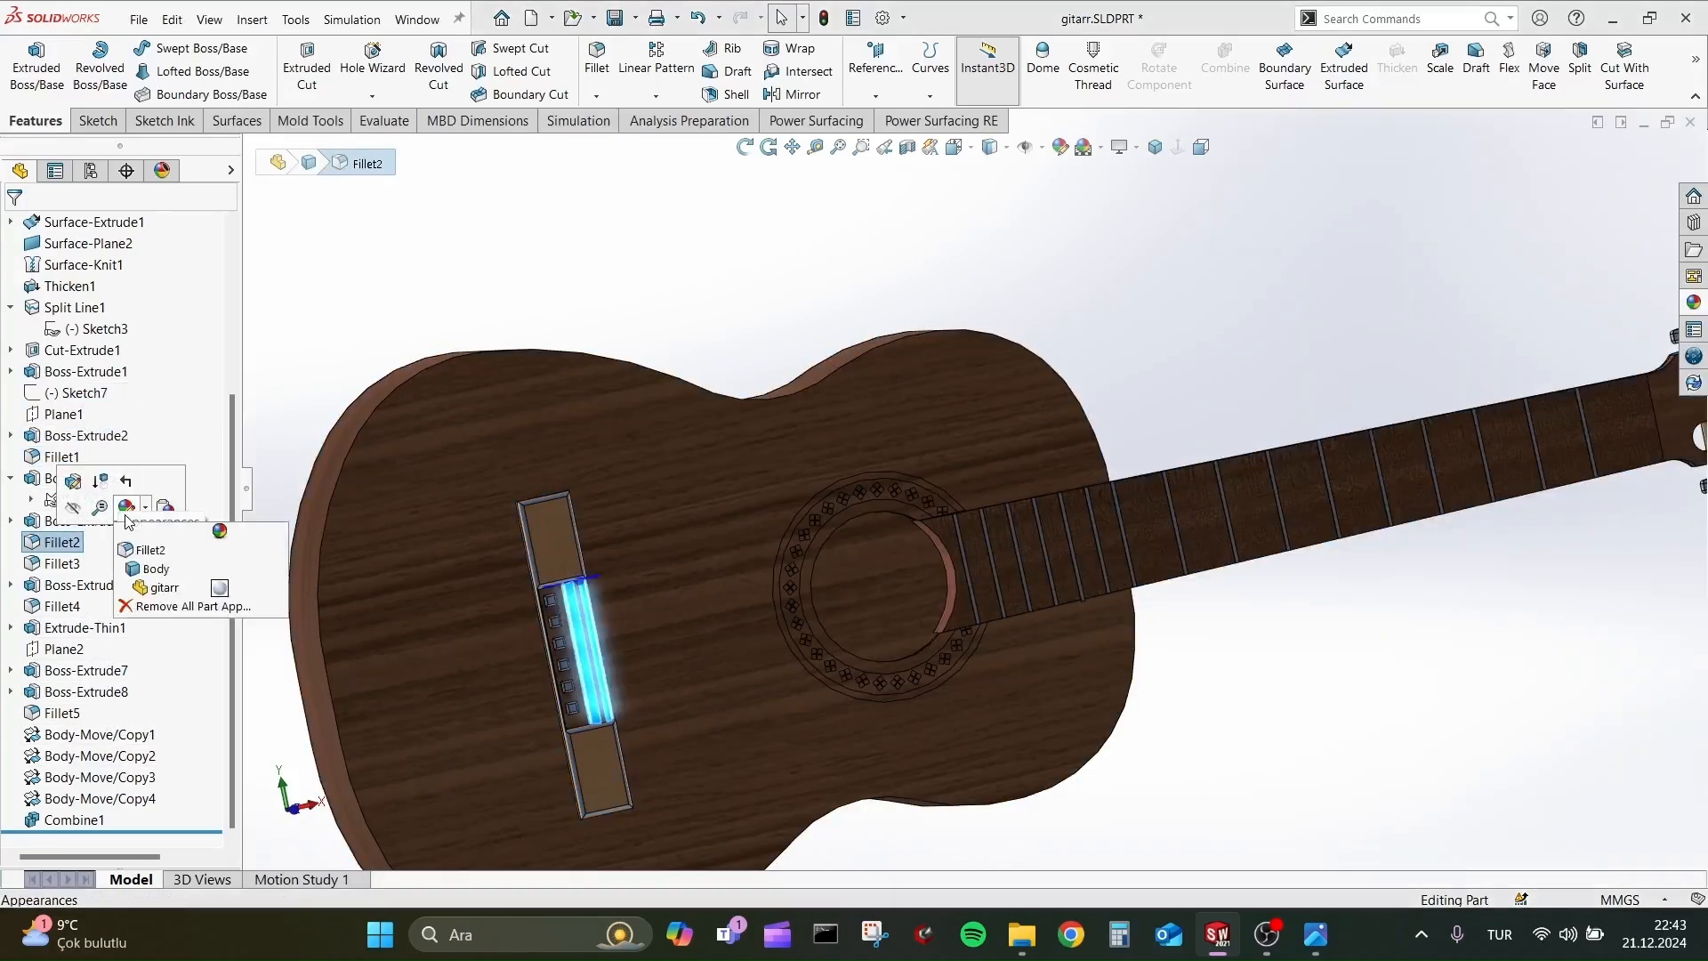
left_click(151, 550)
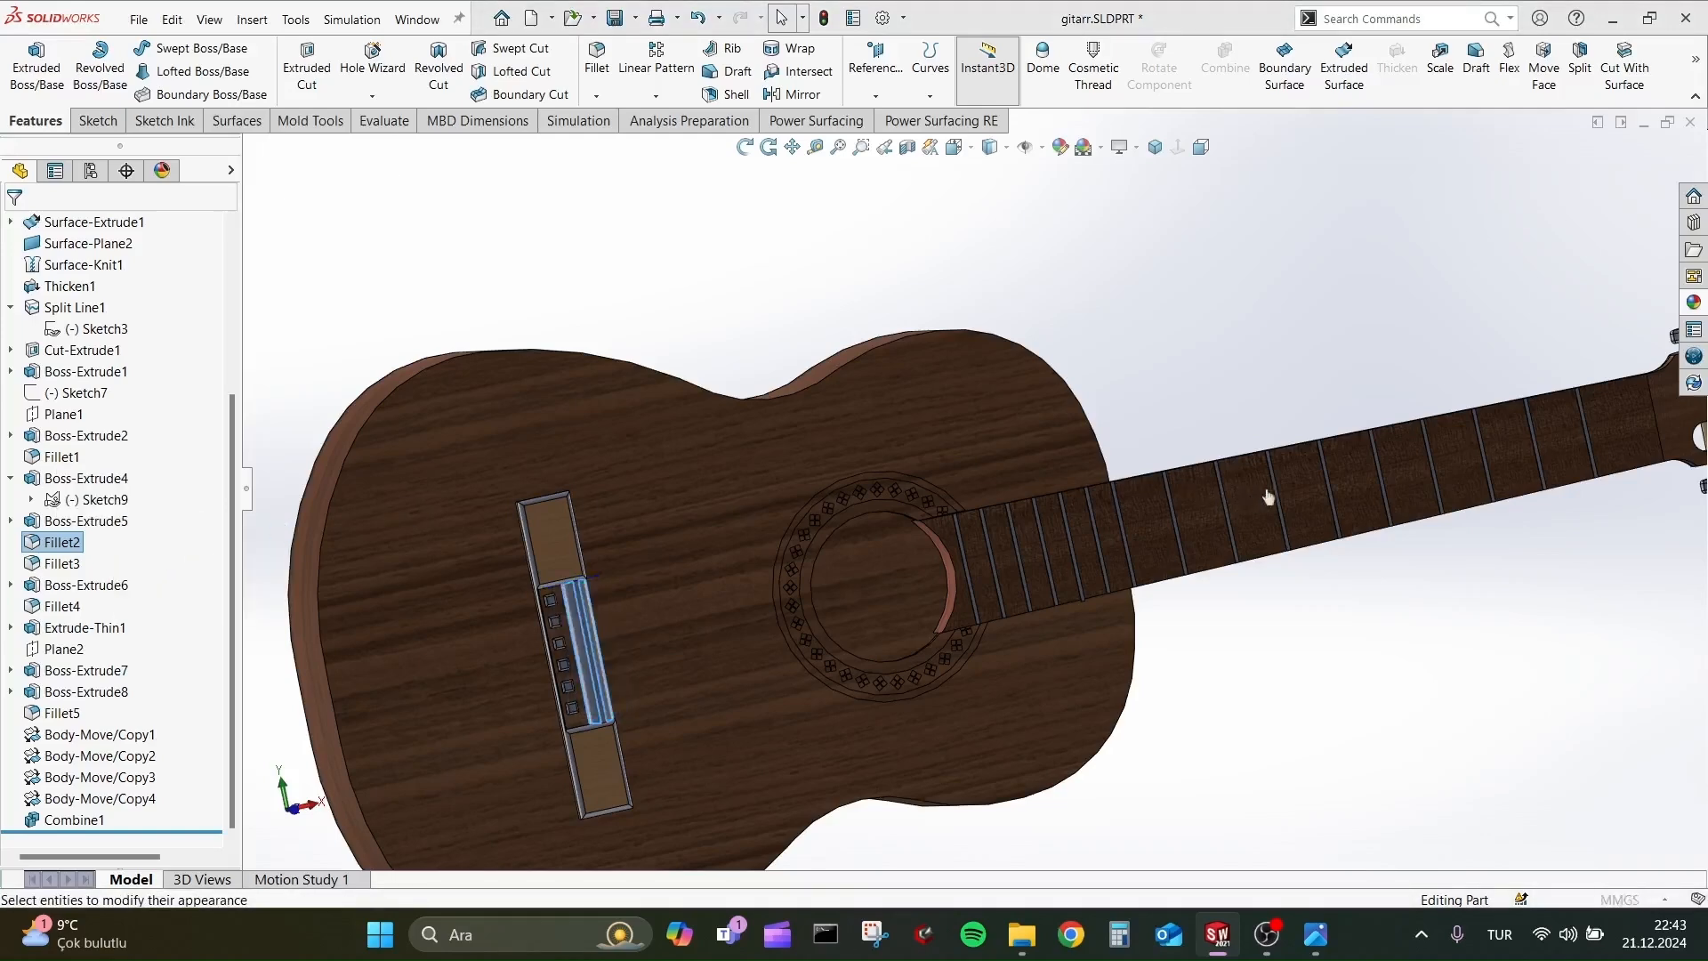
left_click(1389, 241)
left_click(1296, 476)
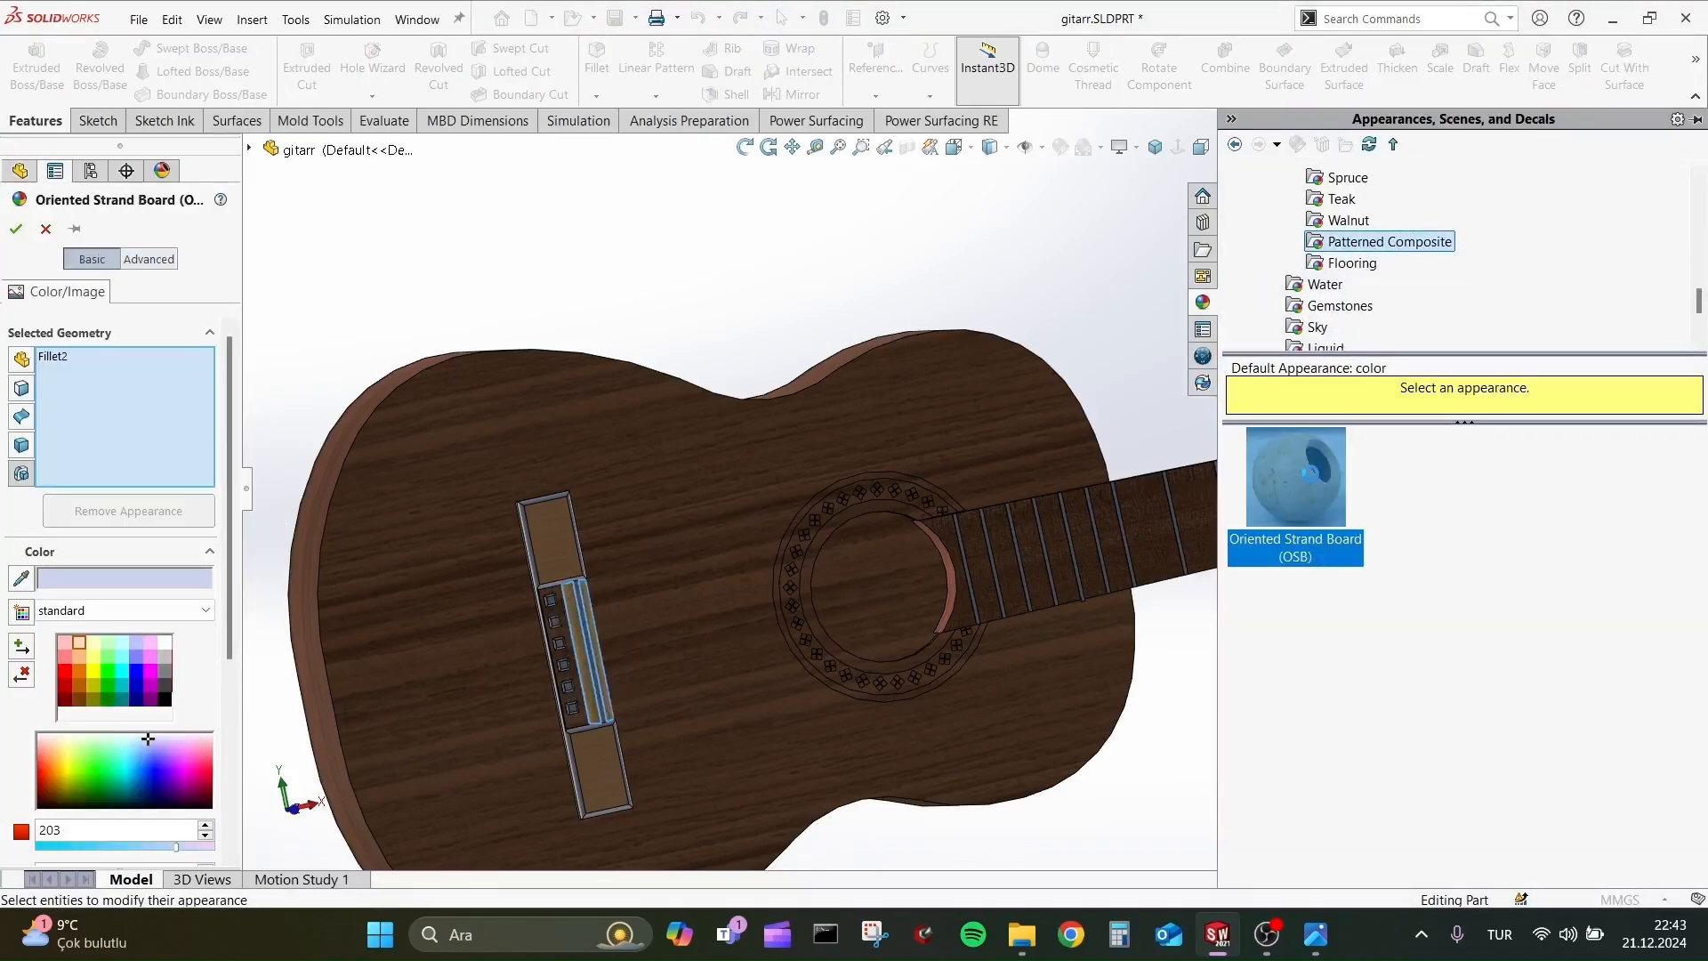
scroll(338, 591, "down", 2)
left_click(16, 229)
Apply the black textured plastic PW-MT11150 appearance to the bridge edge feature Fillet3.
scroll(1011, 579, "down", 1)
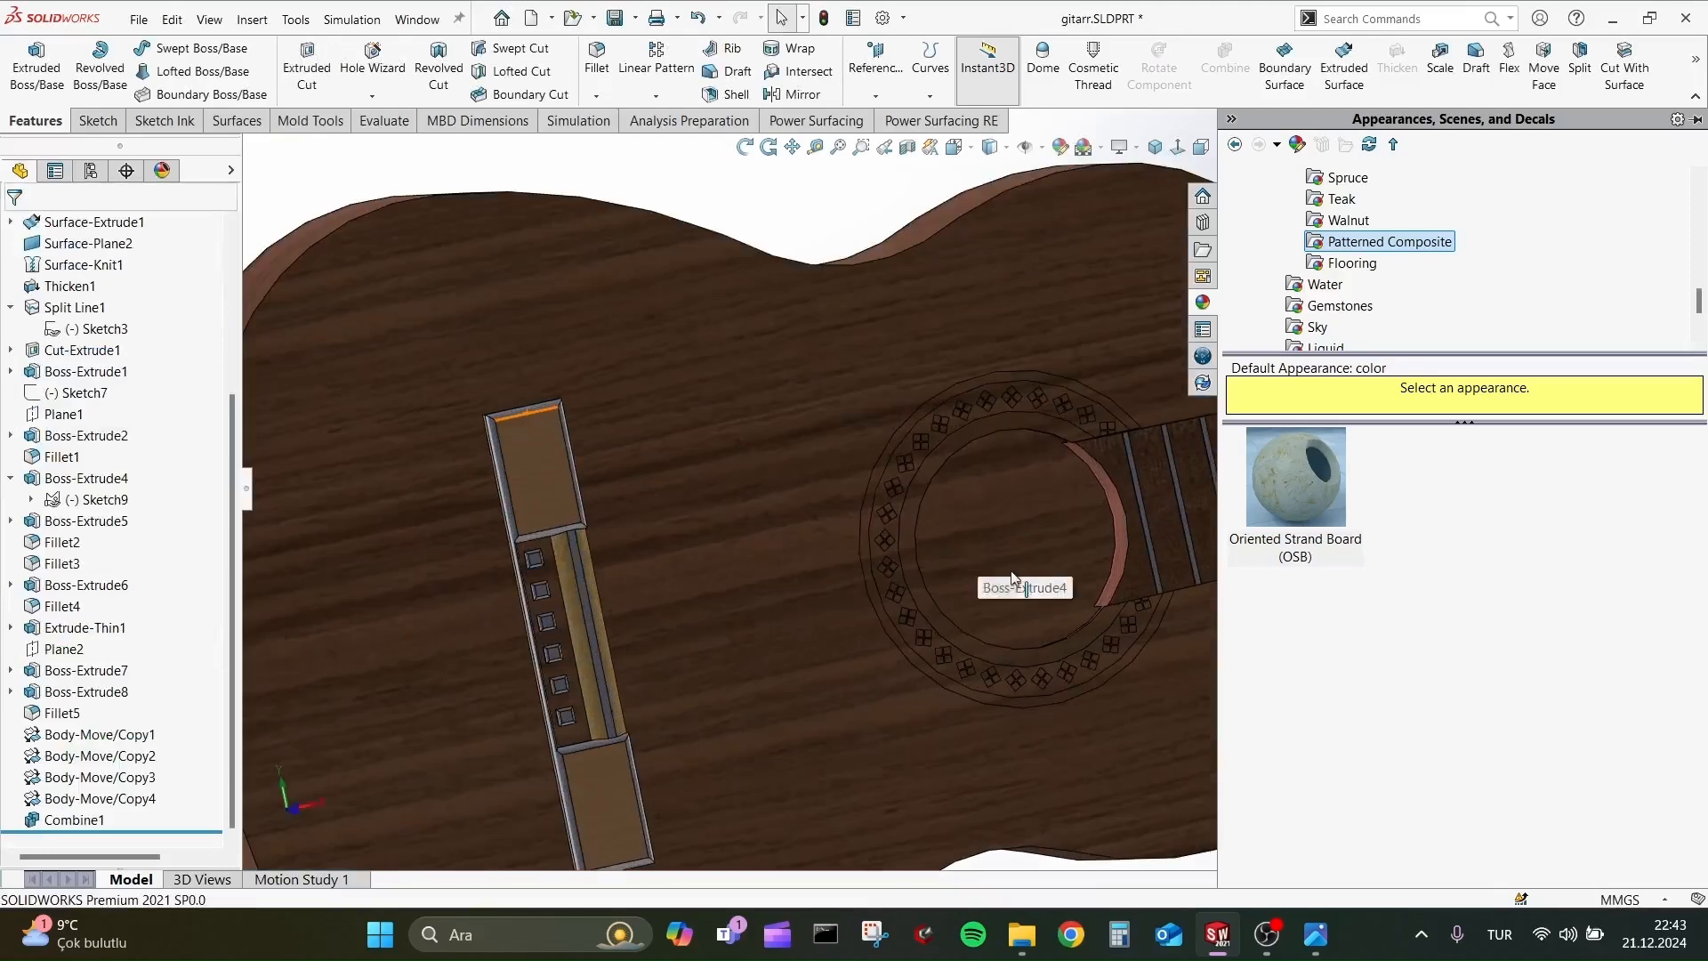
left_click(69, 564)
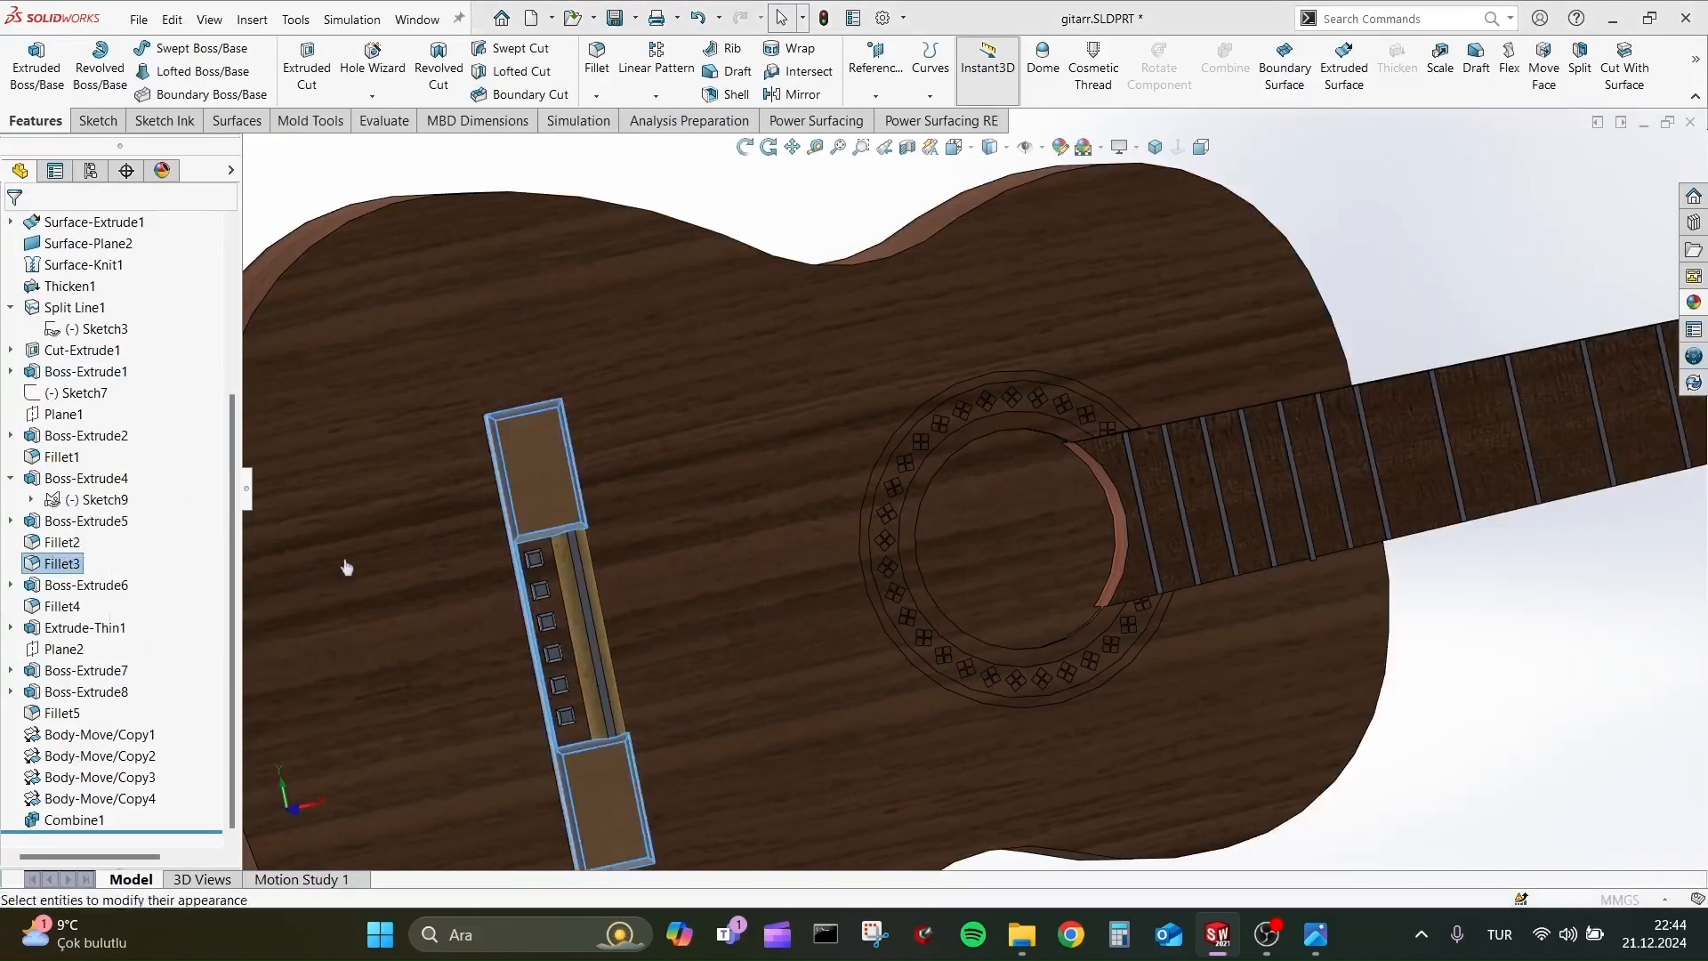
left_click(58, 566)
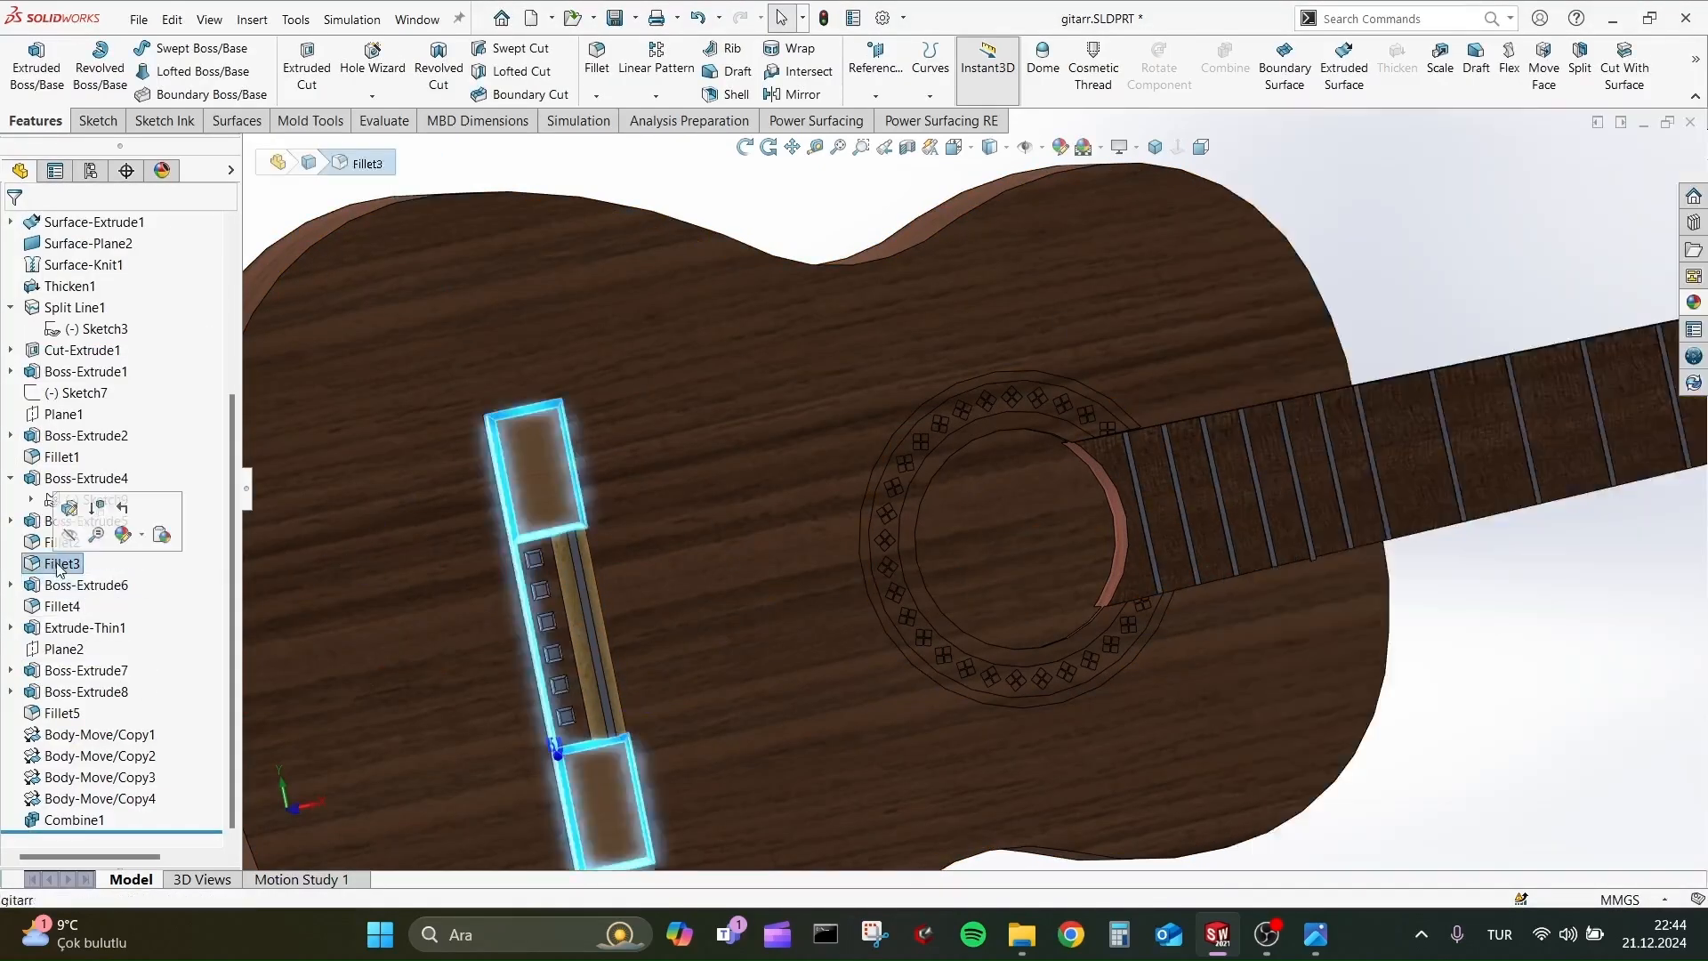
left_click(140, 545)
left_click(169, 567)
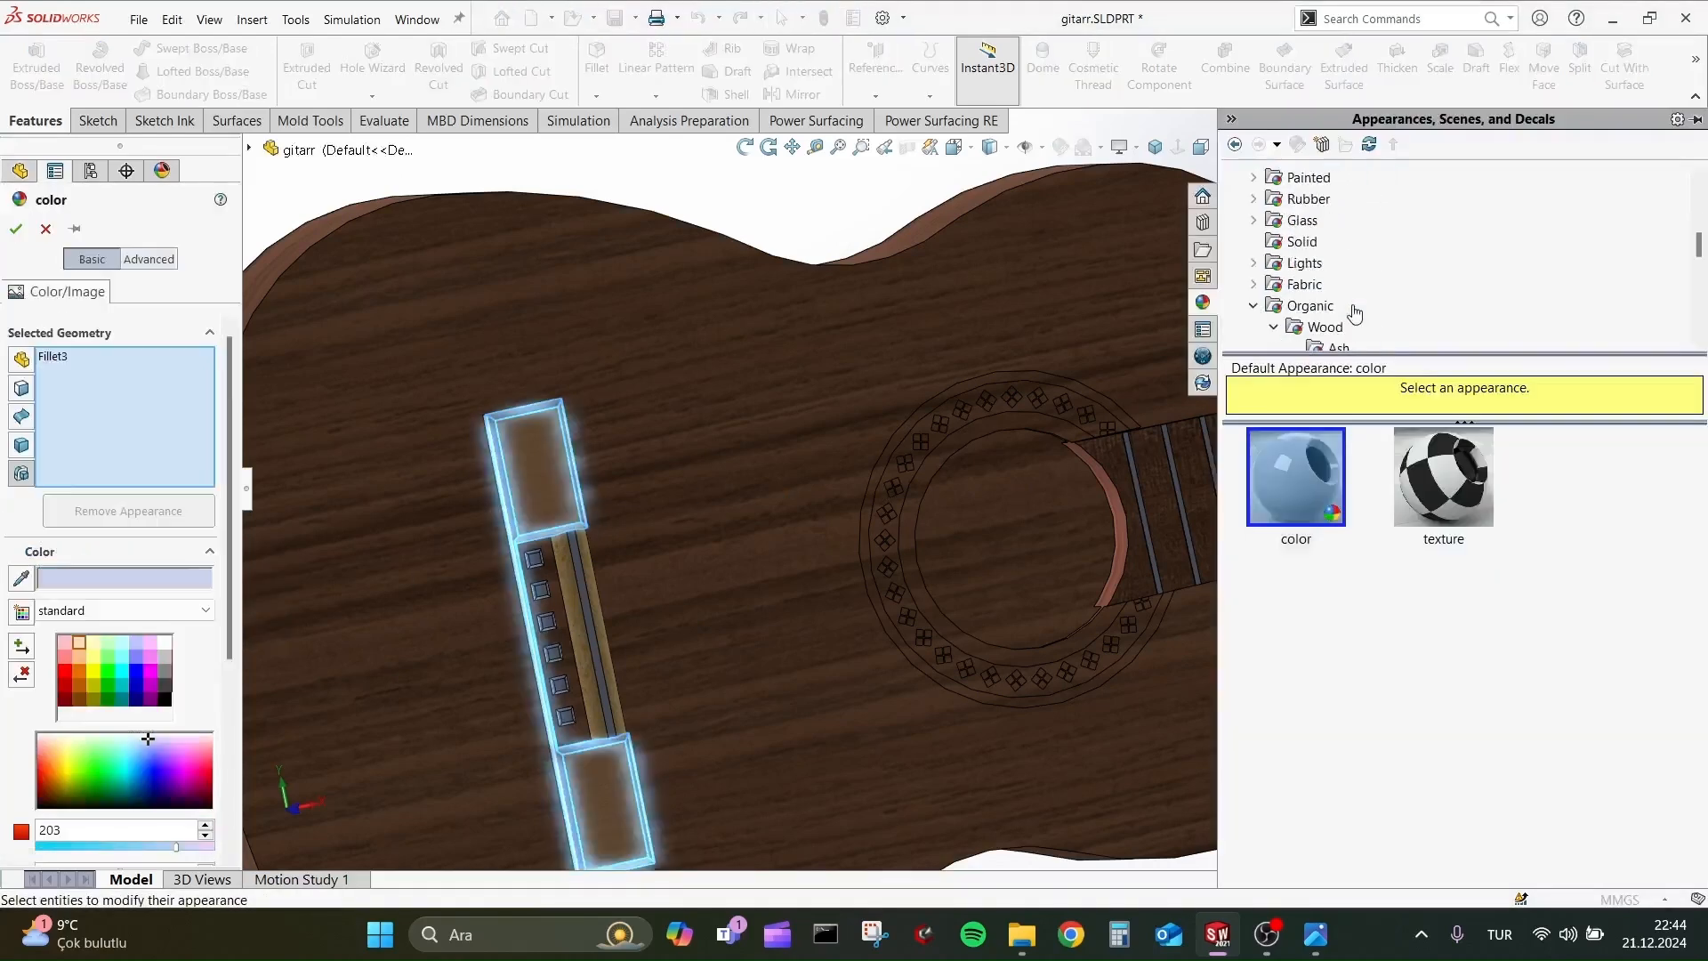
left_click(1308, 204)
left_click(1451, 482)
left_click(1446, 638)
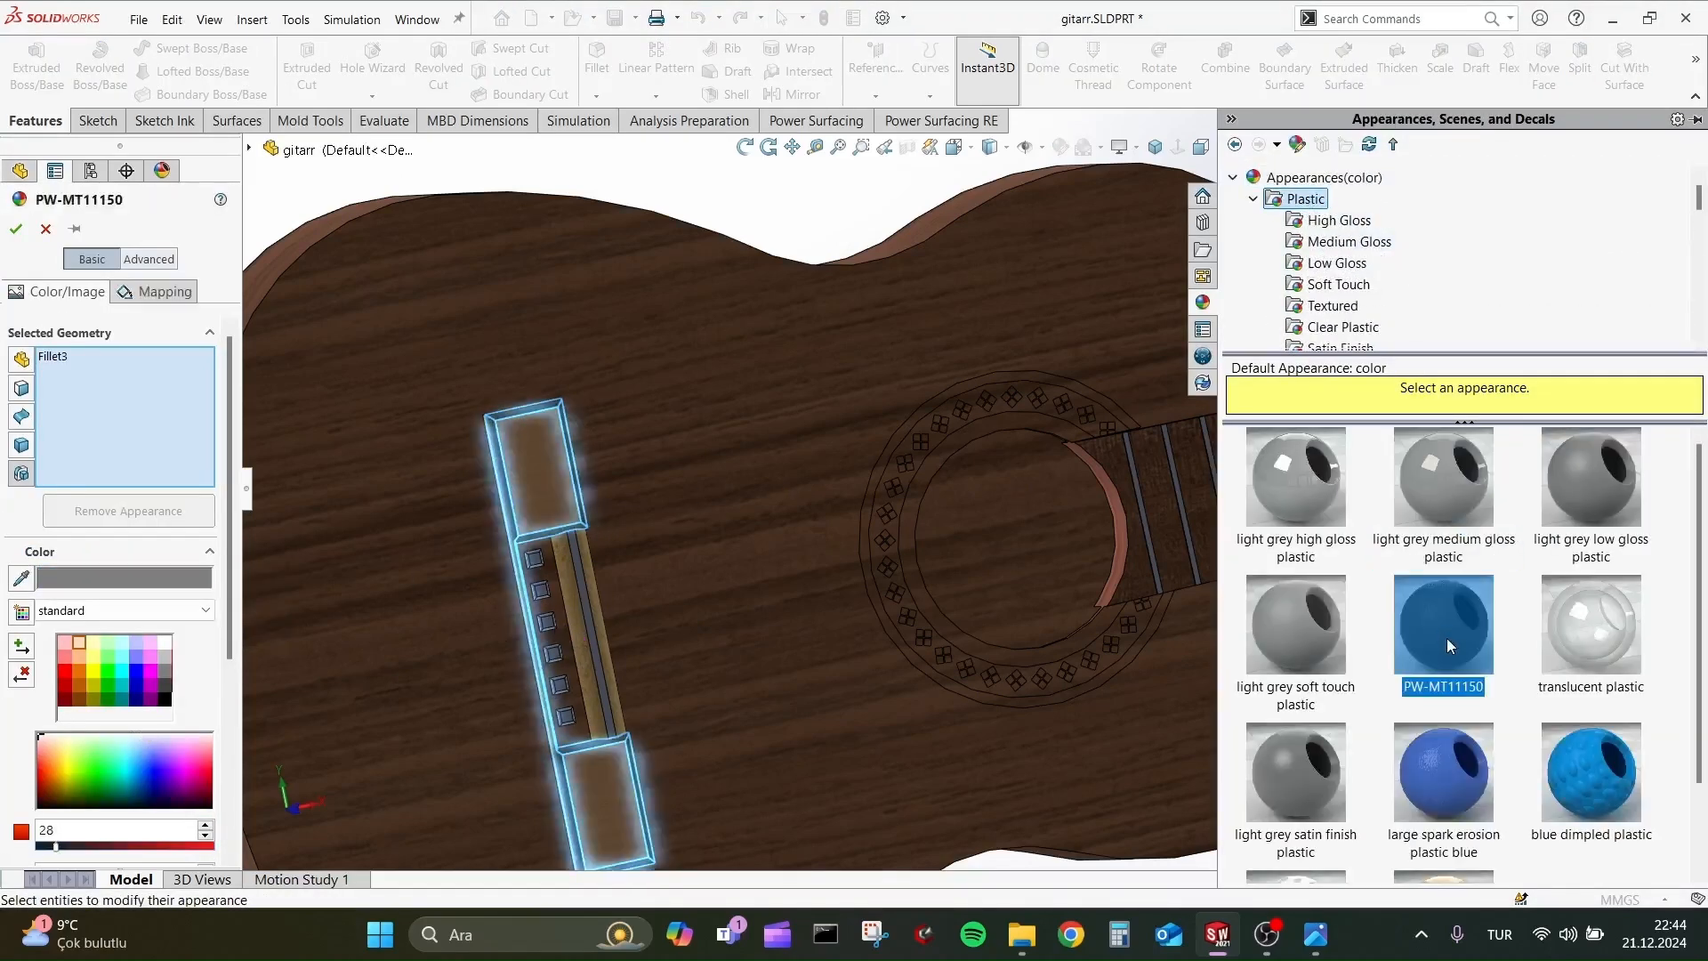
left_click(16, 229)
Try shiny cream wax on the square bridge pins, Boss-Extrude6, and apply large spark erosion plastic blue to them instead.
scroll(770, 316, "up", 3)
scroll(534, 463, "down", 8)
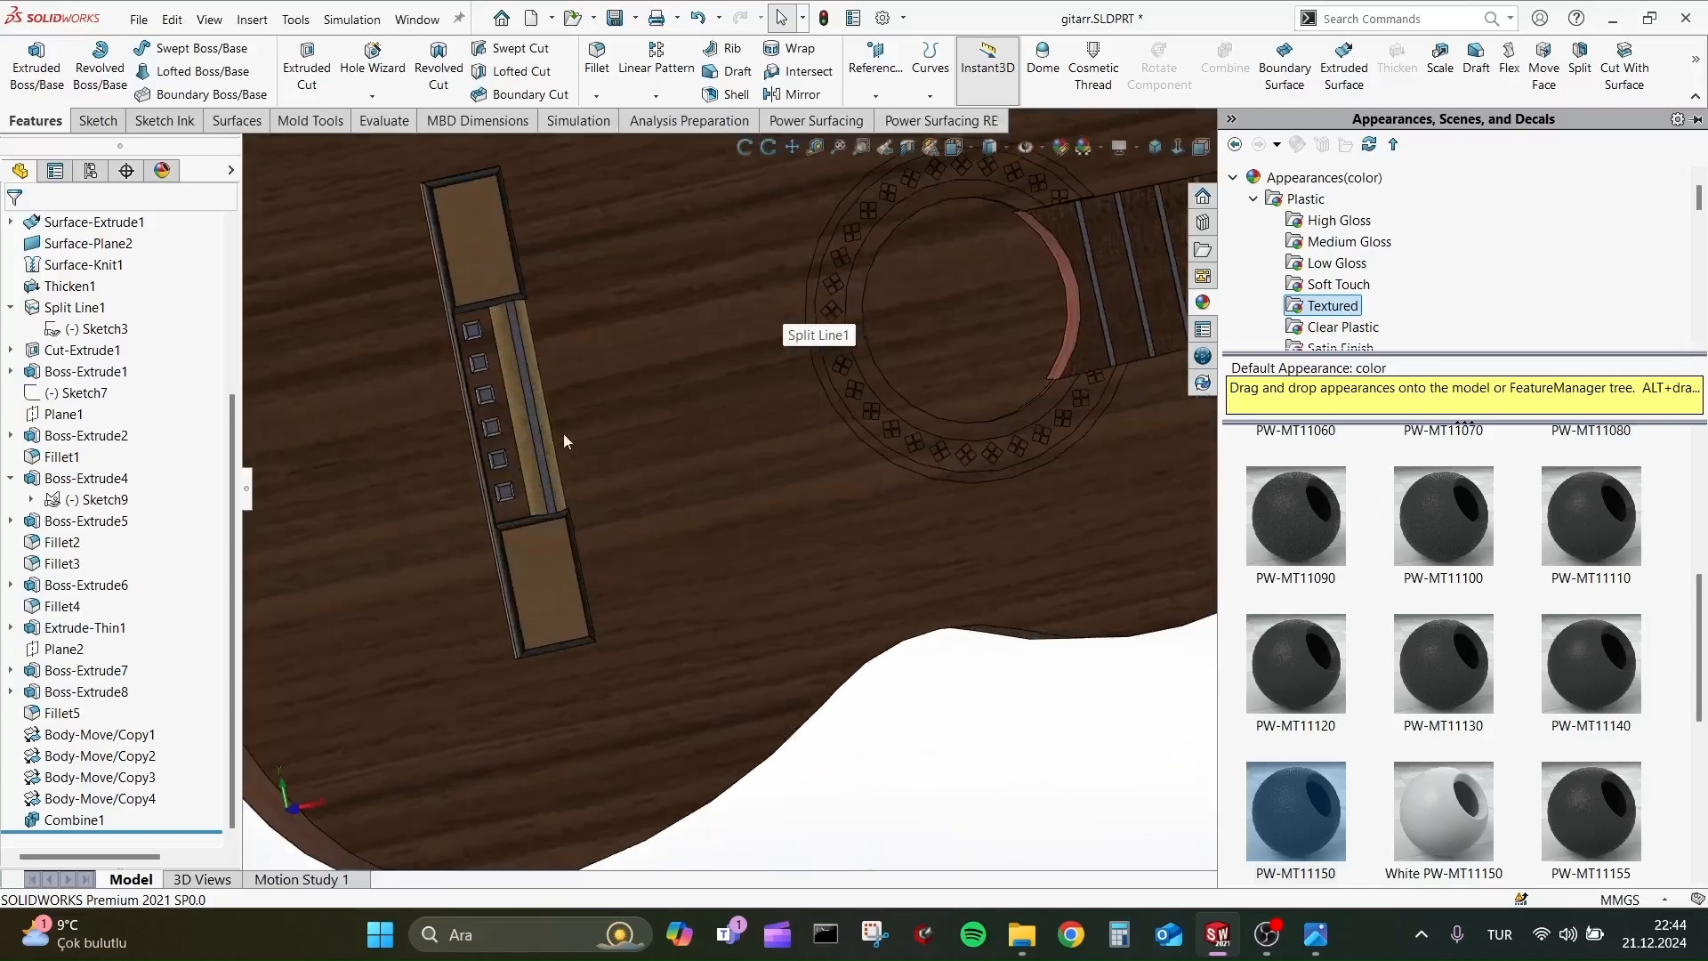
left_click(562, 361)
right_click(96, 585)
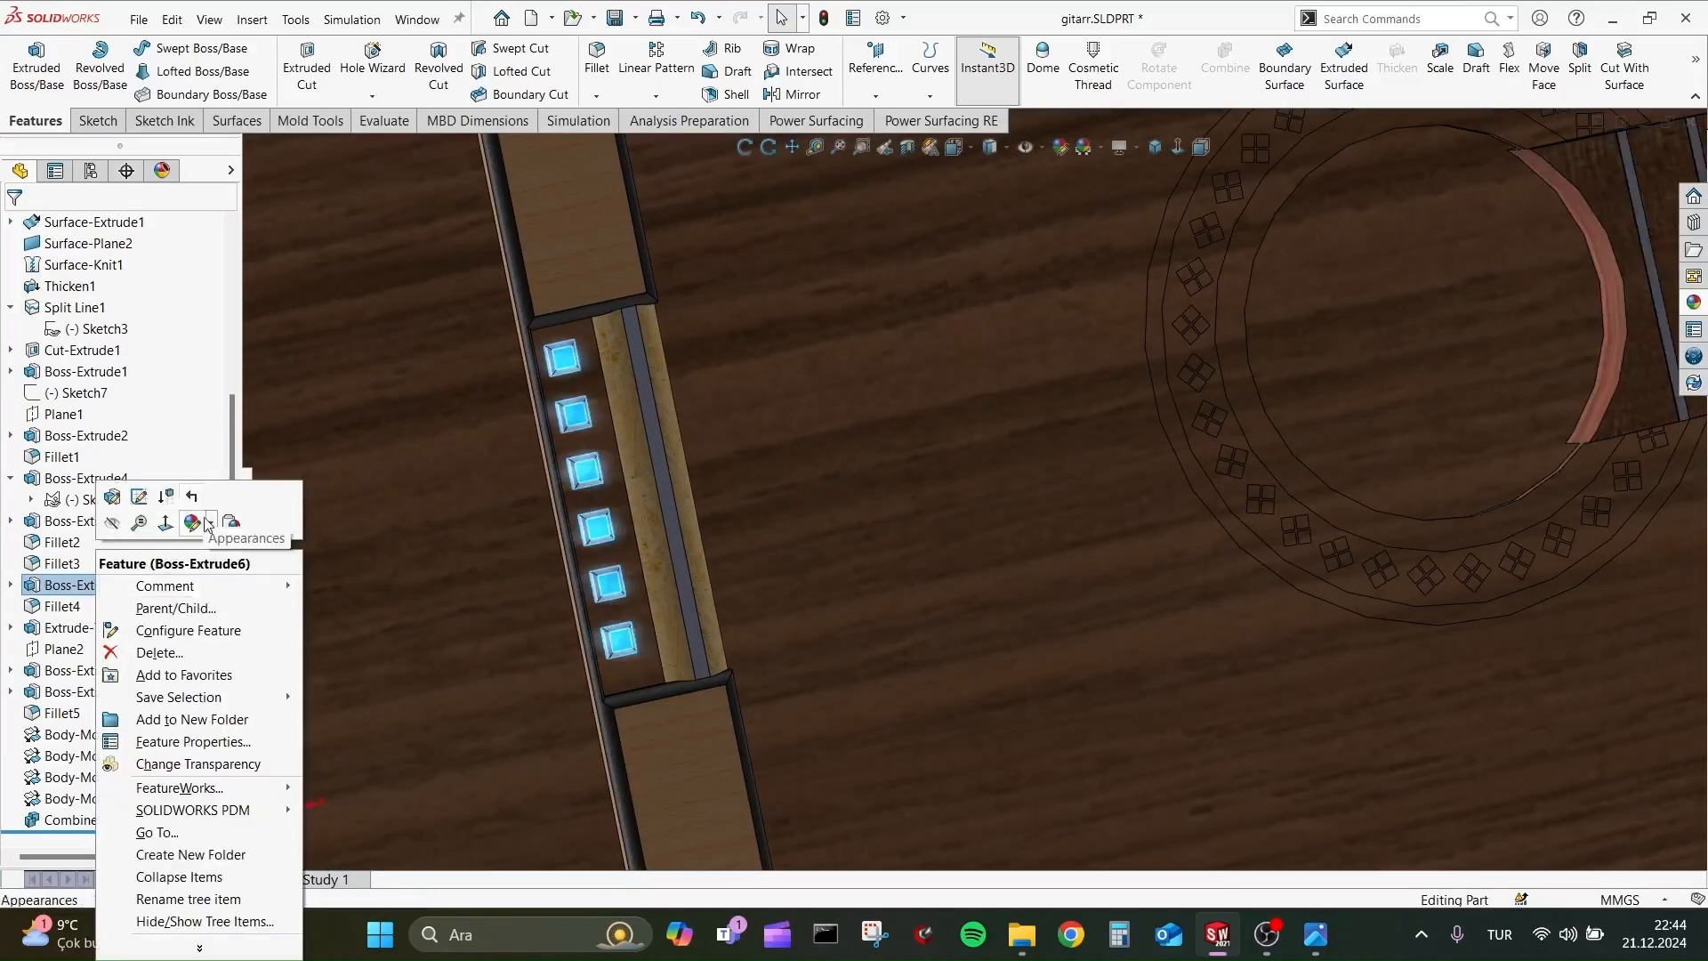
left_click(234, 567)
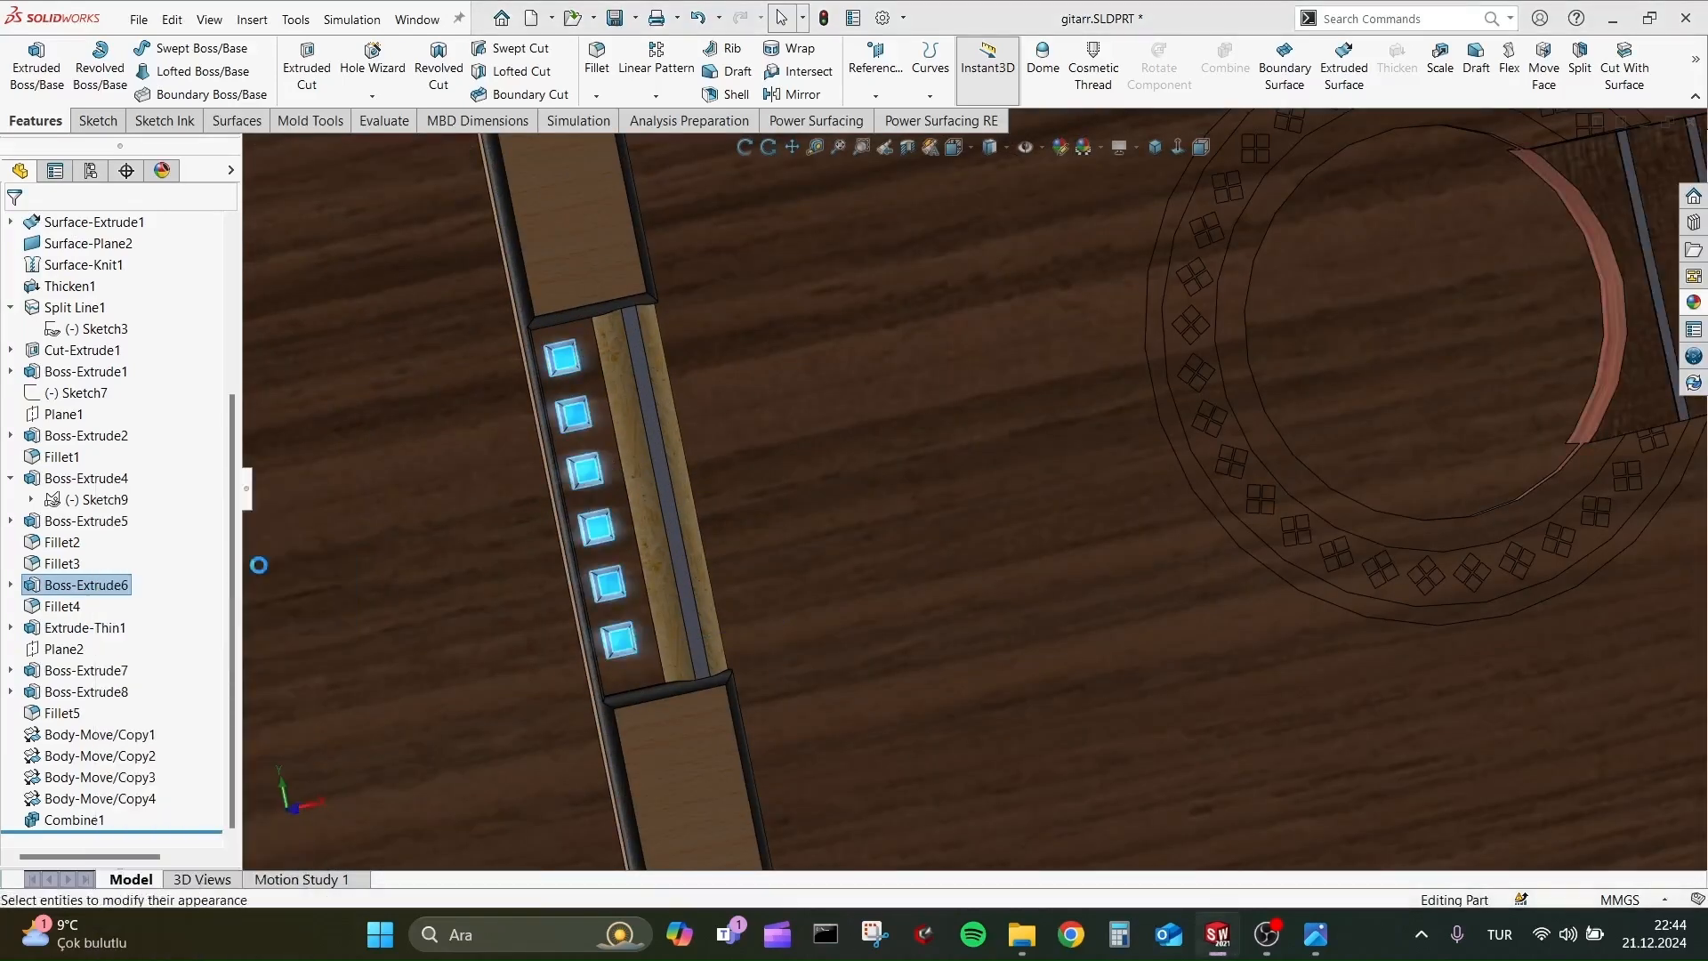
scroll(1594, 694, "down", 2)
left_click(1458, 793)
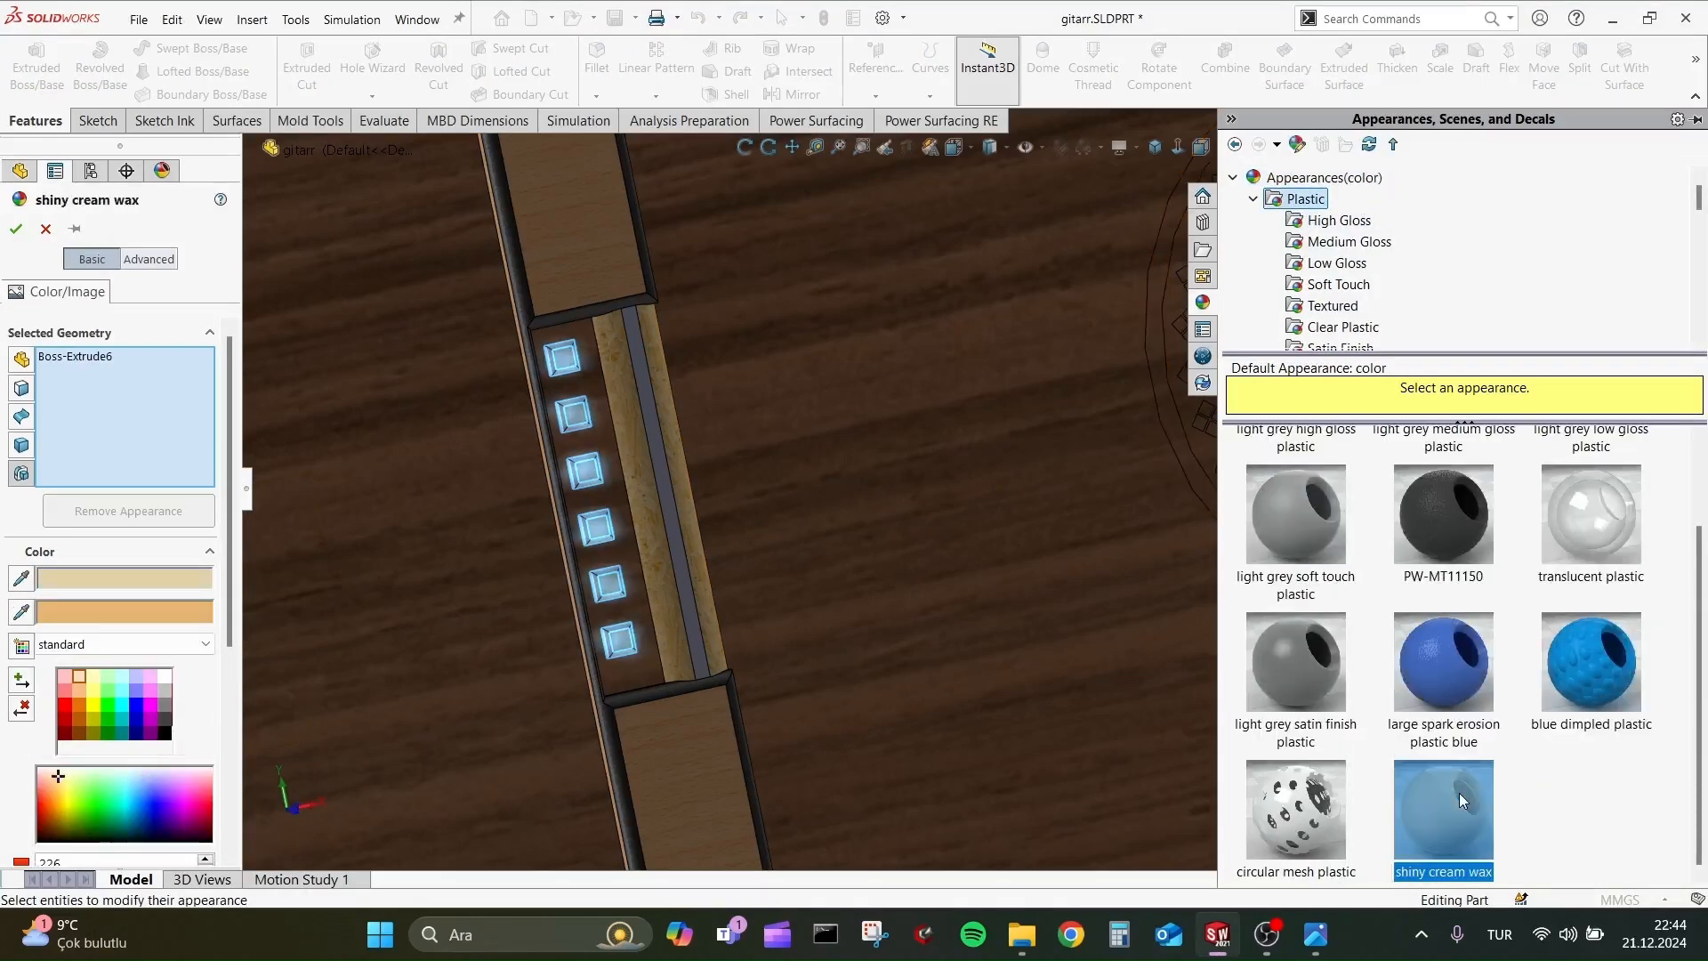
left_click(1449, 623)
left_click(16, 228)
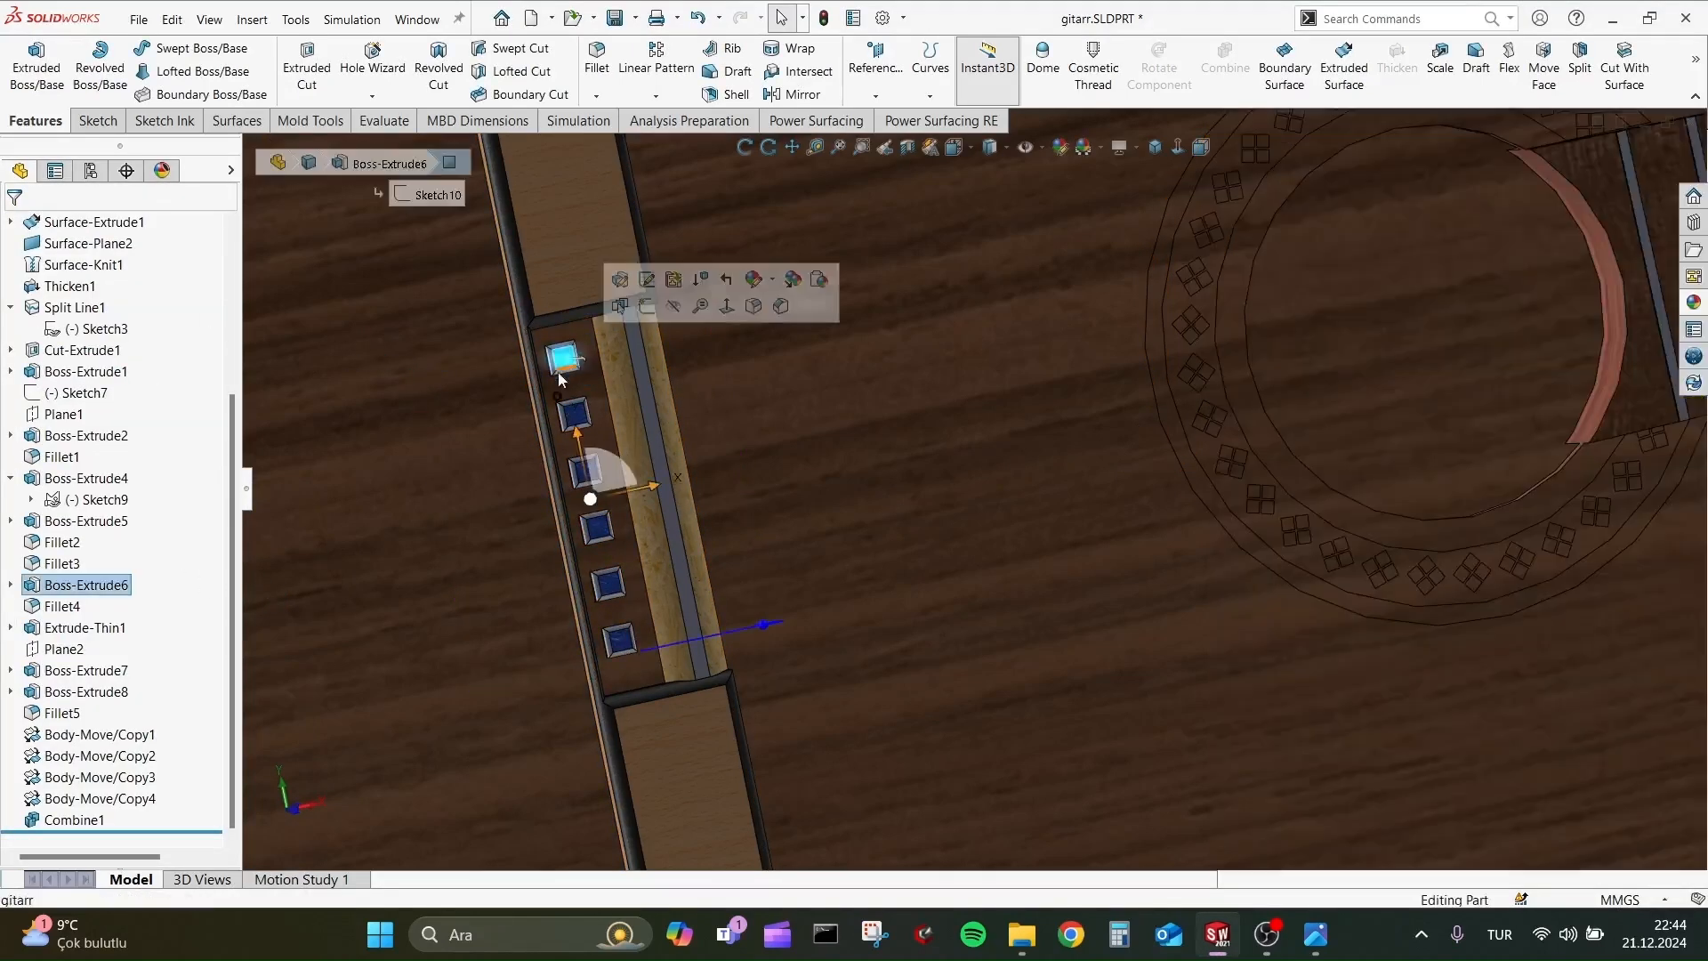
Apply the large spark erosion plastic blue appearance to the bridge pins' fillet feature Fillet4.
left_click(67, 606)
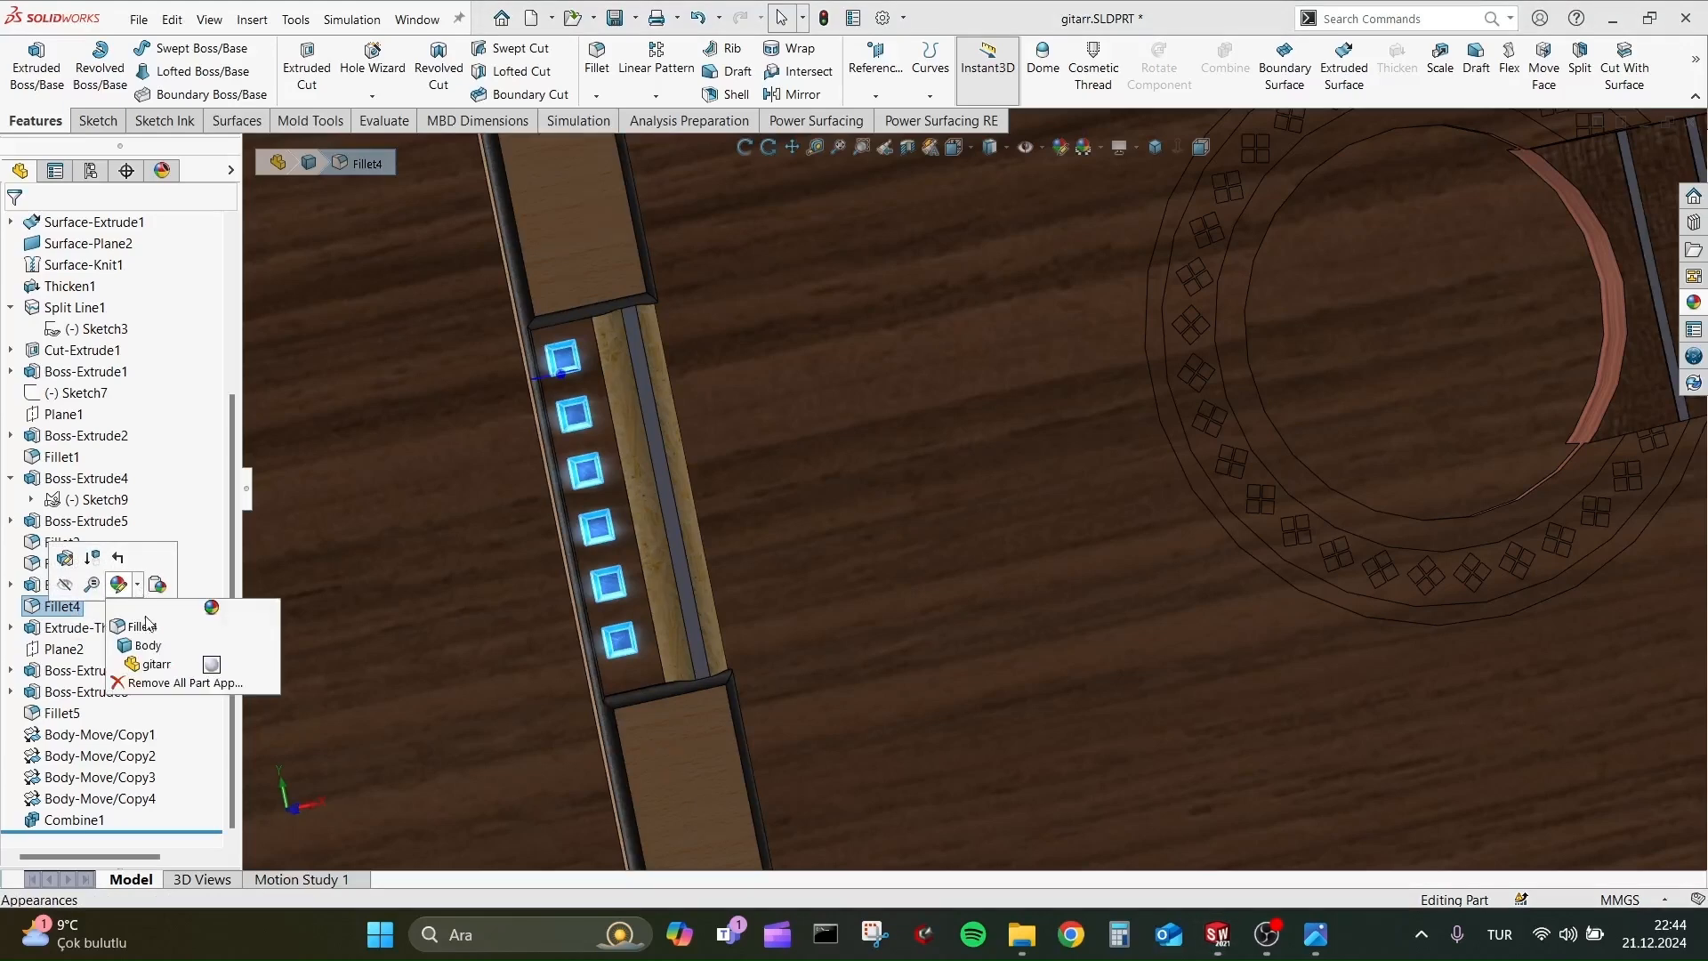
left_click(144, 625)
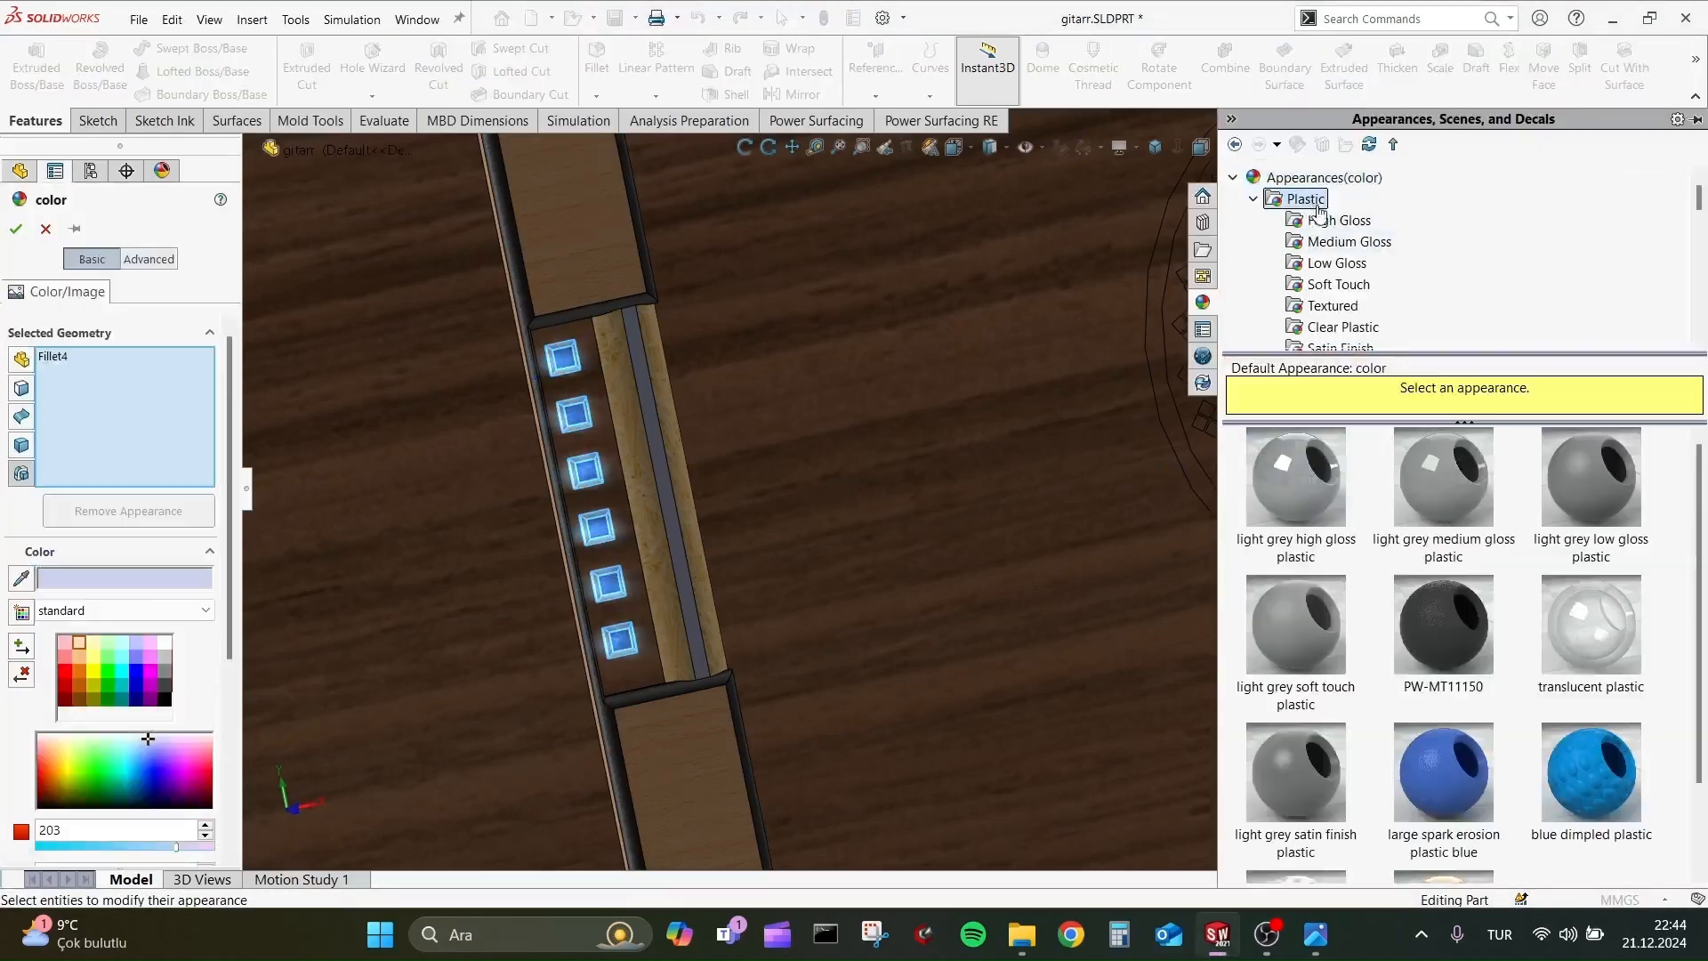
left_click(1438, 770)
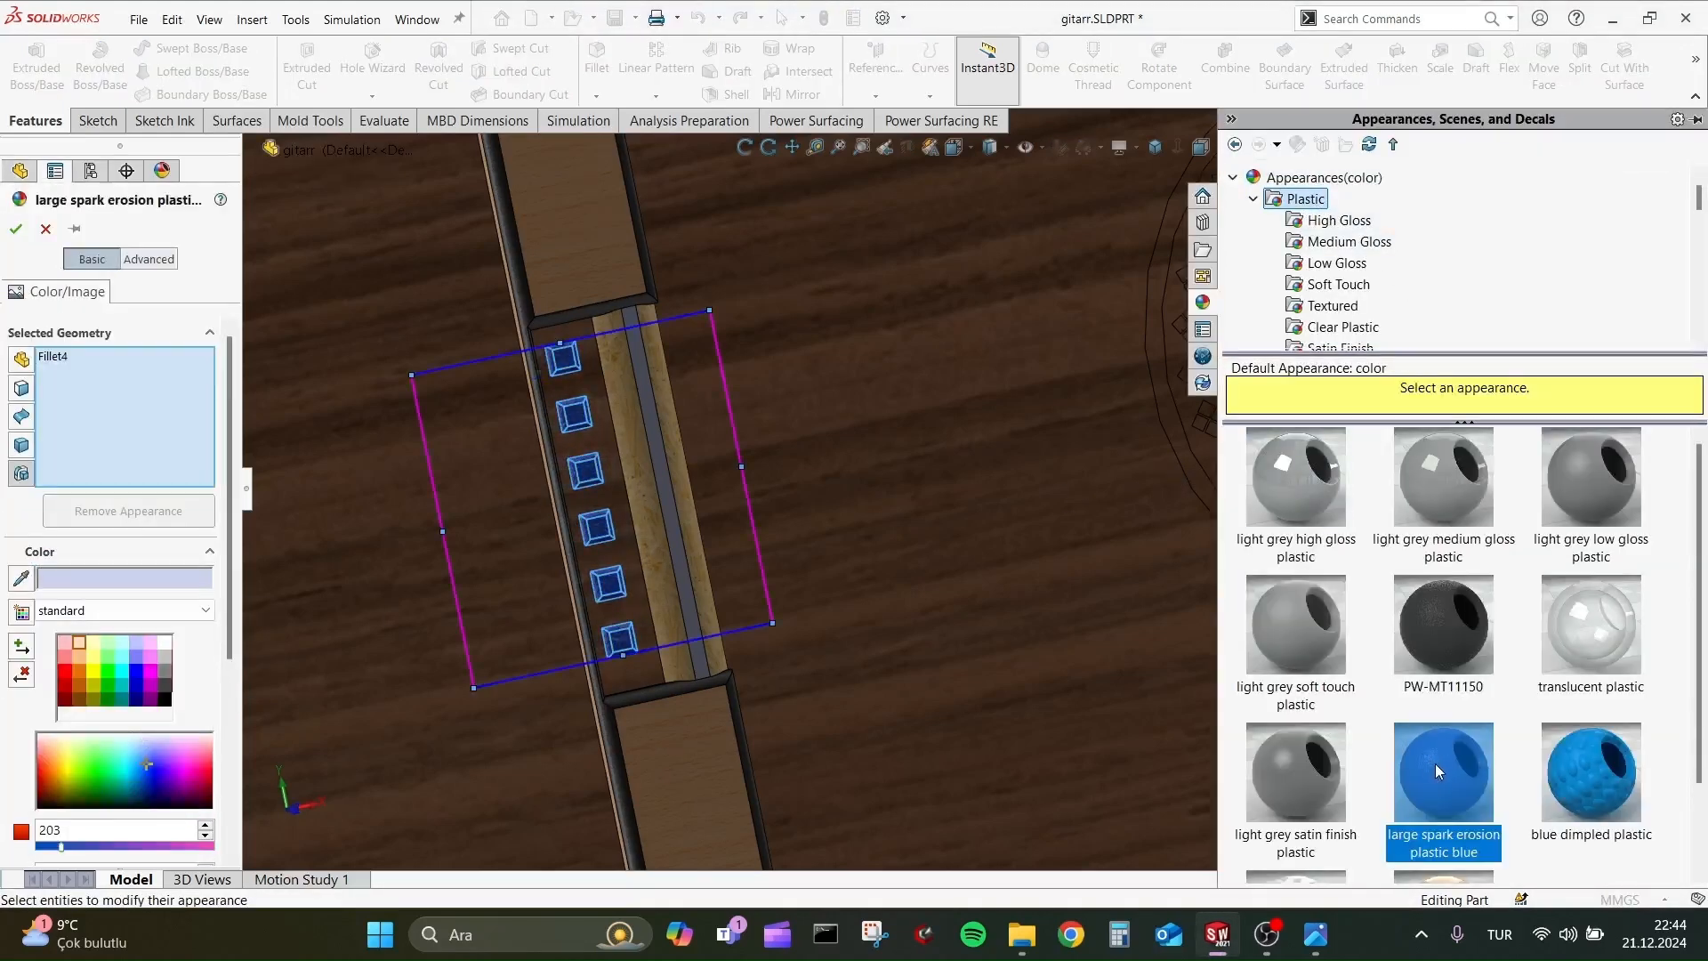
left_click(16, 229)
Apply the PW-MT11150 plastic appearance to the narrow face of Boss-Extrude5 in the middle of the bridge saddle.
scroll(920, 491, "up", 3)
scroll(920, 491, "down", 3)
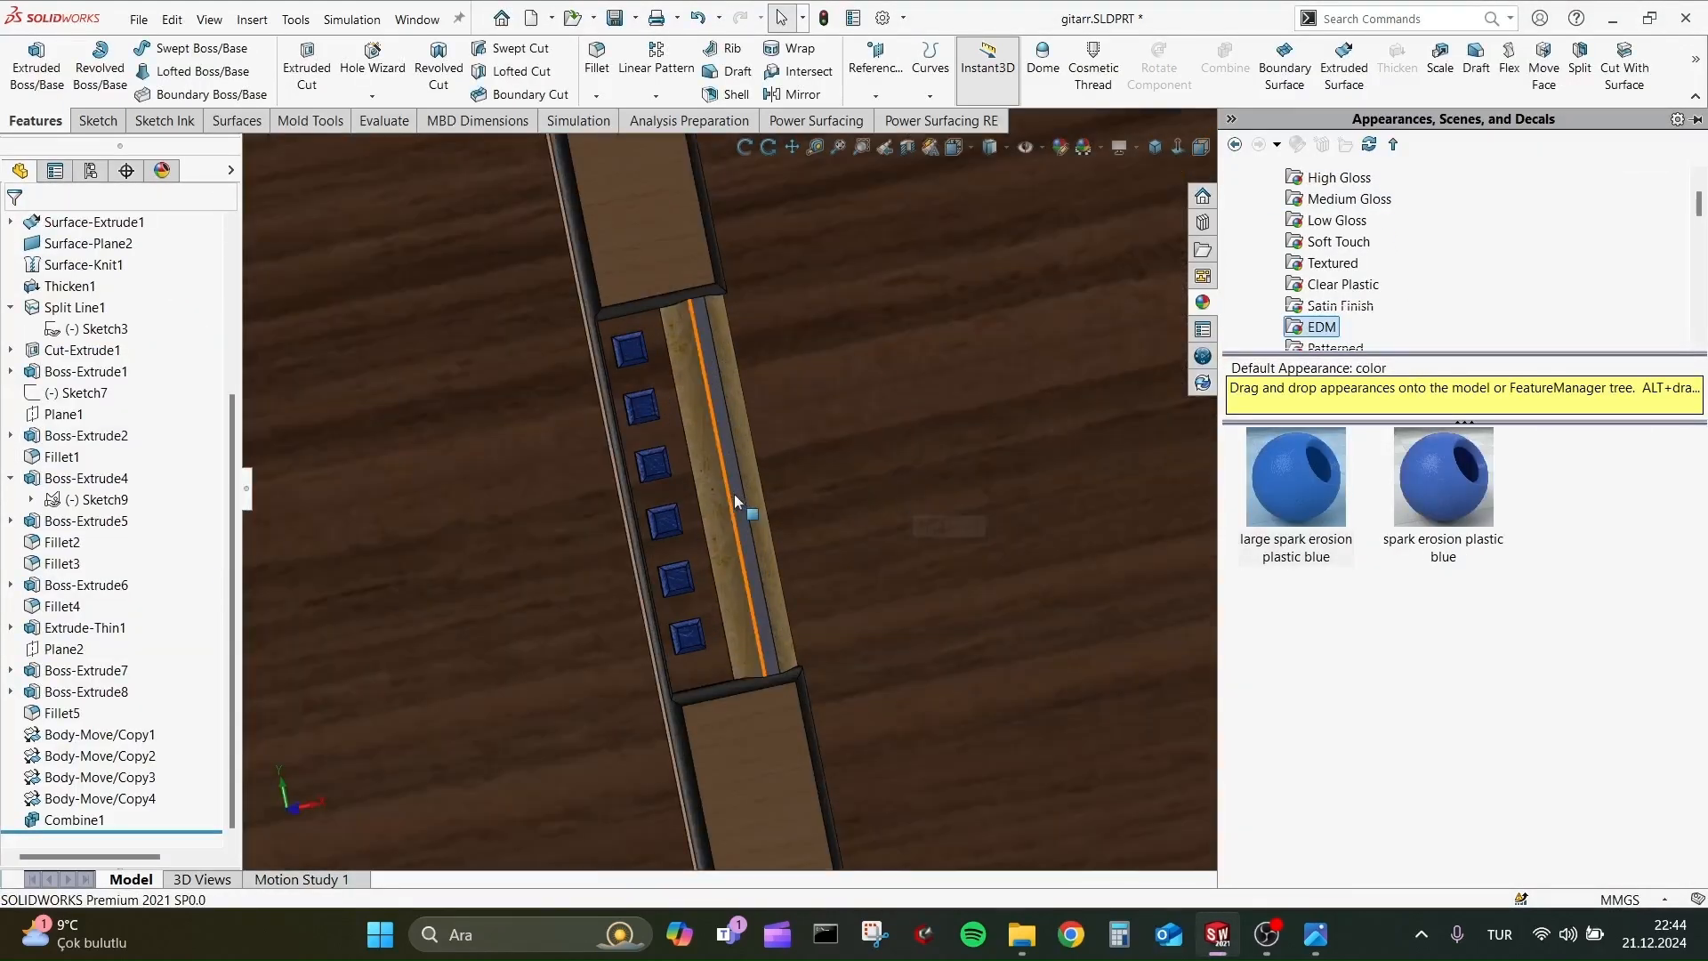
left_click(735, 494)
left_click(923, 415)
left_click(924, 415)
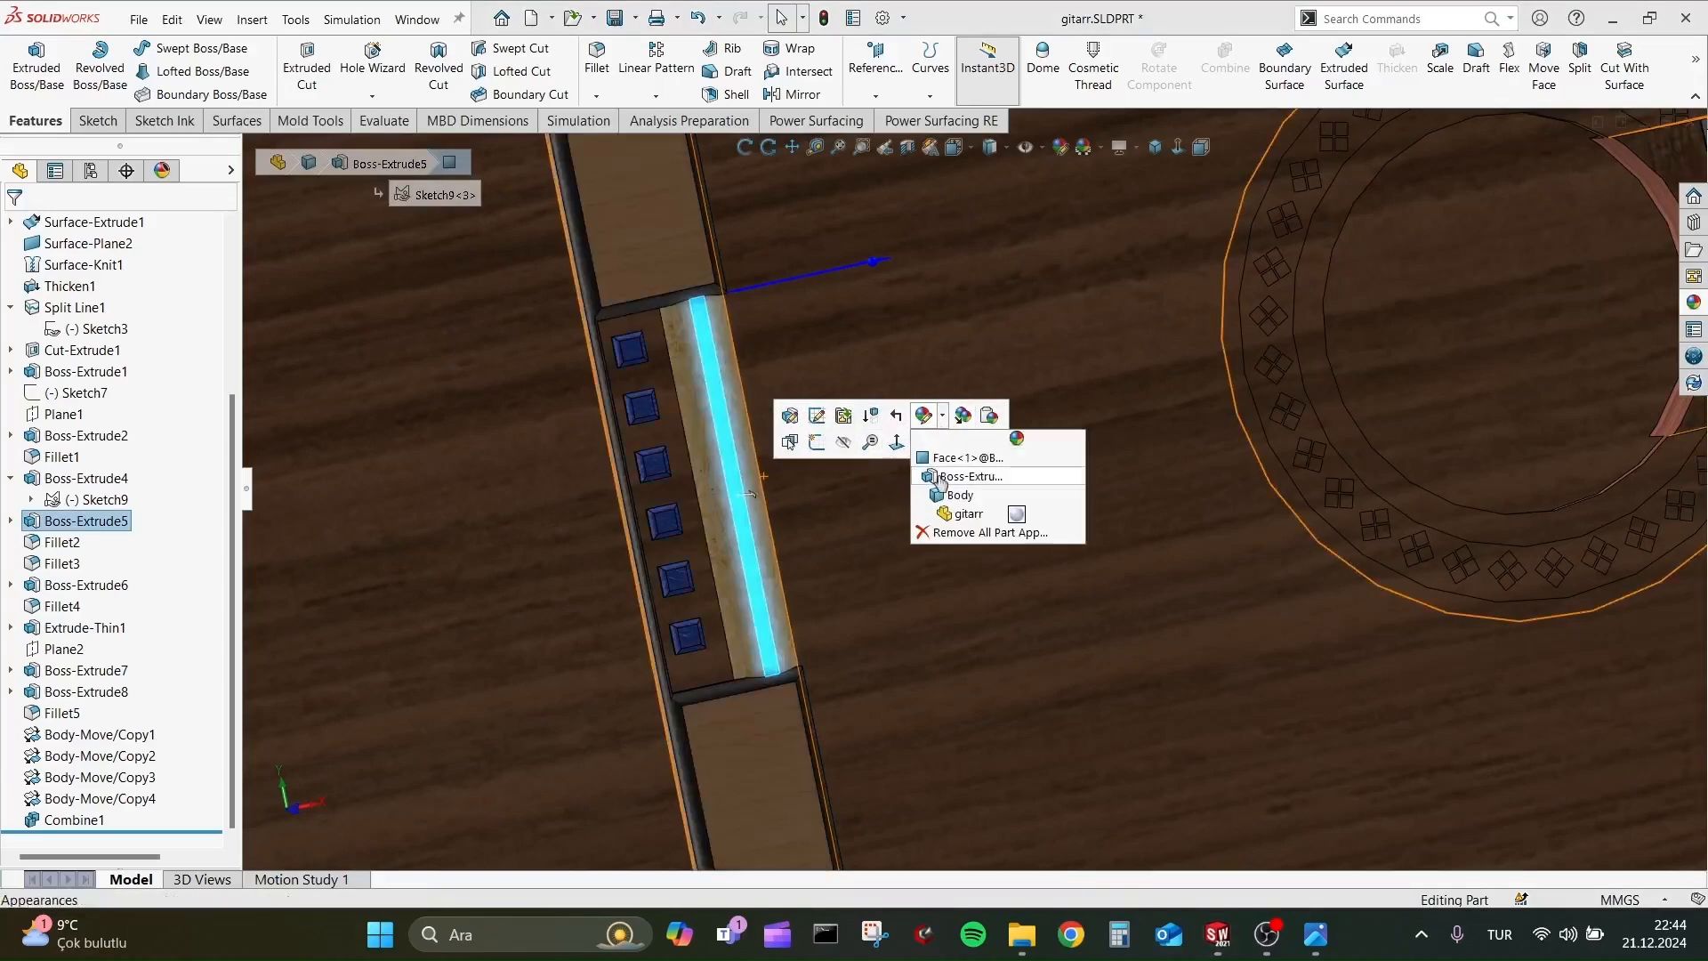
left_click(974, 458)
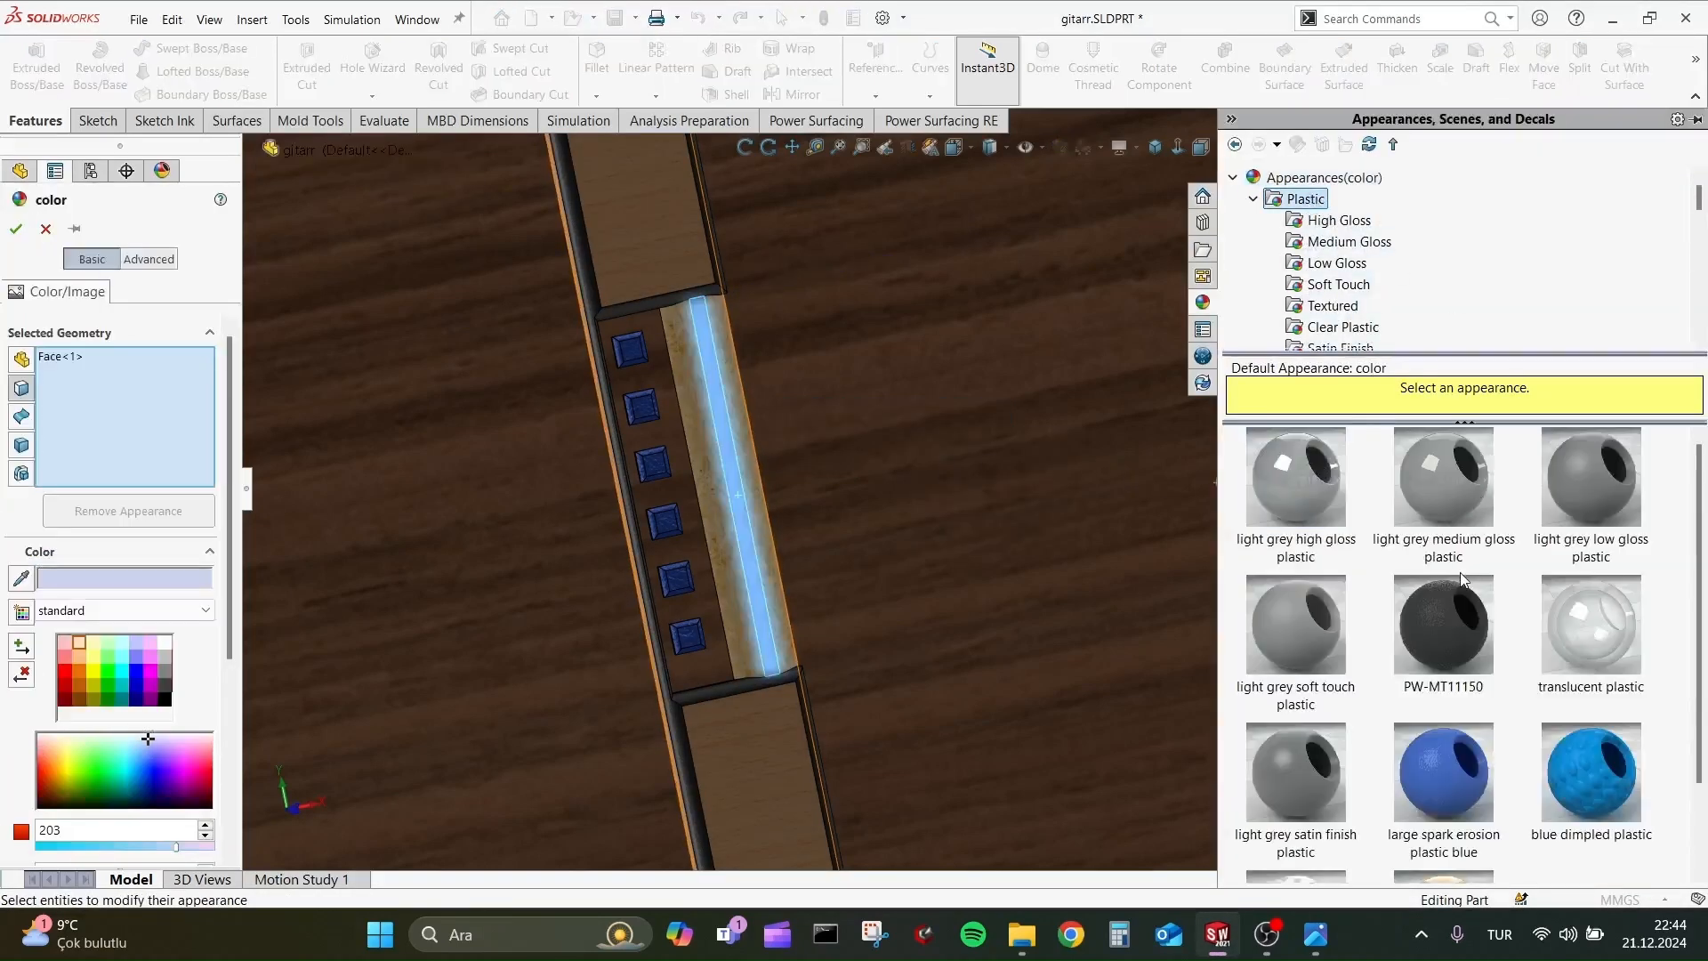
left_click(1447, 625)
left_click(16, 228)
scroll(558, 475, "up", 7)
scroll(1146, 474, "down", 1)
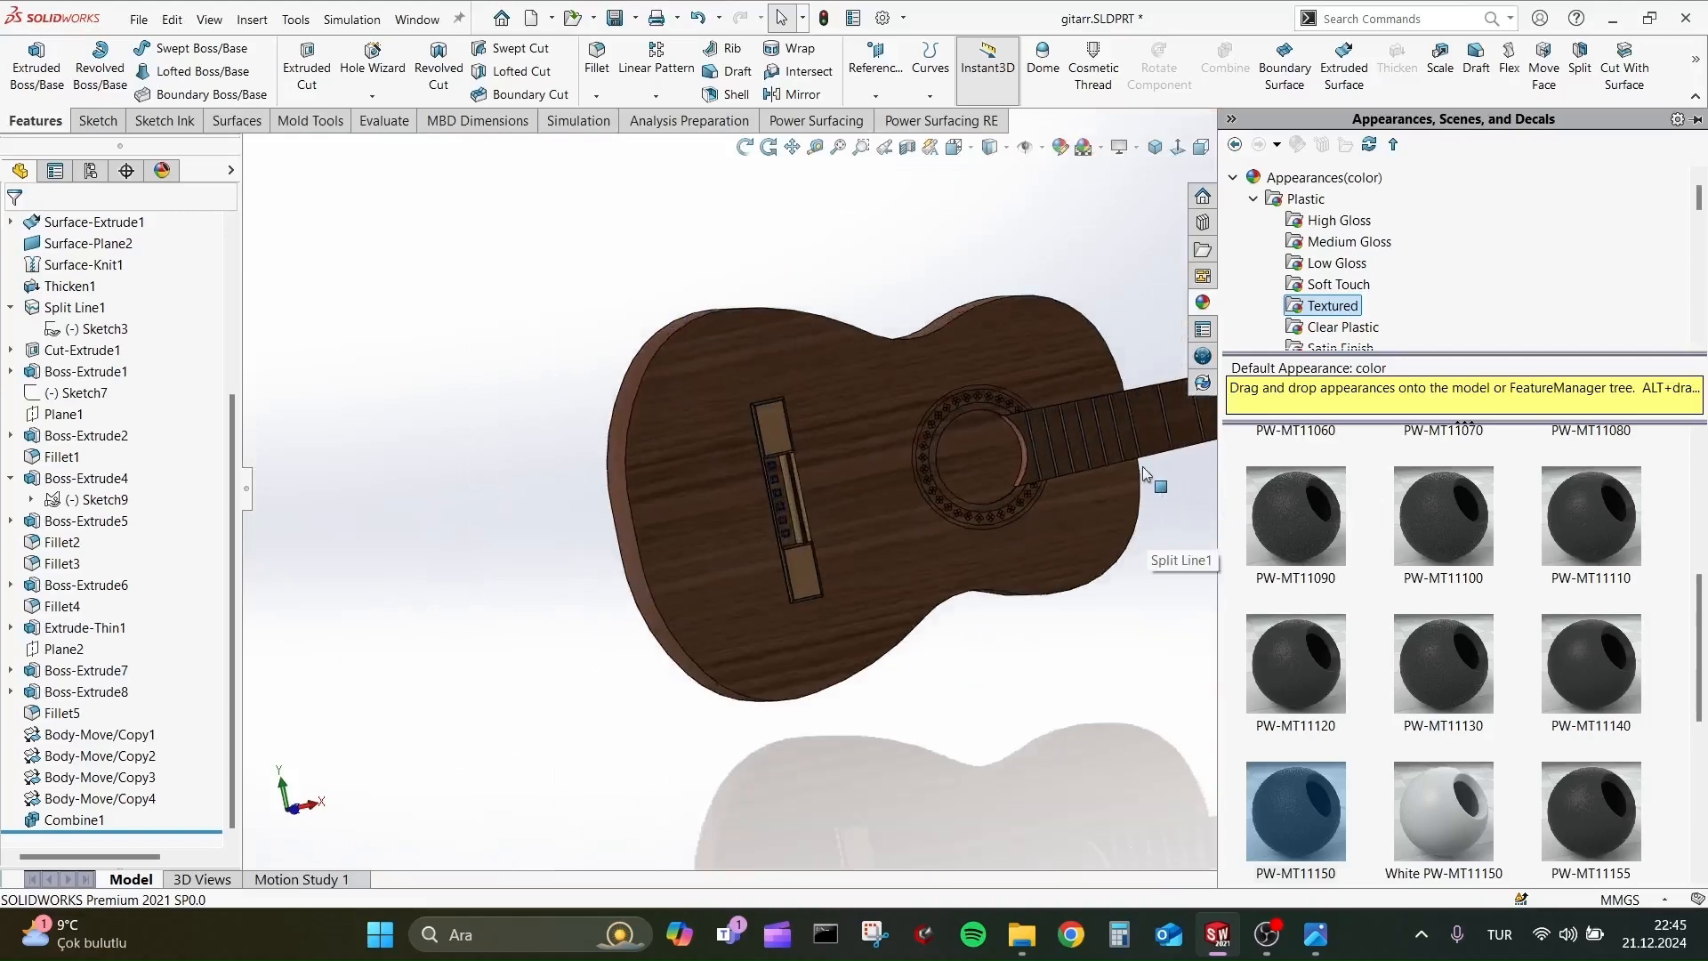
Apply the blue dimpled plastic appearance to the tuner knob feature Boss-Extrude8.
scroll(1145, 473, "up", 5)
scroll(1143, 467, "down", 7)
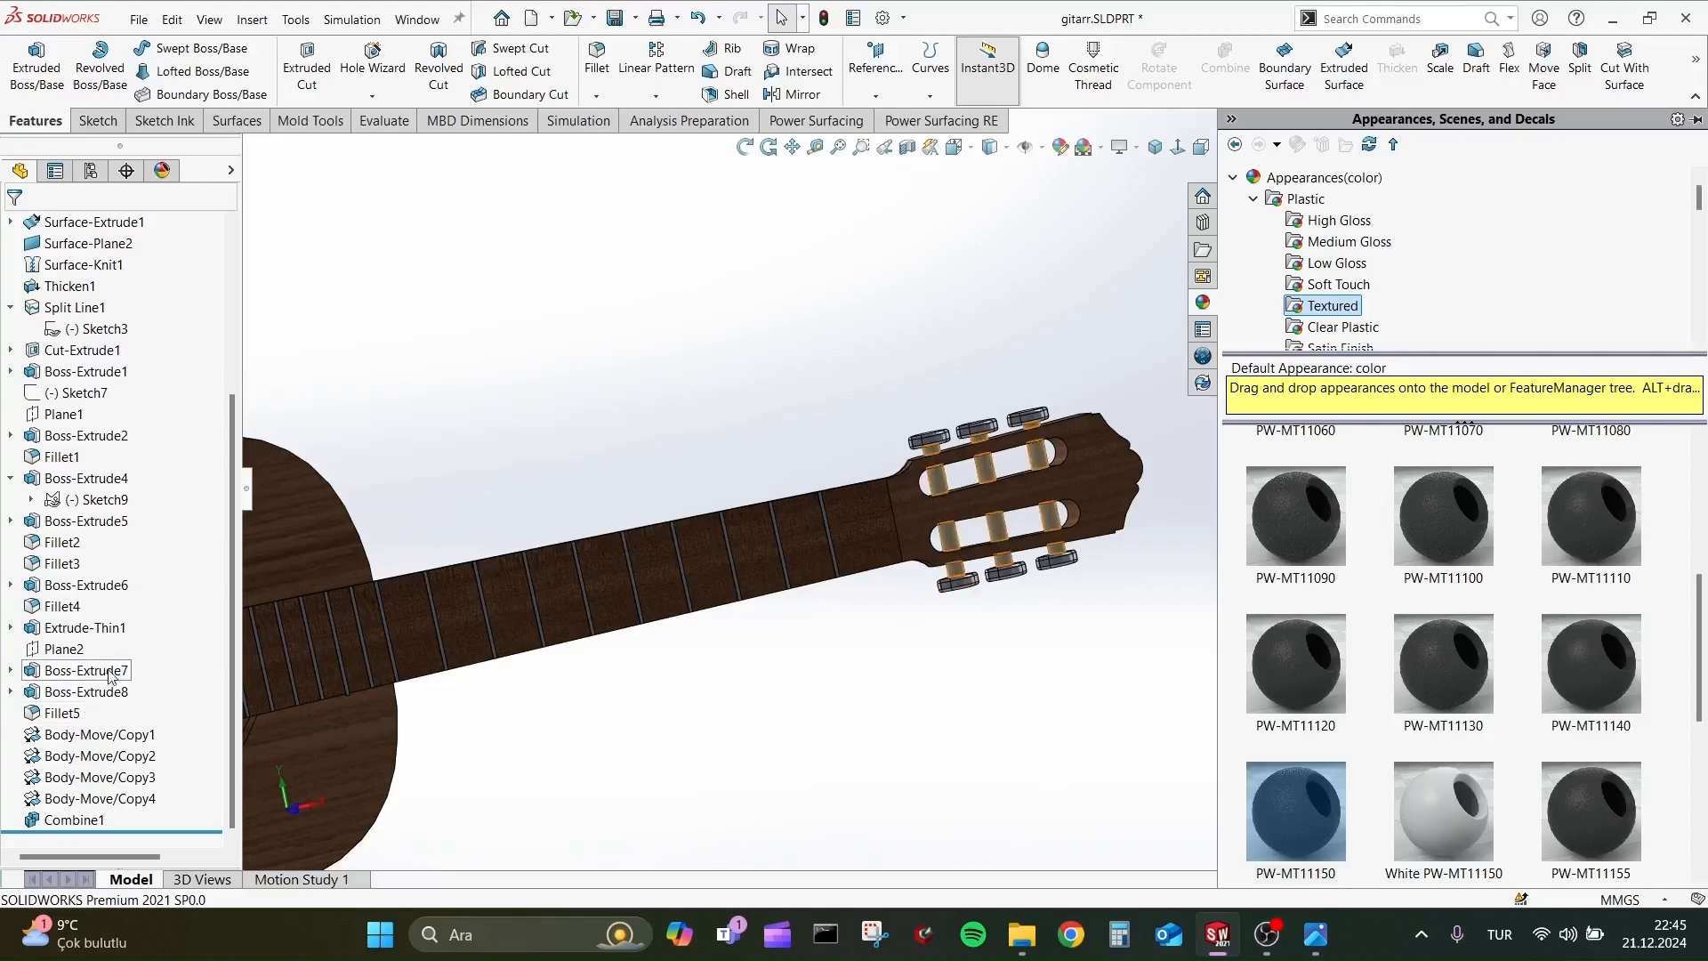
left_click(92, 692)
left_click(202, 667)
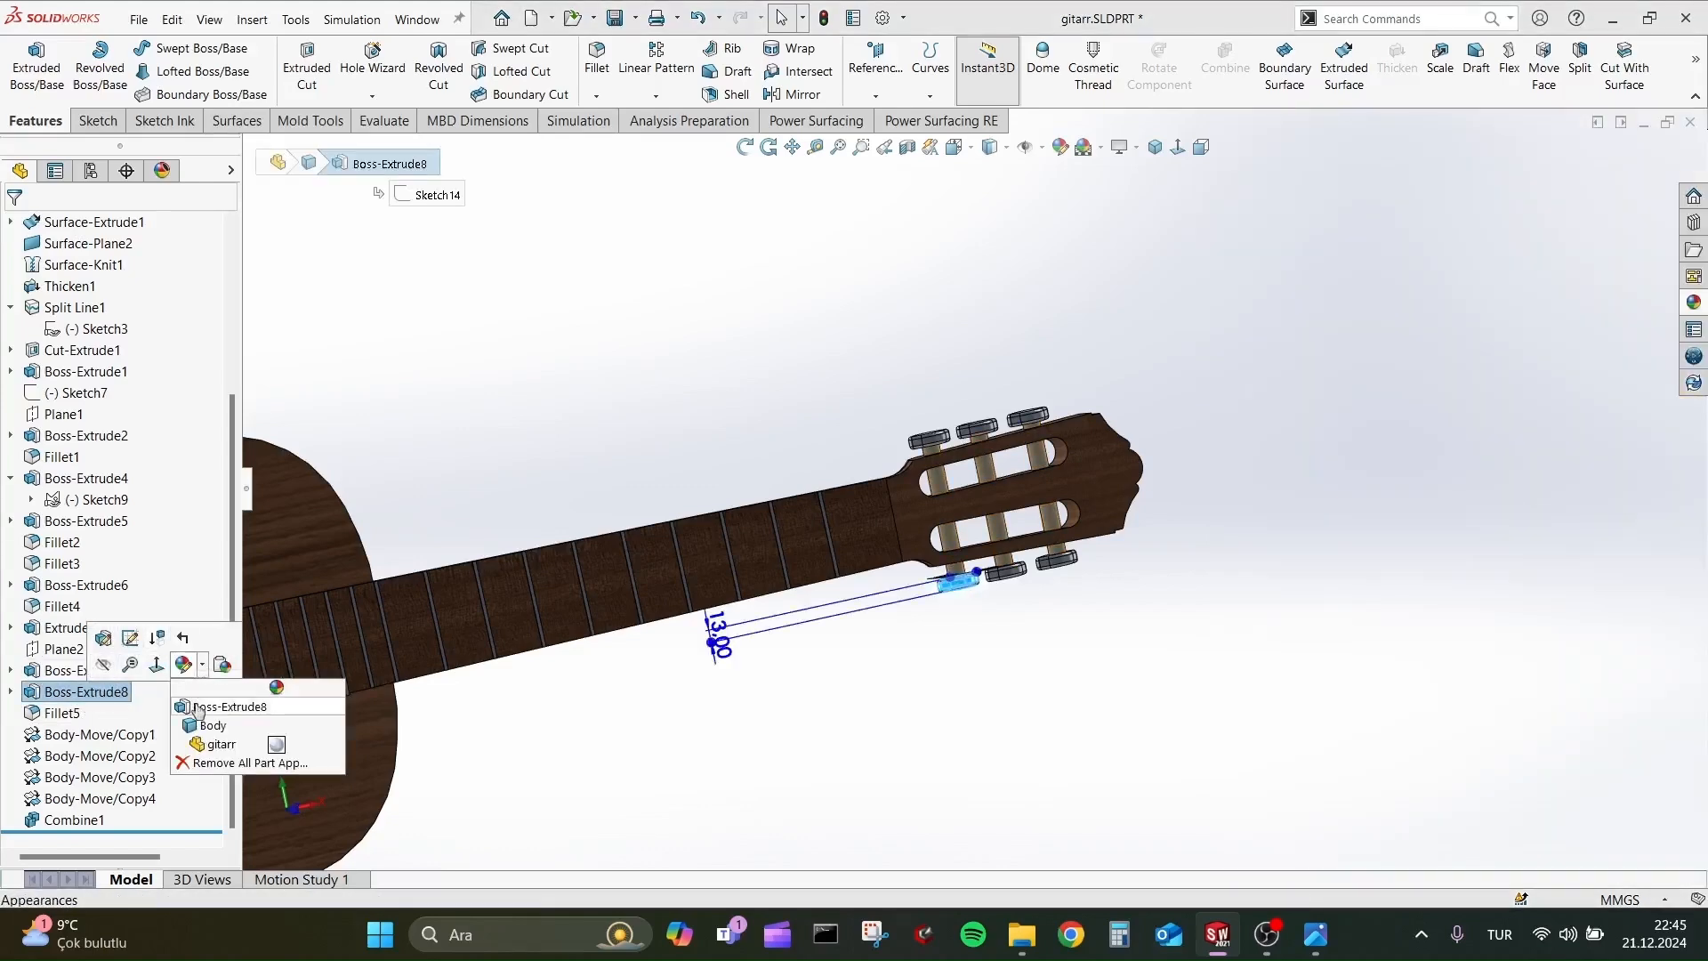
left_click(198, 707)
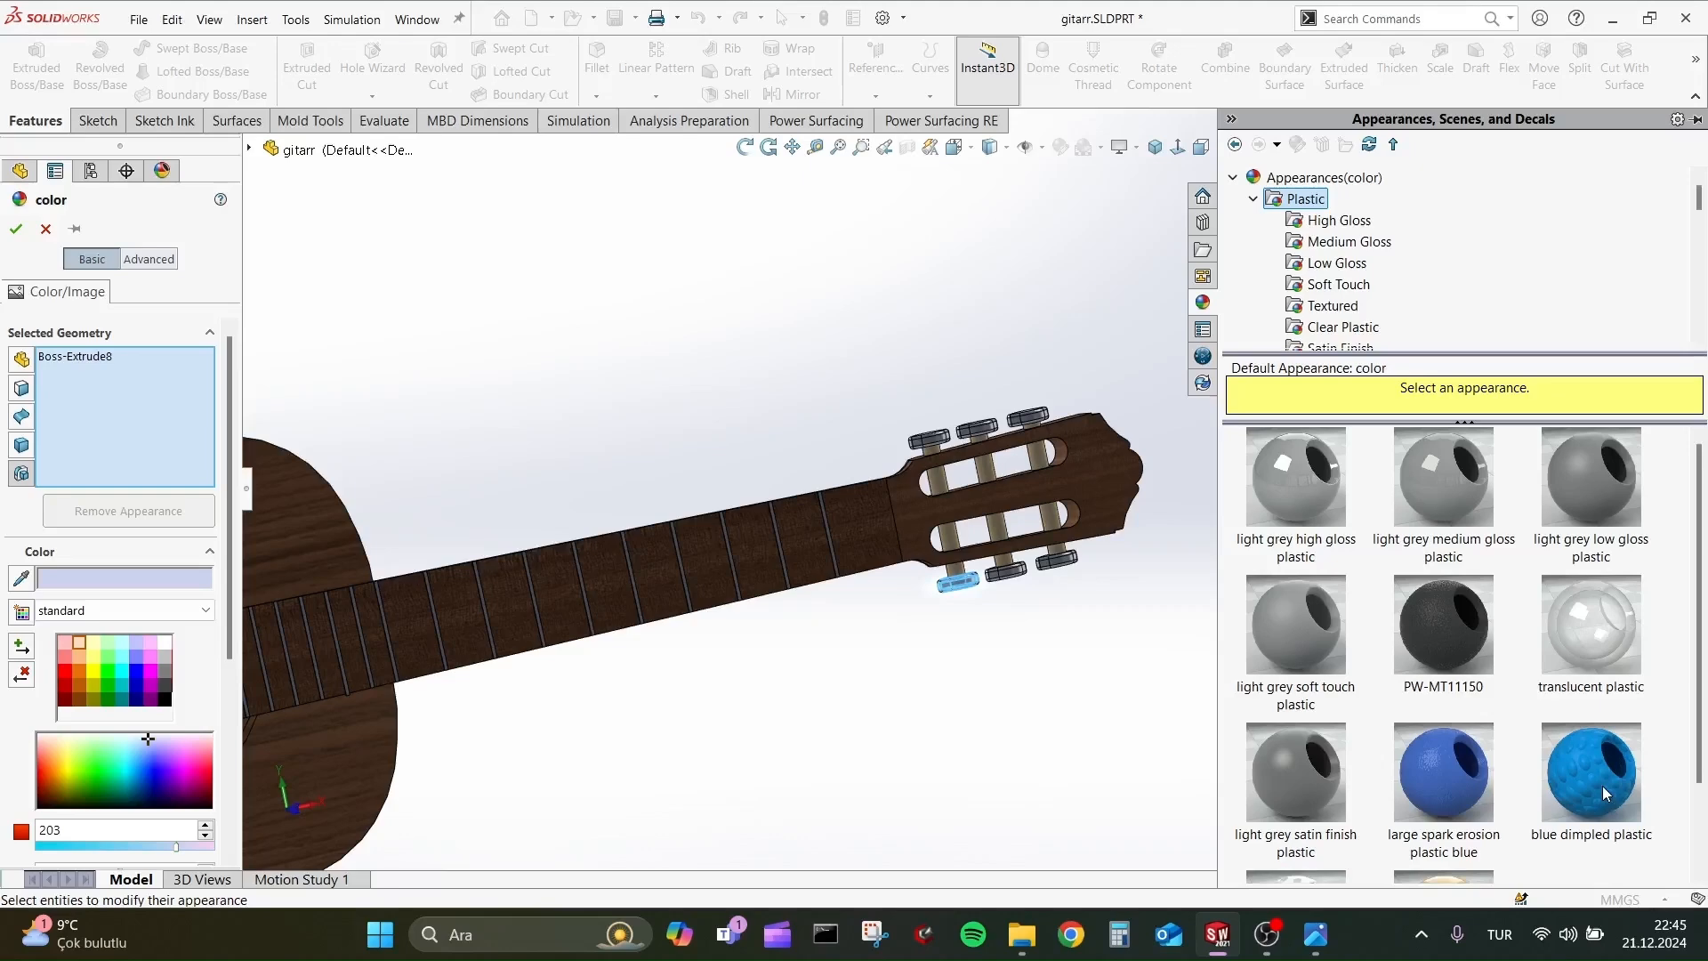
left_click(1598, 786)
left_click(16, 229)
Apply the large spark erosion plastic blue appearance to the tuner knob's fillet feature Fillet5.
scroll(1112, 611, "down", 2)
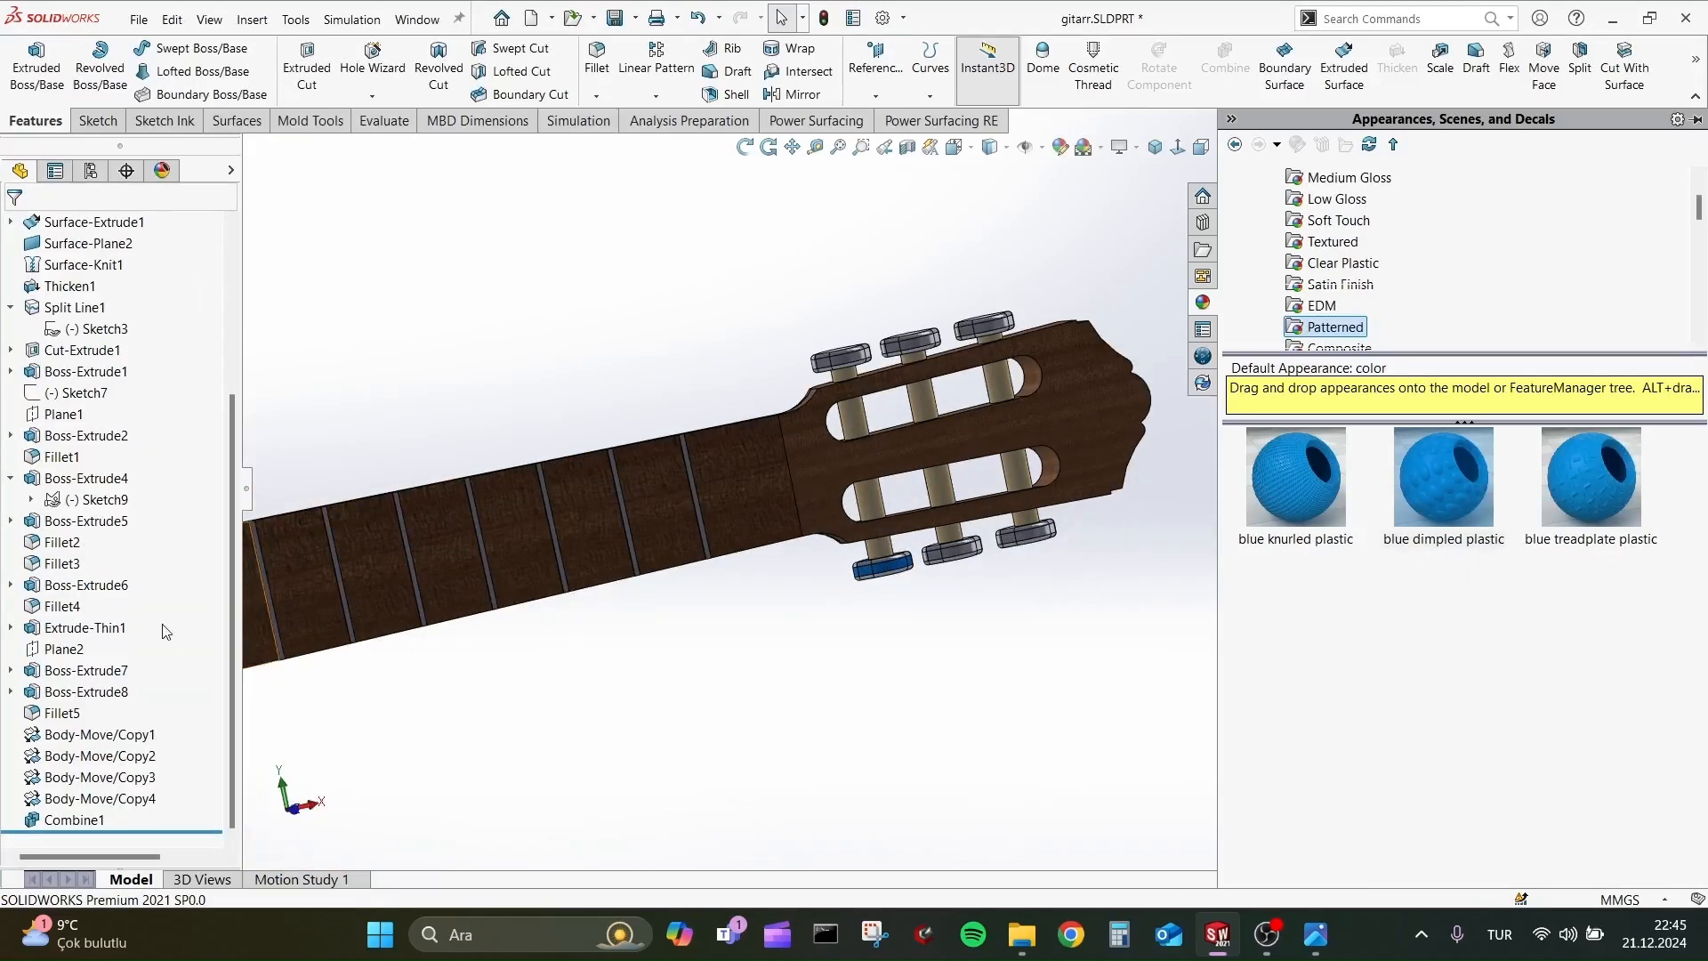
left_click(72, 714)
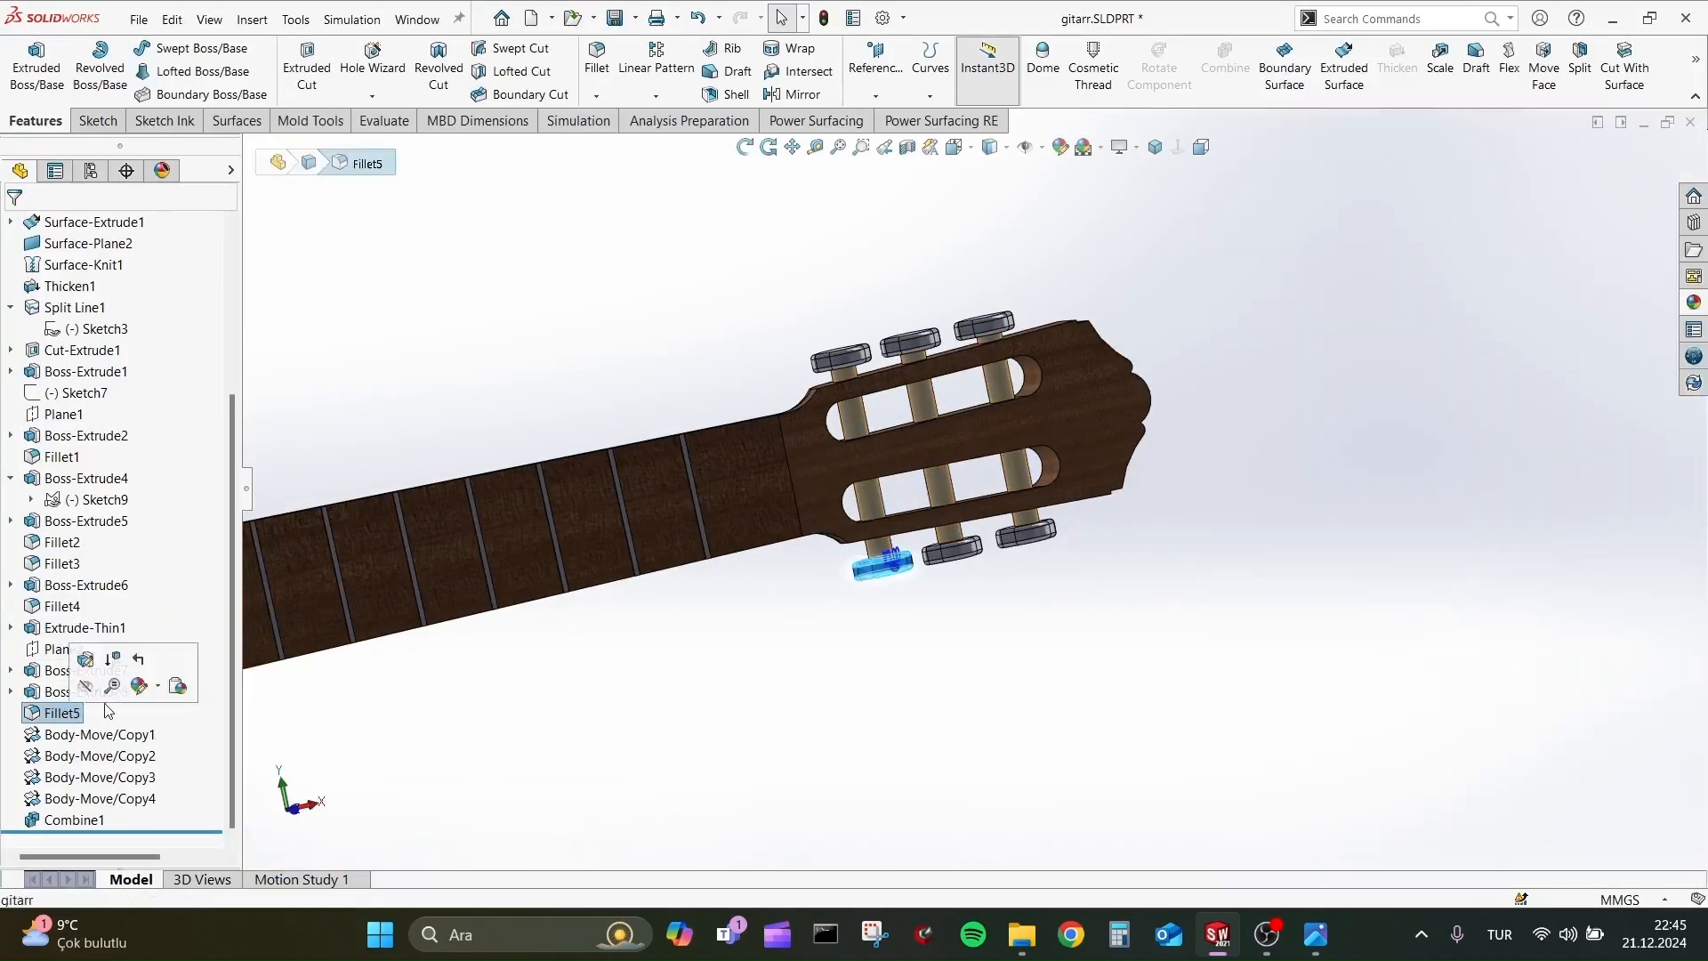
left_click(158, 685)
left_click(198, 707)
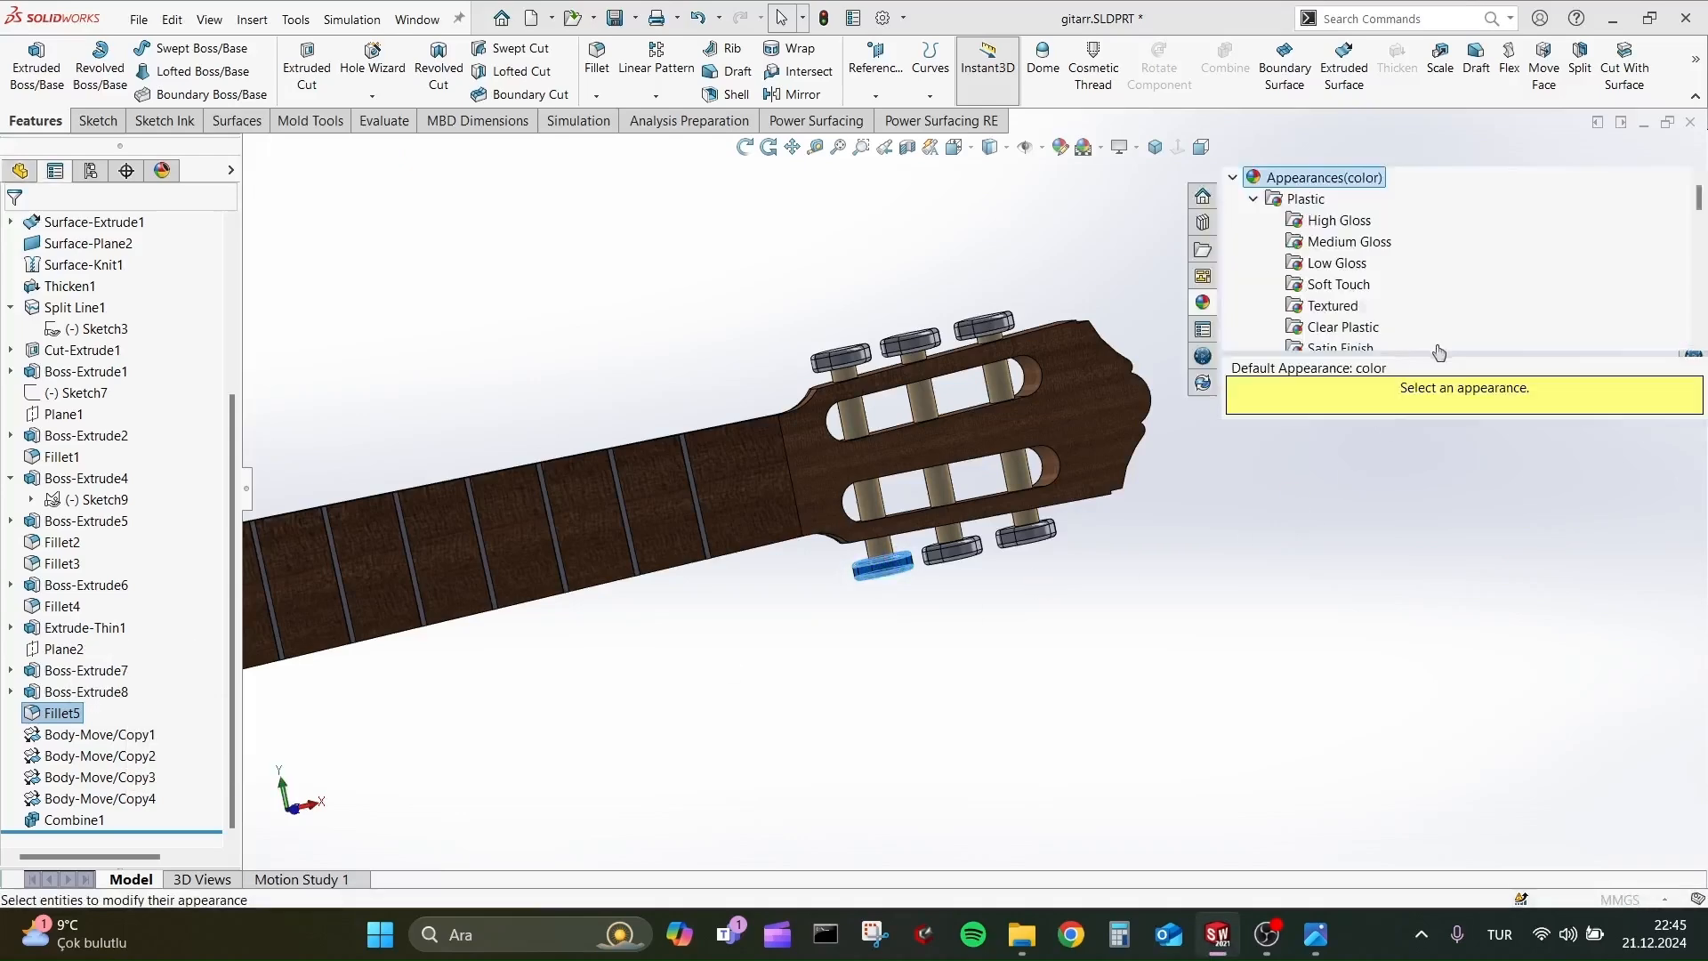
left_click(1451, 786)
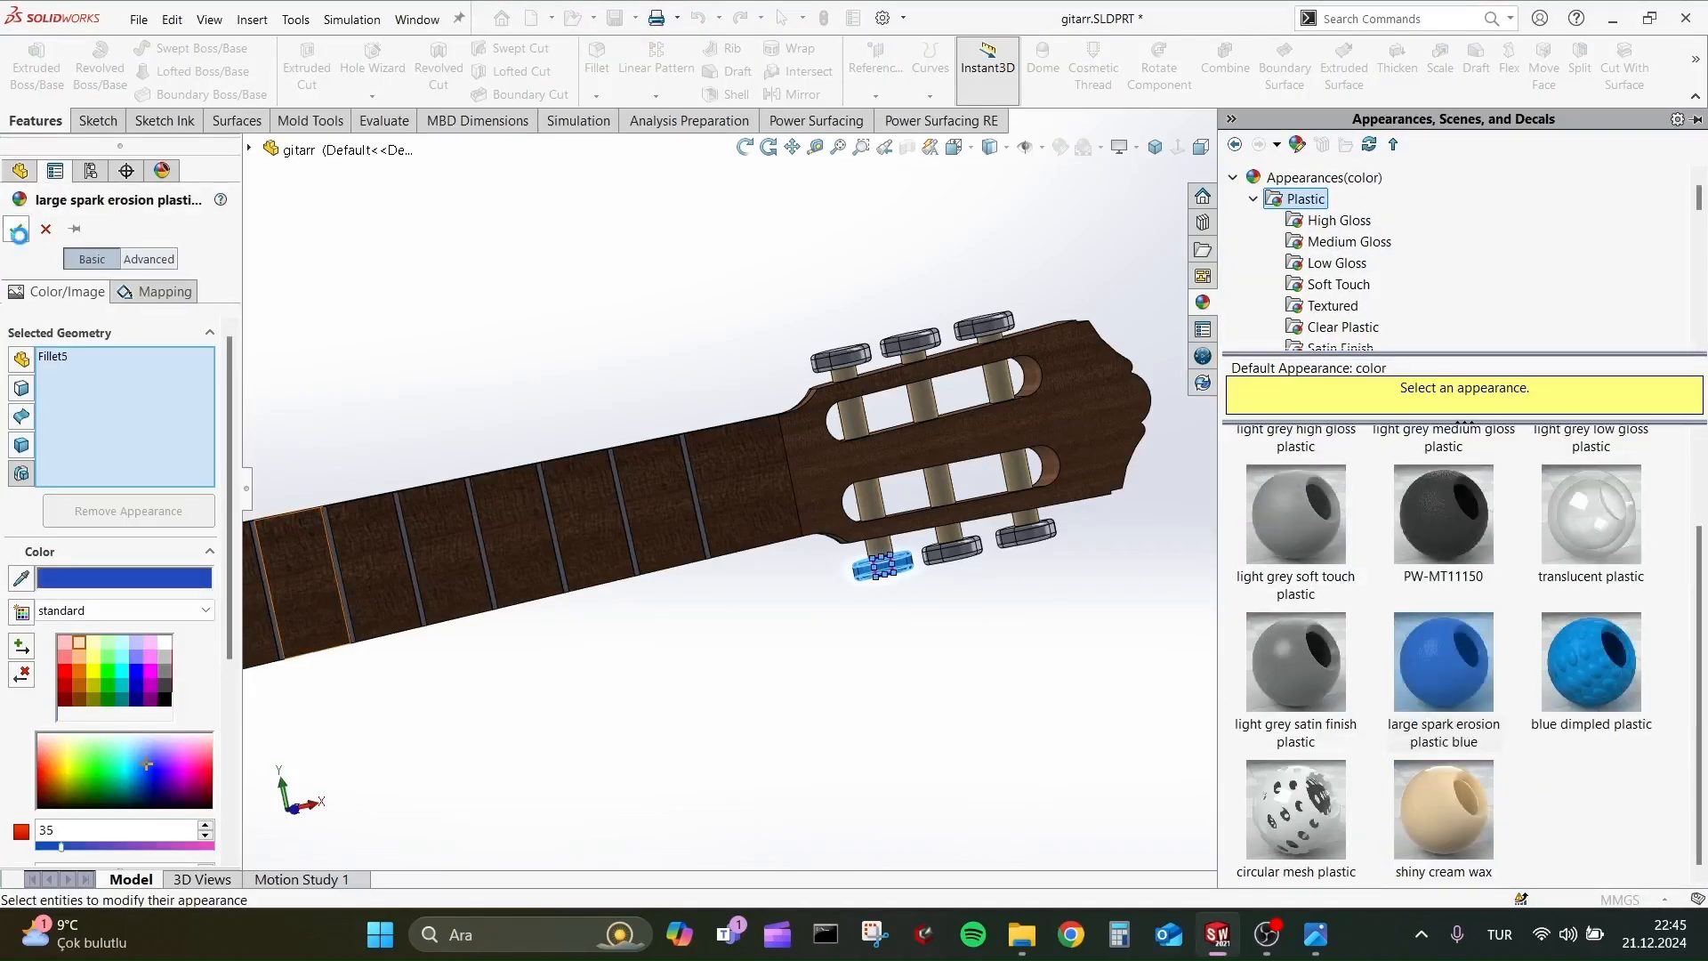
left_click(19, 232)
Apply the large spark erosion plastic blue appearance to the two copied tuner knobs of Body-Move/Copy1.
left_click(100, 734)
left_click(195, 707)
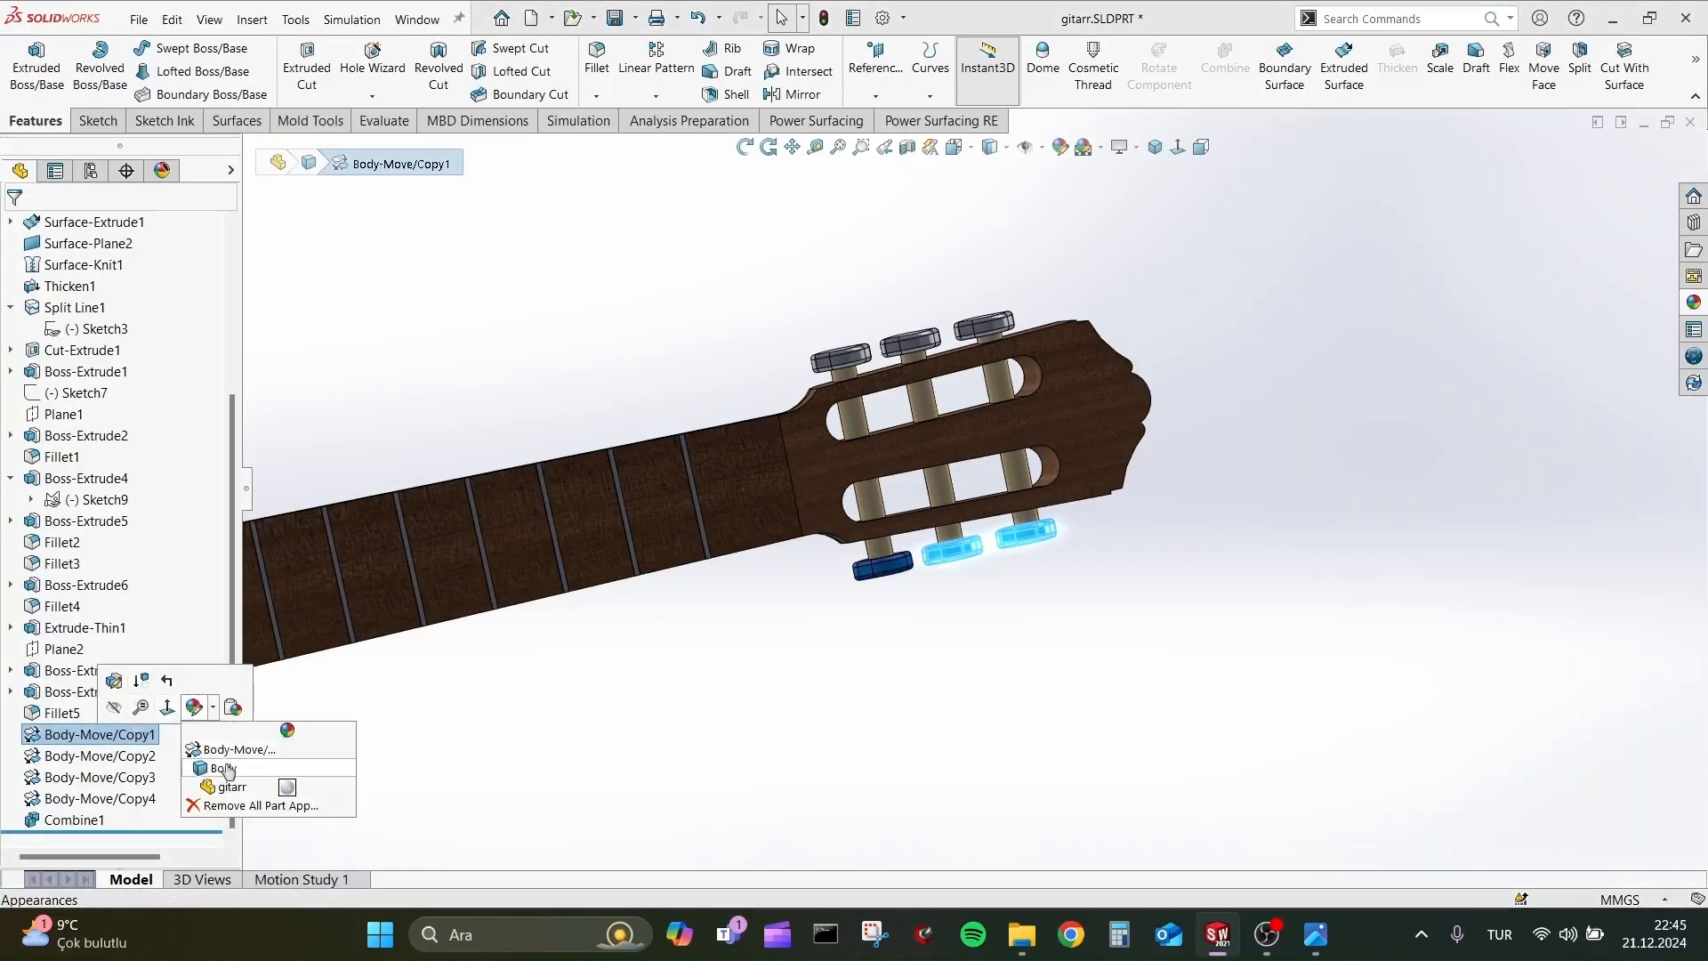
left_click(224, 767)
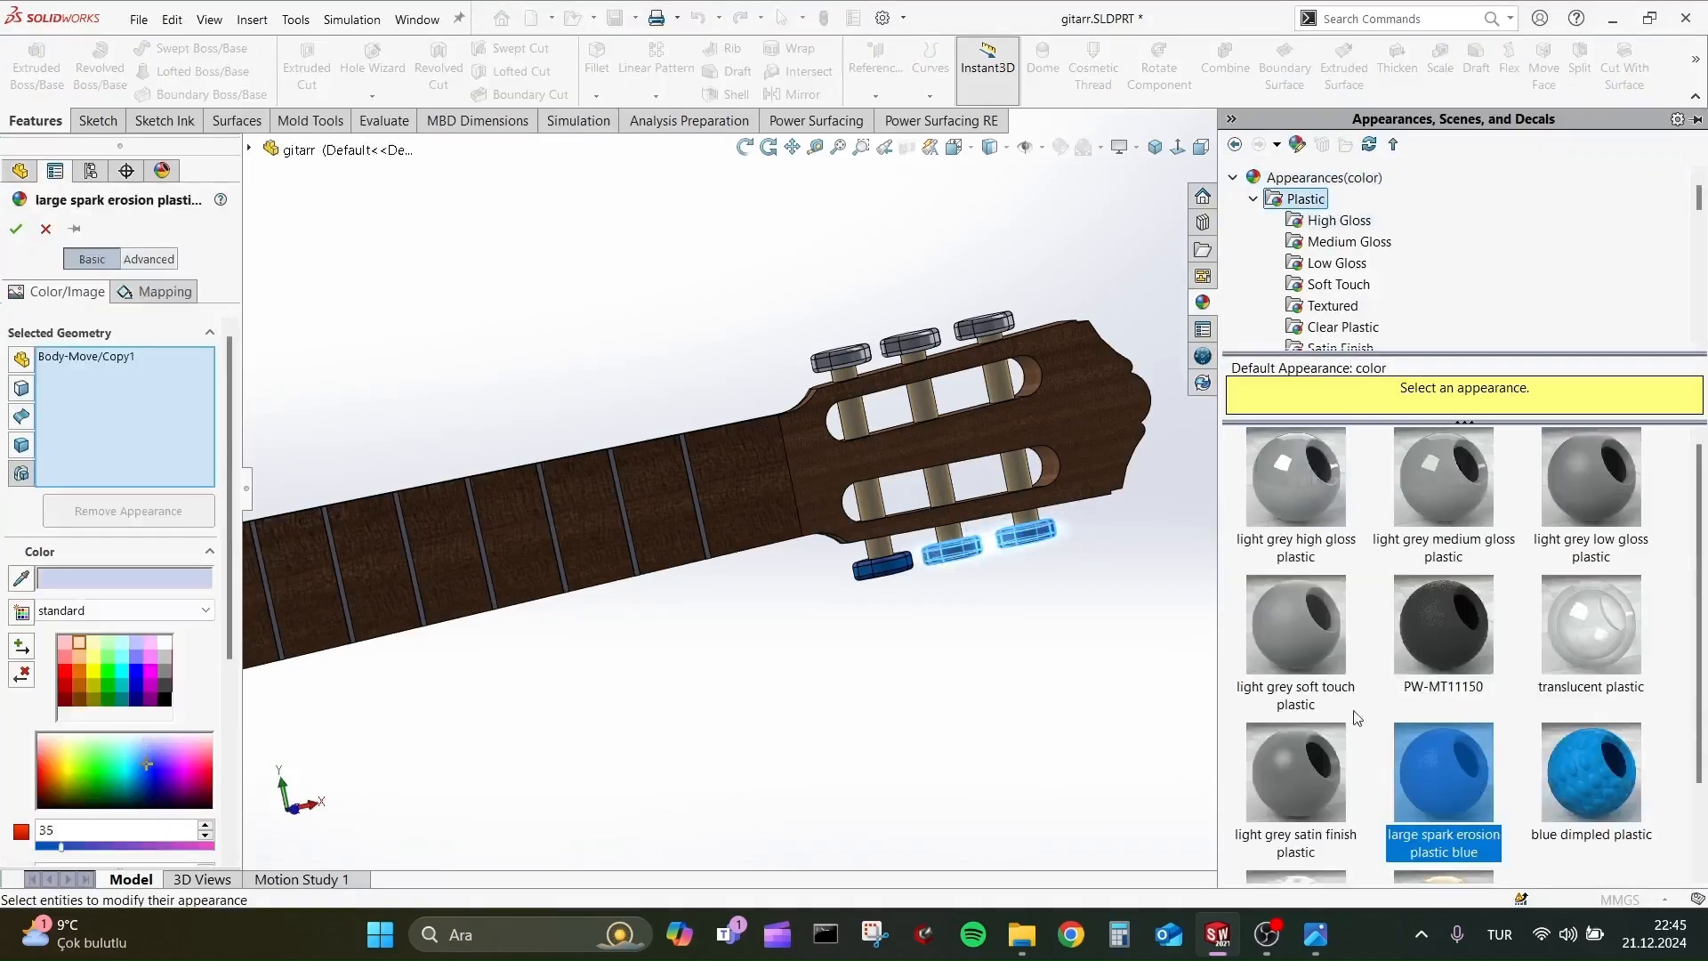
Apply the large spark erosion plastic blue appearance to the three opposite tuner knobs, Body-Move/Copy4.
left_click(133, 778)
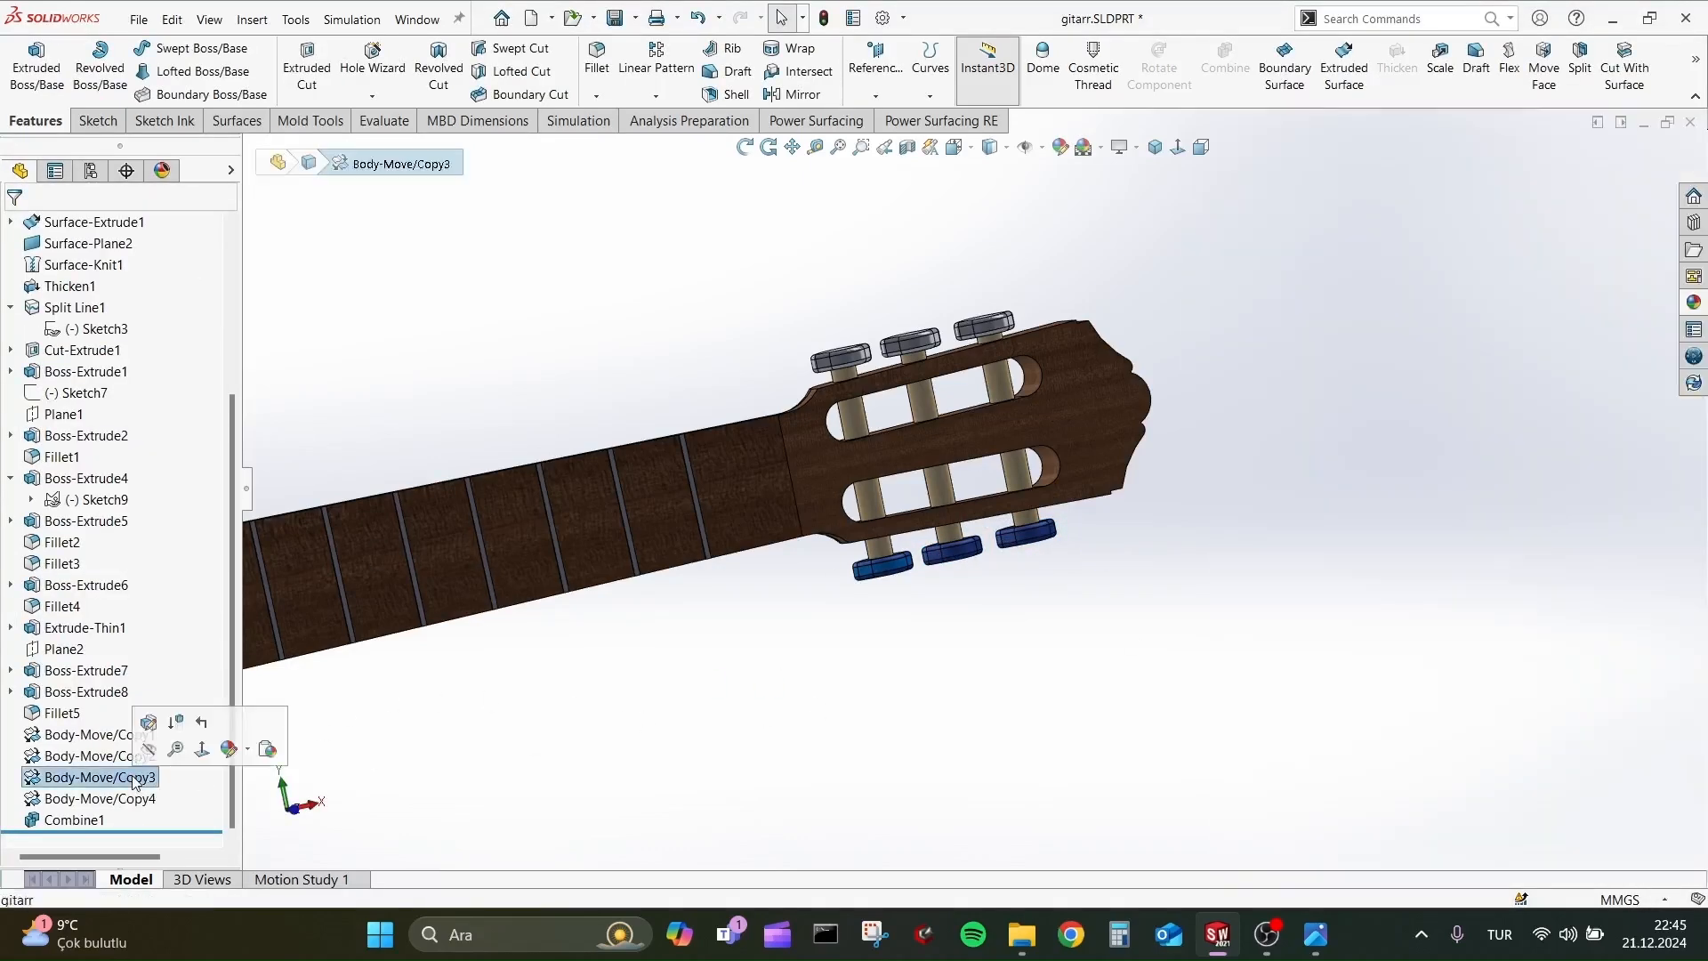
left_click(223, 762)
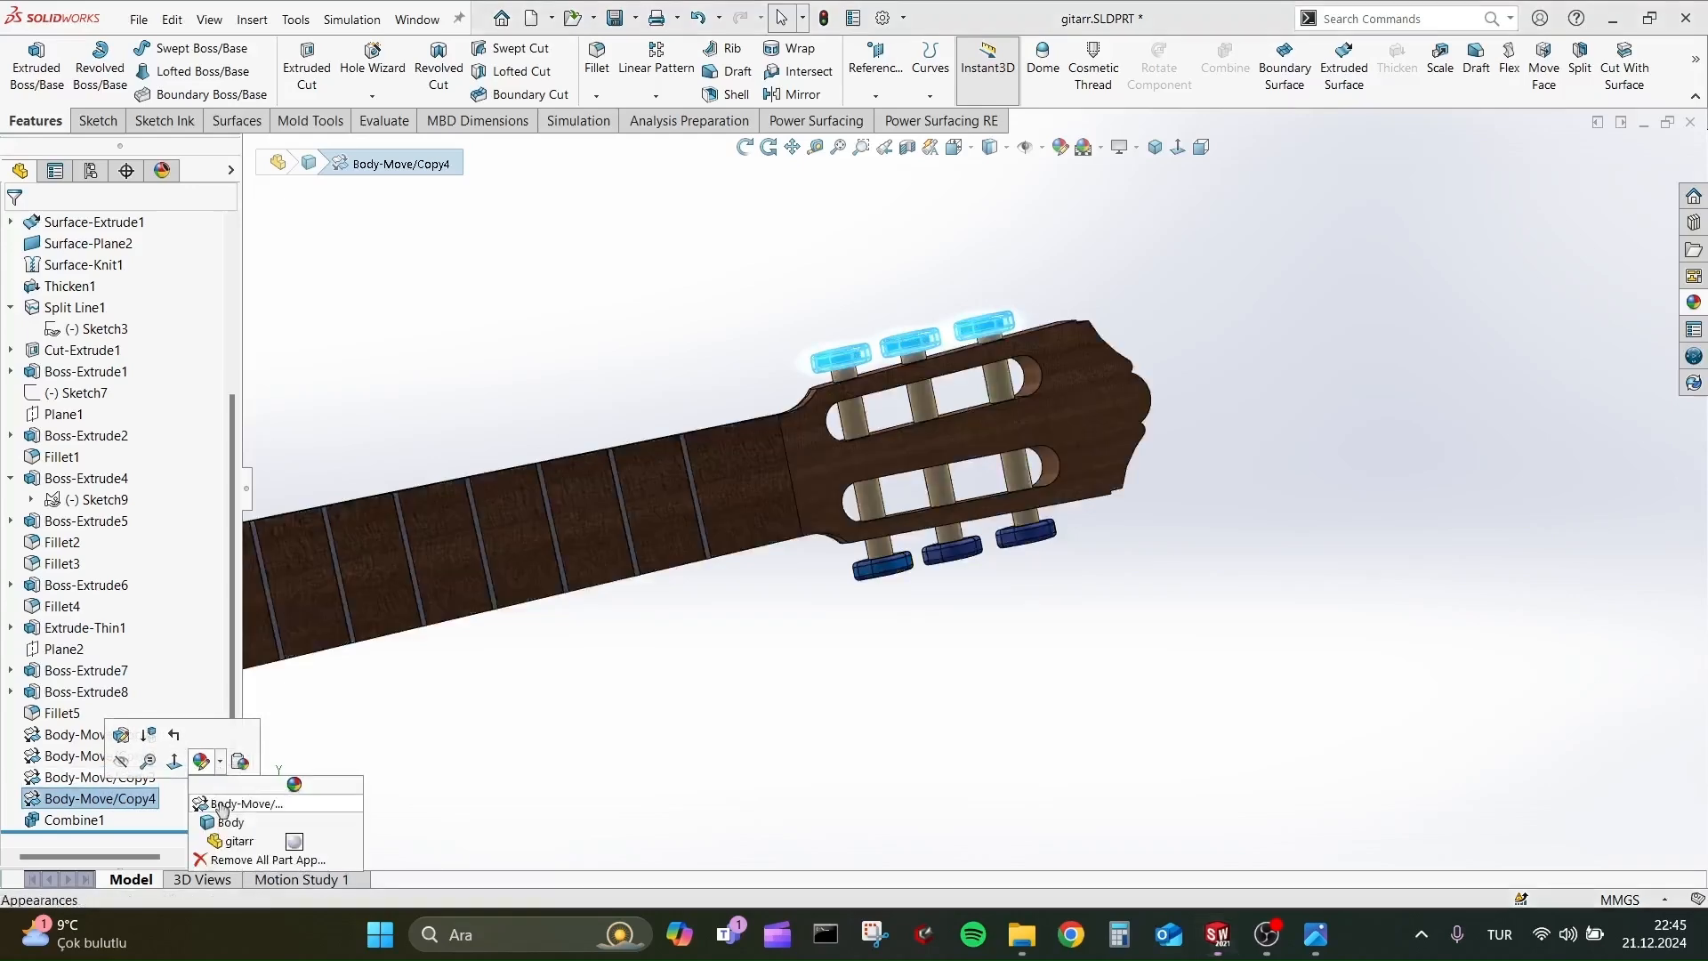
left_click(228, 802)
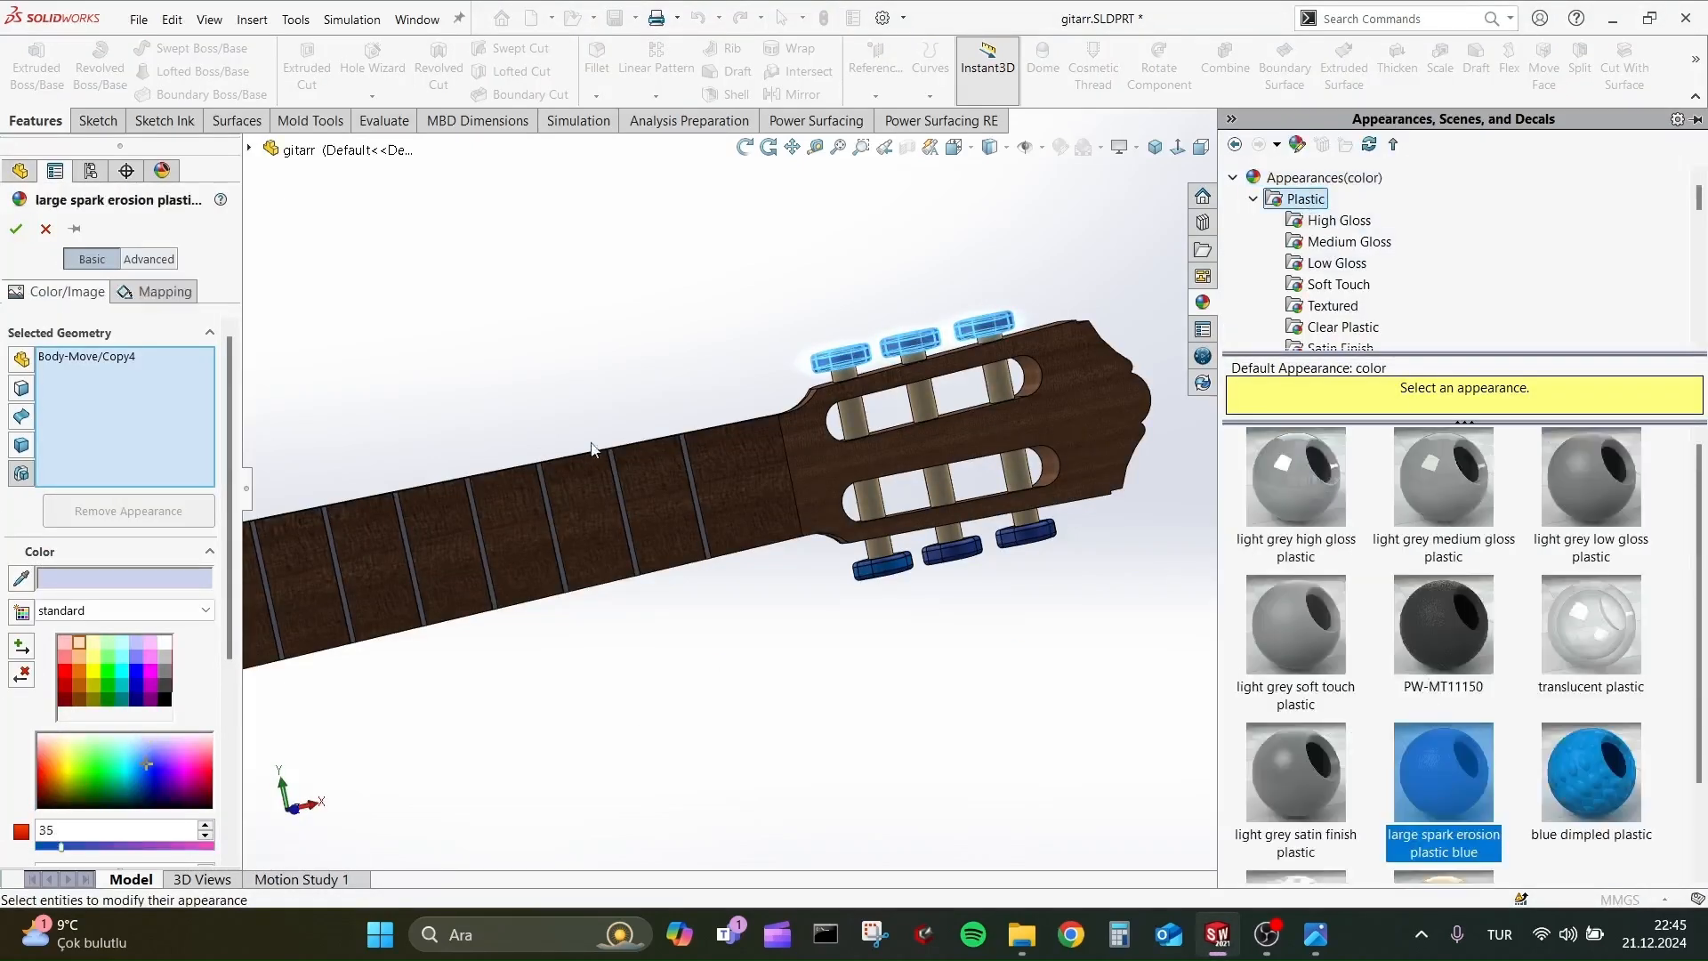
left_click(16, 229)
left_click(369, 336)
Apply the satin finished cherry 2d wood appearance to the fret feature Extrude-Thin1.
scroll(685, 495, "up", 5)
middle_click_drag(685, 495, 711, 516)
scroll(765, 519, "down", 9)
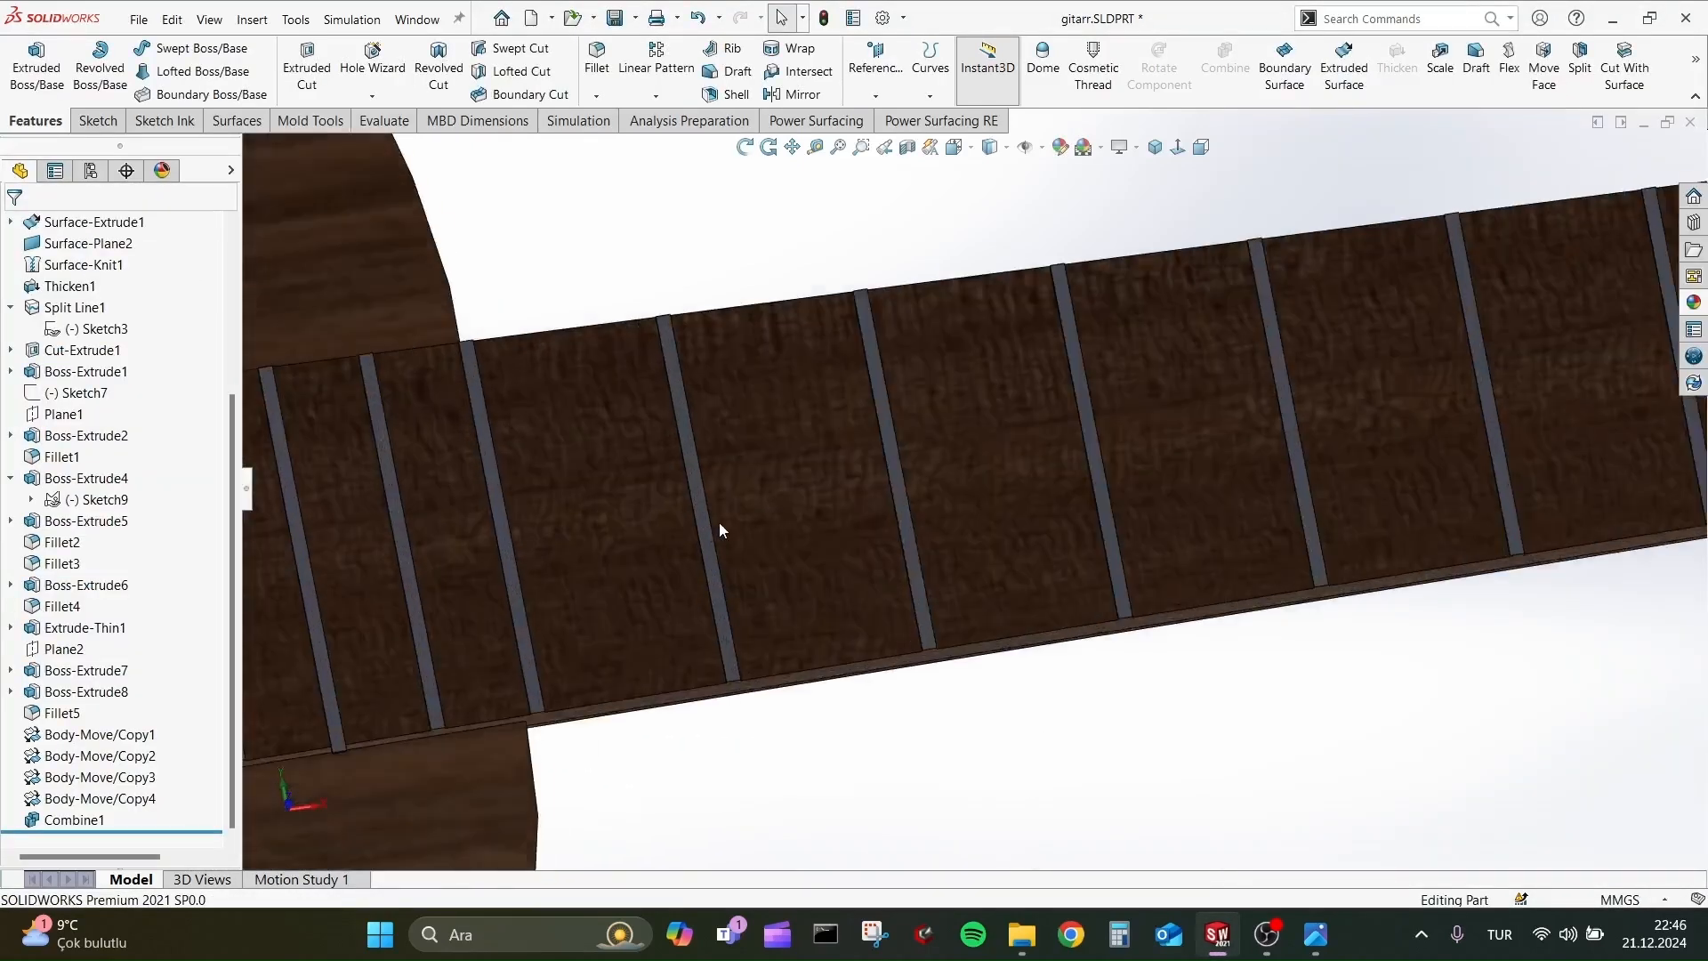
left_click(718, 530)
right_click(71, 627)
left_click(187, 523)
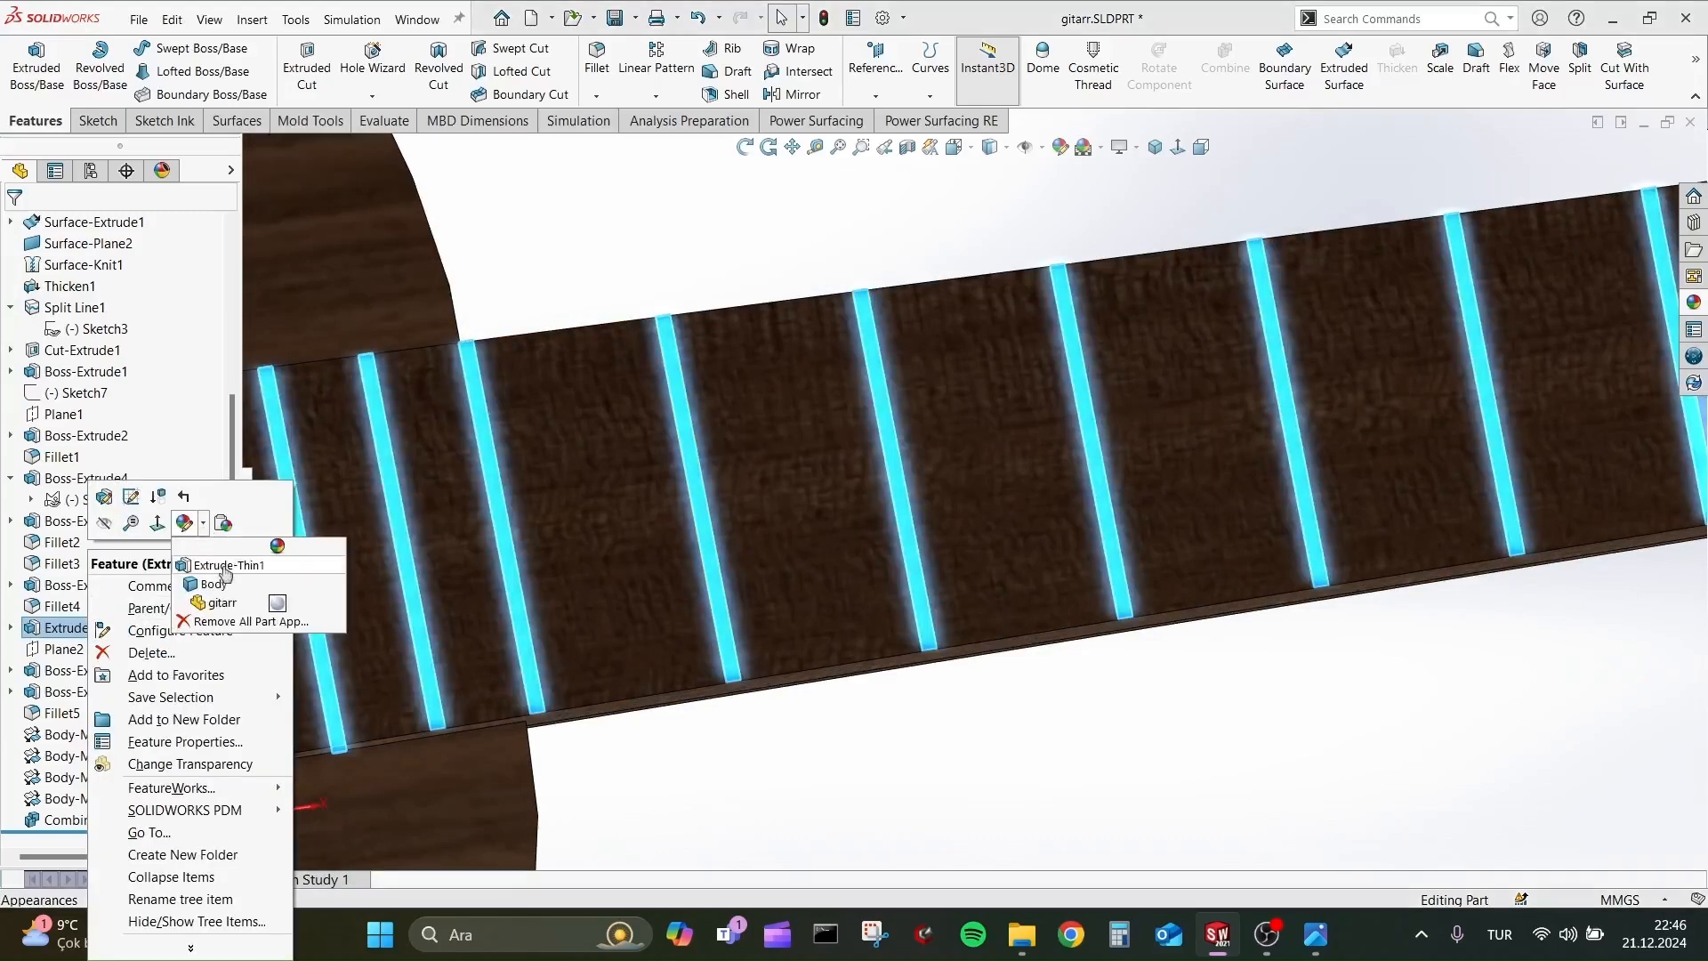
left_click(227, 566)
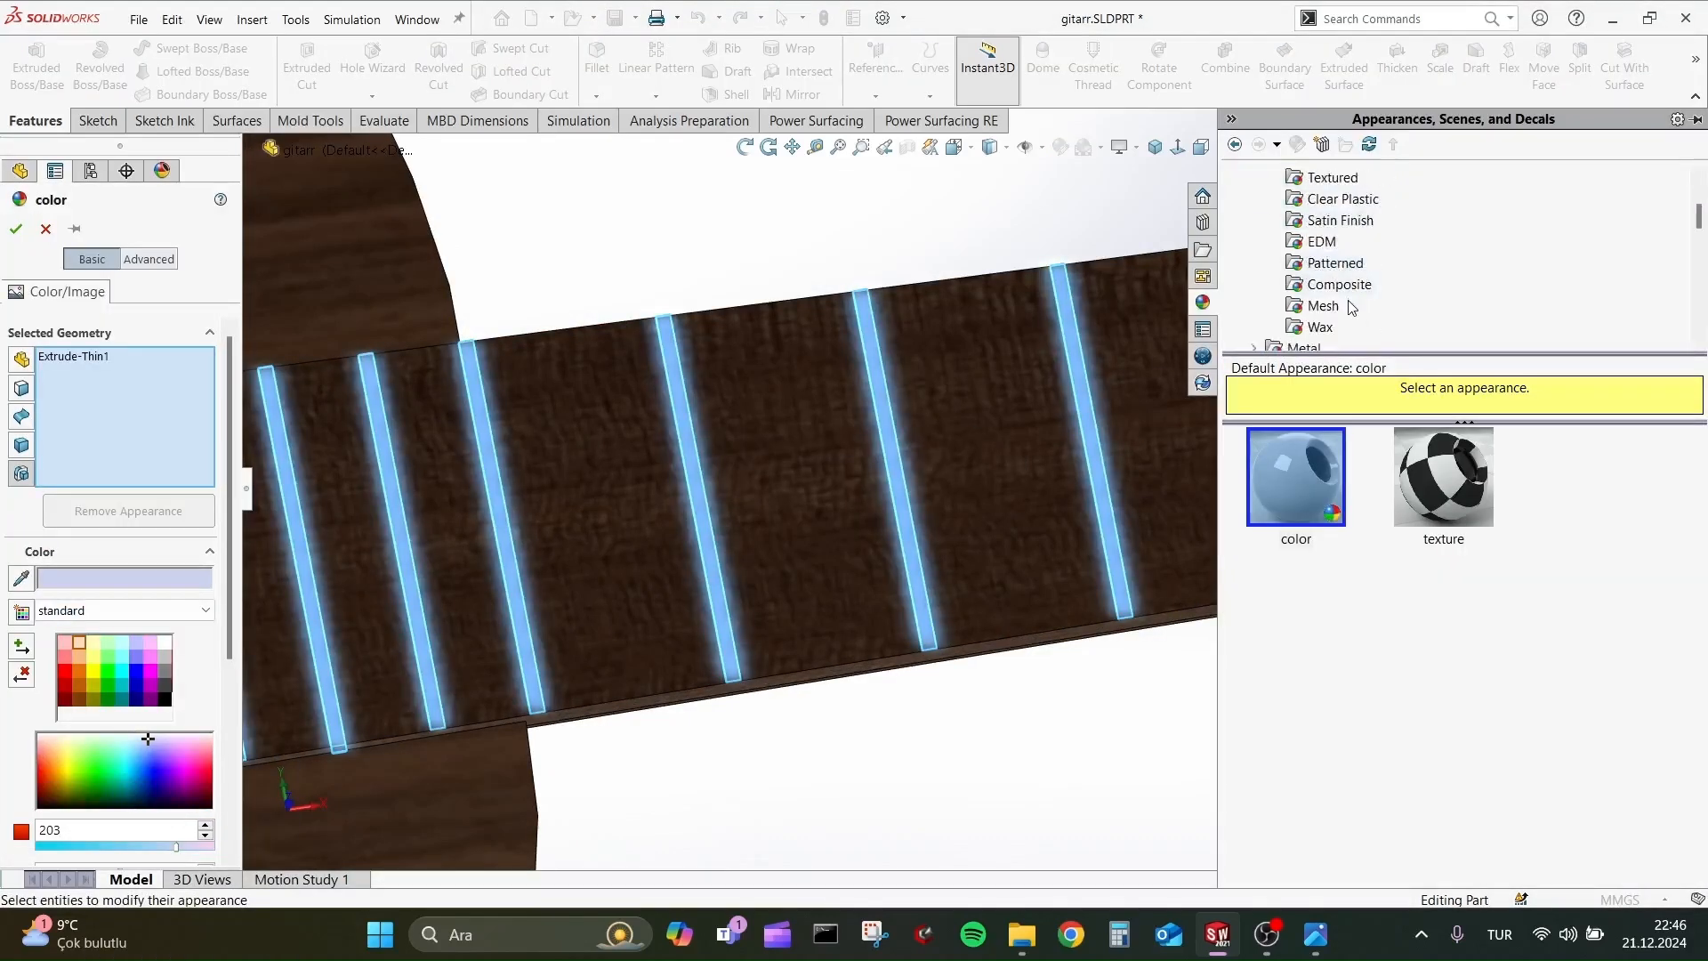
scroll(1317, 336, "down", 1)
left_click(1344, 288)
left_click(1442, 480)
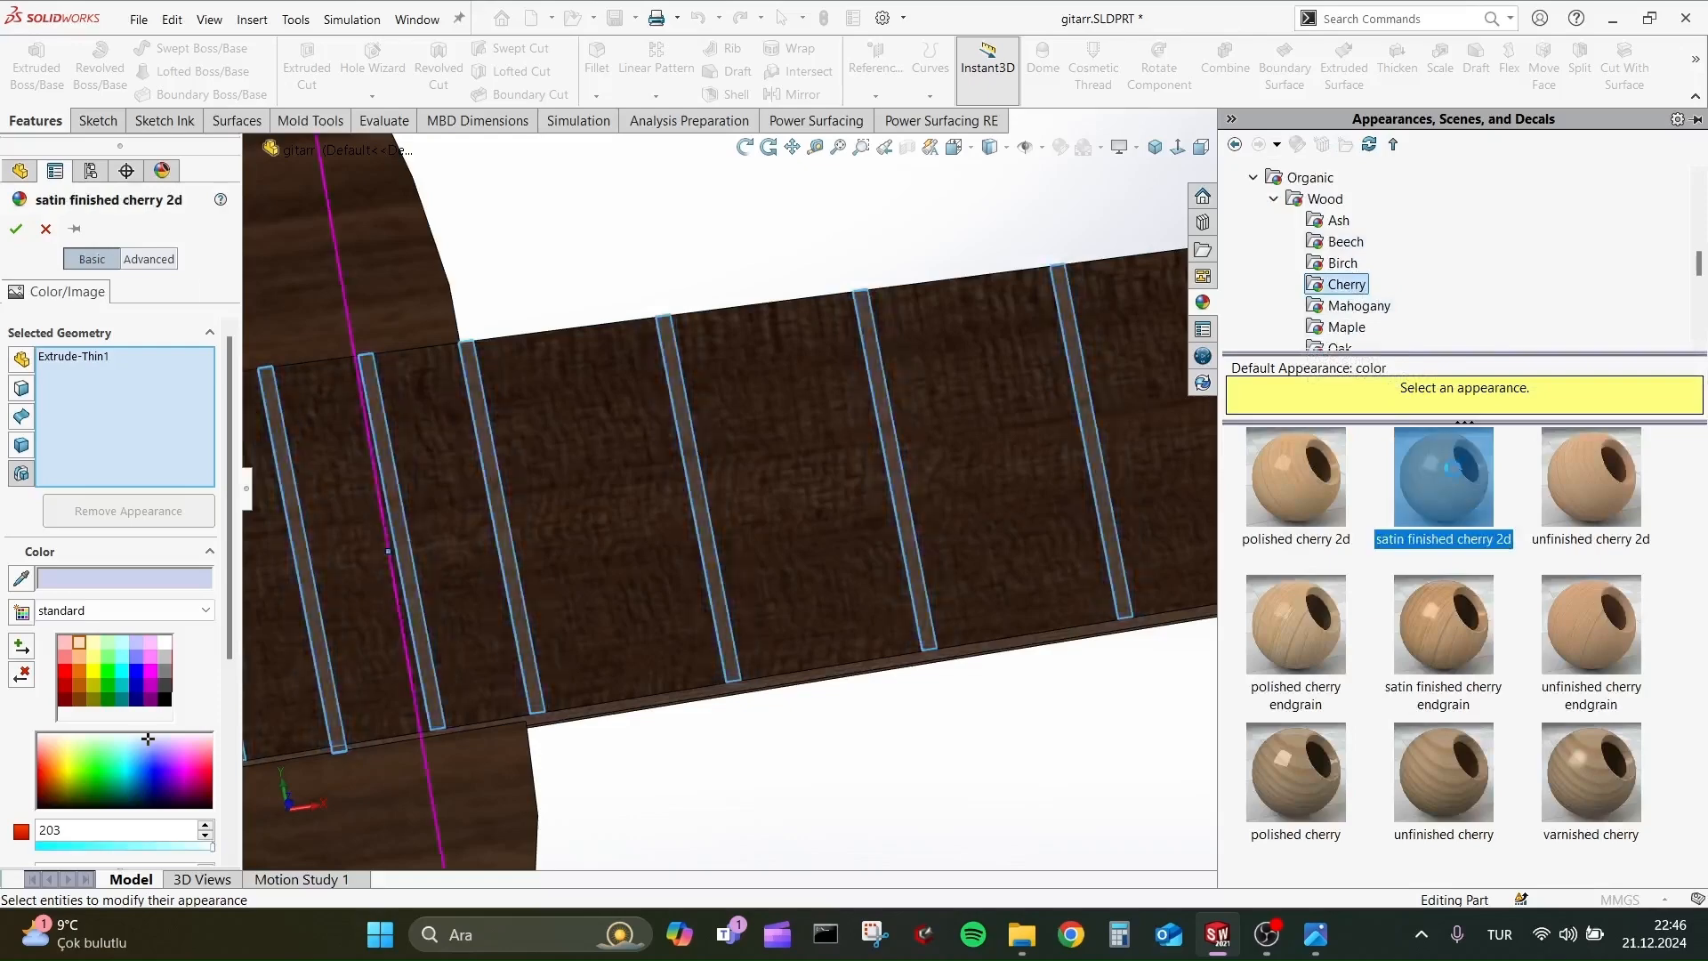
left_click(16, 229)
Examine the finished guitar's appearances on the body, bridge, sound hole, fretboard and headstock from several angles.
scroll(844, 358, "up", 6)
left_click(843, 359)
scroll(934, 387, "up", 4)
scroll(991, 400, "down", 3)
middle_click_drag(903, 467, 975, 362)
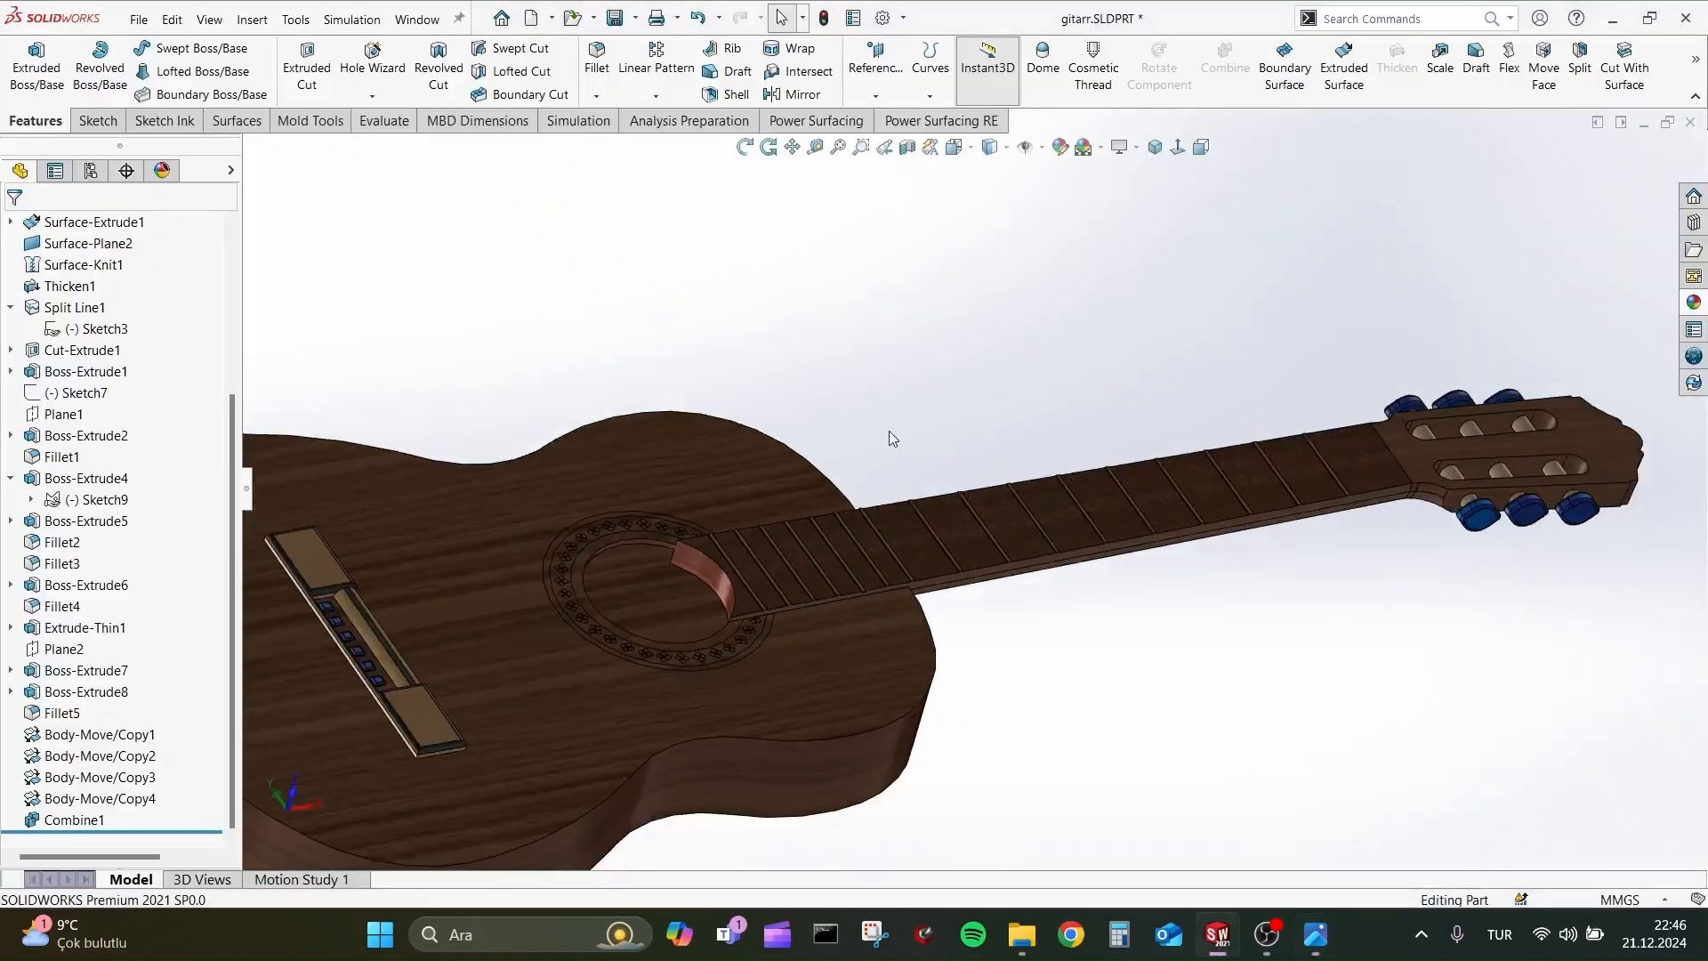
middle_click_drag(888, 435, 823, 512)
scroll(779, 792, "down", 5)
middle_click_drag(787, 602, 782, 636)
scroll(1146, 493, "up", 5)
scroll(1334, 373, "down", 5)
mouse_move(1108, 464)
middle_mouse_down()
mouse_move(934, 407)
mouse_move(1121, 480)
middle_mouse_up()
scroll(1412, 410, "up", 5)
scroll(1503, 294, "down", 5)
middle_click_drag(1405, 356, 1253, 370)
scroll(1254, 370, "up", 5)
middle_click_drag(1071, 317, 584, 732)
Create a 5-second animation of the guitar rotating in Motion Study 1 with the Animation Wizard, starting at 0 seconds.
left_click(312, 881)
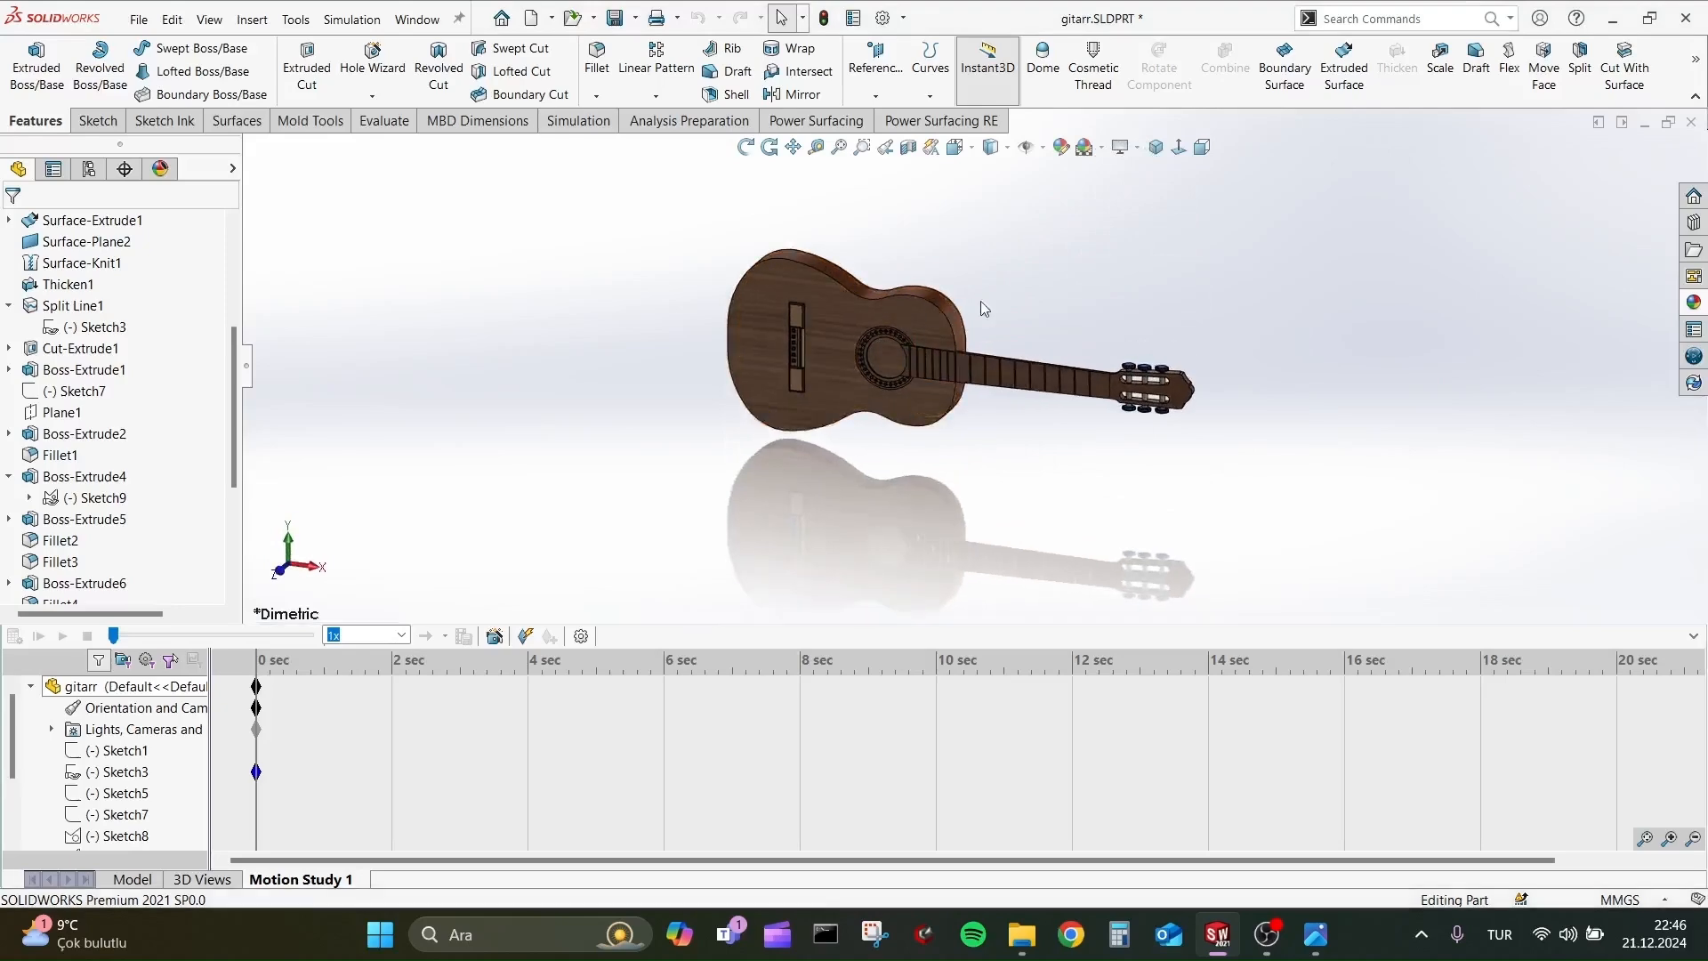
left_click(494, 635)
left_click(921, 701)
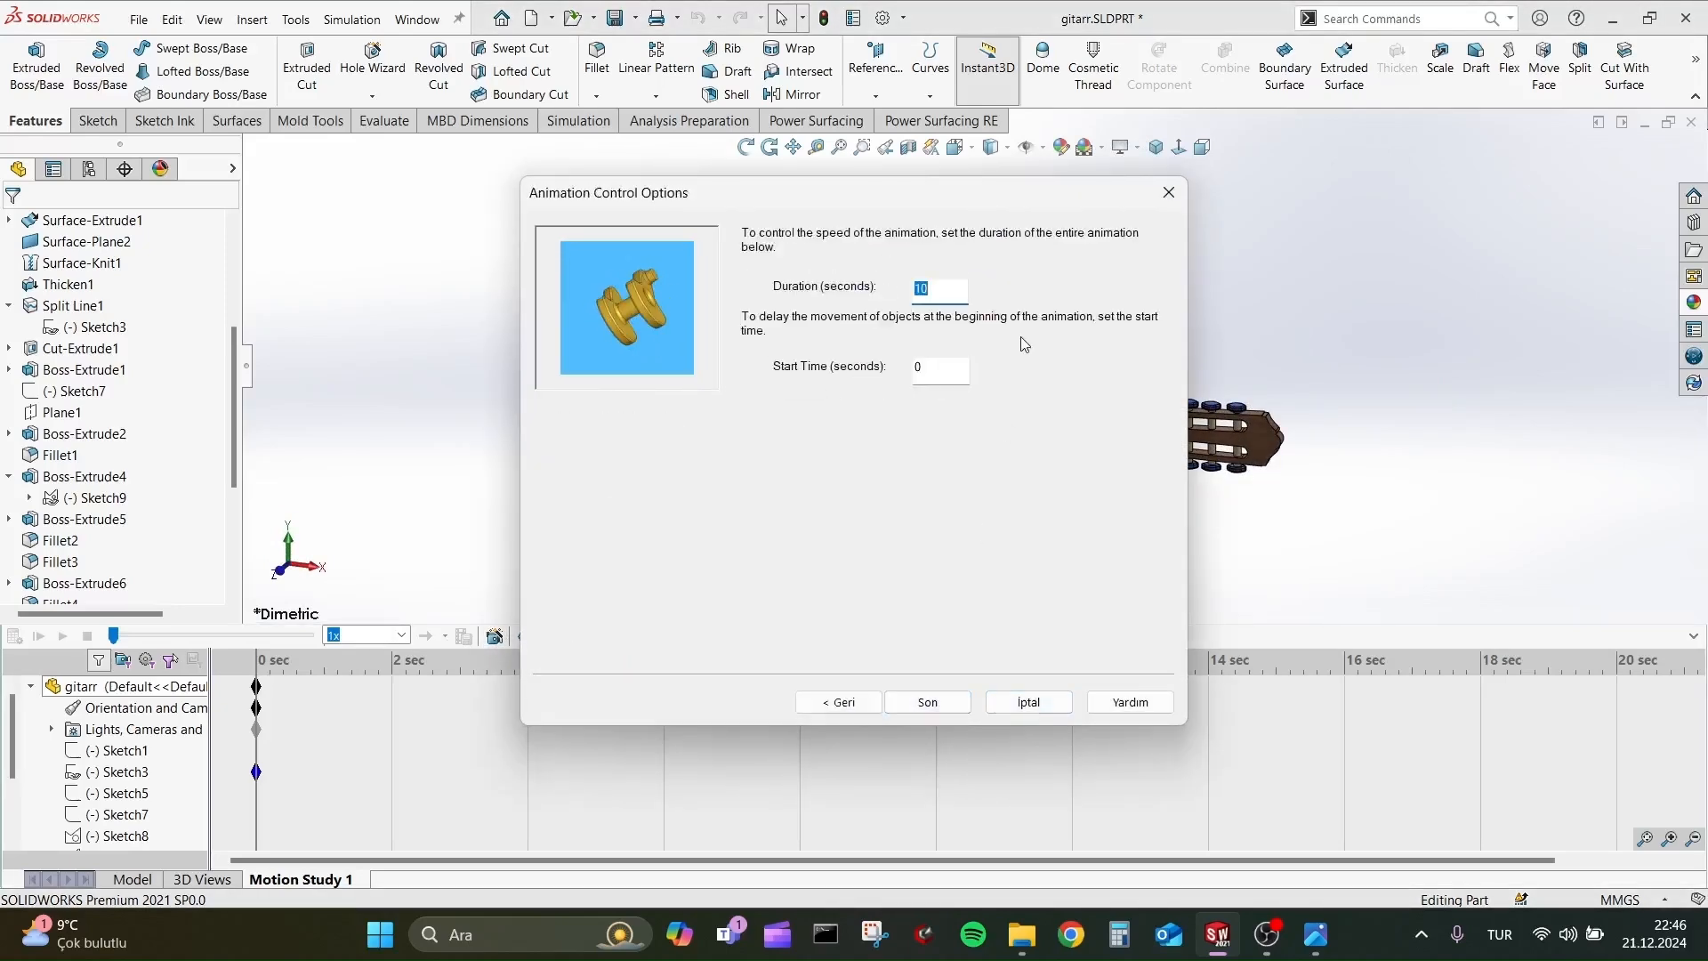
left_click(961, 706)
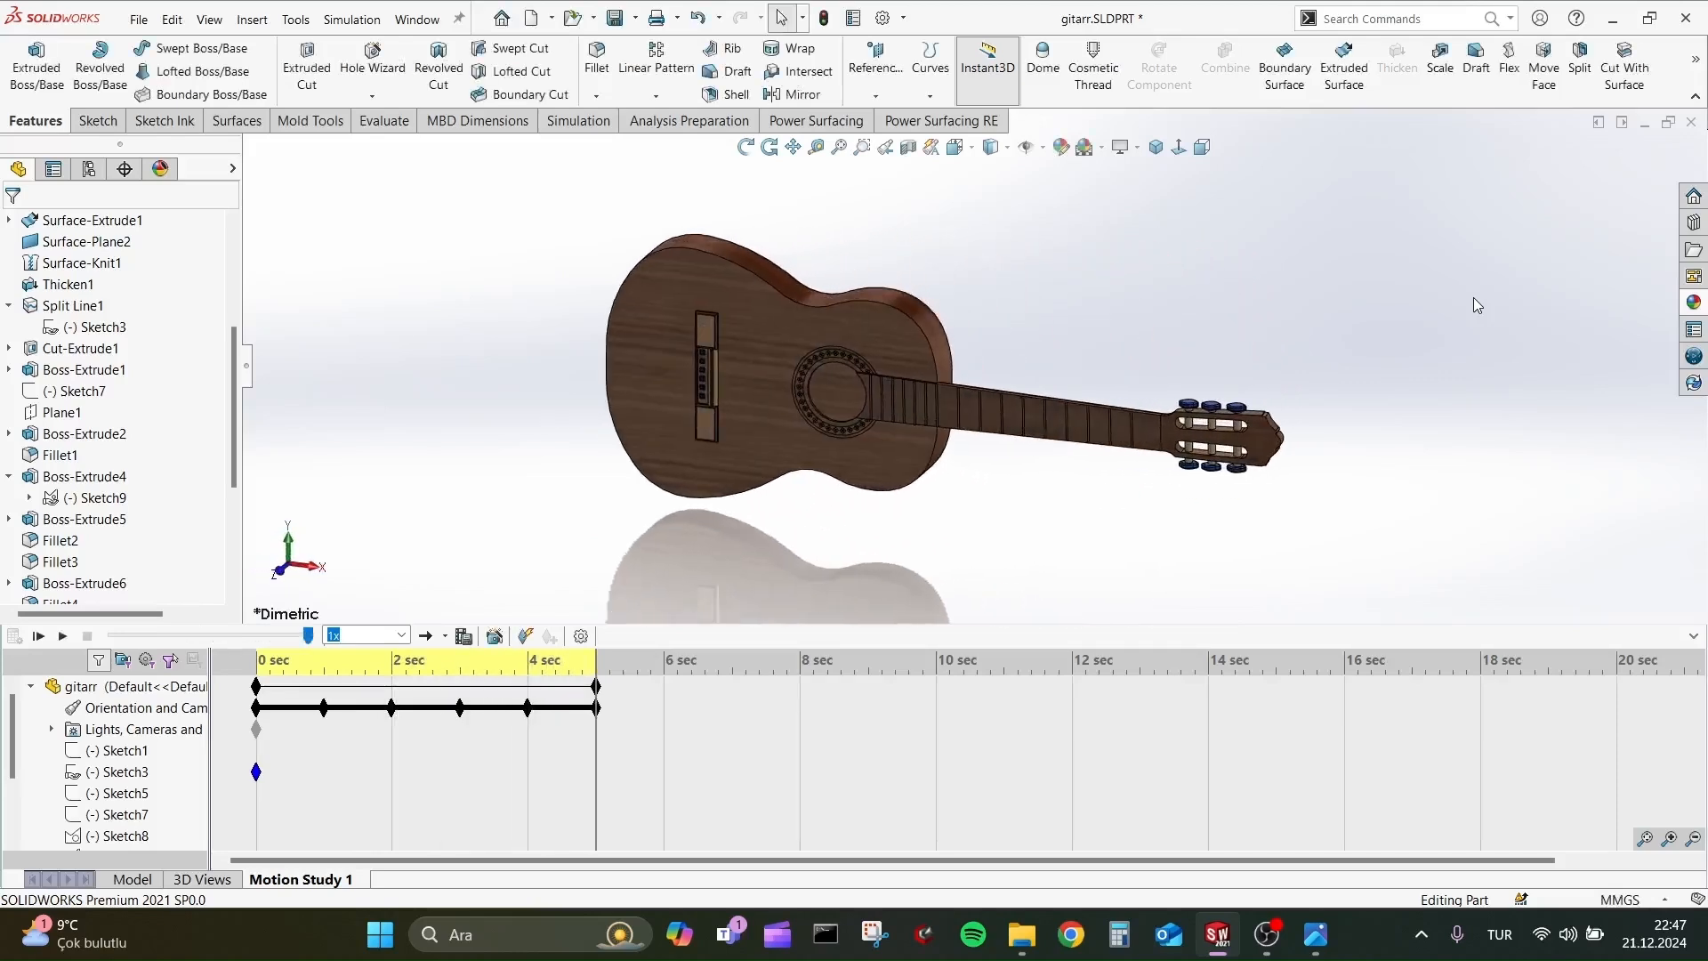
Try several background scenes behind the guitar, including Urban 5 Background and Plain White.
middle_click_drag(1272, 318, 1257, 233)
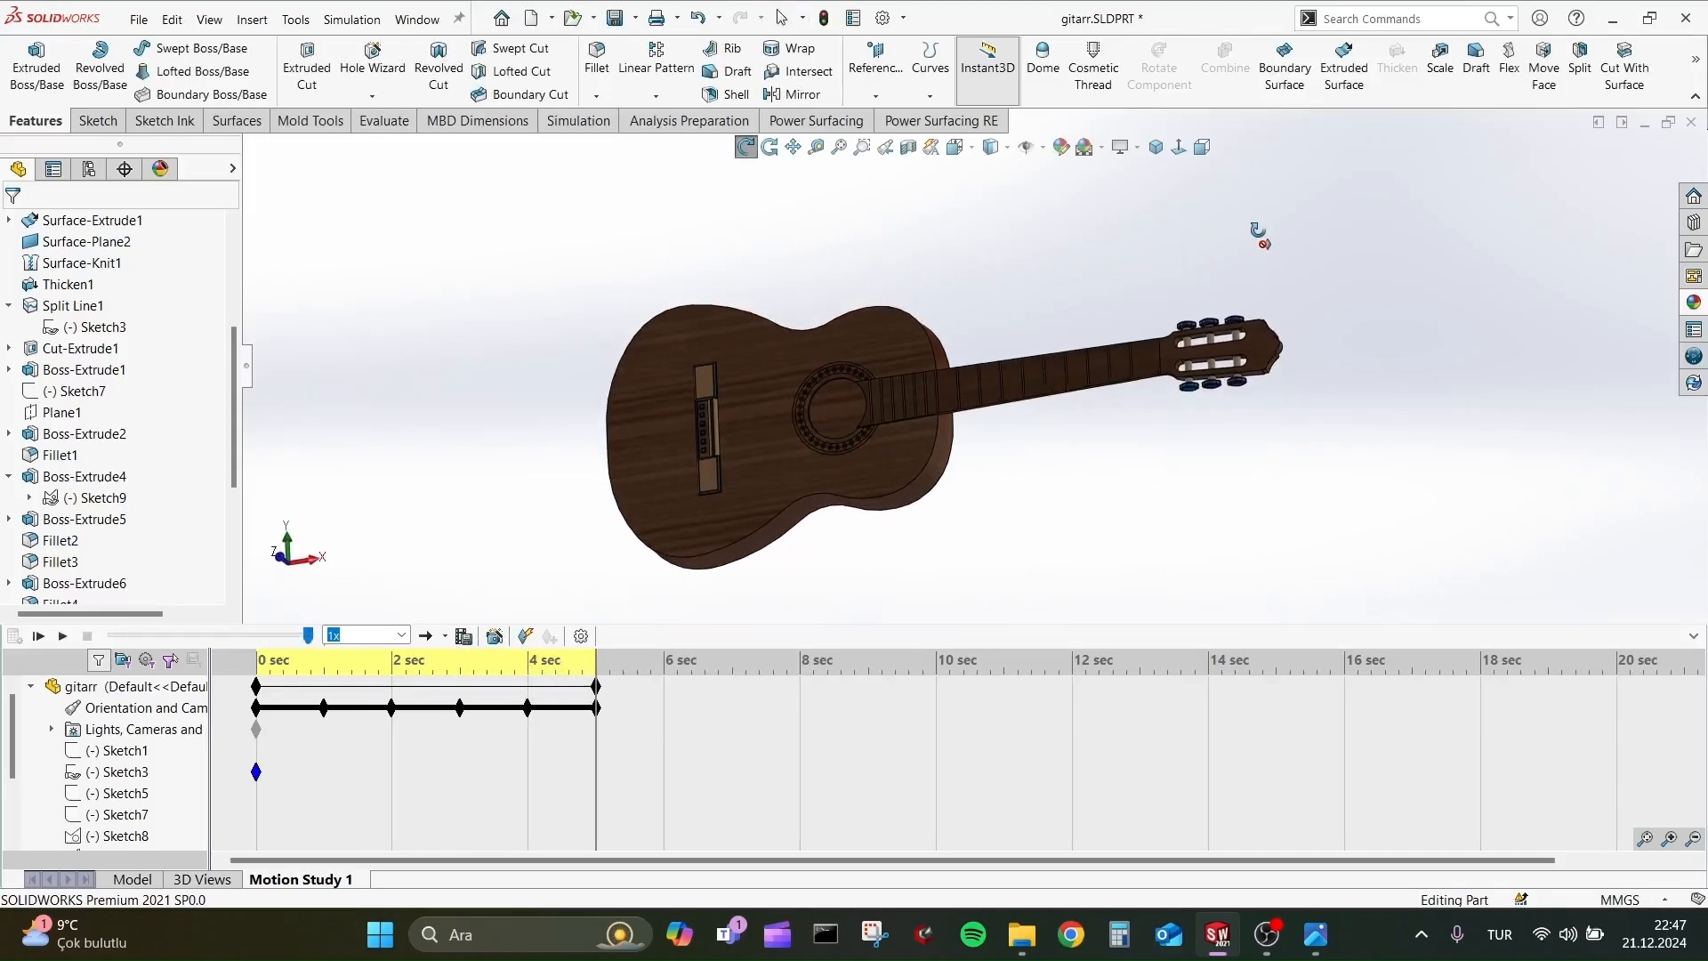
left_click(1094, 154)
left_click(1187, 313)
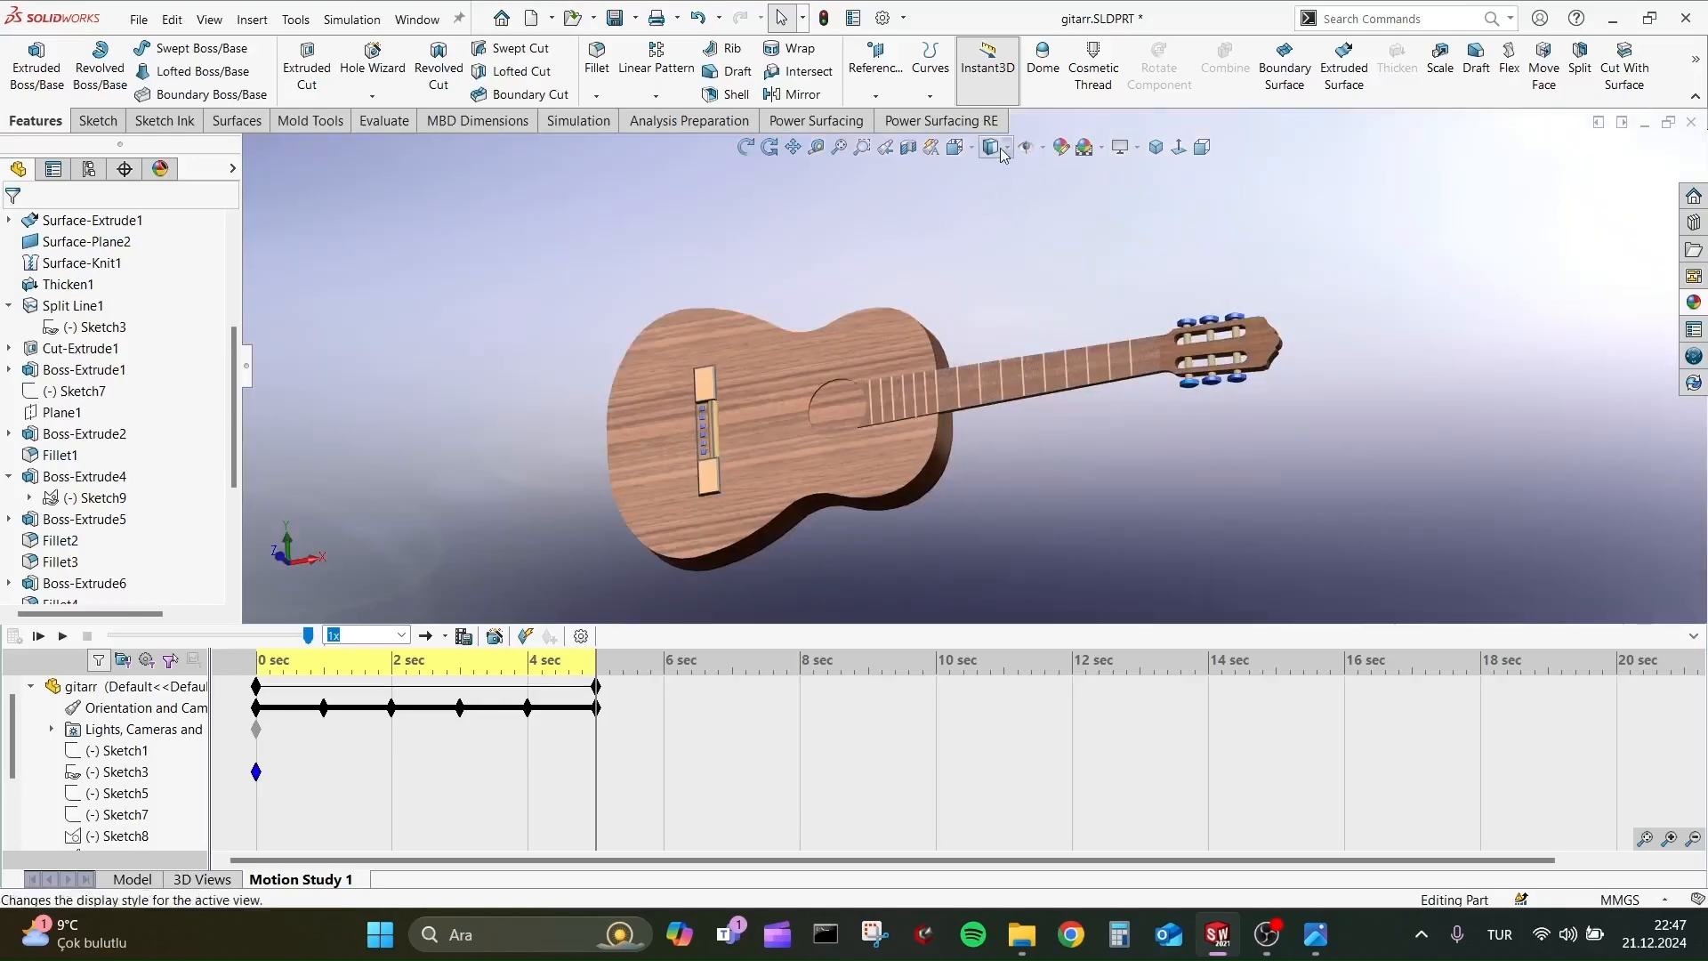
left_click(1101, 149)
left_click(1134, 277)
left_click(1100, 149)
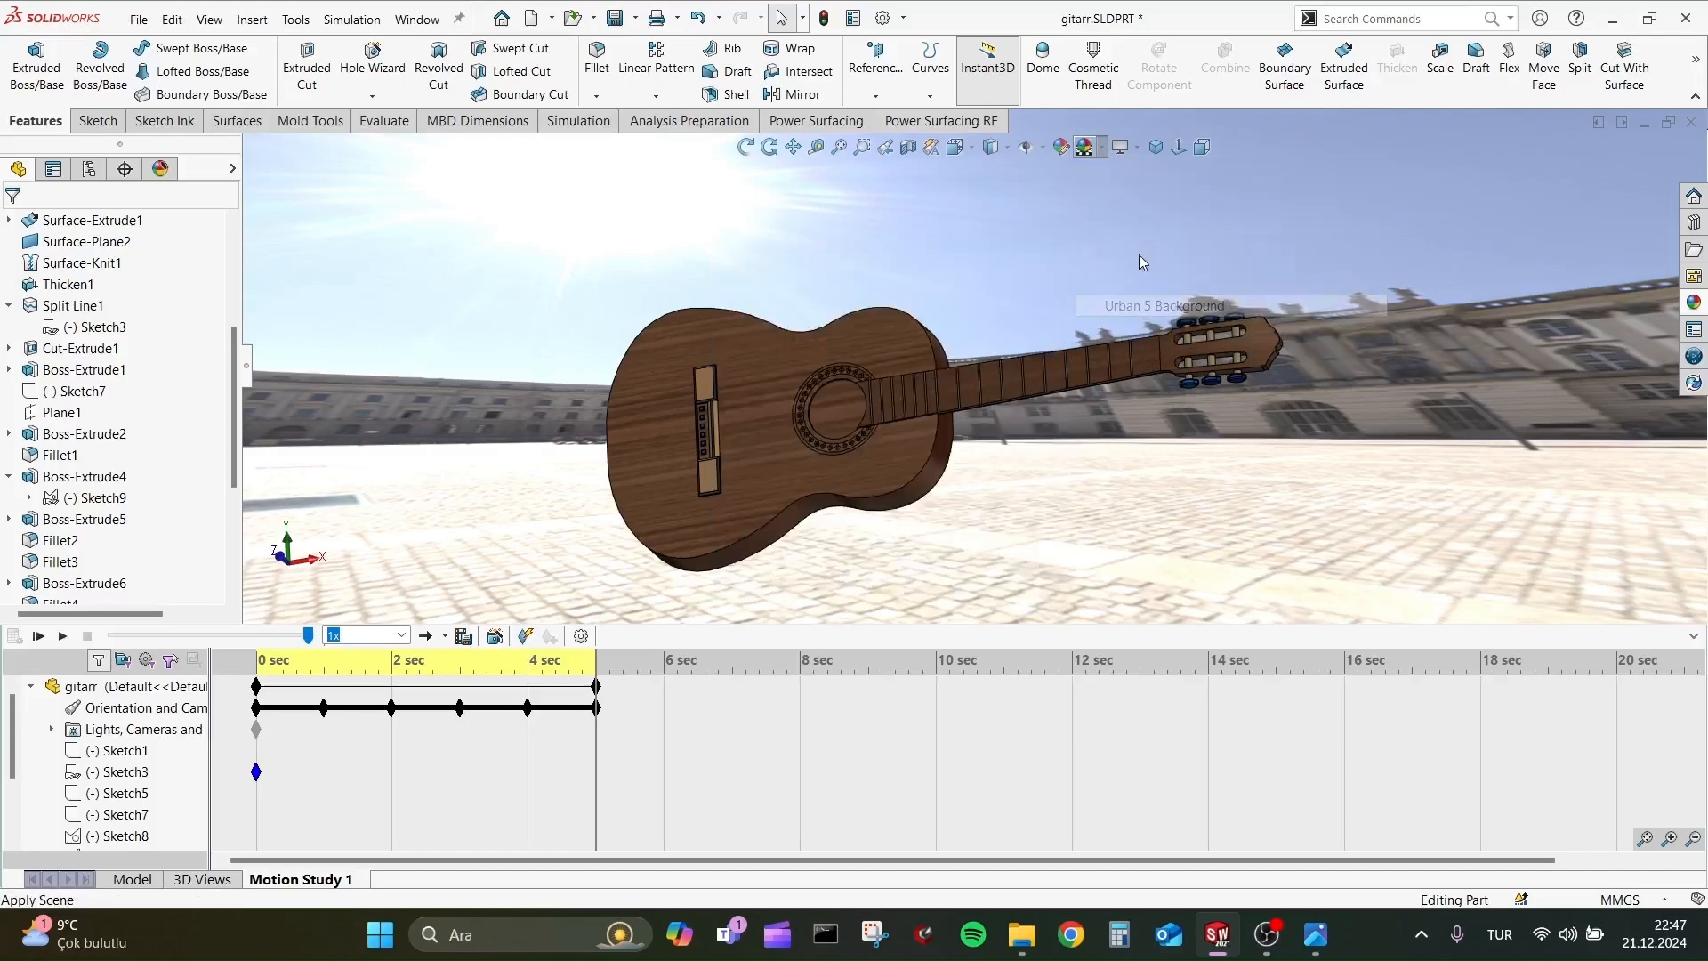
left_click(1138, 255)
left_click(1085, 148)
left_click(1125, 196)
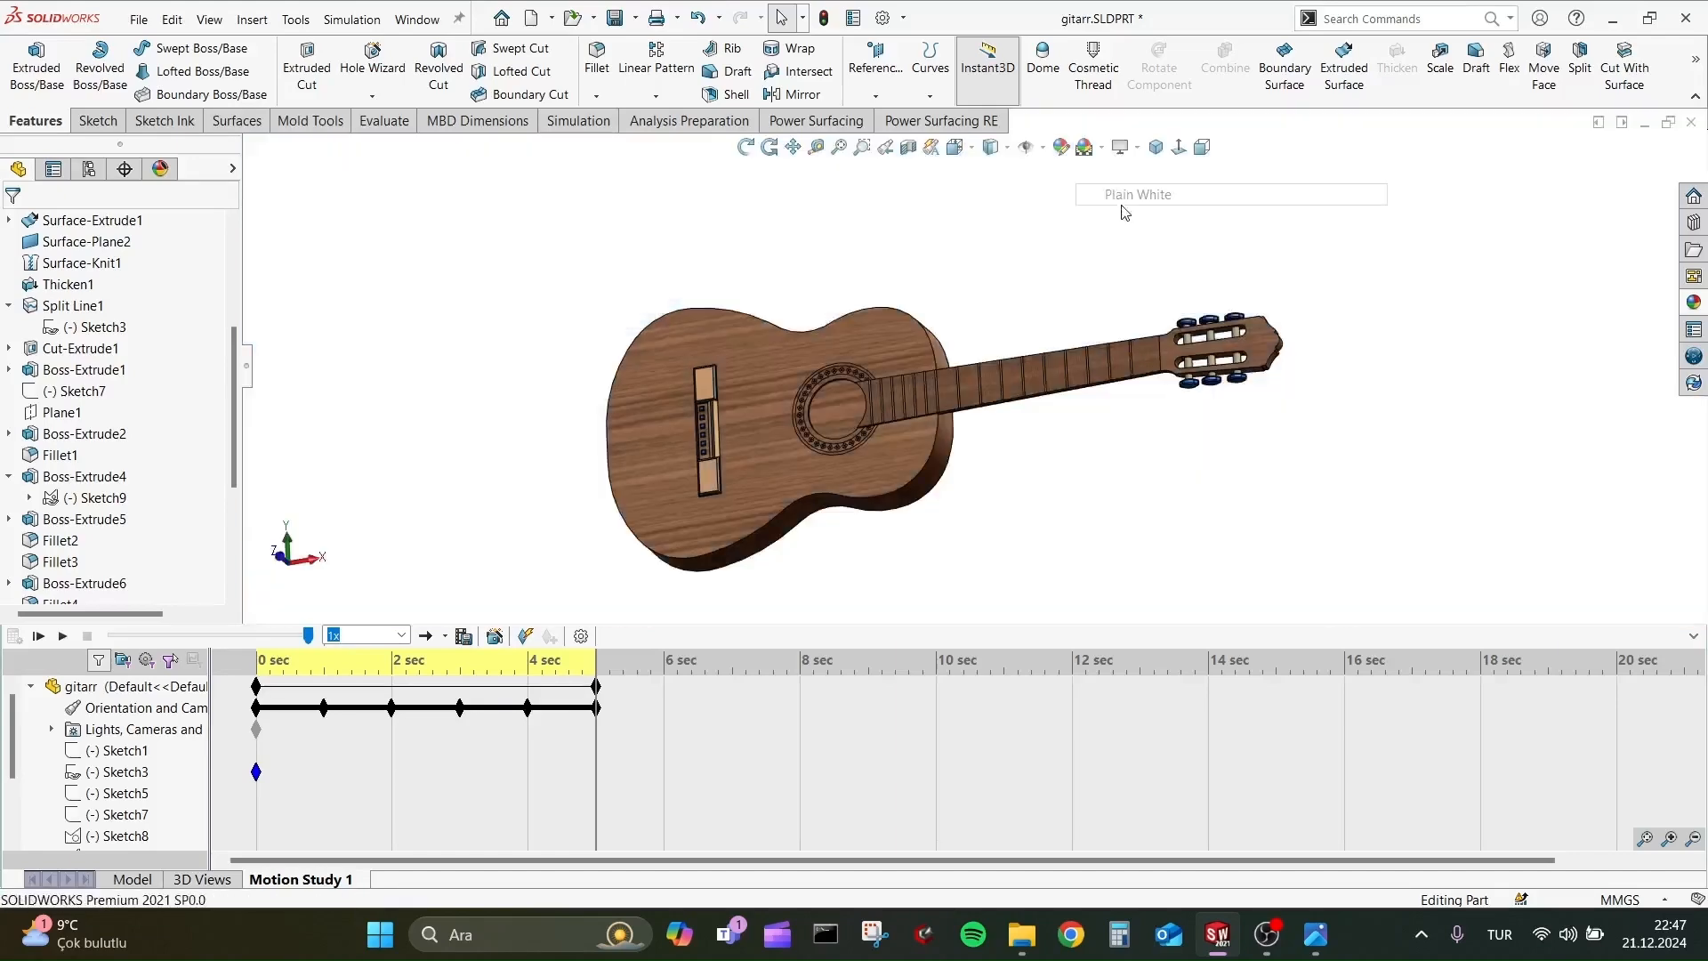
Apply the dark background scene with the bright overhead light and play the guitar's rotation animation.
left_click(1101, 151)
left_click(1145, 230)
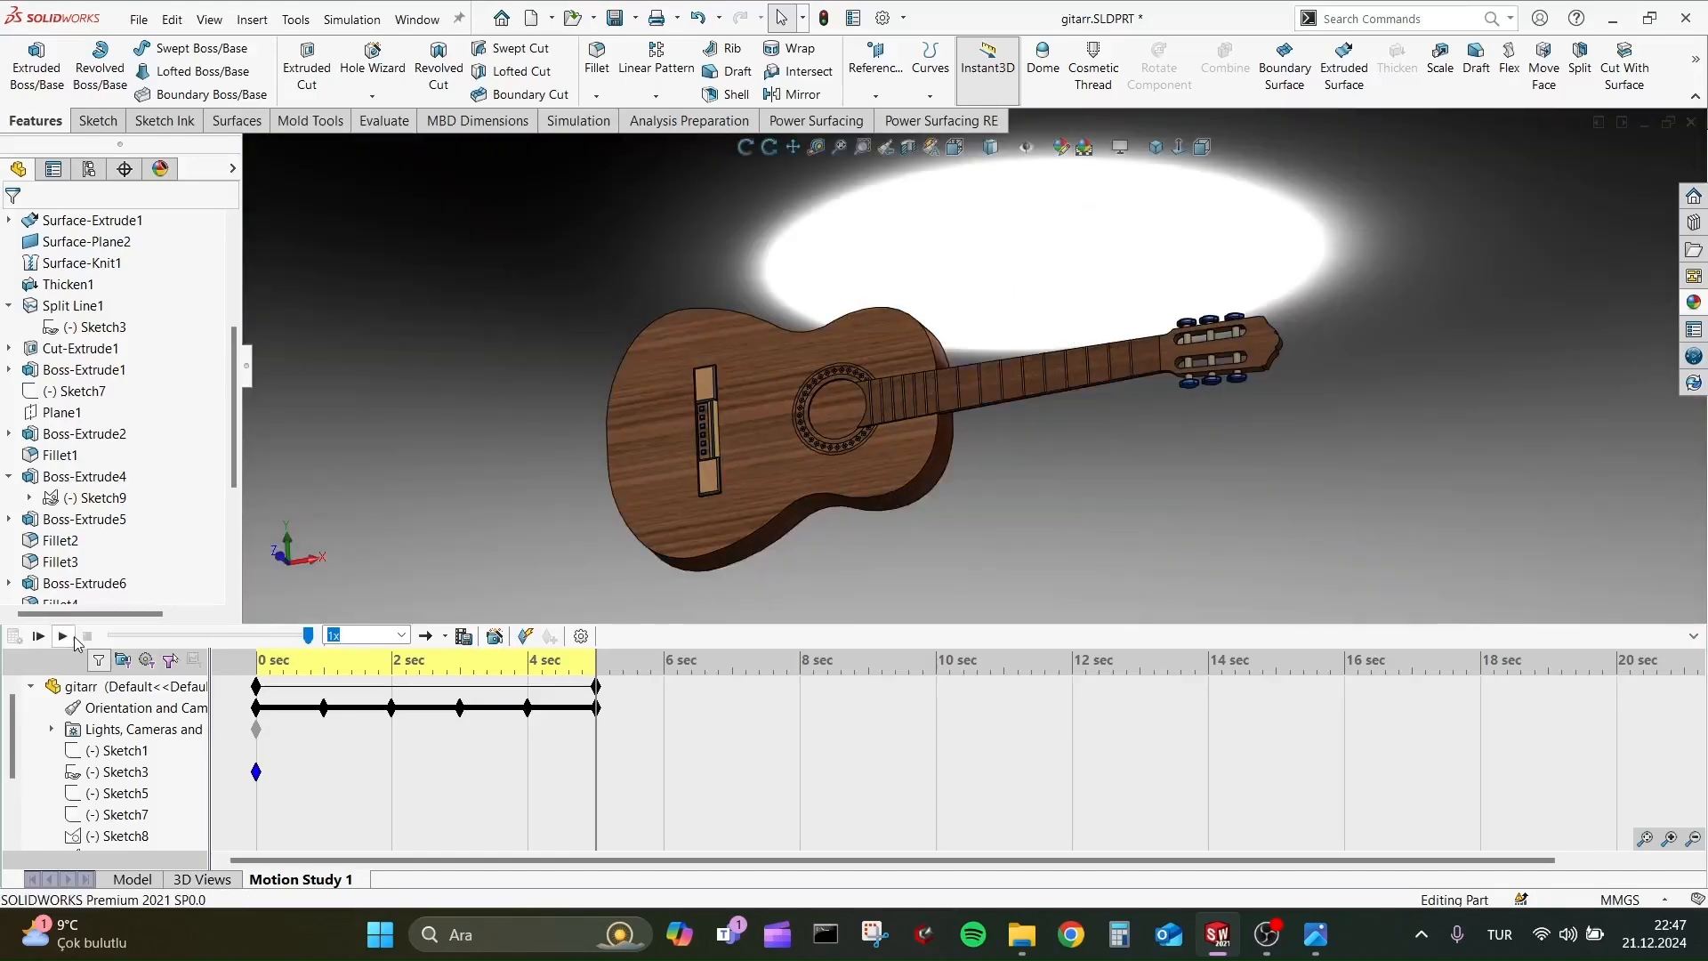
left_click(66, 636)
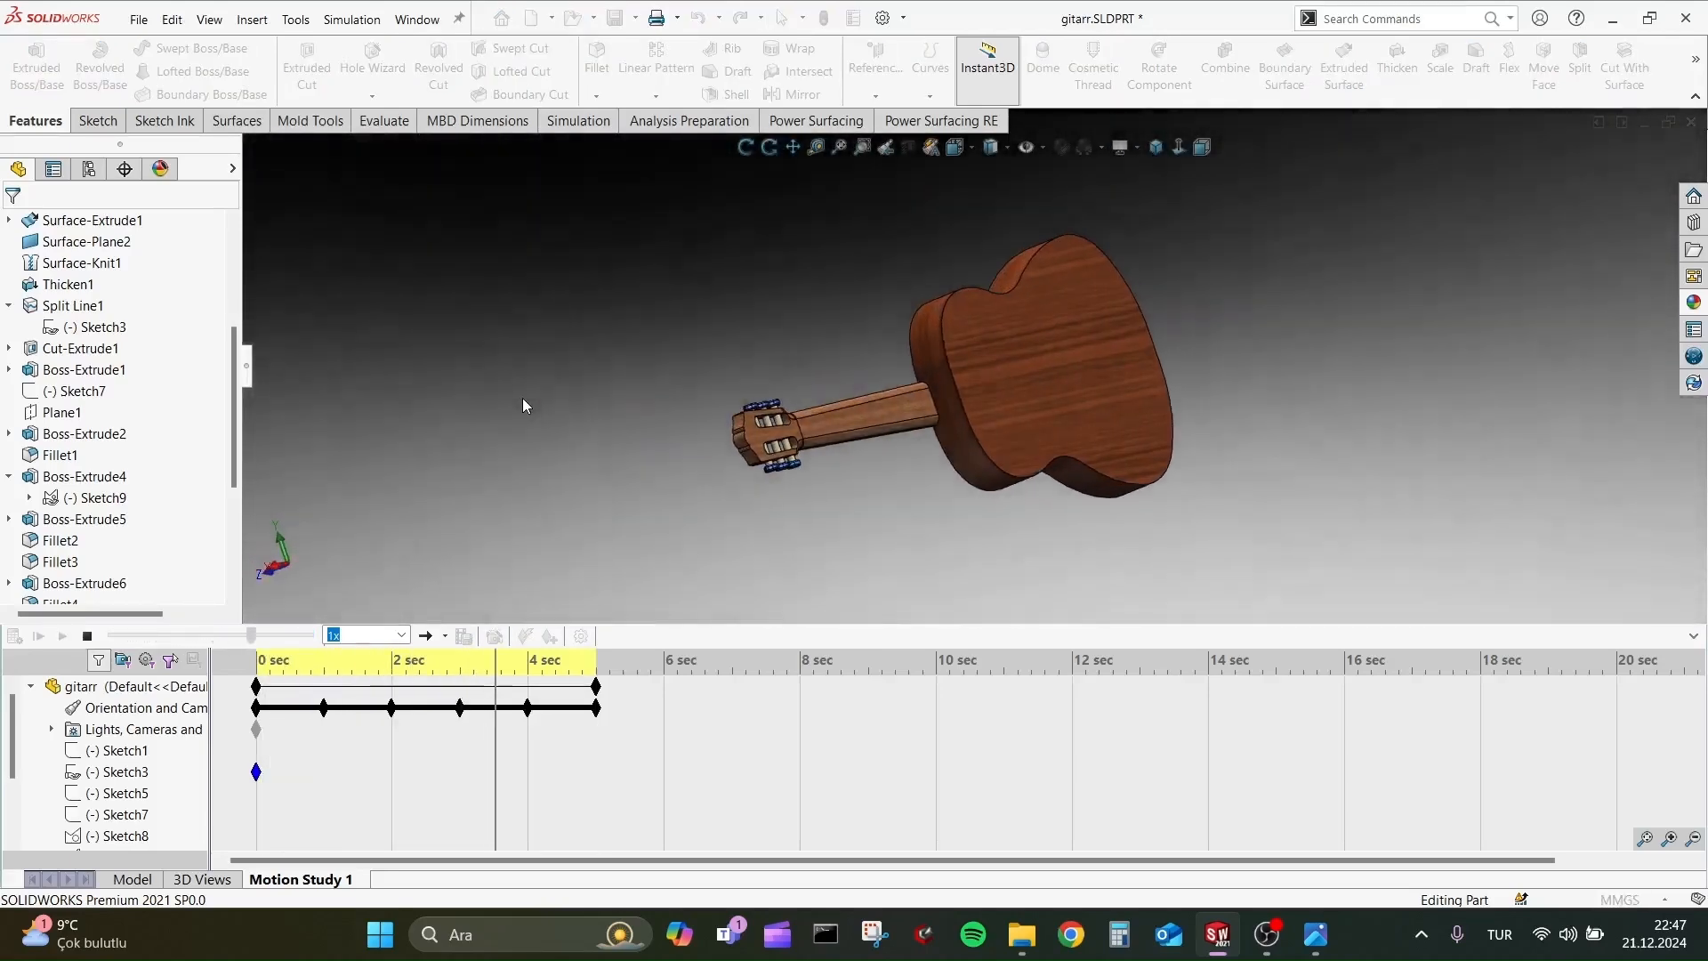